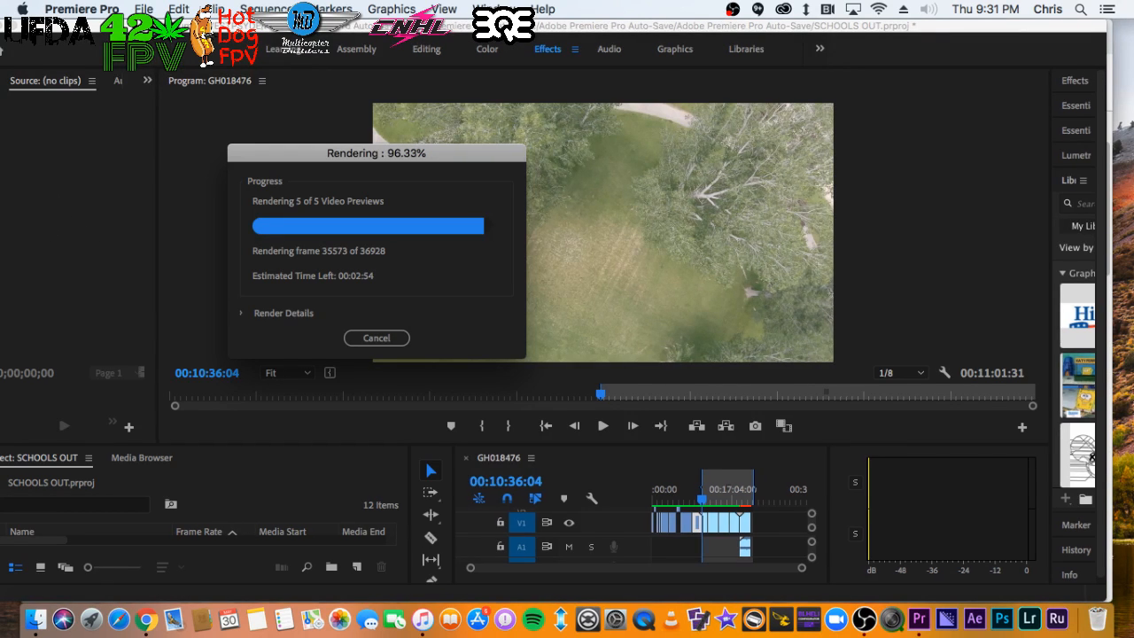
Shift the program window slightly and return the playhead to the start of the GH018476 sequence
{"action": "left_click_drag", "start_coordinate": [413, 26], "coordinate": [442, 26]}
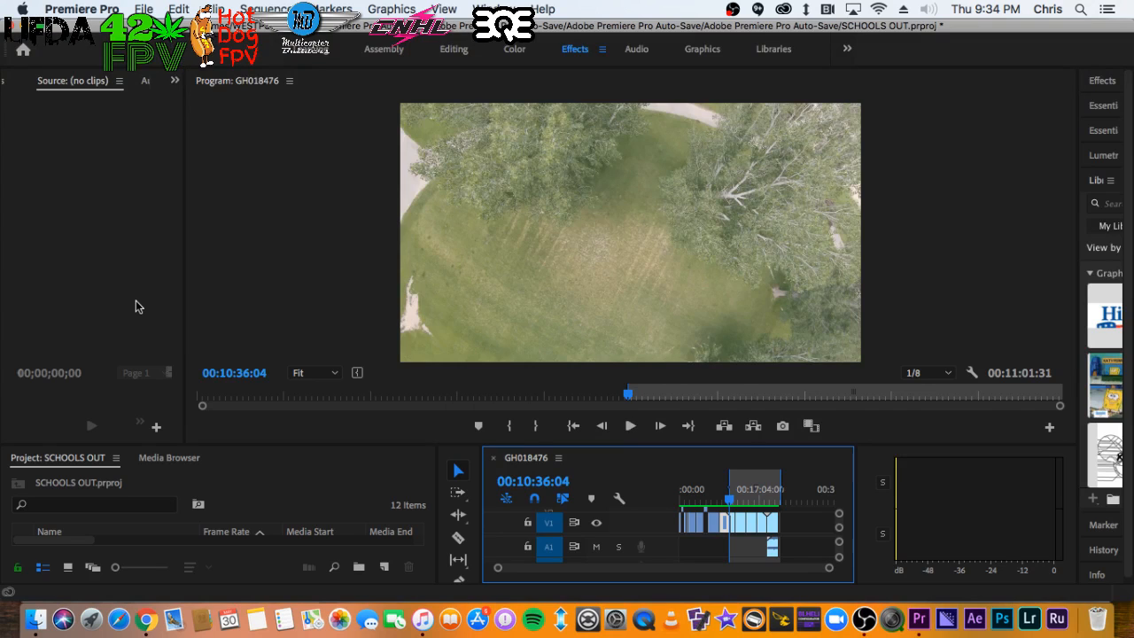
{"action": "left_click", "coordinate": [721, 491]}
{"action": "key", "text": "Home"}
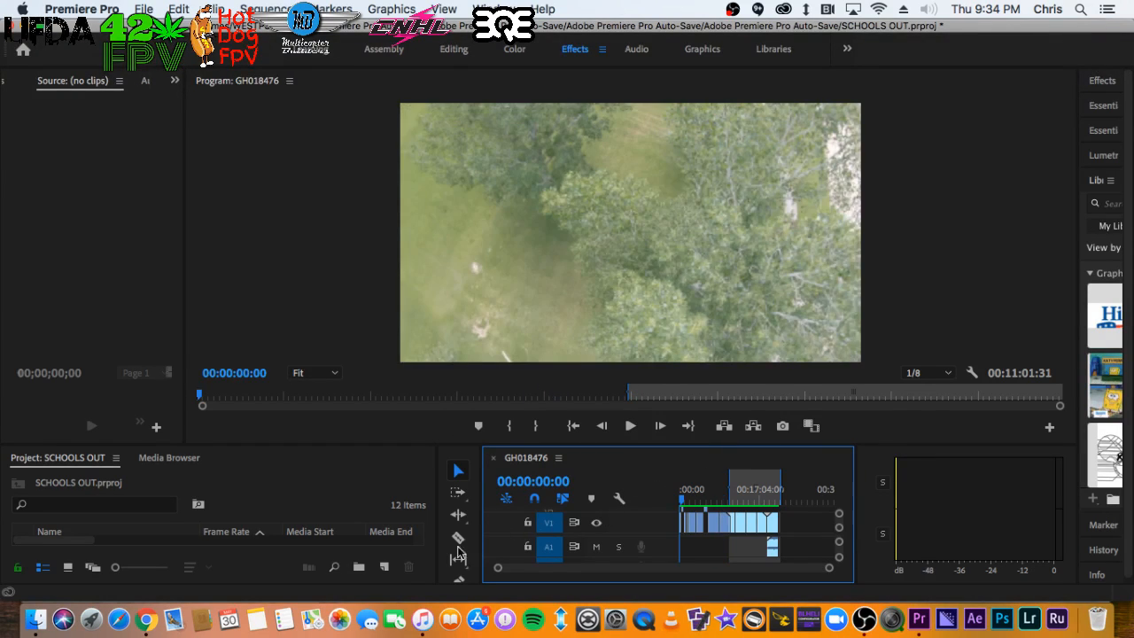
Add the song "ODESZA - Corners Of The Earth (feat. RY X) [MEMBA Remix]" from iTunes to audio track A1 at the sequence start
{"action": "left_click", "coordinate": [432, 625]}
{"action": "left_click", "coordinate": [339, 137]}
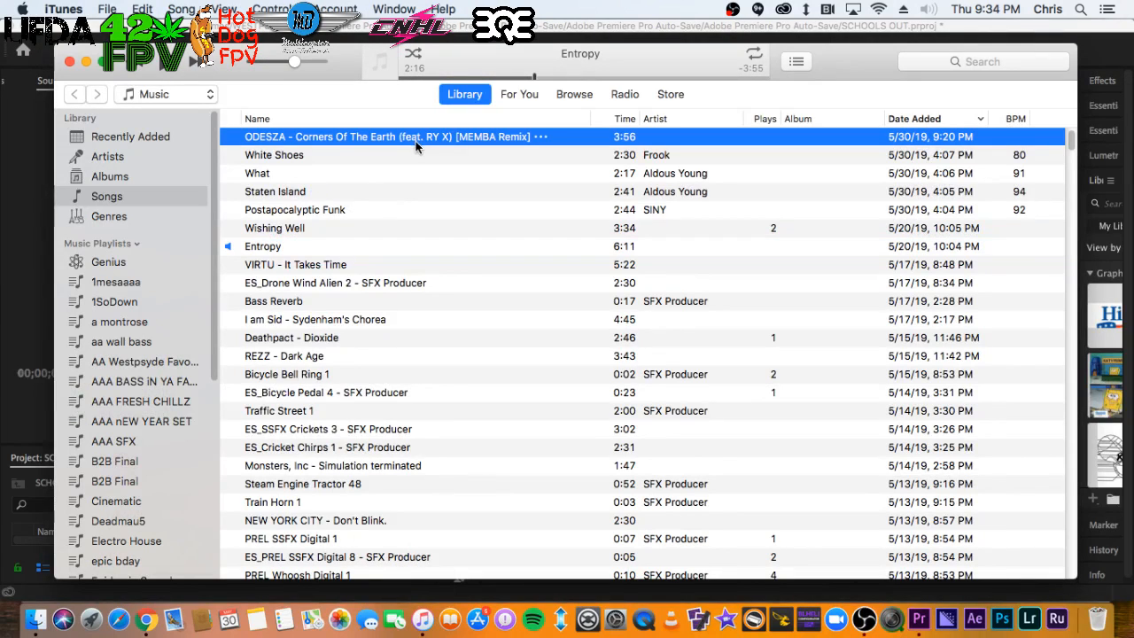
{"action": "left_click", "coordinate": [460, 37]}
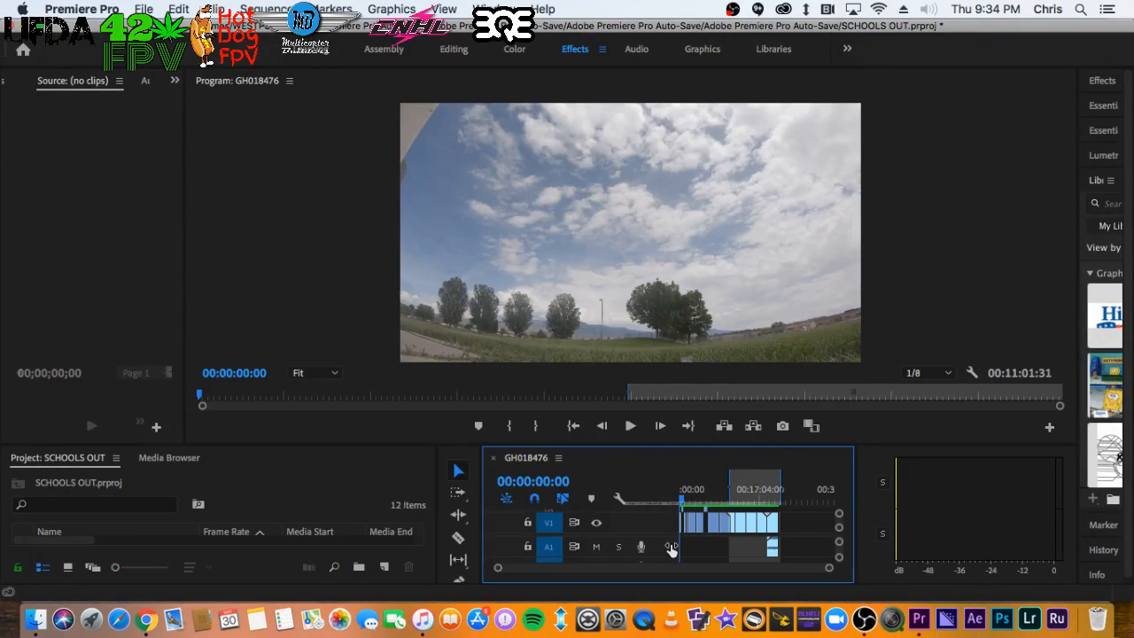
{"action": "left_click_drag", "start_coordinate": [682, 554], "coordinate": [683, 502]}
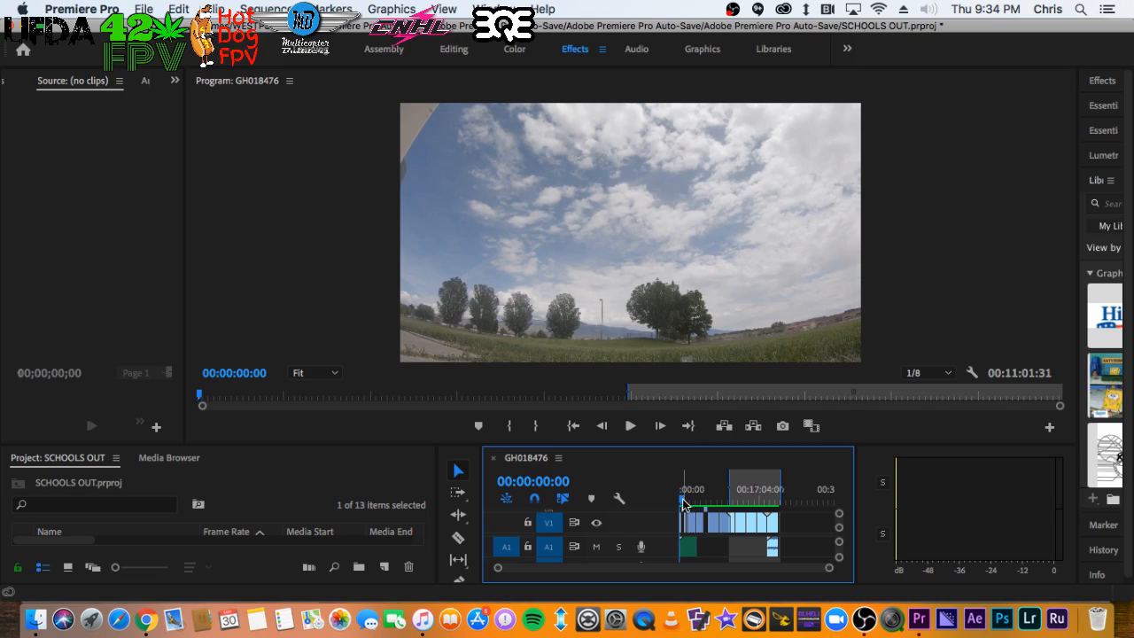
Play the opening seconds of the sequence to check the added music
{"action": "key", "text": "="}
{"action": "key", "text": "="}
{"action": "key", "text": "="}
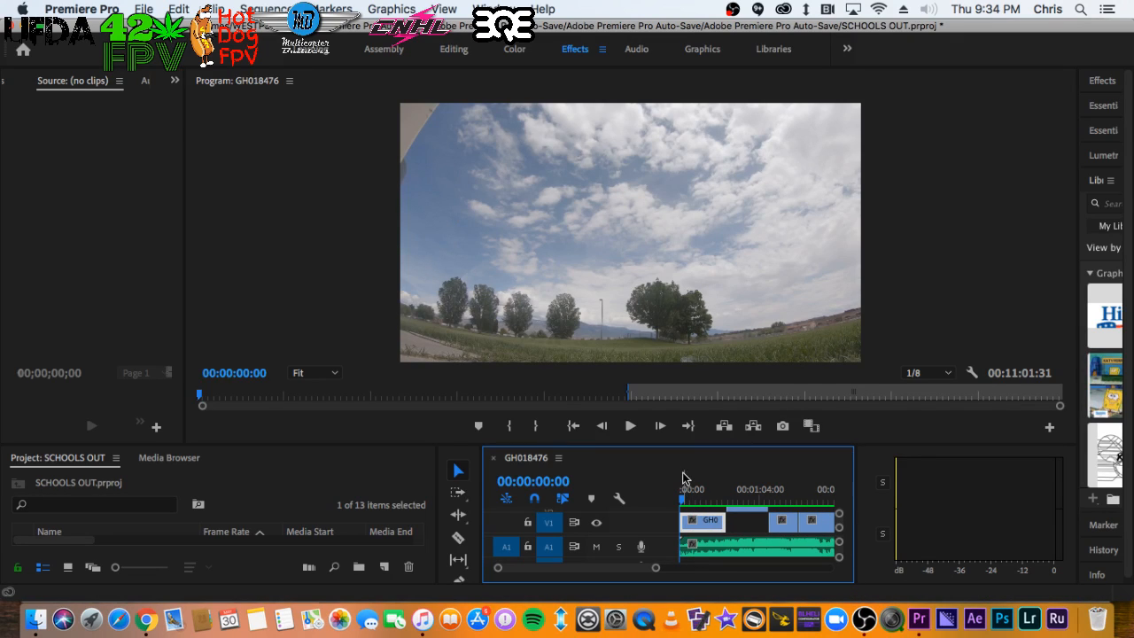
{"action": "key", "text": "space"}
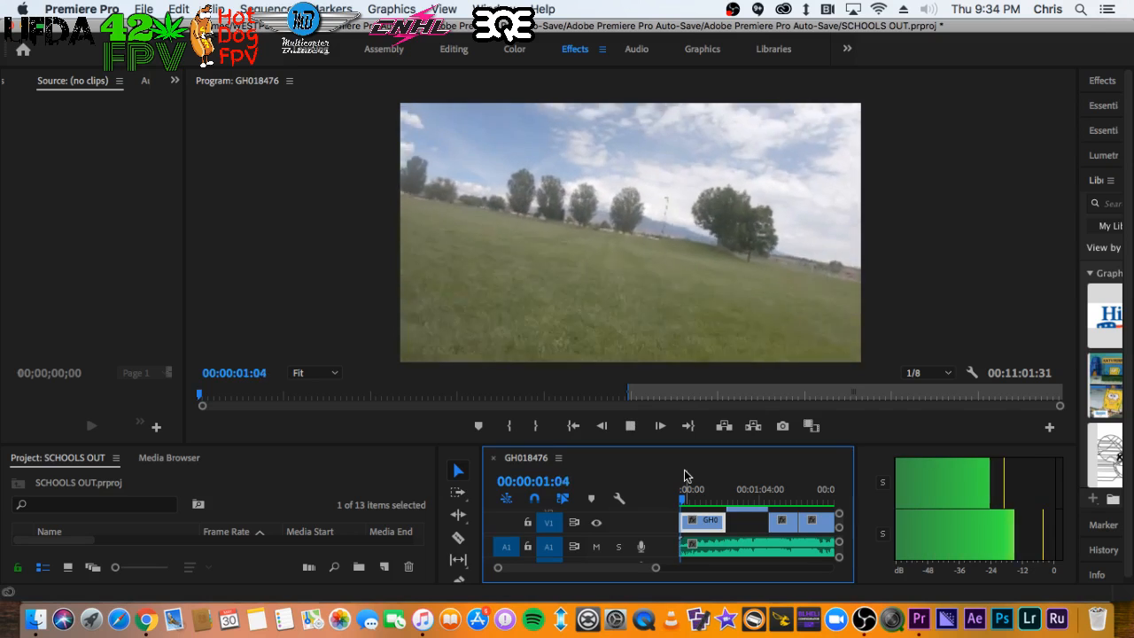
{"action": "key", "text": "space"}
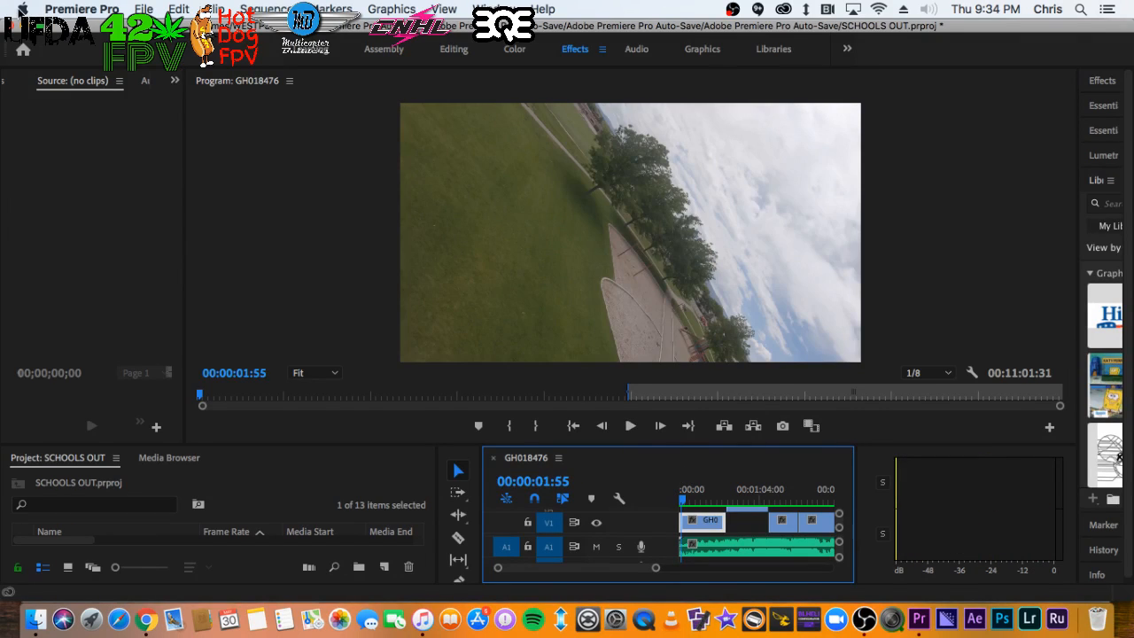
Check the Mac's sound output device in System Preferences and return to Premiere Pro
{"action": "left_click", "coordinate": [20, 10]}
{"action": "left_click", "coordinate": [55, 55]}
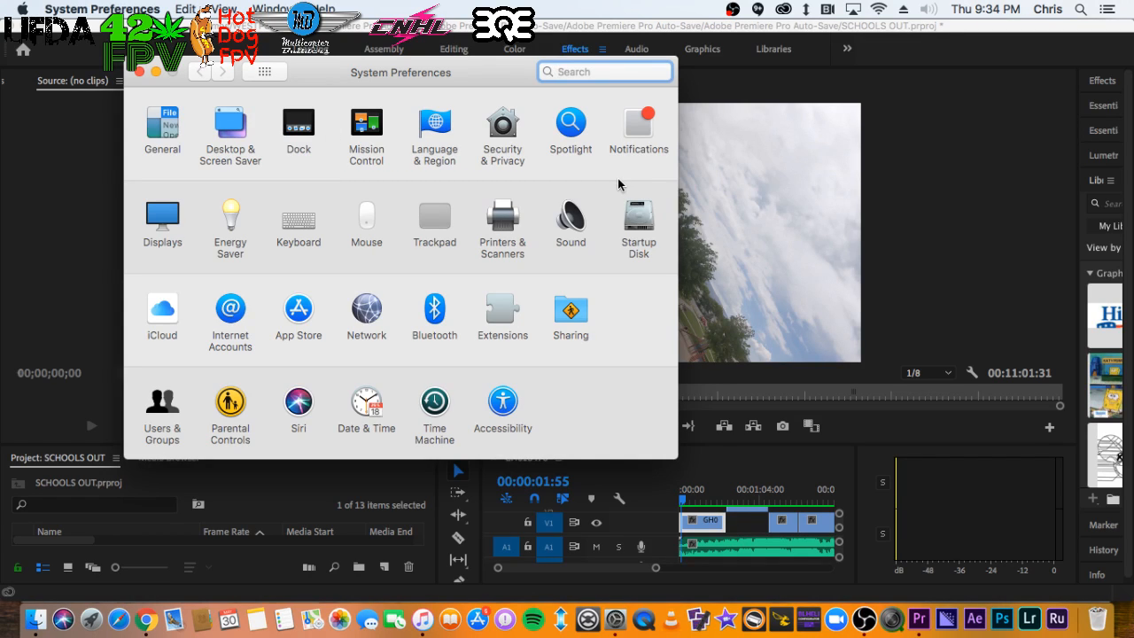
{"action": "left_click", "coordinate": [577, 227]}
{"action": "scroll", "coordinate": [382, 260], "scroll_direction": "down", "scroll_amount": 3}
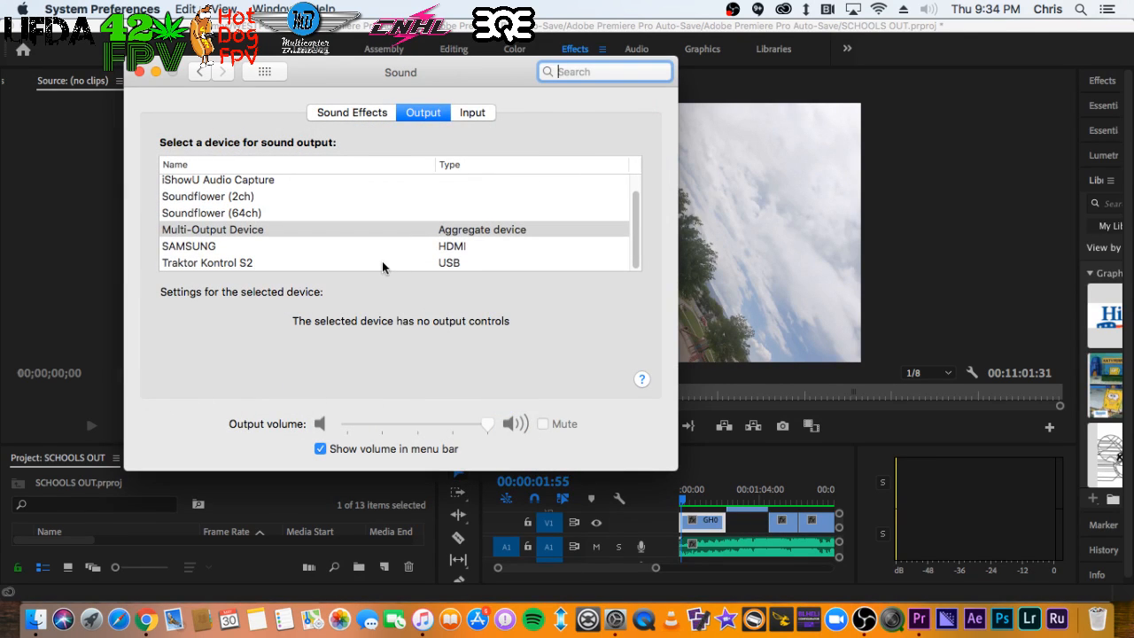
{"action": "left_click", "coordinate": [822, 191]}
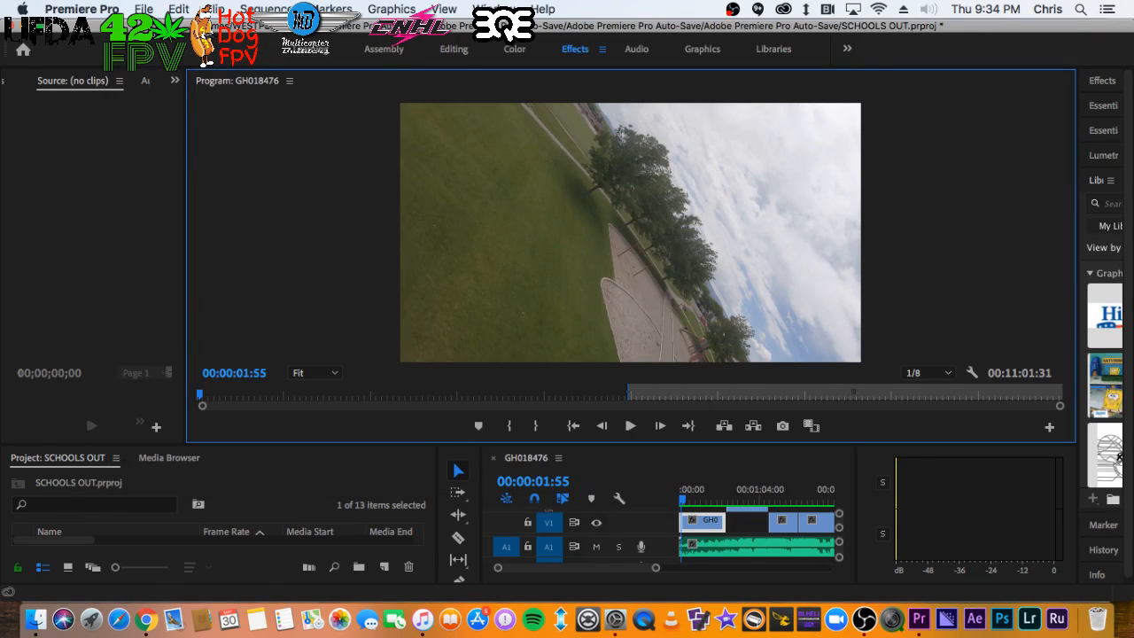
Set the default output to Multi-Output Device in the audio hardware preferences and test the playback
{"action": "left_click", "coordinate": [82, 9]}
{"action": "mouse_move", "coordinate": [193, 57]}
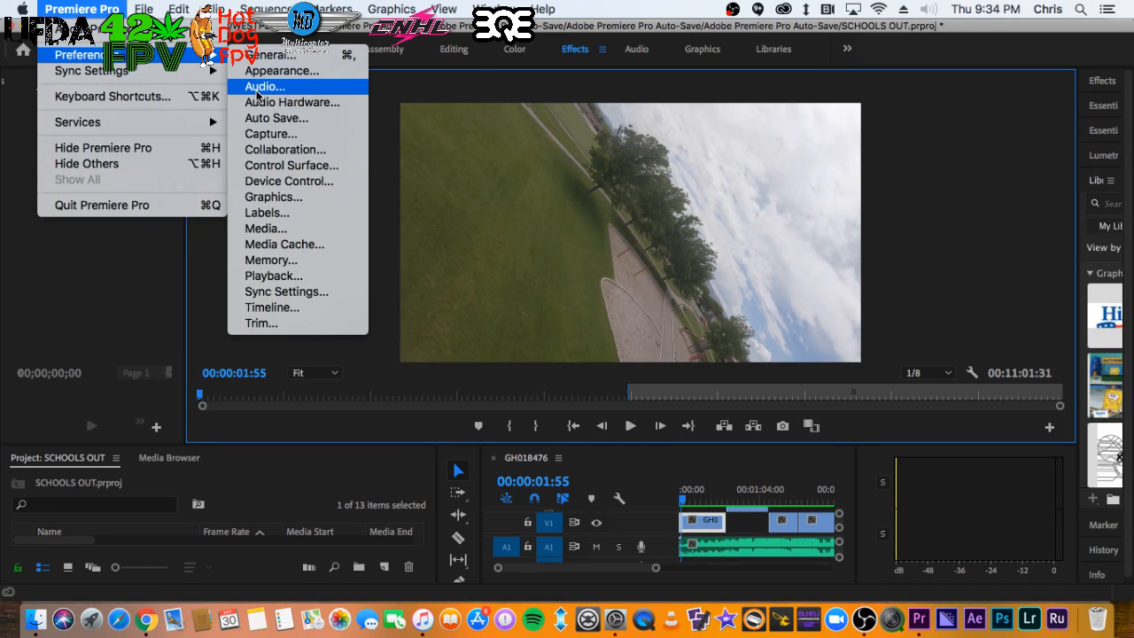
{"action": "left_click", "coordinate": [281, 103]}
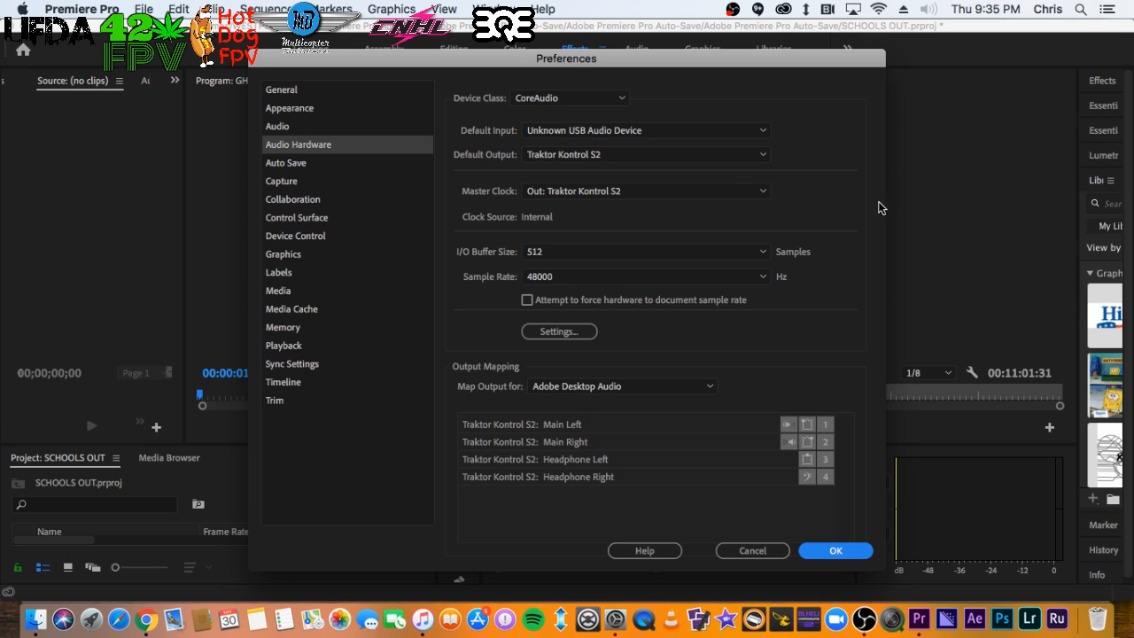
{"action": "left_click", "coordinate": [731, 193]}
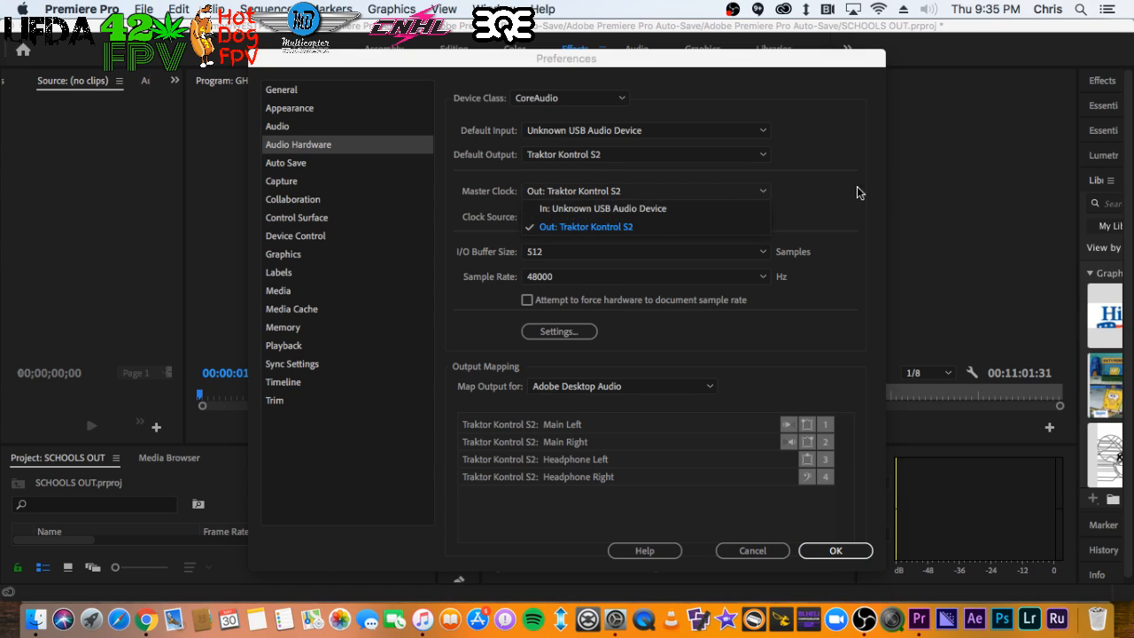
{"action": "left_click", "coordinate": [856, 190]}
{"action": "left_click", "coordinate": [750, 158]}
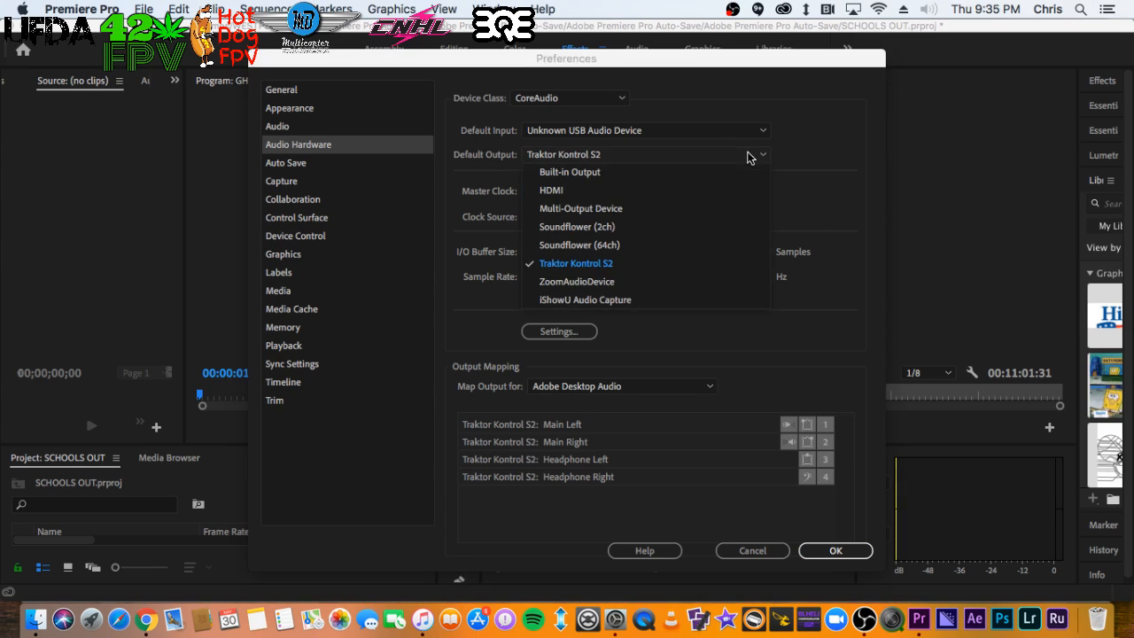
{"action": "left_click", "coordinate": [701, 208]}
{"action": "left_click", "coordinate": [740, 351]}
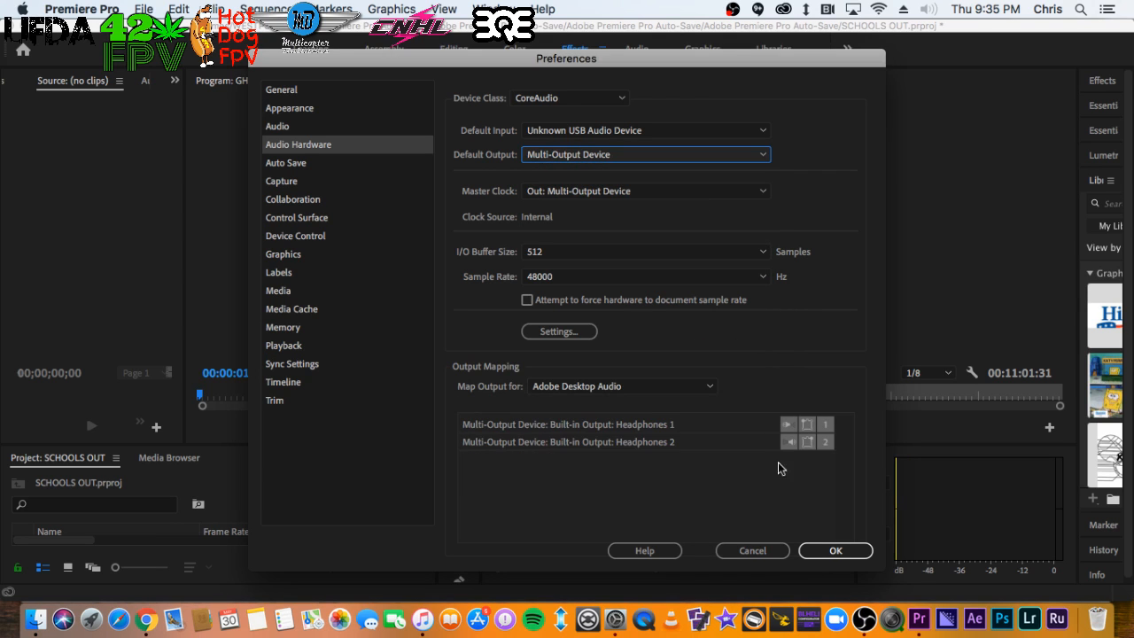
{"action": "left_click", "coordinate": [836, 550]}
{"action": "key", "text": "space"}
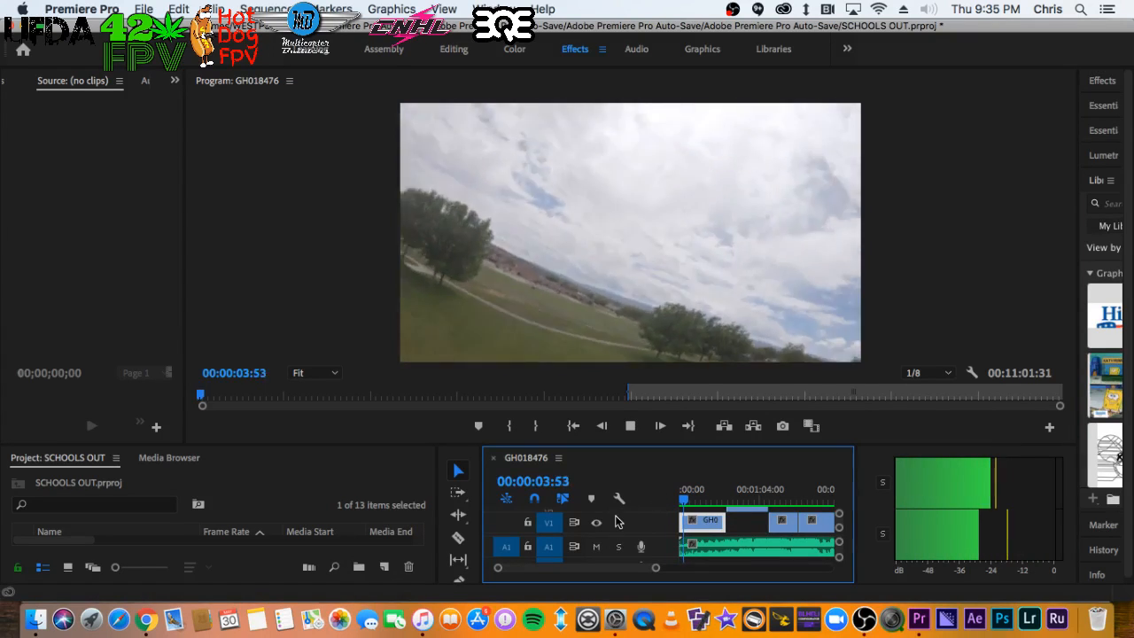
{"action": "key", "text": "space"}
Set the playback resolution to 1/4 and review the sequence in an enlarged Program monitor
{"action": "left_click", "coordinate": [924, 376]}
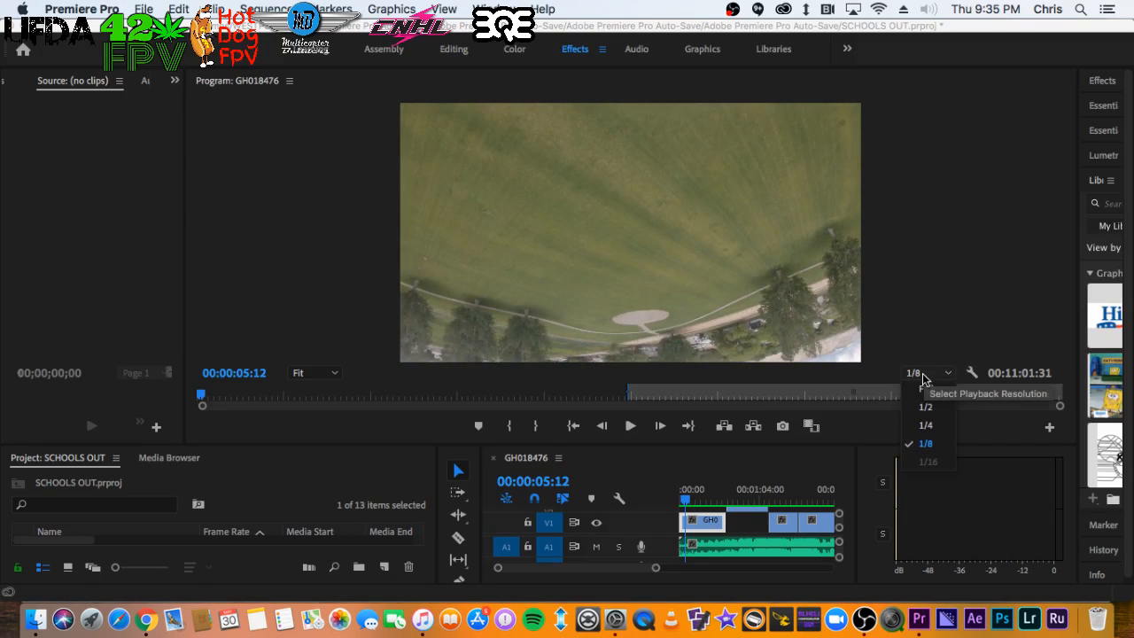
{"action": "left_click", "coordinate": [927, 426]}
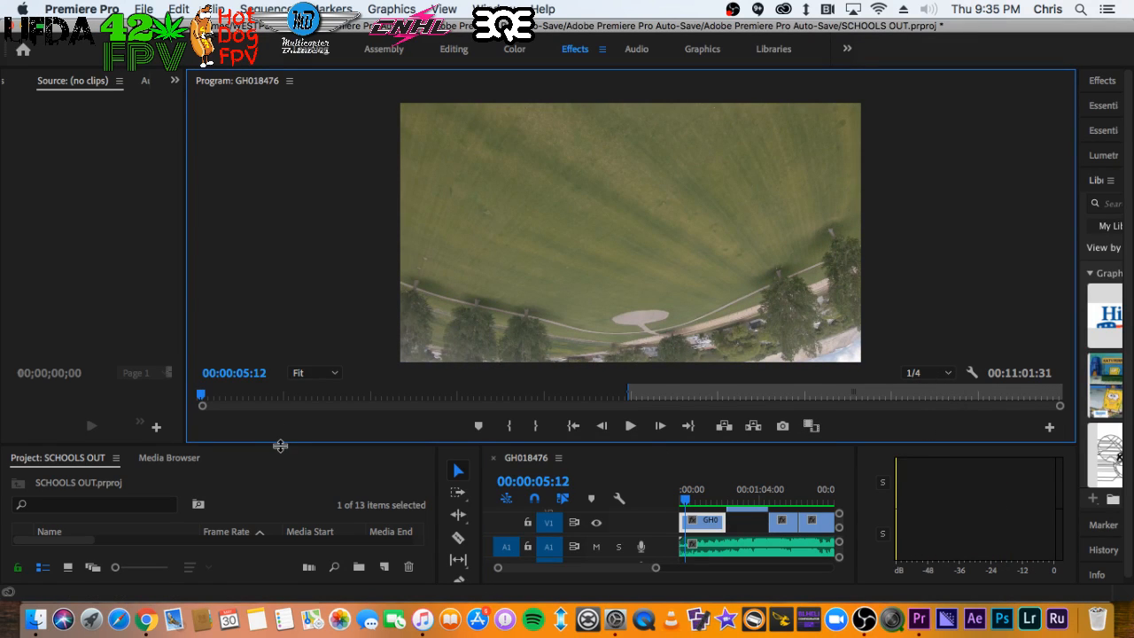
{"action": "left_click_drag", "start_coordinate": [277, 443], "coordinate": [271, 585]}
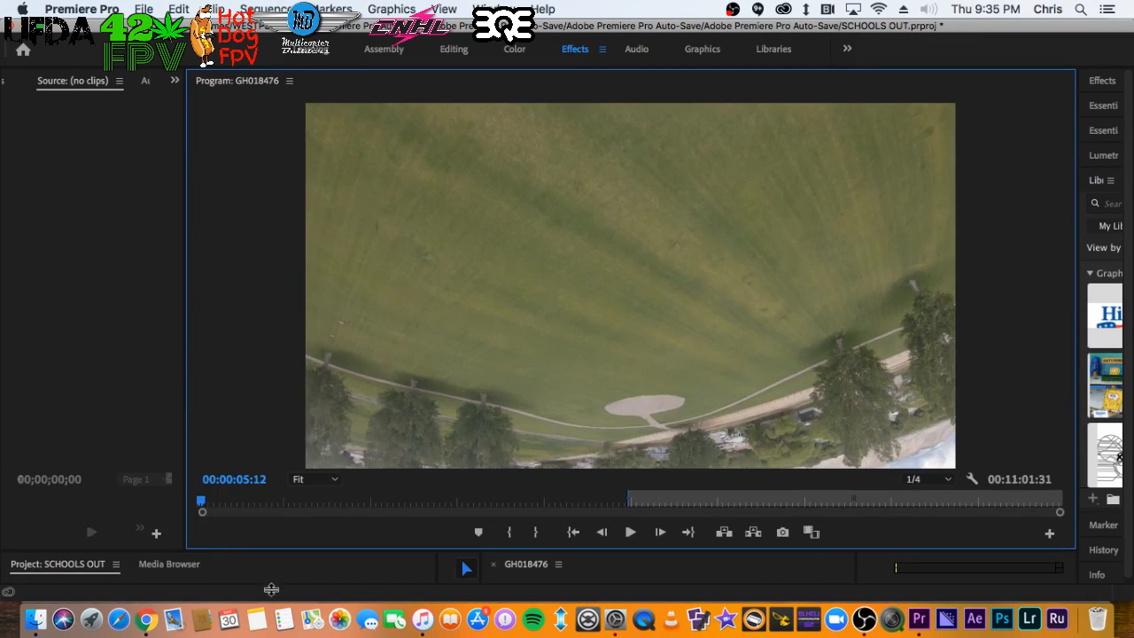
{"action": "key", "text": "space"}
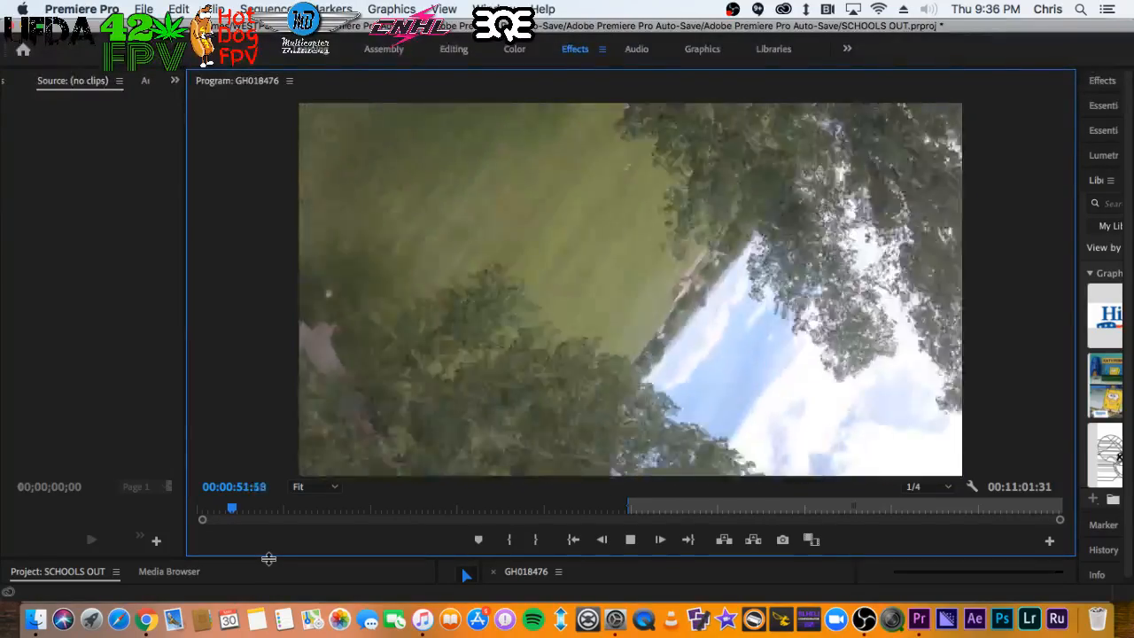
{"action": "key", "text": "space"}
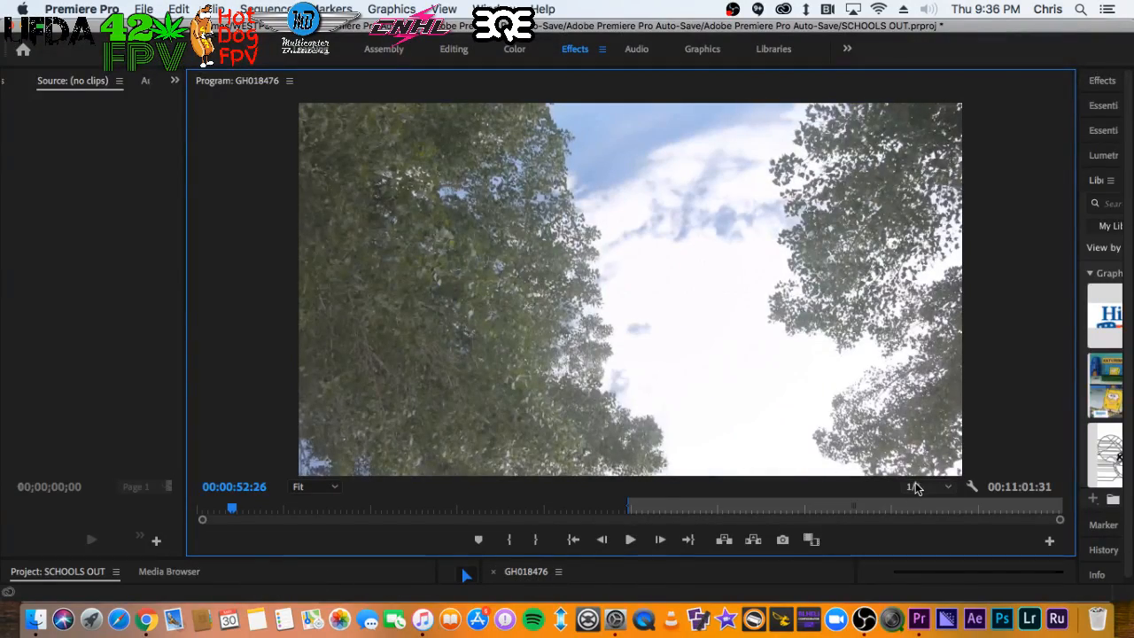
Set the playback resolution to 1/8 and continue reviewing the sequence in the enlarged Program monitor
{"action": "left_click", "coordinate": [917, 488]}
{"action": "left_click", "coordinate": [937, 556]}
{"action": "key", "text": "space"}
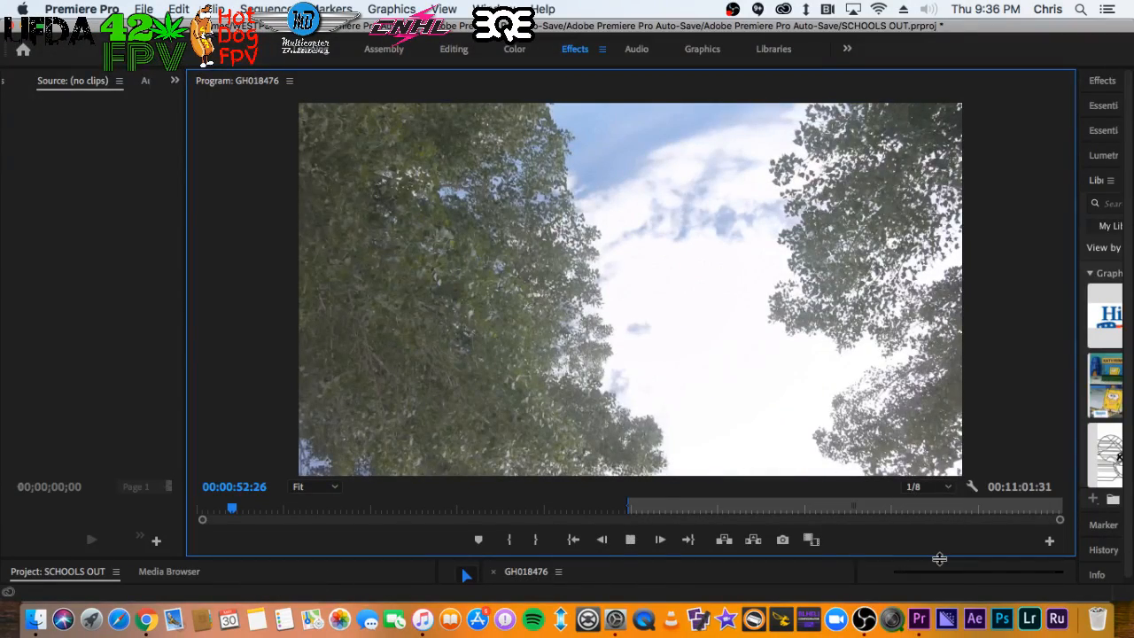
{"action": "key", "text": "space"}
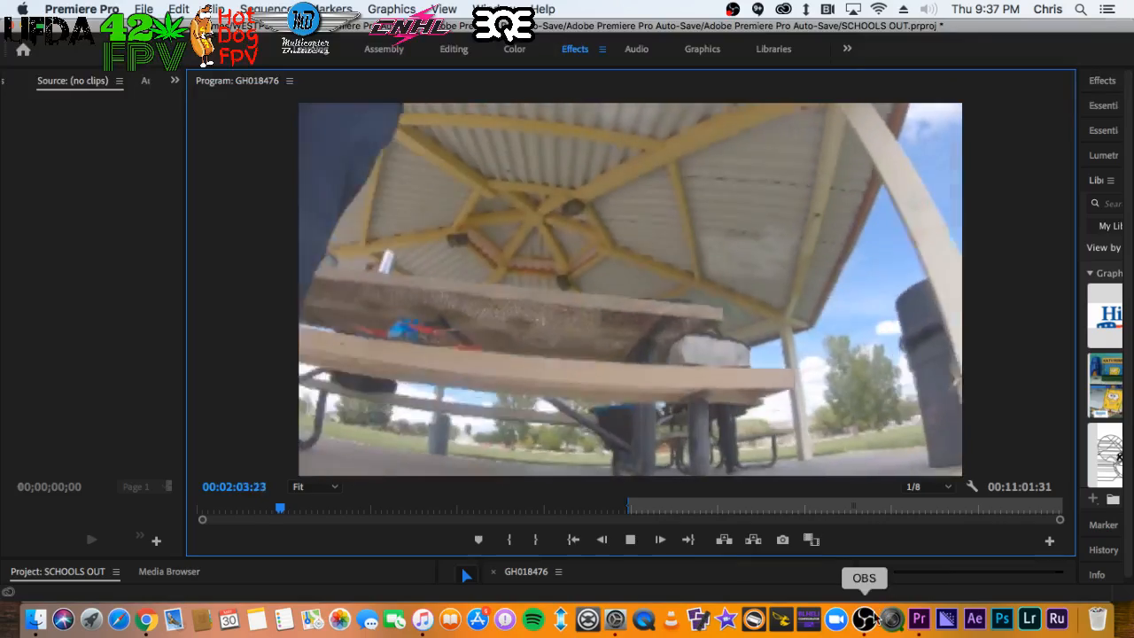
{"action": "left_click_drag", "start_coordinate": [866, 555], "coordinate": [870, 532]}
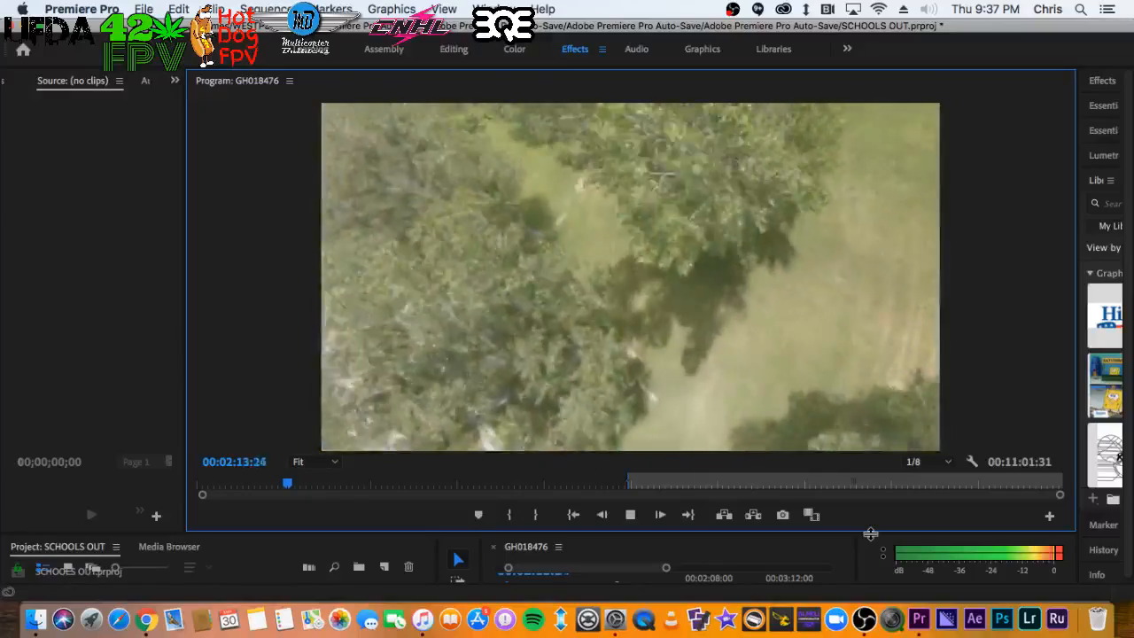
{"action": "left_click_drag", "start_coordinate": [870, 534], "coordinate": [868, 580]}
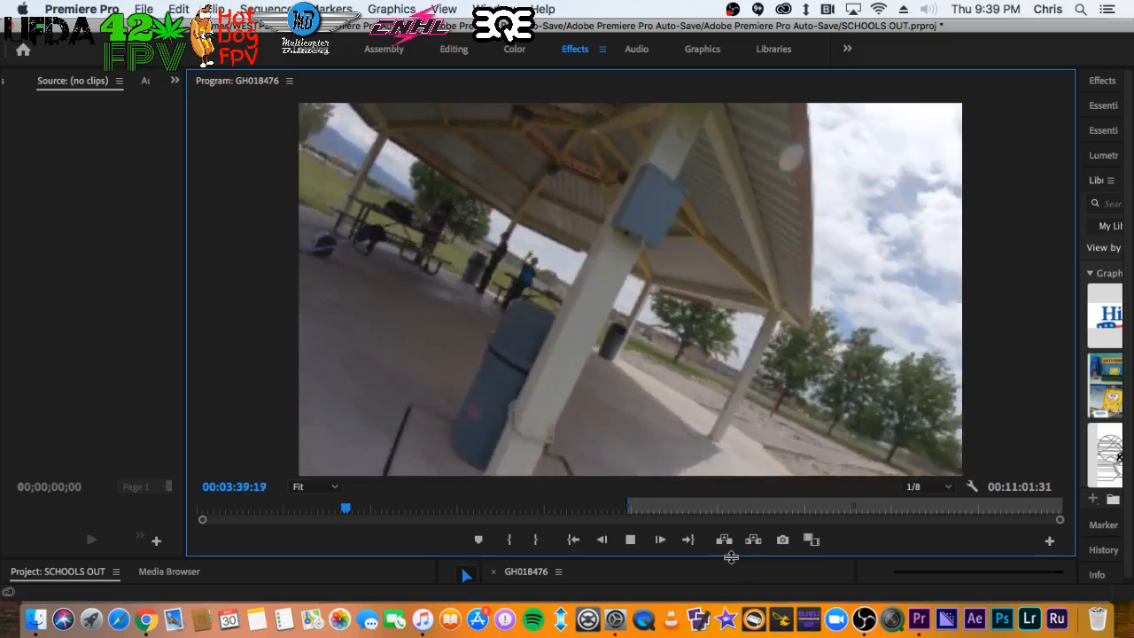
Enlarge the timeline area and move the song on track A1 so it starts at 00:03:41:13
{"action": "left_click_drag", "start_coordinate": [728, 558], "coordinate": [738, 377]}
{"action": "left_click", "coordinate": [700, 433]}
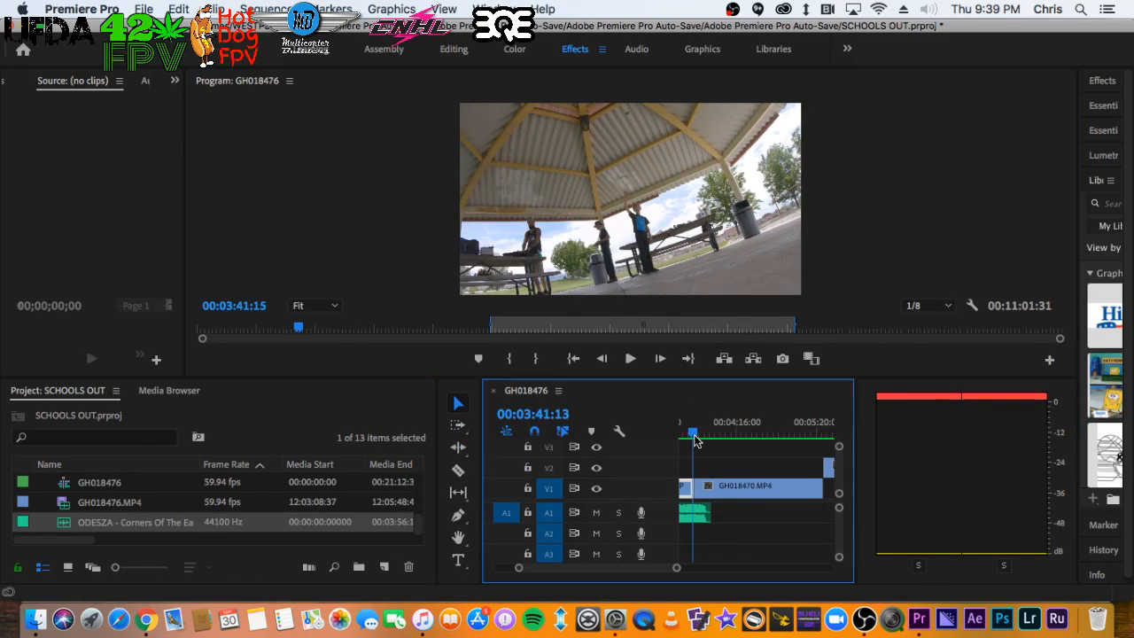
{"action": "key", "text": "backslash"}
{"action": "left_click_drag", "start_coordinate": [696, 518], "coordinate": [731, 516]}
{"action": "key", "text": "equal"}
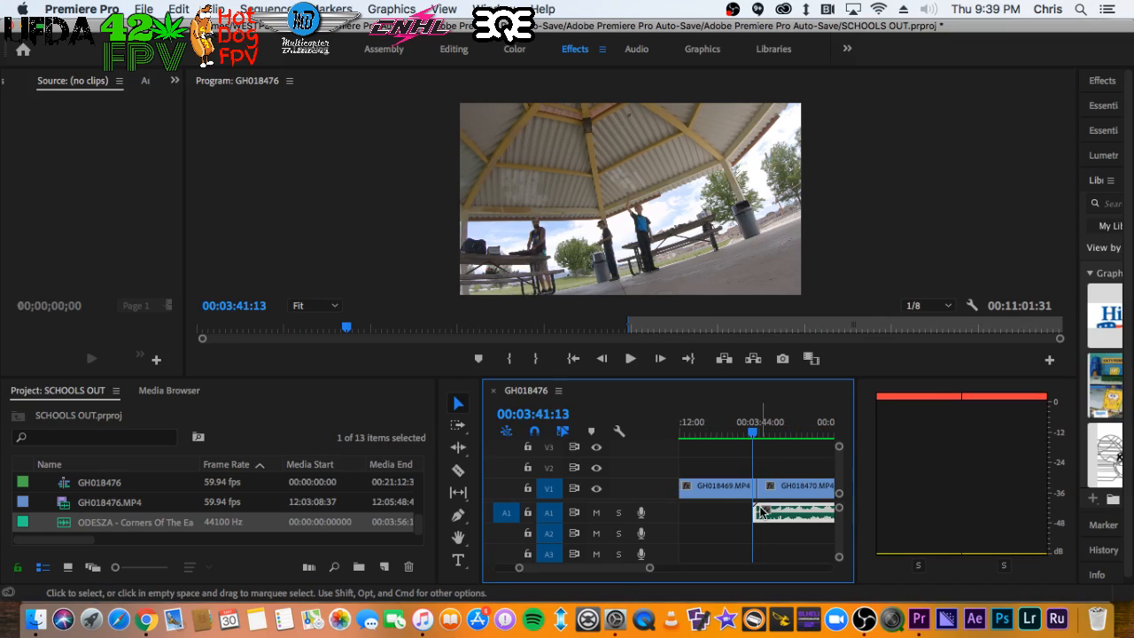
Shift the song on A1 by +00:00:01:37 so it starts at the cut to GH018470.MP4
{"action": "left_click", "coordinate": [787, 515]}
{"action": "key", "text": "minus"}
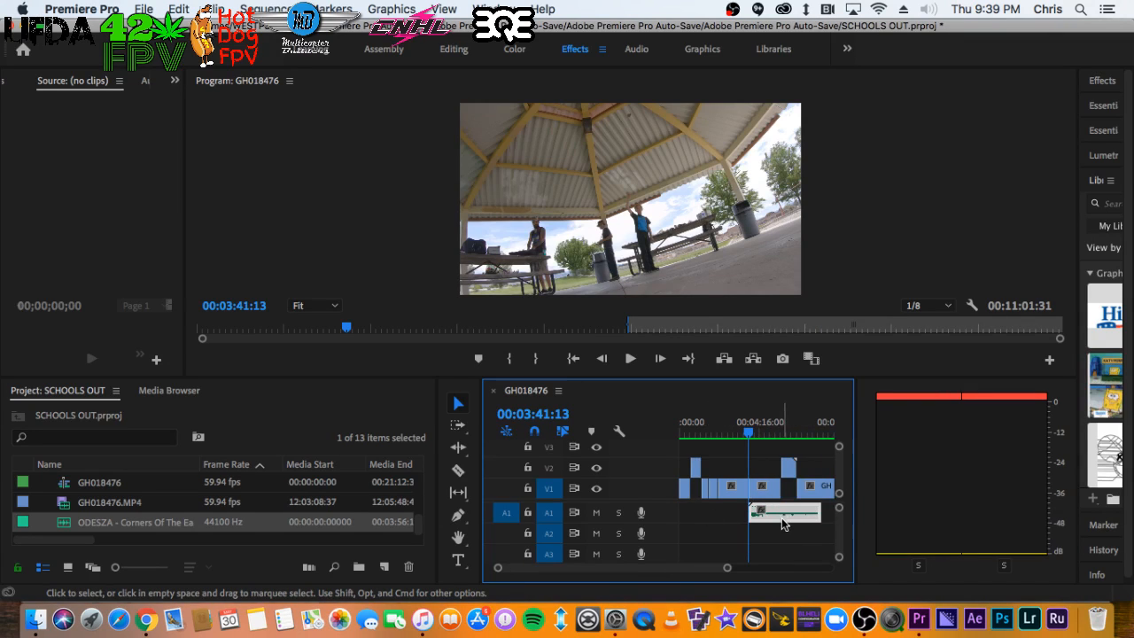
{"action": "key", "text": "minus"}
{"action": "key", "text": "equal"}
{"action": "key", "text": "equal"}
{"action": "key", "text": "equal"}
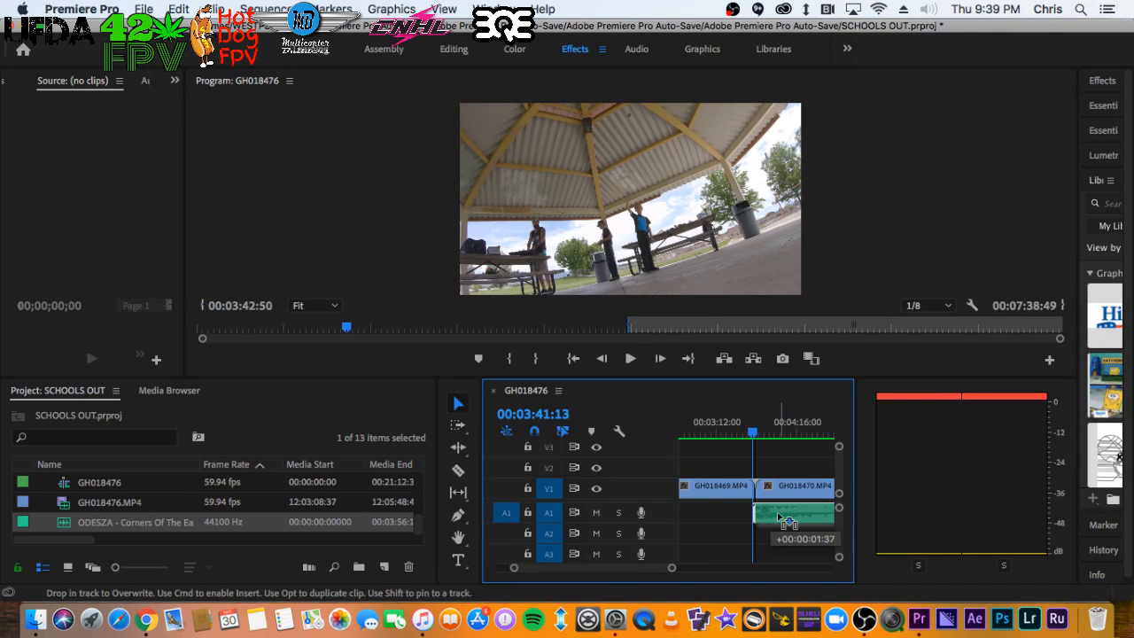
{"action": "key", "text": "equal"}
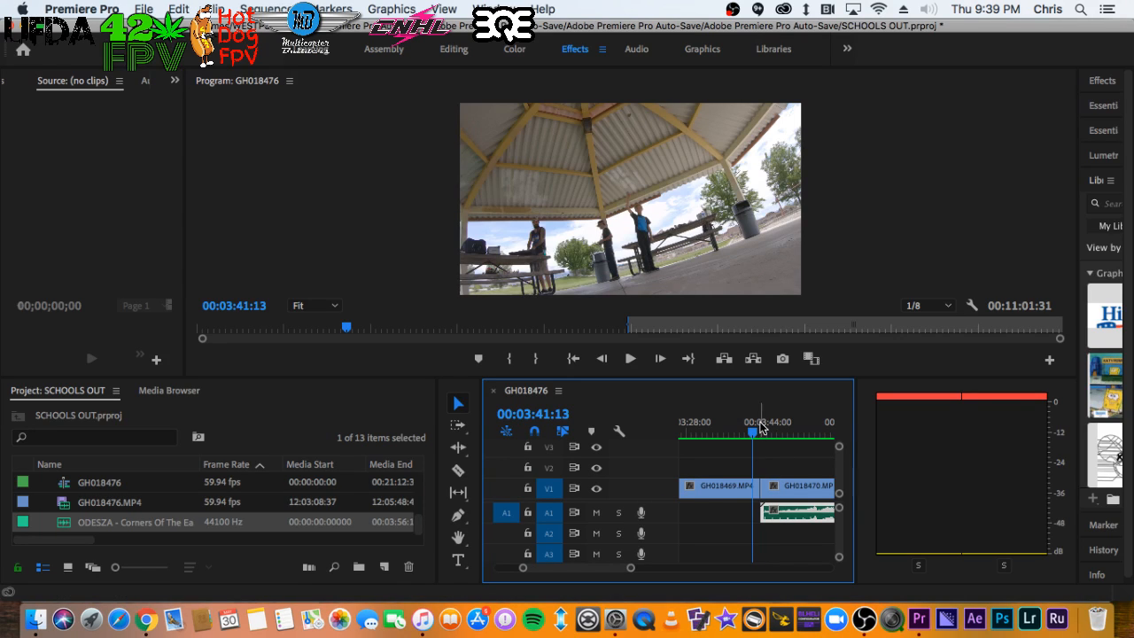
Play the sequence from just before the GH018470.MP4 cut in an enlarged Program monitor to review the moved music
{"action": "left_click", "coordinate": [758, 429]}
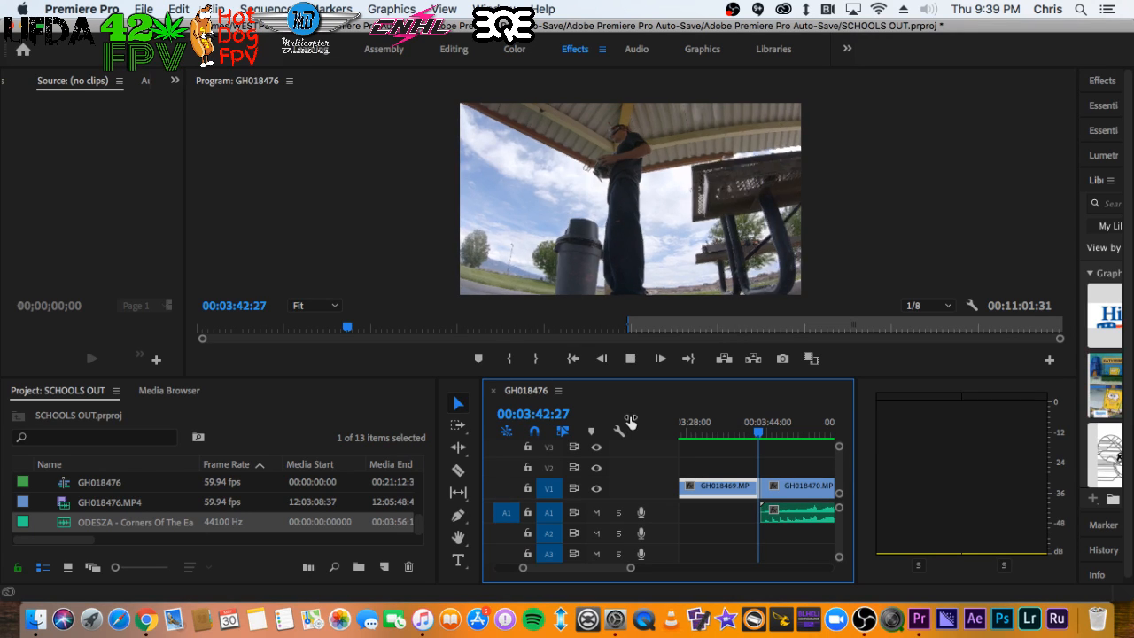
{"action": "key", "text": "space"}
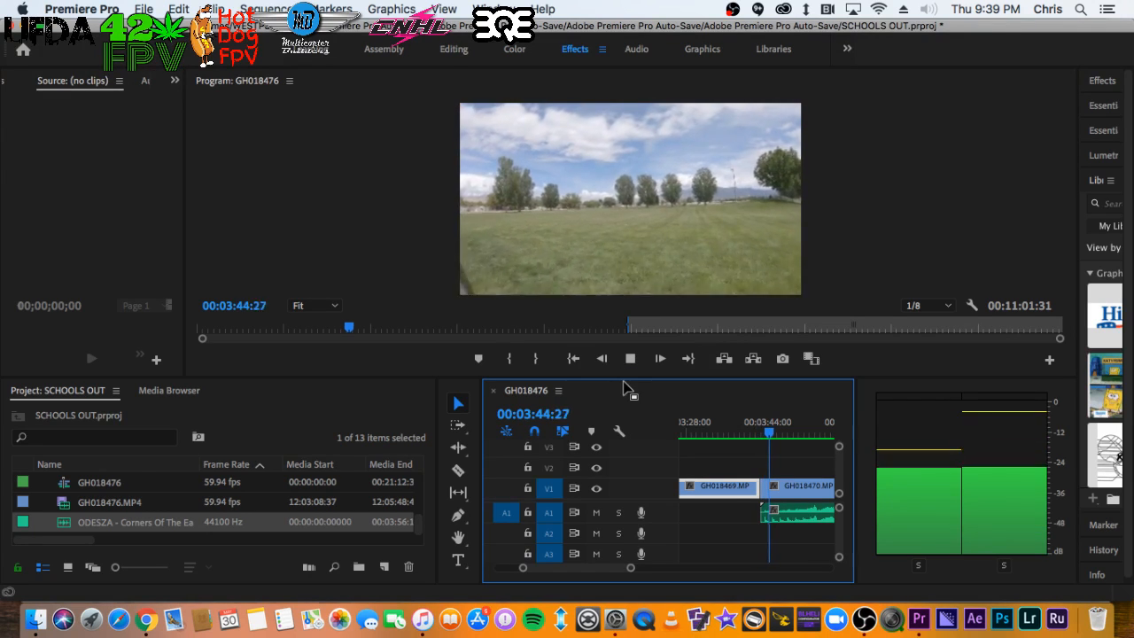
{"action": "left_click_drag", "start_coordinate": [624, 380], "coordinate": [607, 491]}
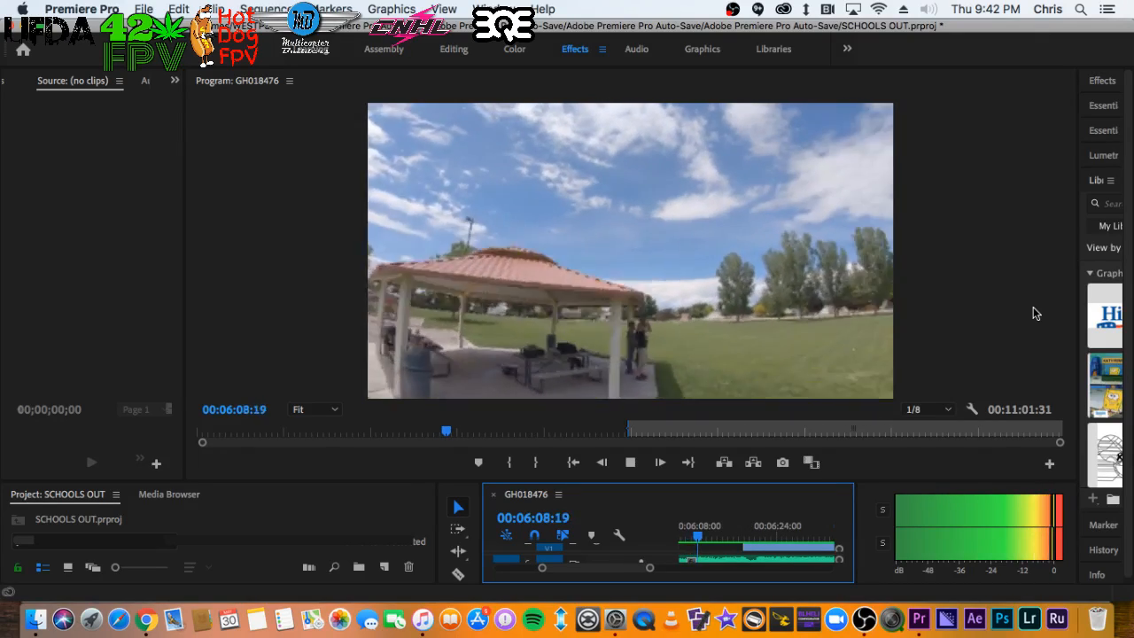
{"action": "key", "text": "space"}
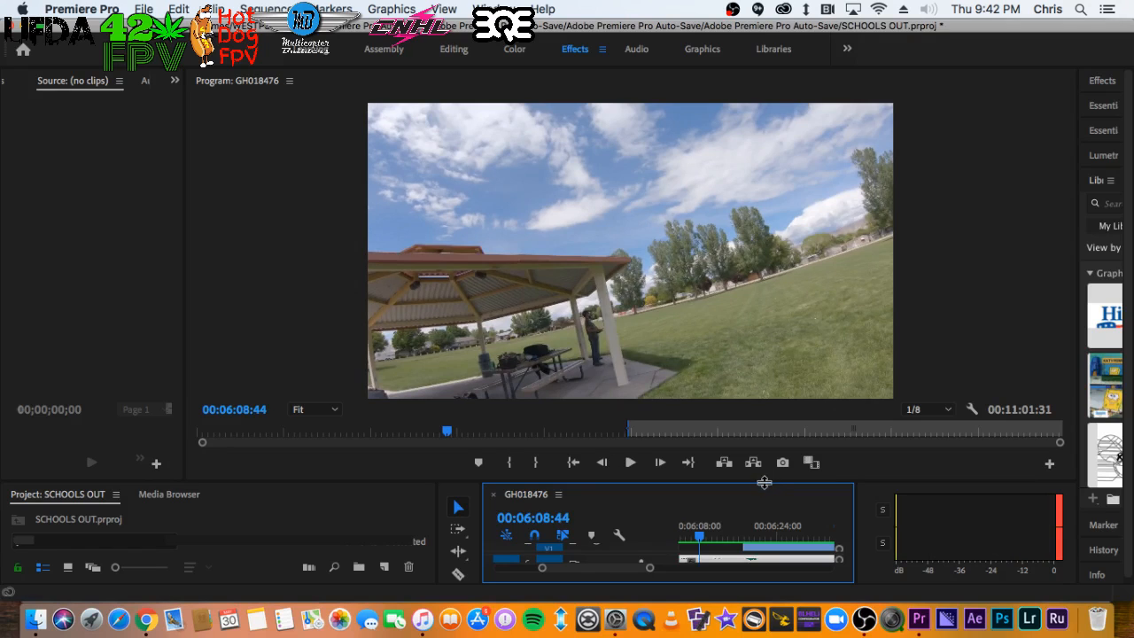
Find the cut point by playback and split the GH018470.MP4 clip on V2 at 00:05:59:30 with the Razor tool
{"action": "left_click_drag", "start_coordinate": [764, 483], "coordinate": [763, 335]}
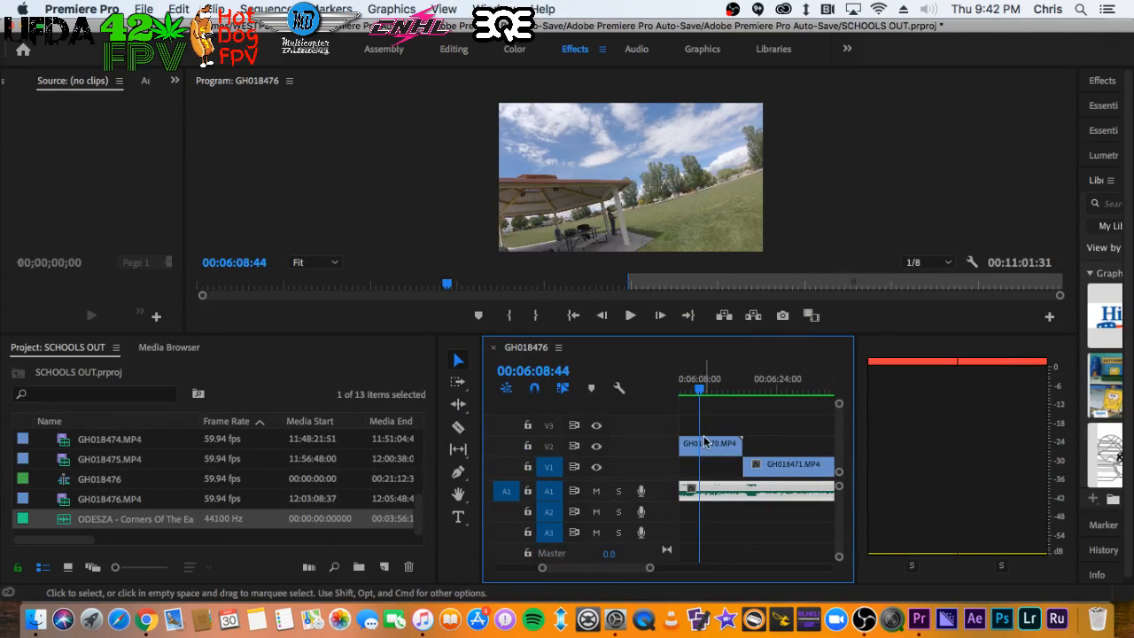
{"action": "left_click_drag", "start_coordinate": [699, 388], "coordinate": [764, 397]}
{"action": "key", "text": "space"}
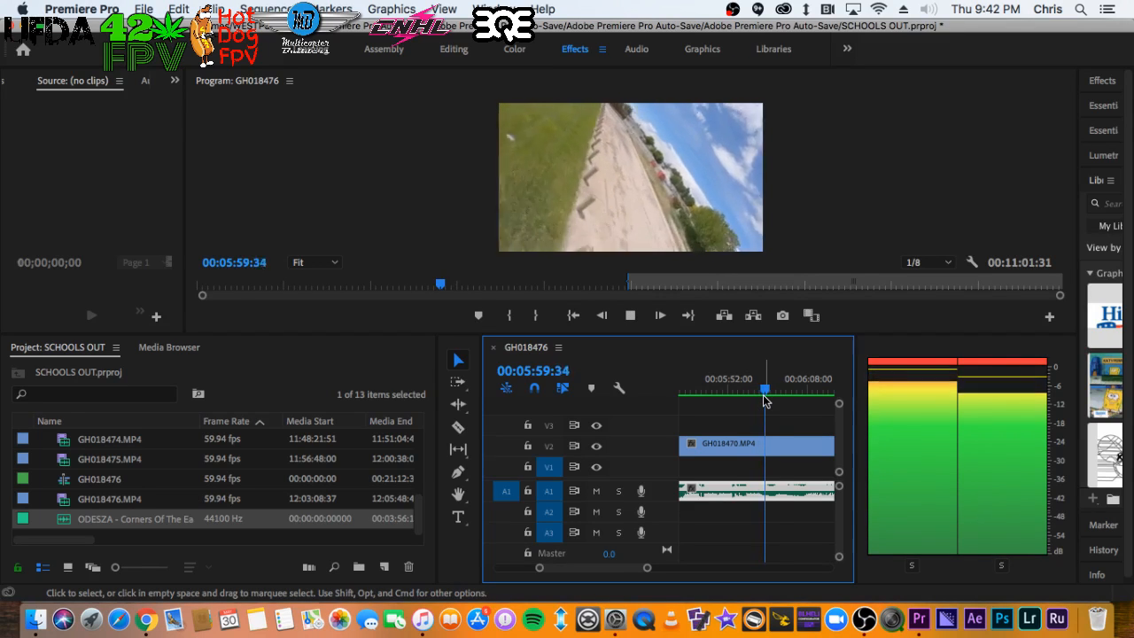
{"action": "key", "text": "space"}
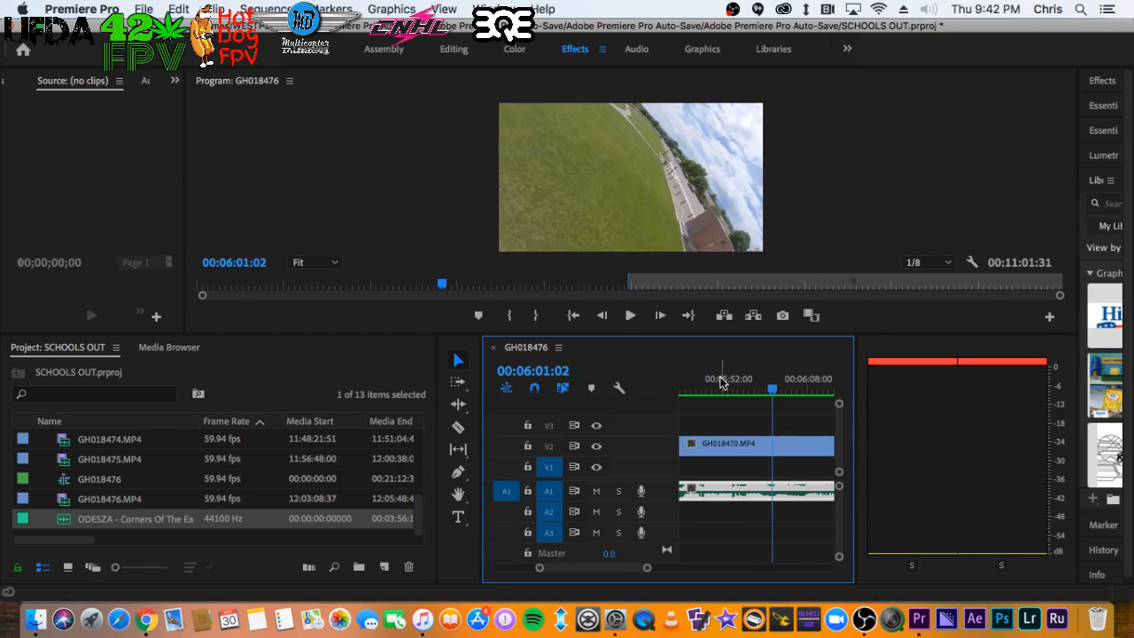
{"action": "left_click", "coordinate": [720, 382]}
{"action": "key", "text": "space"}
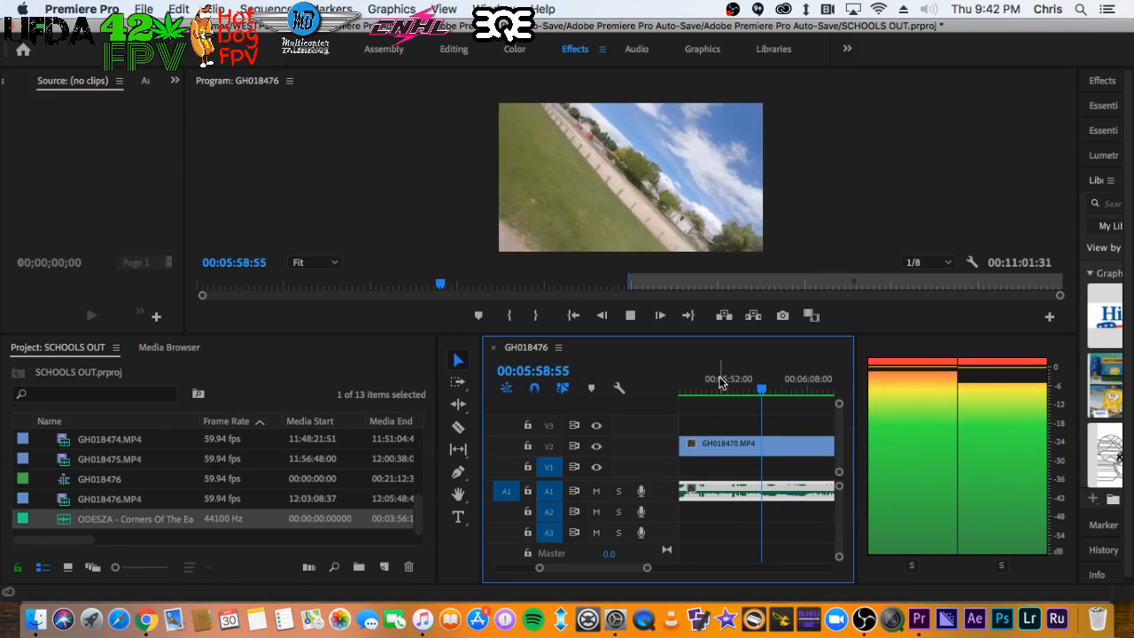
{"action": "key", "text": "space"}
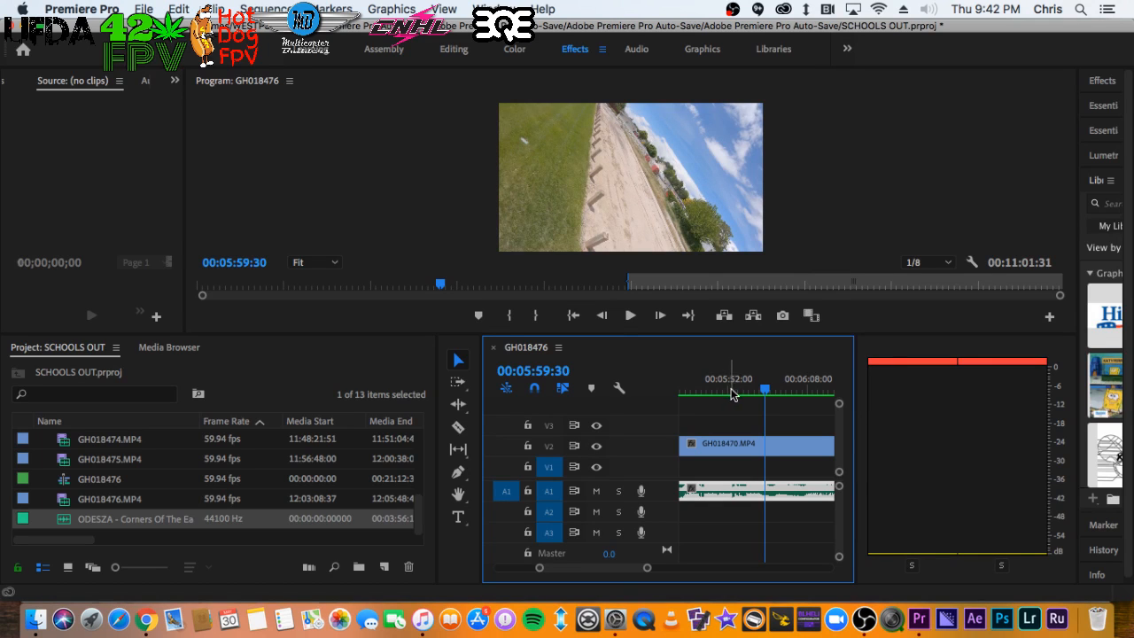
{"action": "key", "text": "c"}
{"action": "left_click", "coordinate": [767, 447]}
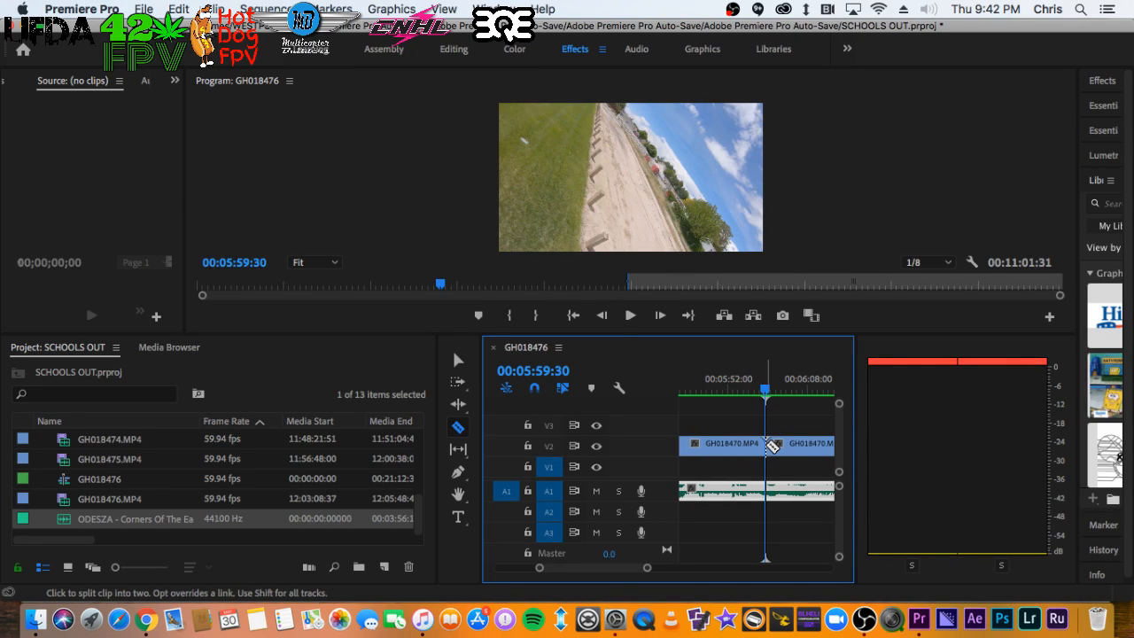
Review the footage after the new cut and delete the trailing piece of GH018470.MP4 from V2
{"action": "key", "text": "space"}
{"action": "left_click", "coordinate": [760, 383]}
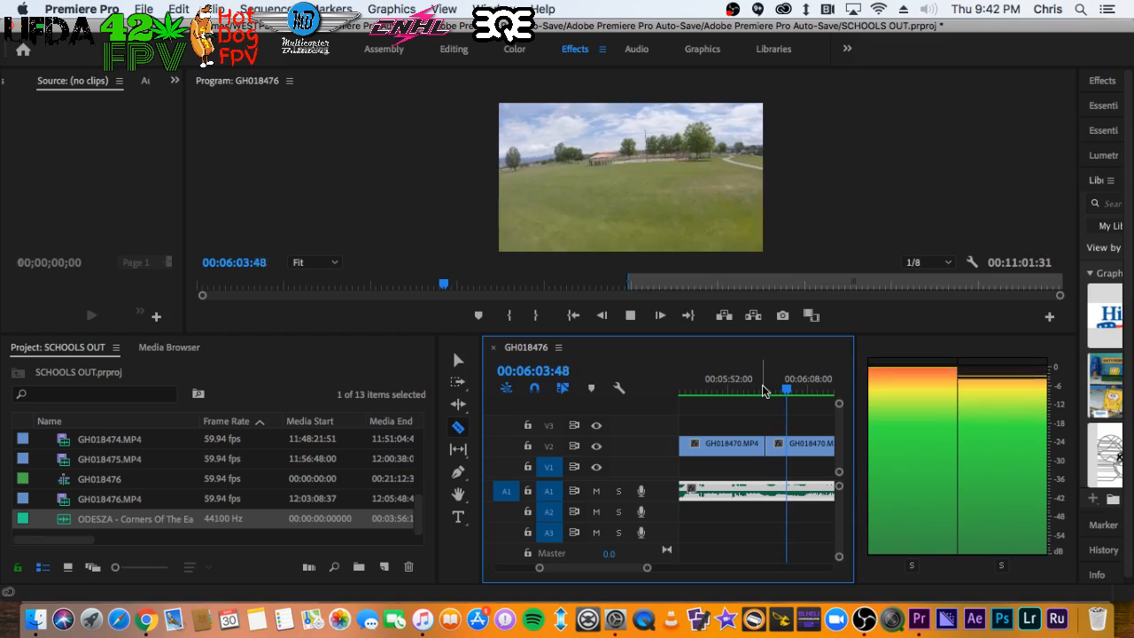
{"action": "key", "text": "space"}
{"action": "key", "text": "minus"}
{"action": "key", "text": "minus"}
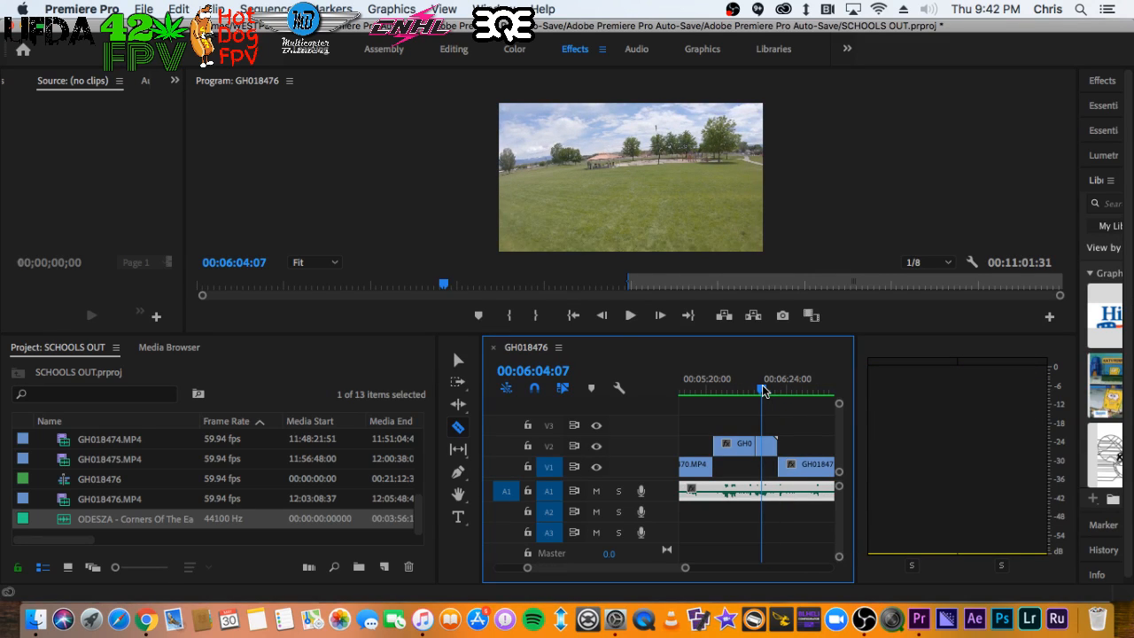
{"action": "left_click", "coordinate": [758, 443]}
{"action": "key", "text": "v"}
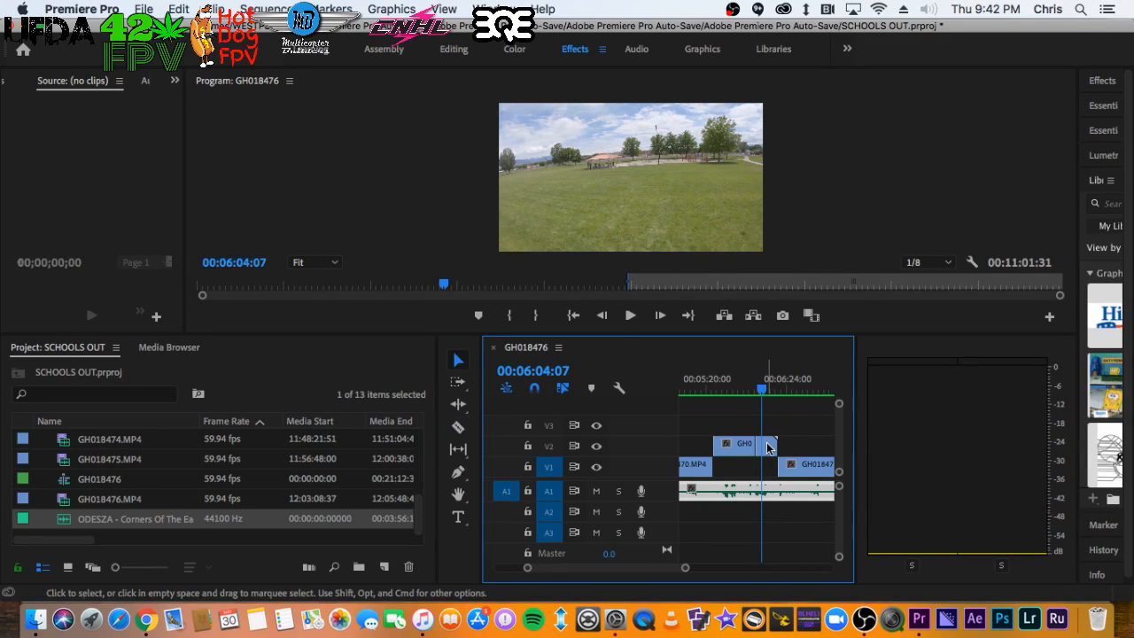
{"action": "left_click", "coordinate": [769, 446]}
{"action": "key", "text": "Delete"}
Move GH018471.MP4 on V1 earlier so it starts where the shortened GH018470.MP4 clip on V2 ends
{"action": "left_click_drag", "start_coordinate": [808, 465], "coordinate": [784, 474]}
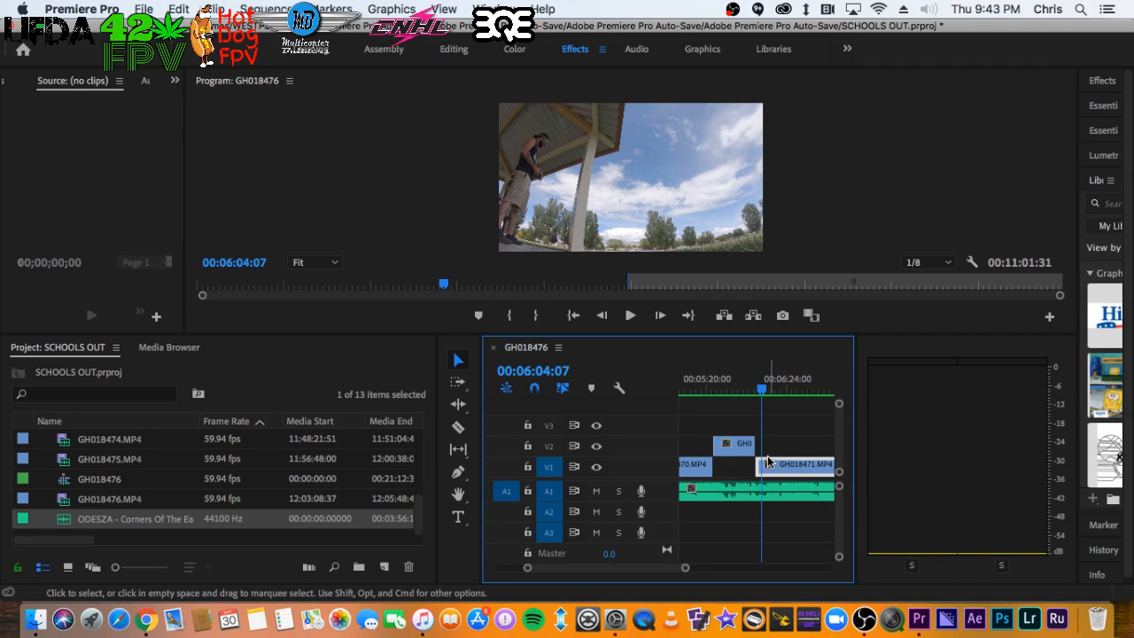
{"action": "left_click", "coordinate": [773, 388]}
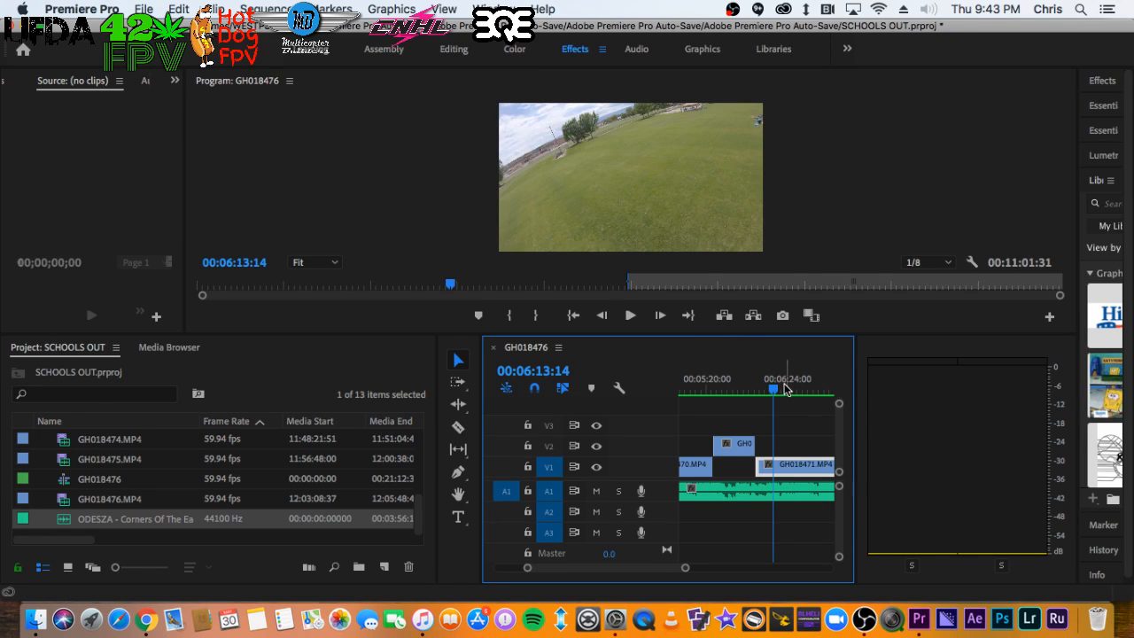
{"action": "left_click", "coordinate": [766, 388]}
{"action": "left_click_drag", "start_coordinate": [758, 467], "coordinate": [767, 466]}
{"action": "key", "text": "super+z"}
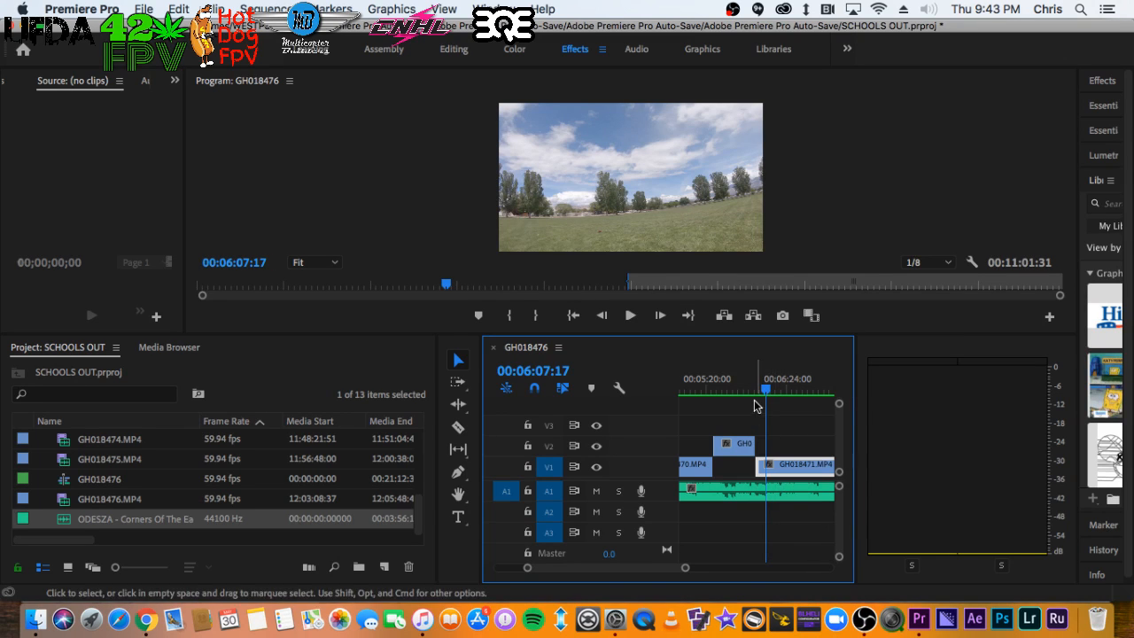
Play the sequence in an enlarged Program monitor from just before the cut to GH018471.MP4, reviewing the footage with the music
{"action": "left_click", "coordinate": [756, 386]}
{"action": "left_click_drag", "start_coordinate": [729, 327], "coordinate": [696, 578]}
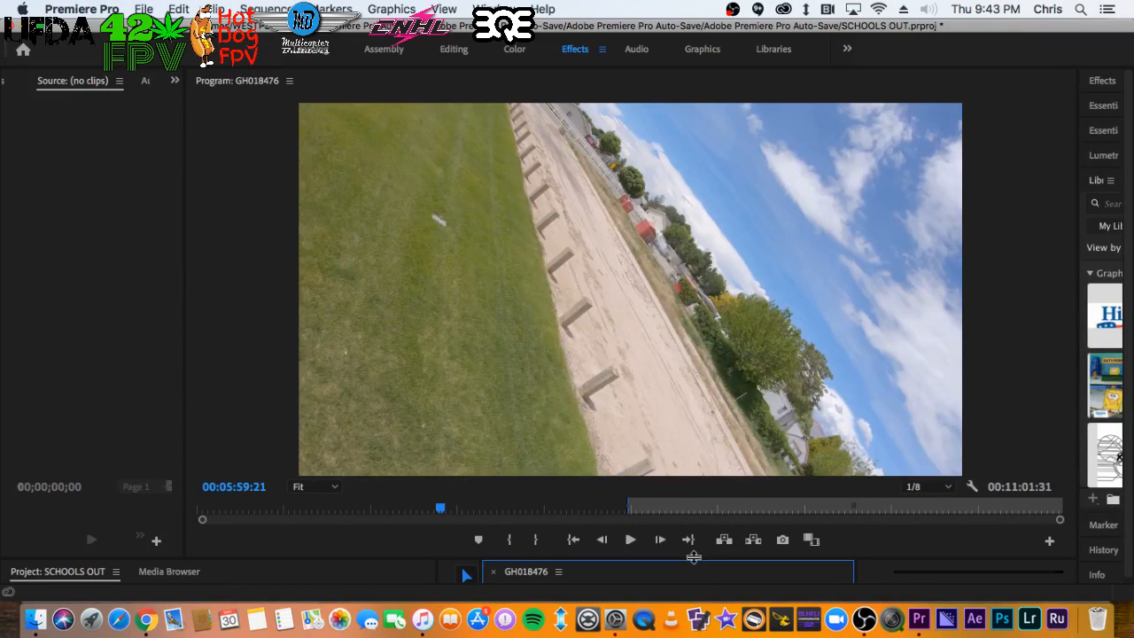
{"action": "key", "text": "space"}
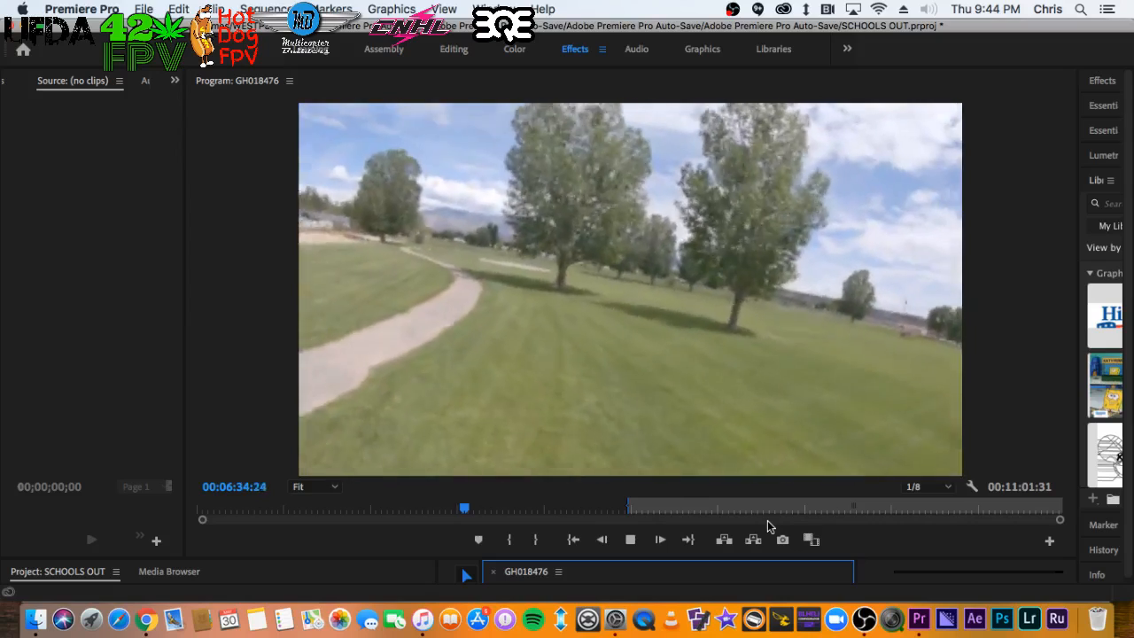
{"action": "key", "text": "space"}
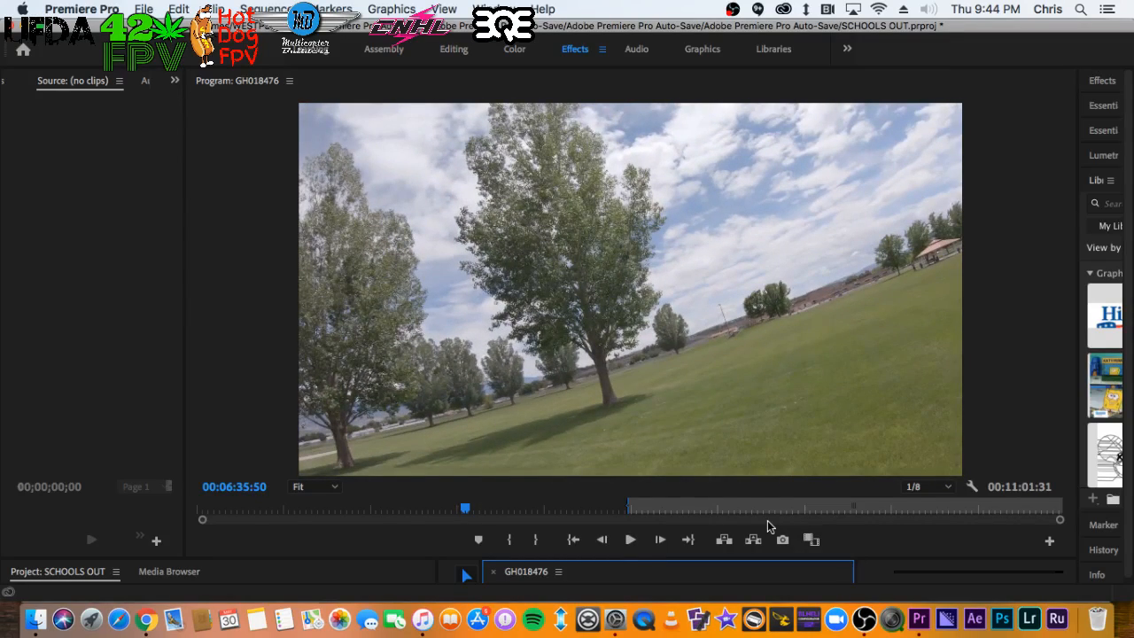
{"action": "key", "text": "space"}
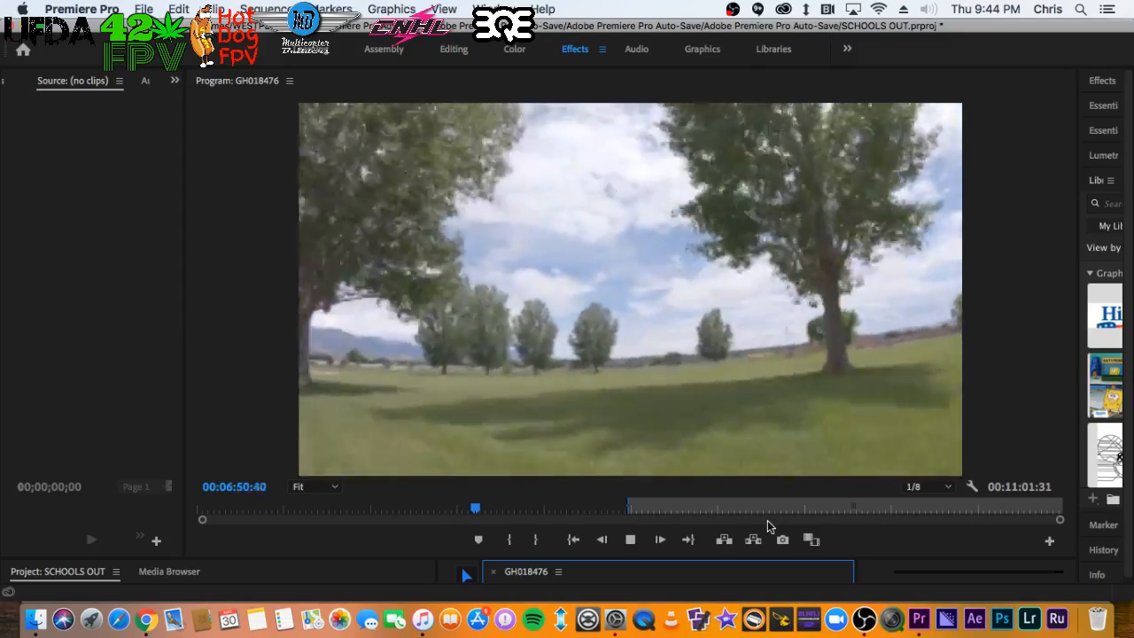
{"action": "key", "text": "space"}
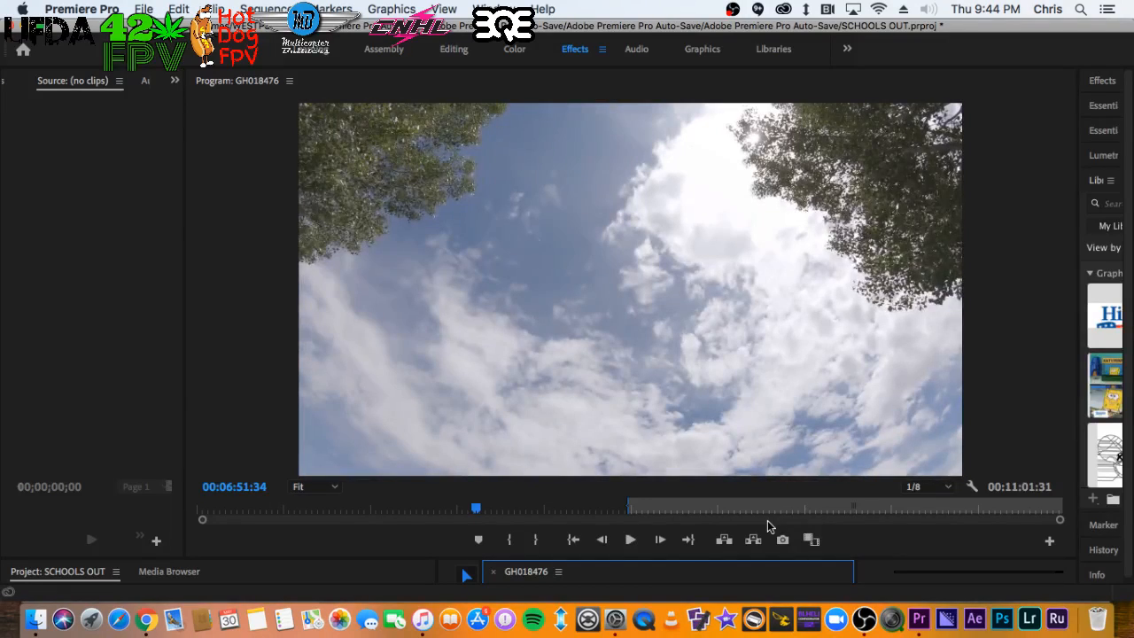
Examine the sky shot after 00:06:51:34 frame by frame until the other drone passes, and resume playback to about 00:07:35
{"action": "key", "text": "Right"}
{"action": "key", "text": "Right"}
{"action": "key", "text": "Right"}
{"action": "key", "text": "Right"}
{"action": "key", "text": "Right"}
{"action": "key", "text": "Right"}
{"action": "key", "text": "Right"}
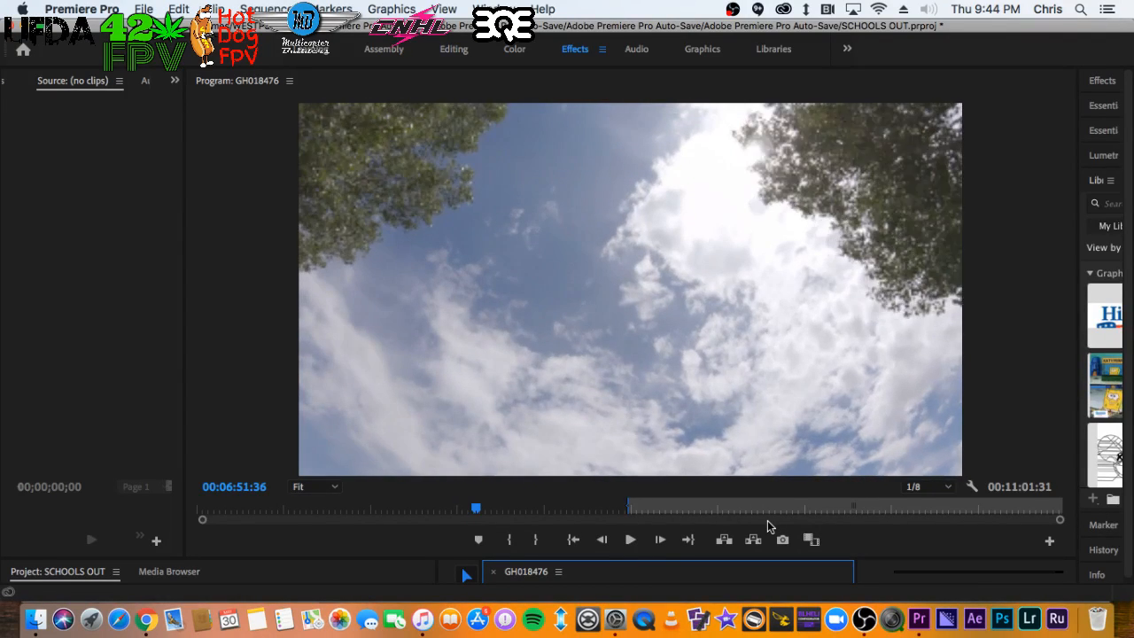
{"action": "key", "text": "Right"}
{"action": "key", "text": "Right"}
{"action": "key", "text": "Right"}
{"action": "key", "text": "Right"}
{"action": "key", "text": "Right"}
{"action": "key", "text": "Right"}
{"action": "key", "text": "Right"}
{"action": "key", "text": "Right"}
{"action": "key", "text": "Right"}
{"action": "key", "text": "Right"}
{"action": "key", "text": "Right"}
{"action": "key", "text": "Right"}
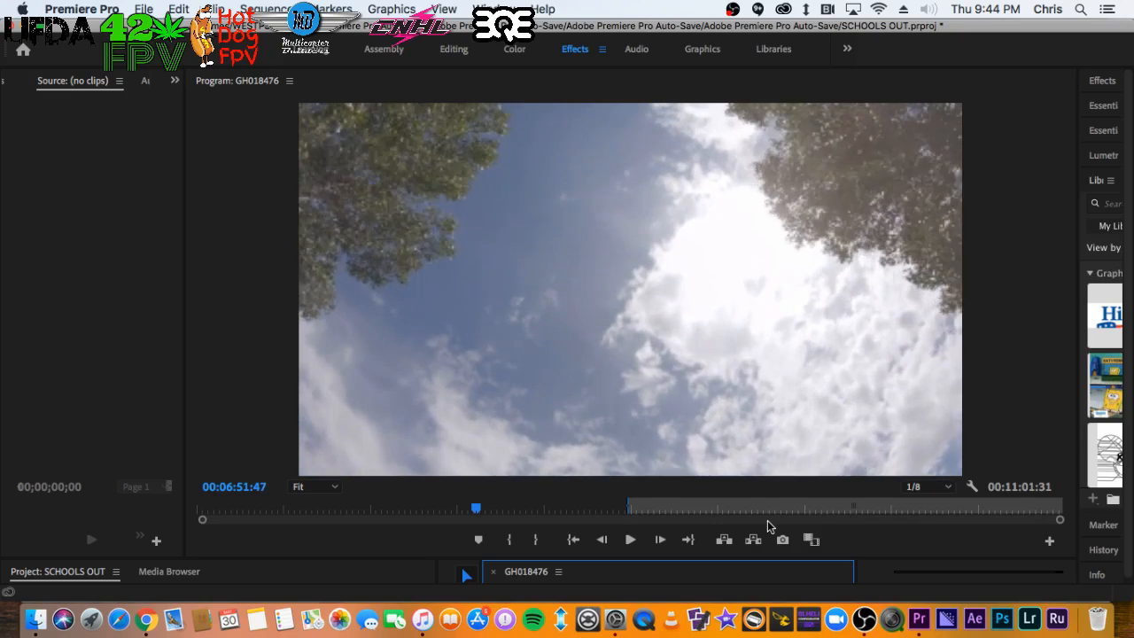
{"action": "key", "text": "Right"}
{"action": "key", "text": "Right"}
{"action": "key", "text": "Right"}
{"action": "key", "text": "Right"}
{"action": "key", "text": "Right"}
{"action": "key", "text": "Right"}
{"action": "key", "text": "Right"}
{"action": "key", "text": "Right"}
{"action": "key", "text": "Right"}
{"action": "key", "text": "Right"}
{"action": "key", "text": "Right"}
{"action": "key", "text": "Right"}
{"action": "key", "text": "Right"}
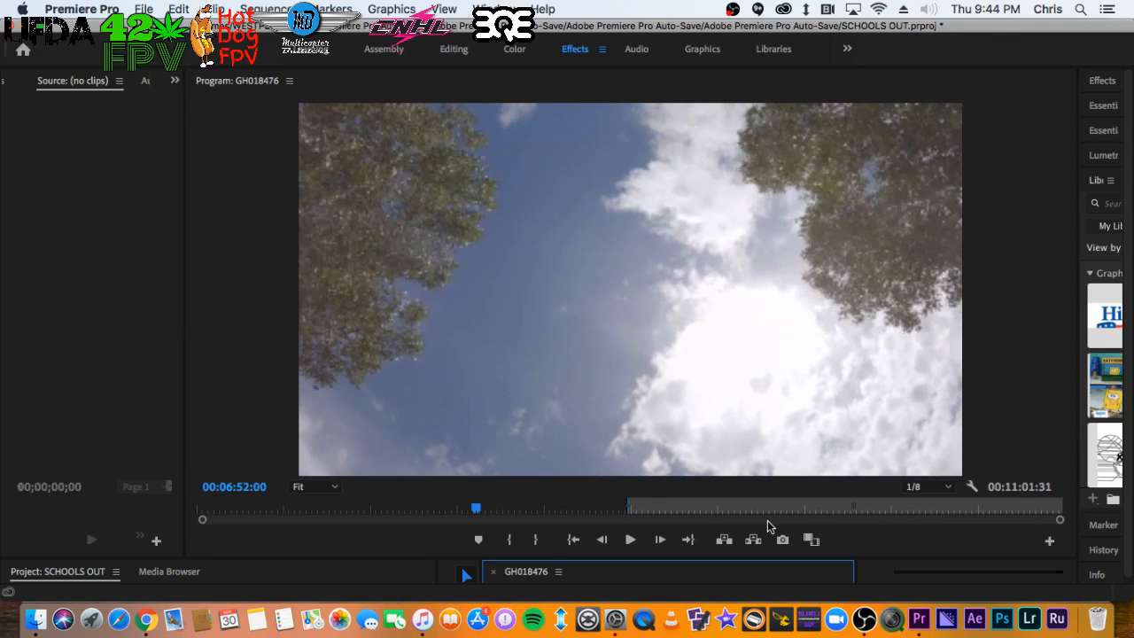
{"action": "key", "text": "Right"}
{"action": "key", "text": "Right"}
{"action": "key", "text": "Right"}
{"action": "key", "text": "Right"}
{"action": "key", "text": "Right"}
{"action": "key", "text": "Right"}
{"action": "key", "text": "Right"}
{"action": "key", "text": "Right"}
{"action": "key", "text": "Right"}
{"action": "key", "text": "Right"}
{"action": "key", "text": "Right"}
{"action": "key", "text": "Right"}
{"action": "key", "text": "Right"}
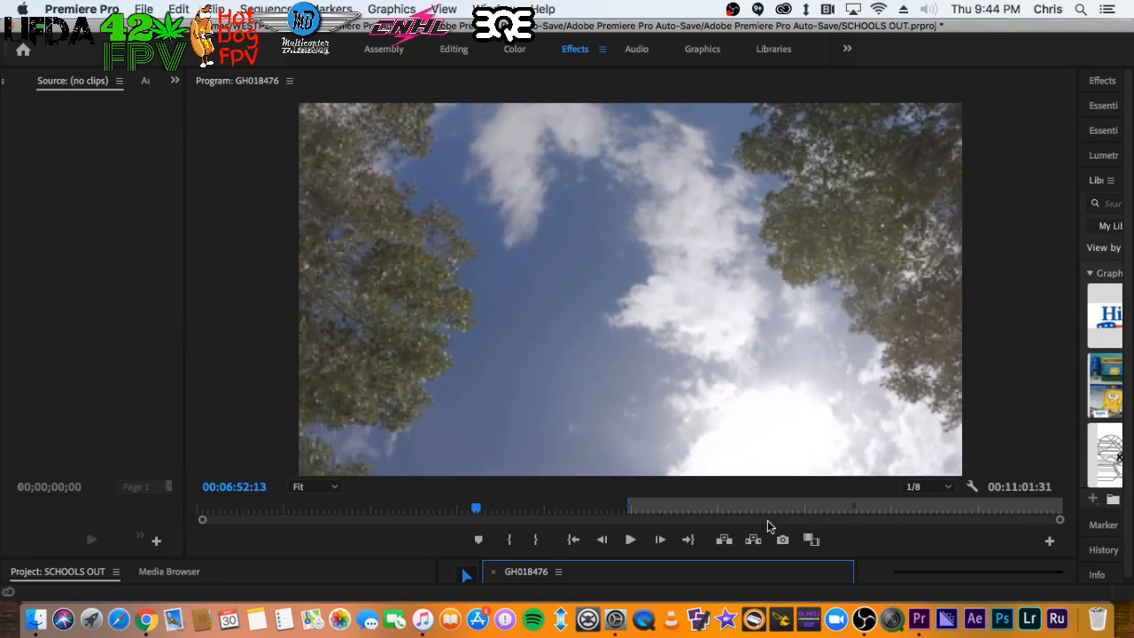
{"action": "key", "text": "Right"}
{"action": "key", "text": "Right"}
{"action": "key", "text": "Right"}
{"action": "key", "text": "Right"}
{"action": "key", "text": "Right"}
{"action": "key", "text": "Right"}
{"action": "key", "text": "Right"}
{"action": "key", "text": "Right"}
{"action": "key", "text": "Right"}
{"action": "key", "text": "Right"}
{"action": "key", "text": "Right"}
{"action": "key", "text": "Right"}
{"action": "key", "text": "Right"}
{"action": "key", "text": "Right"}
{"action": "key", "text": "Right"}
{"action": "key", "text": "Right"}
{"action": "key", "text": "Right"}
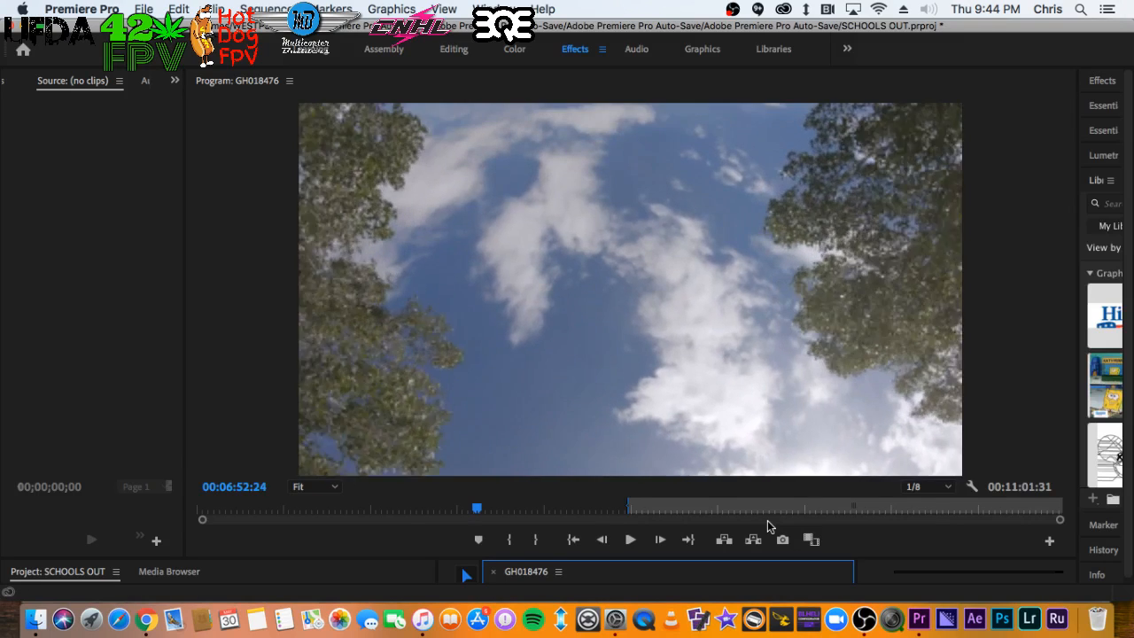
{"action": "key", "text": "Right"}
{"action": "key", "text": "Right"}
{"action": "key", "text": "Right"}
{"action": "key", "text": "Right"}
{"action": "key", "text": "Right"}
{"action": "key", "text": "Right"}
{"action": "key", "text": "Right"}
{"action": "key", "text": "Right"}
{"action": "key", "text": "Right"}
{"action": "key", "text": "Right"}
{"action": "key", "text": "Right"}
{"action": "key", "text": "Right"}
{"action": "key", "text": "Right"}
{"action": "key", "text": "Right"}
{"action": "key", "text": "Right"}
{"action": "key", "text": "Right"}
{"action": "key", "text": "Right"}
{"action": "key", "text": "Right"}
{"action": "key", "text": "Right"}
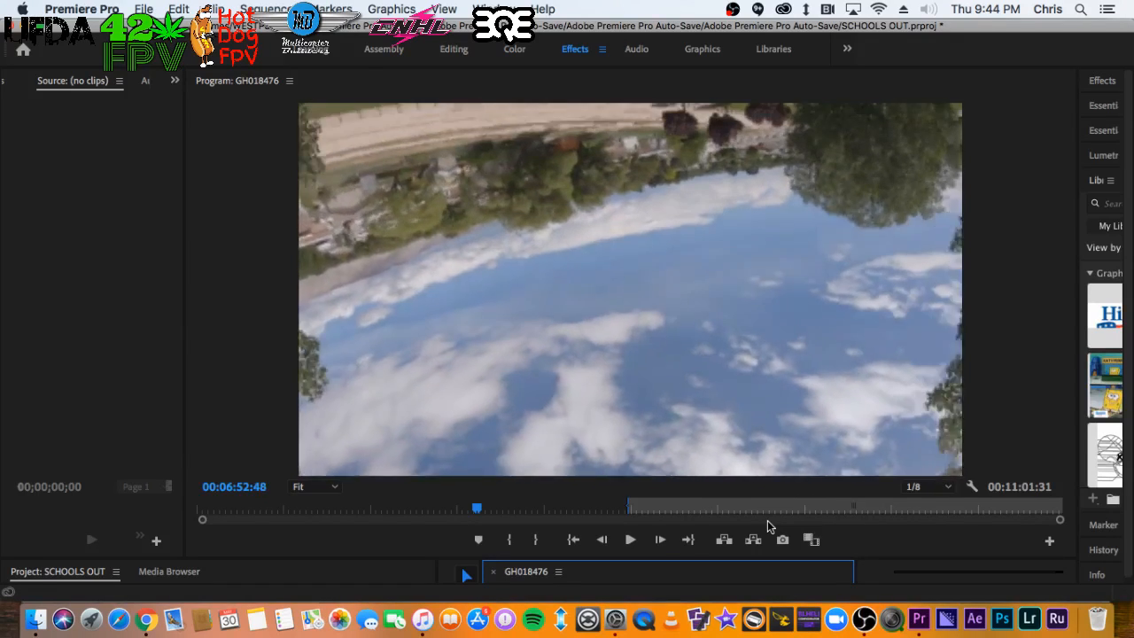
{"action": "key", "text": "Left"}
{"action": "key", "text": "Left"}
{"action": "key", "text": "Left"}
{"action": "key", "text": "Left"}
{"action": "key", "text": "Left"}
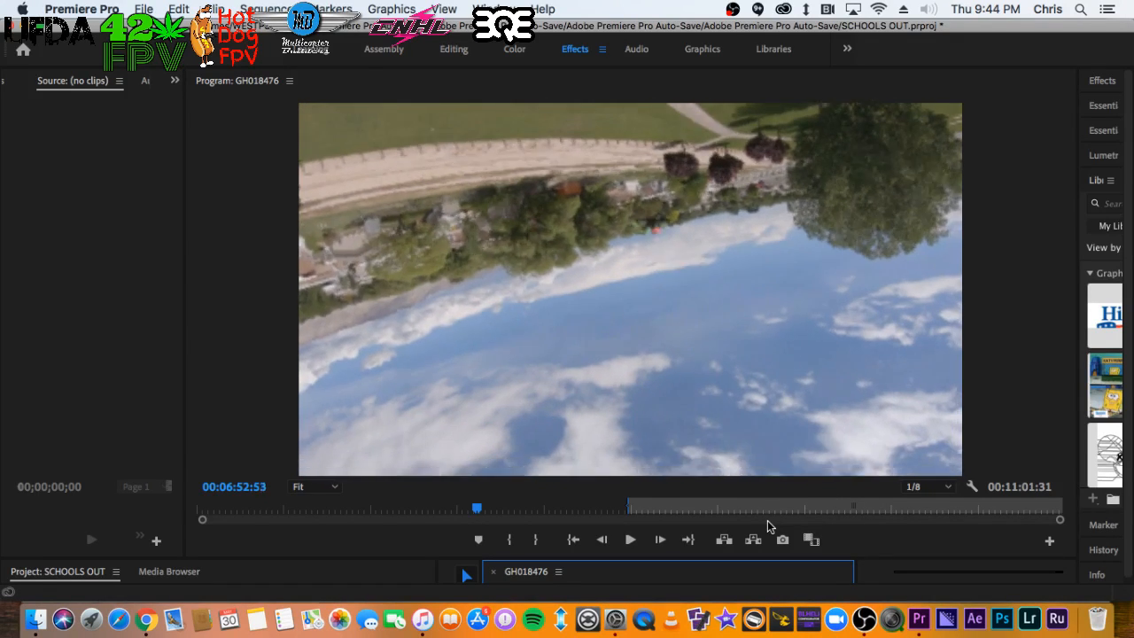
{"action": "key", "text": "Left"}
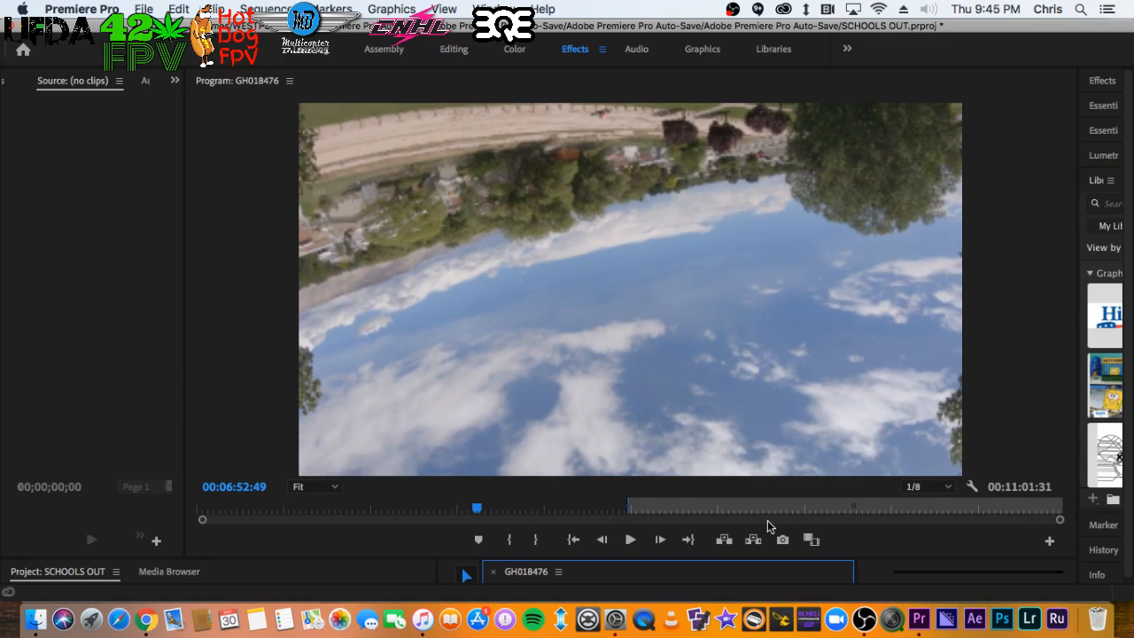
{"action": "key", "text": "Right"}
{"action": "key", "text": "Right"}
{"action": "key", "text": "Right"}
{"action": "key", "text": "Right"}
{"action": "key", "text": "Right"}
{"action": "key", "text": "Right"}
{"action": "key", "text": "Right"}
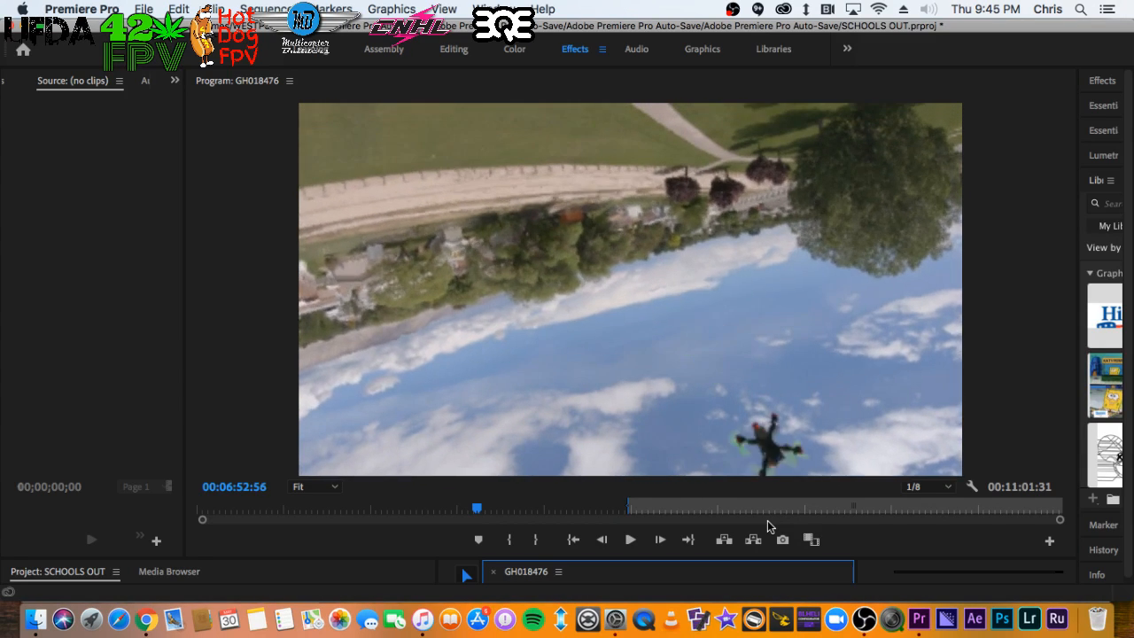
{"action": "key", "text": "Right"}
{"action": "key", "text": "Right"}
{"action": "key", "text": "Right"}
{"action": "key", "text": "space"}
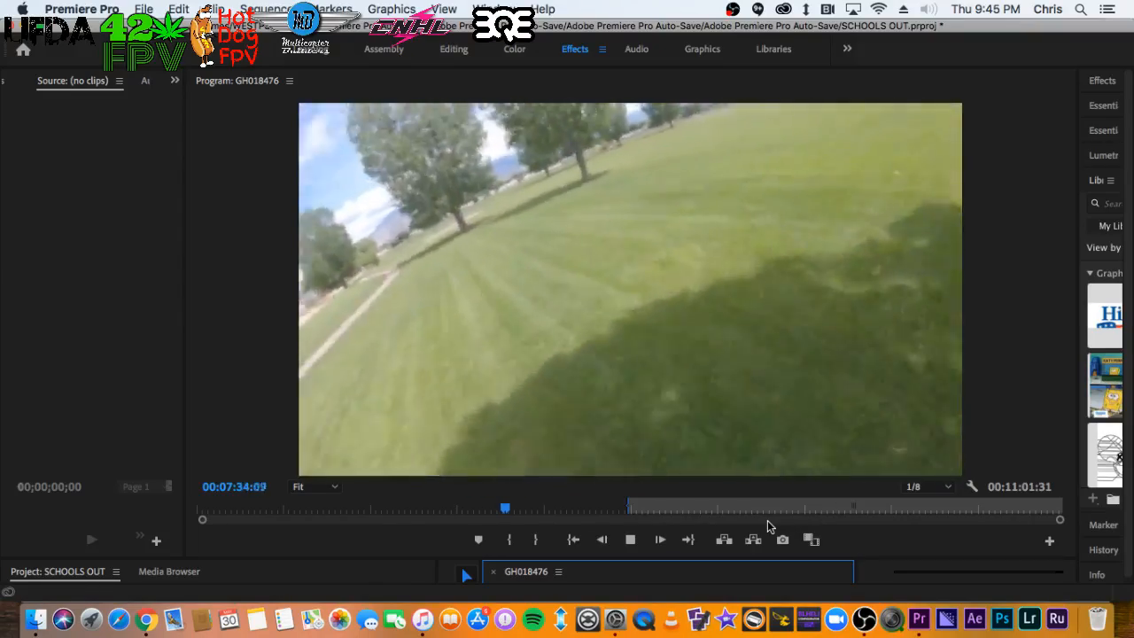
{"action": "key", "text": "space"}
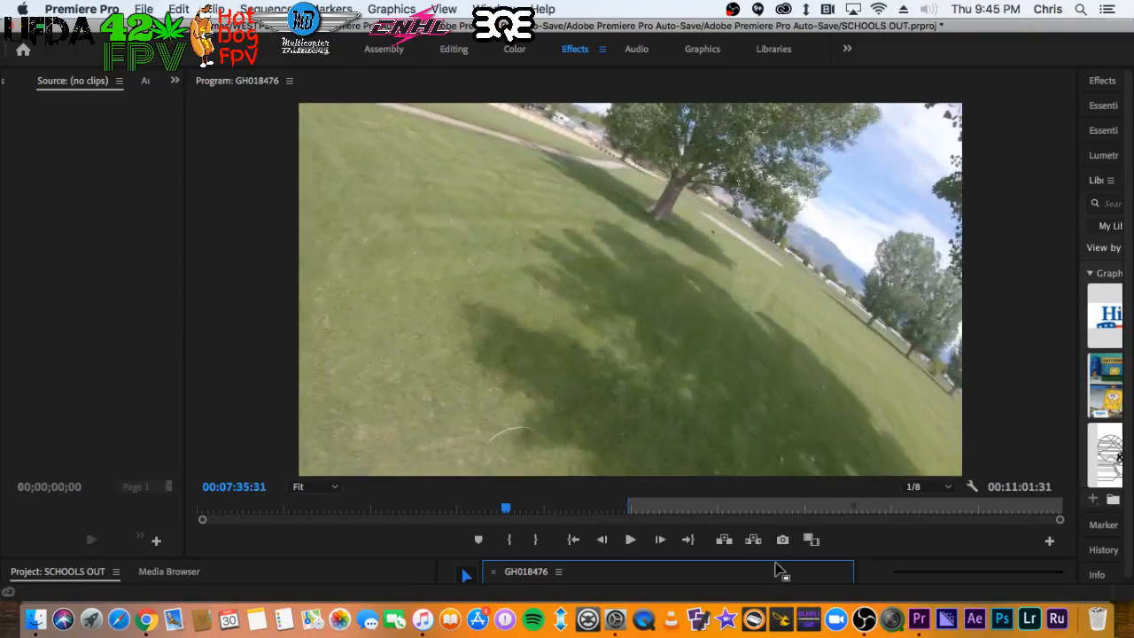
Enlarge the timeline area, locate GH010002.MP4 near the sequence's end and play it from near its beginning
{"action": "left_click_drag", "start_coordinate": [779, 558], "coordinate": [763, 364]}
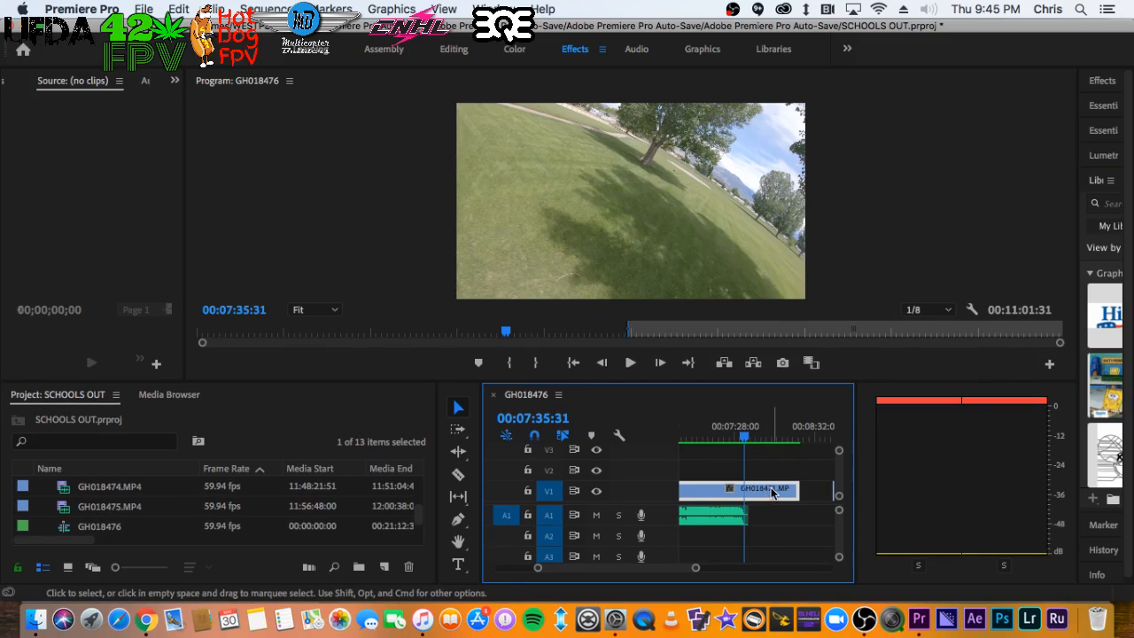
{"action": "scroll", "coordinate": [771, 493], "scroll_direction": "down", "scroll_amount": 6}
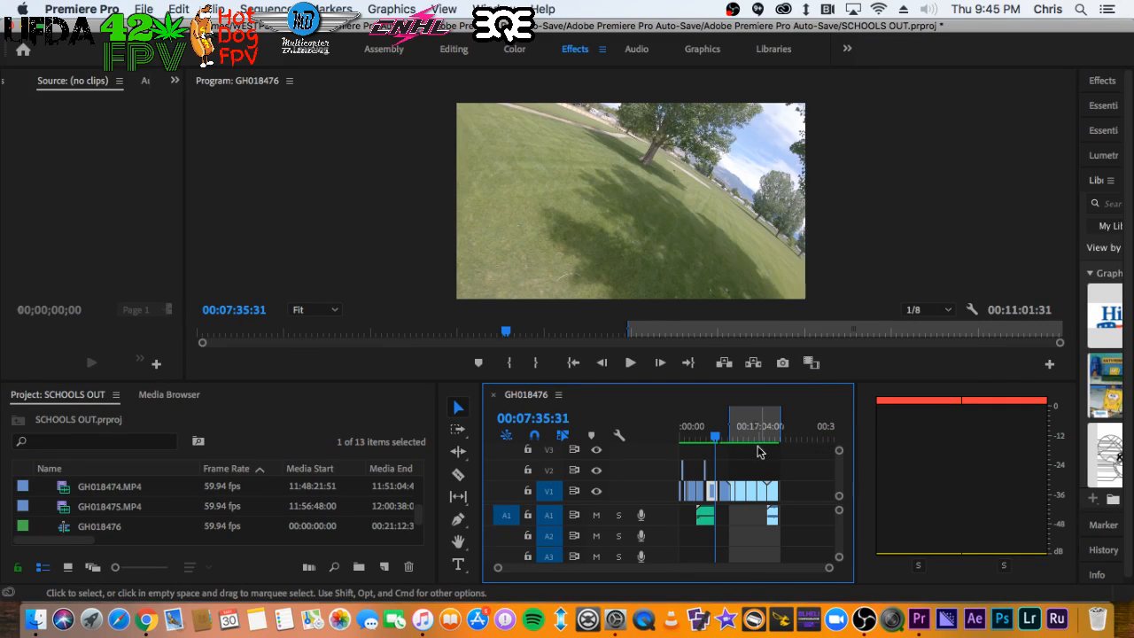
{"action": "left_click", "coordinate": [755, 436]}
{"action": "scroll", "coordinate": [760, 439], "scroll_direction": "up", "scroll_amount": 4}
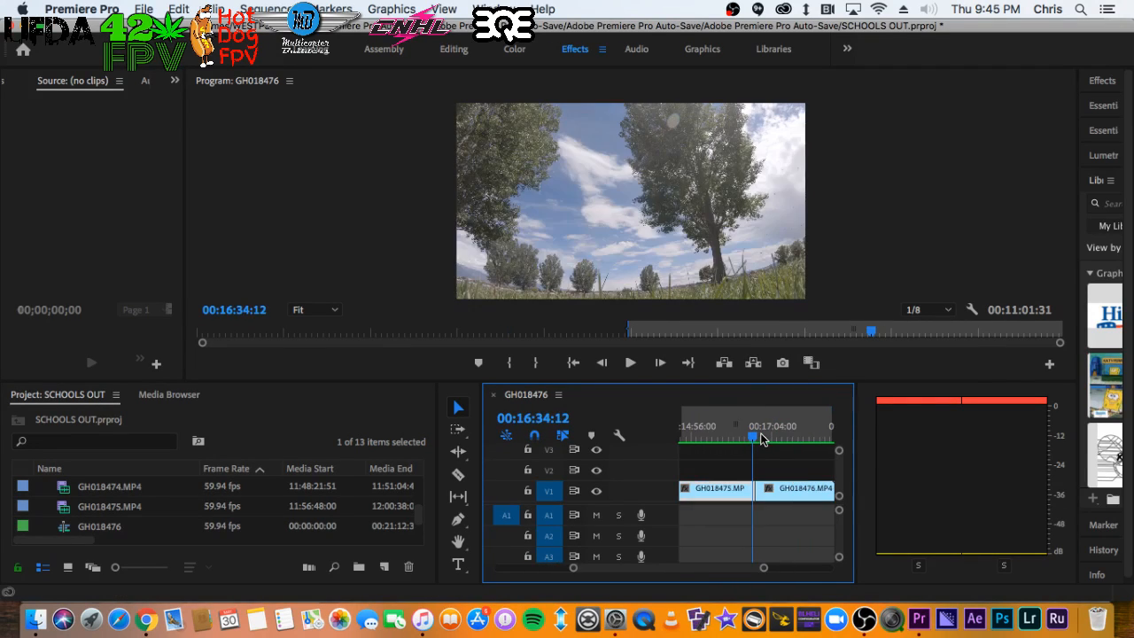
{"action": "scroll", "coordinate": [772, 438], "scroll_direction": "down", "scroll_amount": 2}
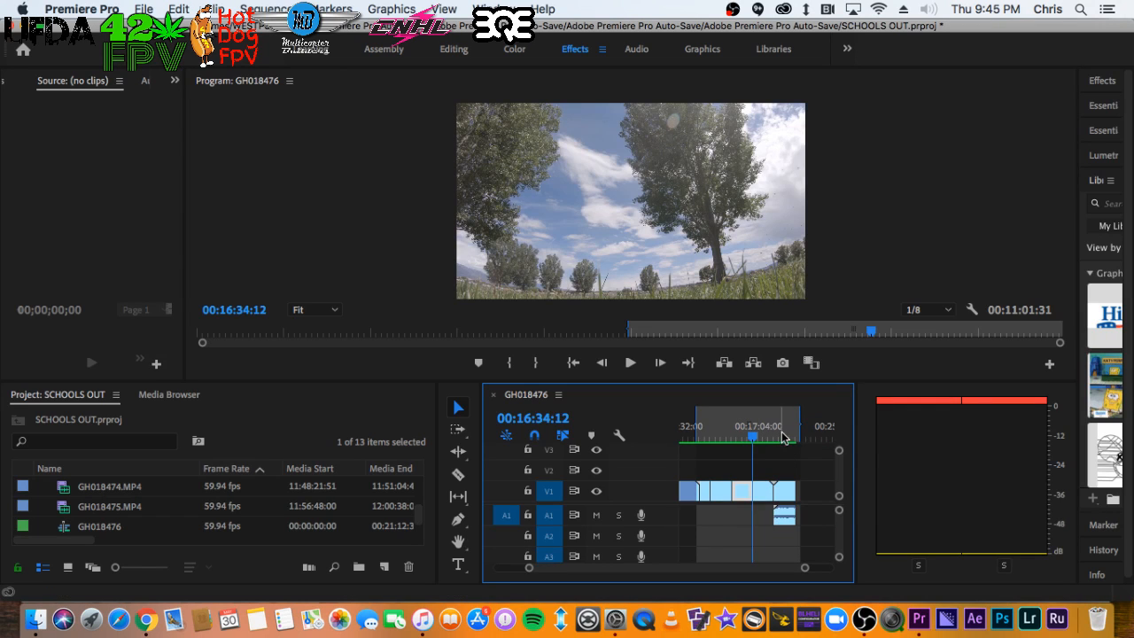
{"action": "left_click", "coordinate": [783, 435]}
{"action": "scroll", "coordinate": [783, 437], "scroll_direction": "up", "scroll_amount": 2}
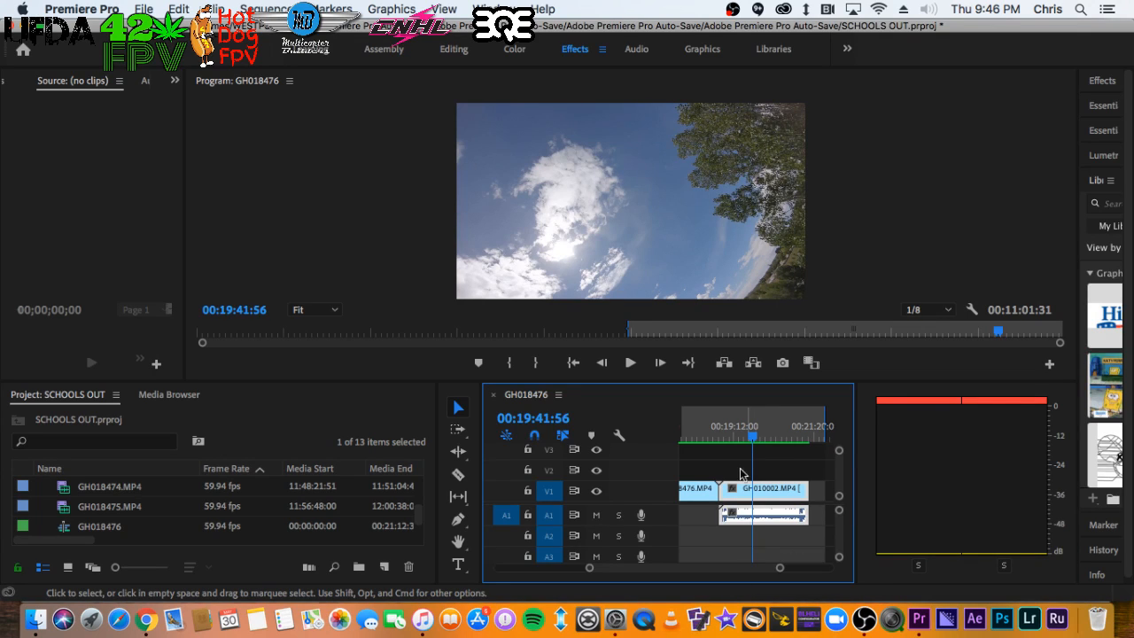
{"action": "left_click", "coordinate": [723, 434]}
{"action": "scroll", "coordinate": [732, 432], "scroll_direction": "up", "scroll_amount": 1}
{"action": "scroll", "coordinate": [732, 432], "scroll_direction": "up", "scroll_amount": 2}
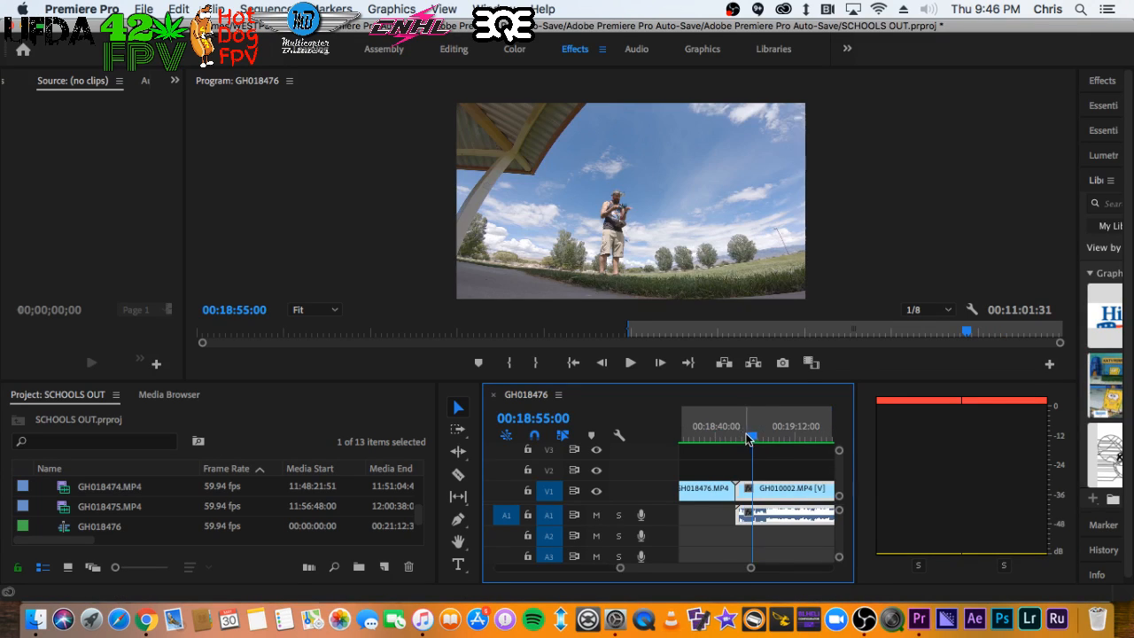
{"action": "left_click", "coordinate": [754, 433]}
{"action": "left_click_drag", "start_coordinate": [762, 434], "coordinate": [724, 427]}
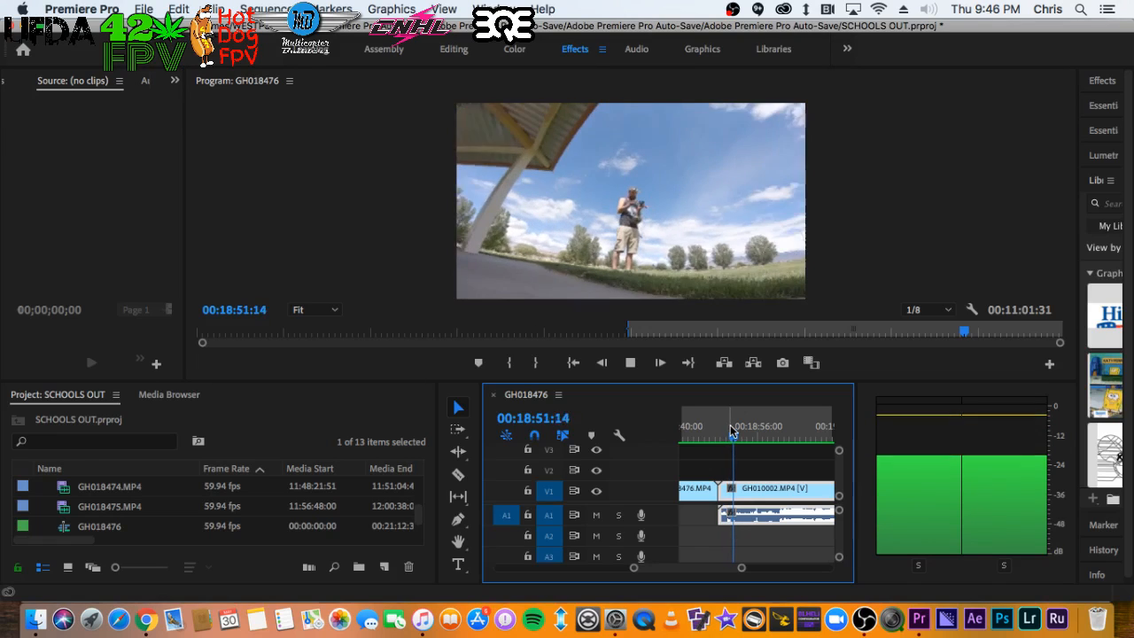
Set the audio volume level of GH010002.MP4 to -50 dB in the effect controls
{"action": "left_click", "coordinate": [777, 436]}
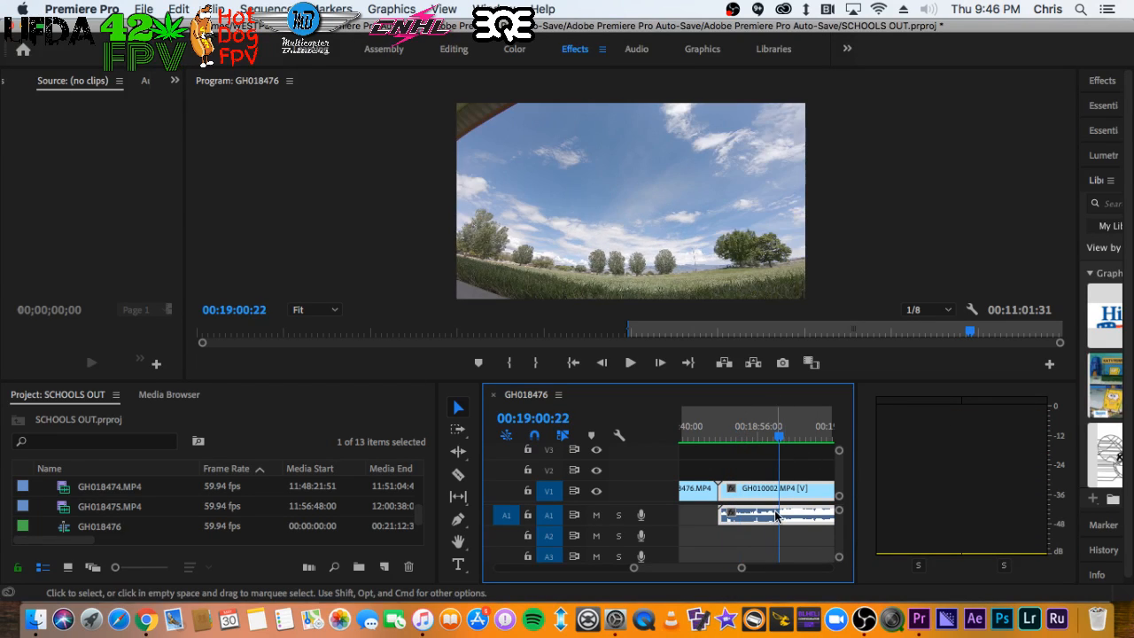
{"action": "left_click", "coordinate": [175, 80]}
{"action": "left_click", "coordinate": [205, 101]}
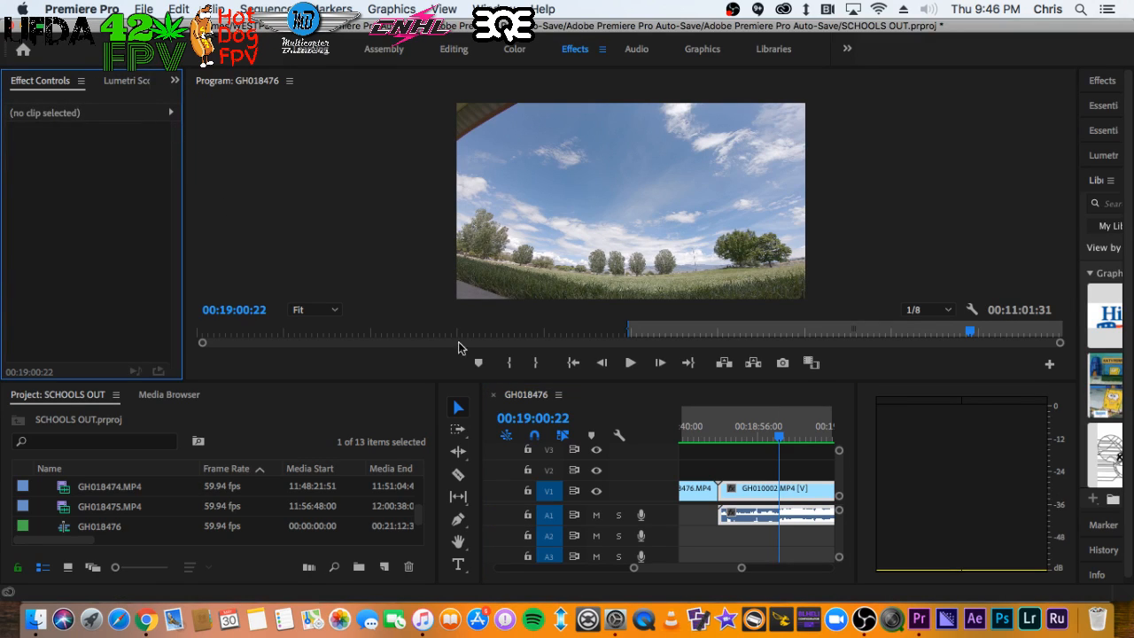
{"action": "left_click", "coordinate": [772, 511]}
{"action": "scroll", "coordinate": [136, 239], "scroll_direction": "down", "scroll_amount": 5}
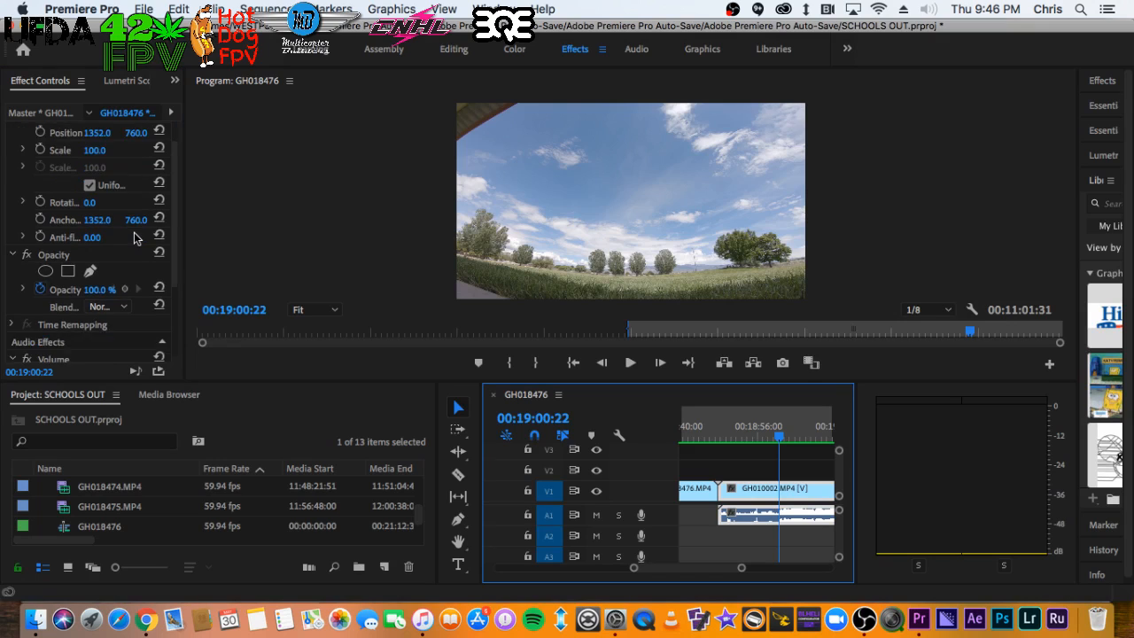
{"action": "left_click", "coordinate": [94, 326]}
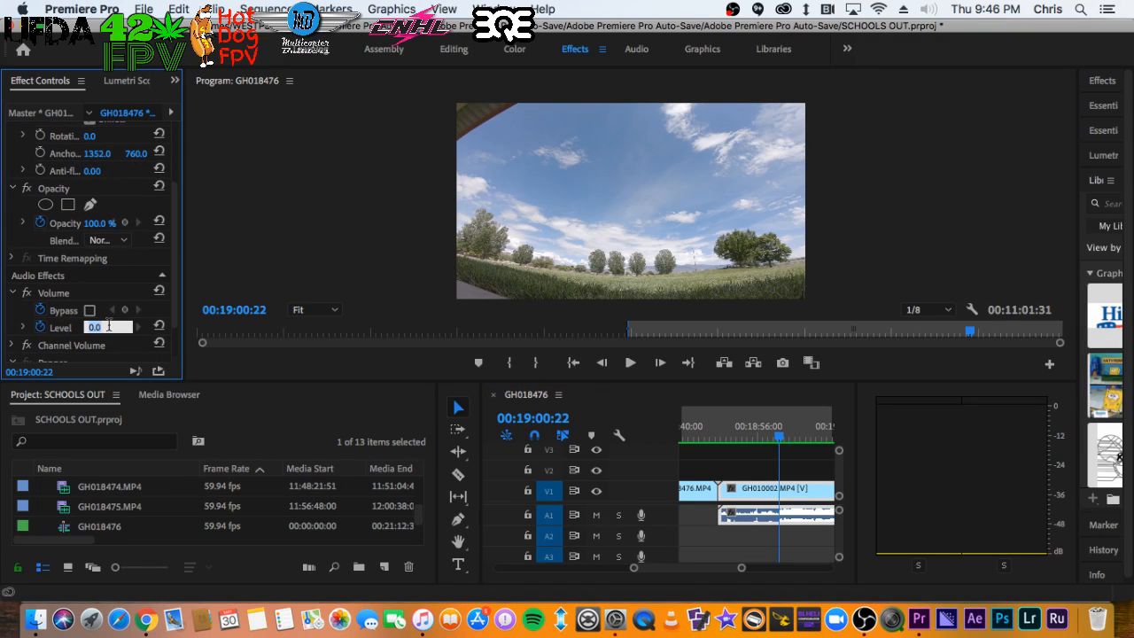
{"action": "type", "text": "-50"}
{"action": "key", "text": "Return"}
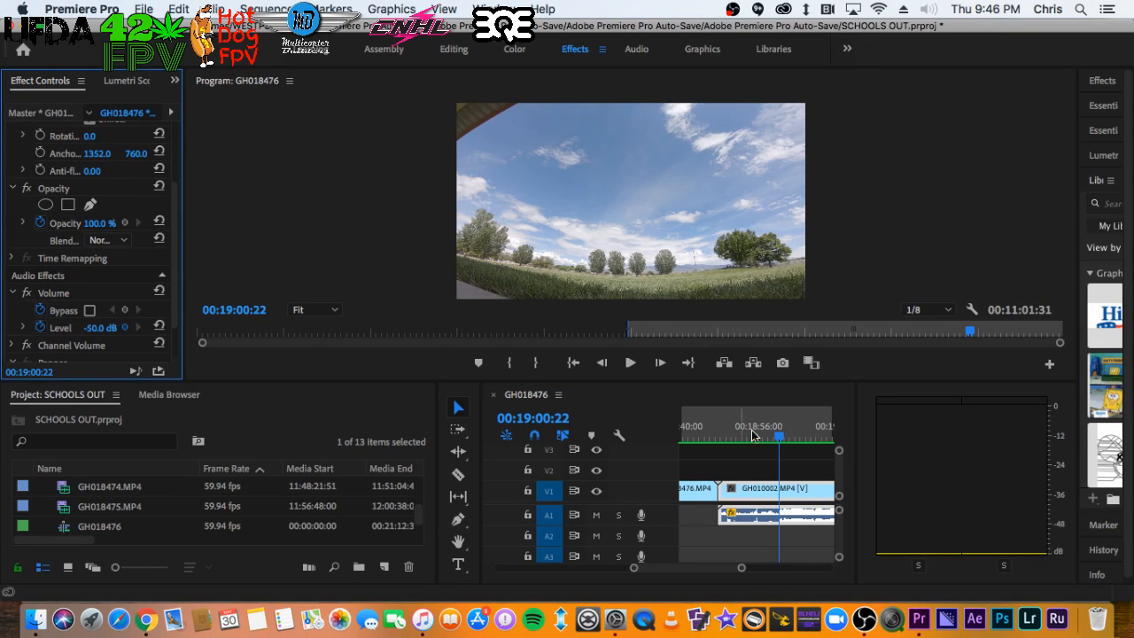
Duplicate the song from A1 onto A2 and align the copy's start with the beginning of GH010002.MP4
{"action": "left_click", "coordinate": [748, 430]}
{"action": "scroll", "coordinate": [718, 504], "scroll_direction": "down", "scroll_amount": 4}
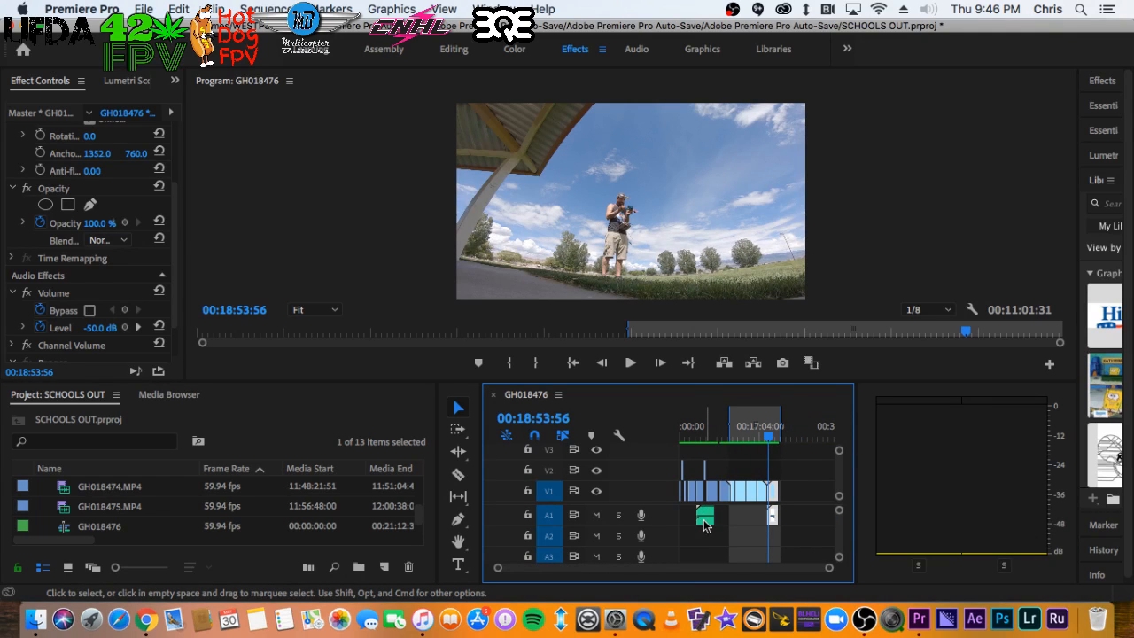
{"action": "left_click_drag", "start_coordinate": [705, 519], "coordinate": [780, 537]}
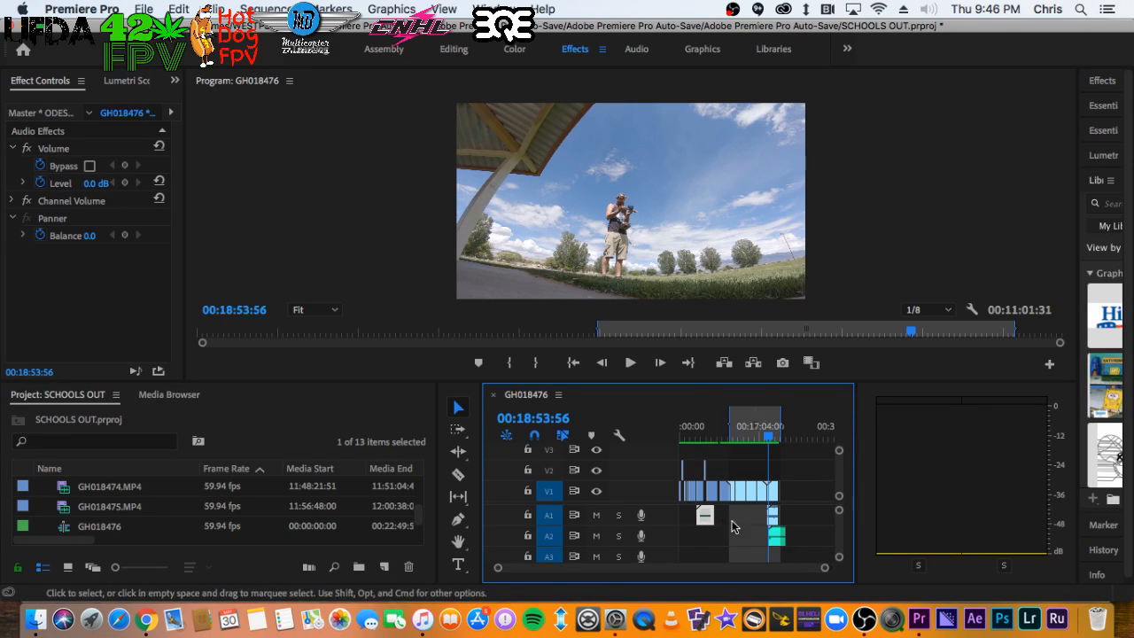
{"action": "key", "text": "="}
{"action": "key", "text": "="}
{"action": "key", "text": "="}
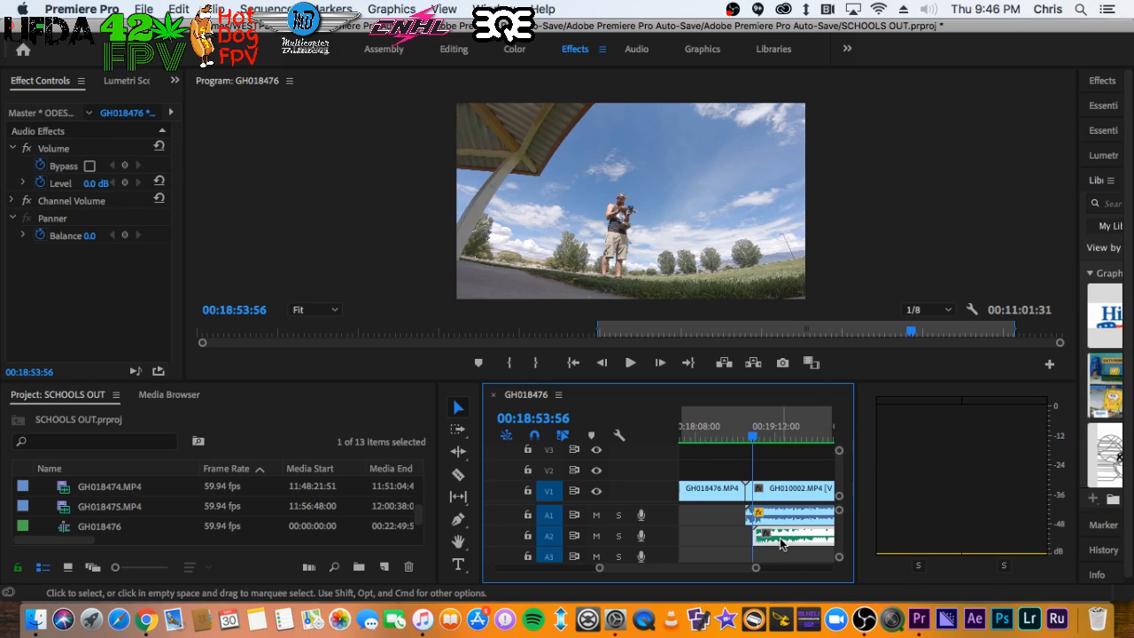
{"action": "left_click_drag", "start_coordinate": [760, 437], "coordinate": [764, 432]}
Play GH010002.MP4 with the song in an enlarged Program monitor, pausing at notable moments, until about 00:20:54
{"action": "key", "text": "space"}
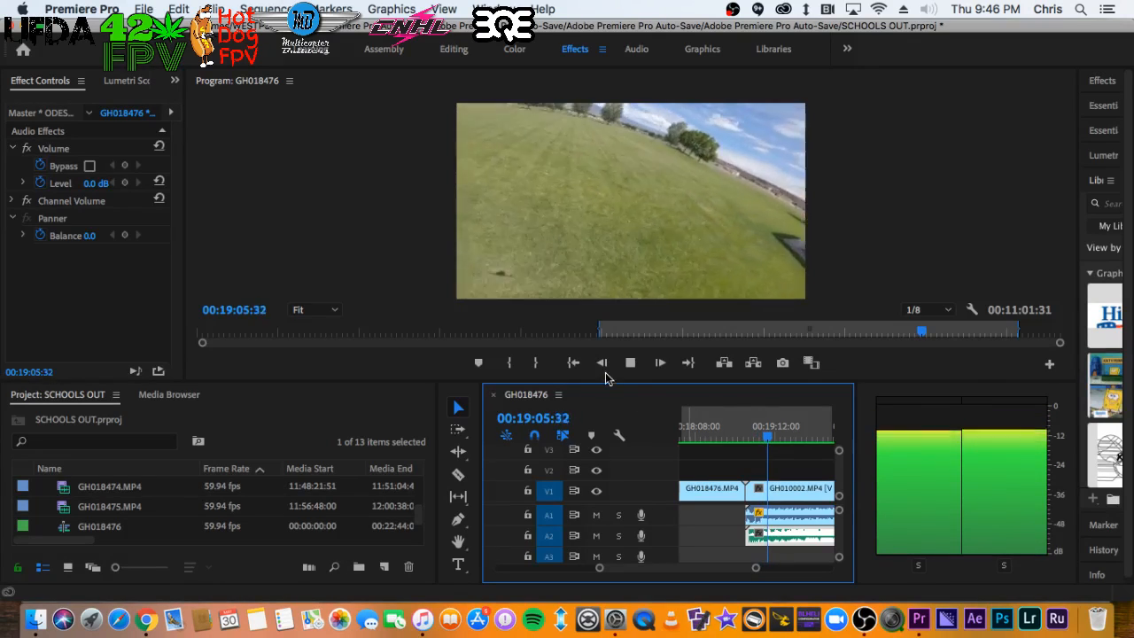
{"action": "left_click_drag", "start_coordinate": [610, 380], "coordinate": [627, 536]}
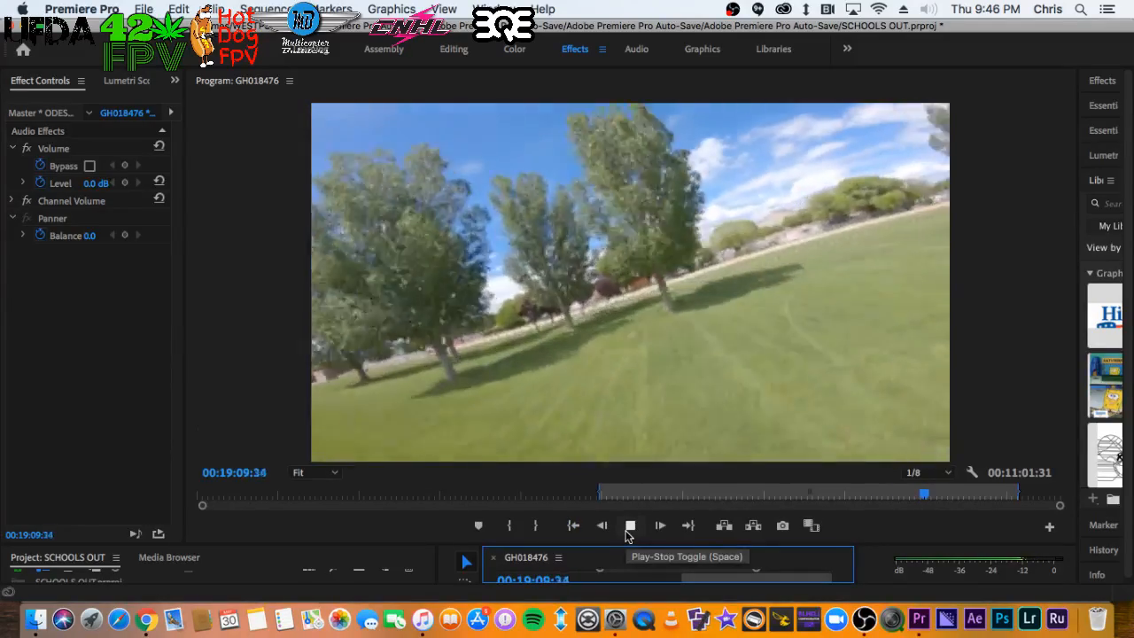
{"action": "left_click", "coordinate": [626, 531]}
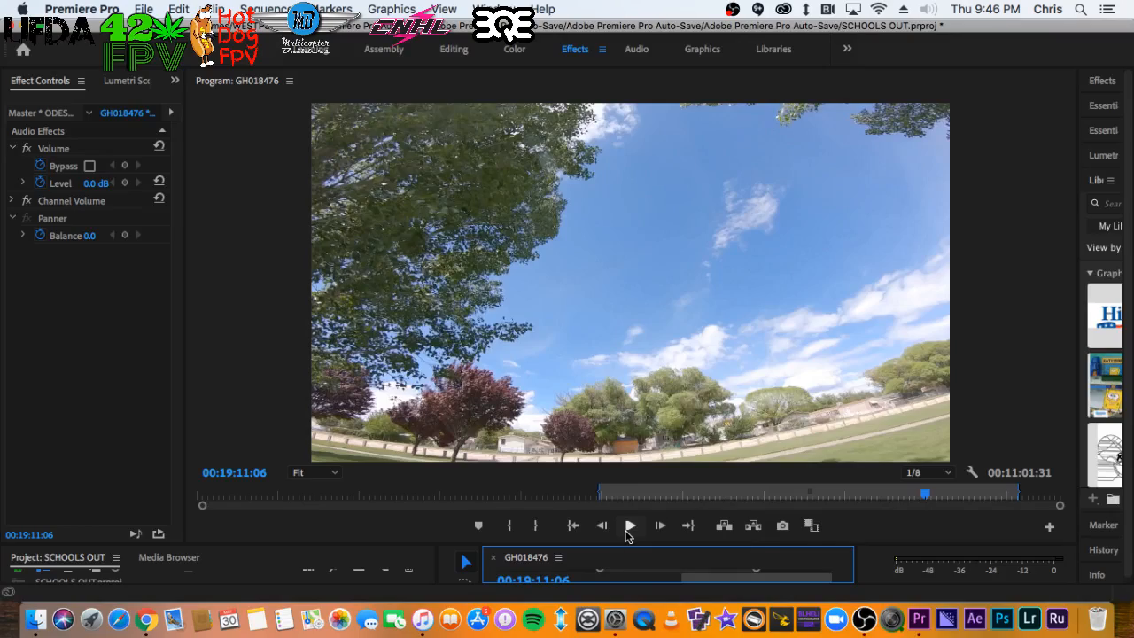
{"action": "left_click", "coordinate": [626, 531]}
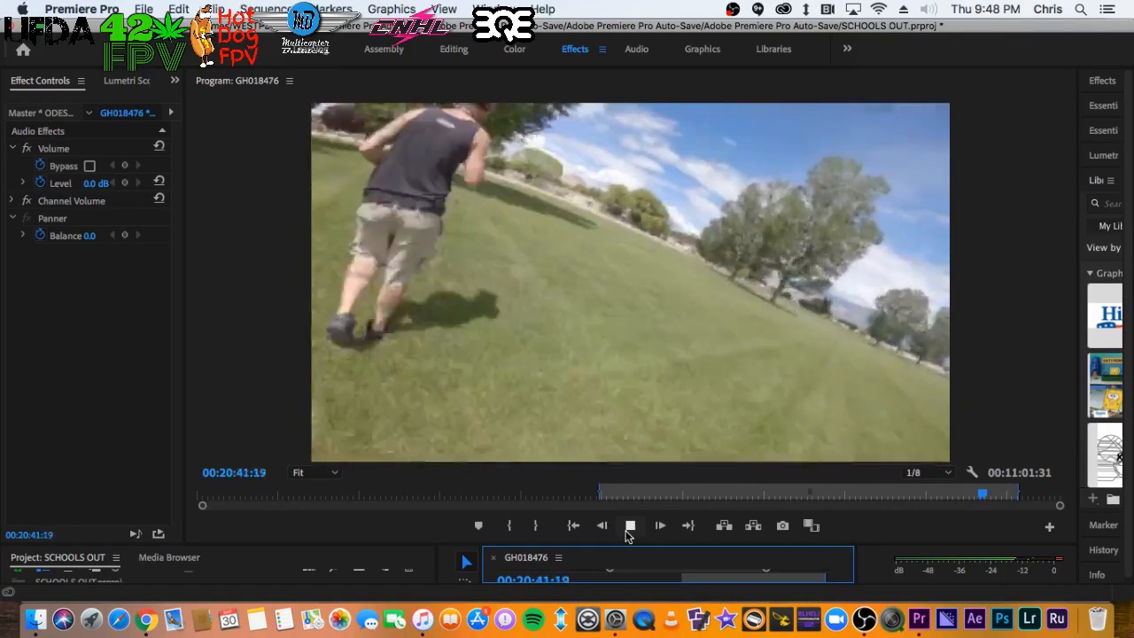
{"action": "left_click", "coordinate": [626, 534]}
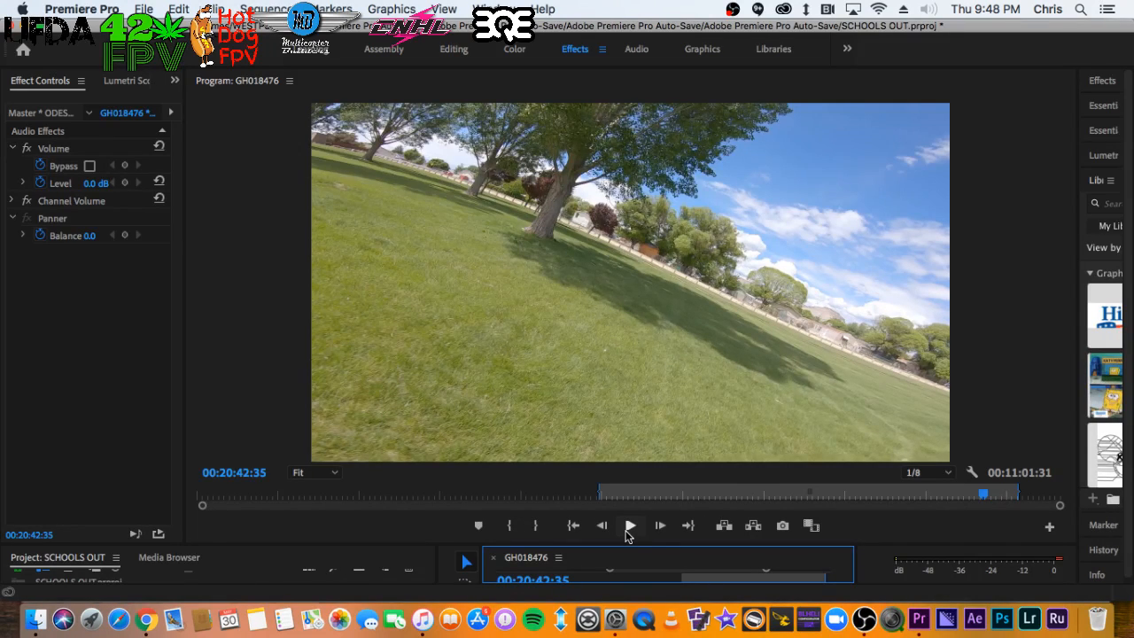
{"action": "left_click", "coordinate": [627, 529]}
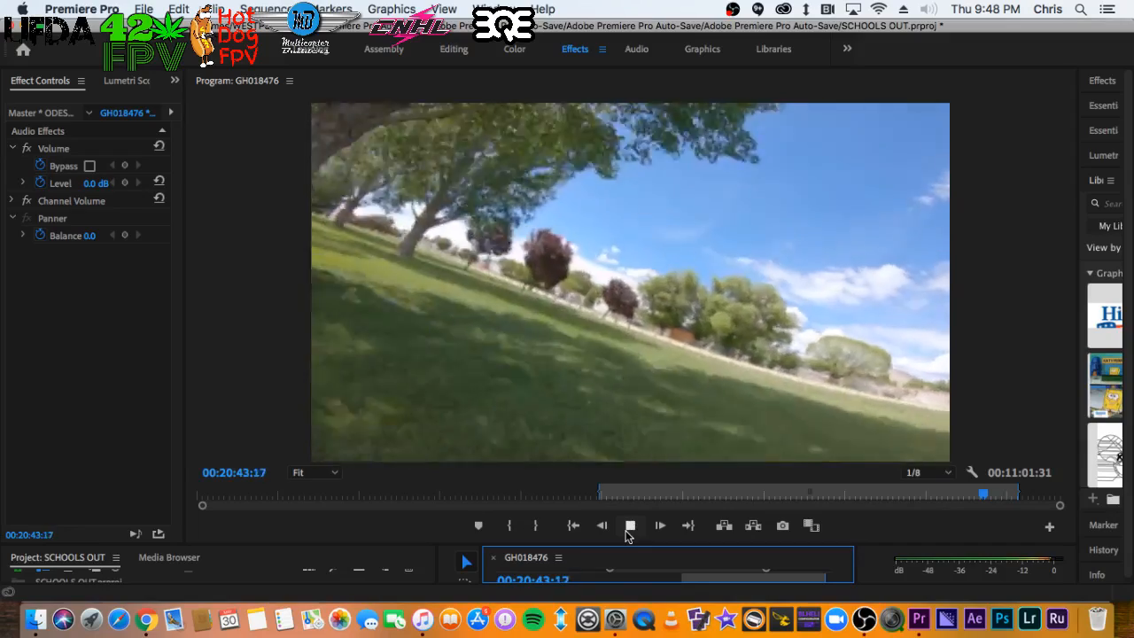
{"action": "left_click", "coordinate": [627, 529]}
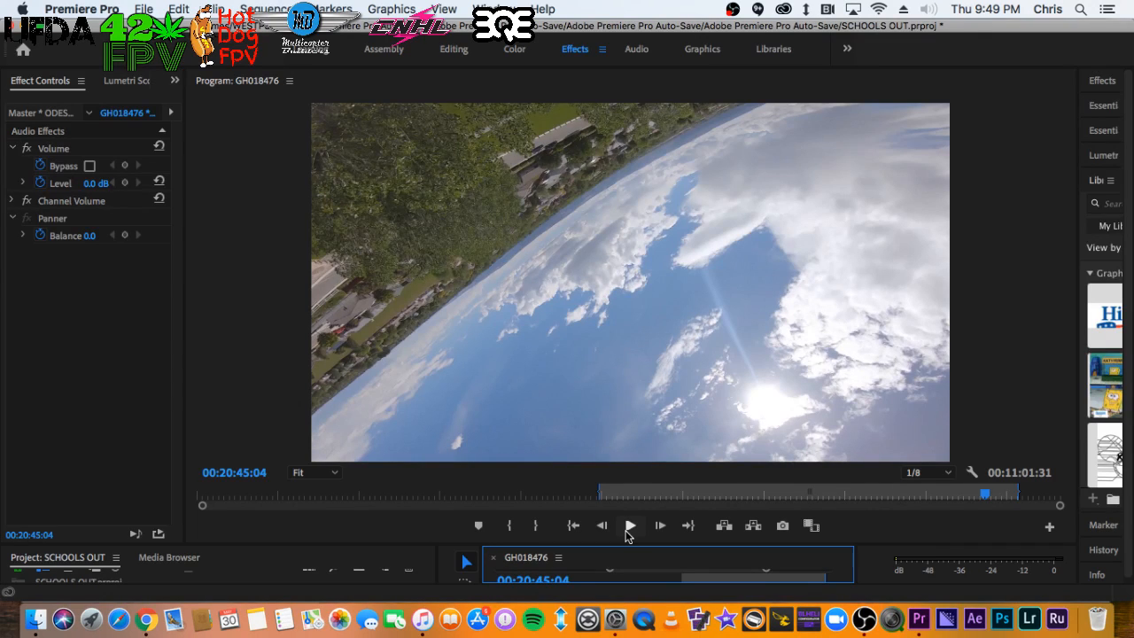
{"action": "left_click", "coordinate": [627, 532]}
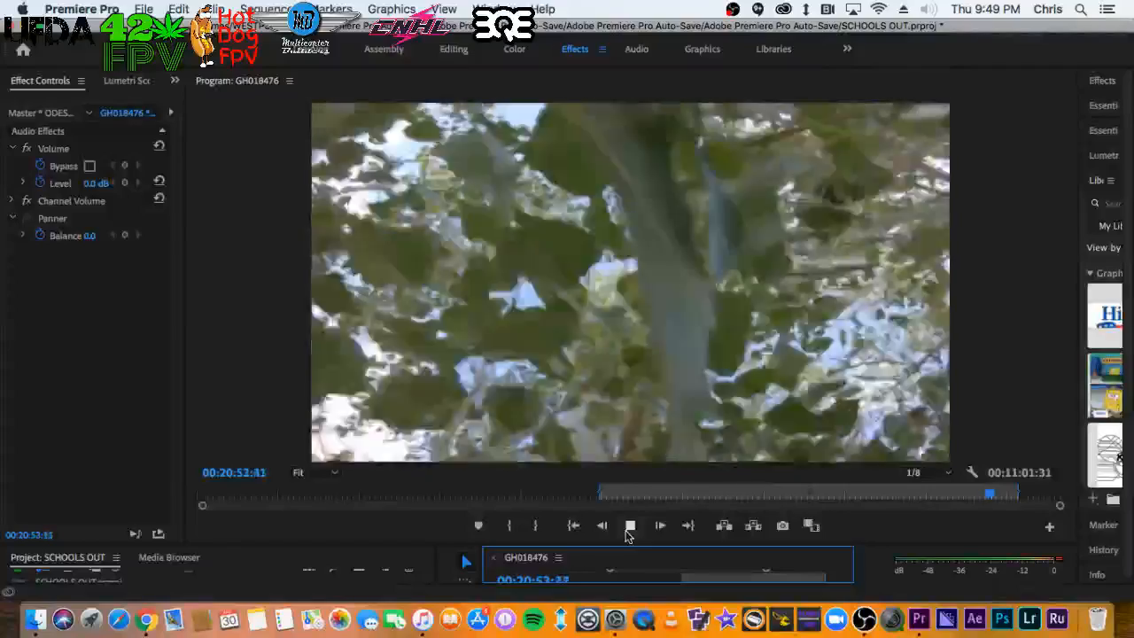
{"action": "key", "text": "space"}
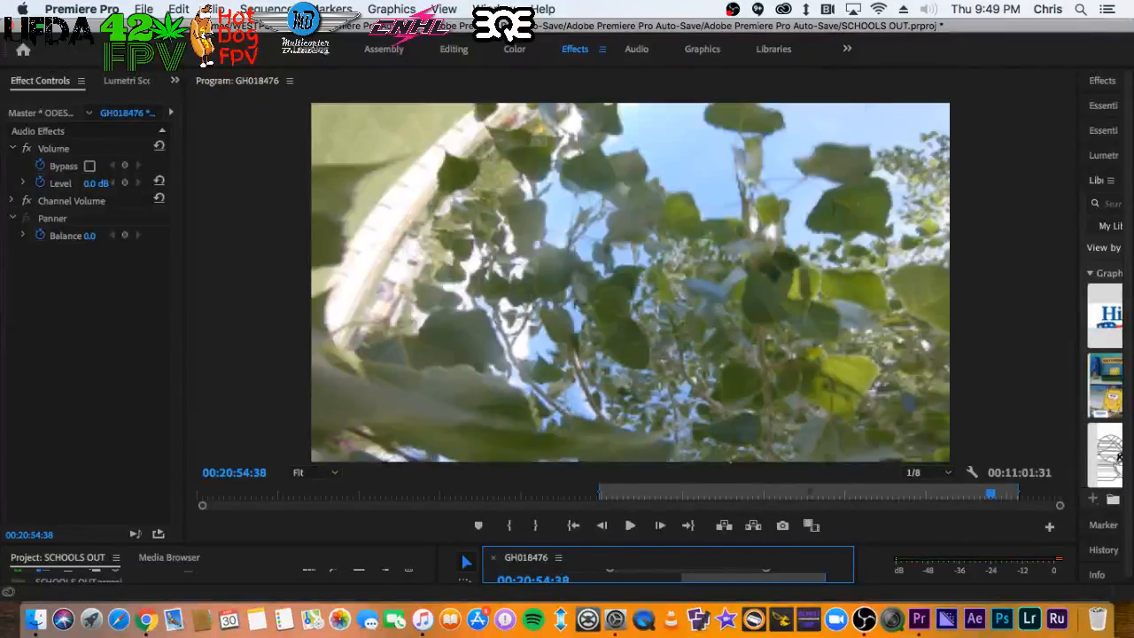
Move the song copy on A2 earlier so it starts with GH018476.MP4 on V1
{"action": "left_click_drag", "start_coordinate": [722, 545], "coordinate": [742, 345]}
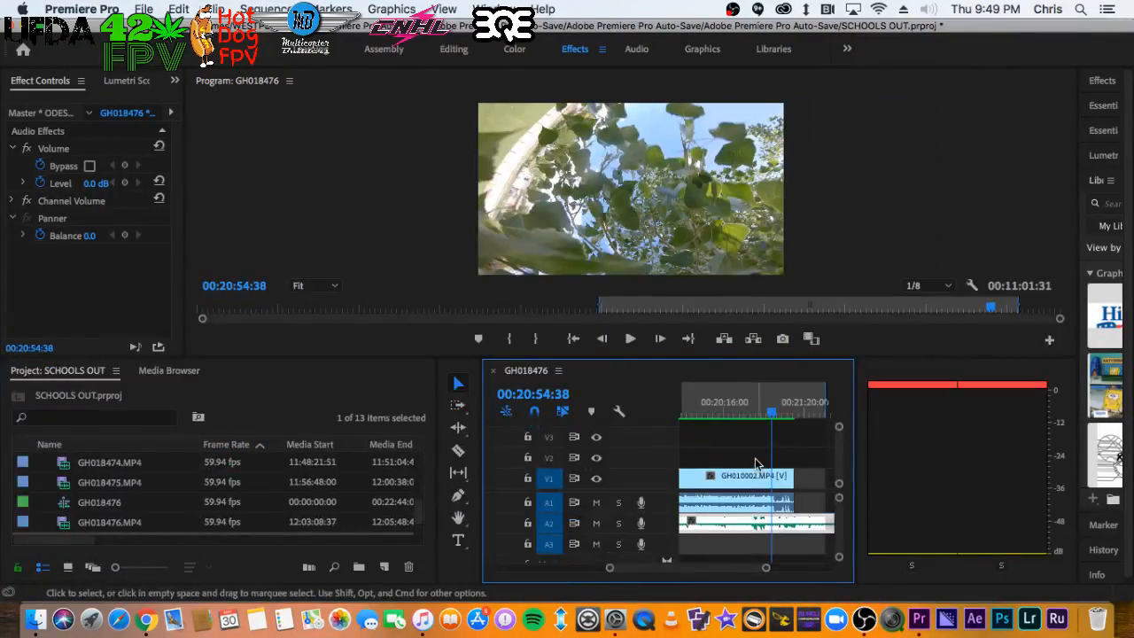
{"action": "key", "text": "minus"}
{"action": "key", "text": "minus"}
{"action": "key", "text": "minus"}
{"action": "left_click_drag", "start_coordinate": [746, 522], "coordinate": [731, 527]}
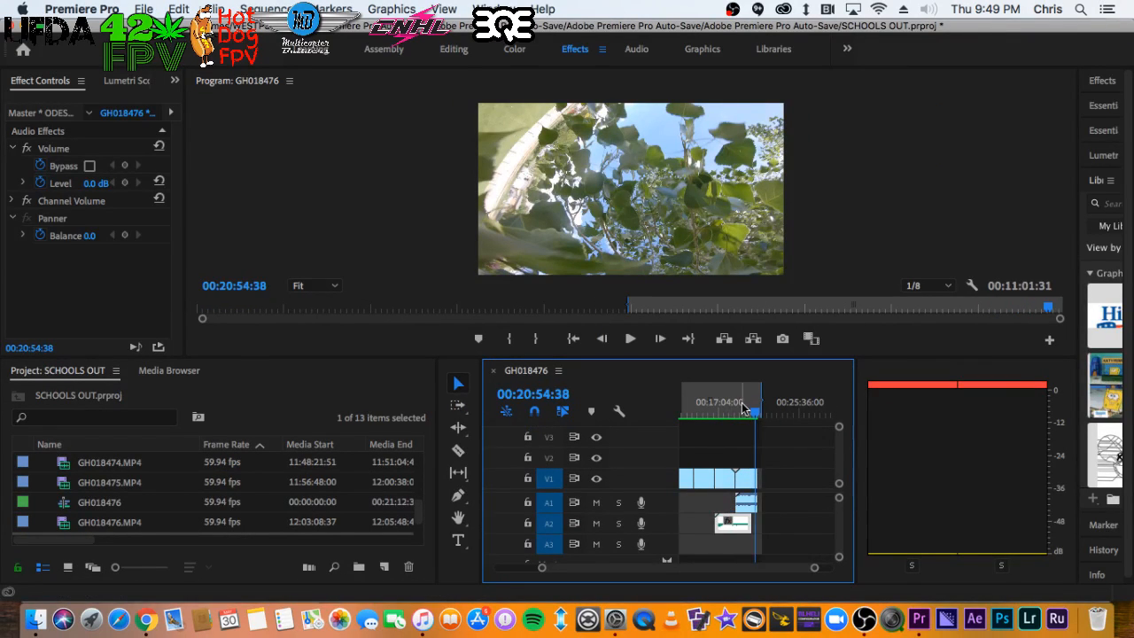
{"action": "key", "text": "Up"}
{"action": "key", "text": "equal"}
{"action": "key", "text": "equal"}
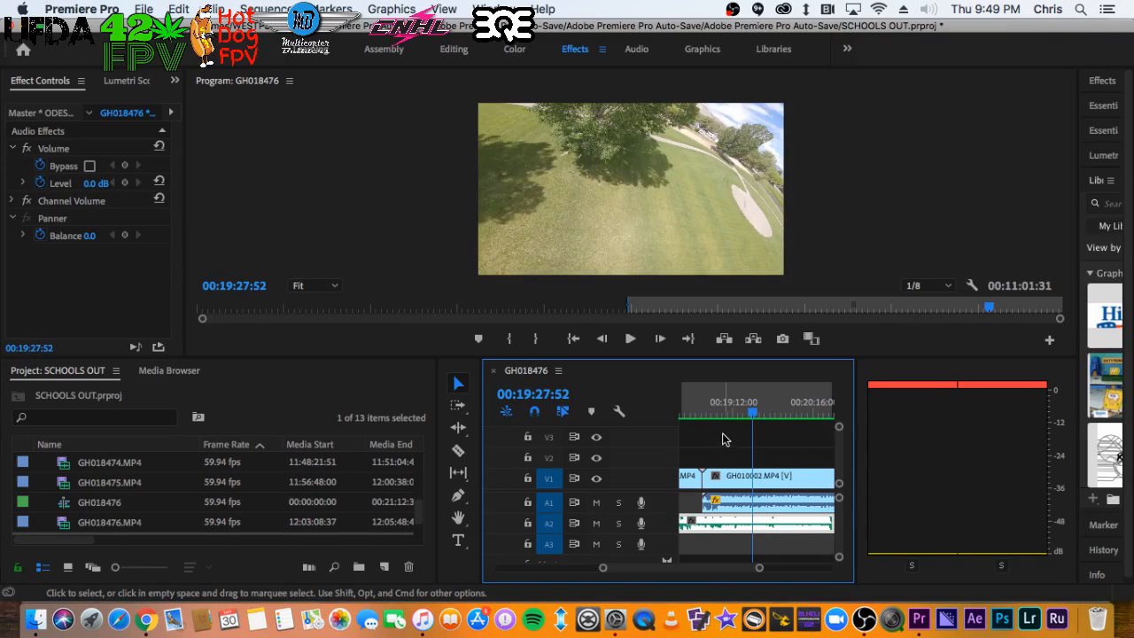
{"action": "key", "text": "minus"}
{"action": "key", "text": "minus"}
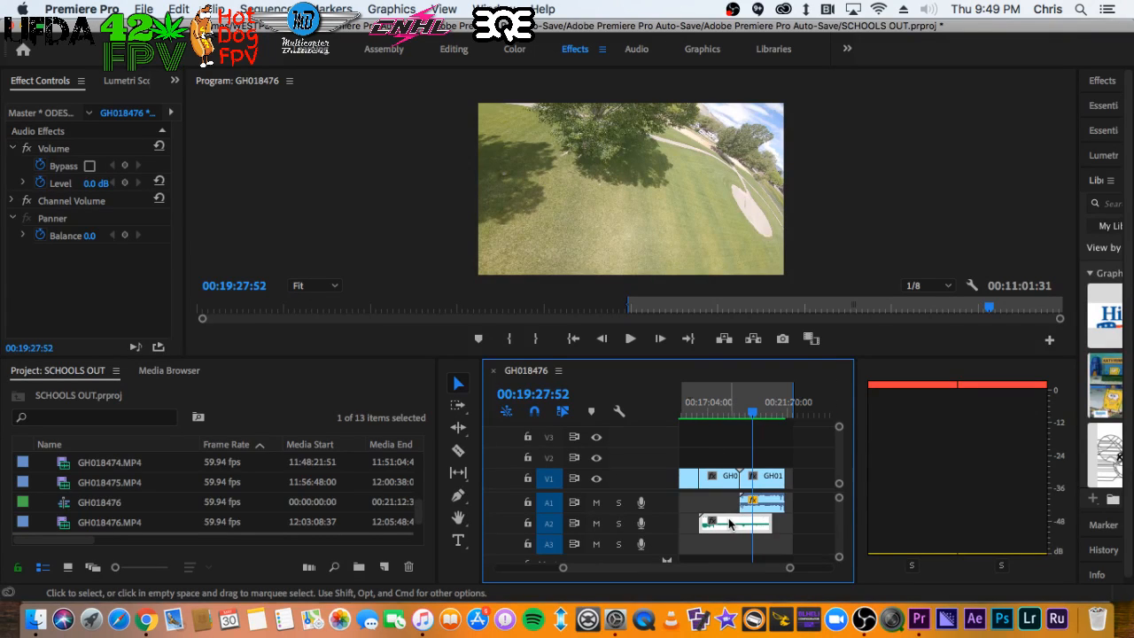
Play GH018476.MP4 with the song, skip ahead to about 00:16:59, and review it in an enlarged Program monitor until about 00:18:33
{"action": "key", "text": "Up"}
{"action": "key", "text": "equal"}
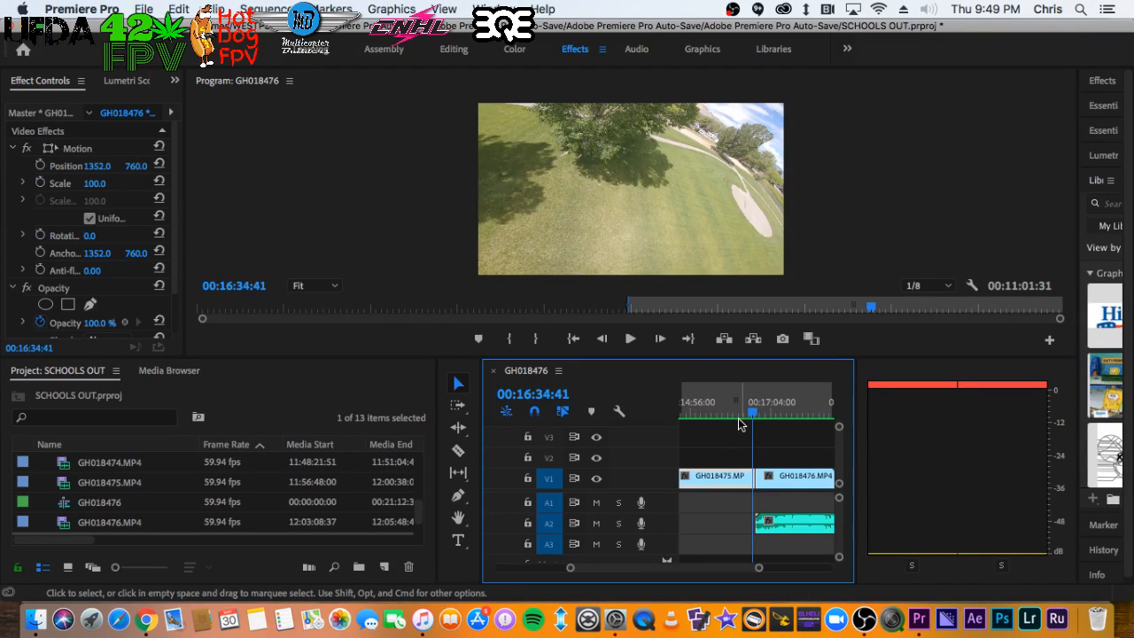
{"action": "key", "text": "space"}
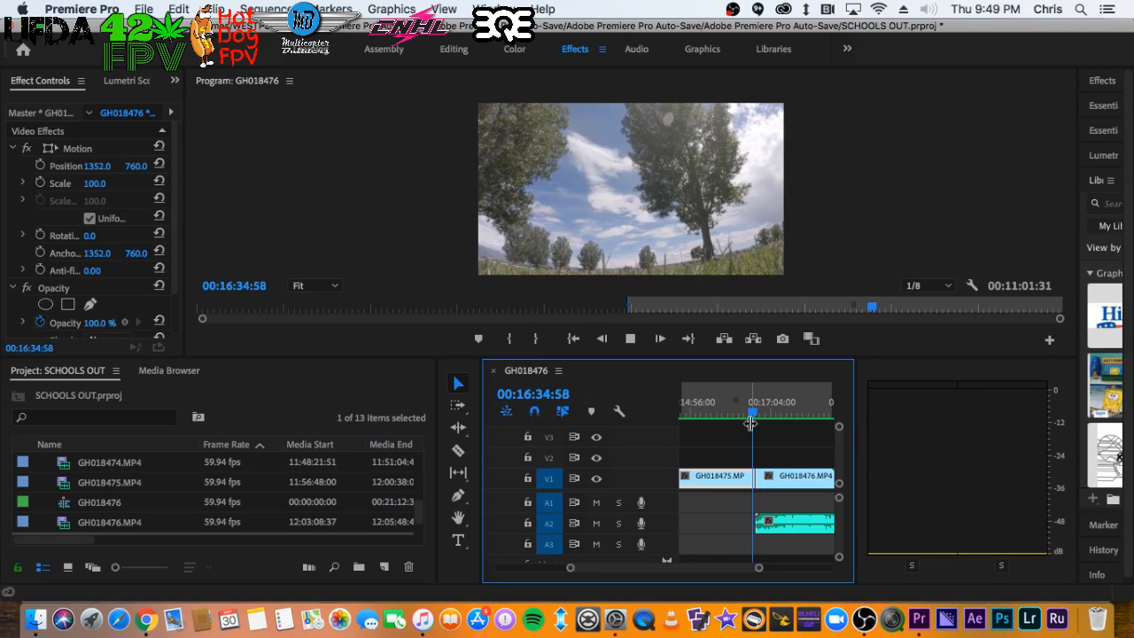
{"action": "left_click", "coordinate": [768, 412]}
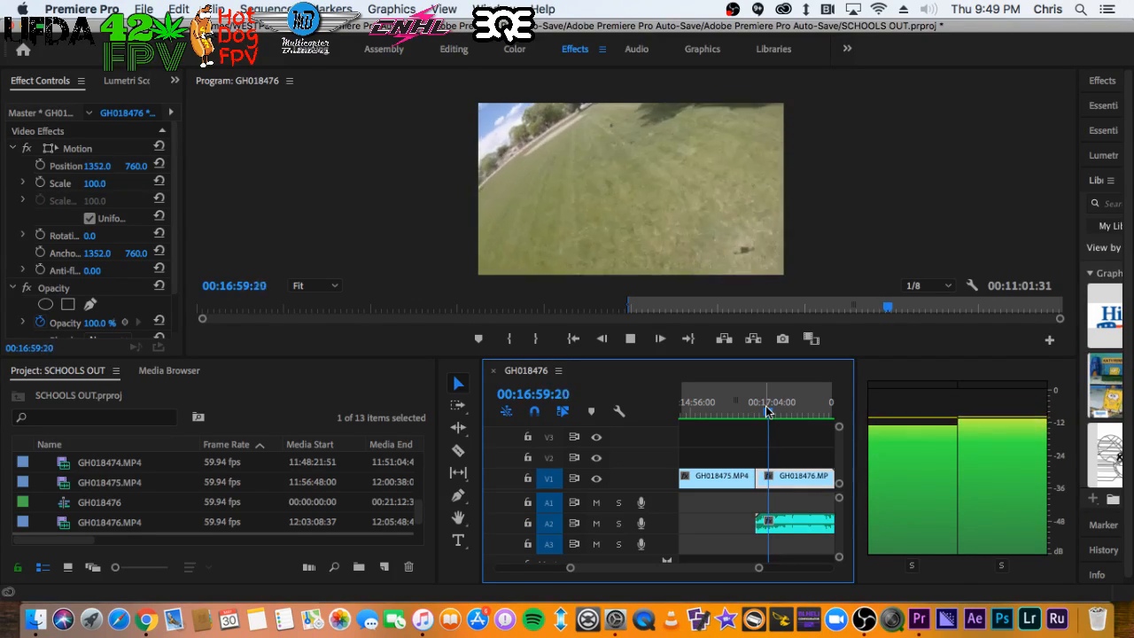
{"action": "left_click_drag", "start_coordinate": [636, 359], "coordinate": [611, 523]}
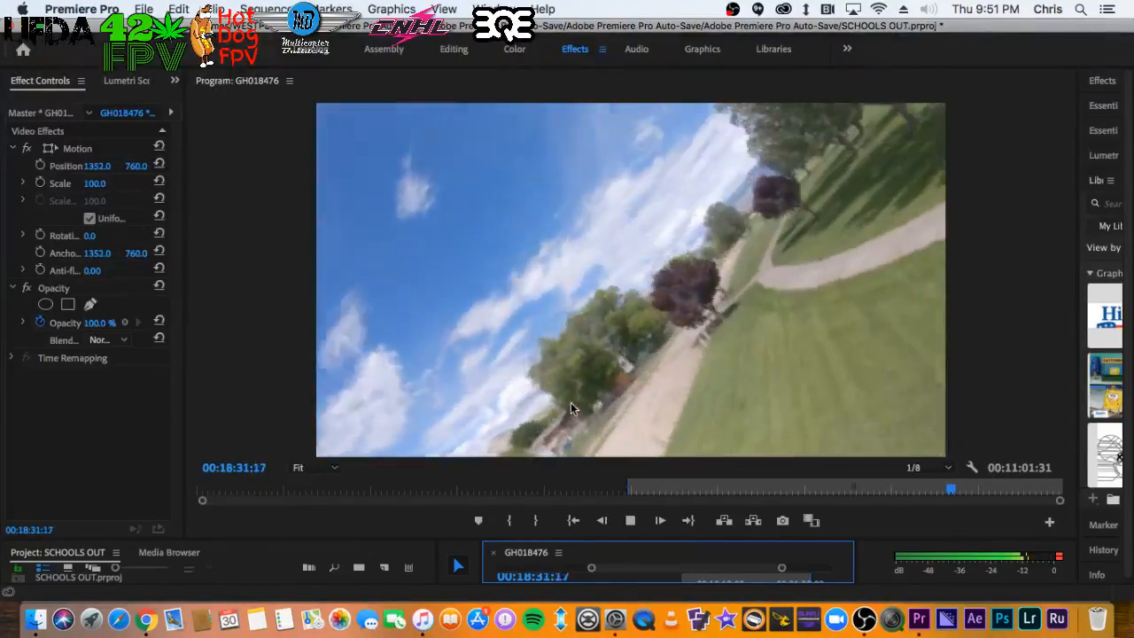
{"action": "key", "text": "space"}
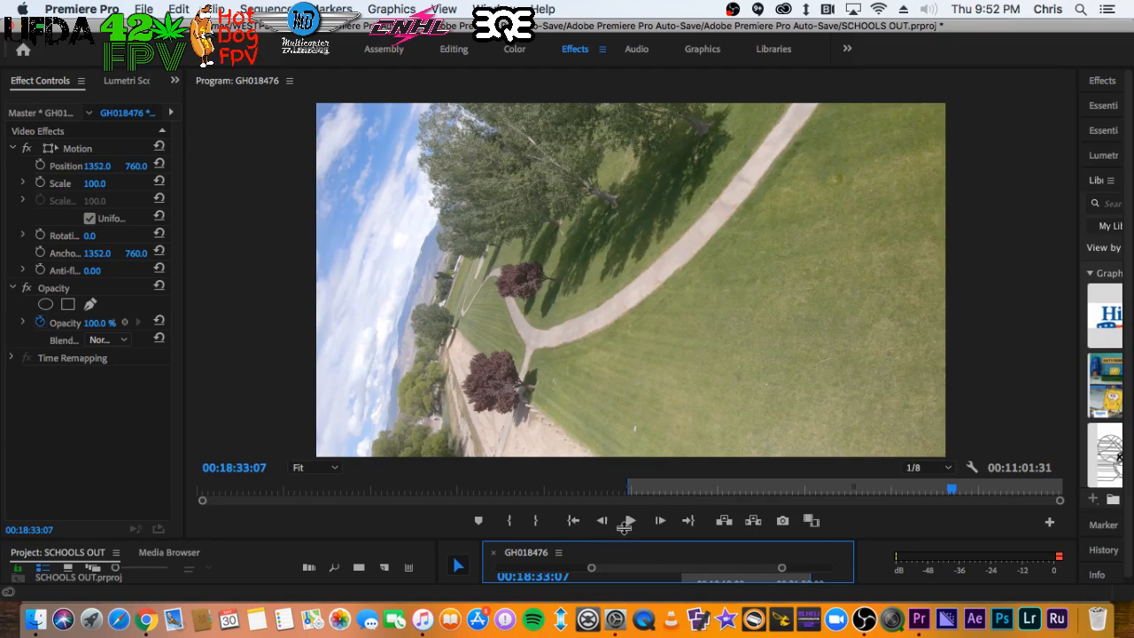
Enlarge the timeline area and move the song copy on A2 earlier so it starts with GH018475.MP4 on V1
{"action": "left_click_drag", "start_coordinate": [626, 540], "coordinate": [632, 466]}
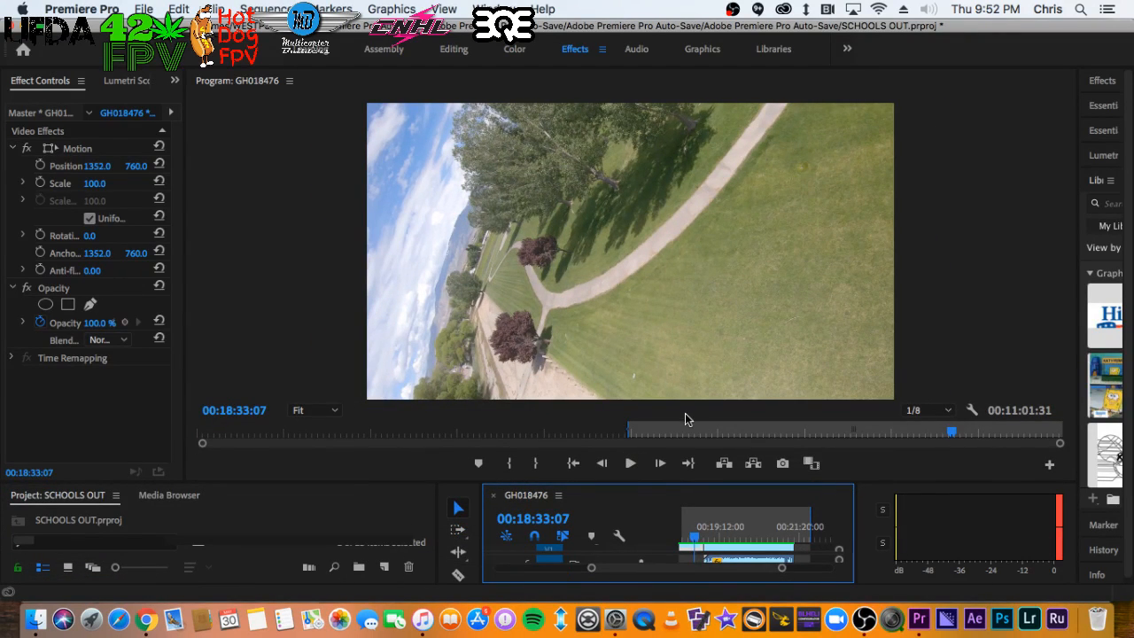
{"action": "left_click_drag", "start_coordinate": [669, 481], "coordinate": [667, 365]}
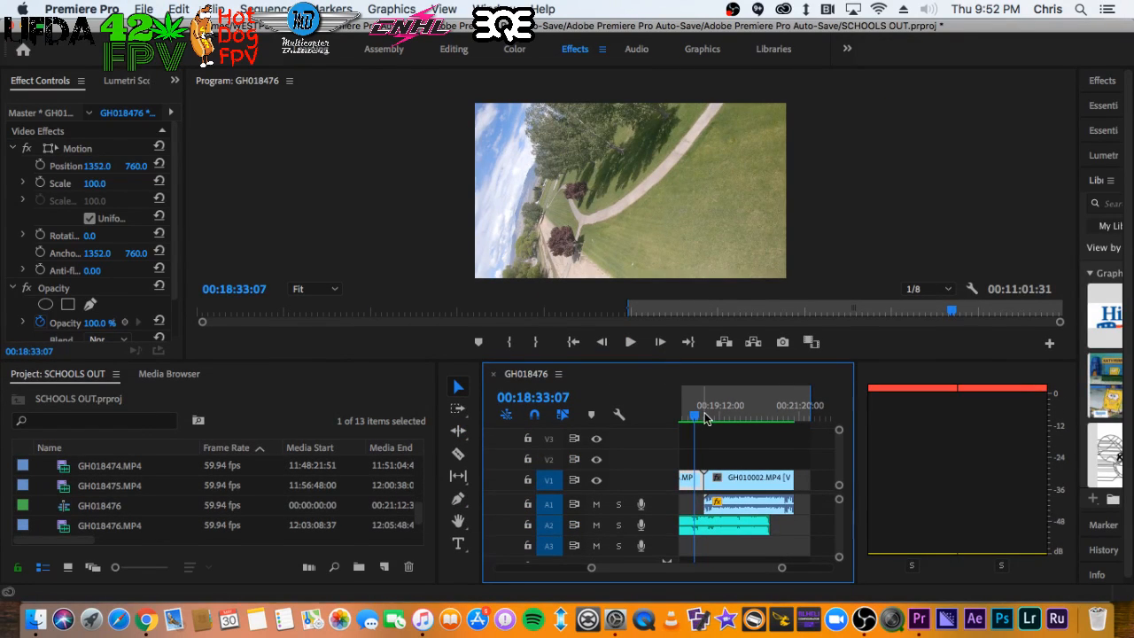
{"action": "key", "text": "minus"}
{"action": "key", "text": "minus"}
{"action": "key", "text": "minus"}
{"action": "key", "text": "minus"}
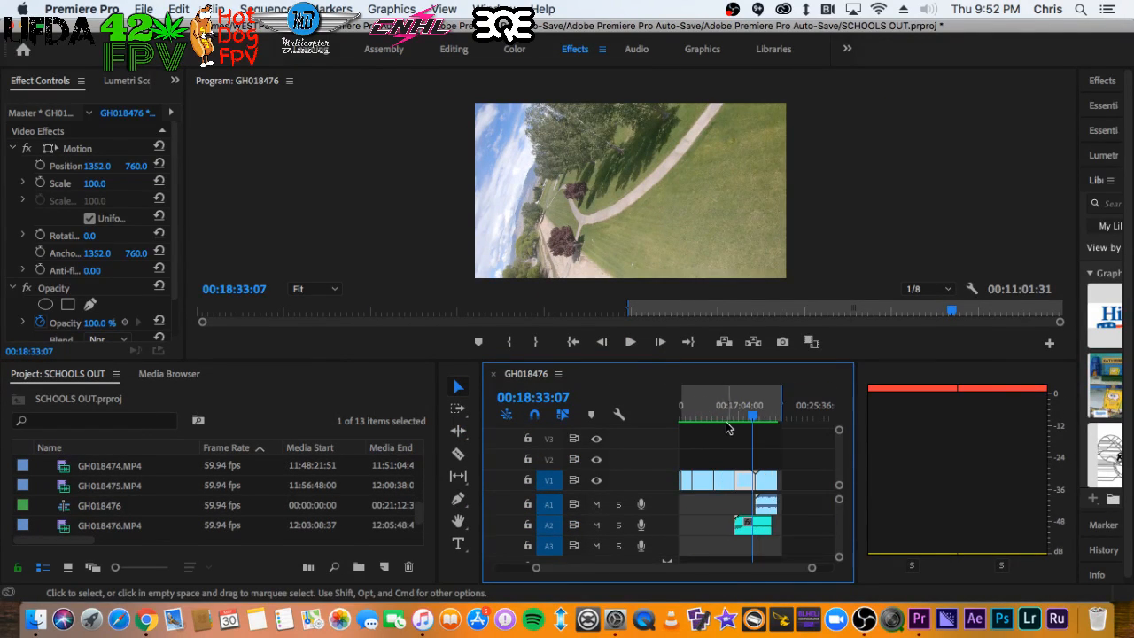
{"action": "left_click_drag", "start_coordinate": [745, 533], "coordinate": [726, 530]}
{"action": "left_click", "coordinate": [723, 413]}
{"action": "key", "text": "equal"}
{"action": "key", "text": "equal"}
{"action": "key", "text": "equal"}
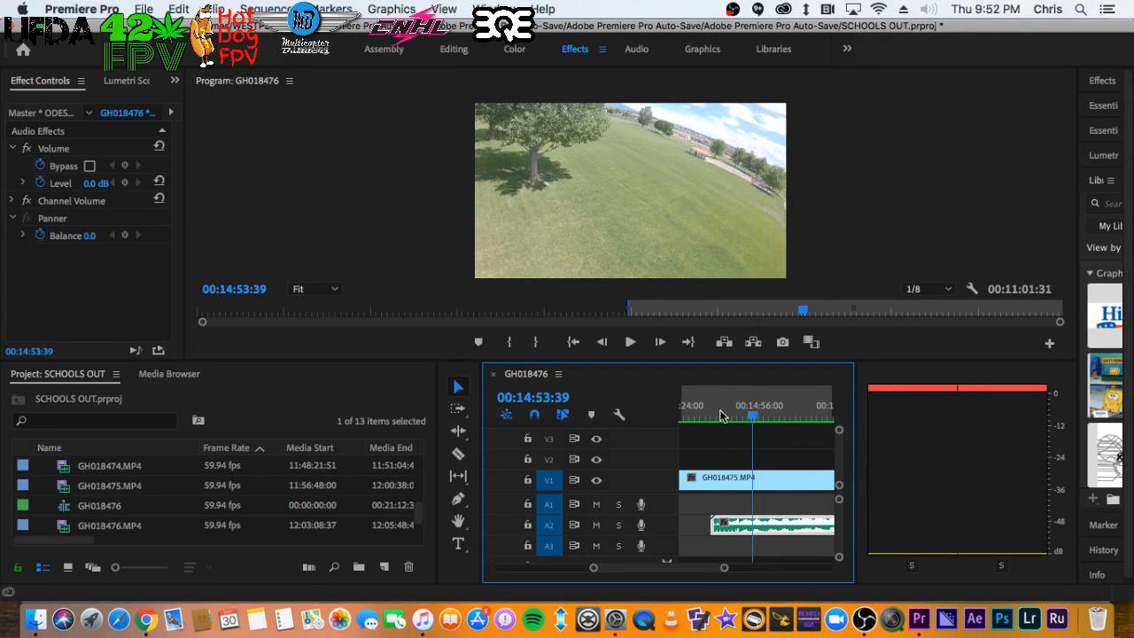
{"action": "key", "text": "minus"}
{"action": "left_click_drag", "start_coordinate": [744, 528], "coordinate": [728, 432]}
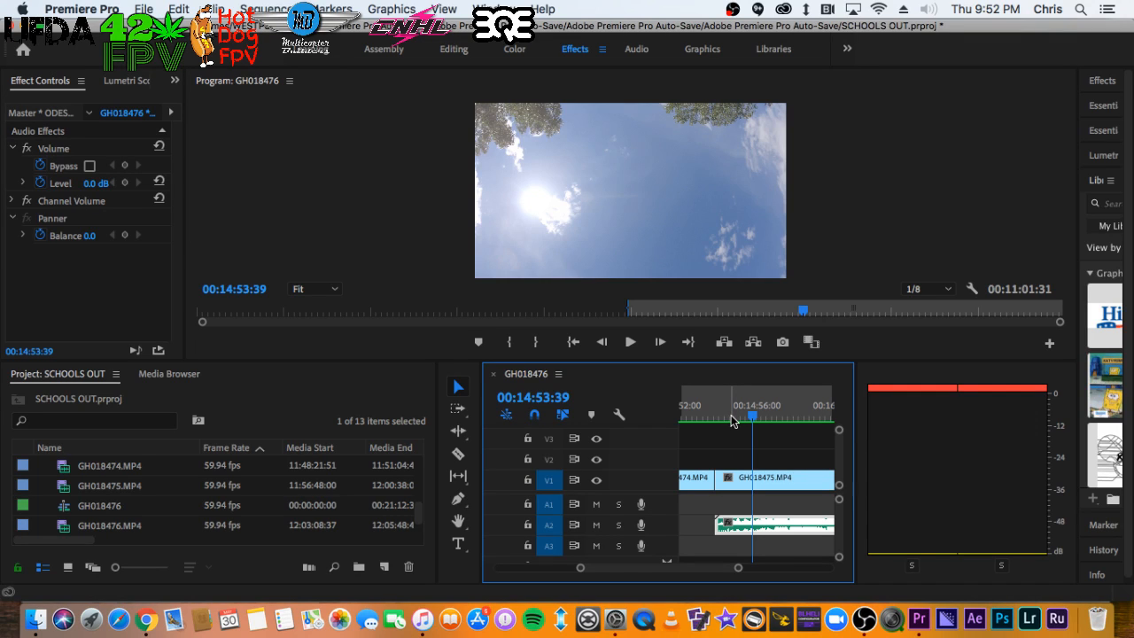
Play GH018475.MP4 with the song from around its beginning, skip ahead slightly, and review the footage to about 00:16:28
{"action": "key", "text": "minus"}
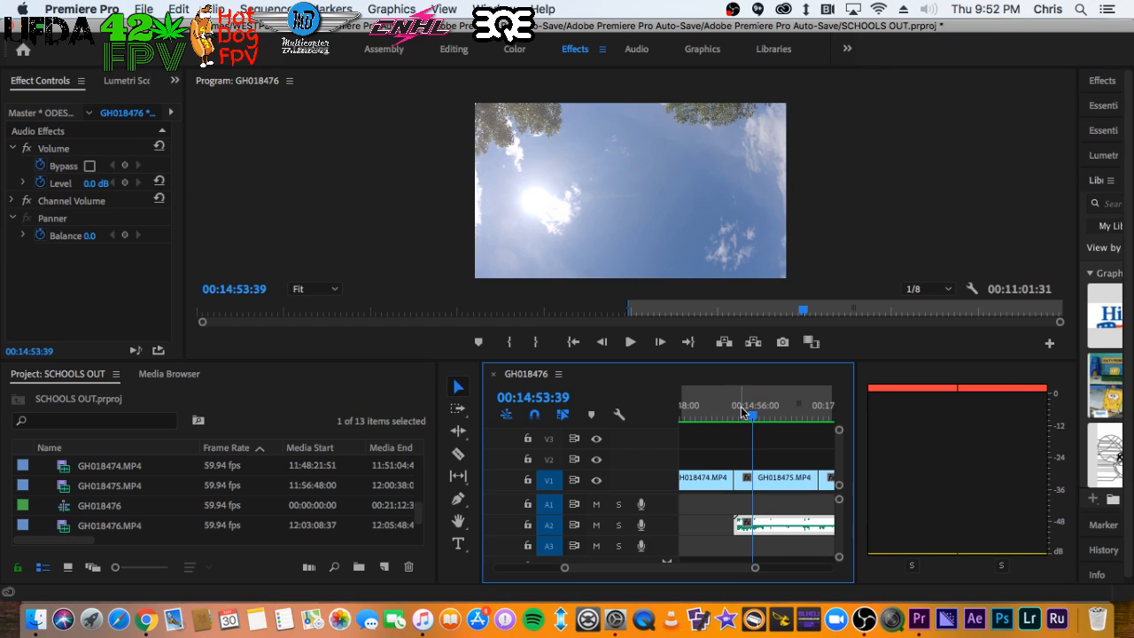
{"action": "left_click_drag", "start_coordinate": [745, 409], "coordinate": [725, 412]}
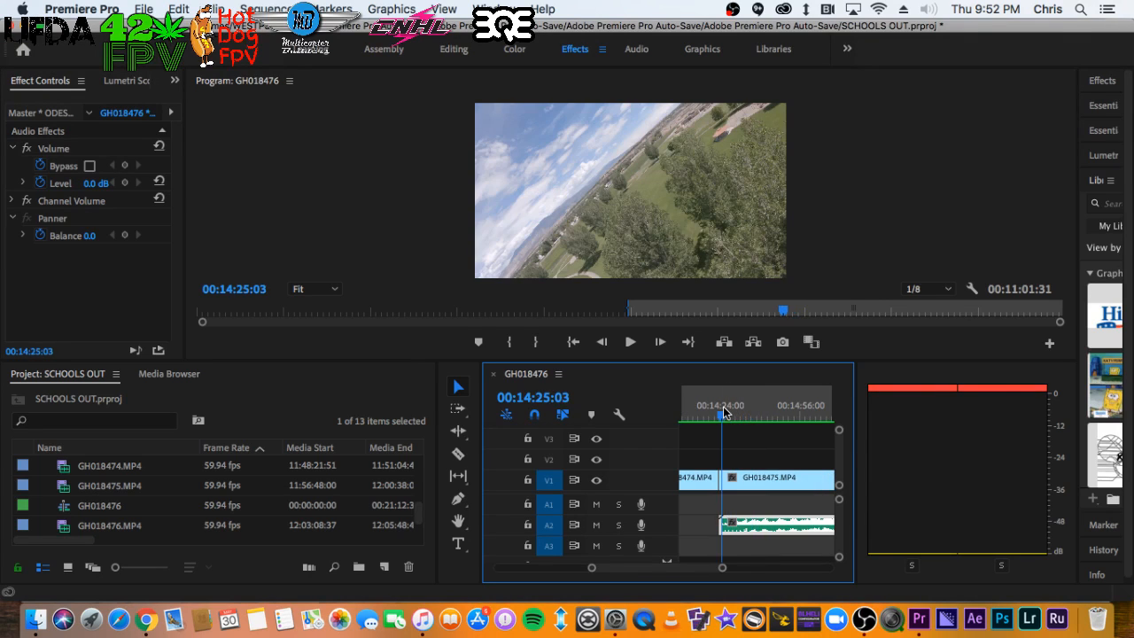
{"action": "key", "text": "space"}
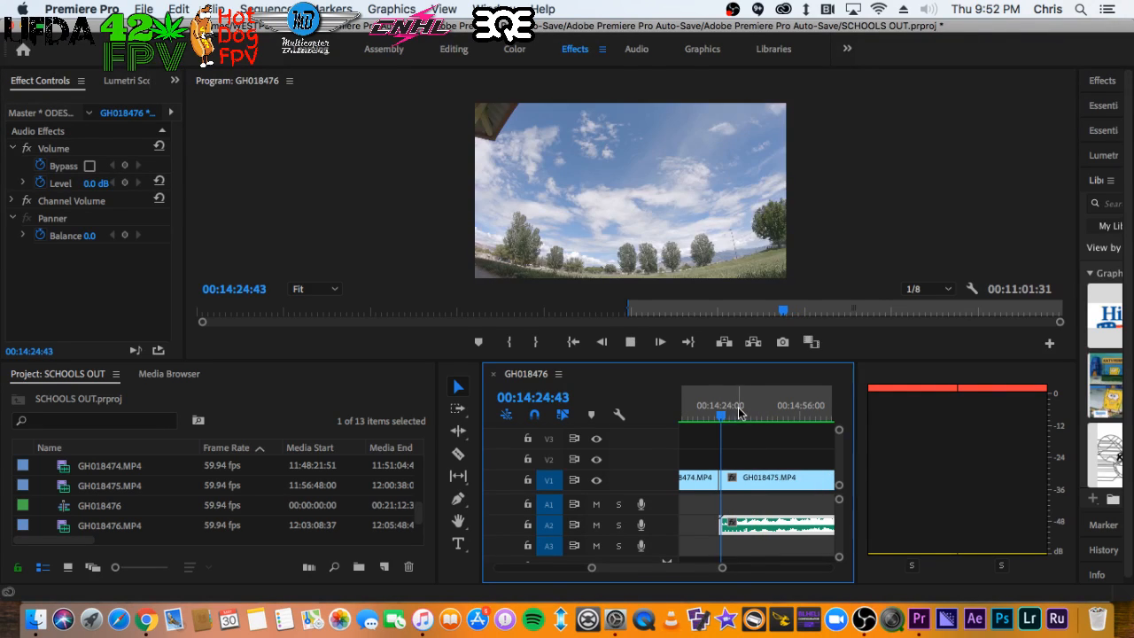
{"action": "left_click", "coordinate": [740, 412]}
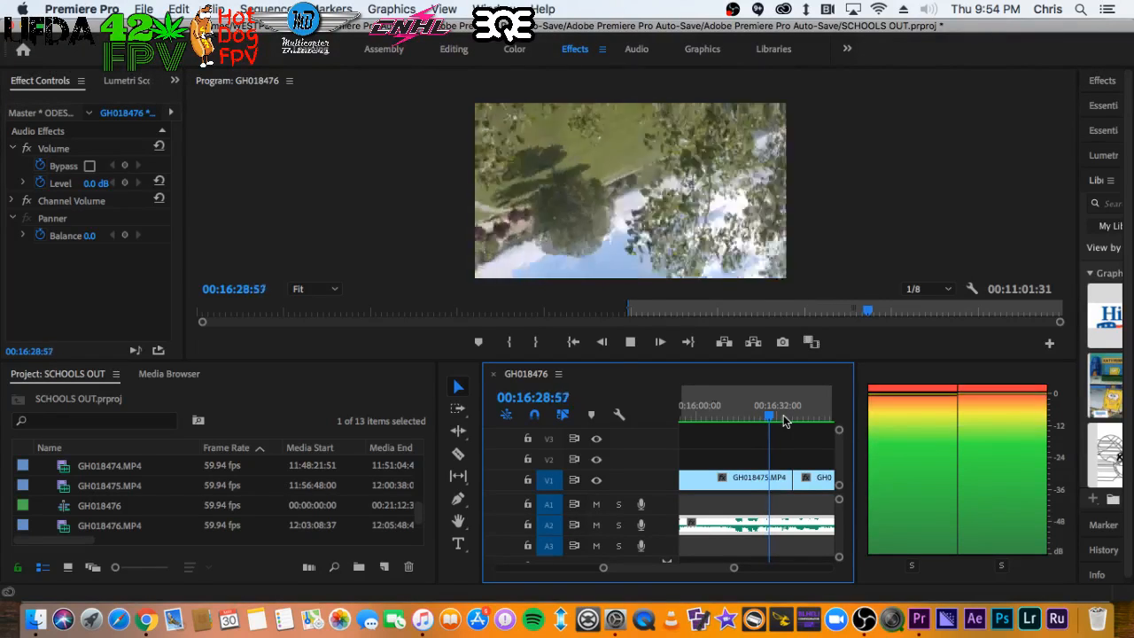
Stop playback and move the song copy on A2 earlier so it starts with GH018474.MP4 on V1
{"action": "key", "text": "space"}
{"action": "scroll", "coordinate": [783, 421], "scroll_direction": "down", "scroll_amount": 3}
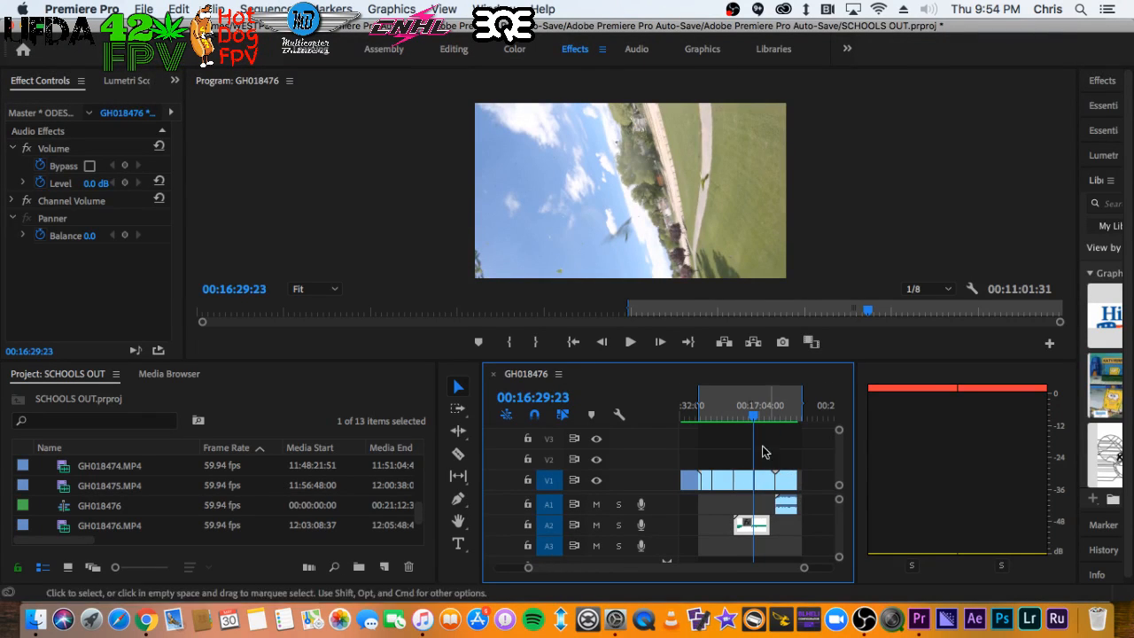
{"action": "left_click_drag", "start_coordinate": [745, 526], "coordinate": [722, 529]}
{"action": "left_click", "coordinate": [716, 403]}
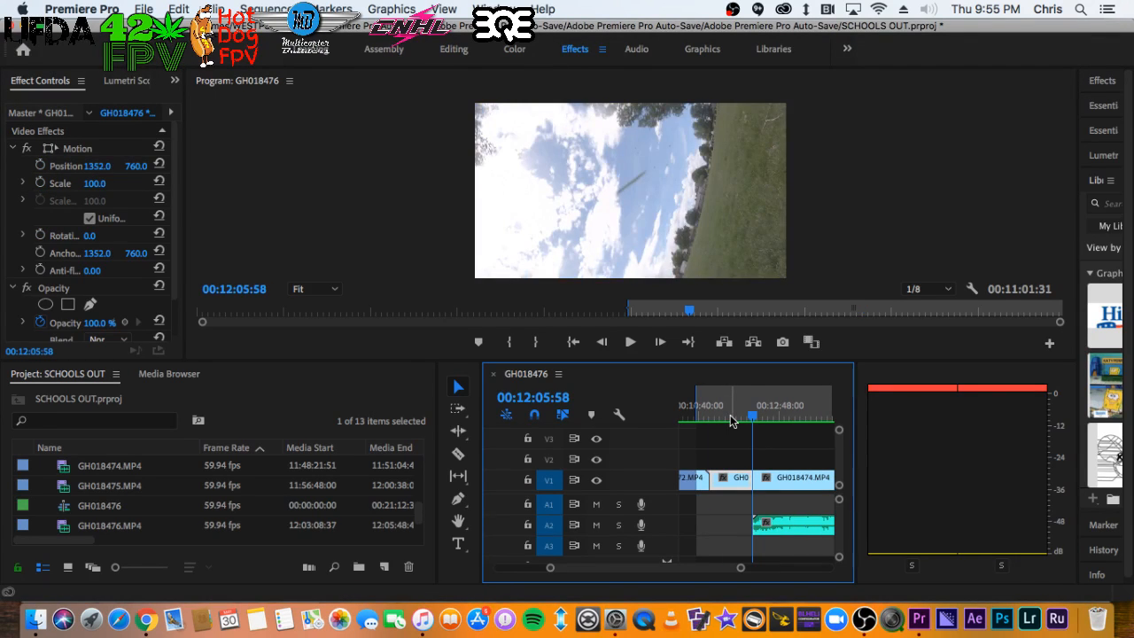
Play the opening of GH018474.MP4 with the song, pausing along the way, until about 00:12:14
{"action": "key", "text": "space"}
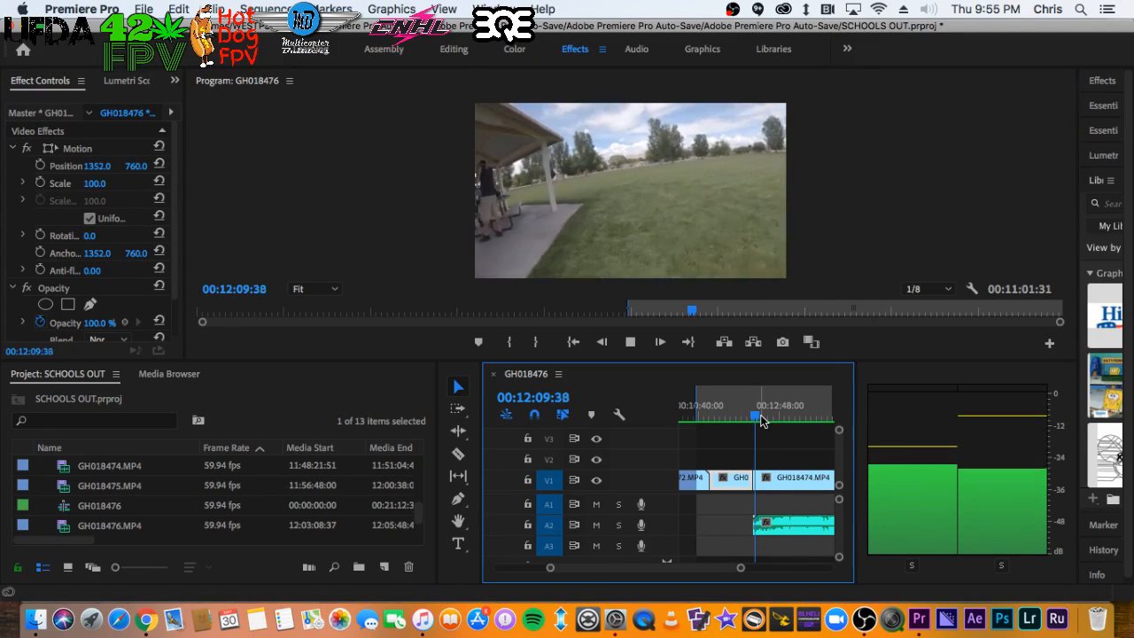
{"action": "key", "text": "space"}
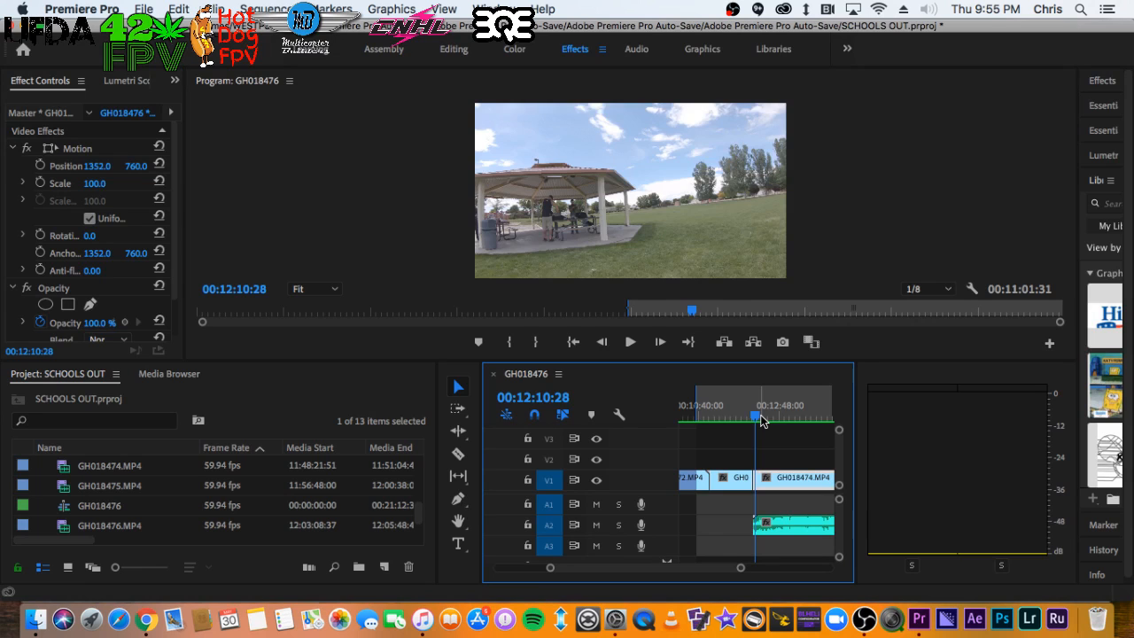
{"action": "key", "text": "space"}
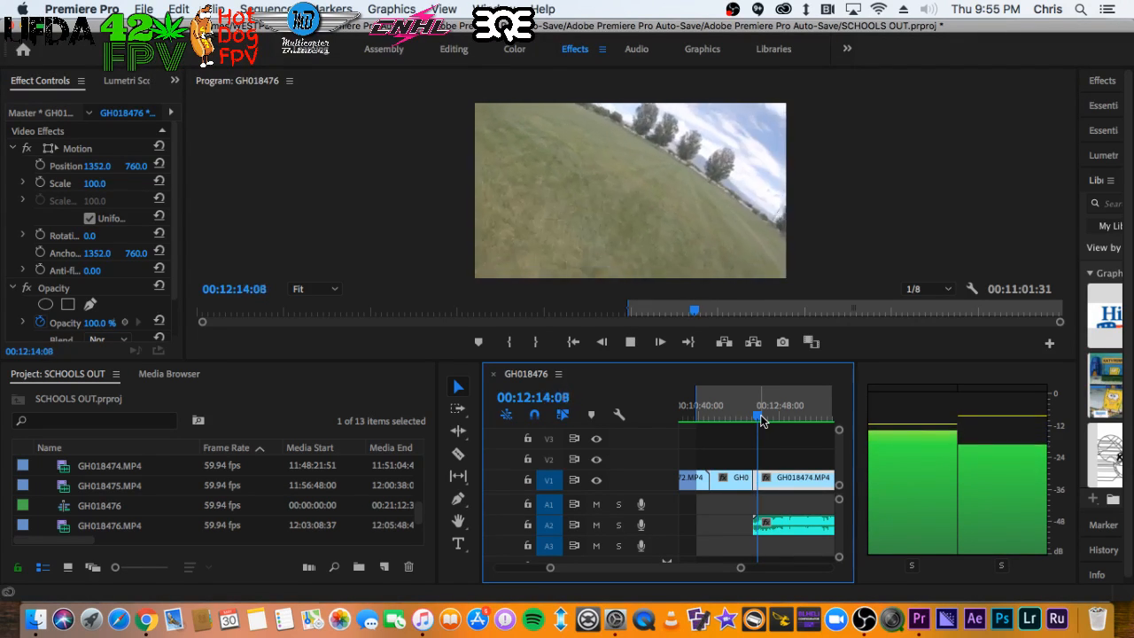
{"action": "key", "text": "space"}
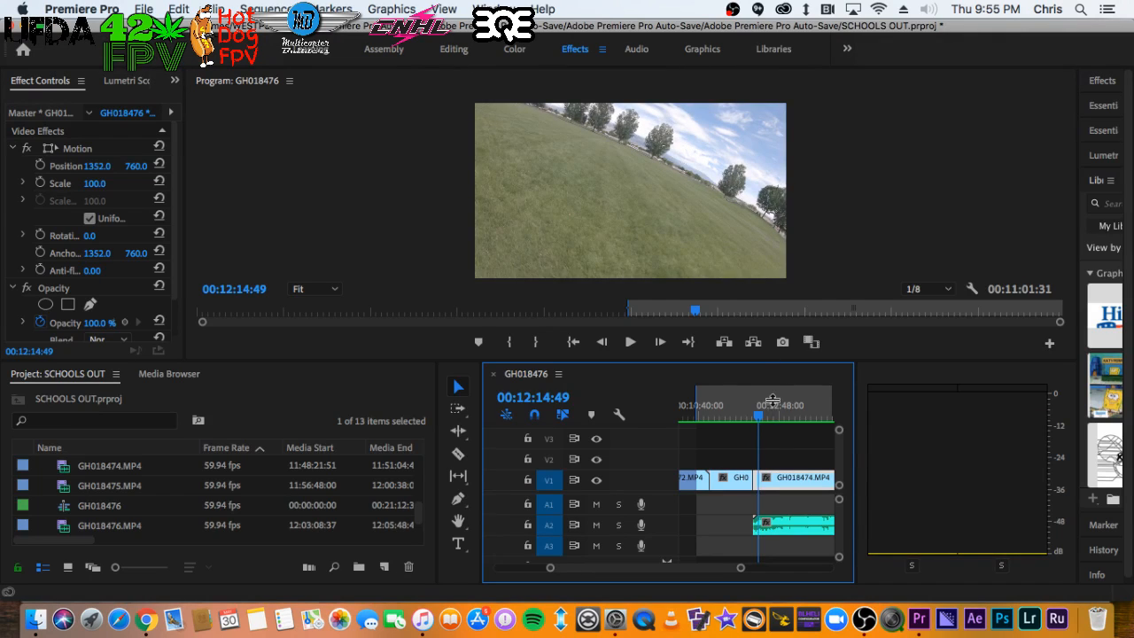
Enlarge the Program monitor and review the rest of GH018474.MP4 with the song, pausing at intervals, until about 00:14:13
{"action": "left_click_drag", "start_coordinate": [772, 363], "coordinate": [788, 493]}
{"action": "key", "text": "space"}
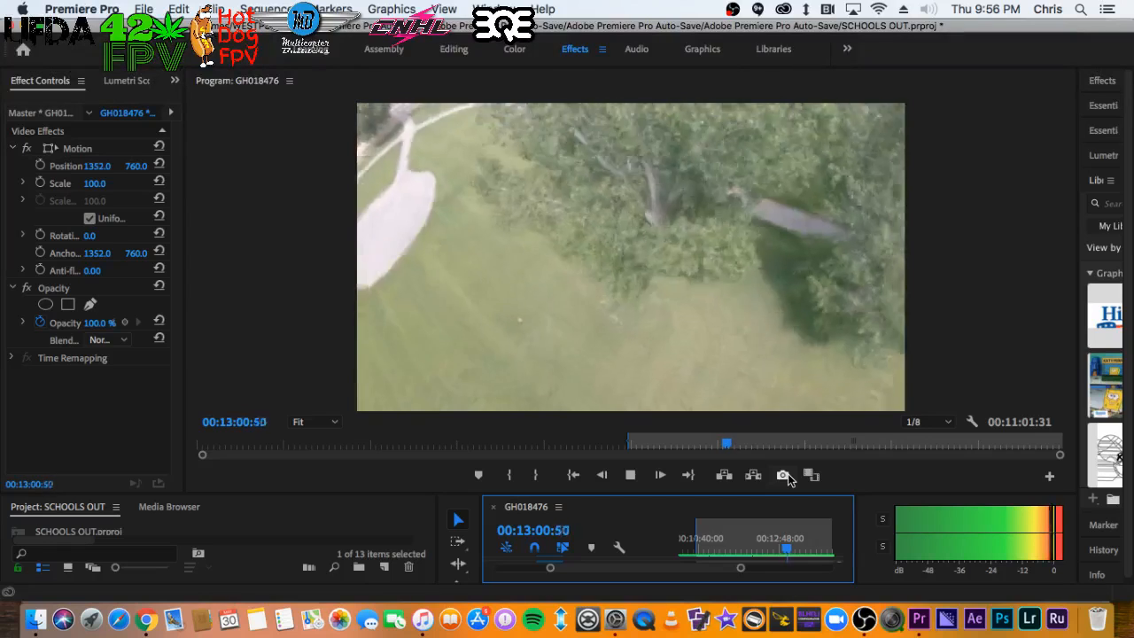
{"action": "key", "text": "space"}
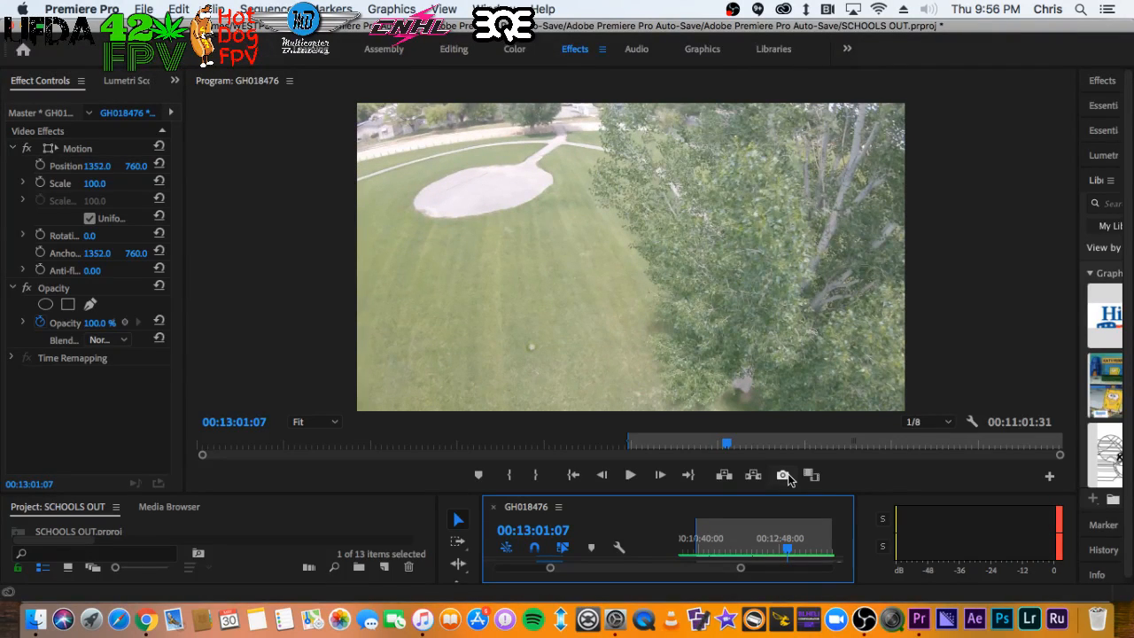
{"action": "key", "text": "space"}
{"action": "key", "text": "space"}
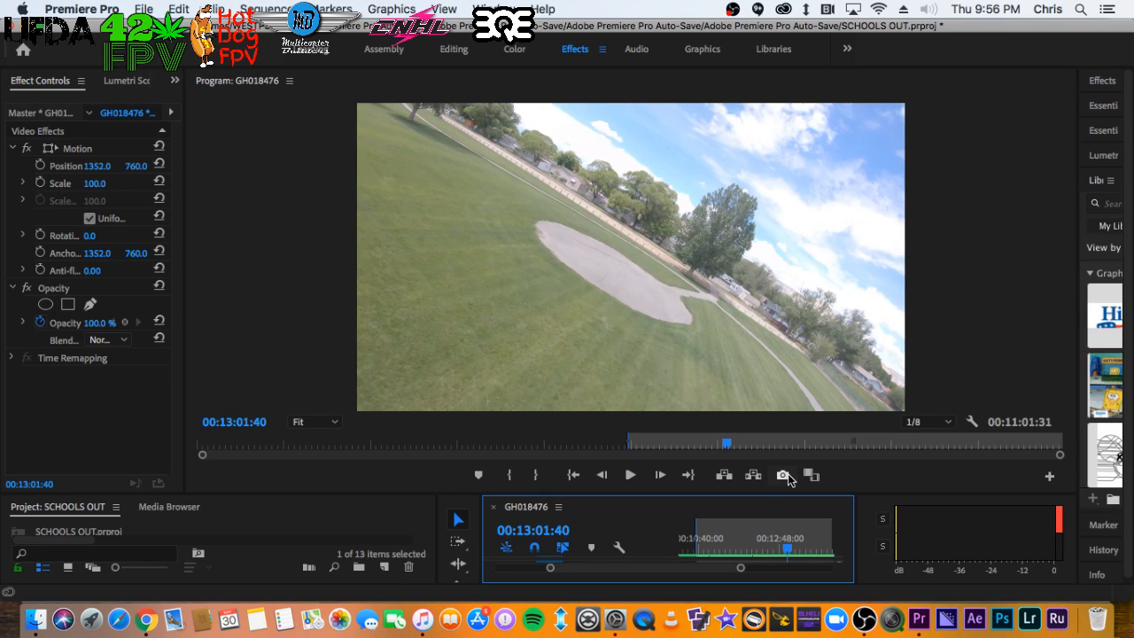
{"action": "key", "text": "space"}
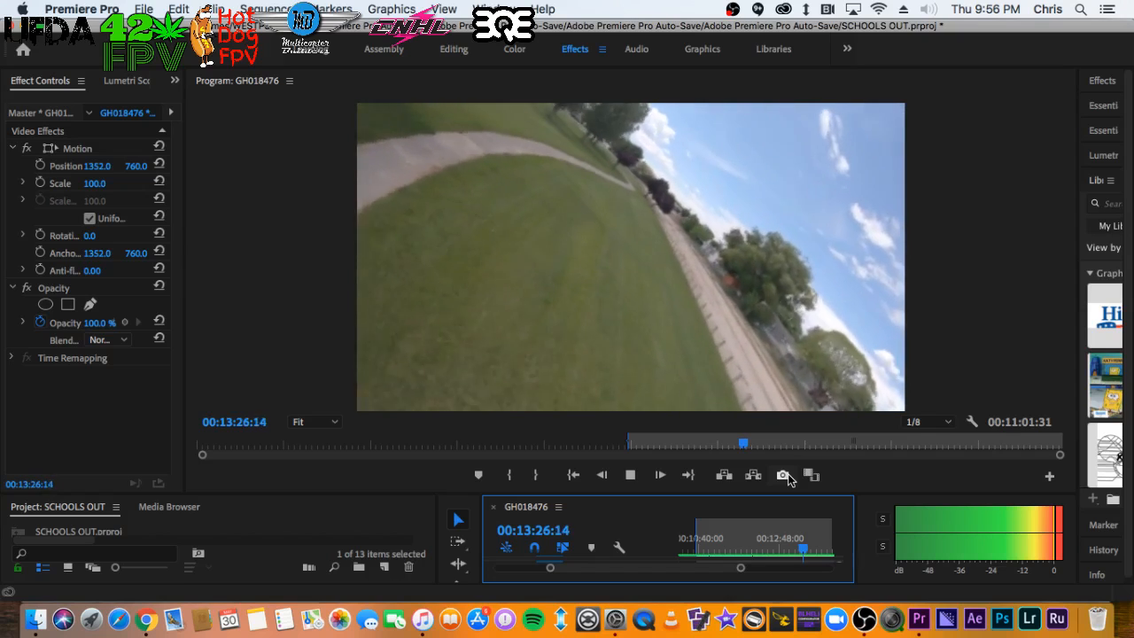
{"action": "key", "text": "space"}
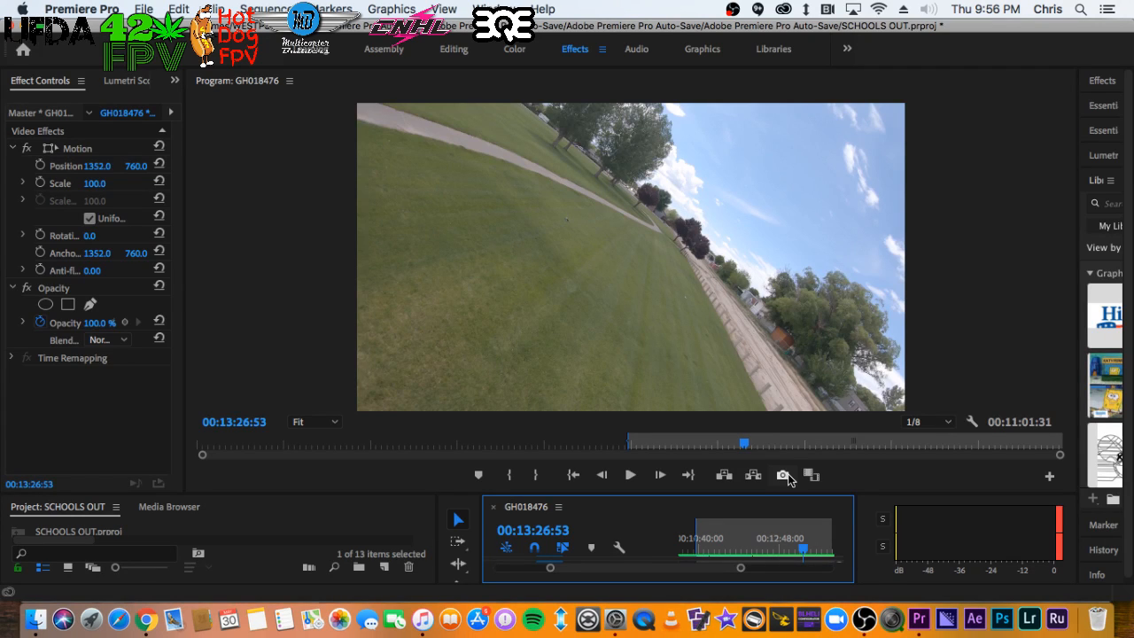
{"action": "key", "text": "space"}
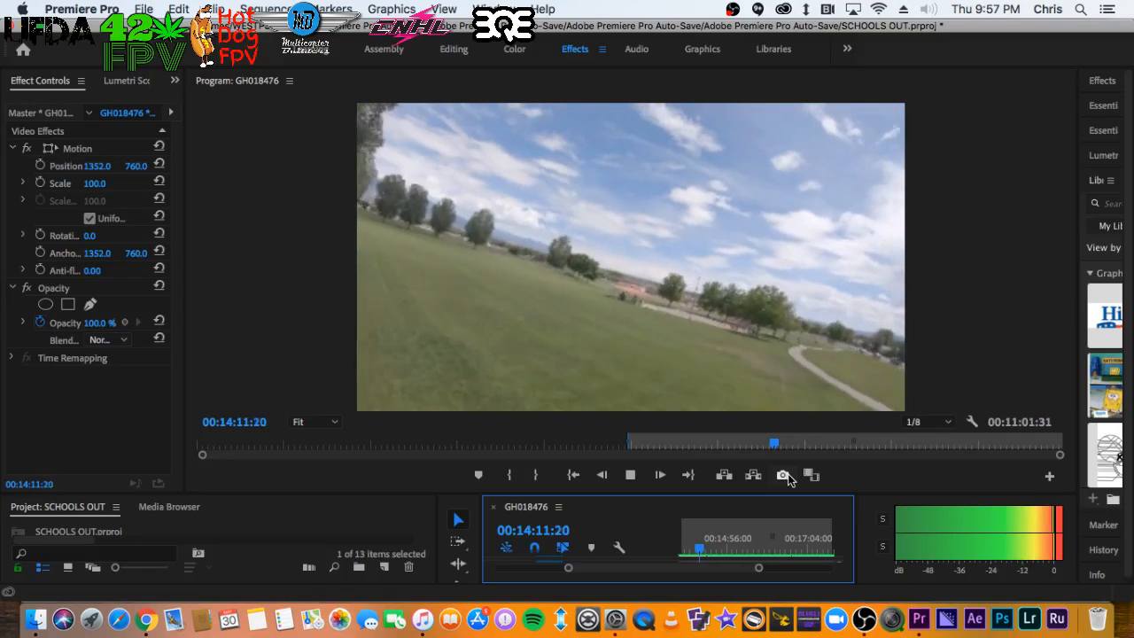
{"action": "key", "text": "space"}
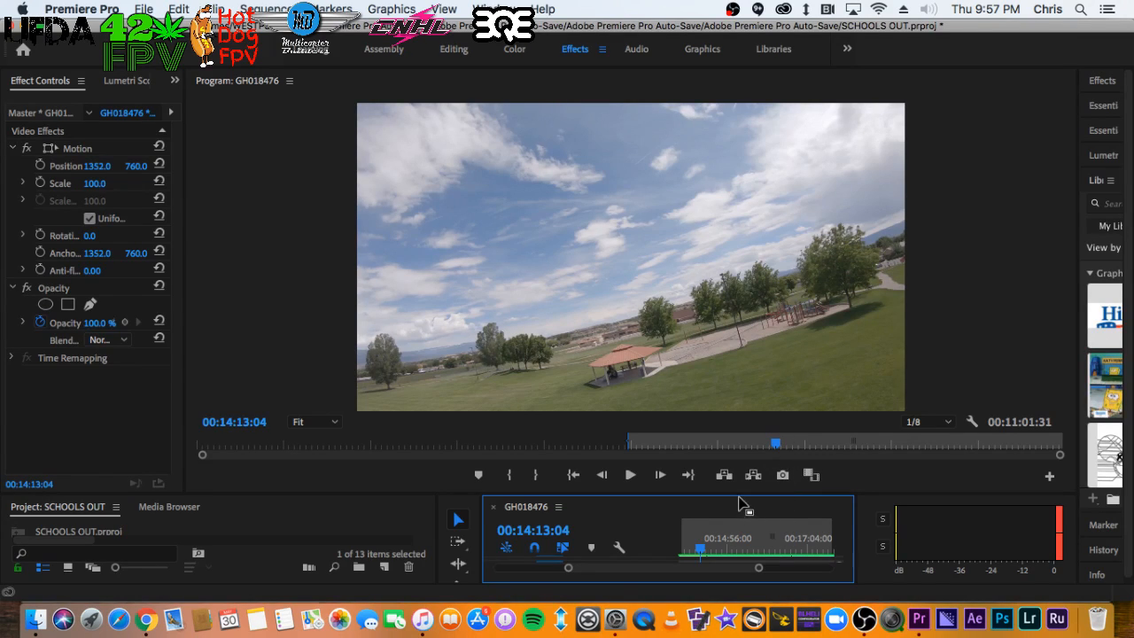
Enlarge the timeline area and move the song copy on A2 earlier so it starts shortly before GH018473.MP4 on V1
{"action": "left_click_drag", "start_coordinate": [725, 492], "coordinate": [749, 397]}
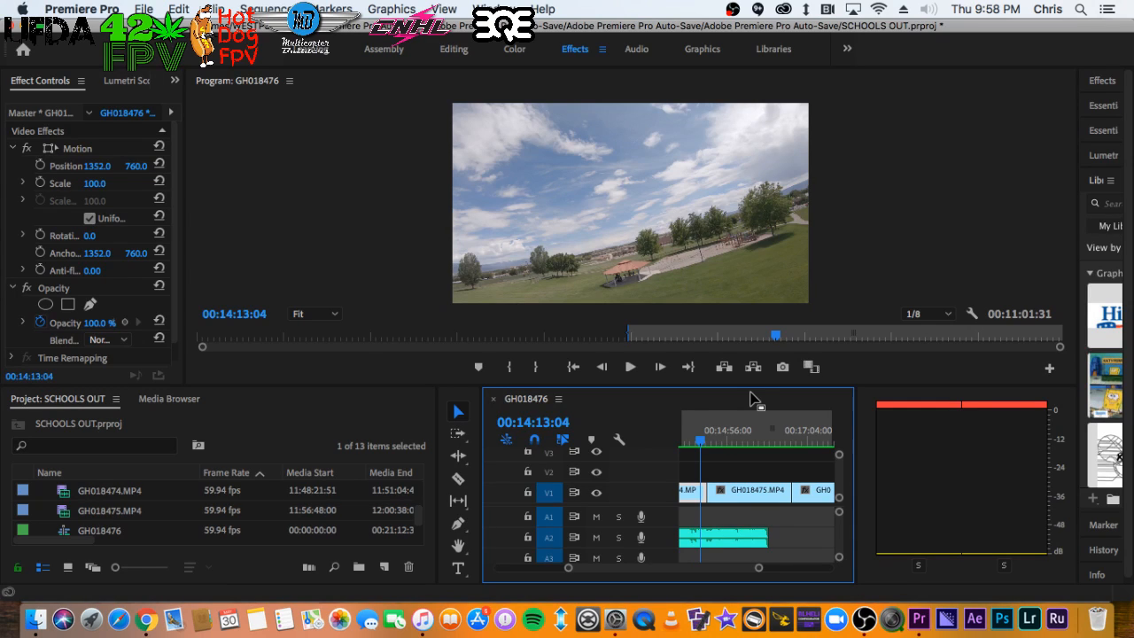
{"action": "key", "text": "minus"}
{"action": "key", "text": "minus"}
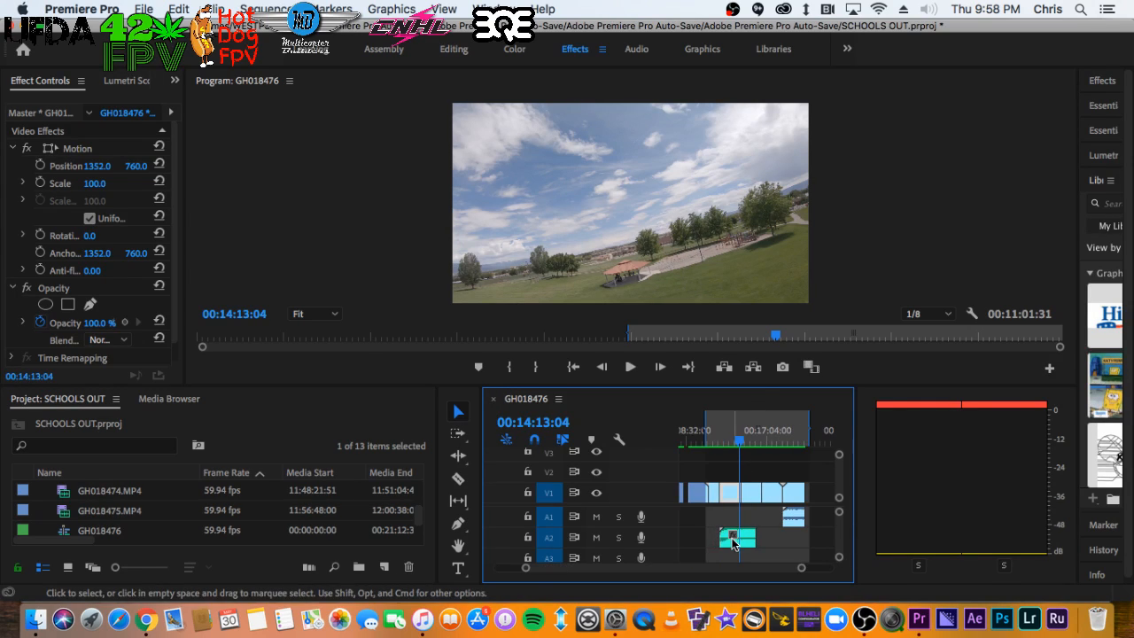
{"action": "left_click_drag", "start_coordinate": [736, 538], "coordinate": [723, 541]}
{"action": "left_click_drag", "start_coordinate": [719, 433], "coordinate": [766, 444]}
{"action": "key", "text": "equal"}
{"action": "key", "text": "equal"}
{"action": "left_click_drag", "start_coordinate": [792, 534], "coordinate": [771, 531]}
Play the opening of GH018473.MP4 with the song, pausing along the way, until about 00:11:11
{"action": "key", "text": "space"}
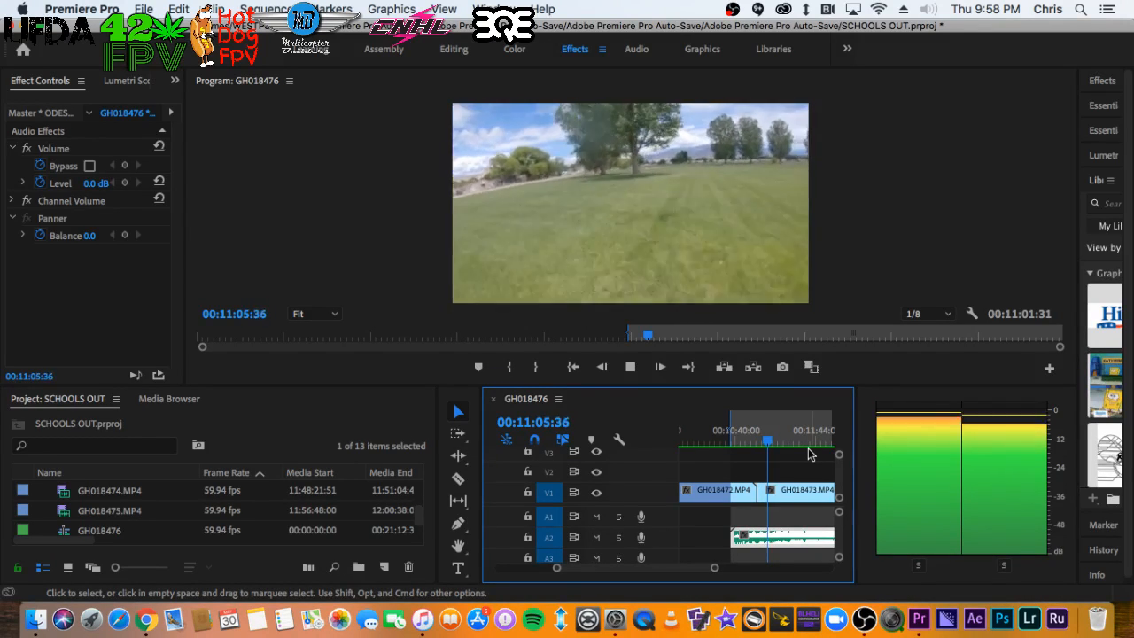
{"action": "key", "text": "space"}
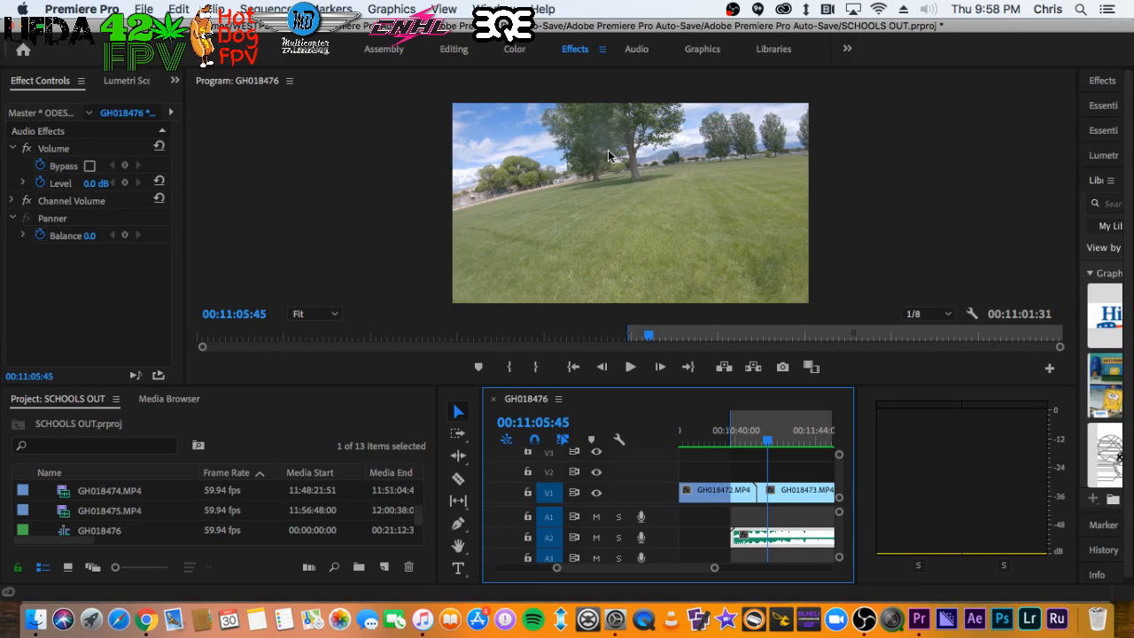
{"action": "key", "text": "space"}
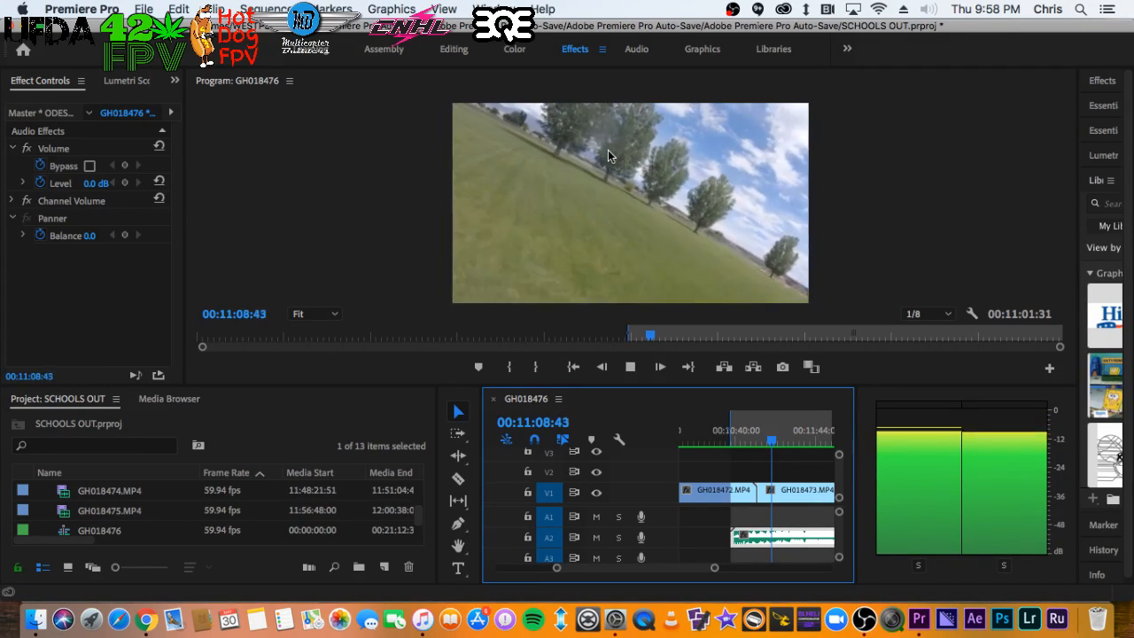
{"action": "key", "text": "space"}
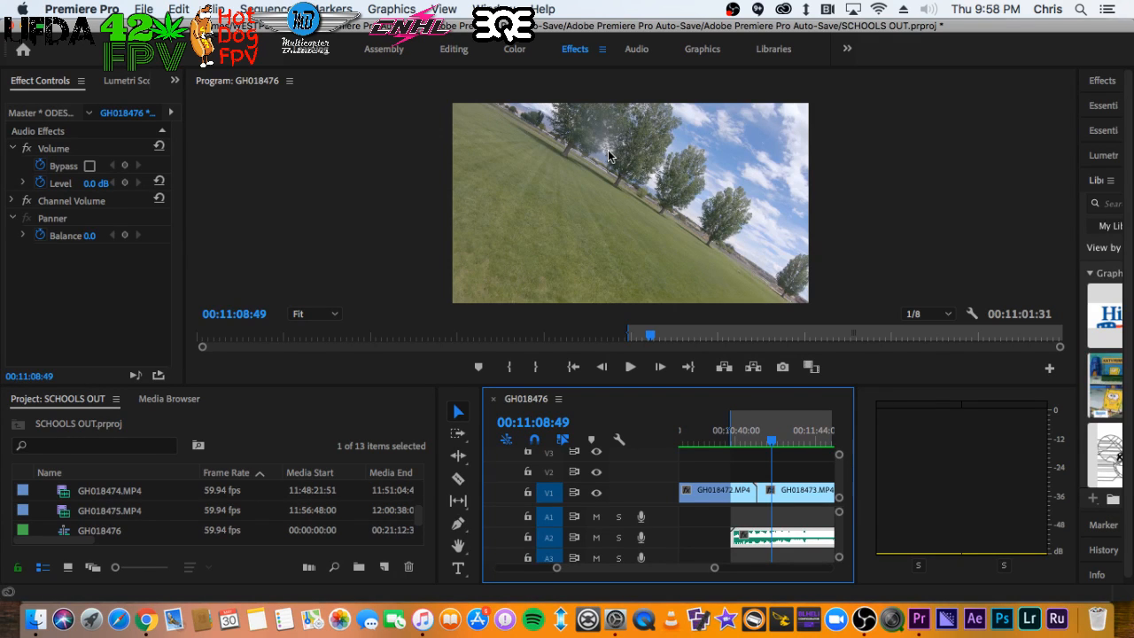
{"action": "key", "text": "space"}
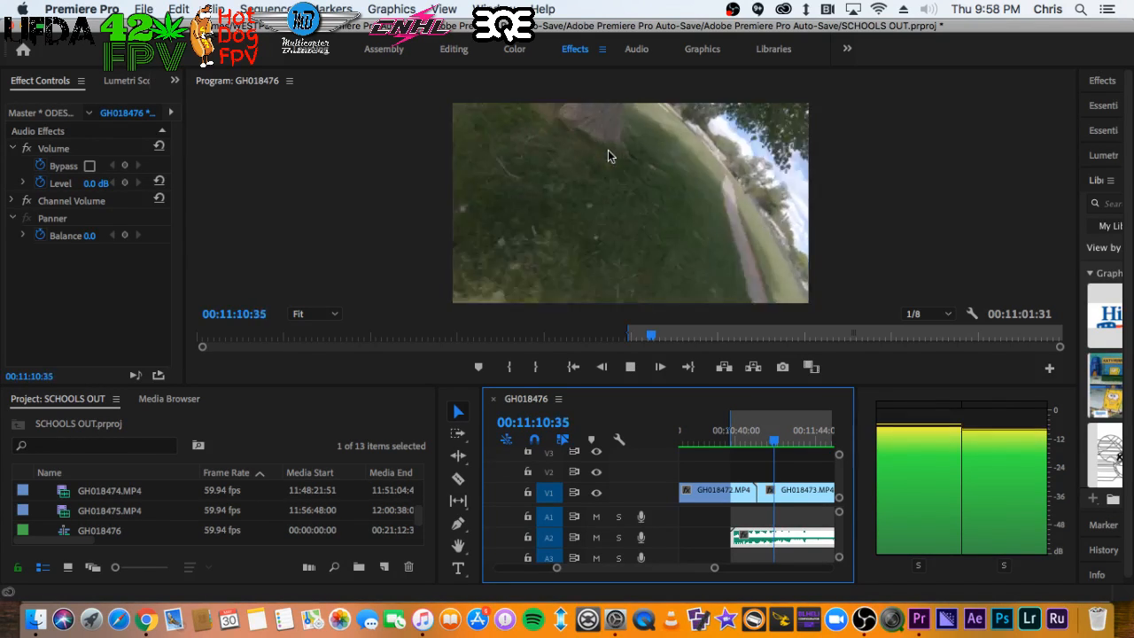
{"action": "key", "text": "space"}
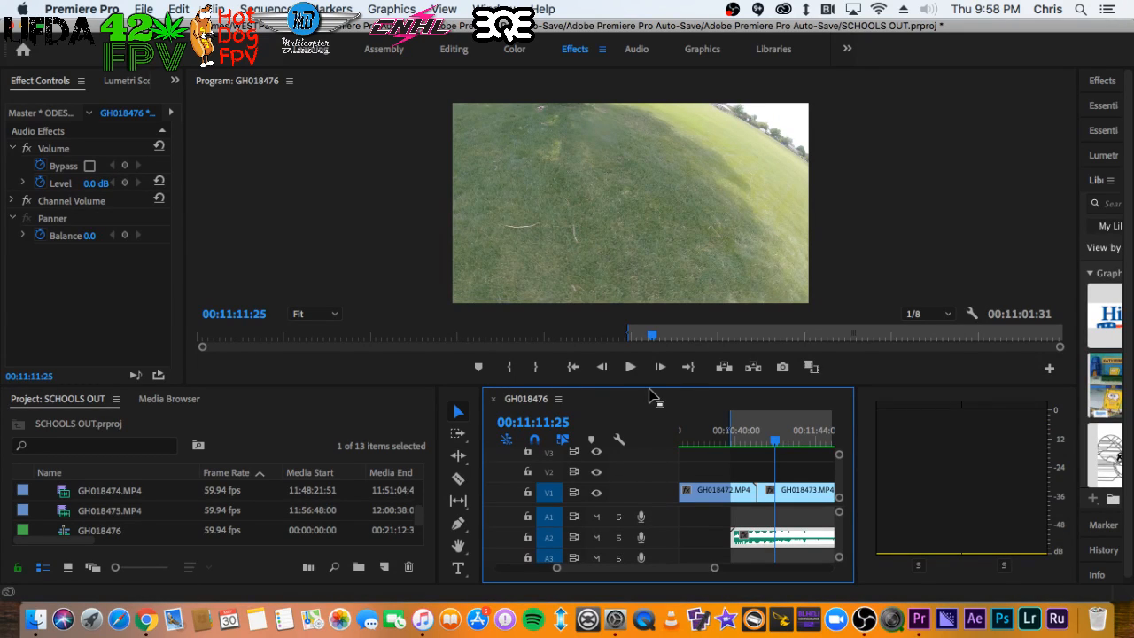
Enlarge the Program monitor and review GH018473.MP4 with the song, pausing at intervals, until about 00:12:01
{"action": "left_click_drag", "start_coordinate": [649, 387], "coordinate": [655, 574]}
{"action": "key", "text": "space"}
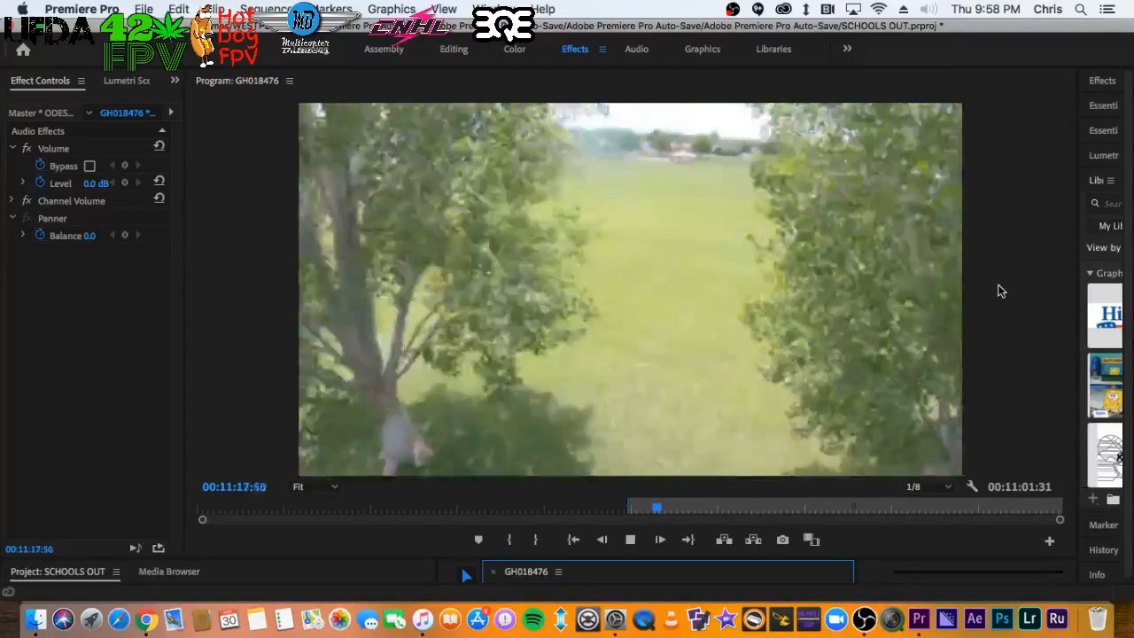
{"action": "key", "text": "space"}
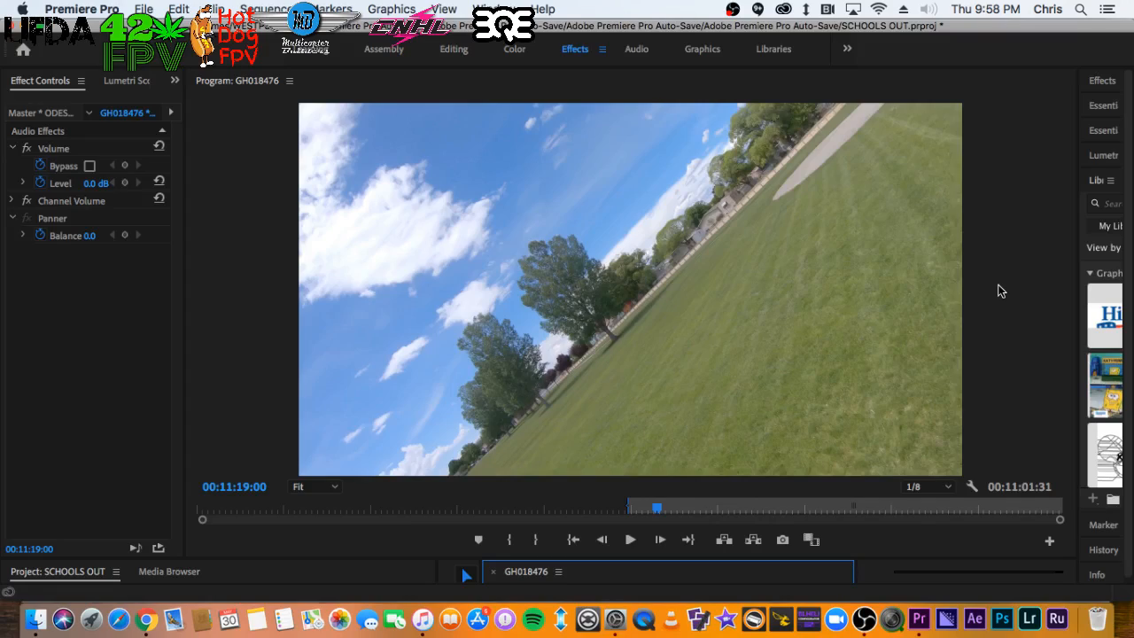
{"action": "key", "text": "space"}
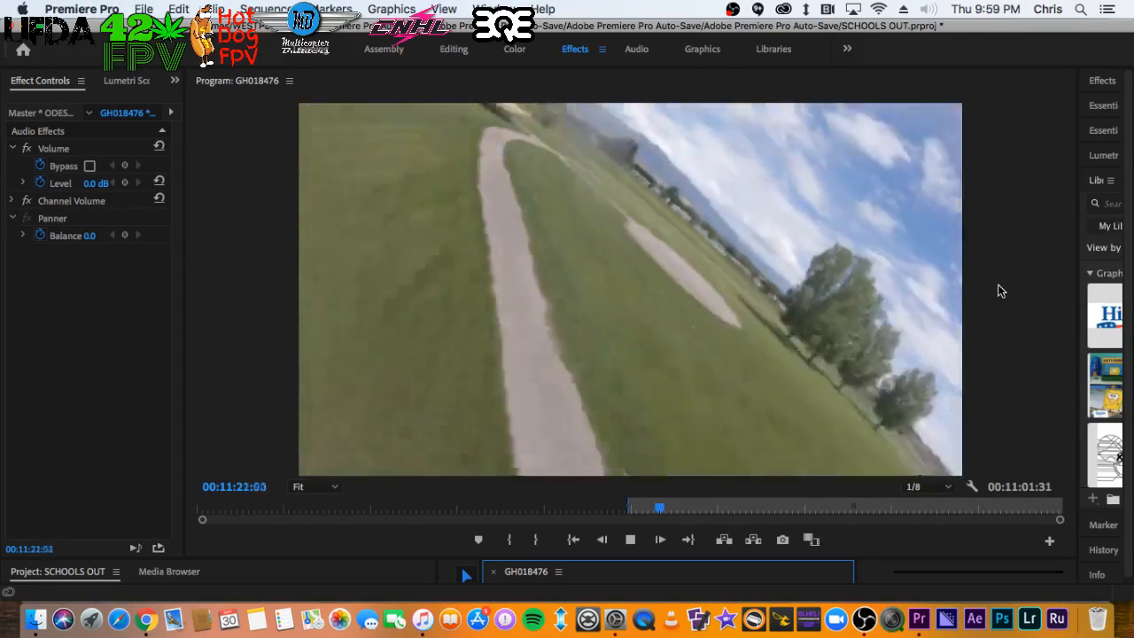
{"action": "key", "text": "space"}
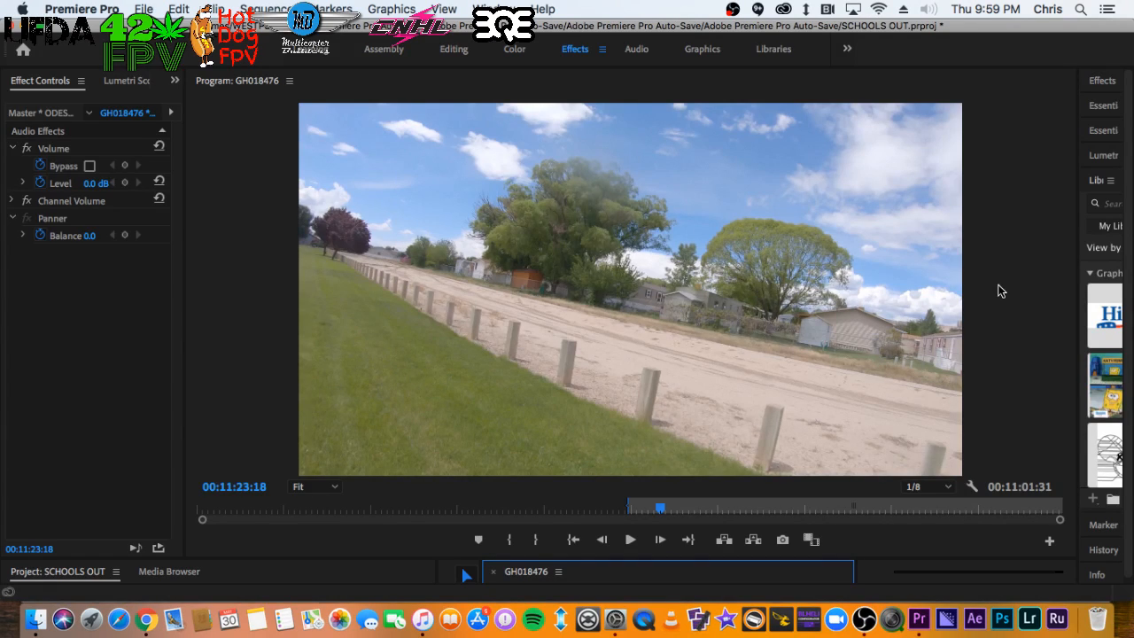
{"action": "key", "text": "space"}
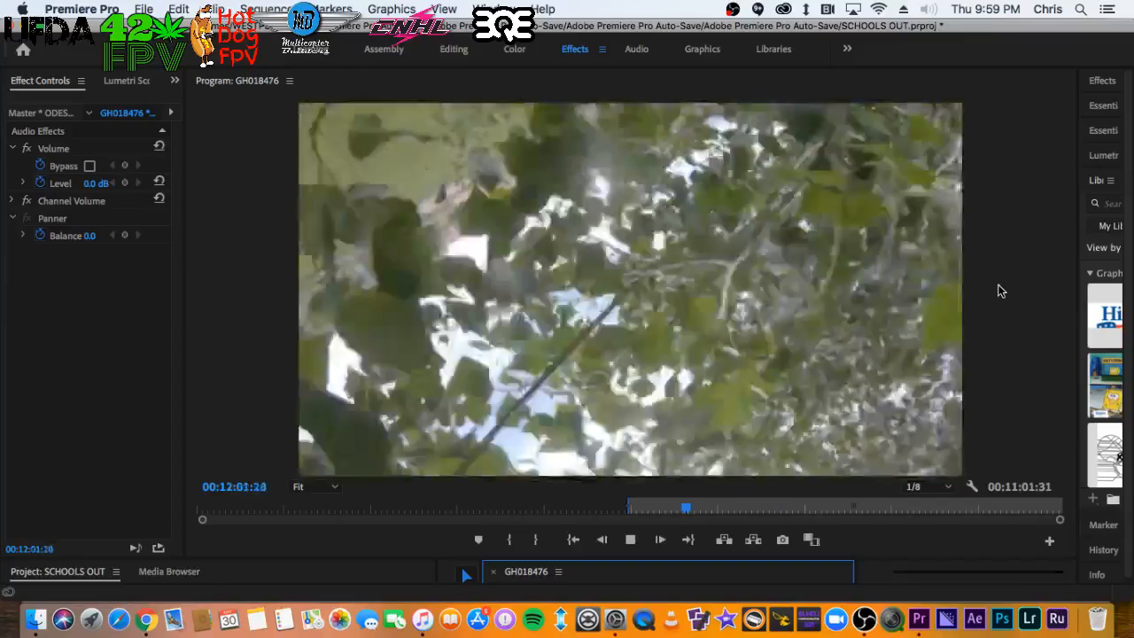
{"action": "key", "text": "space"}
Enlarge the timeline area again and move the song copy on A2 earlier so it starts with GH018472.MP4 on V1
{"action": "left_click_drag", "start_coordinate": [757, 557], "coordinate": [787, 416]}
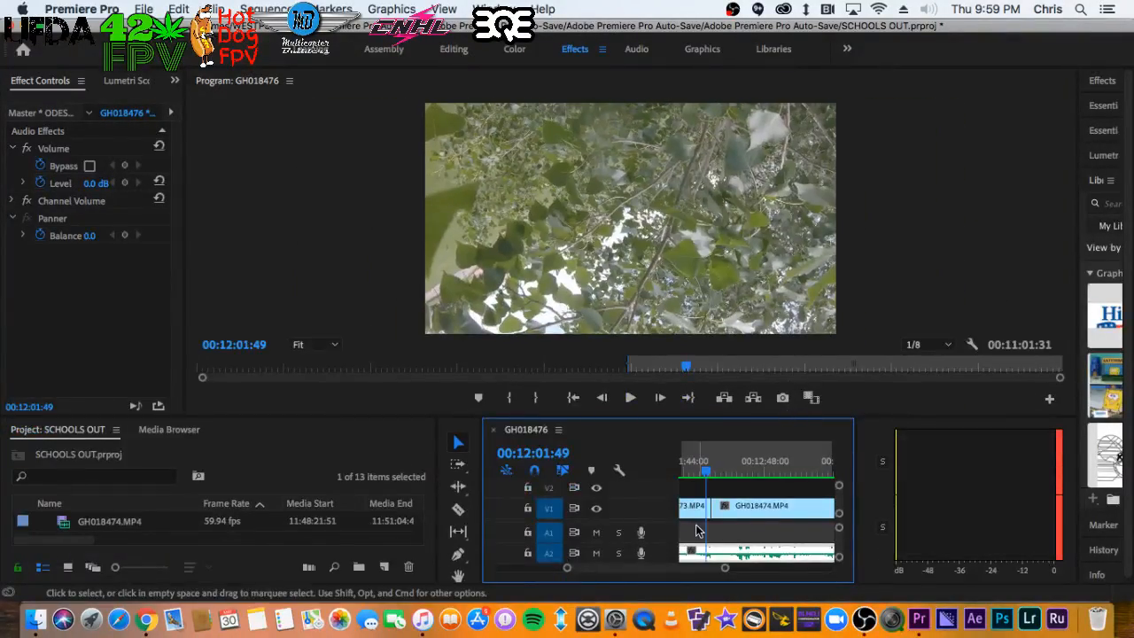
{"action": "left_click_drag", "start_coordinate": [713, 472], "coordinate": [693, 472]}
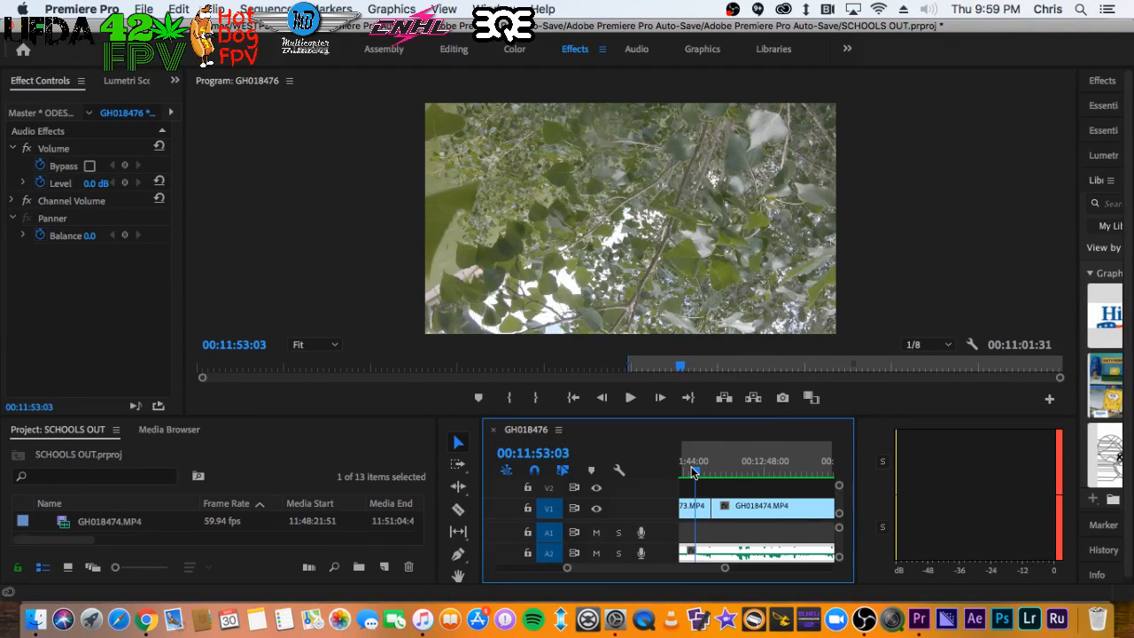
{"action": "key", "text": "minus"}
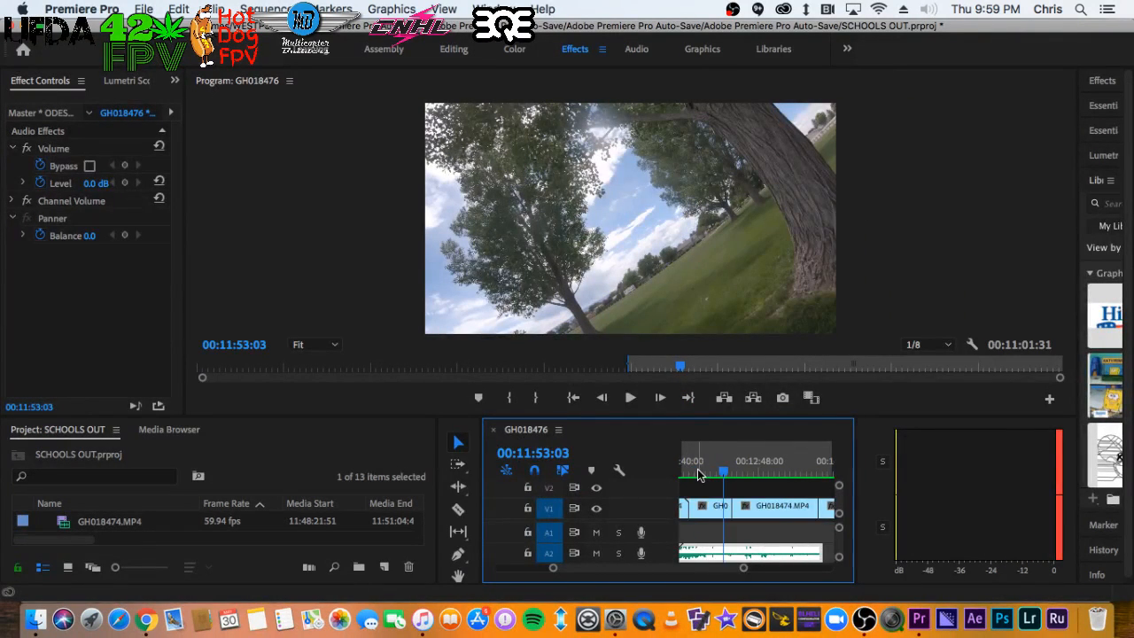
{"action": "key", "text": "minus"}
{"action": "left_click", "coordinate": [724, 469]}
{"action": "key", "text": "equal"}
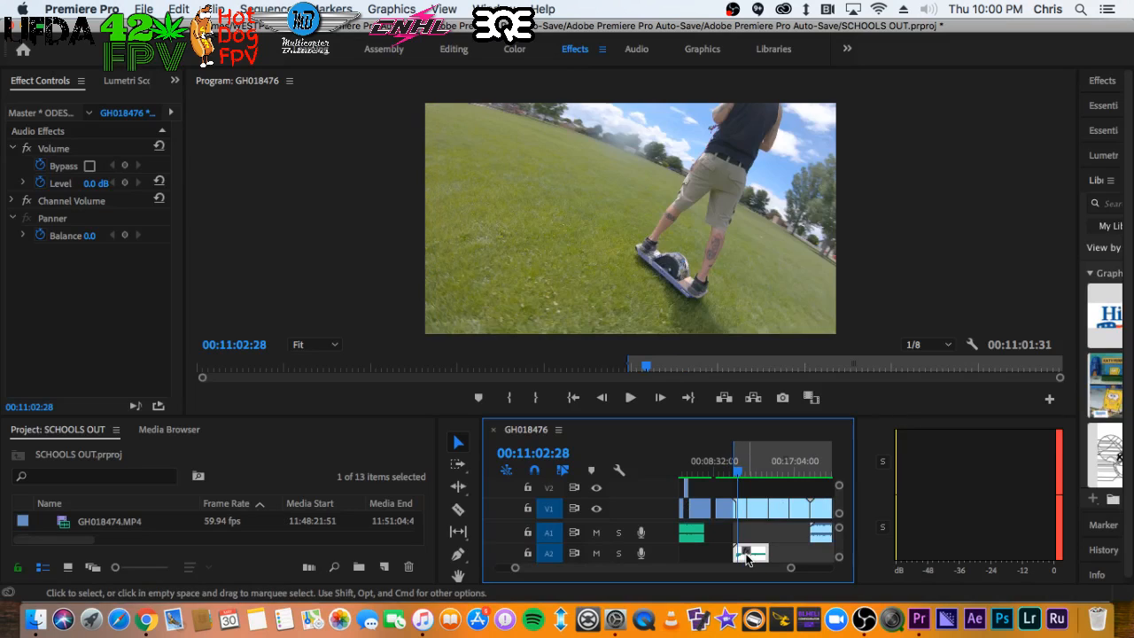
{"action": "key", "text": "space"}
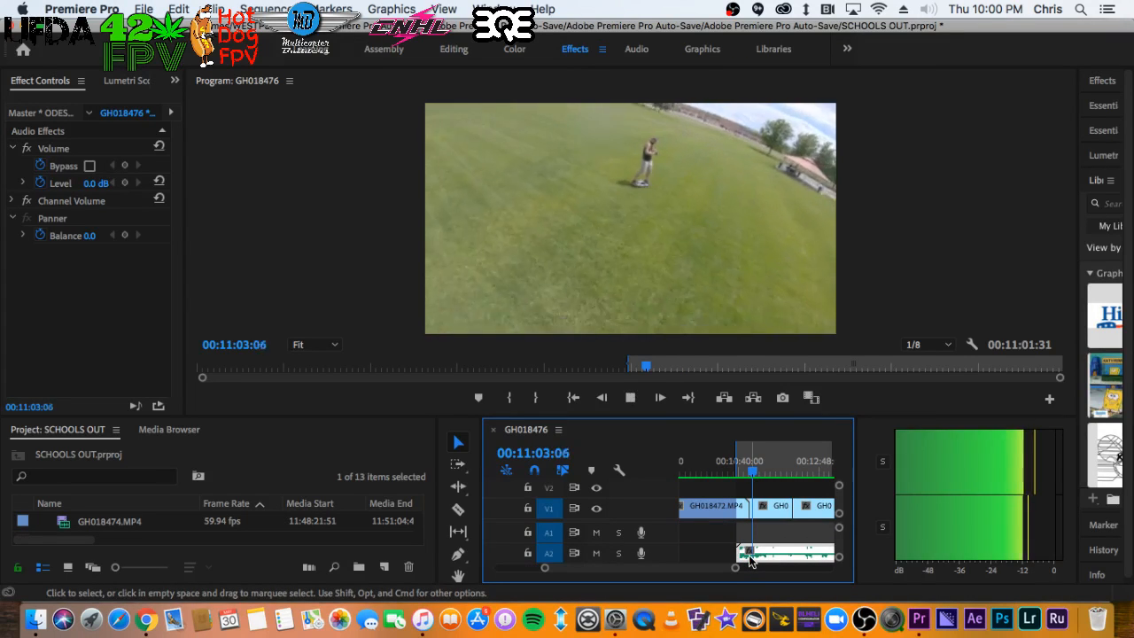
{"action": "left_click_drag", "start_coordinate": [749, 562], "coordinate": [721, 560]}
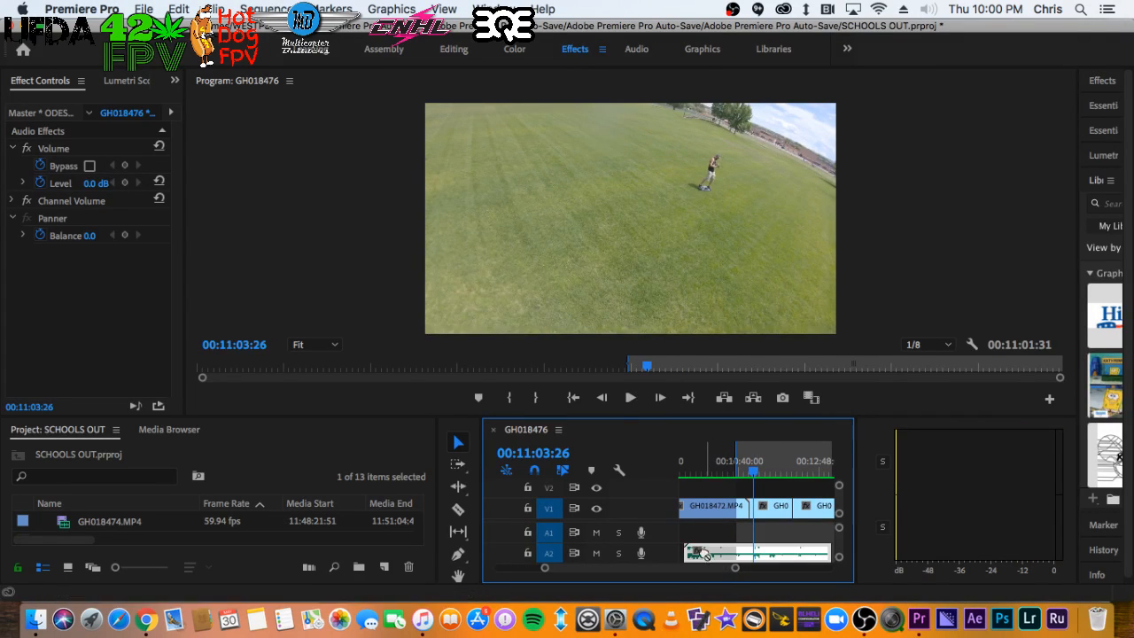
{"action": "key", "text": "minus"}
Play GH018472.MP4 with the song from near its start in an enlarged Program monitor, until about 00:10:42
{"action": "left_click", "coordinate": [714, 460]}
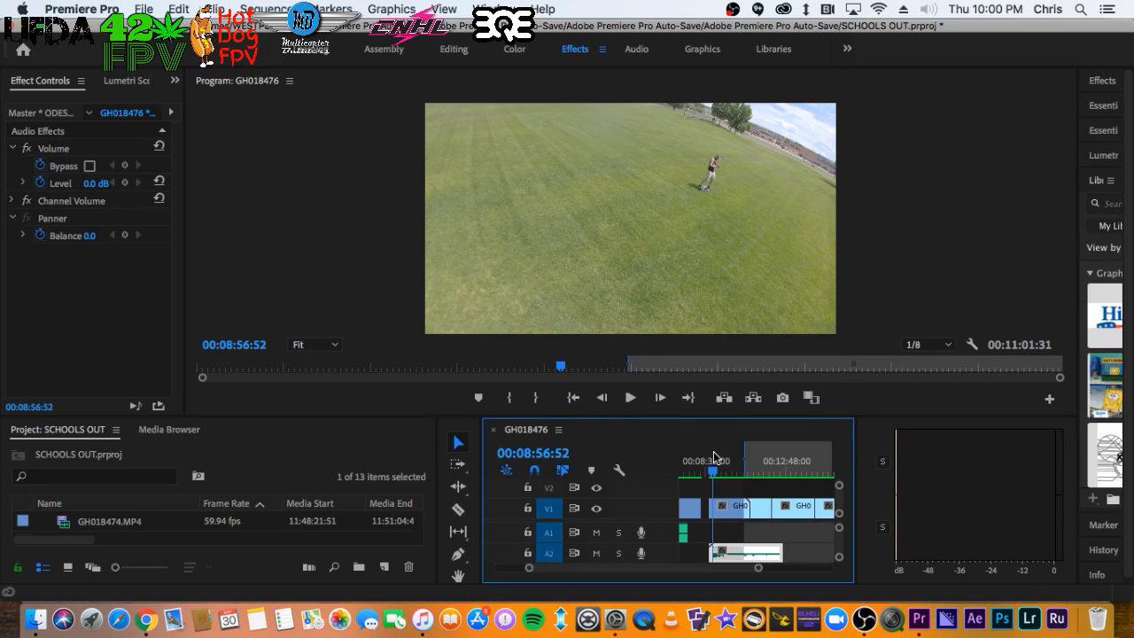
{"action": "key", "text": "equal"}
{"action": "left_click", "coordinate": [738, 461]}
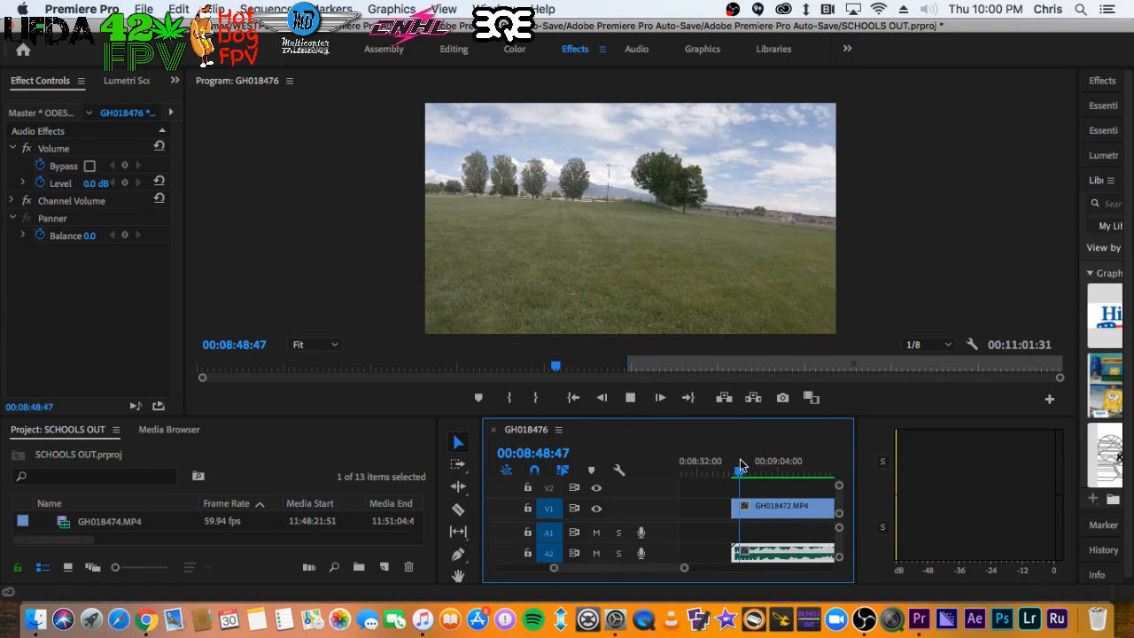
{"action": "key", "text": "space"}
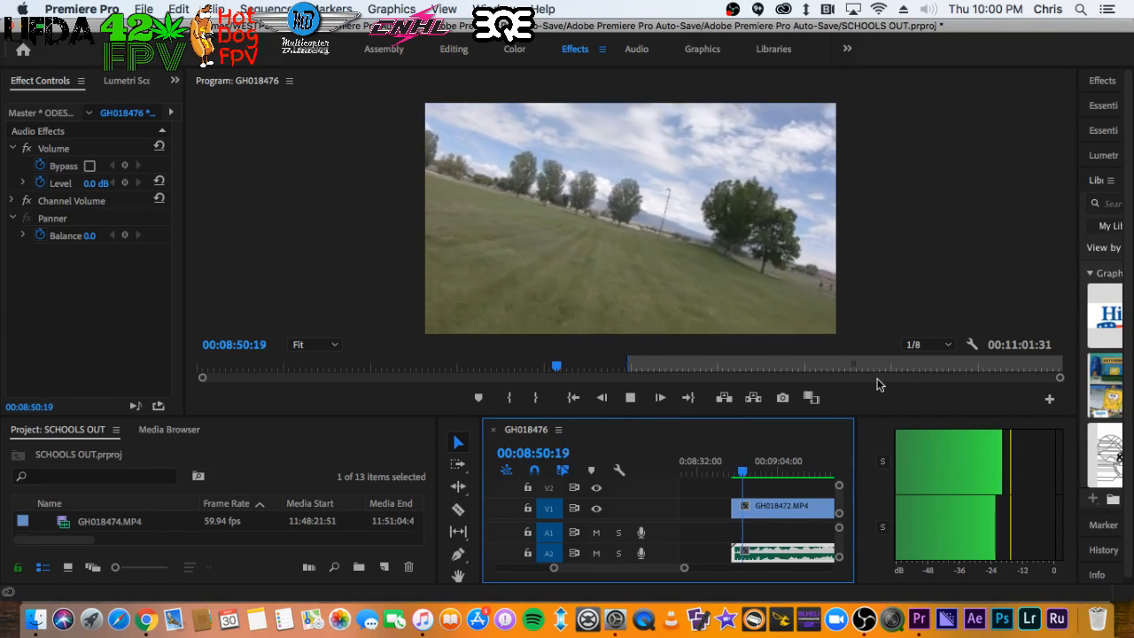
{"action": "left_click_drag", "start_coordinate": [853, 420], "coordinate": [853, 483]}
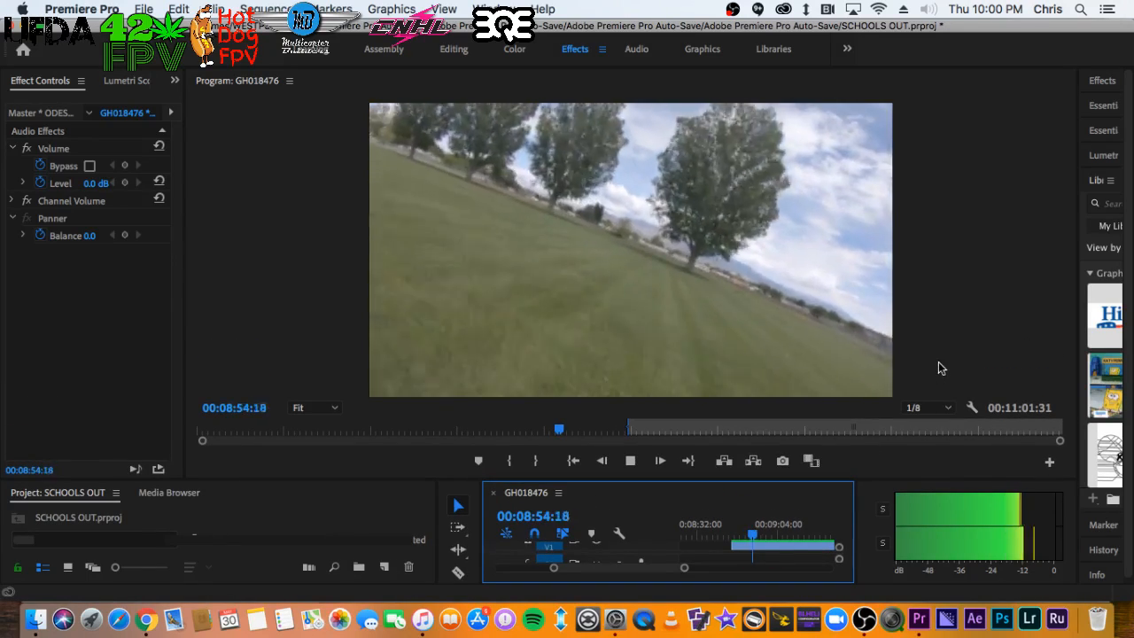
{"action": "key", "text": "space"}
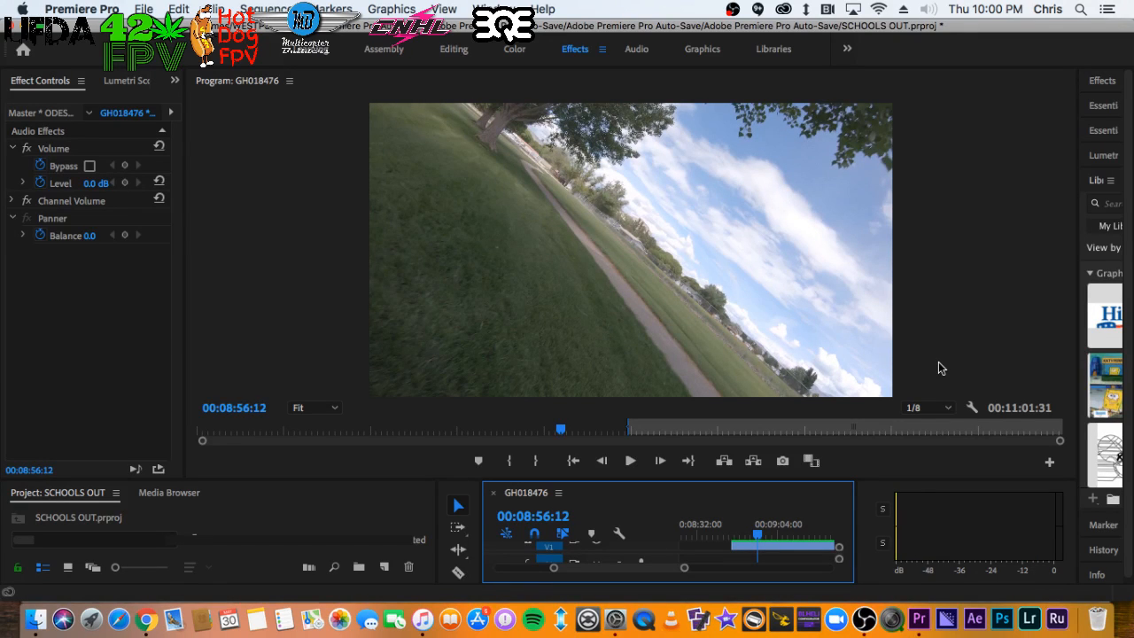
{"action": "key", "text": "space"}
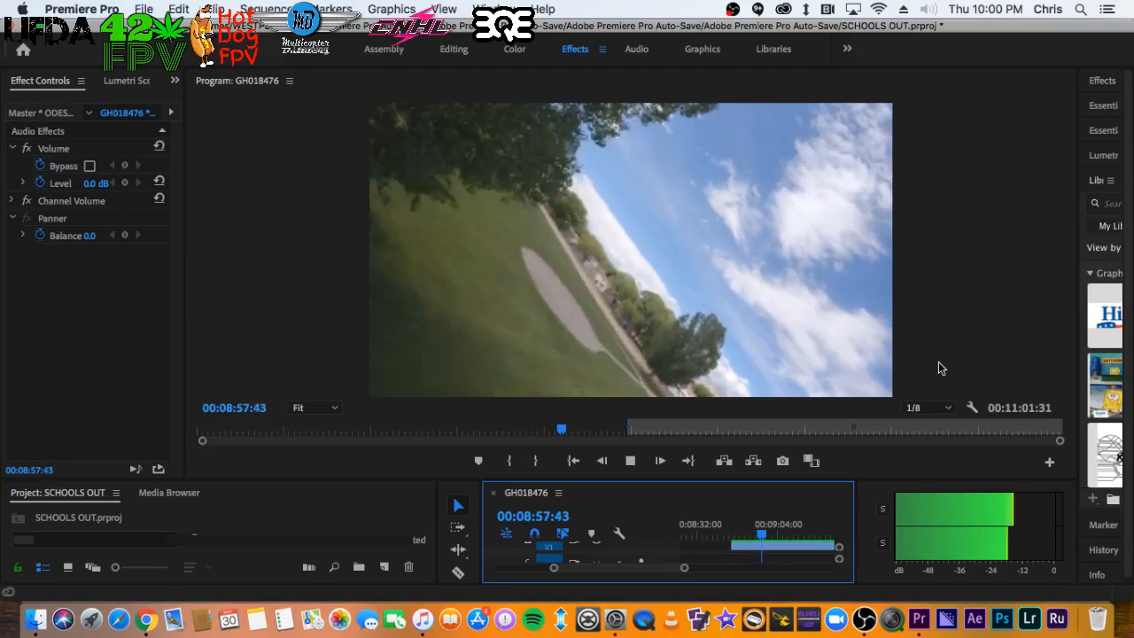
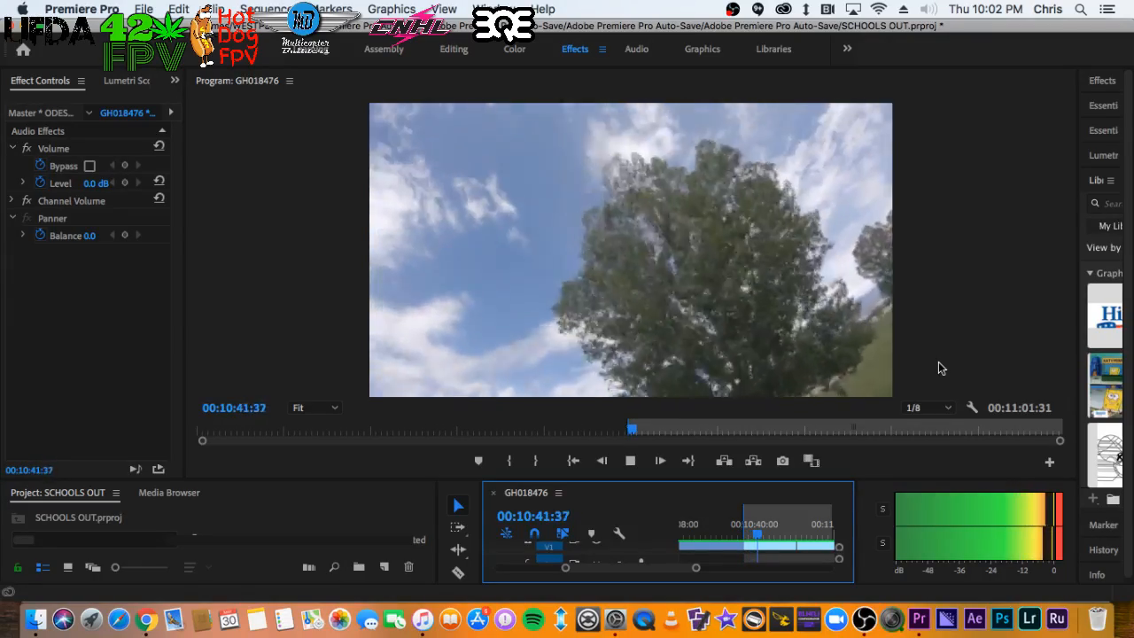
{"action": "key", "text": "space"}
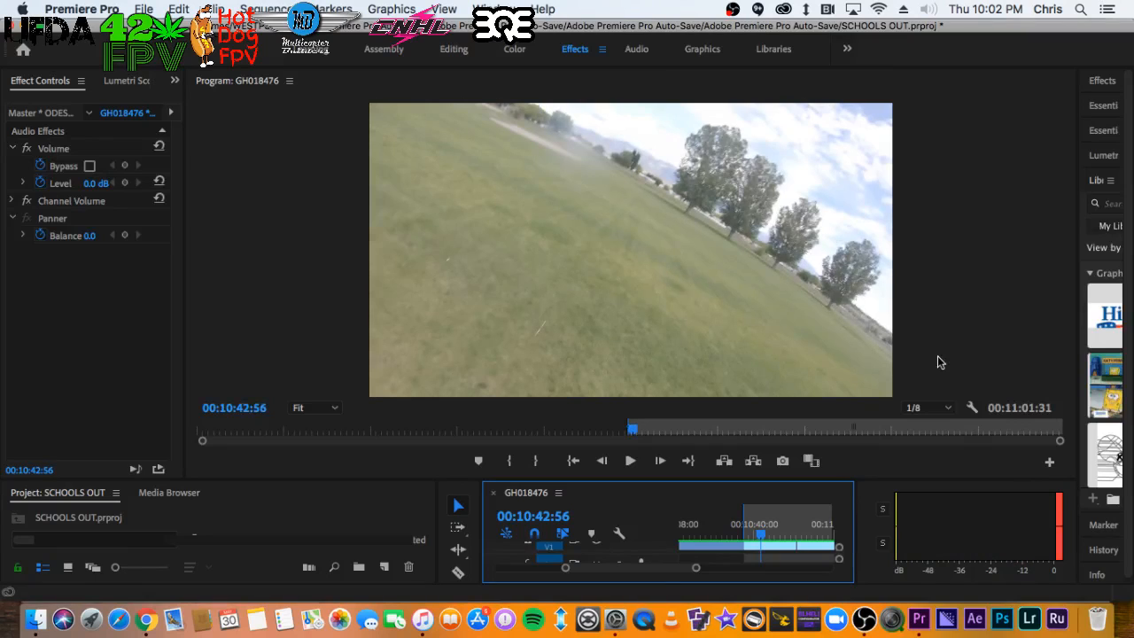
Enlarge the timeline area and replay GH018472.MP4 with the song from its start until about 00:09:35
{"action": "key", "text": "minus"}
{"action": "key", "text": "minus"}
{"action": "key", "text": "minus"}
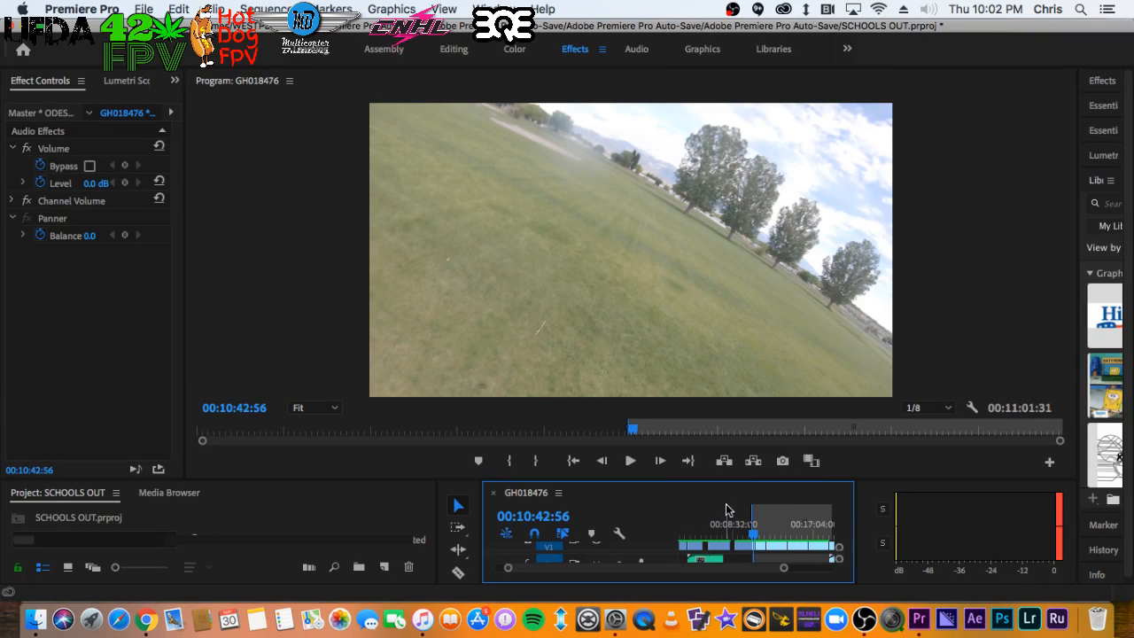
{"action": "left_click_drag", "start_coordinate": [732, 479], "coordinate": [744, 374]}
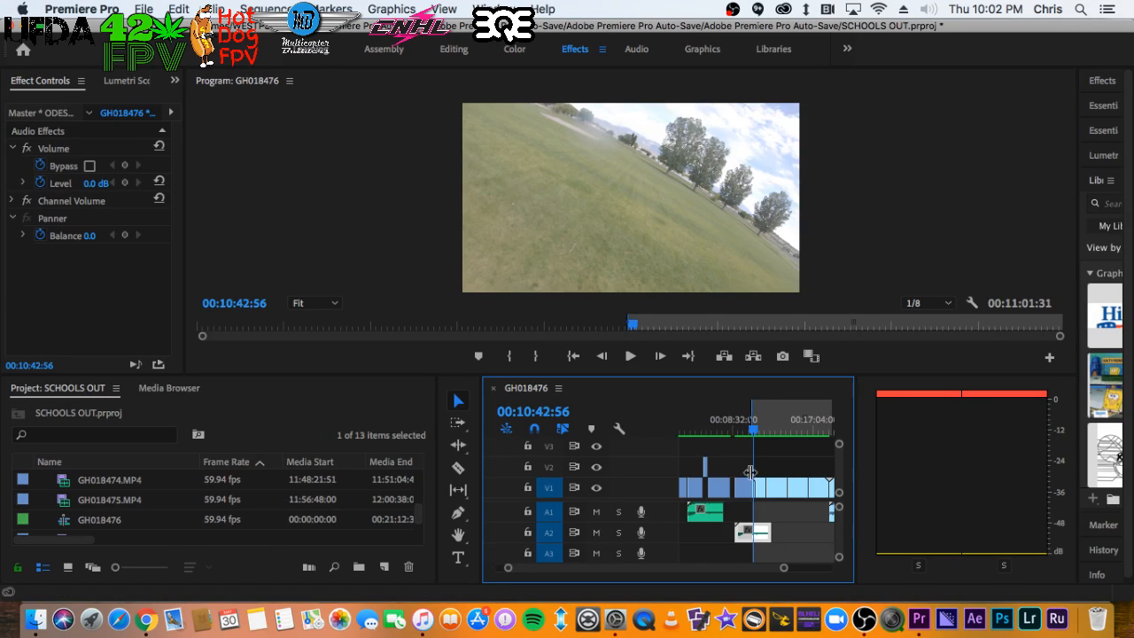
{"action": "left_click", "coordinate": [724, 424]}
{"action": "key", "text": "equal"}
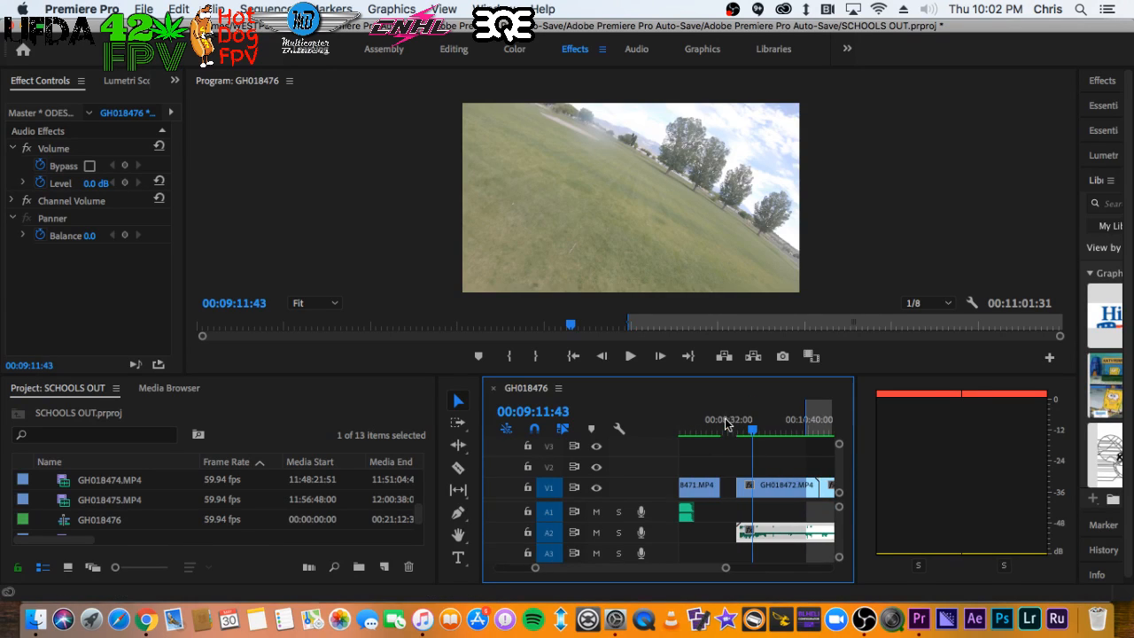
{"action": "key", "text": "equal"}
{"action": "left_click", "coordinate": [723, 423]}
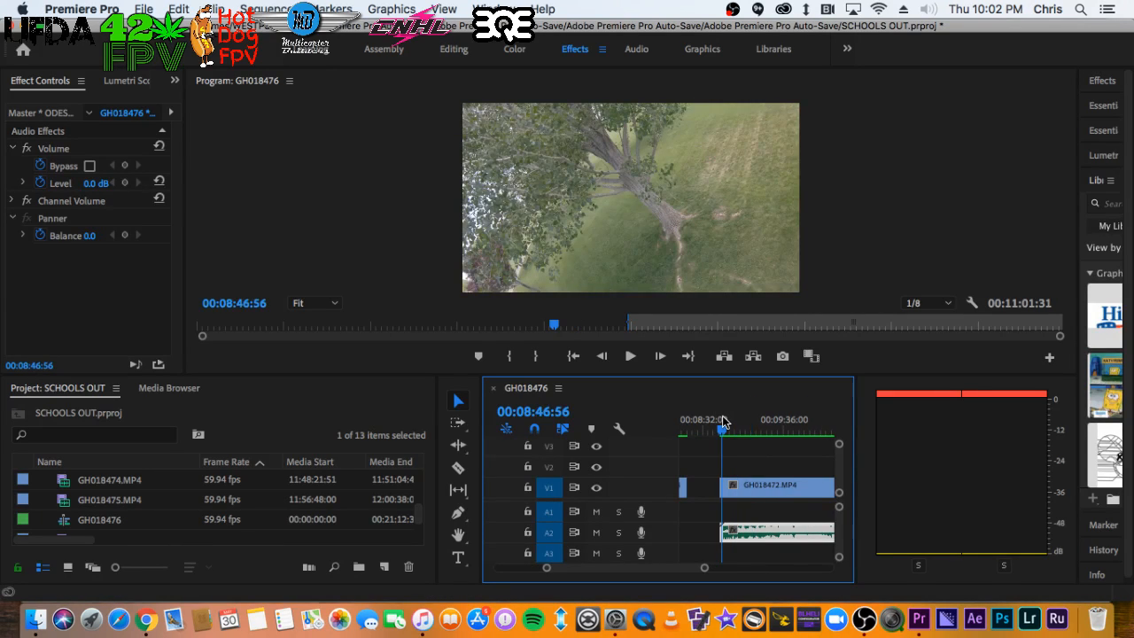
{"action": "key", "text": "equal"}
{"action": "key", "text": "j"}
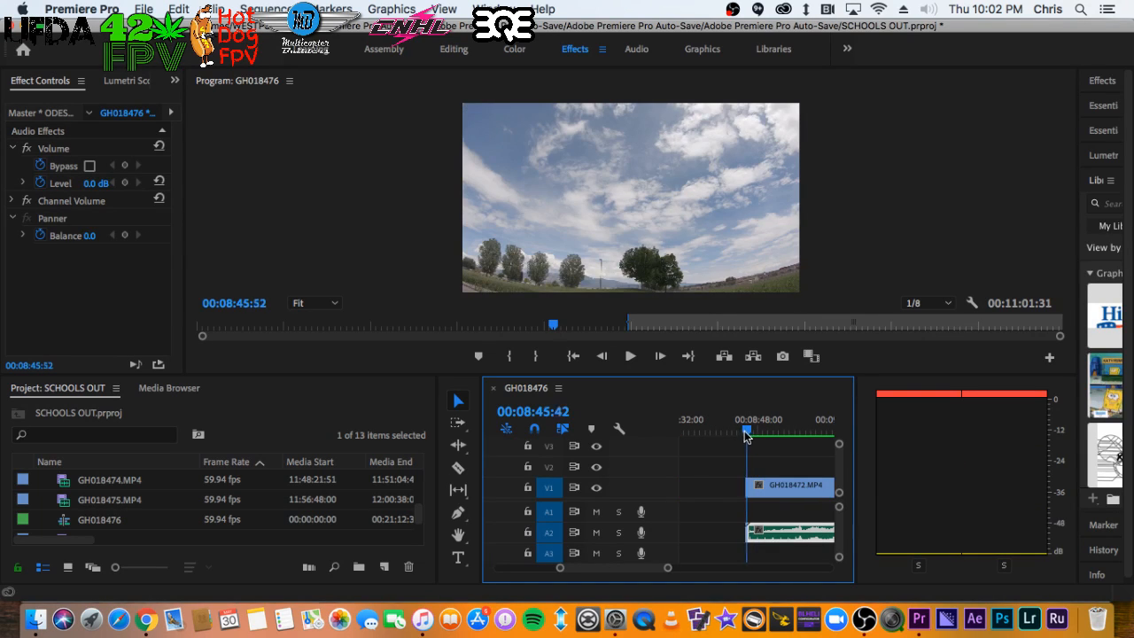
{"action": "key", "text": "l"}
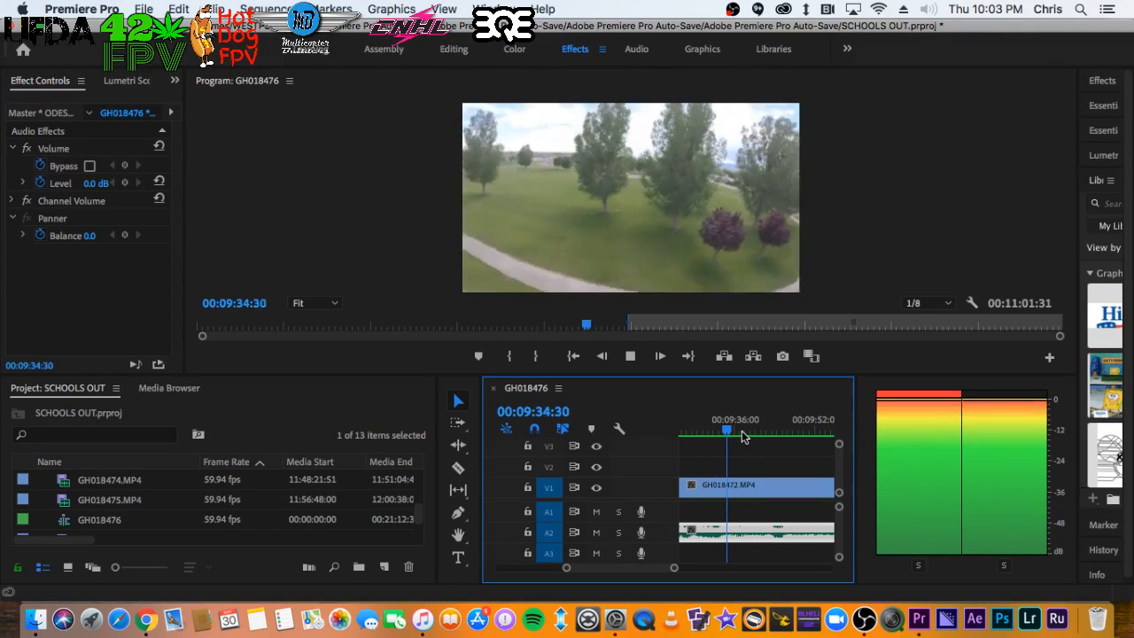
{"action": "key", "text": "space"}
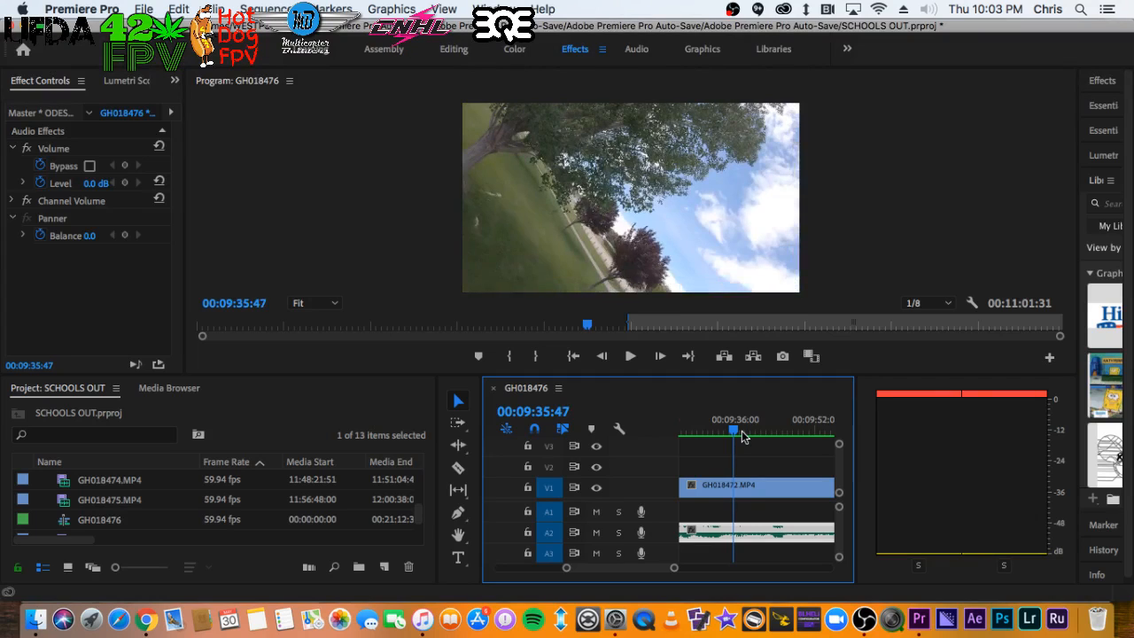
Find the cut point near 00:09:34 and split GH018472.MP4 on V1 at 00:09:34:20
{"action": "key", "text": "="}
{"action": "left_click", "coordinate": [734, 428]}
{"action": "key", "text": "space"}
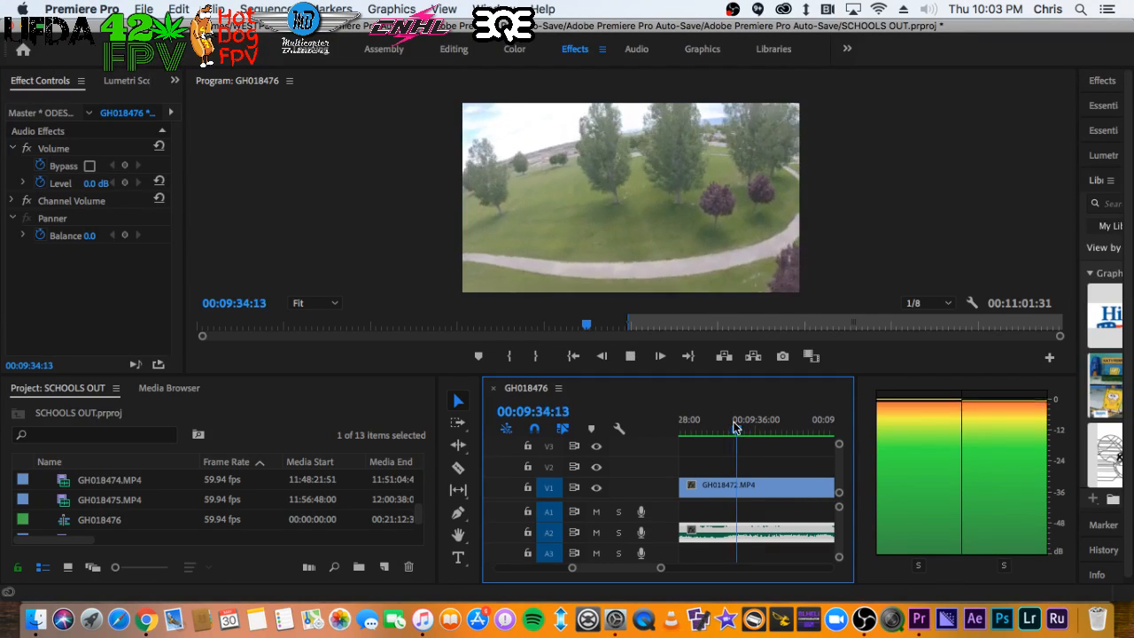
{"action": "key", "text": "space"}
{"action": "key", "text": "Left"}
{"action": "key", "text": "Left"}
{"action": "key", "text": "c"}
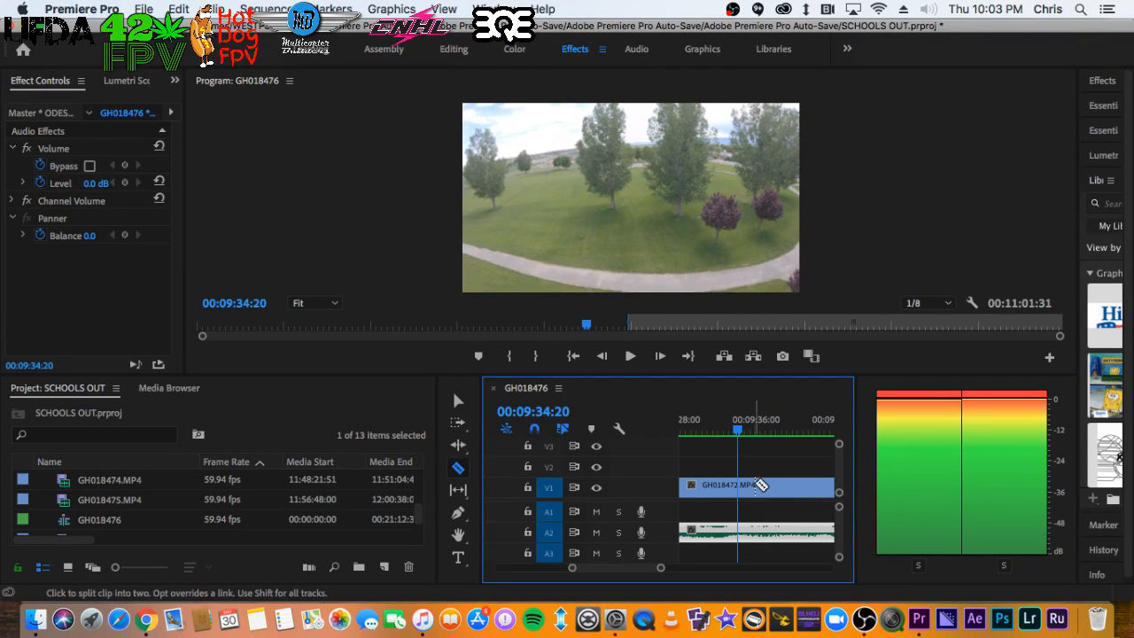
{"action": "left_click", "coordinate": [742, 486]}
Move the first part of the split GH018472.MP4 from V1 up to V3
{"action": "key", "text": "-"}
{"action": "key", "text": "-"}
{"action": "key", "text": "-"}
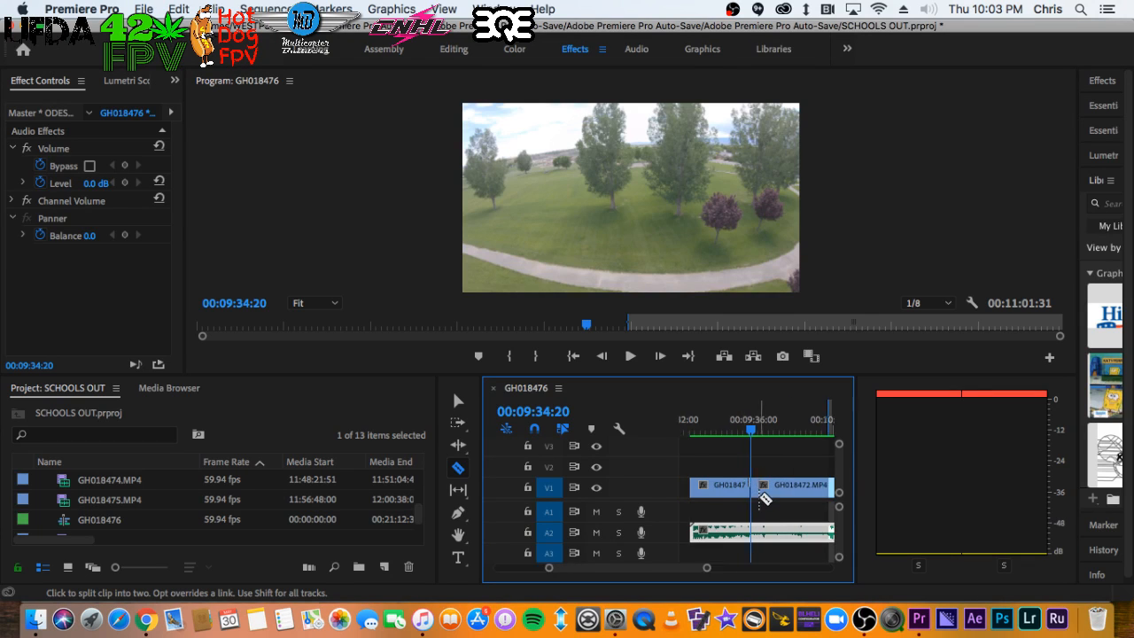
{"action": "key", "text": "="}
{"action": "key", "text": "v"}
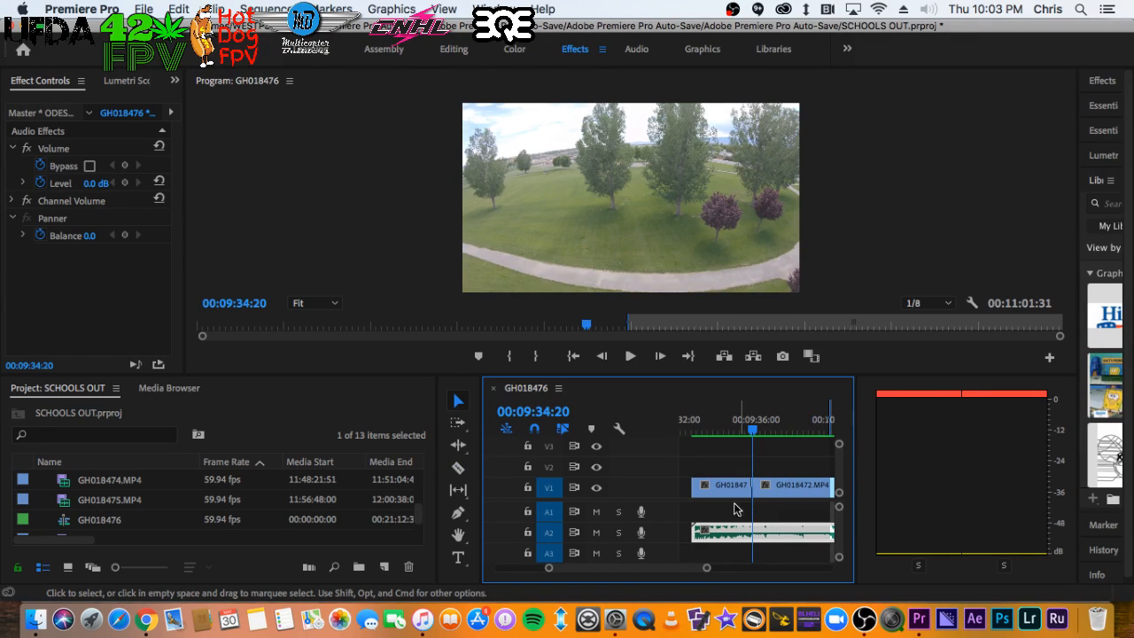
{"action": "left_click", "coordinate": [740, 487], "text": "alt"}
{"action": "key", "text": "alt+Up"}
{"action": "key", "text": "alt+Up"}
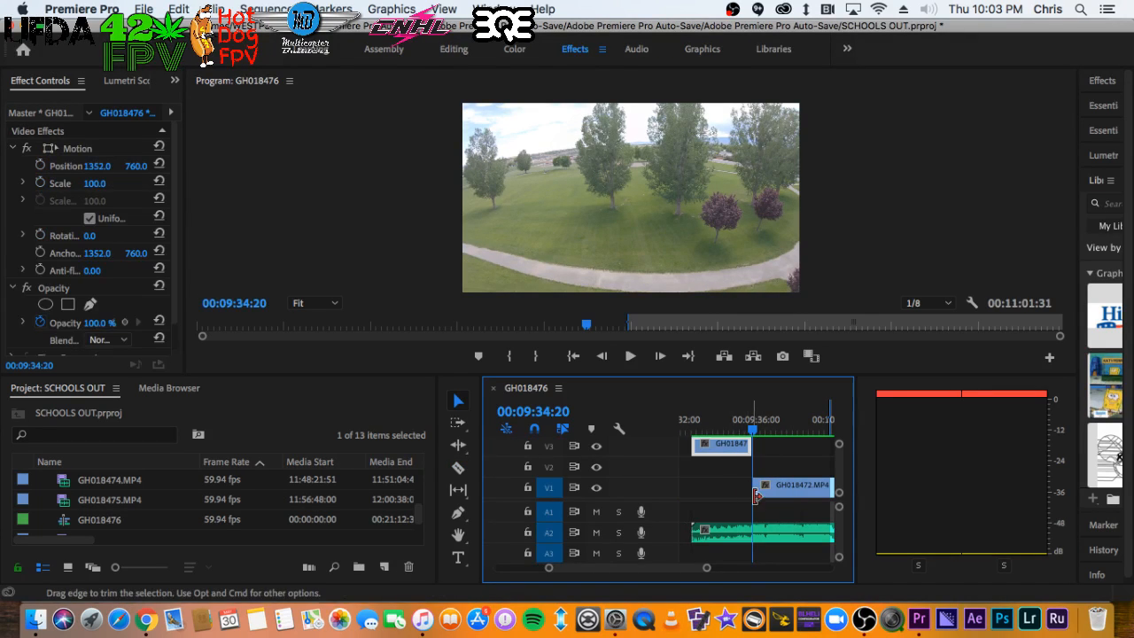
Move the remaining part of GH018472.MP4 to the empty area past the last clips on V1 and save the project
{"action": "key", "text": "-"}
{"action": "key", "text": "-"}
{"action": "key", "text": "-"}
{"action": "key", "text": "-"}
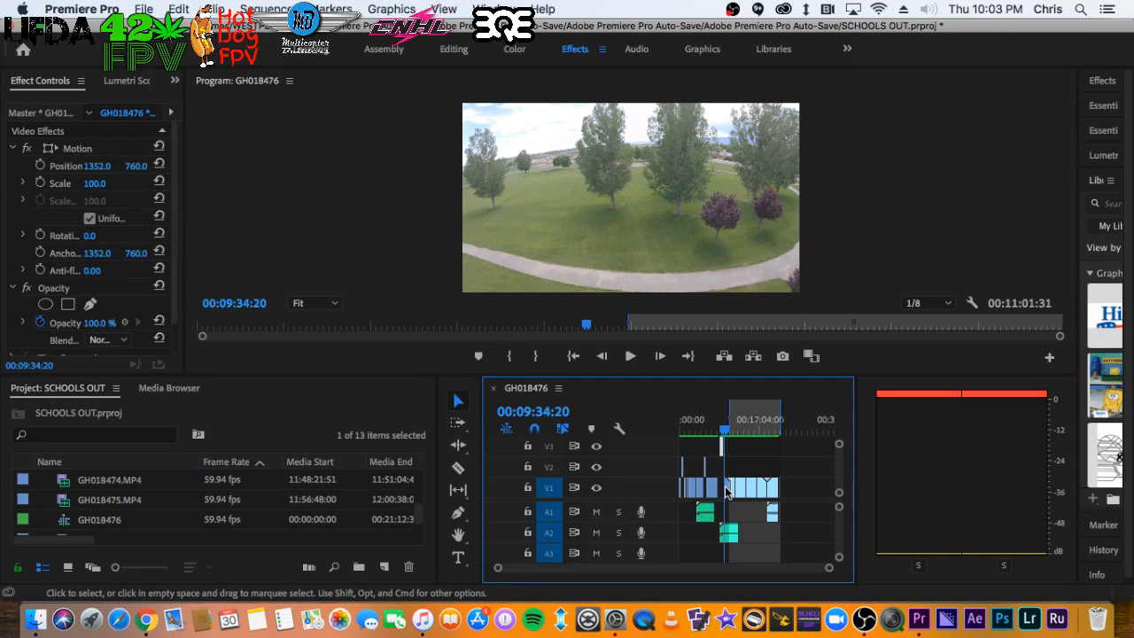
{"action": "left_click_drag", "start_coordinate": [726, 492], "coordinate": [808, 493]}
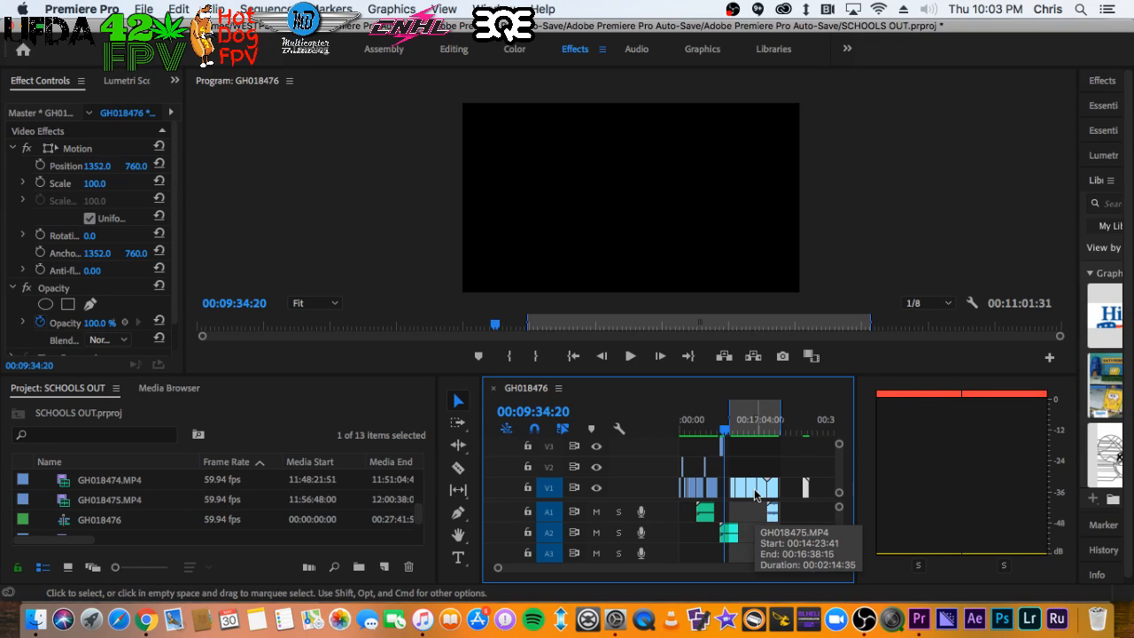
{"action": "key", "text": "super+s"}
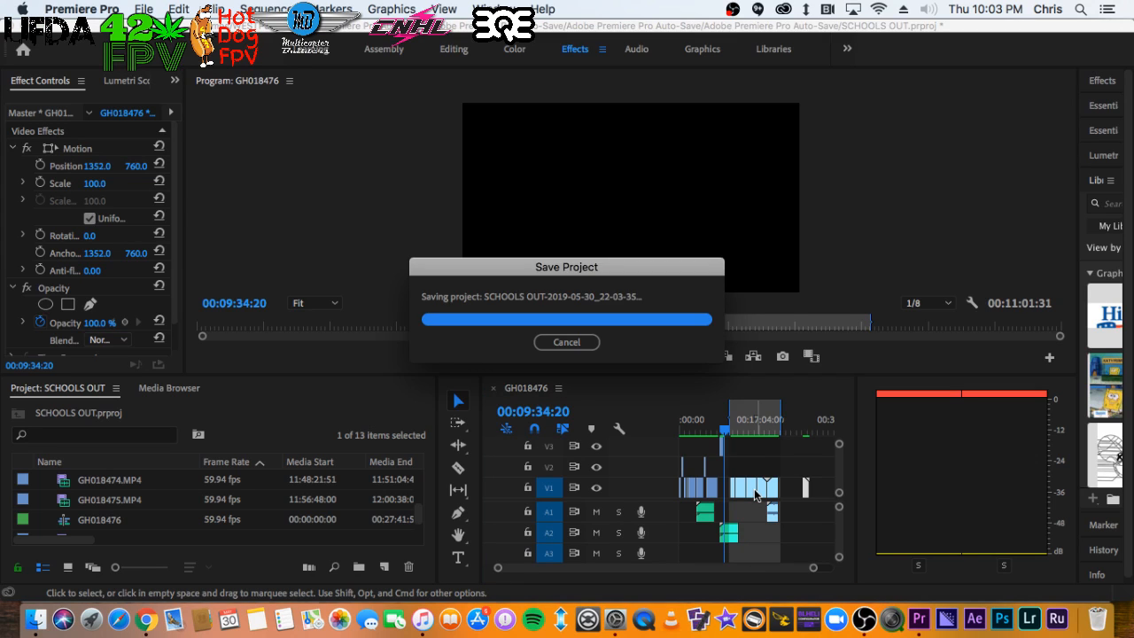
Move GH018475.MP4 from V1 to V2 behind the GH018472.MP4 section on V3 and play it with the song until about 00:10:06
{"action": "left_click_drag", "start_coordinate": [754, 492], "coordinate": [757, 503]}
{"action": "key", "text": "="}
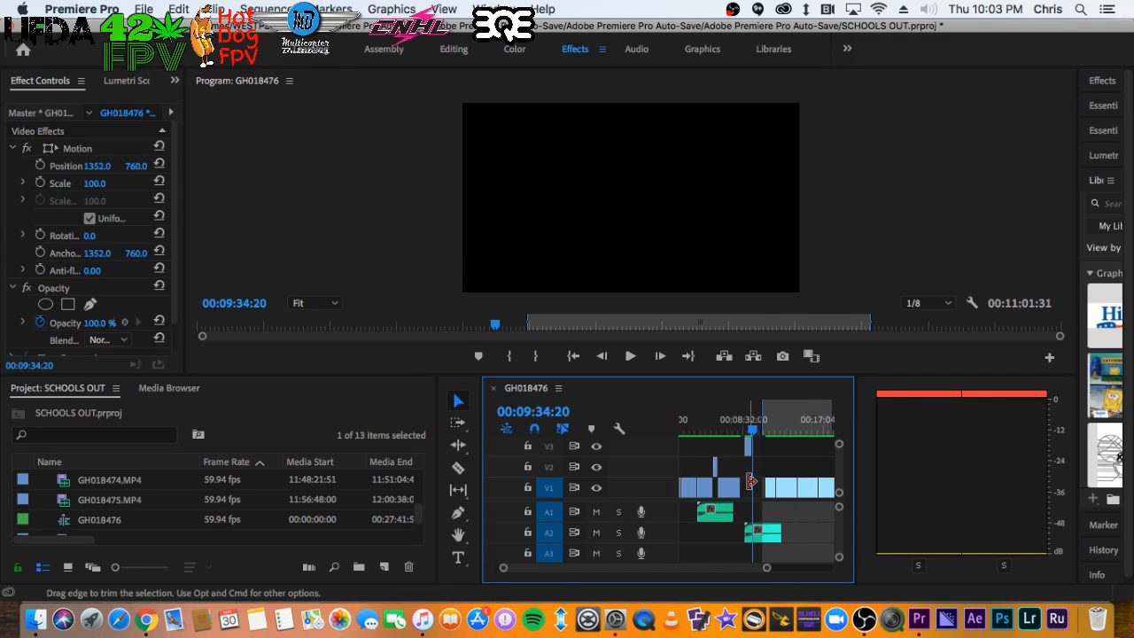
{"action": "key", "text": "-"}
{"action": "left_click", "coordinate": [755, 426]}
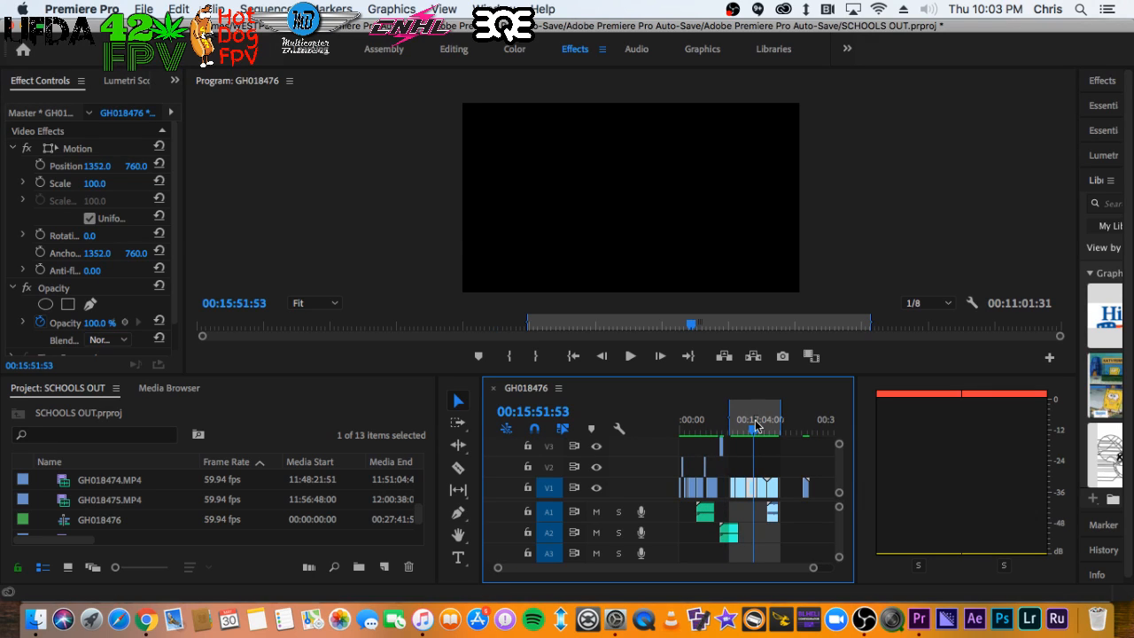
{"action": "key", "text": "="}
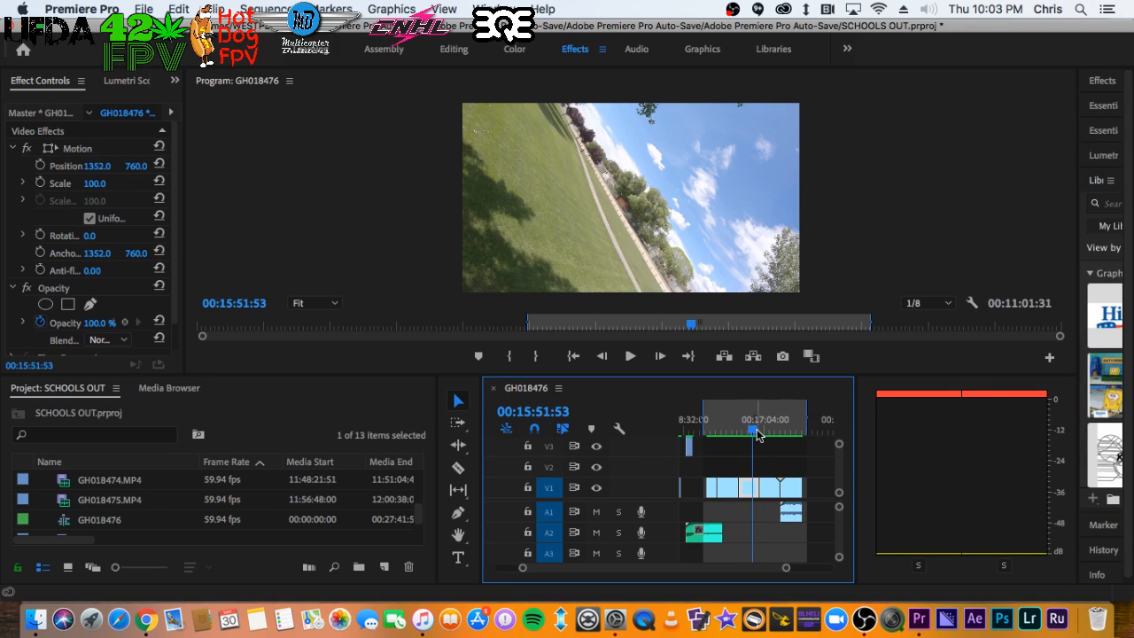
{"action": "left_click_drag", "start_coordinate": [751, 489], "coordinate": [749, 436]}
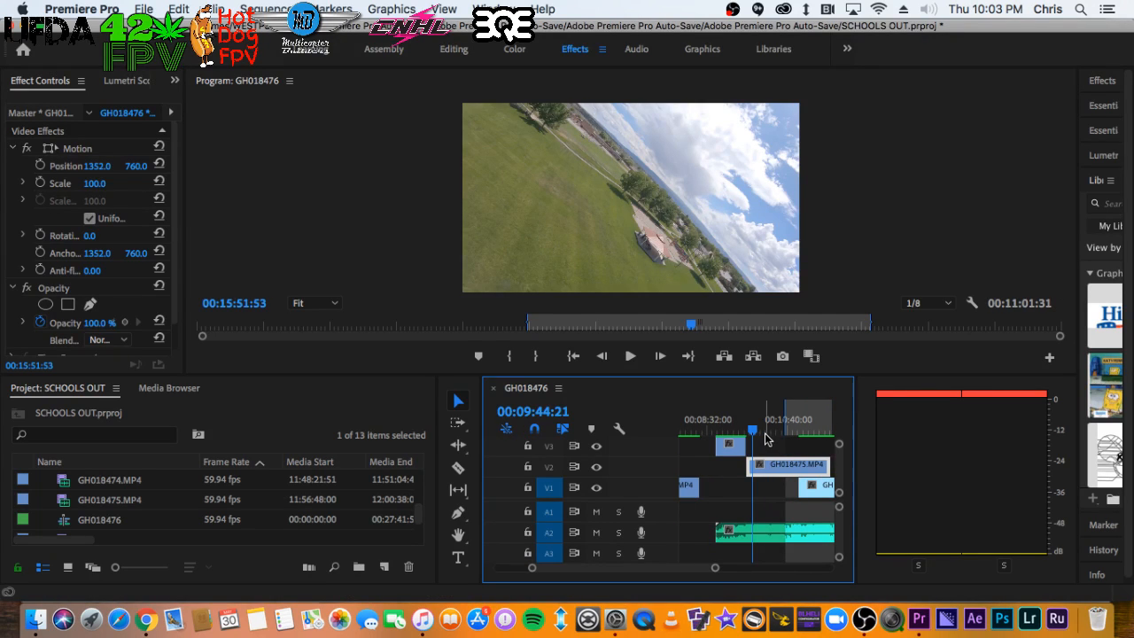
{"action": "left_click", "coordinate": [631, 357]}
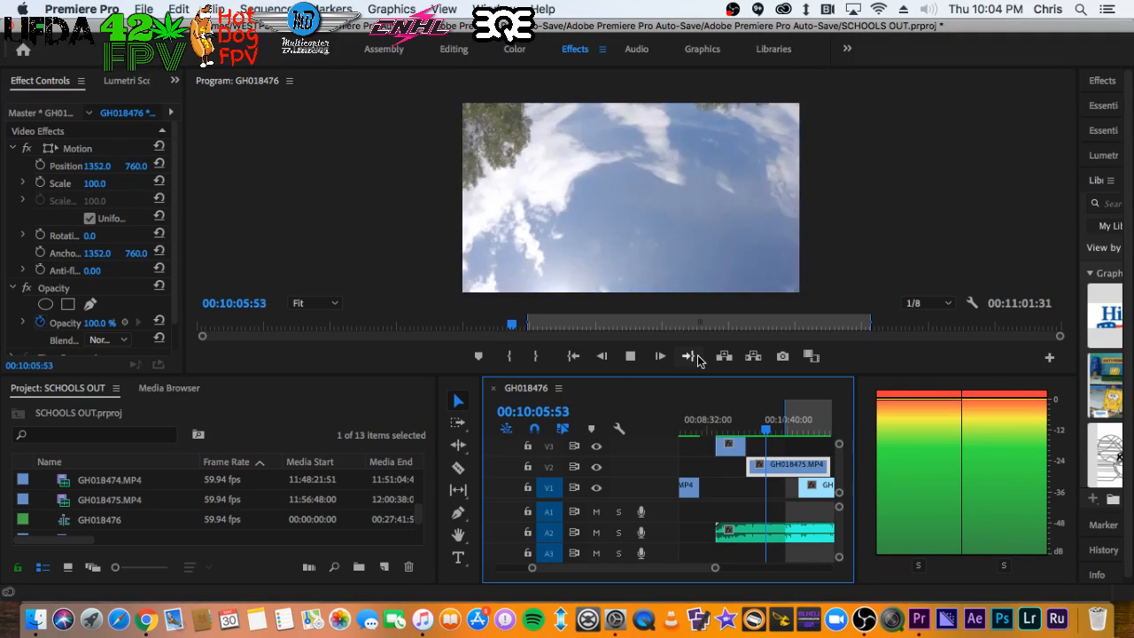
{"action": "key", "text": "space"}
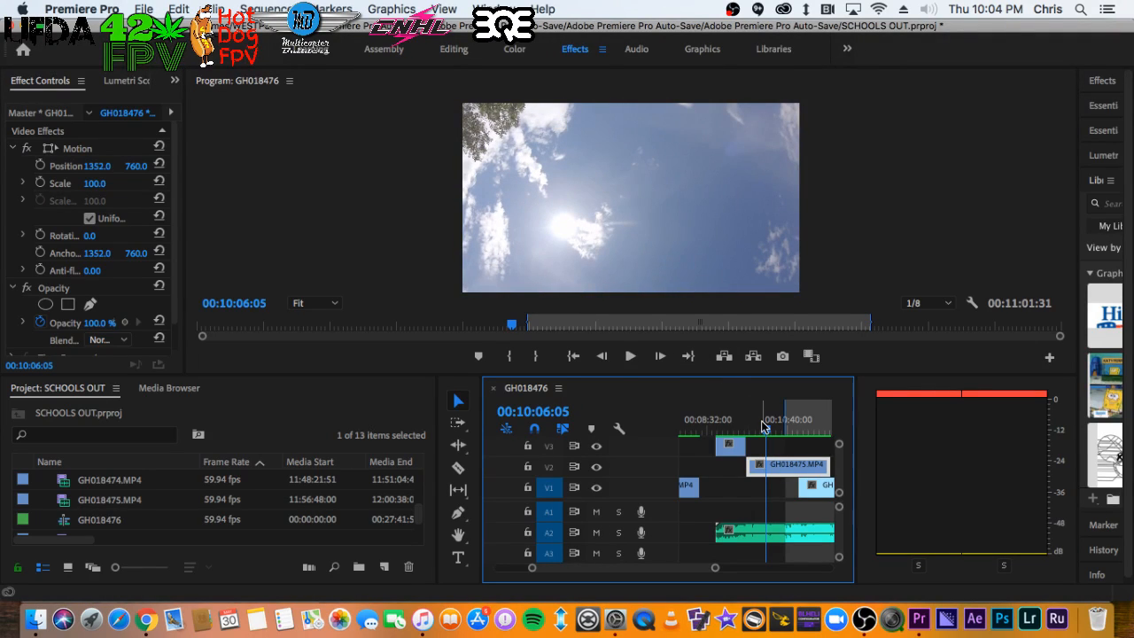
Adjust the start of GH018475.MP4 on V2 so it directly follows the GH018472.MP4 section on V3
{"action": "key", "text": "="}
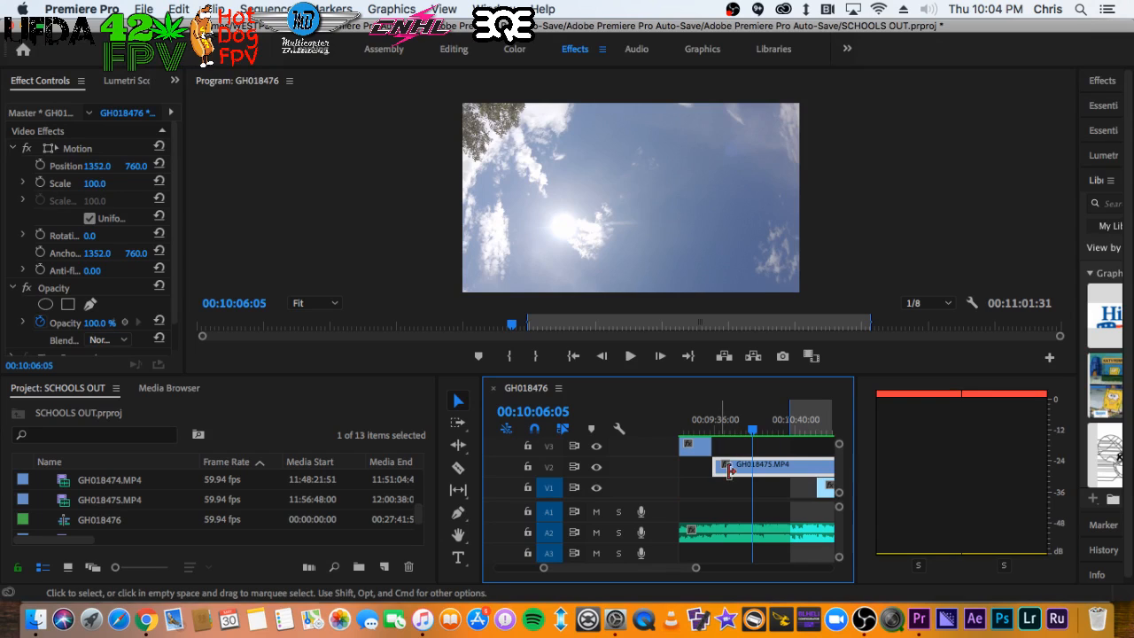
{"action": "mouse_move", "coordinate": [721, 466]}
{"action": "left_mouse_down"}
{"action": "mouse_move", "coordinate": [747, 472]}
{"action": "mouse_move", "coordinate": [728, 467]}
{"action": "left_mouse_up"}
{"action": "left_click", "coordinate": [722, 428]}
{"action": "key", "text": "="}
{"action": "left_click", "coordinate": [725, 424]}
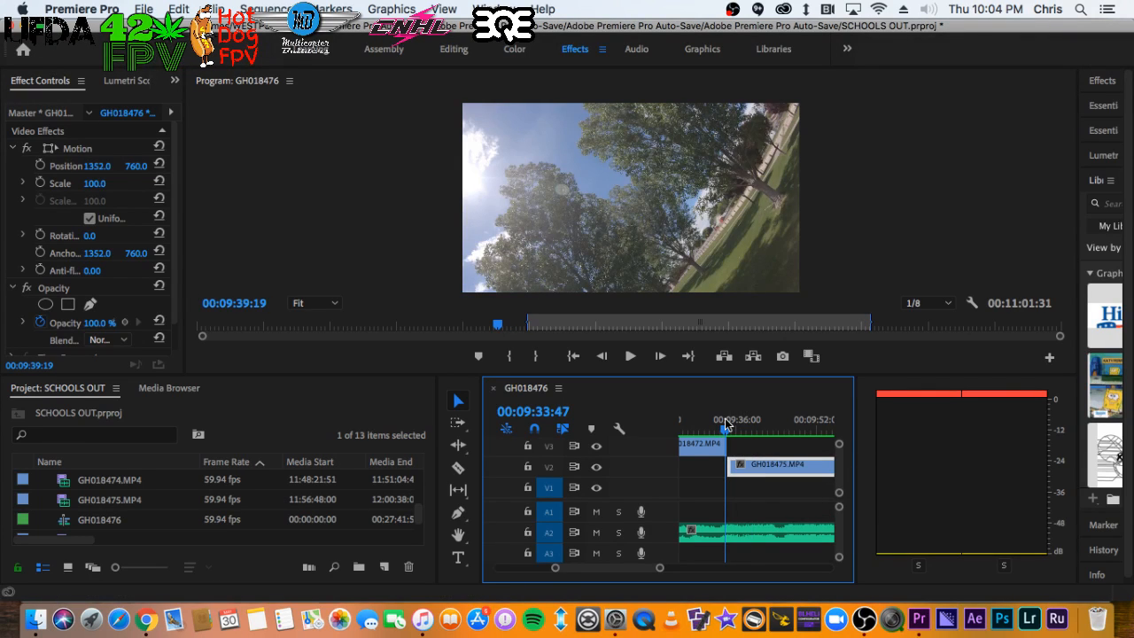
Play the transition from GH018472.MP4 into GH018475.MP4 with the song until about 00:09:57
{"action": "key", "text": "space"}
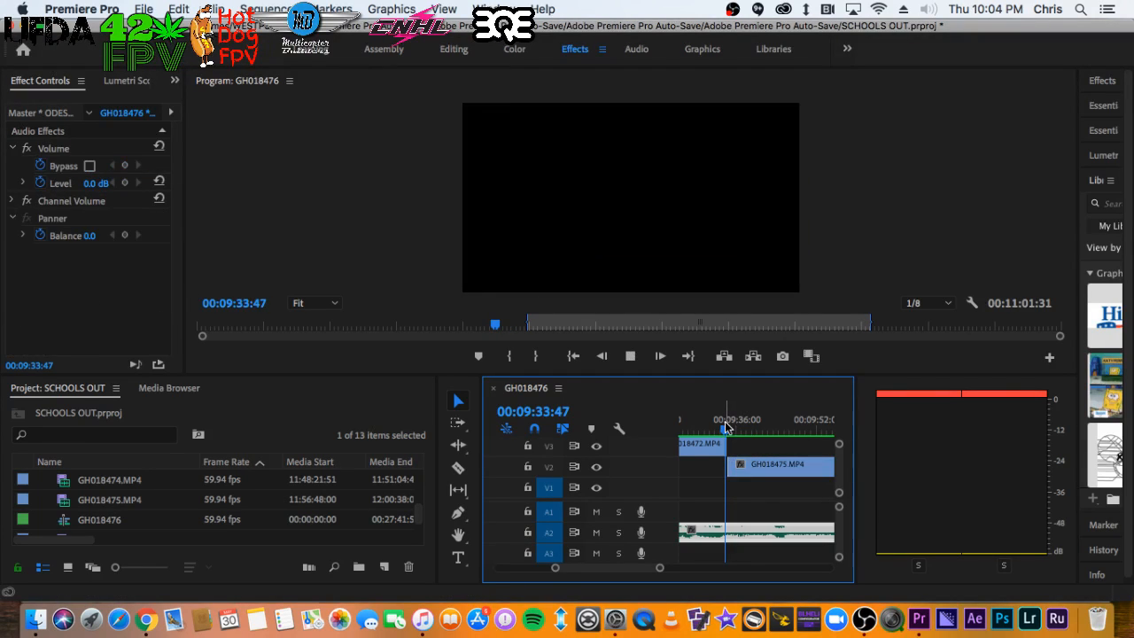
{"action": "key", "text": "space"}
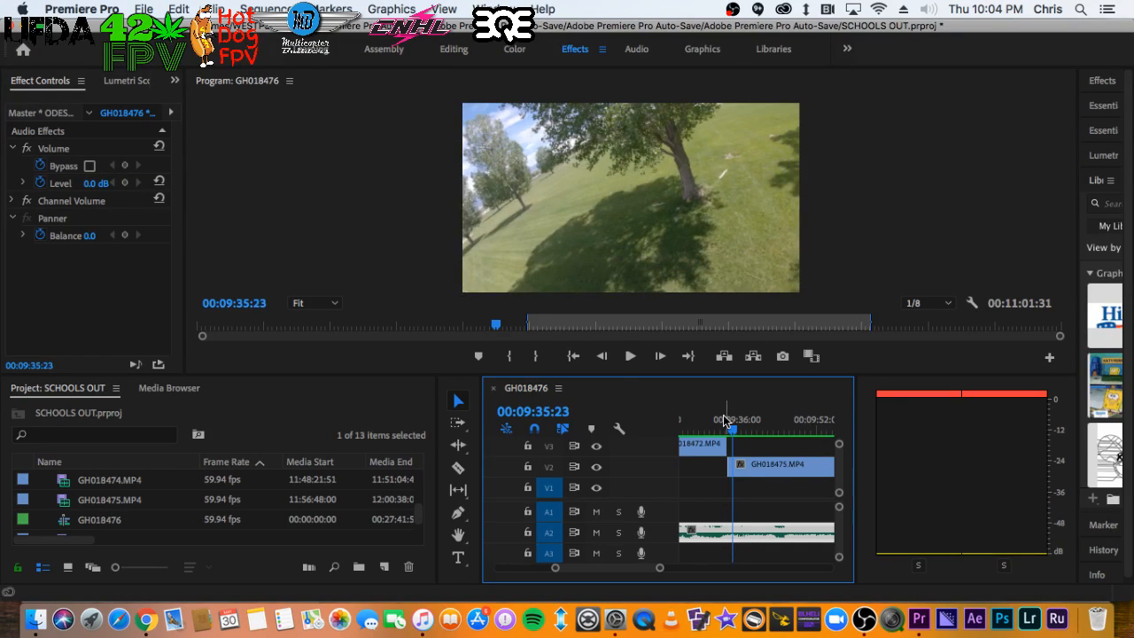
{"action": "left_click", "coordinate": [723, 414]}
{"action": "key", "text": "space"}
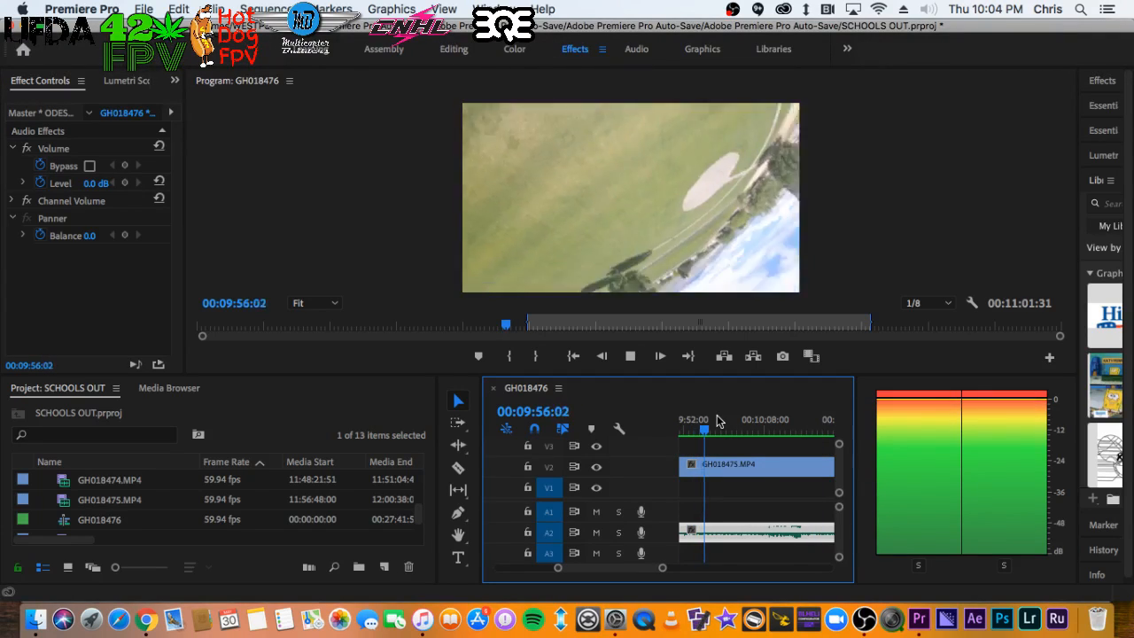
{"action": "key", "text": "space"}
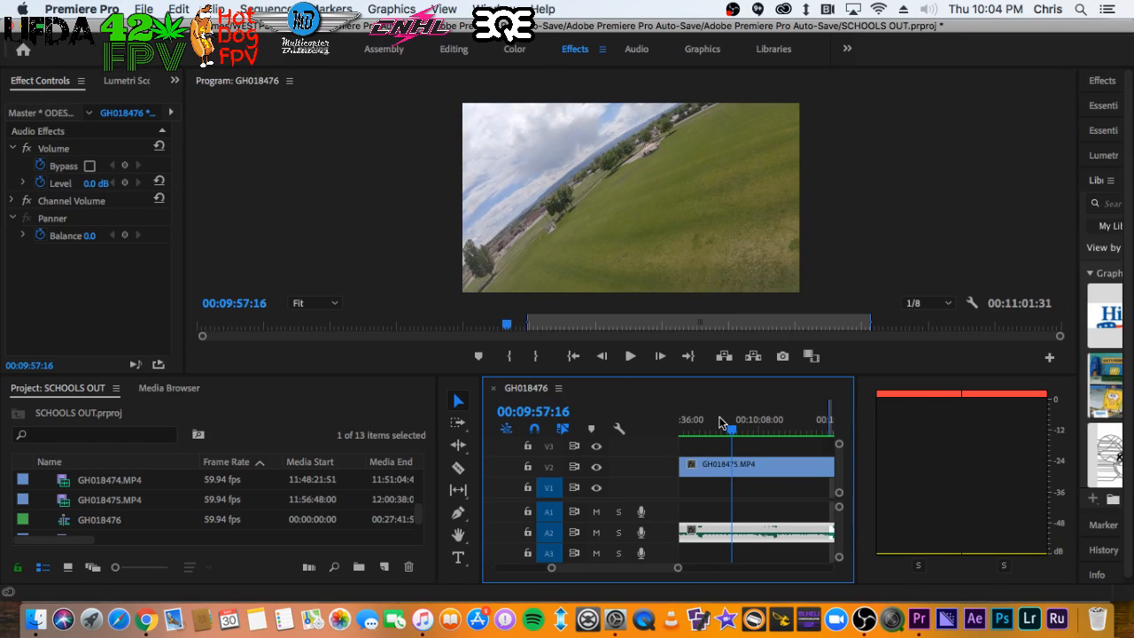
Replay the cut from GH018472.MP4 on V3 into GH018475.MP4 on V2 and the opening of GH018475.MP4 with the song
{"action": "key", "text": "minus"}
{"action": "left_click", "coordinate": [715, 426]}
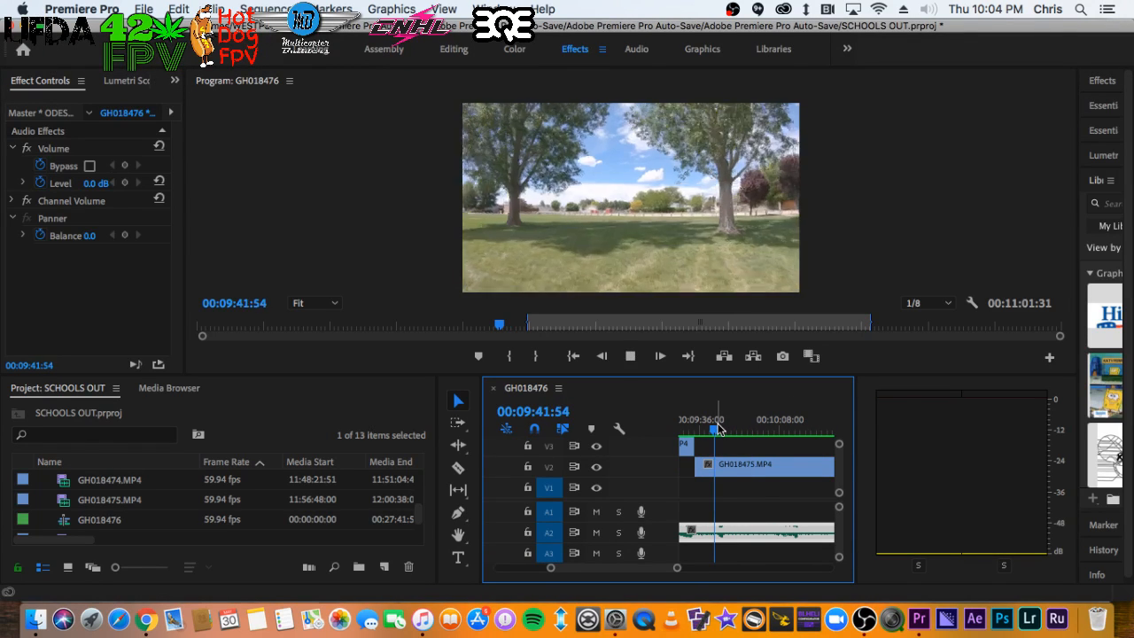
{"action": "key", "text": "space"}
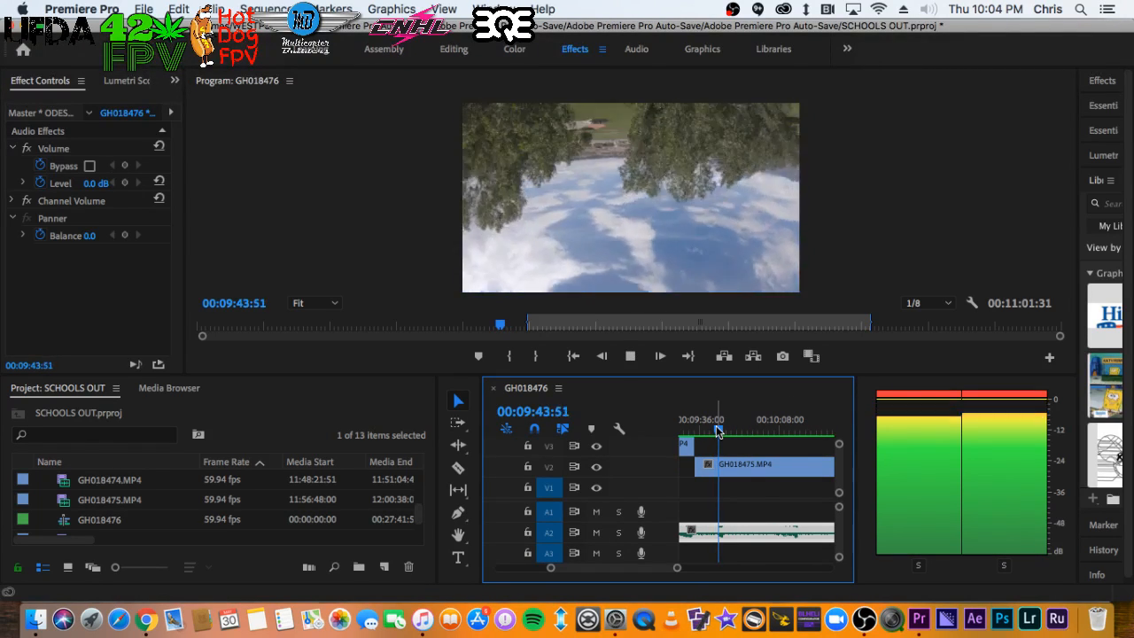
{"action": "key", "text": "space"}
{"action": "left_click", "coordinate": [697, 424]}
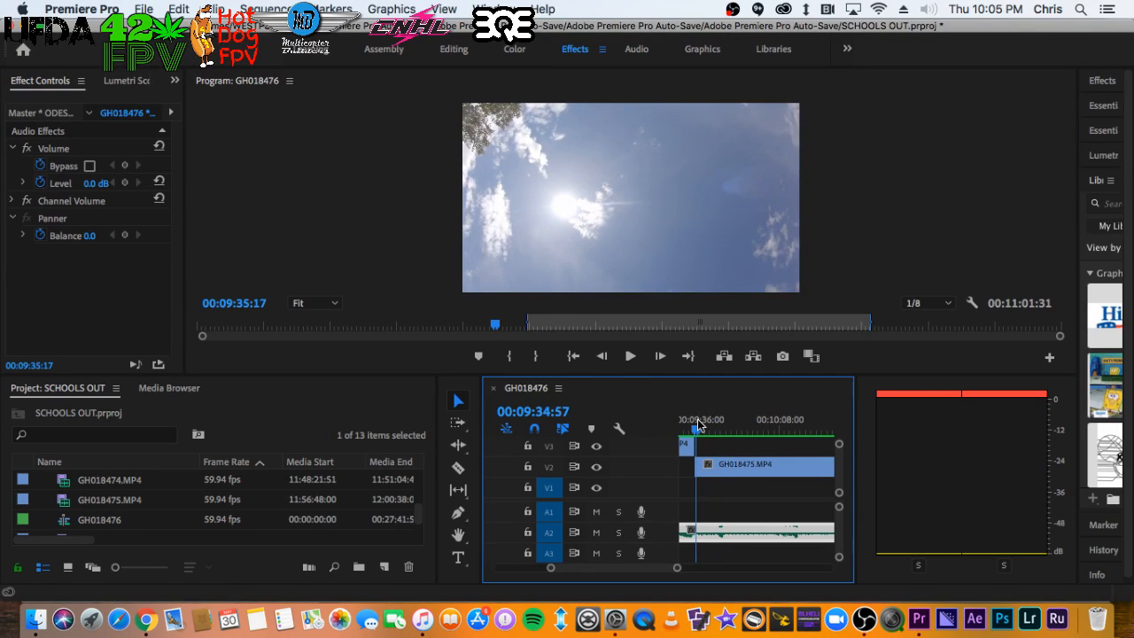
{"action": "key", "text": "space"}
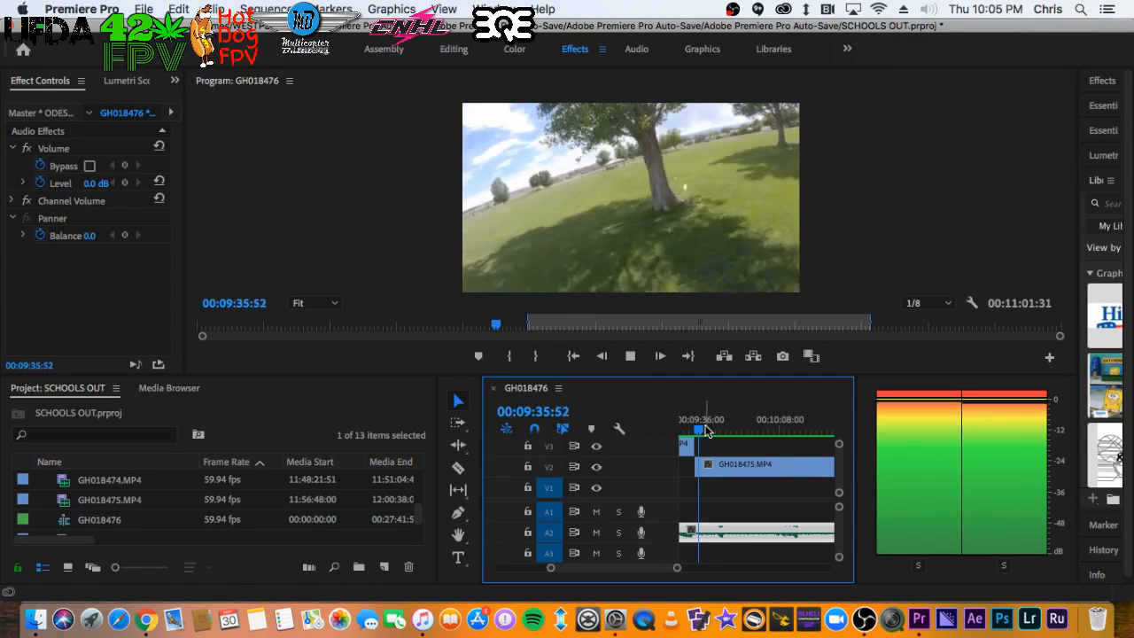
{"action": "left_click", "coordinate": [688, 420]}
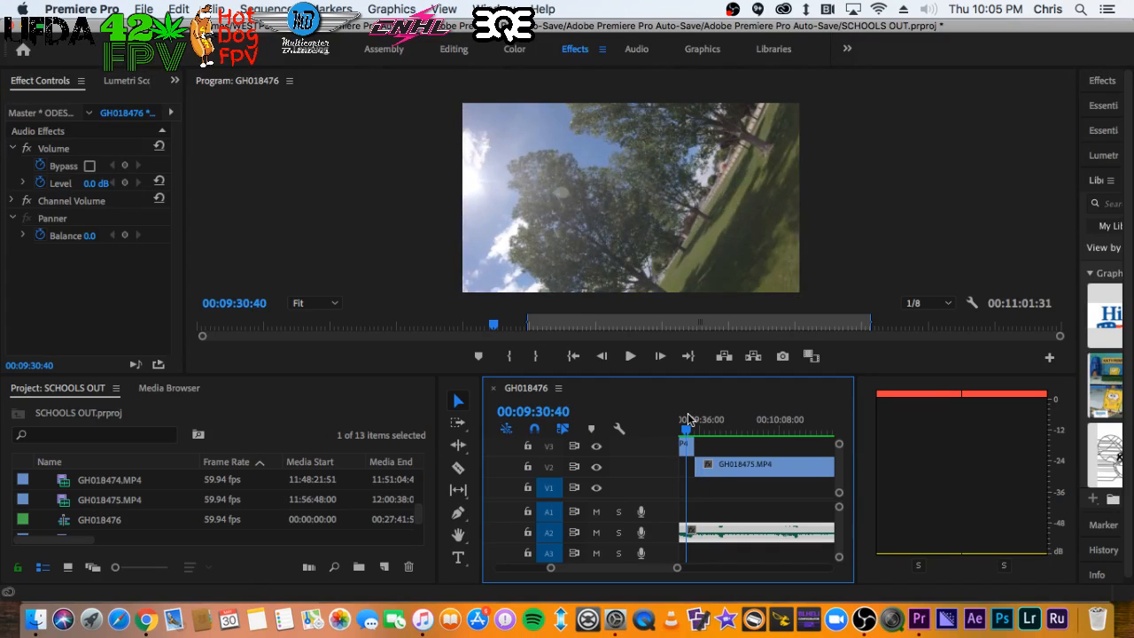
{"action": "key", "text": "space"}
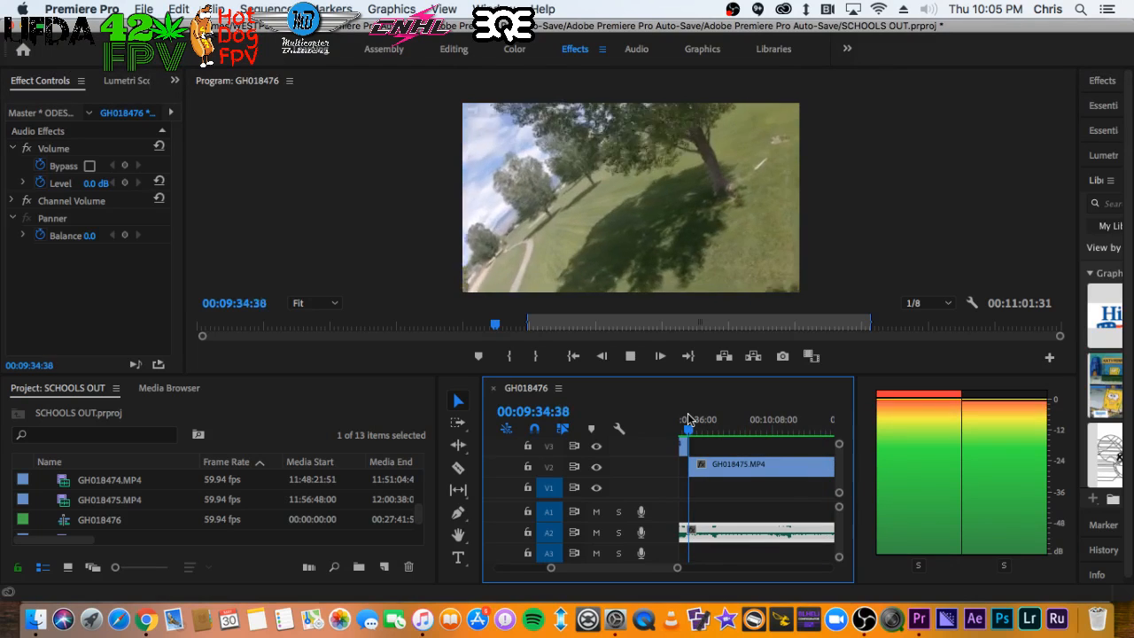
{"action": "key", "text": "space"}
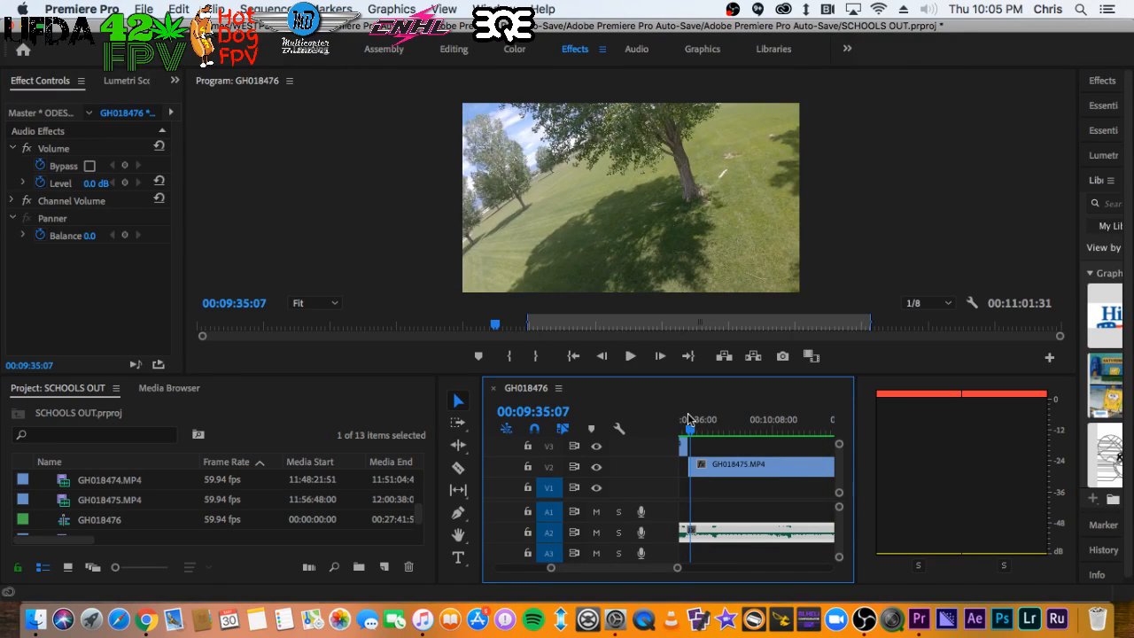
{"action": "key", "text": "space"}
{"action": "key", "text": "space"}
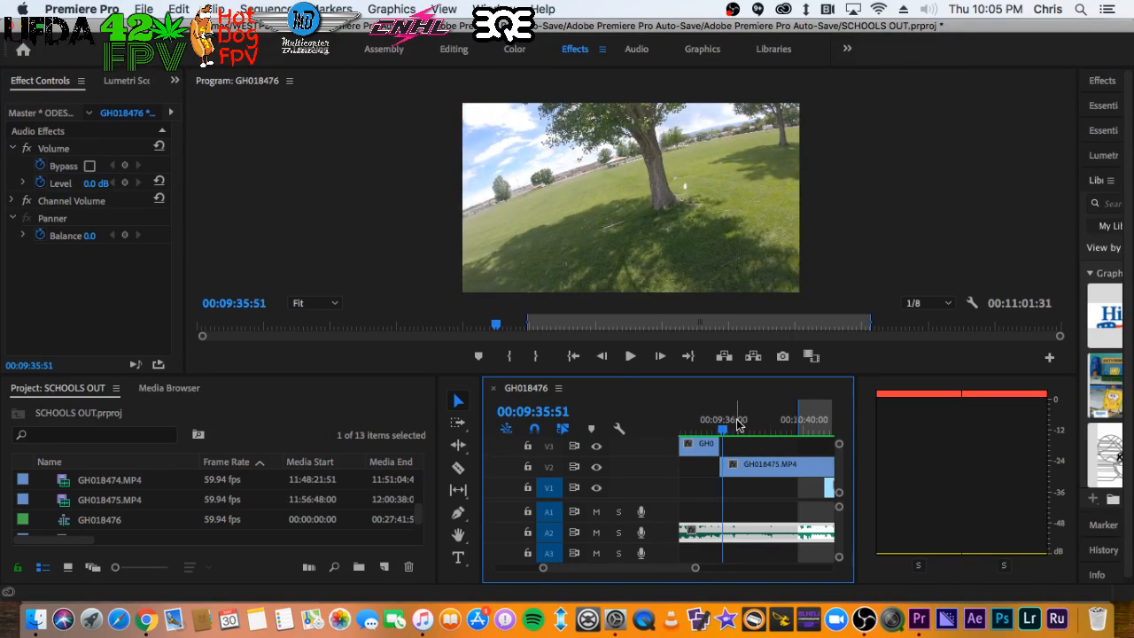
Play the end of the GH018472.MP4 section with the song from about 00:09:20 across the cut into GH018475.MP4
{"action": "left_click", "coordinate": [737, 425]}
{"action": "left_click", "coordinate": [703, 409]}
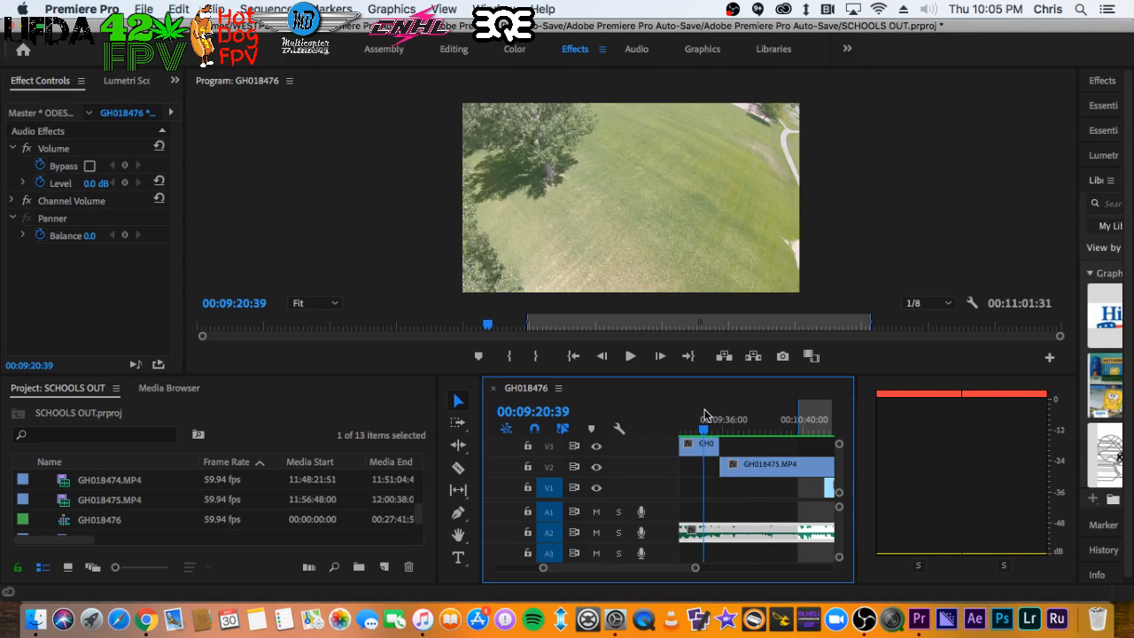
{"action": "key", "text": "space"}
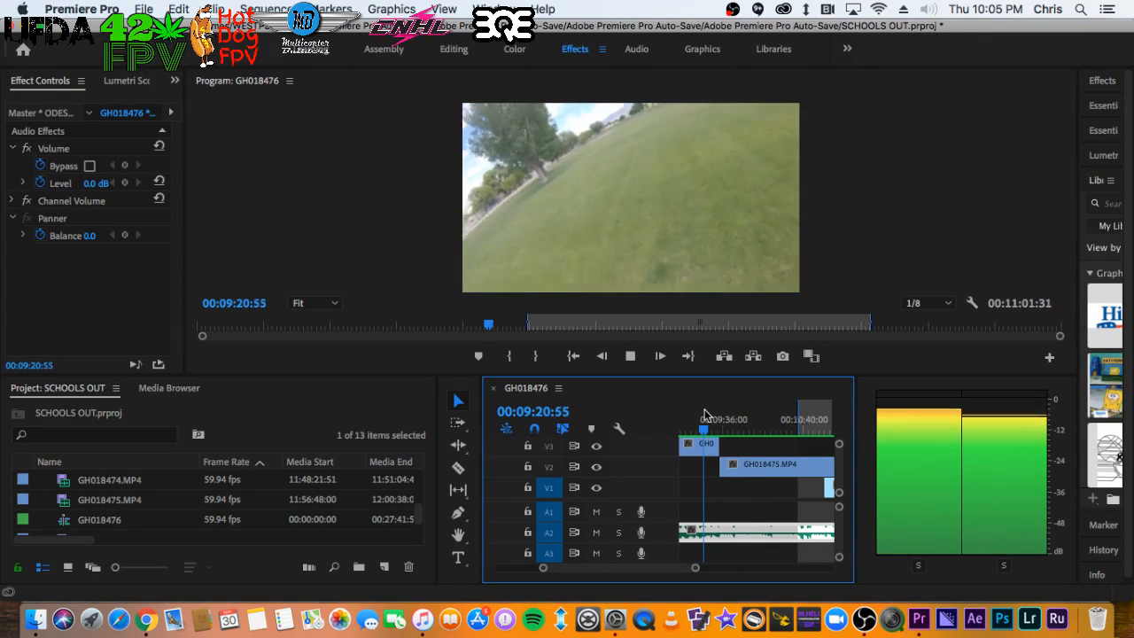
{"action": "left_click", "coordinate": [714, 420]}
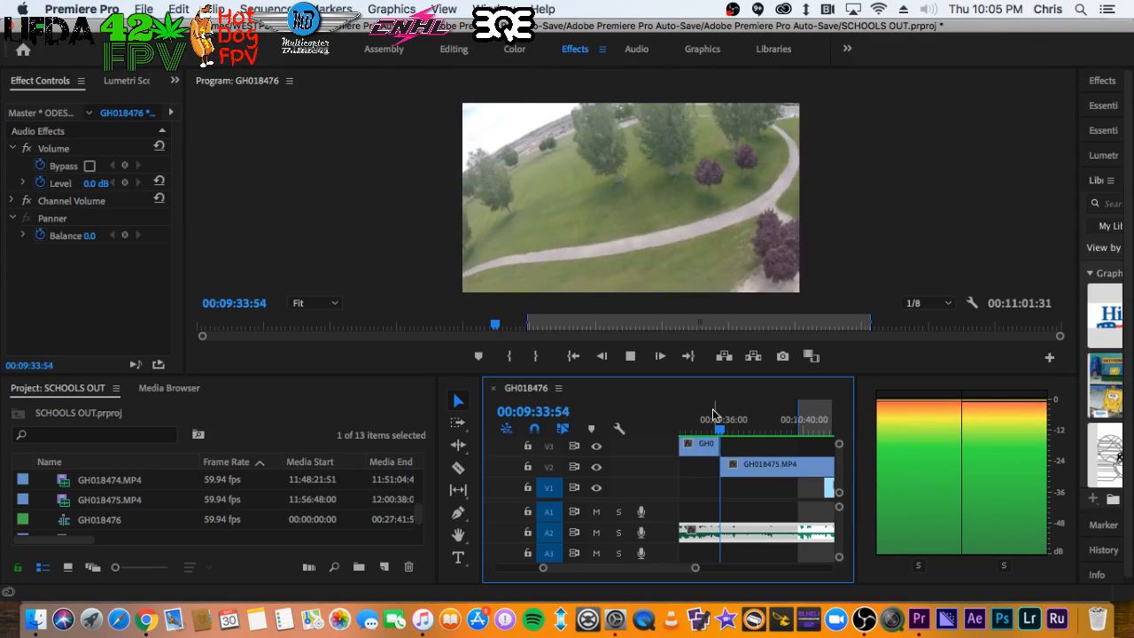
{"action": "key", "text": "space"}
Audition GH018475.MP4 around 00:10:02 for a new starting point and trim the clip's start on V2 to shortly before 00:09:58
{"action": "key", "text": "minus"}
{"action": "left_click", "coordinate": [757, 423]}
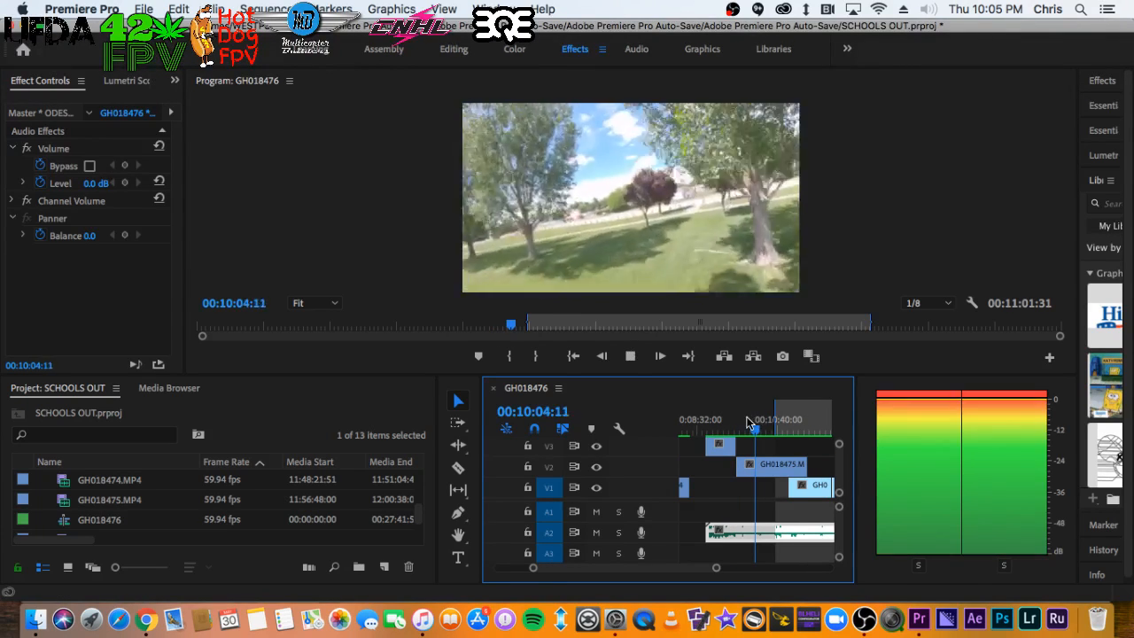
{"action": "left_click", "coordinate": [751, 423]}
{"action": "key", "text": "space"}
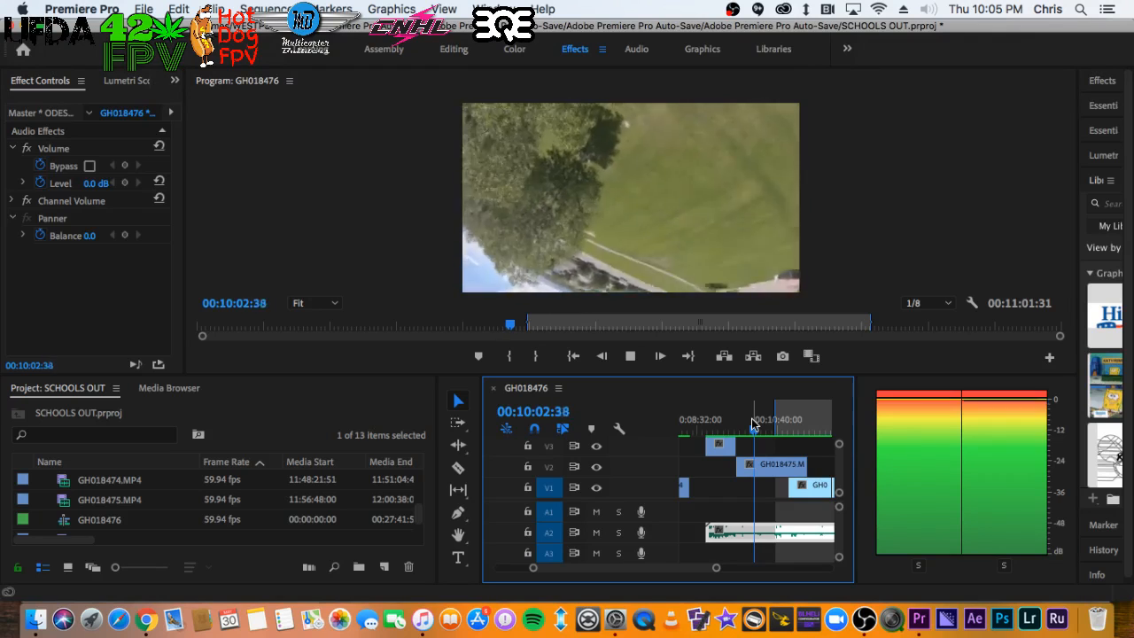
{"action": "key", "text": "space"}
{"action": "key", "text": "equal"}
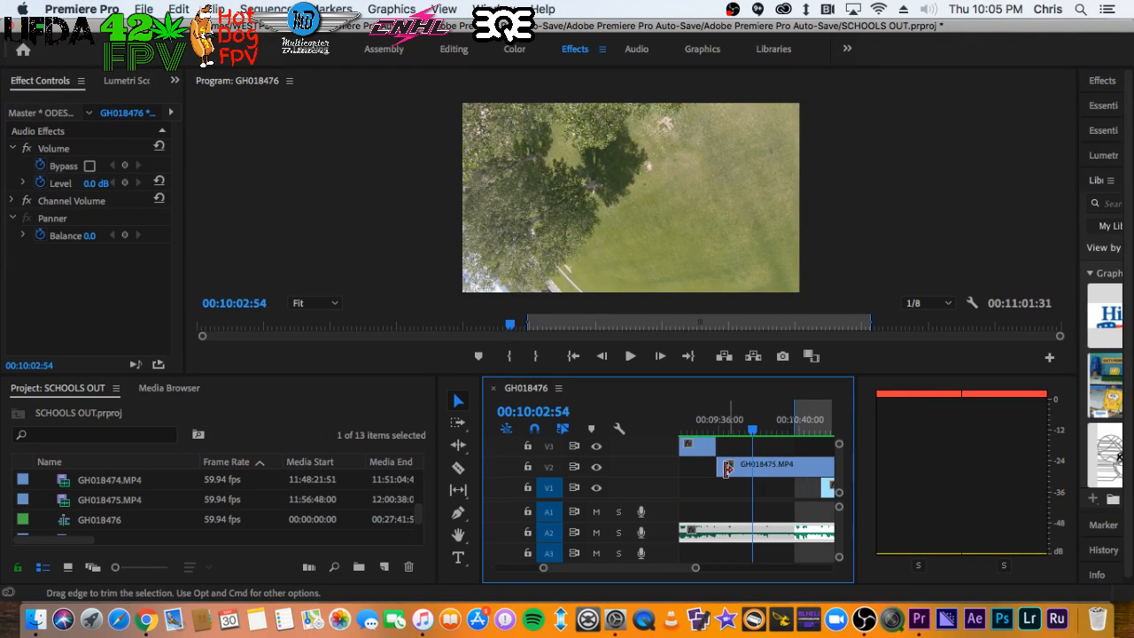
{"action": "left_click_drag", "start_coordinate": [725, 466], "coordinate": [748, 432]}
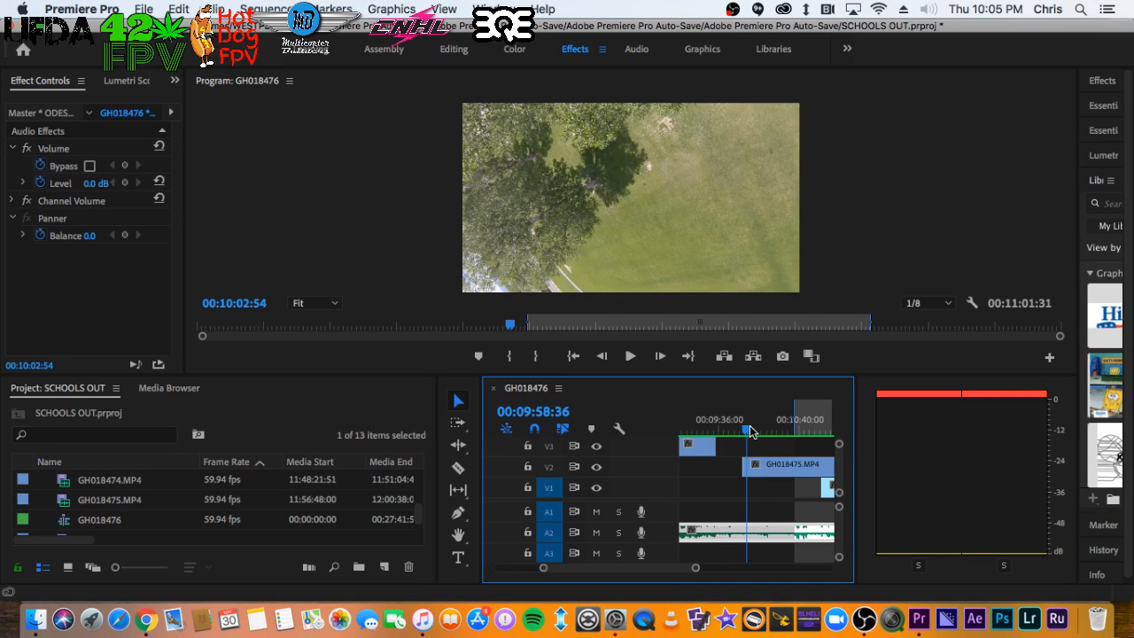
Move the trimmed GH018475.MP4 earlier on V2 so it starts directly after the GH018472.MP4 section on V3
{"action": "key", "text": "equal"}
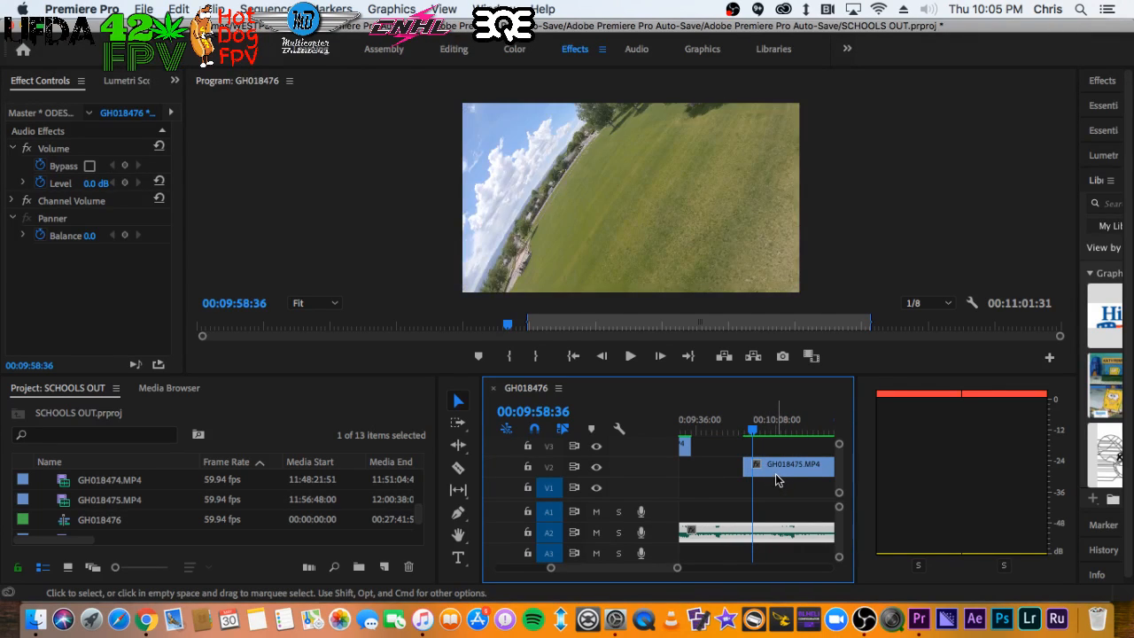
{"action": "left_click_drag", "start_coordinate": [776, 480], "coordinate": [754, 478]}
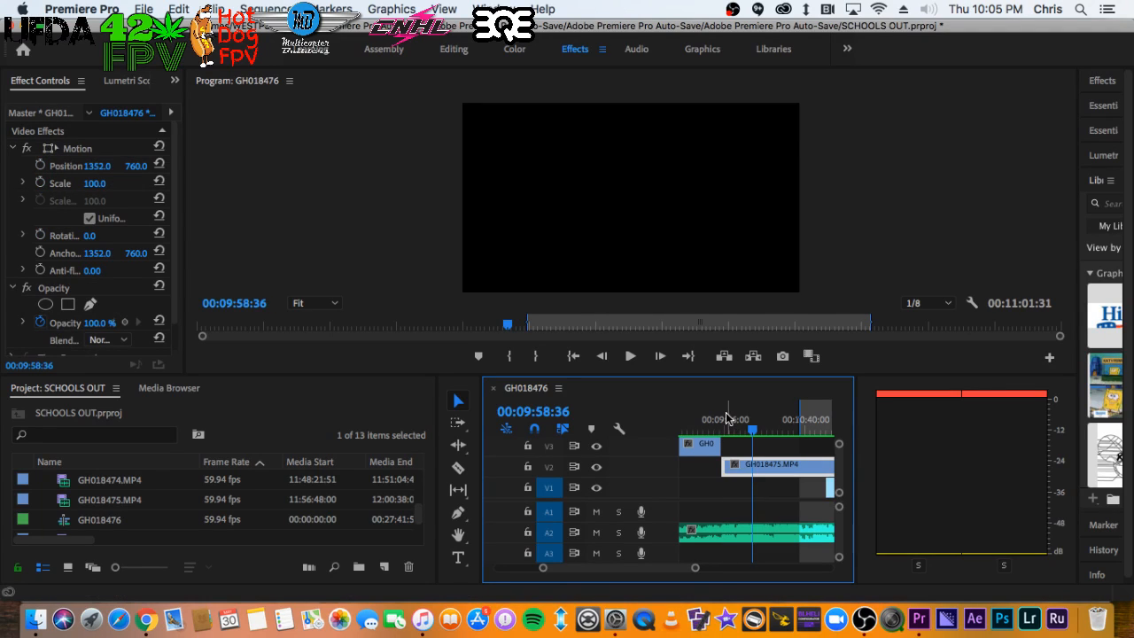
{"action": "left_click", "coordinate": [725, 418]}
{"action": "key", "text": "="}
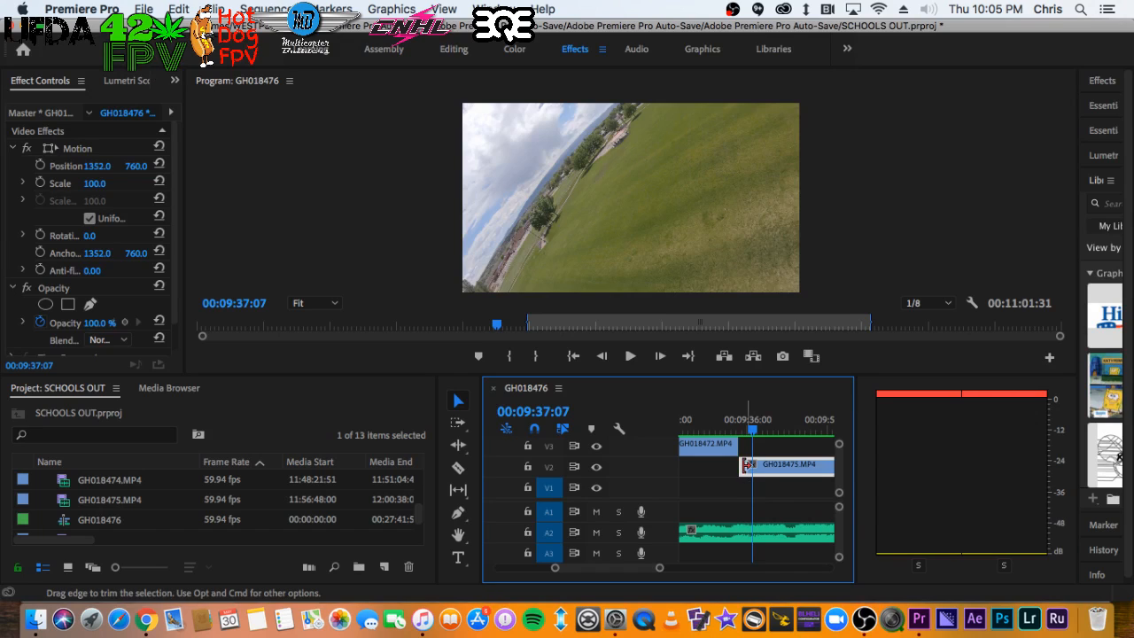
{"action": "left_click_drag", "start_coordinate": [749, 472], "coordinate": [750, 469]}
Play the new opening of GH018475.MP4 with the song between the cut and about 00:09:39
{"action": "left_click_drag", "start_coordinate": [744, 419], "coordinate": [736, 409]}
{"action": "key", "text": "space"}
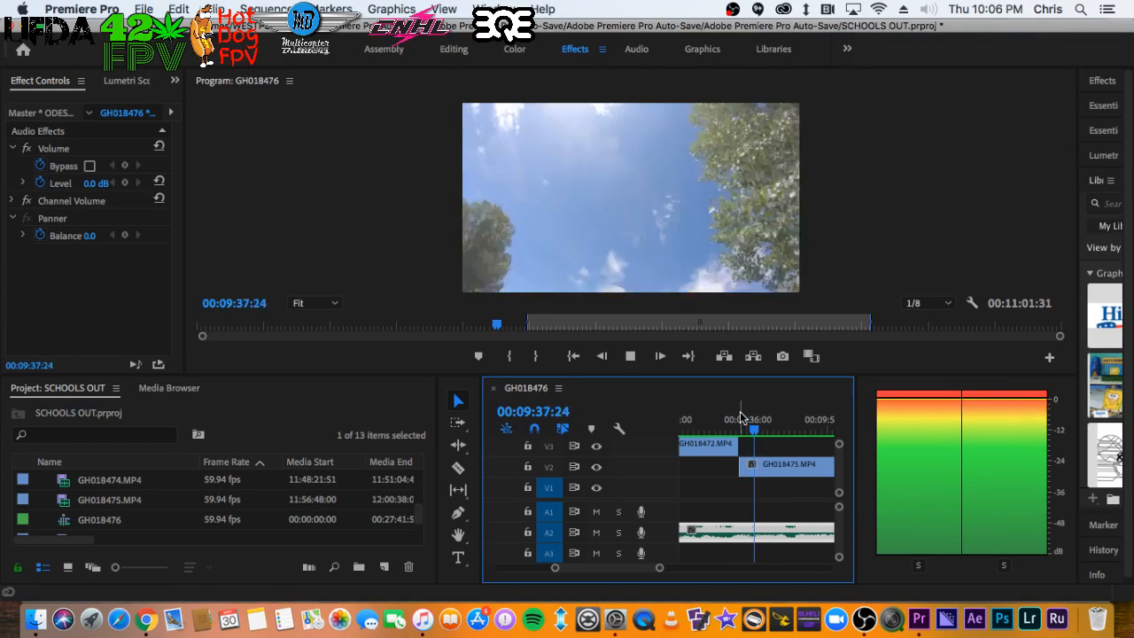
{"action": "key", "text": "space"}
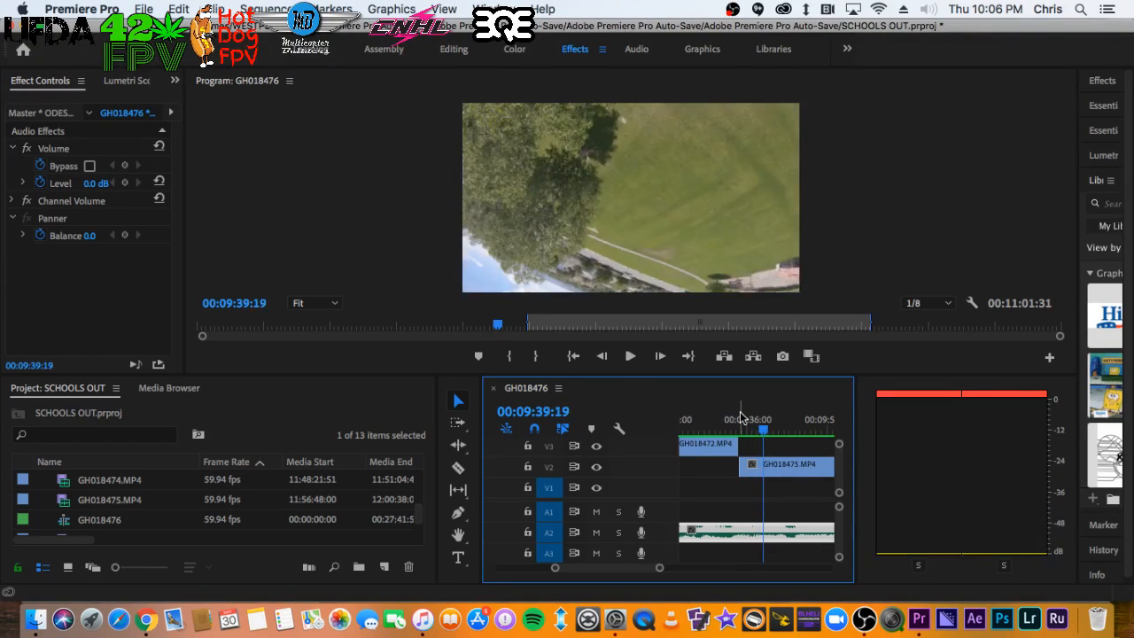
{"action": "left_click", "coordinate": [753, 412]}
{"action": "key", "text": "space"}
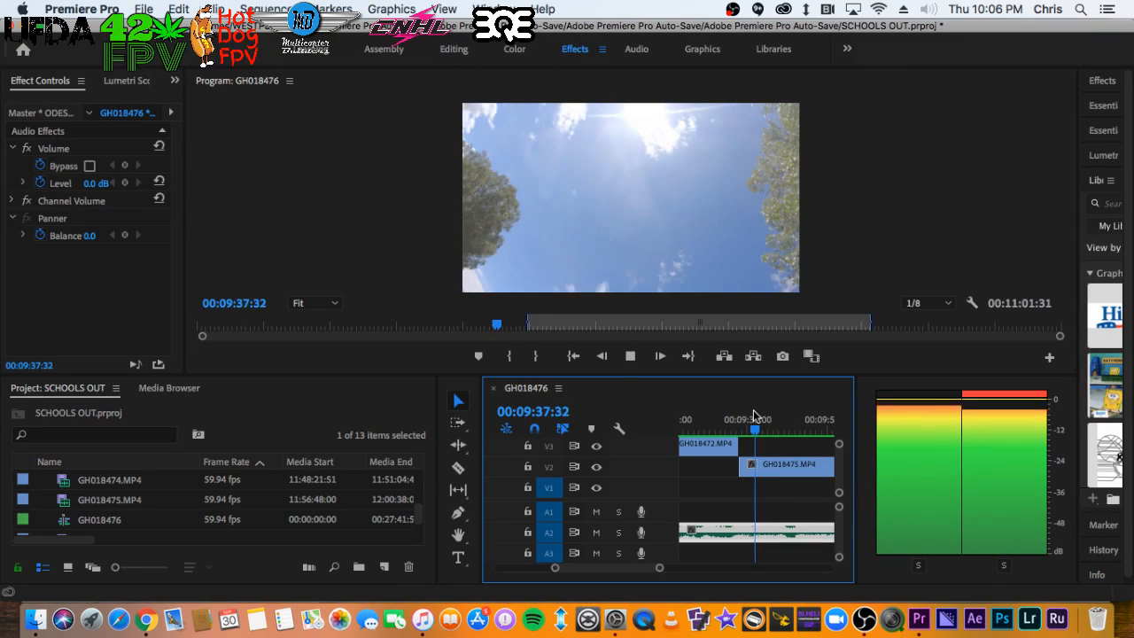
{"action": "key", "text": "space"}
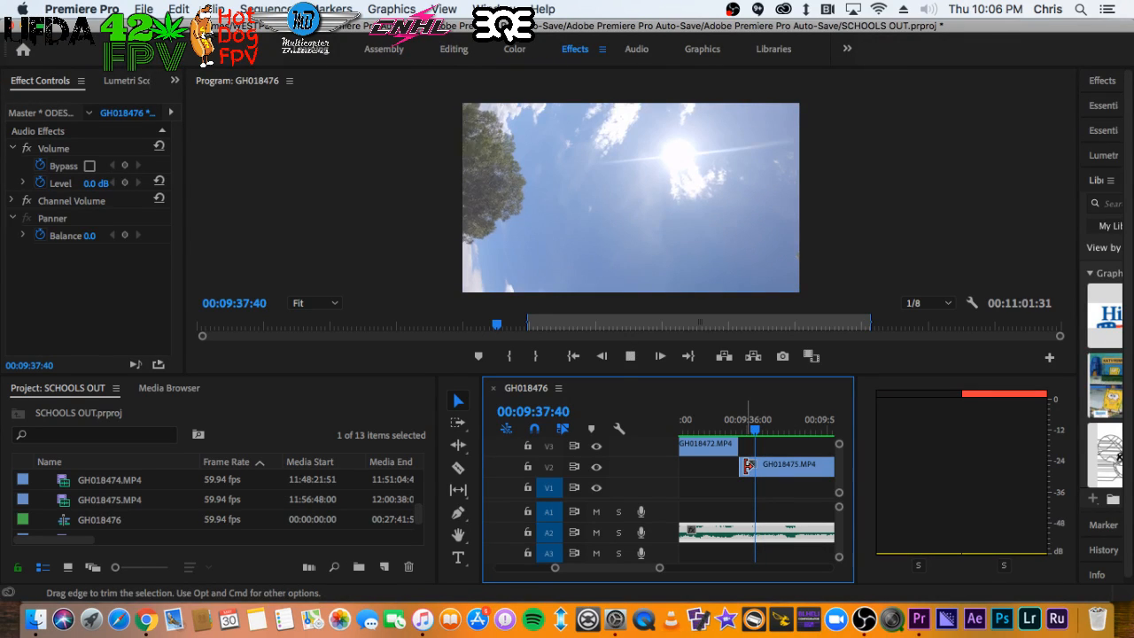
{"action": "key", "text": "space"}
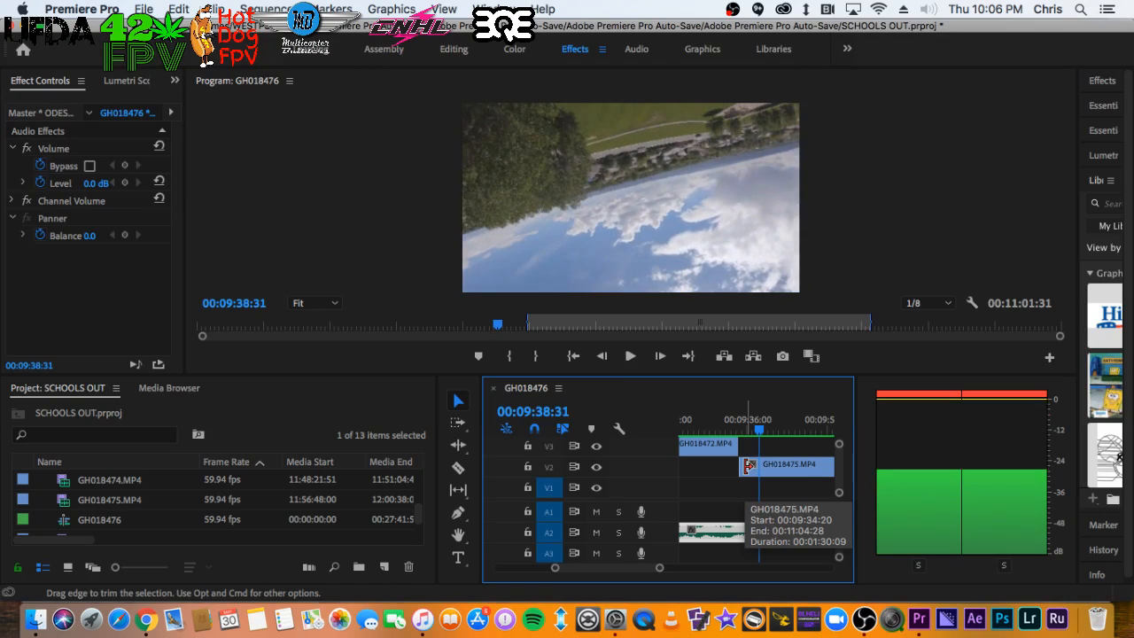
Trim more off the start of GH018475.MP4 and place it back against the end of the GH018472.MP4 section
{"action": "mouse_move", "coordinate": [748, 467]}
{"action": "left_mouse_down"}
{"action": "mouse_move", "coordinate": [779, 472]}
{"action": "mouse_move", "coordinate": [739, 467]}
{"action": "left_mouse_up"}
{"action": "left_click", "coordinate": [778, 472]}
{"action": "left_click", "coordinate": [738, 423]}
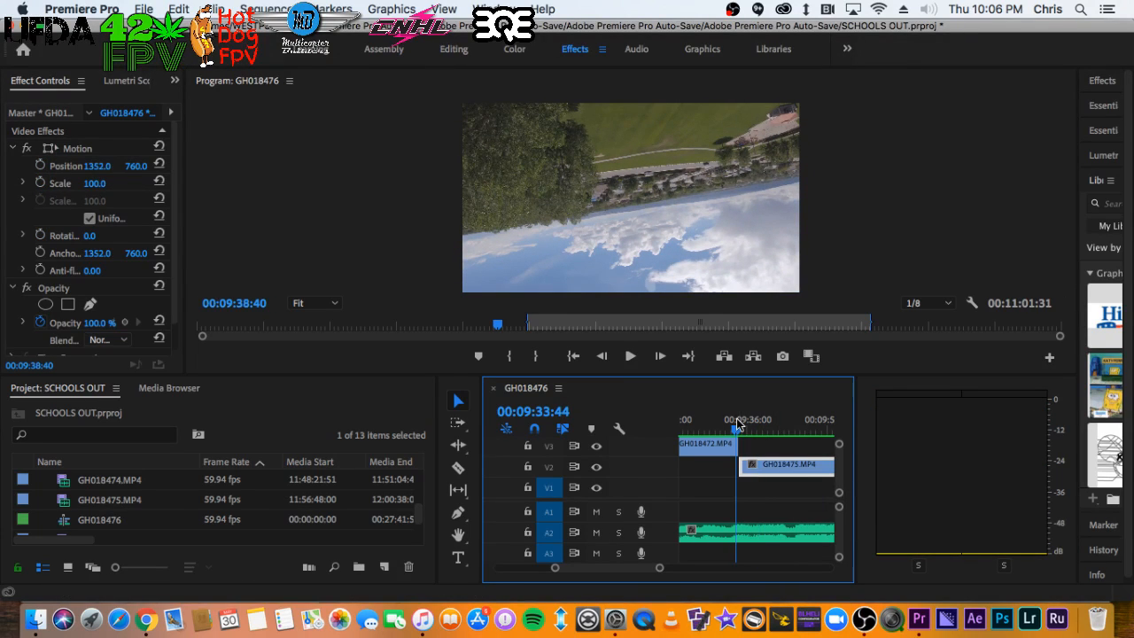
Play the tightened transition from GH018472.MP4 into GH018475.MP4 with the song until about 00:09:46
{"action": "key", "text": "space"}
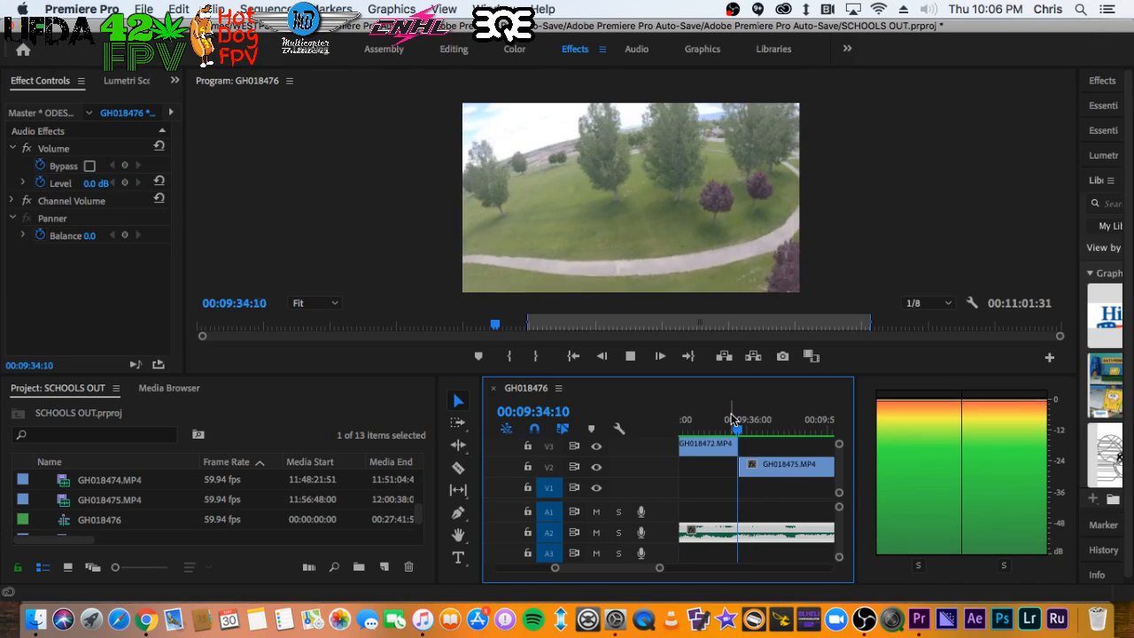
{"action": "left_click", "coordinate": [728, 416]}
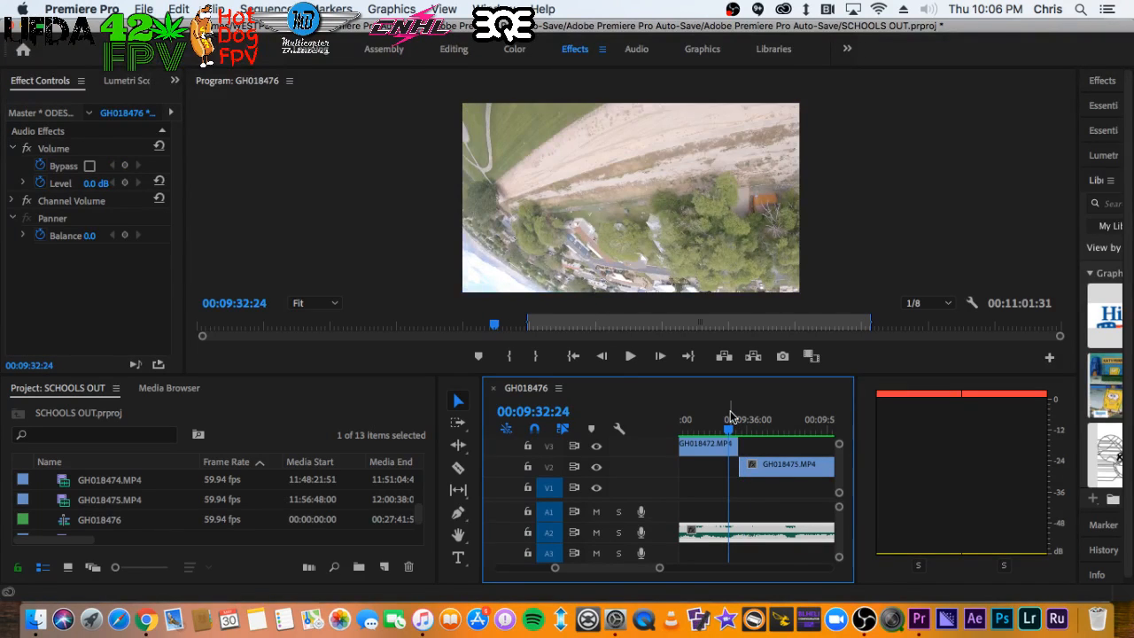
{"action": "key", "text": "space"}
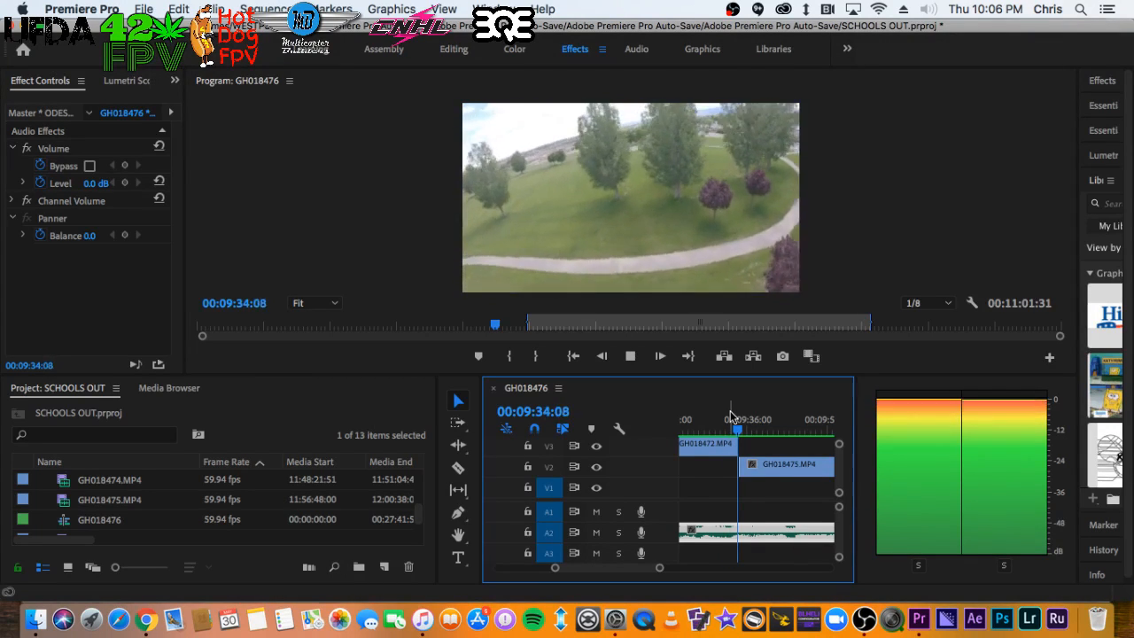
{"action": "left_click", "coordinate": [742, 418]}
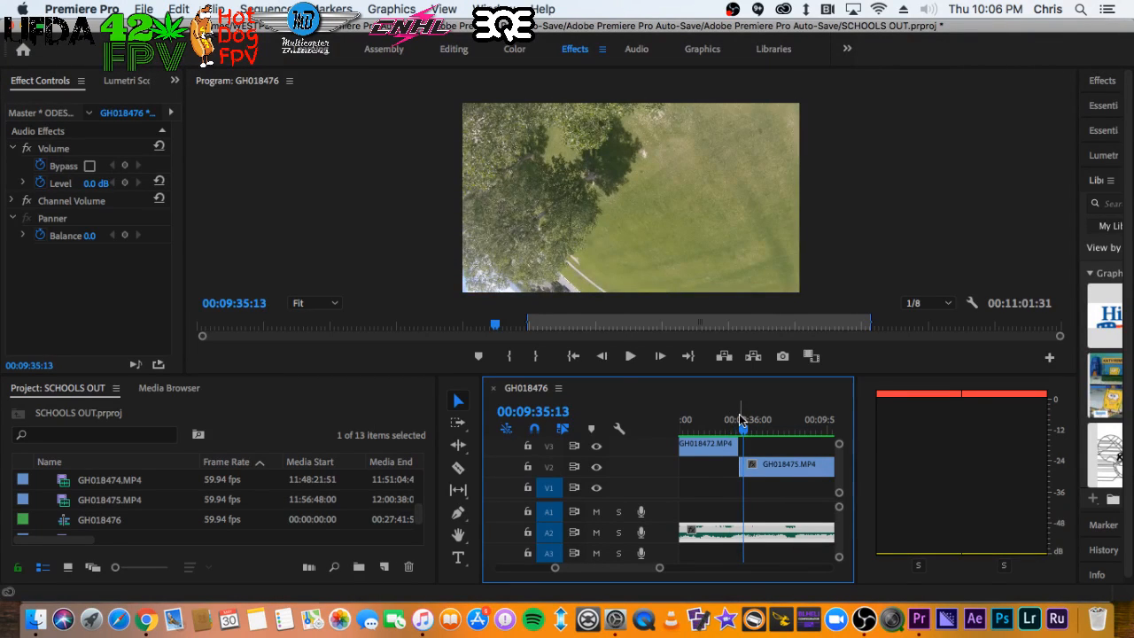
{"action": "left_click_drag", "start_coordinate": [741, 418], "coordinate": [712, 425]}
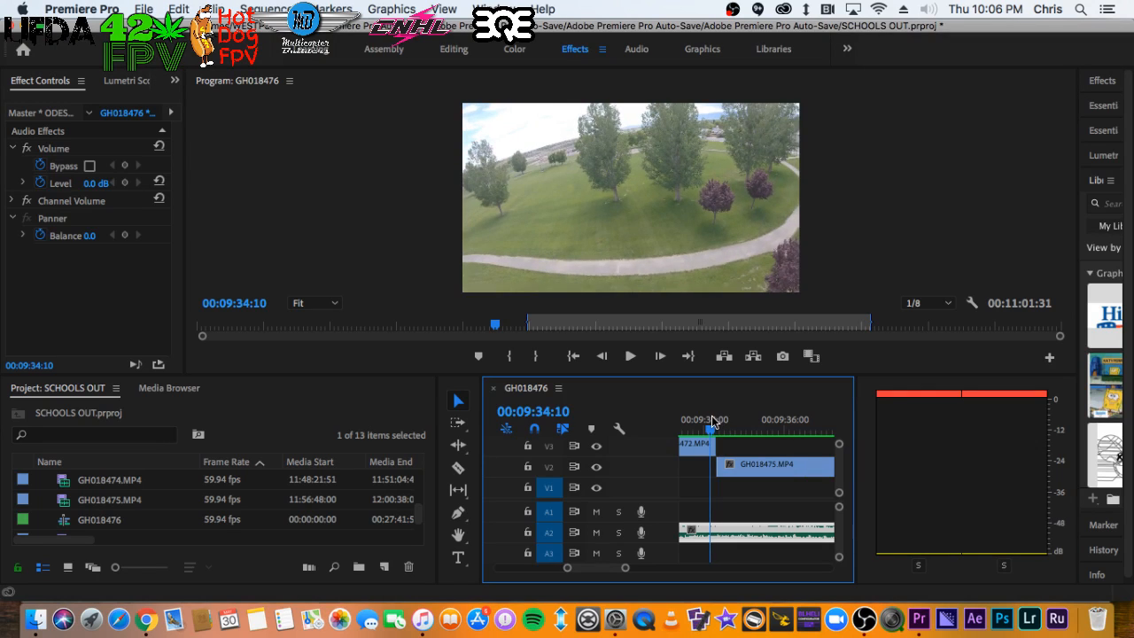
{"action": "key", "text": "space"}
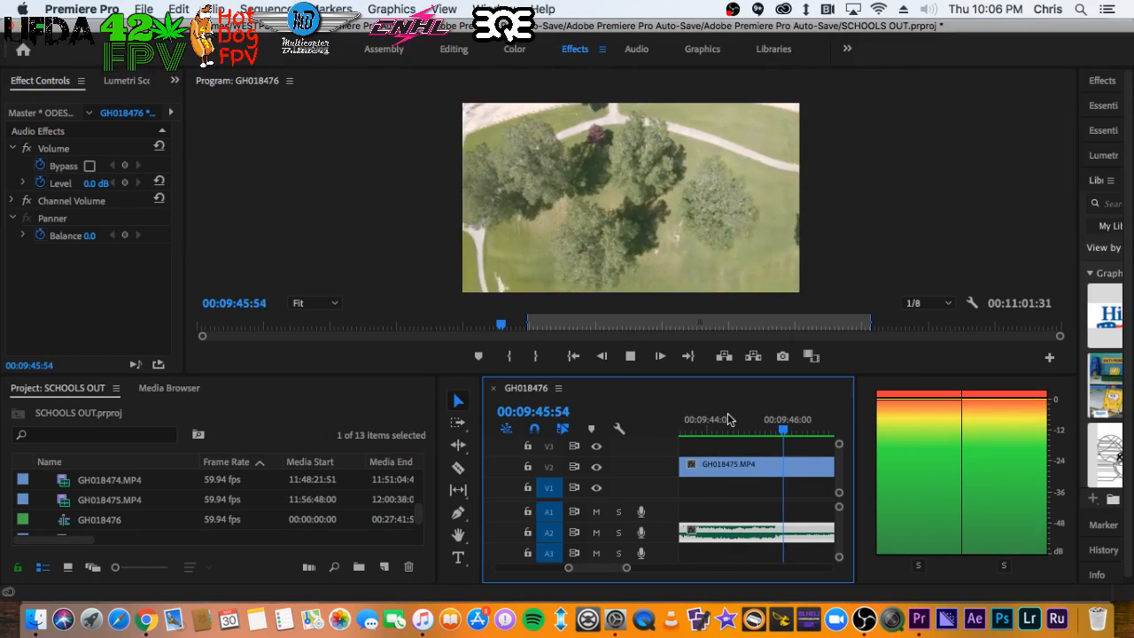
{"action": "key", "text": "space"}
Replay GH018475.MP4 with the song between about 00:09:42 and 00:09:44 to examine how the footage matches the music
{"action": "left_click", "coordinate": [722, 426]}
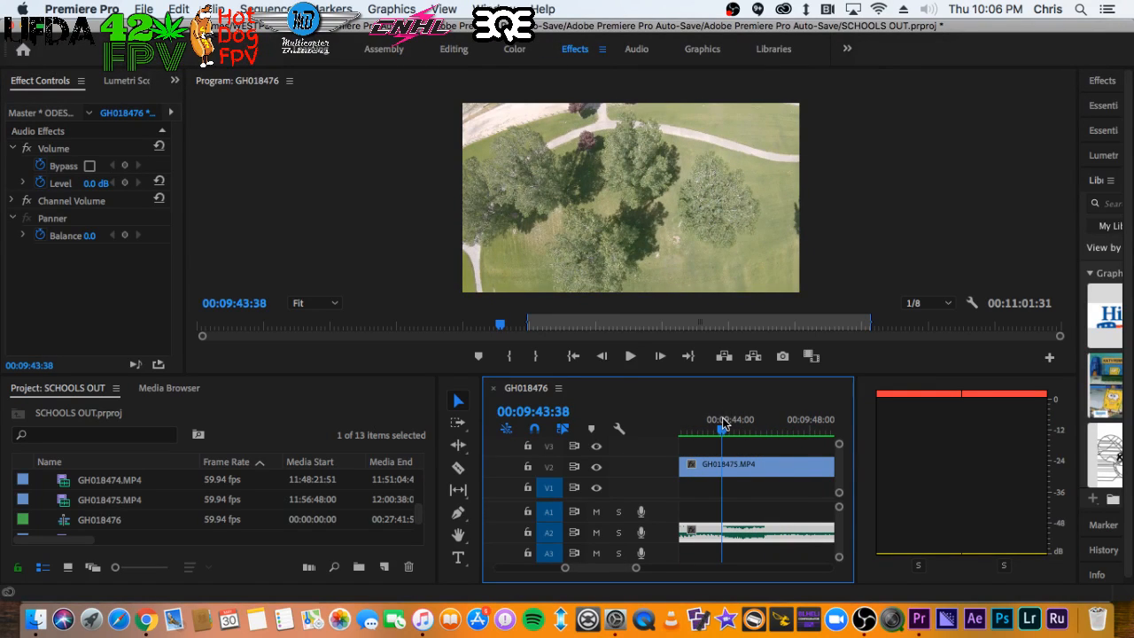
{"action": "left_click", "coordinate": [708, 425]}
{"action": "key", "text": "space"}
{"action": "key", "text": "space"}
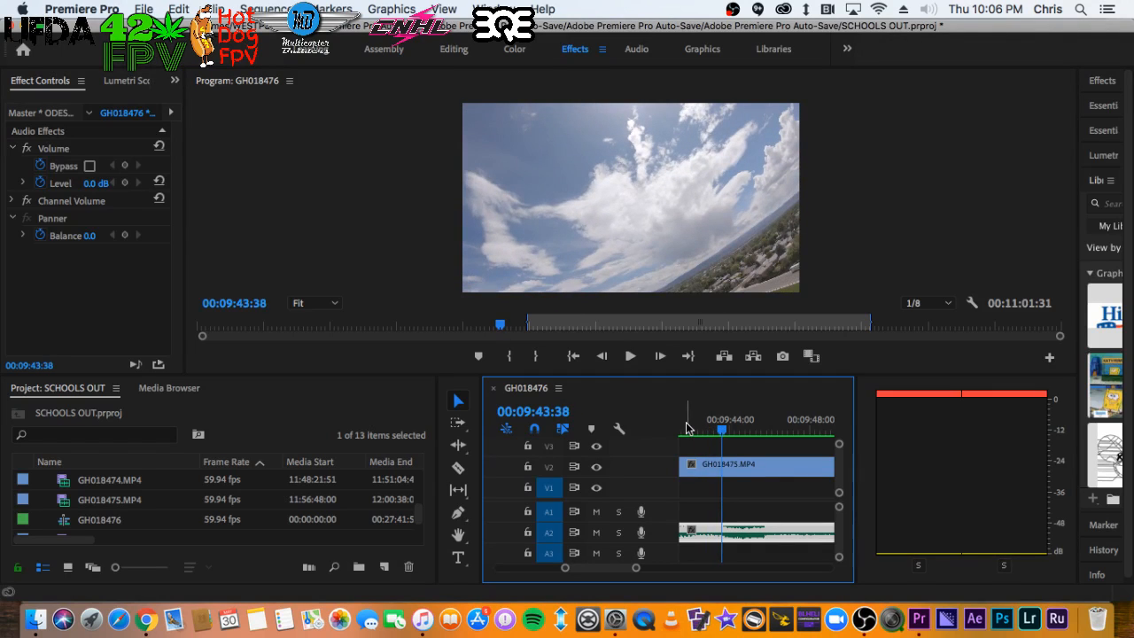
{"action": "left_click", "coordinate": [686, 428]}
{"action": "key", "text": "space"}
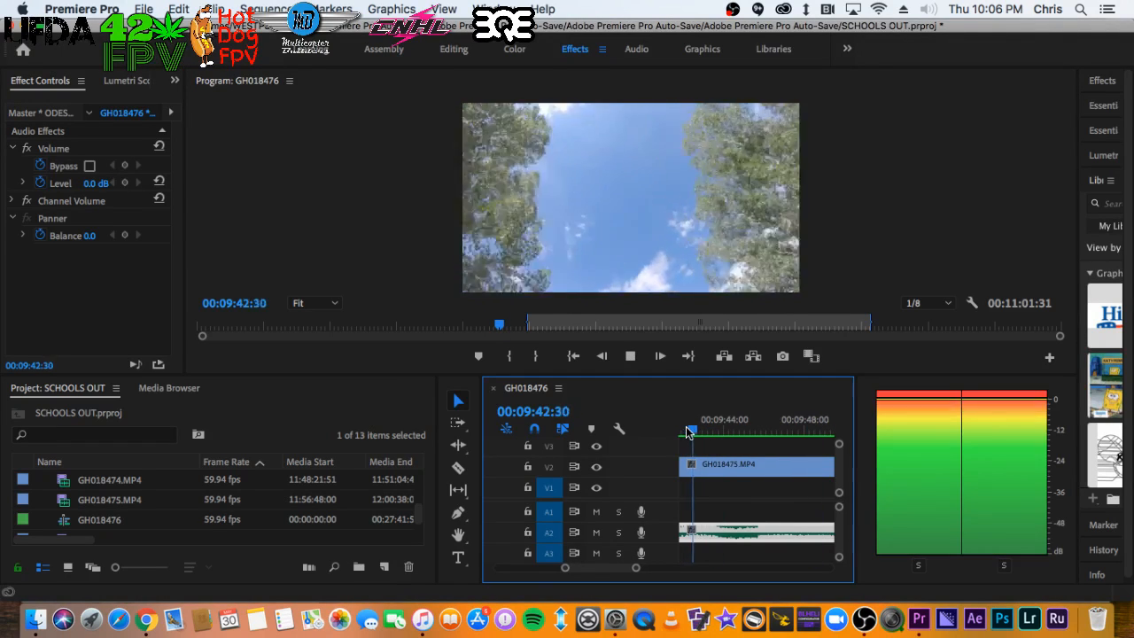
{"action": "key", "text": "space"}
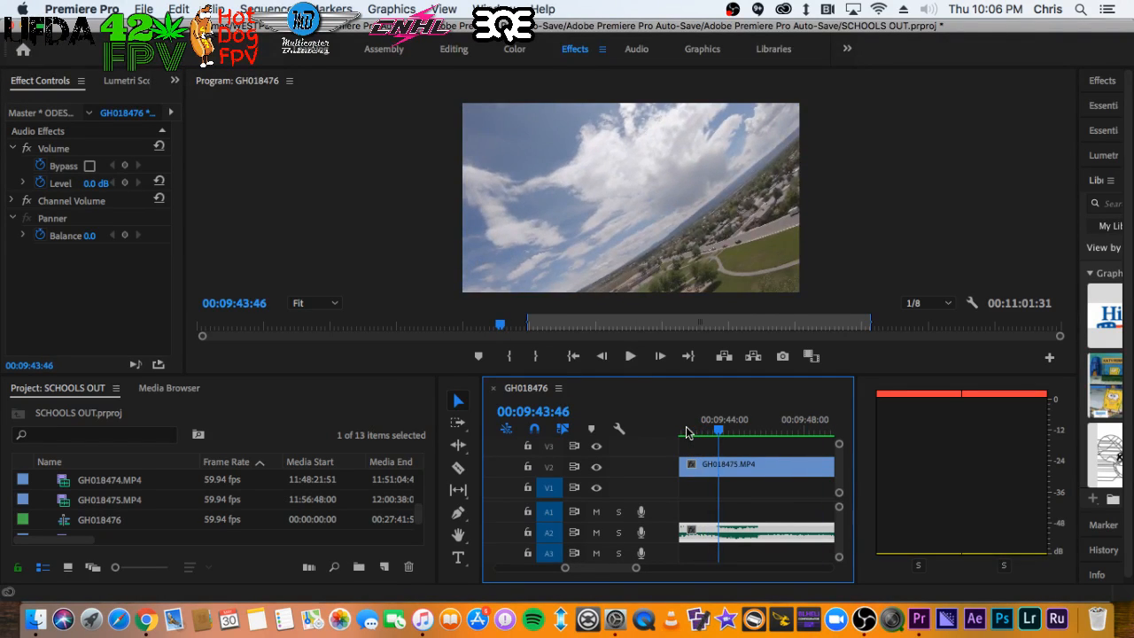
{"action": "left_click", "coordinate": [686, 430]}
{"action": "key", "text": "space"}
{"action": "key", "text": "space"}
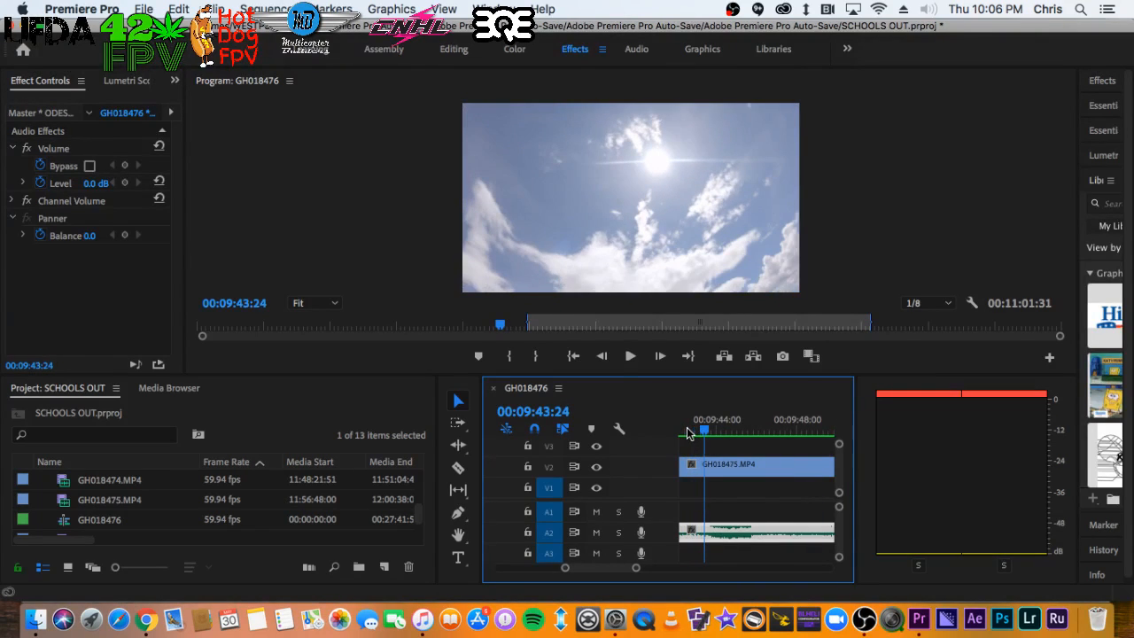
Play GH018475.MP4 with the song from 00:09:43 until about 00:10:04
{"action": "scroll", "coordinate": [726, 457], "scroll_direction": "down", "scroll_amount": 5}
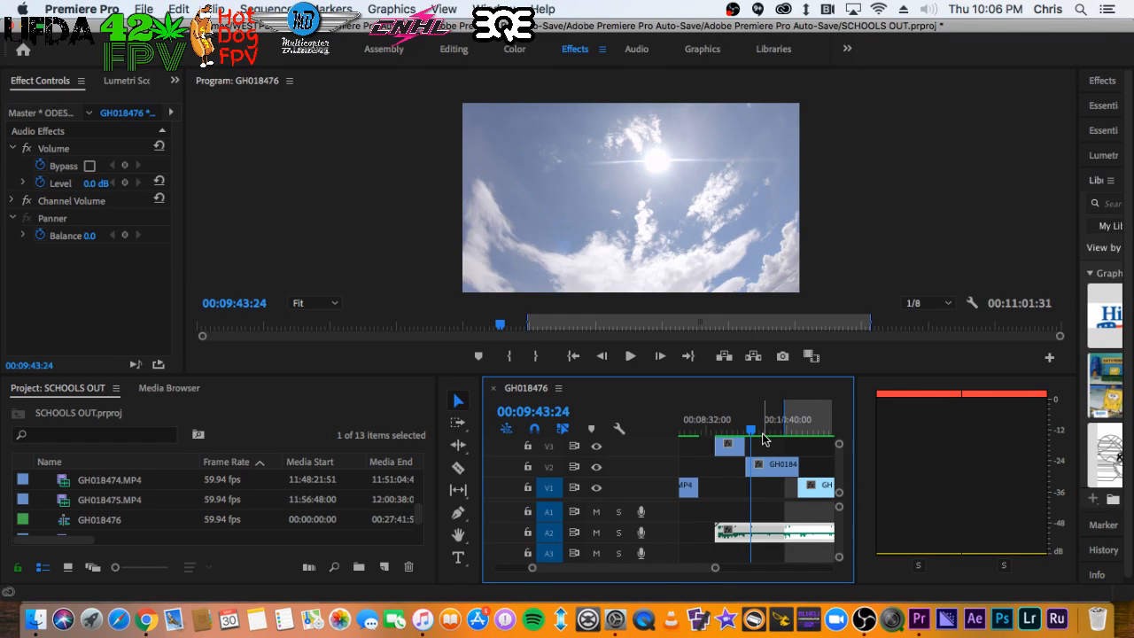
{"action": "key", "text": "space"}
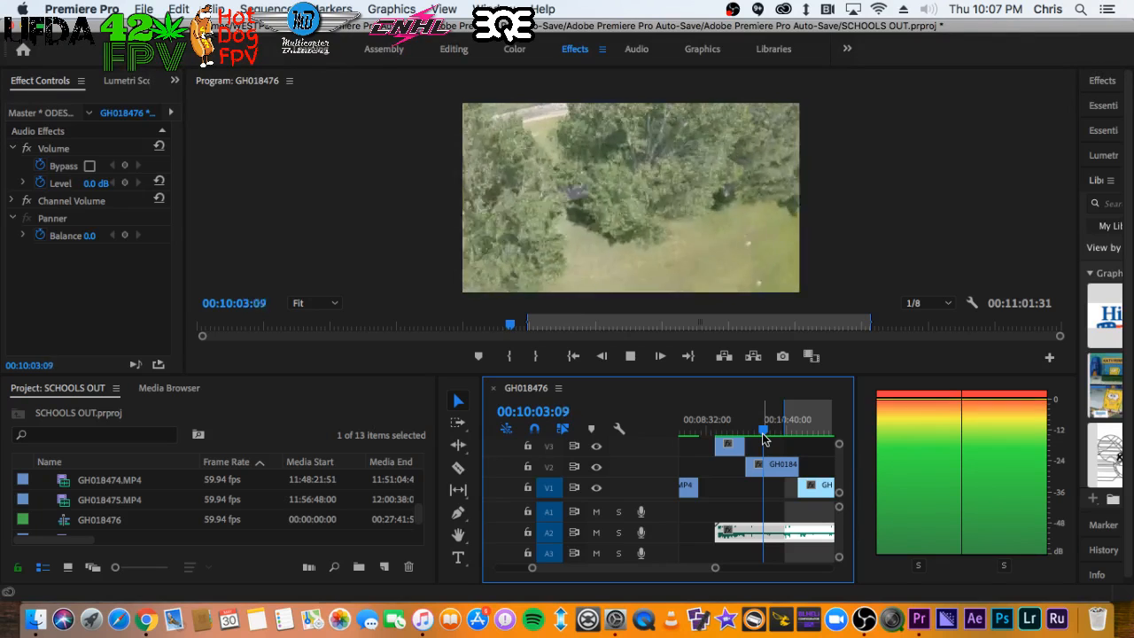
{"action": "key", "text": "space"}
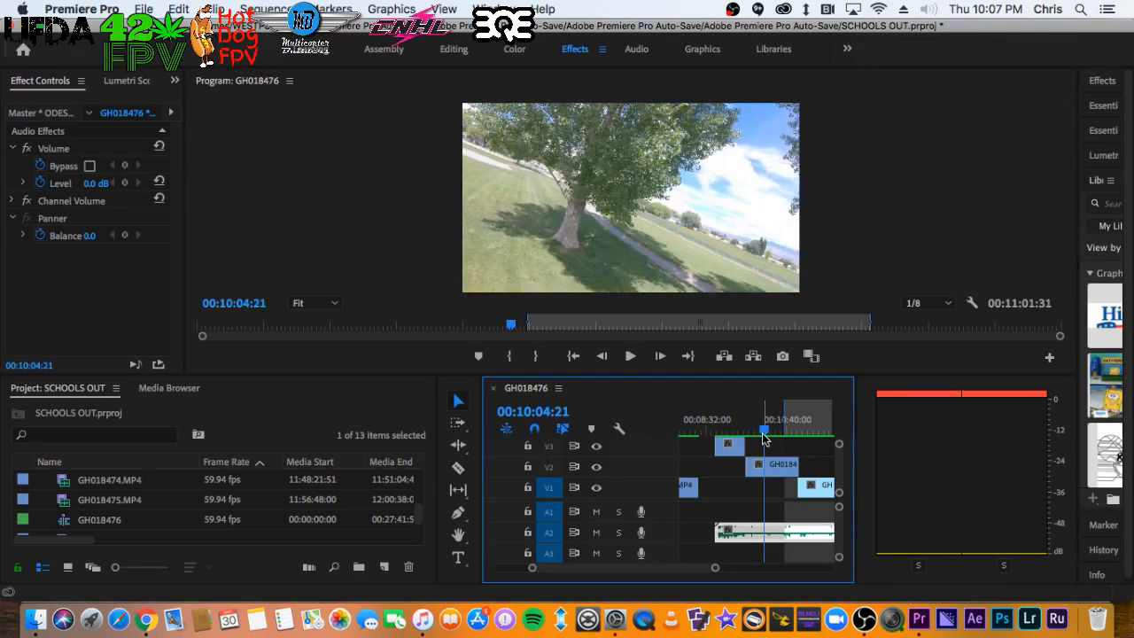
Move GH018475.MP4 along V2 to a spot beyond the end of the song
{"action": "key", "text": "minus"}
{"action": "key", "text": "minus"}
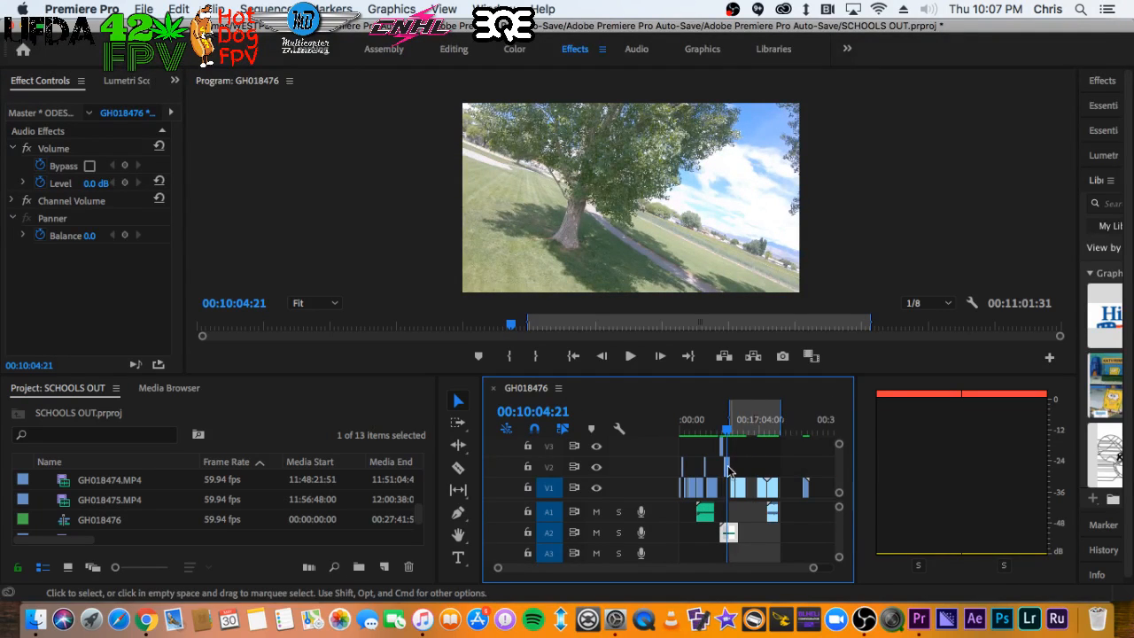
{"action": "left_click_drag", "start_coordinate": [737, 479], "coordinate": [775, 489]}
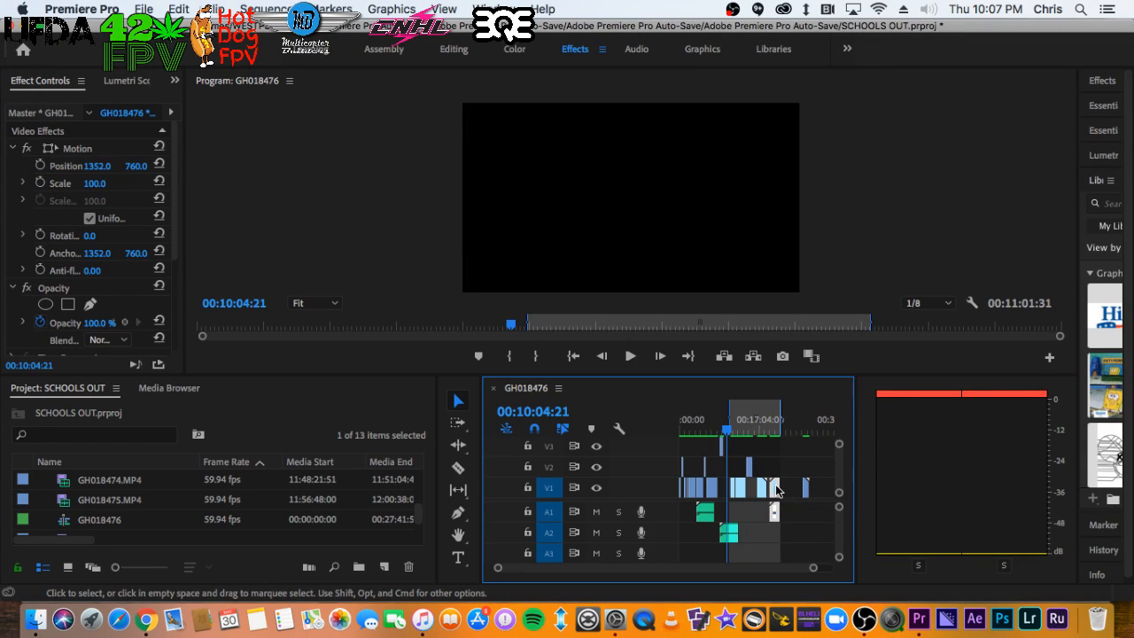
Unlink the GH010002.MP4 clip on V1 from its audio and move its video to V2 above the song
{"action": "right_click", "coordinate": [776, 489]}
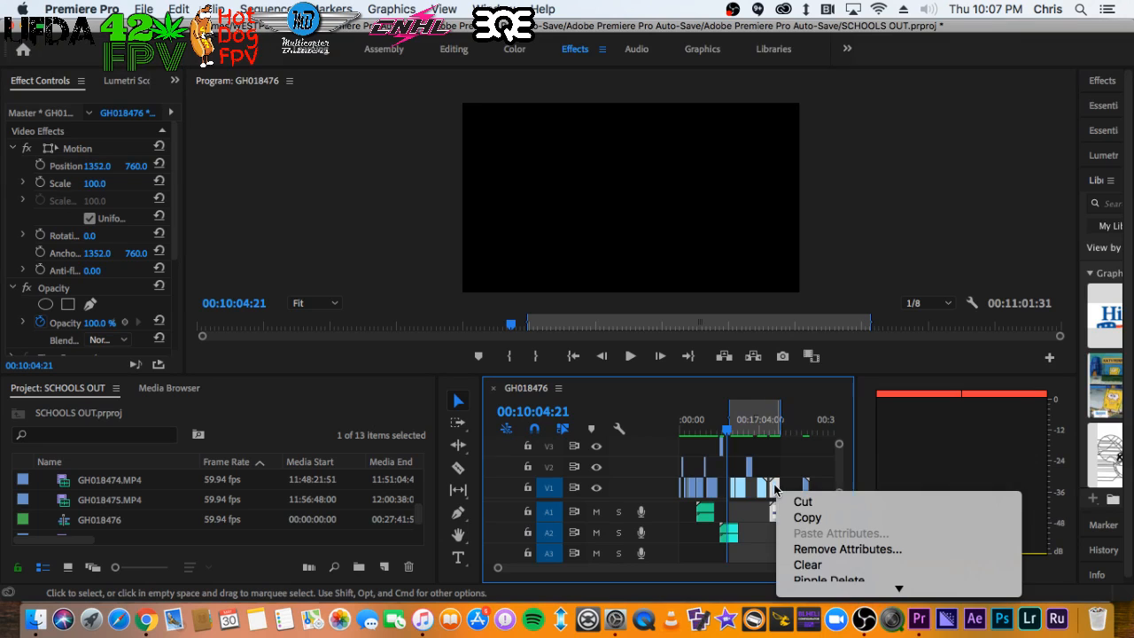
{"action": "left_click", "coordinate": [824, 254]}
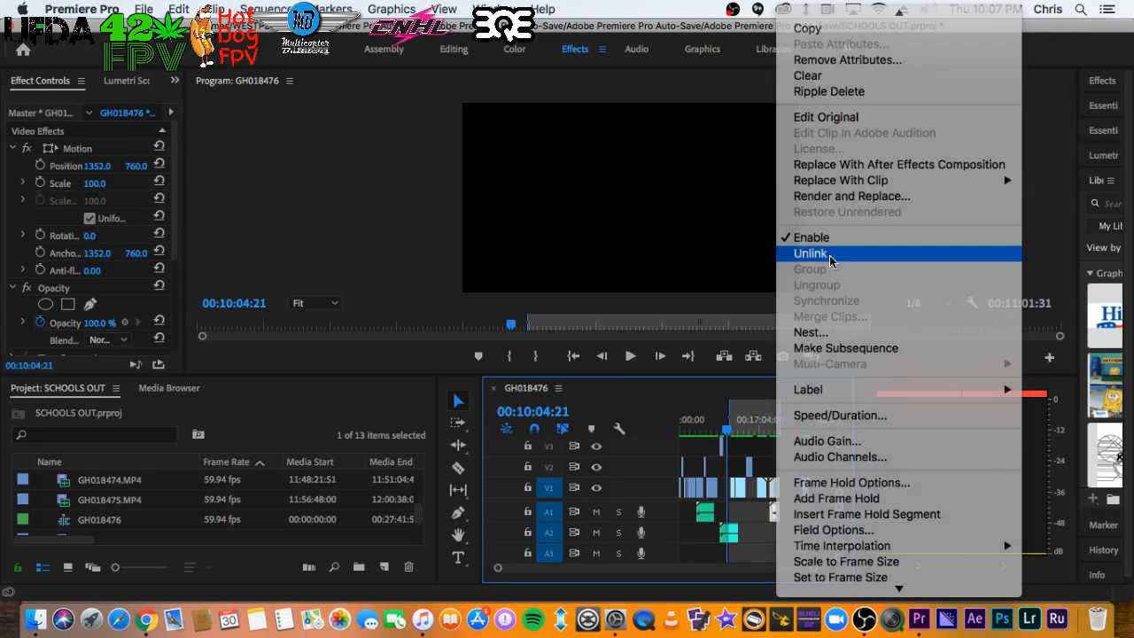
{"action": "left_click_drag", "start_coordinate": [776, 493], "coordinate": [736, 469]}
{"action": "key", "text": "="}
{"action": "left_click", "coordinate": [736, 417]}
{"action": "key", "text": "="}
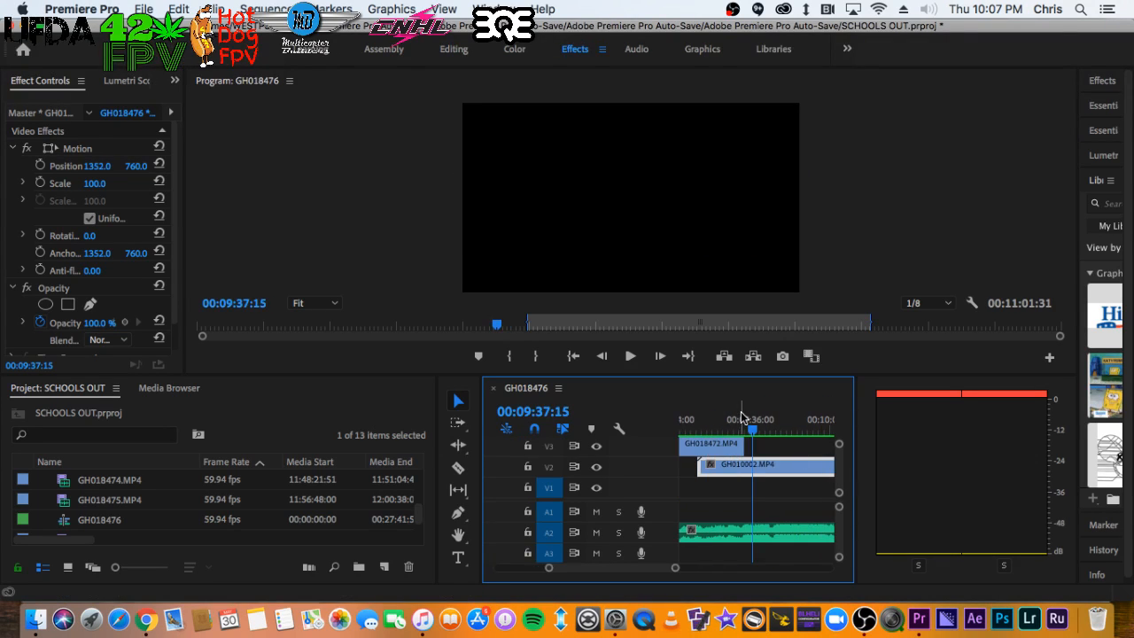
Check GH010002.MP4 against the song and slide it along V2 until it starts at the end of the GH018472.MP4 section
{"action": "left_click_drag", "start_coordinate": [767, 468], "coordinate": [808, 469]}
{"action": "left_click", "coordinate": [736, 417]}
{"action": "key", "text": "space"}
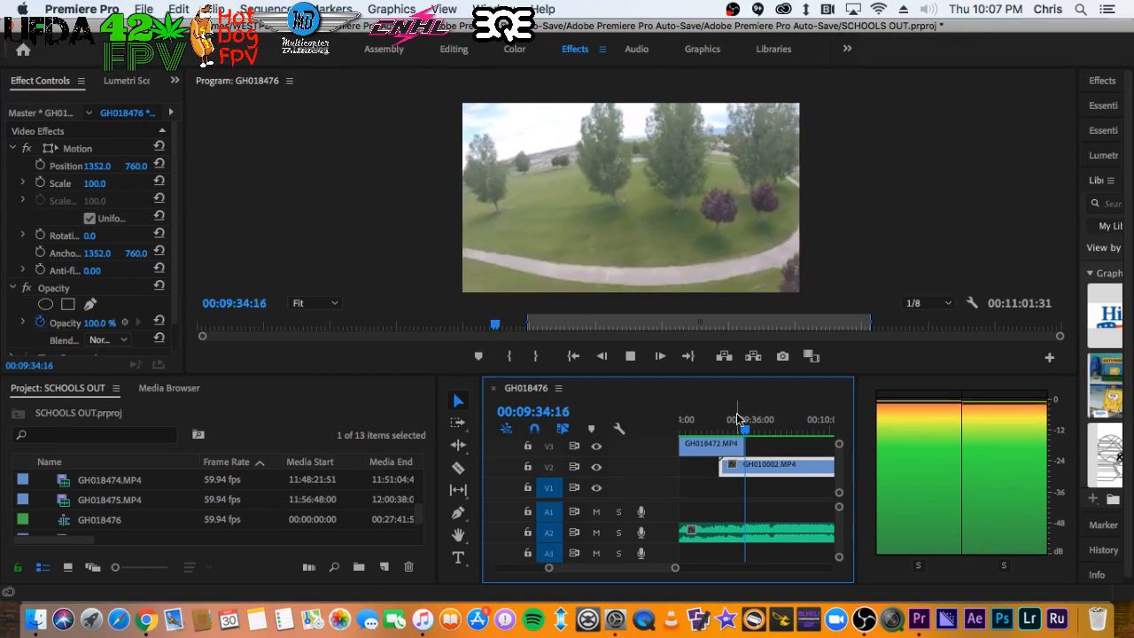
{"action": "left_click", "coordinate": [774, 425]}
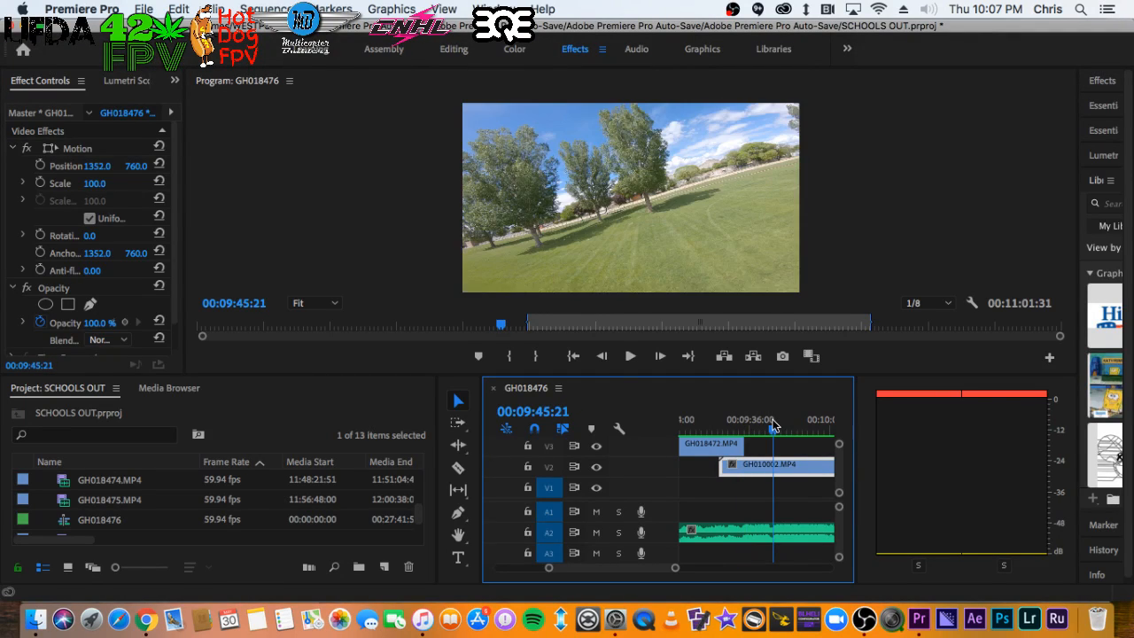
{"action": "key", "text": "space"}
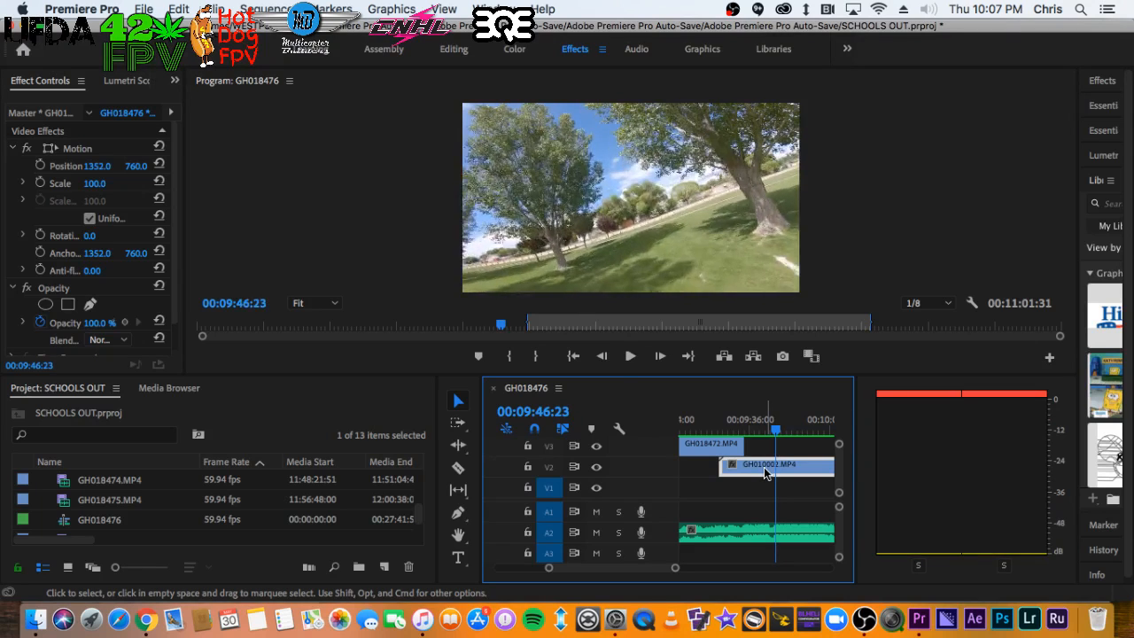
{"action": "key", "text": "space"}
{"action": "left_click_drag", "start_coordinate": [730, 472], "coordinate": [770, 479]}
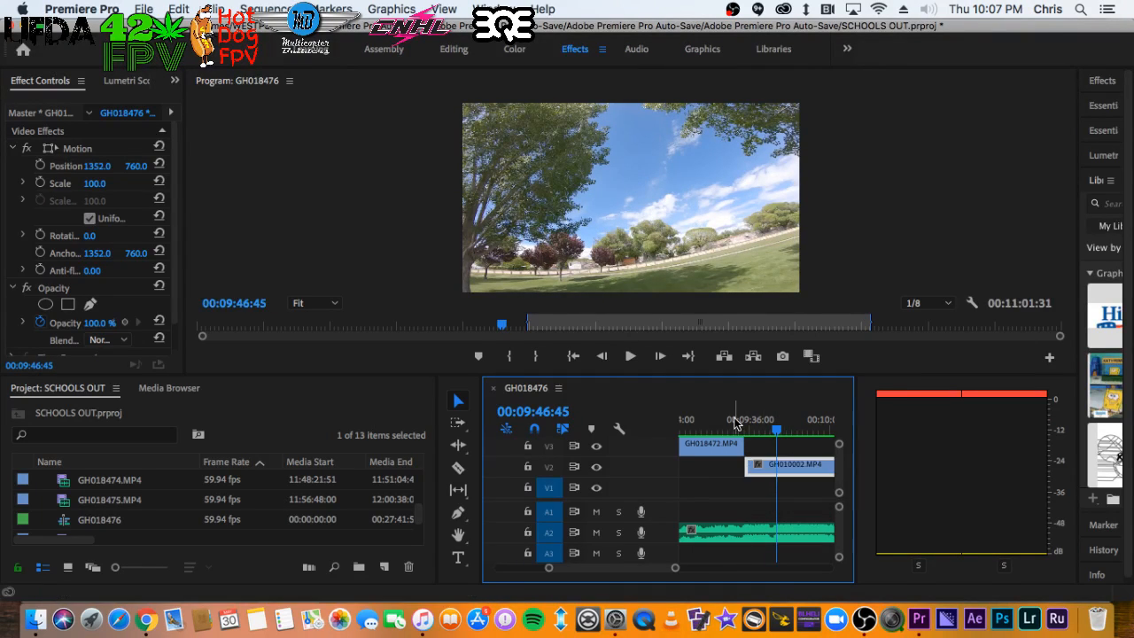
Play the transition from GH018472.MP4 into GH010002.MP4 with the song from 00:09:29 until about 00:09:53
{"action": "left_click", "coordinate": [734, 423]}
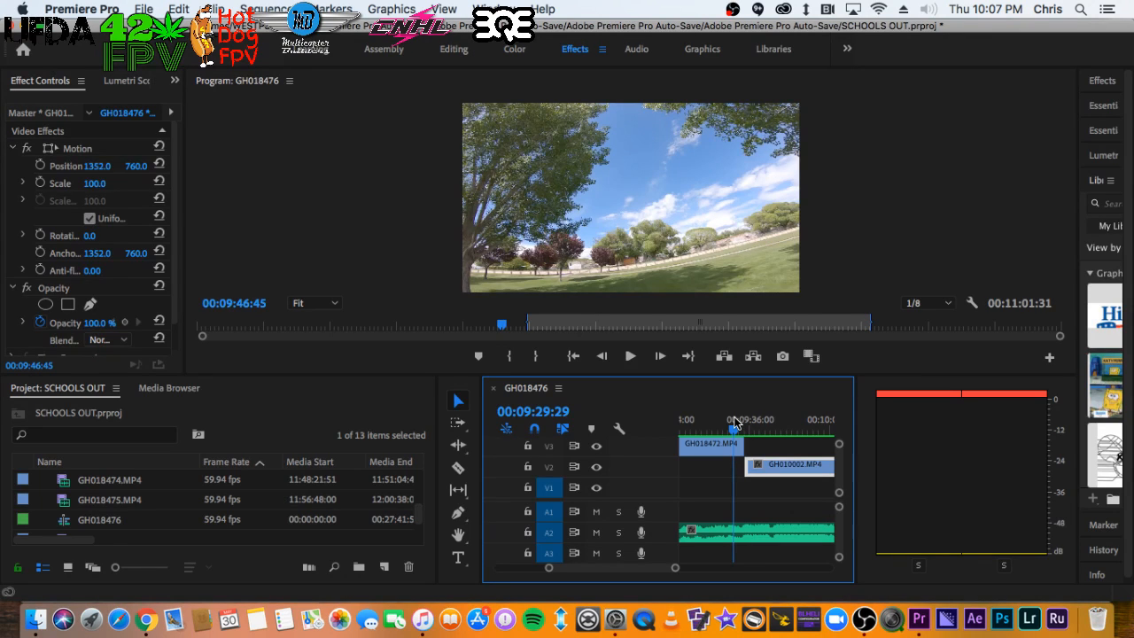
{"action": "key", "text": "space"}
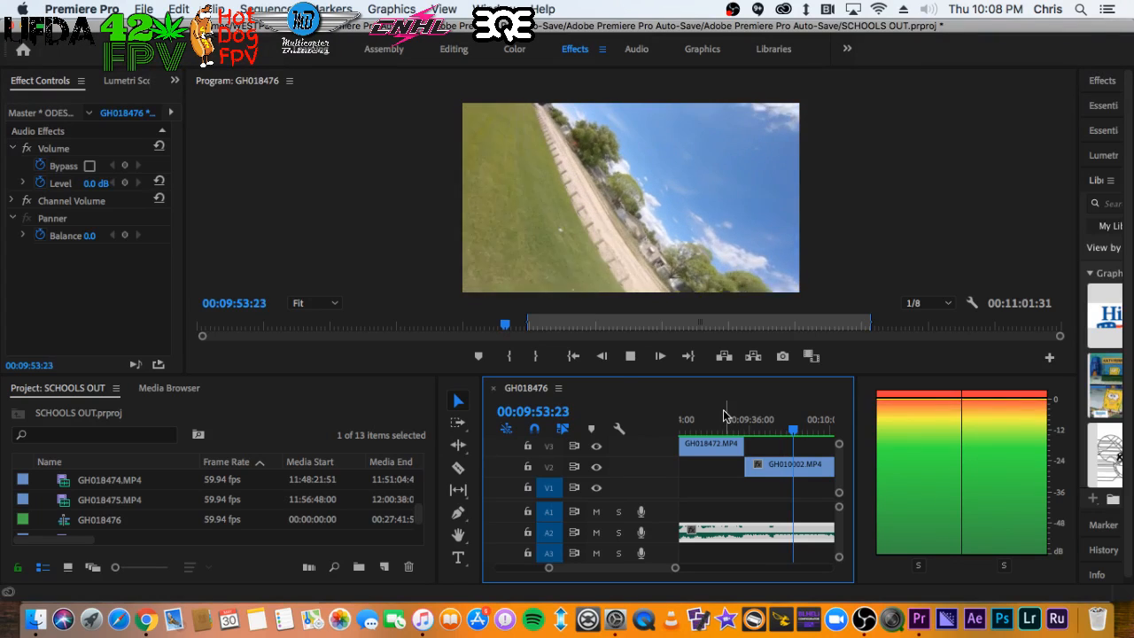
{"action": "key", "text": "space"}
Replay the transition into GH010002.MP4 and cut the clip at 00:09:46:27 to match the music
{"action": "left_click", "coordinate": [734, 419]}
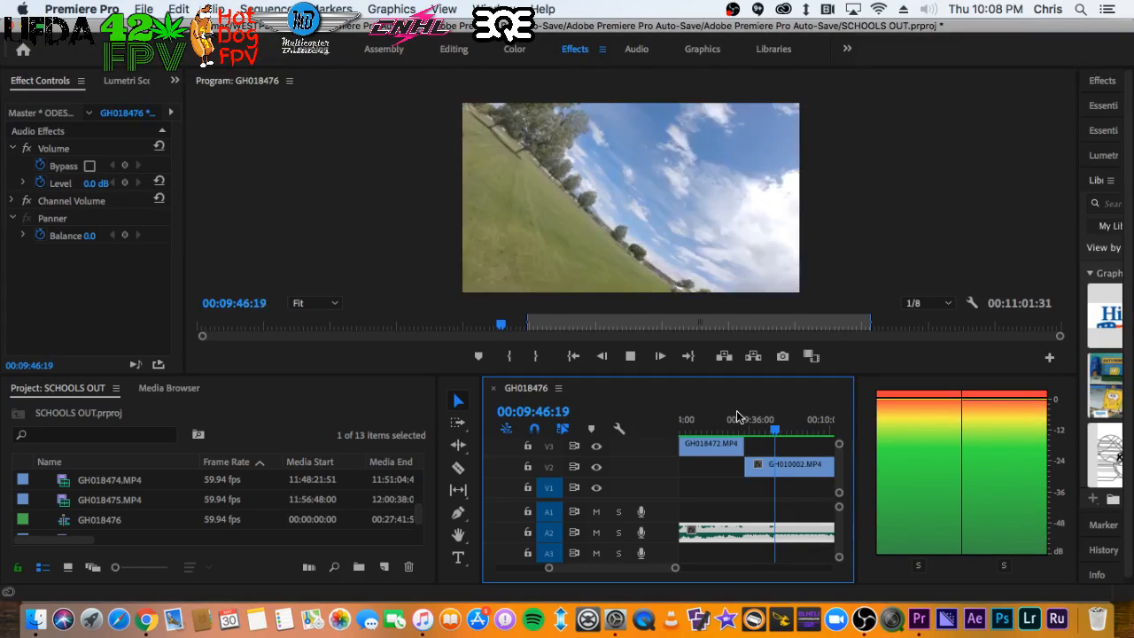
{"action": "key", "text": "space"}
{"action": "key", "text": "c"}
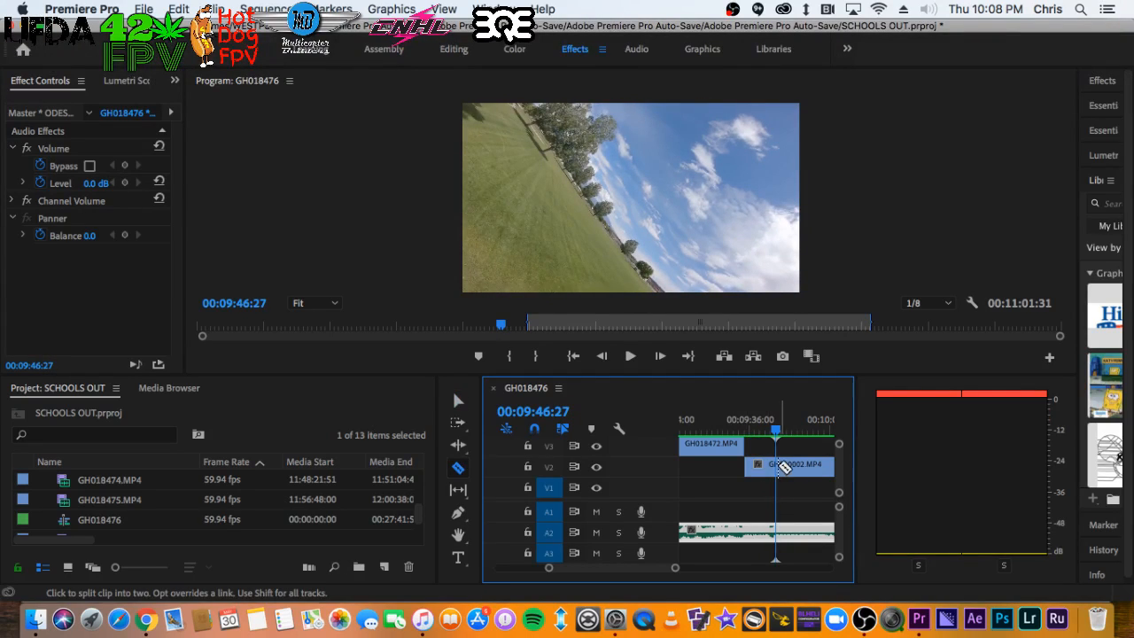
{"action": "left_click", "coordinate": [783, 467]}
Play the GH010002.MP4 footage after the cut with the song until about 00:09:49 and return the playhead ahead of the cut
{"action": "key", "text": "space"}
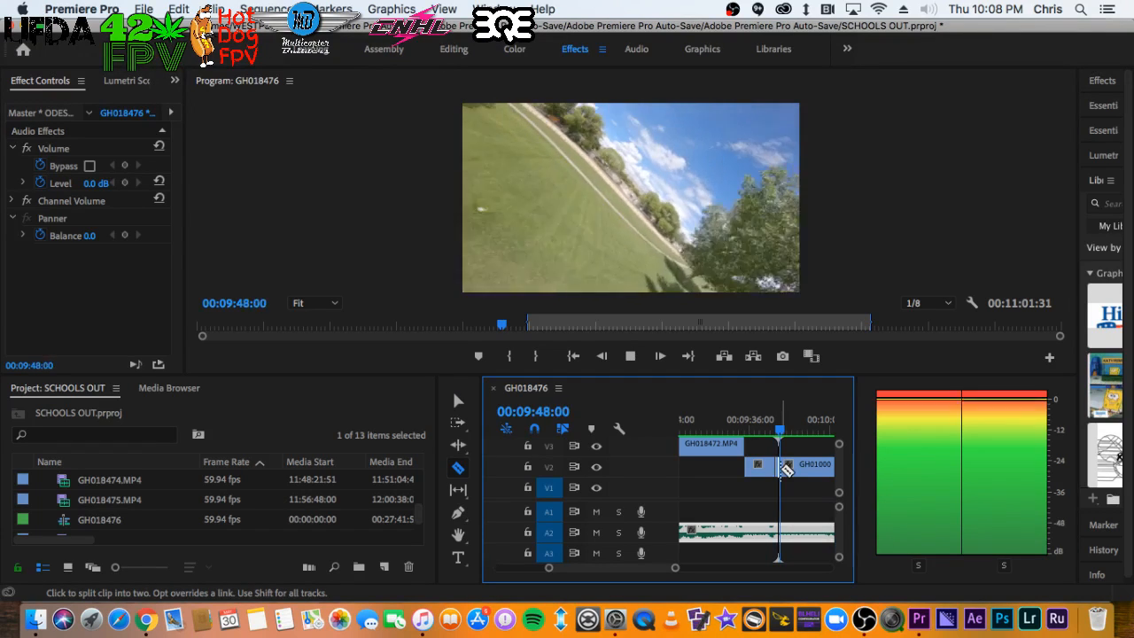
{"action": "key", "text": "space"}
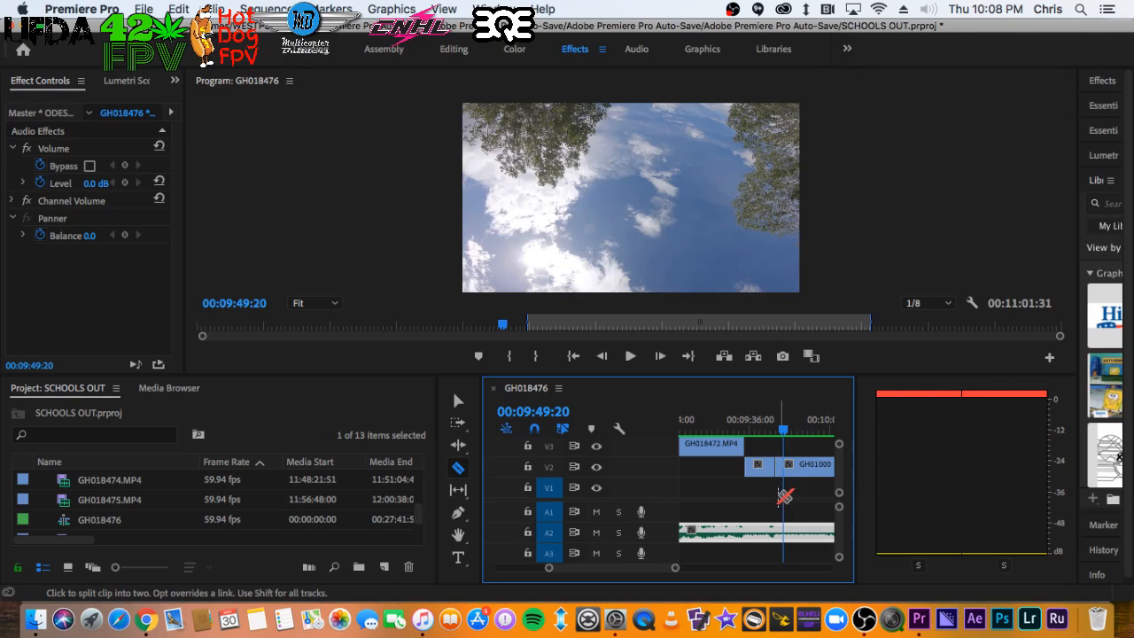
{"action": "scroll", "coordinate": [777, 486], "scroll_direction": "up", "scroll_amount": 1}
{"action": "key", "text": "v"}
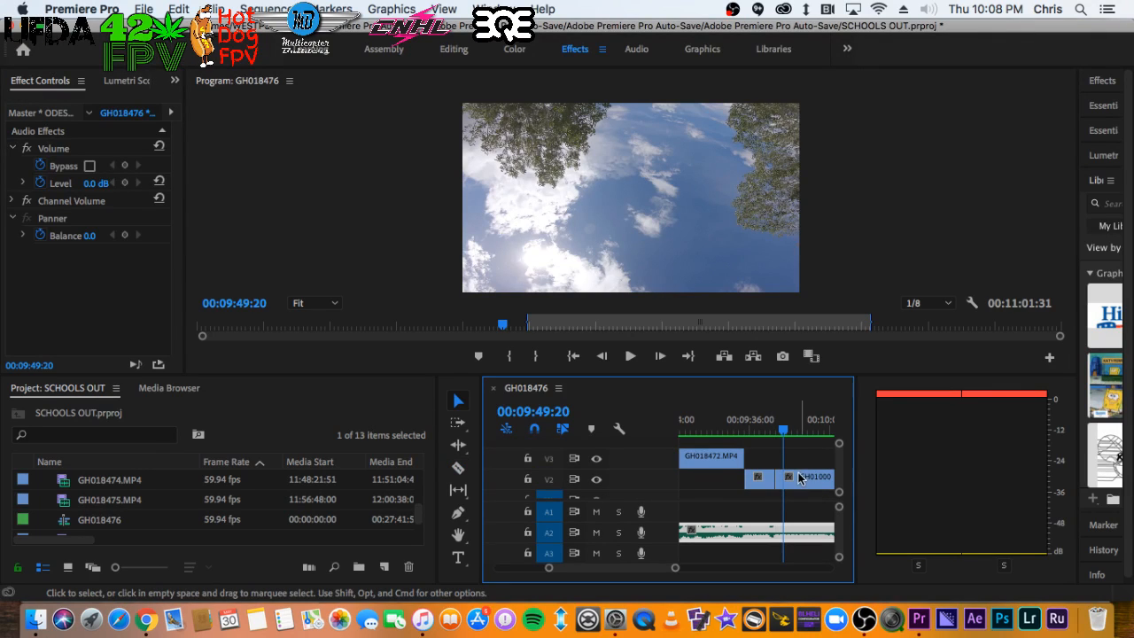
{"action": "left_click_drag", "start_coordinate": [802, 480], "coordinate": [775, 483]}
{"action": "left_click", "coordinate": [741, 420]}
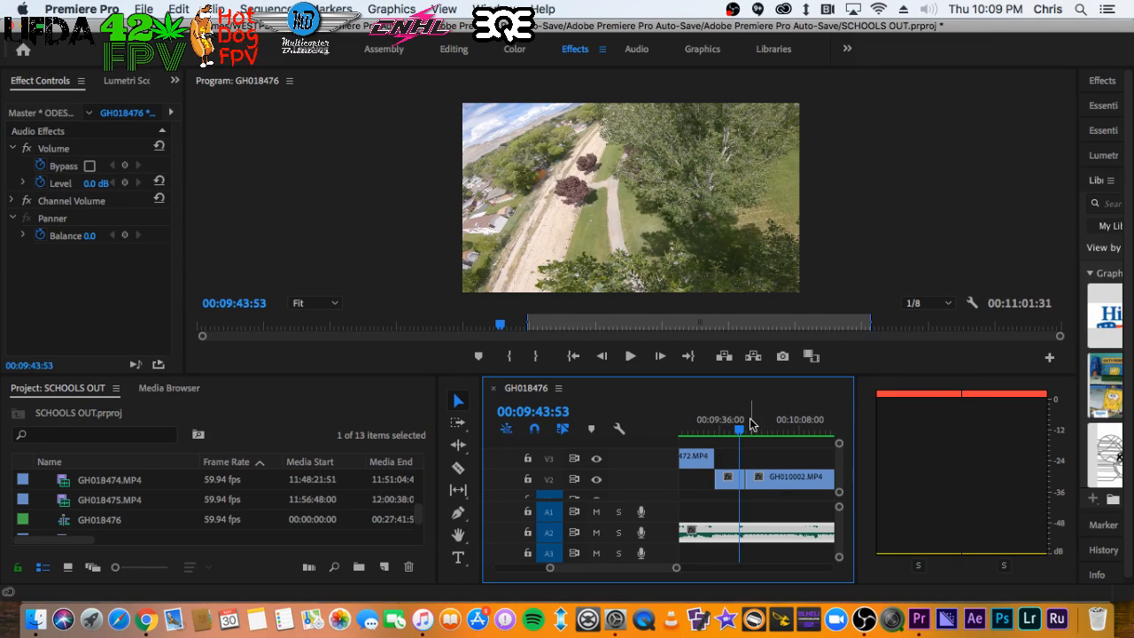
Play GH010002.MP4 with the song from 00:09:43:53 across the cut until about 00:09:52
{"action": "scroll", "coordinate": [750, 423], "scroll_direction": "down", "scroll_amount": 5}
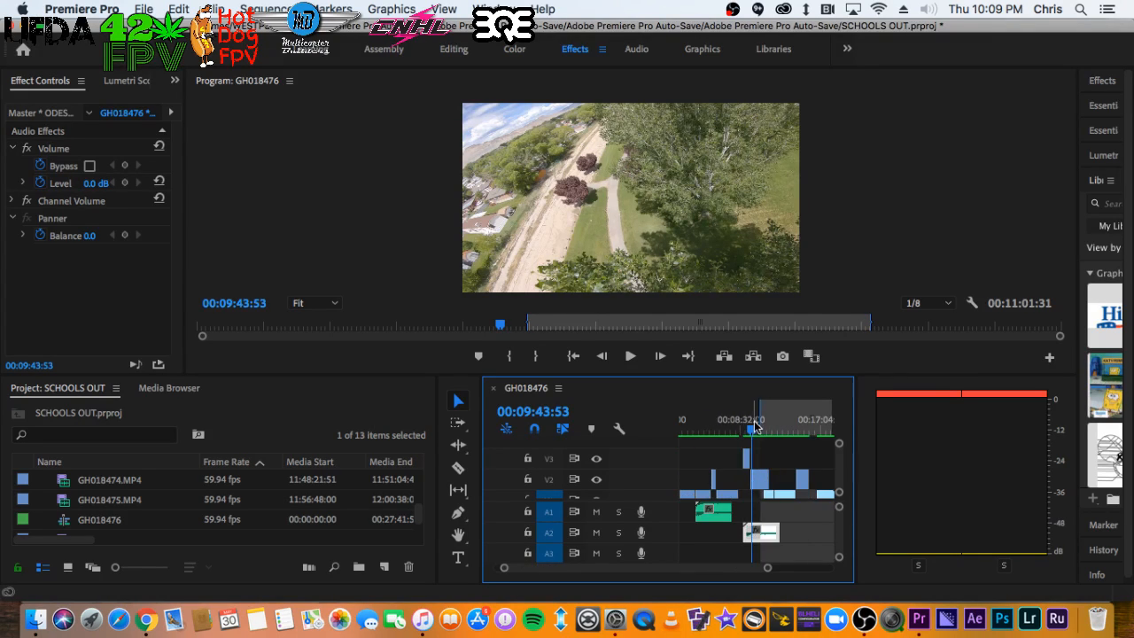
{"action": "scroll", "coordinate": [755, 426], "scroll_direction": "down", "scroll_amount": 3}
{"action": "scroll", "coordinate": [760, 436], "scroll_direction": "up", "scroll_amount": 5}
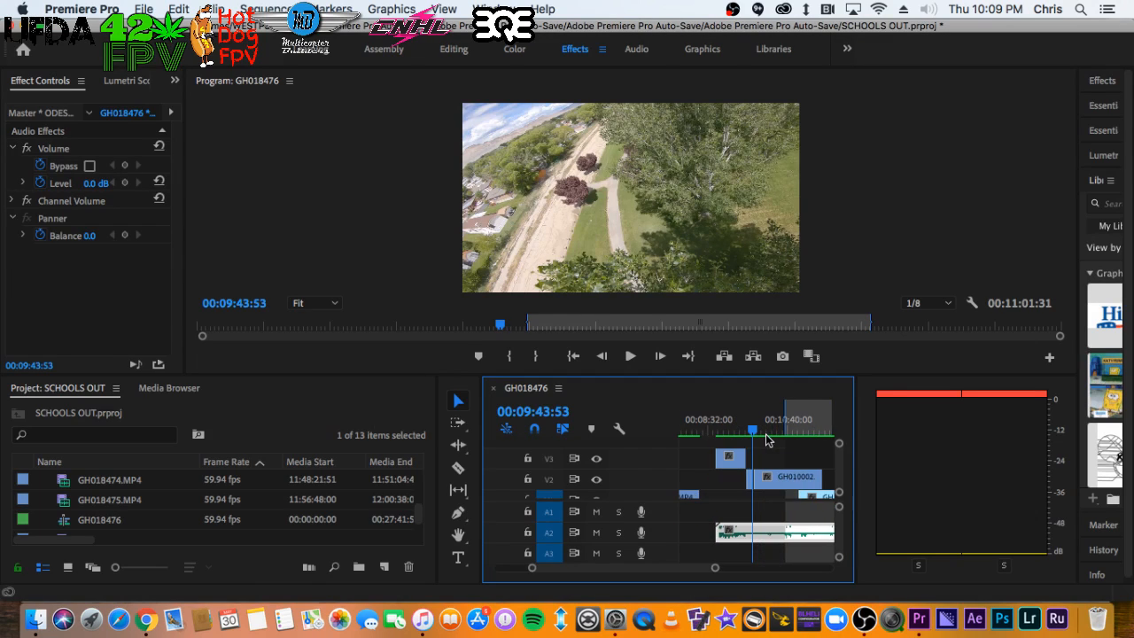
{"action": "scroll", "coordinate": [772, 449], "scroll_direction": "up", "scroll_amount": 2}
{"action": "scroll", "coordinate": [773, 449], "scroll_direction": "up", "scroll_amount": 1}
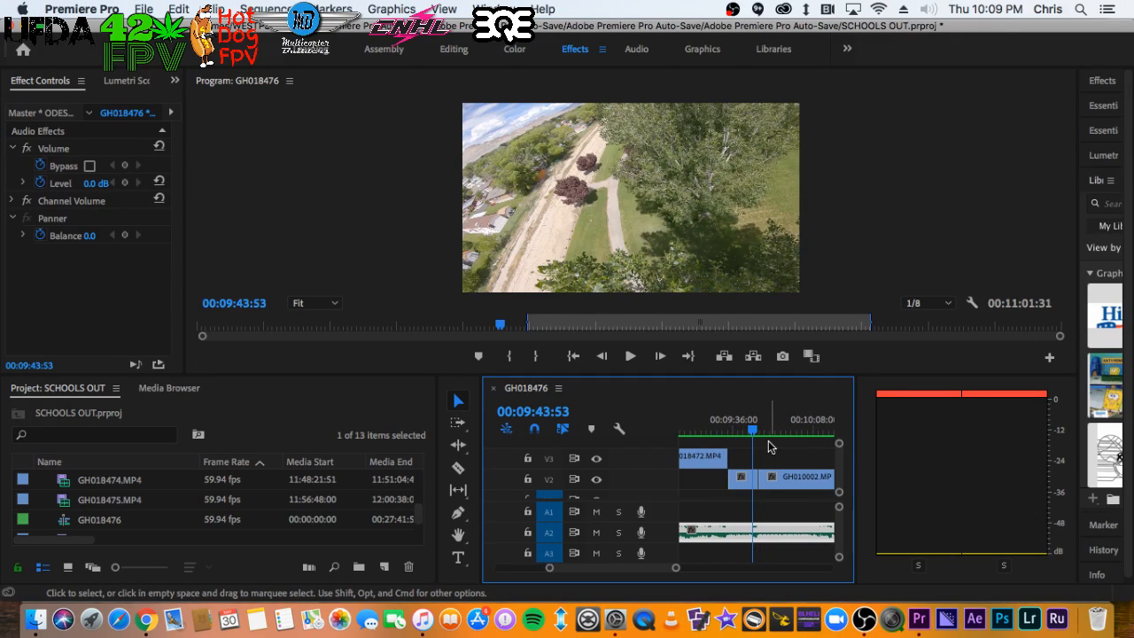
{"action": "scroll", "coordinate": [774, 456], "scroll_direction": "up", "scroll_amount": 1}
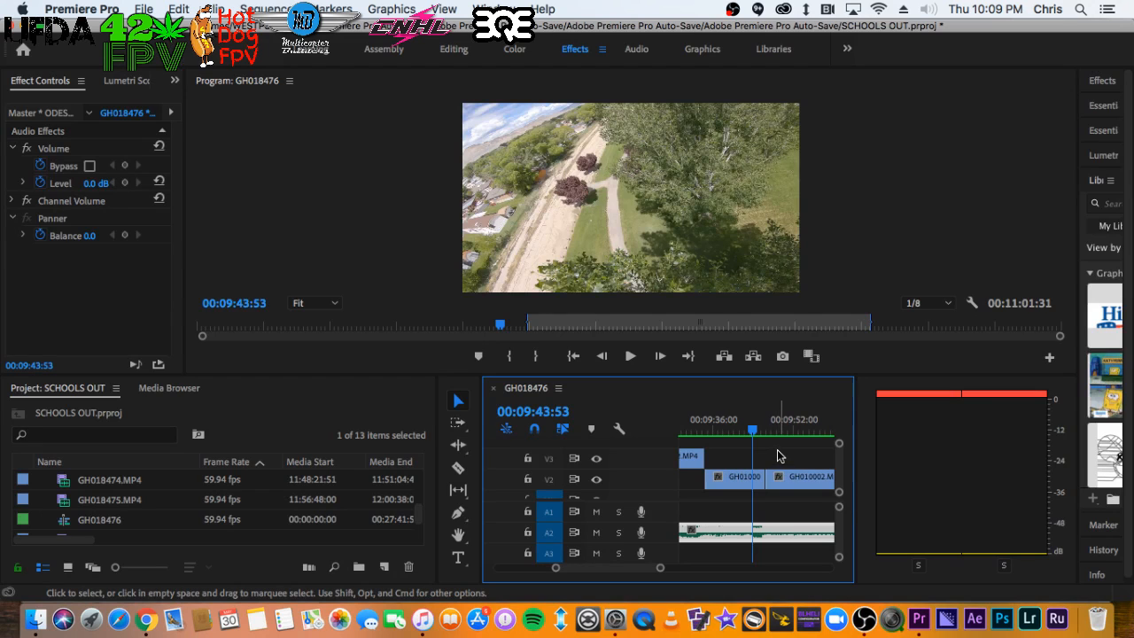
{"action": "key", "text": "space"}
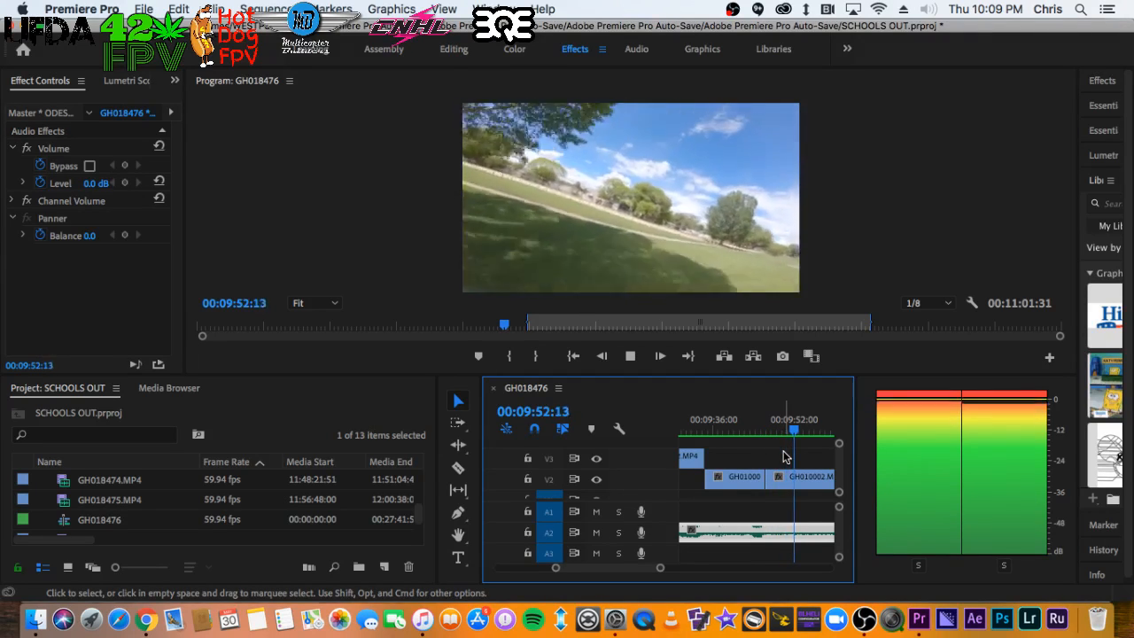
{"action": "key", "text": "space"}
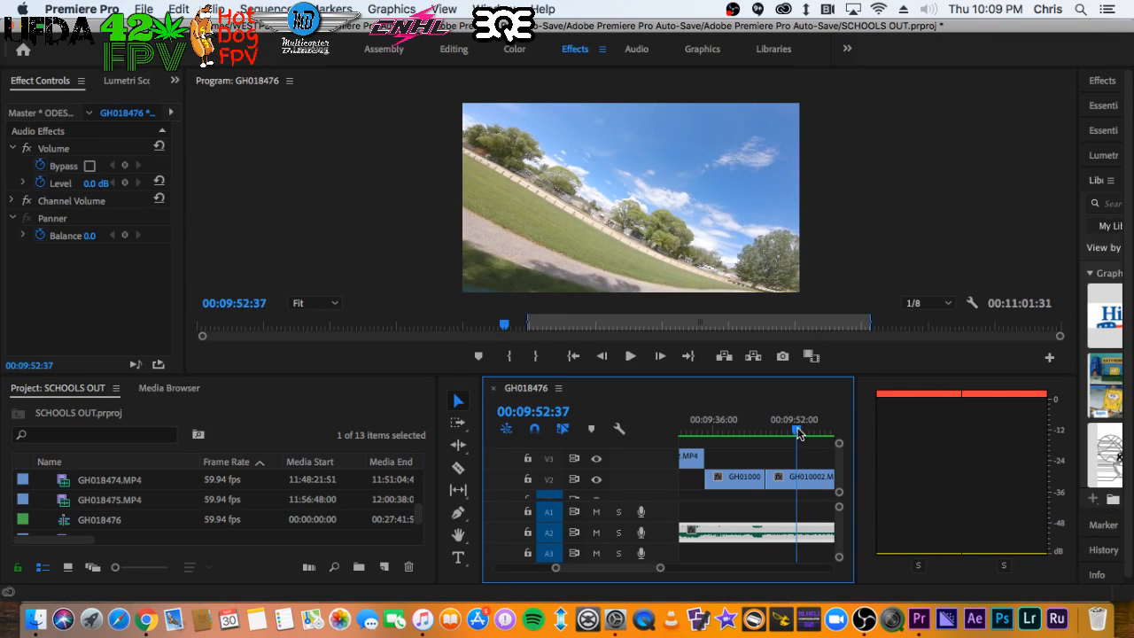
Locate the beat near 00:09:52 frame by frame and cut GH010002.MP4 at 00:09:52:36
{"action": "left_click_drag", "start_coordinate": [791, 428], "coordinate": [790, 430]}
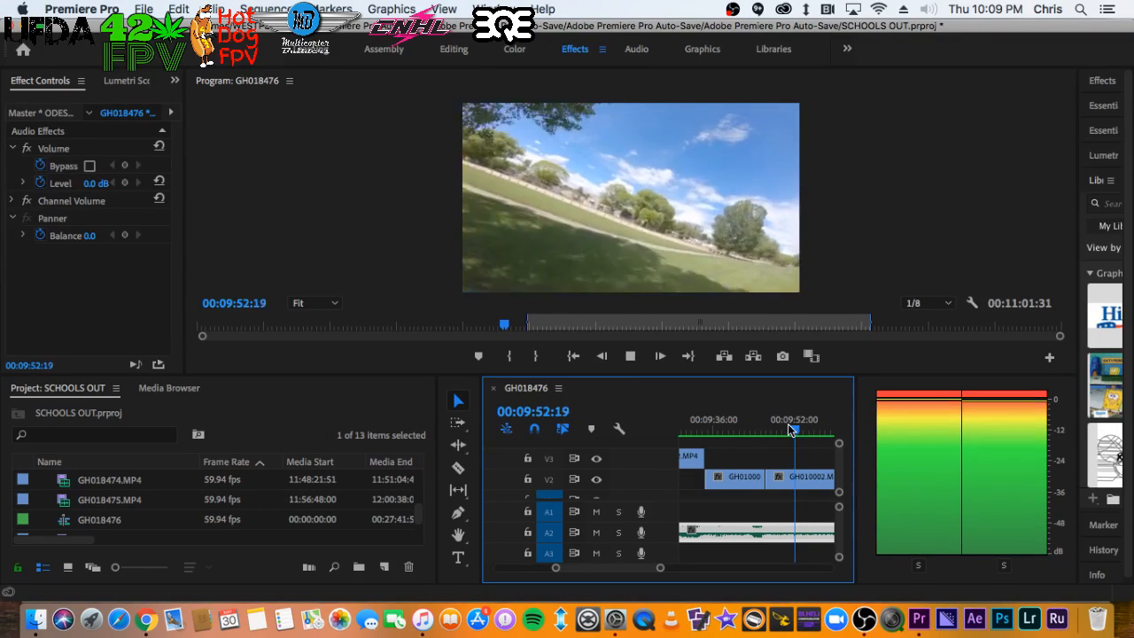
{"action": "key", "text": "space"}
{"action": "key", "text": "Left"}
{"action": "key", "text": "Left"}
{"action": "key", "text": "Left"}
{"action": "key", "text": "Left"}
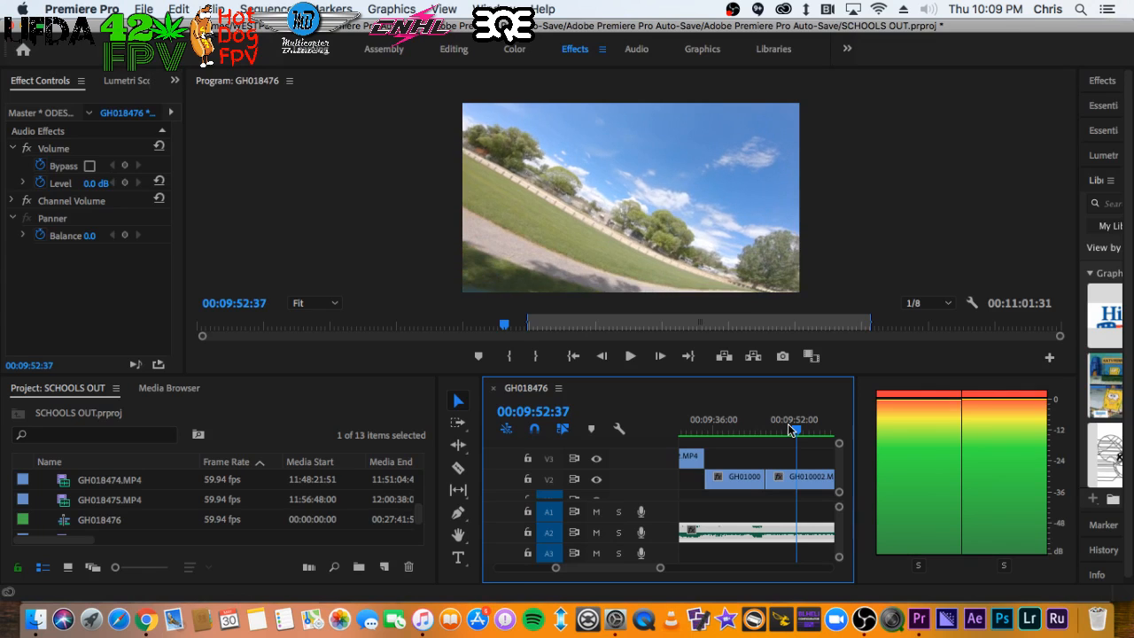
{"action": "key", "text": "c"}
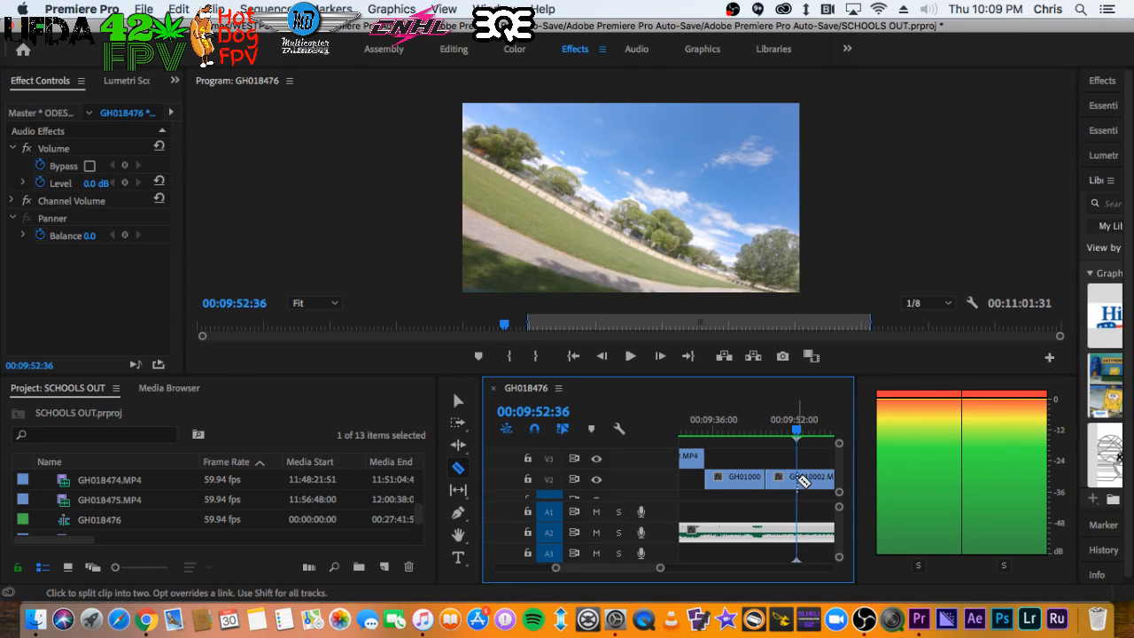
Play the remaining GH010002.MP4 footage past the second cut with the song until about 00:10:06
{"action": "key", "text": "space"}
{"action": "key", "text": "minus"}
{"action": "key", "text": "minus"}
{"action": "key", "text": "minus"}
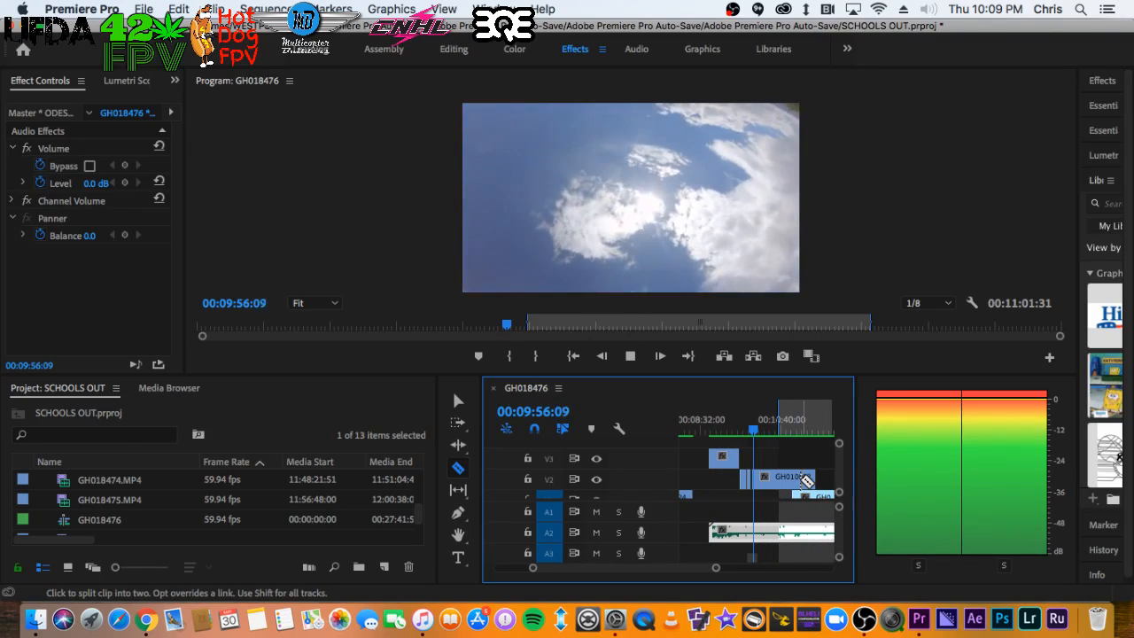
{"action": "key", "text": "equal"}
{"action": "key", "text": "equal"}
{"action": "key", "text": "equal"}
{"action": "key", "text": "equal"}
{"action": "key", "text": "equal"}
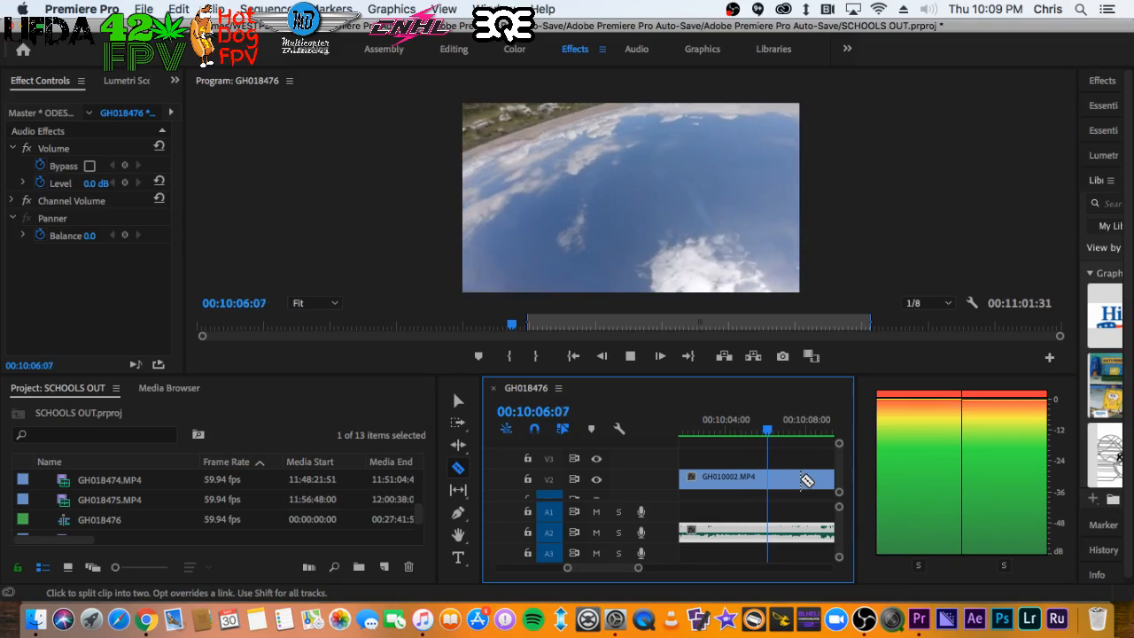
{"action": "key", "text": "space"}
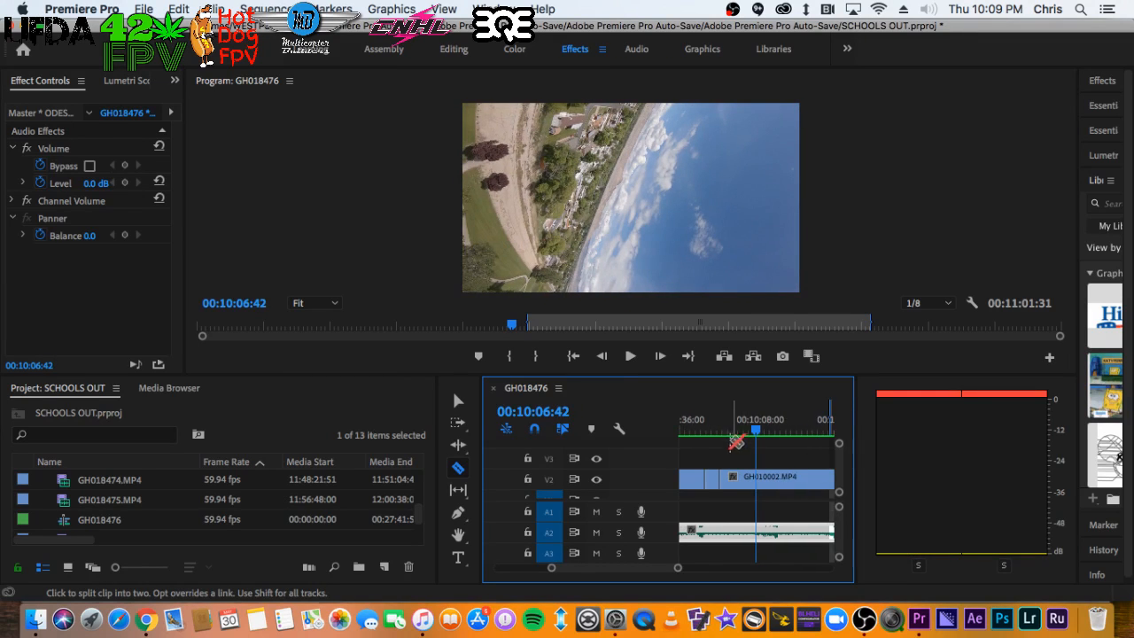
Replay GH010002.MP4 with the song across the second cut from 00:09:52:04, and again from 00:09:45:50 to 00:09:47:14
{"action": "left_click", "coordinate": [744, 420]}
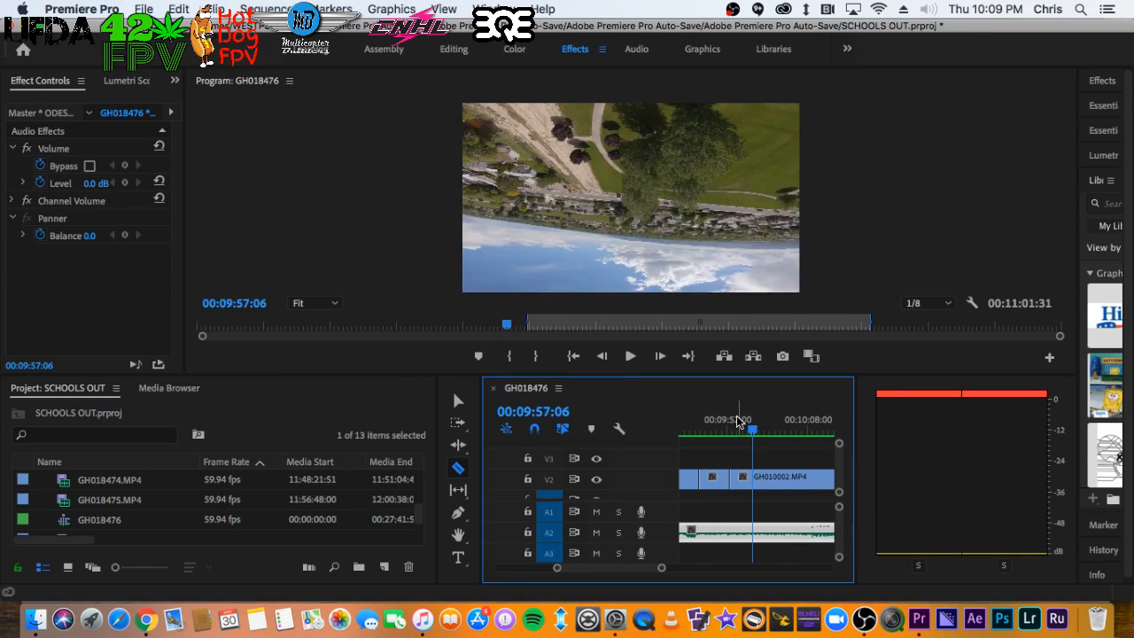
{"action": "left_click", "coordinate": [736, 422]}
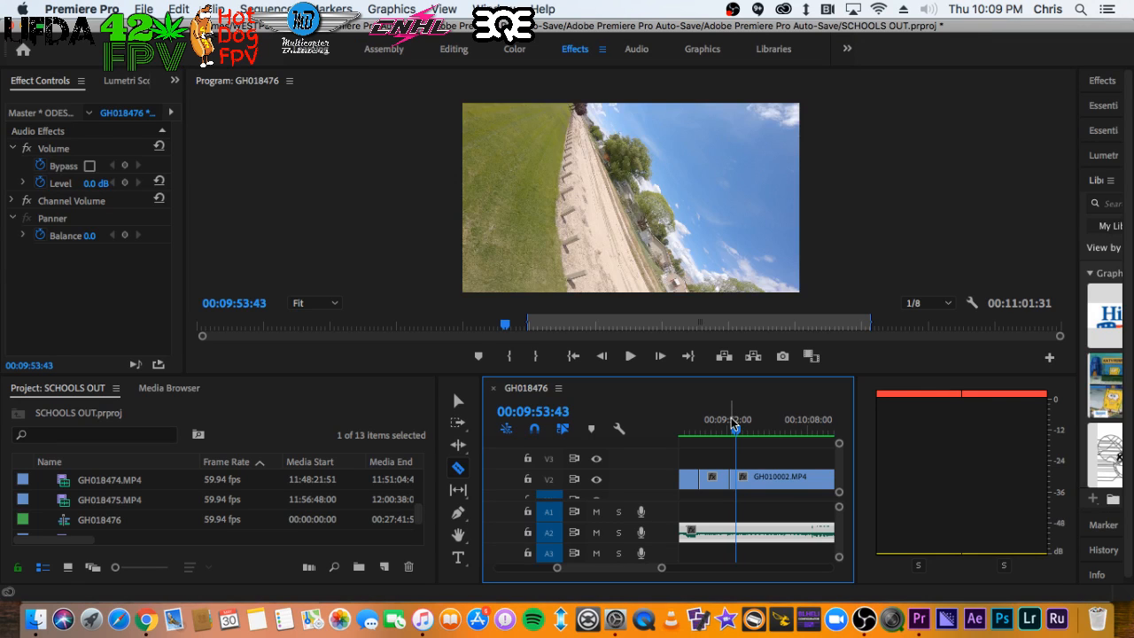
{"action": "left_click", "coordinate": [732, 423]}
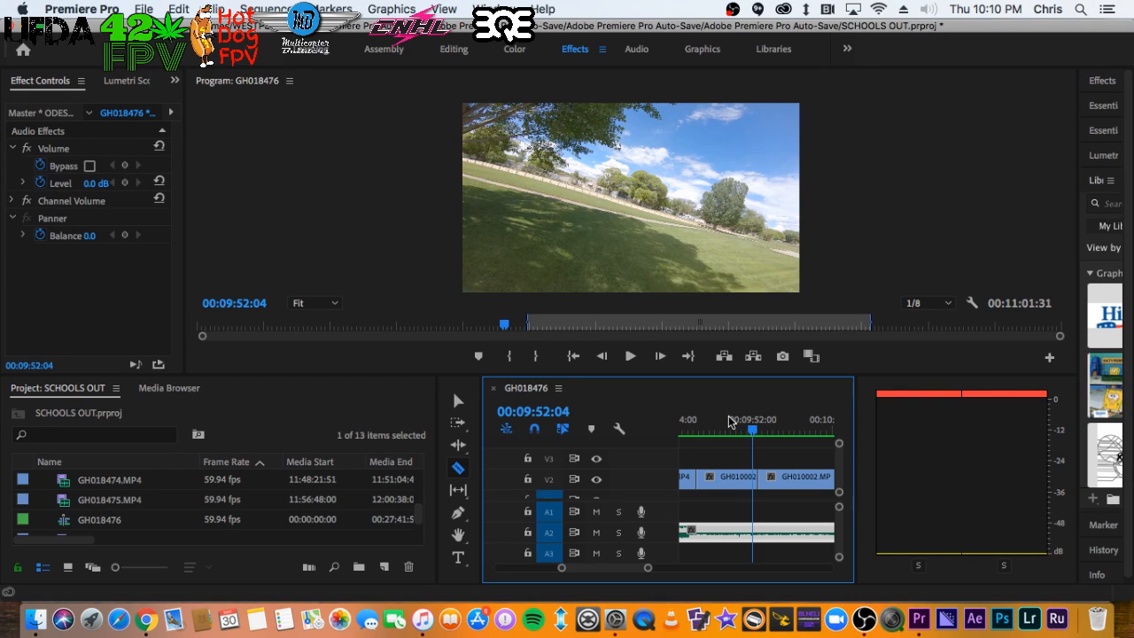
{"action": "key", "text": "space"}
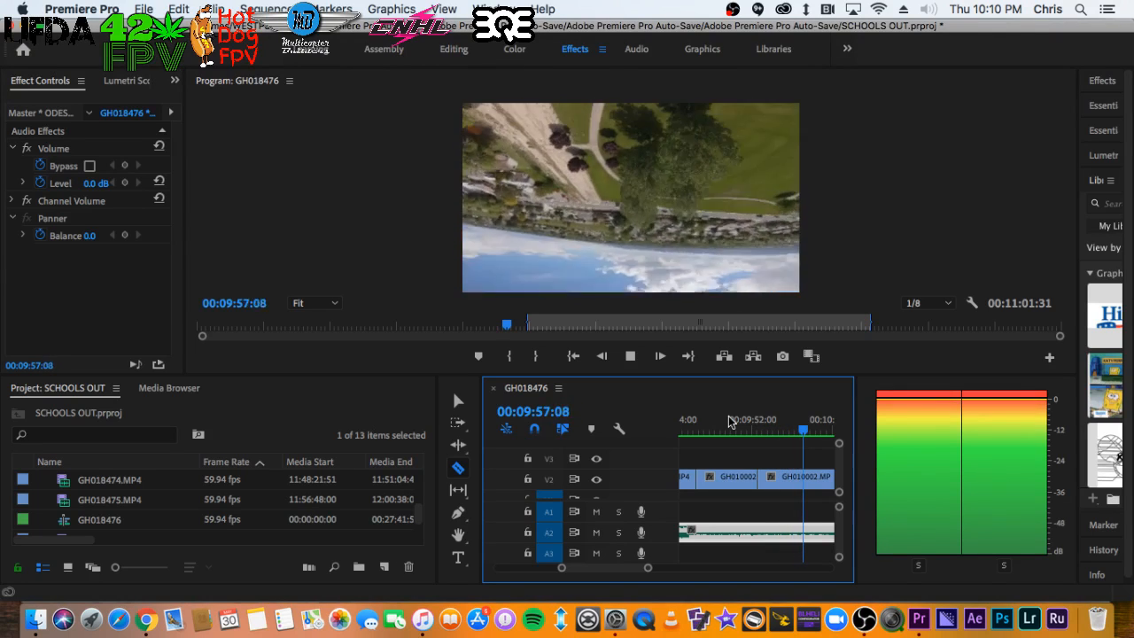
{"action": "left_click", "coordinate": [690, 420]}
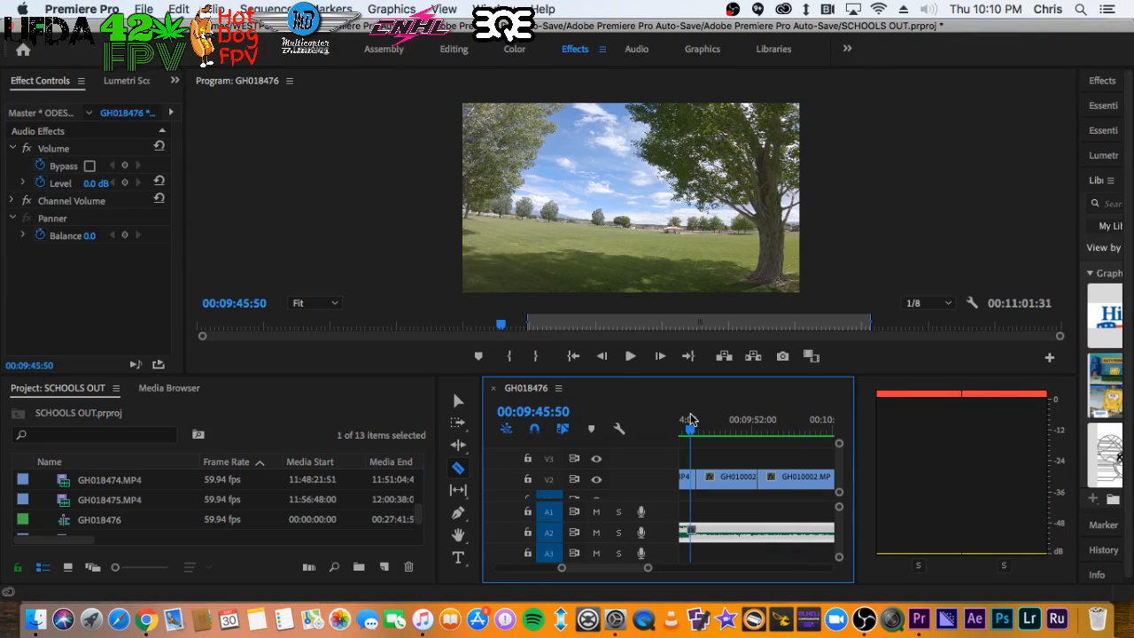
{"action": "key", "text": "space"}
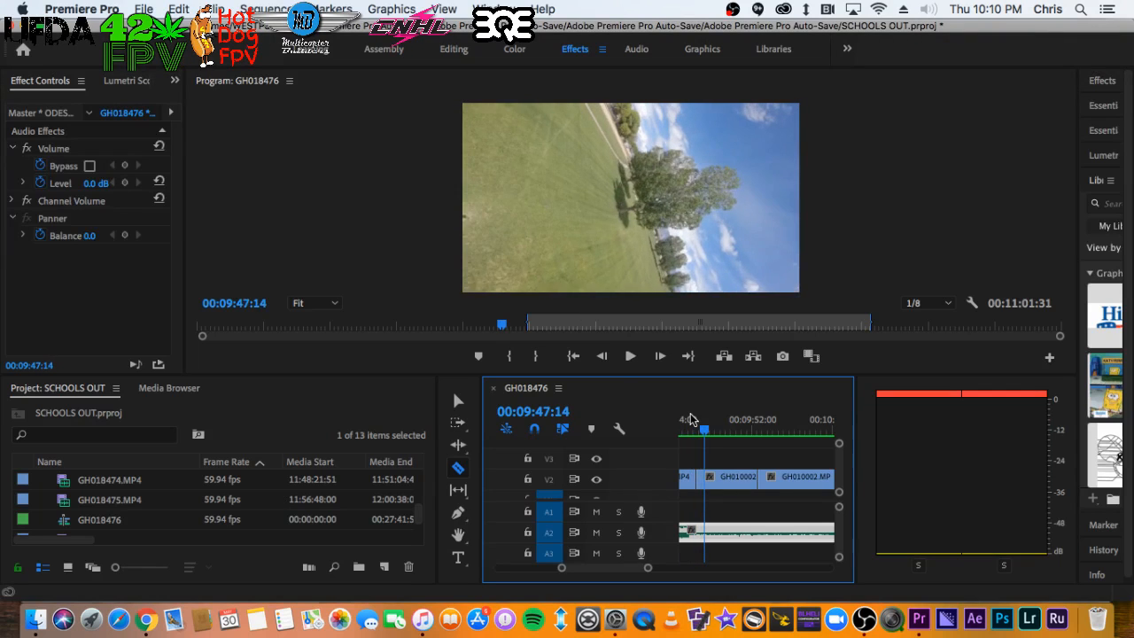
Play further into the remaining GH010002.MP4 footage with the song until 00:10:36:40
{"action": "key", "text": "minus"}
{"action": "key", "text": "minus"}
{"action": "key", "text": "minus"}
{"action": "key", "text": "minus"}
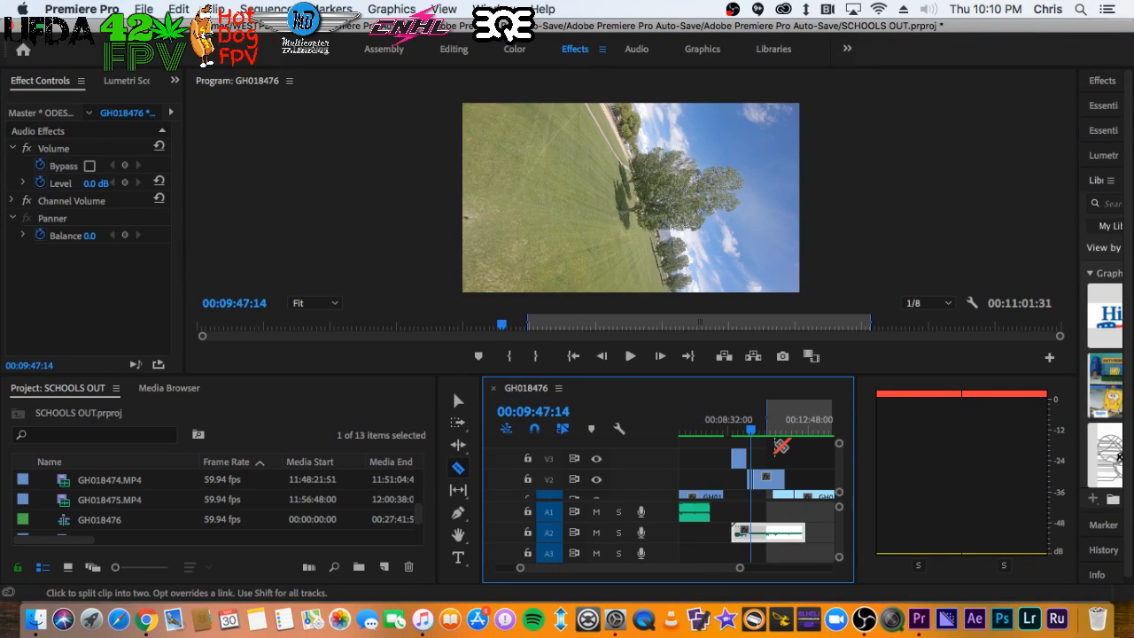
{"action": "left_click", "coordinate": [762, 428]}
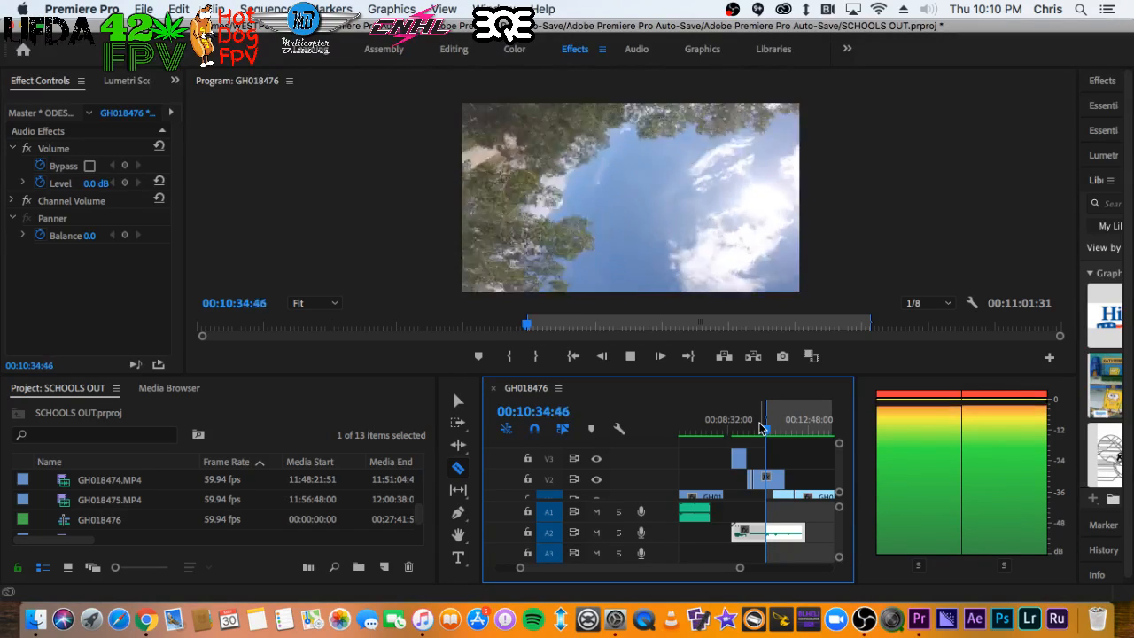
{"action": "key", "text": "space"}
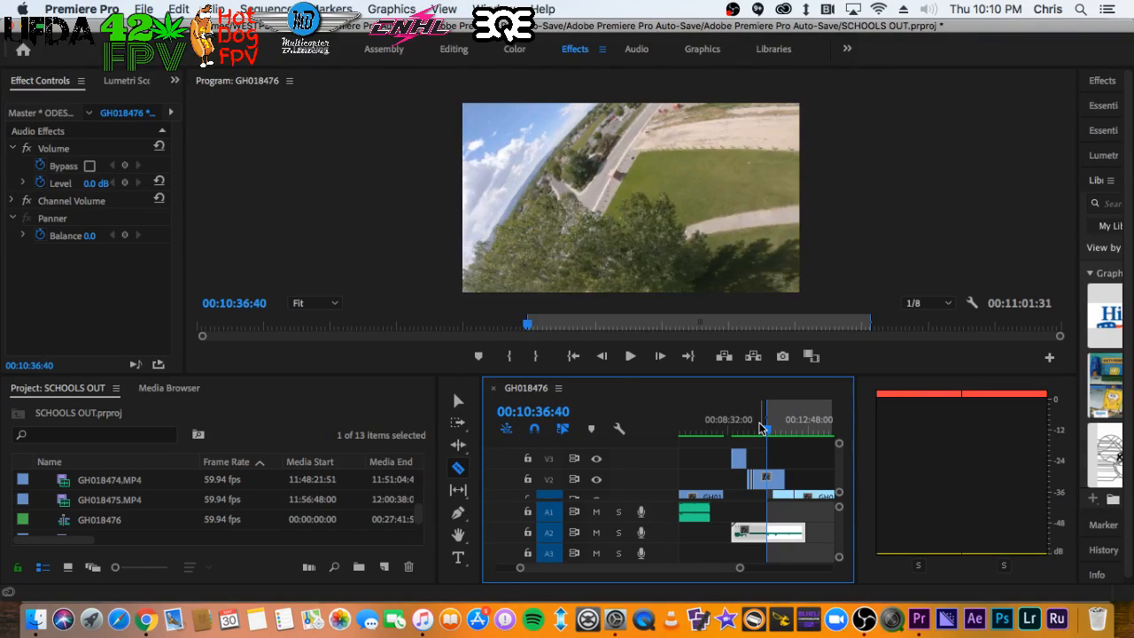
Replay GH010002.MP4 from about 00:10:26 and cut it on V2 at 00:10:34:05
{"action": "key", "text": "="}
{"action": "left_click", "coordinate": [747, 432]}
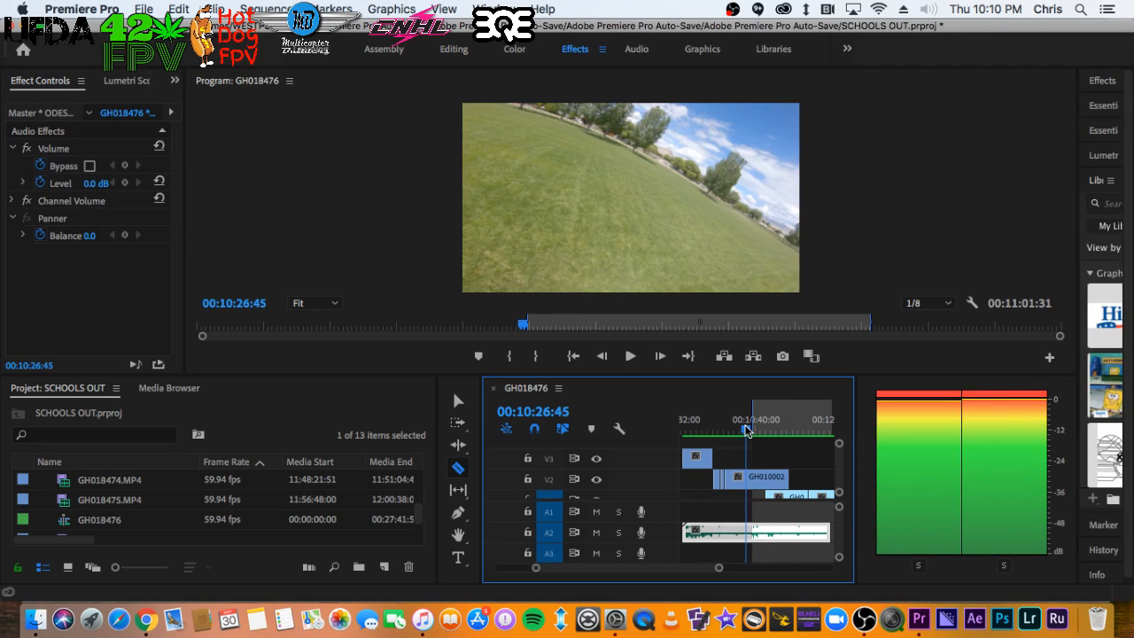
{"action": "key", "text": "space"}
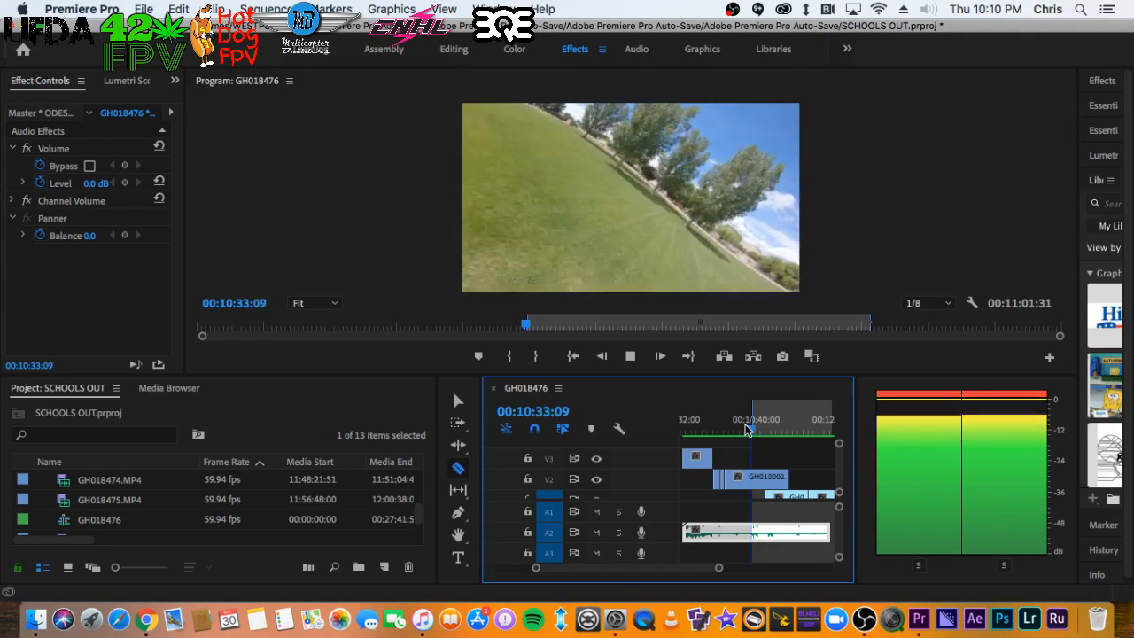
{"action": "key", "text": "space"}
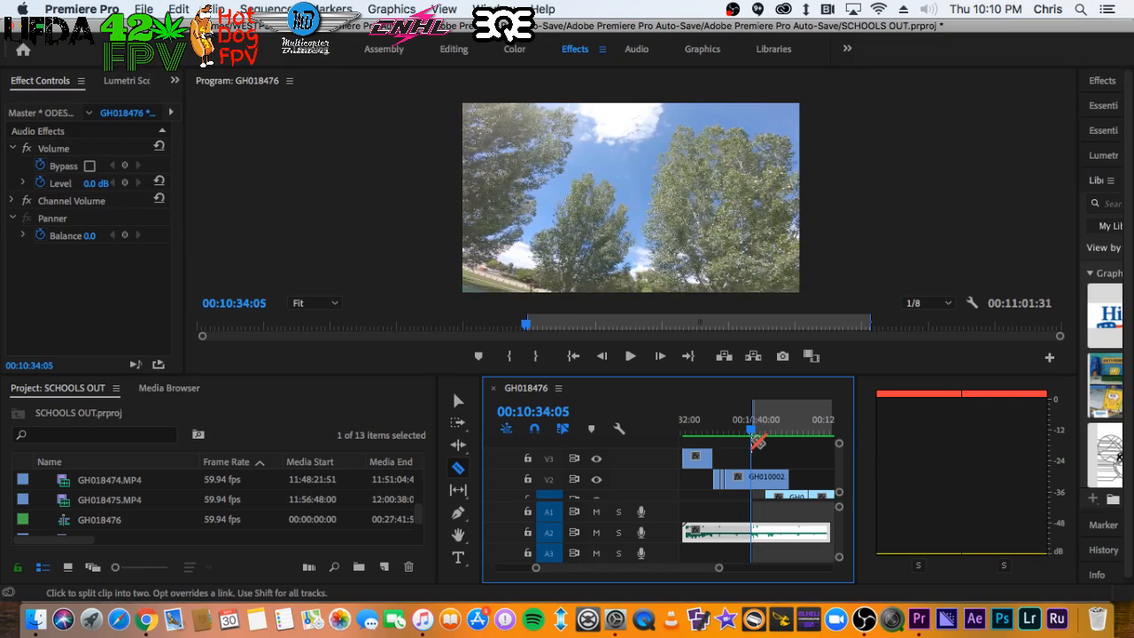
{"action": "left_click", "coordinate": [750, 479]}
Move the GH010002.MP4 section after the 00:10:34:05 cut onto V3 so it starts above the first V2 cut
{"action": "key", "text": "v"}
{"action": "left_click_drag", "start_coordinate": [763, 484], "coordinate": [719, 431]}
{"action": "key", "text": "minus"}
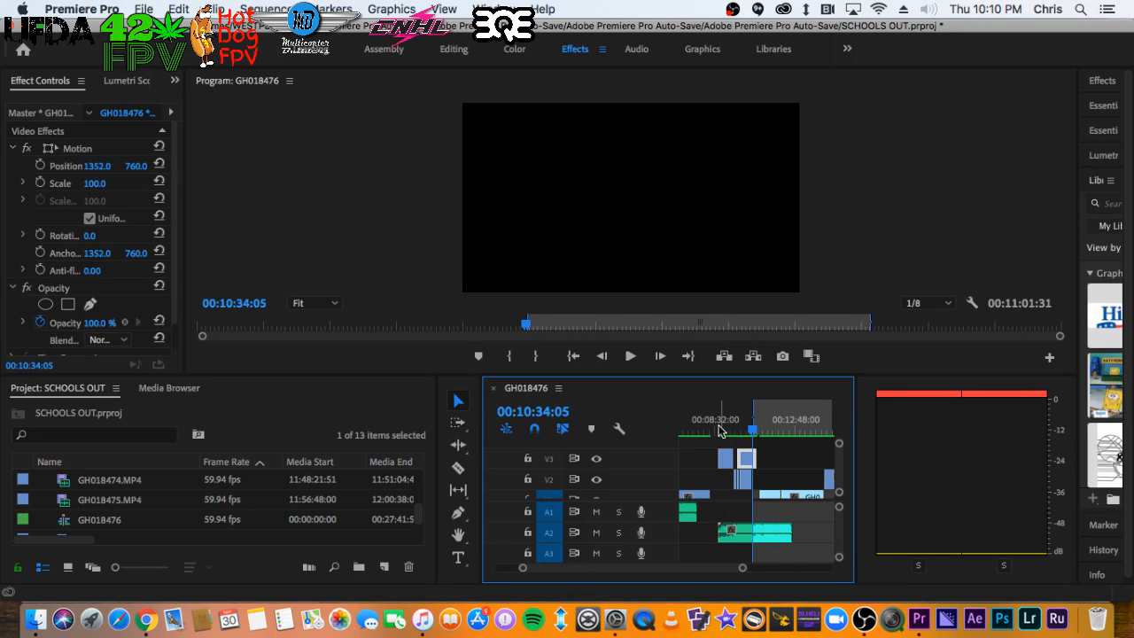
Play the sequence with the song from 00:09:42:12 through the relocated V3 footage until 00:10:07:43
{"action": "left_click", "coordinate": [733, 425]}
{"action": "key", "text": "equal"}
{"action": "left_click", "coordinate": [776, 419]}
{"action": "key", "text": "equal"}
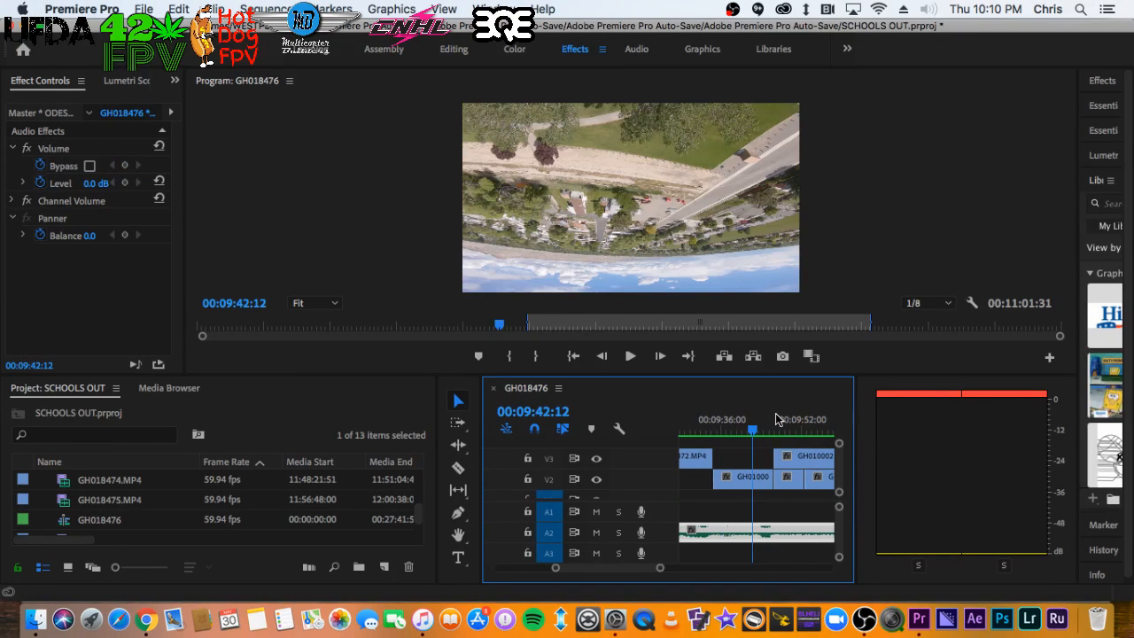
{"action": "key", "text": "space"}
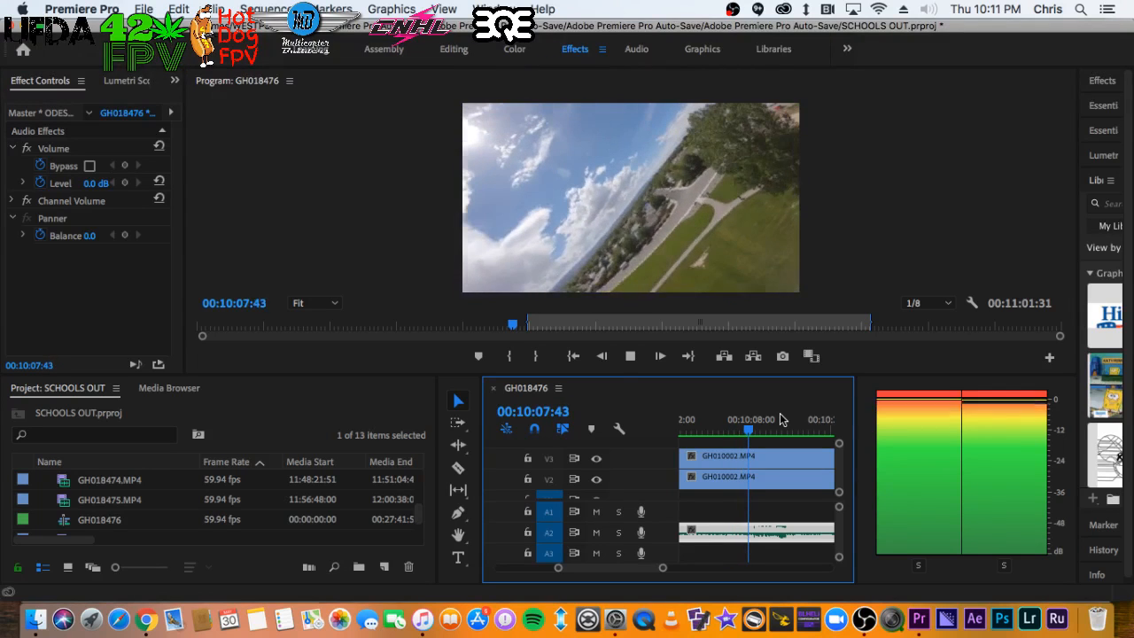
{"action": "key", "text": "space"}
Replay the start of the V3 GH010002.MP4 clip with the song and cut it at 00:09:52:32
{"action": "key", "text": "minus"}
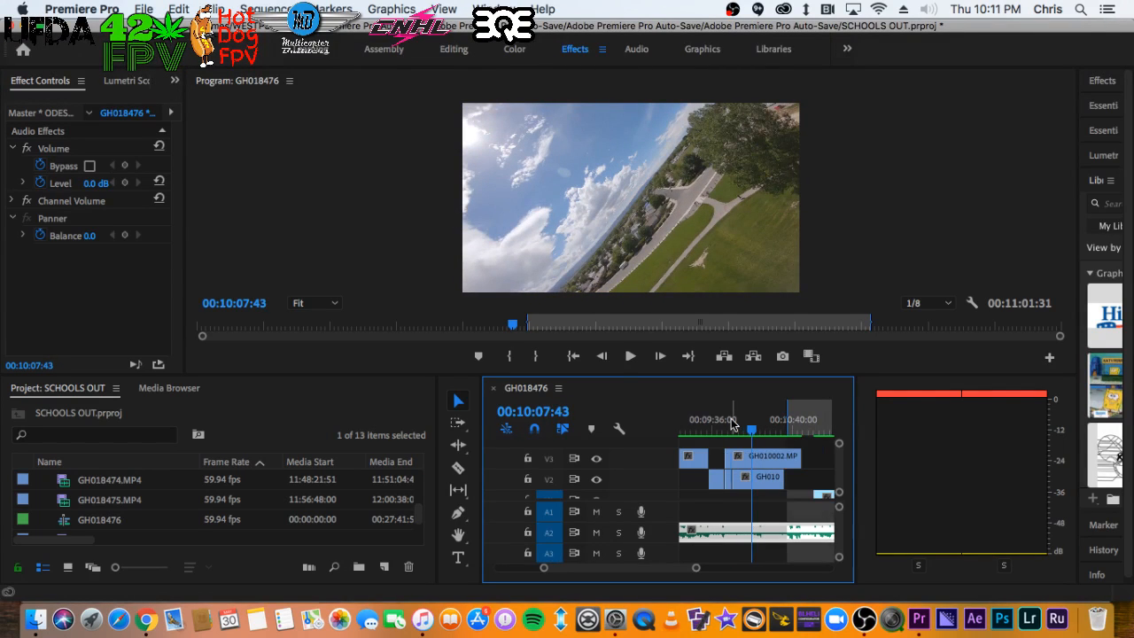
{"action": "left_click", "coordinate": [732, 423]}
{"action": "key", "text": "equal"}
{"action": "left_click", "coordinate": [735, 422]}
{"action": "key", "text": "space"}
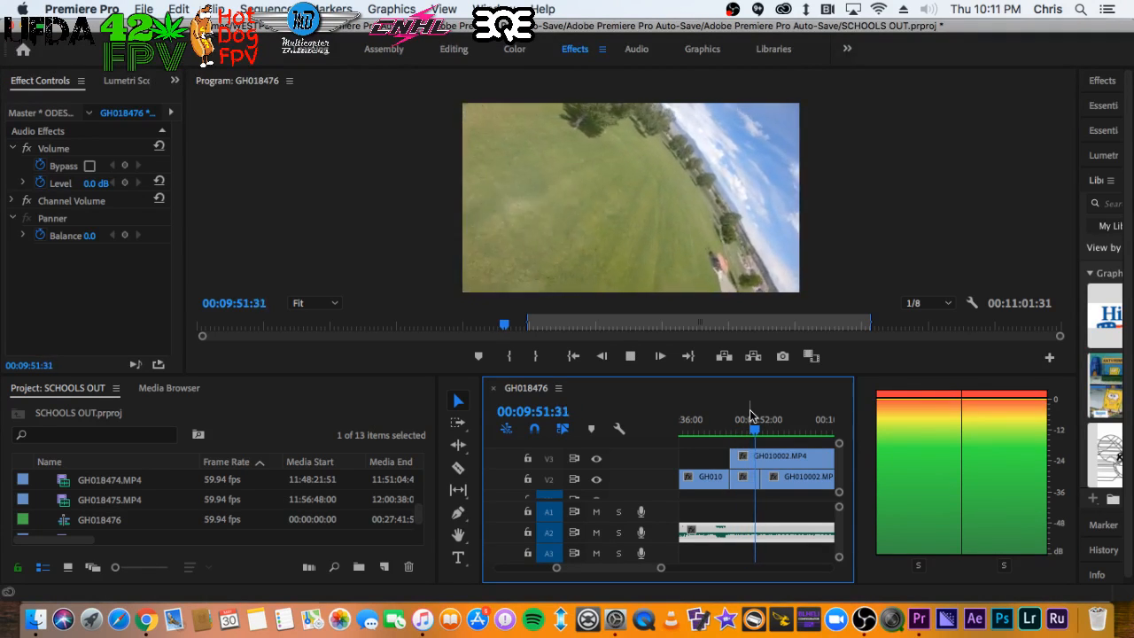
{"action": "key", "text": "space"}
{"action": "key", "text": "c"}
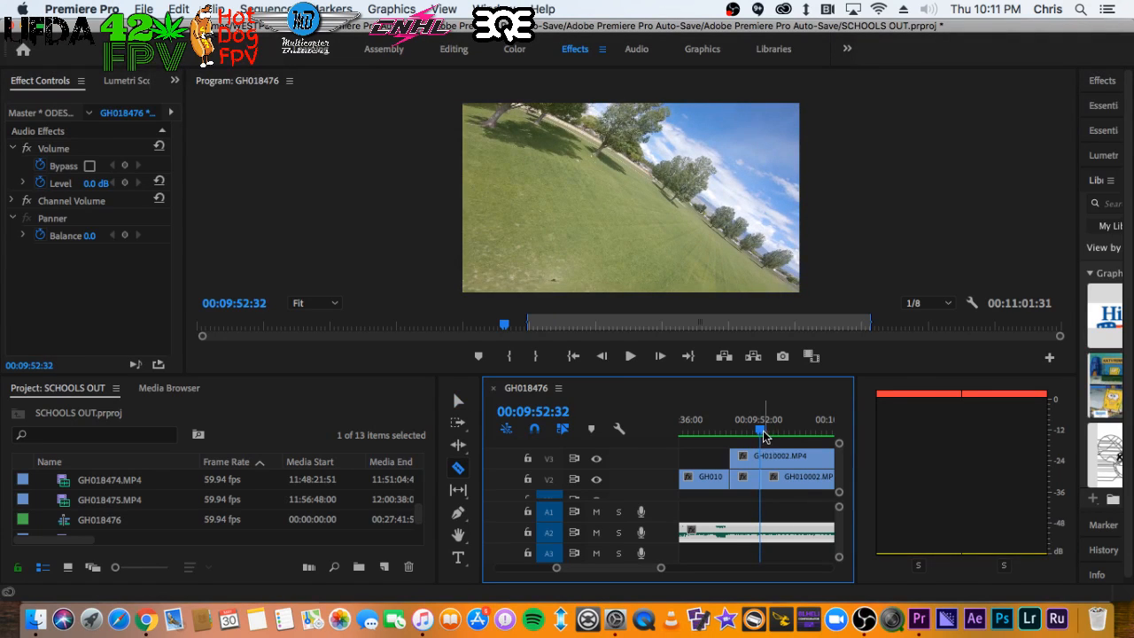
{"action": "left_click", "coordinate": [761, 456]}
Play the remaining V3 footage with the song and cut GH010002.MP4 on V3 at 00:10:19:51
{"action": "key", "text": "space"}
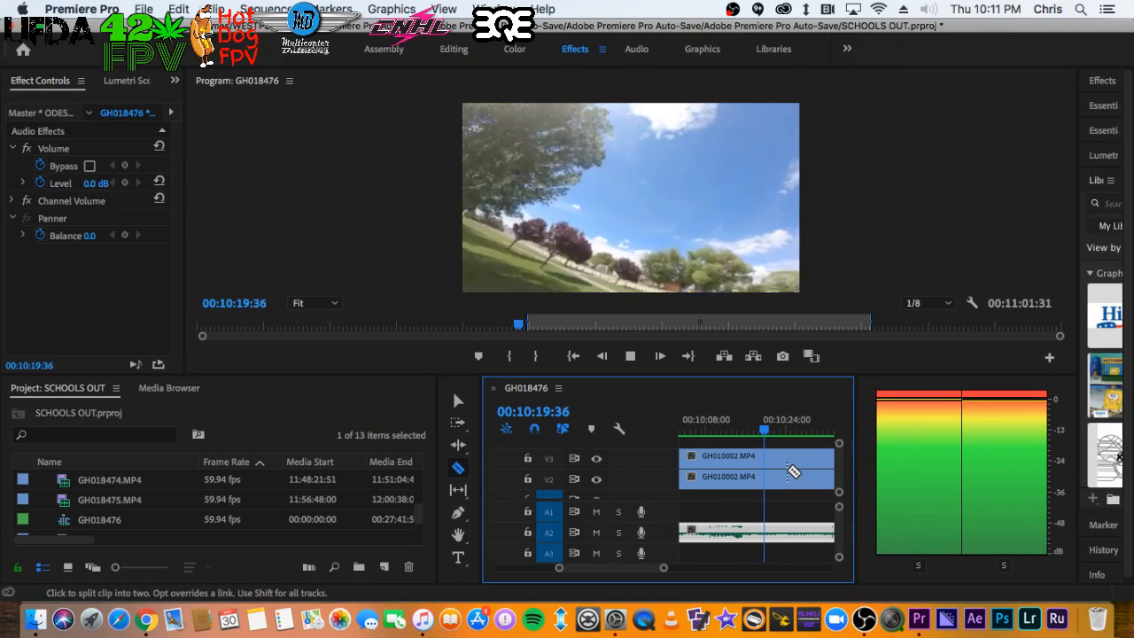
{"action": "key", "text": "space"}
{"action": "left_click", "coordinate": [766, 456]}
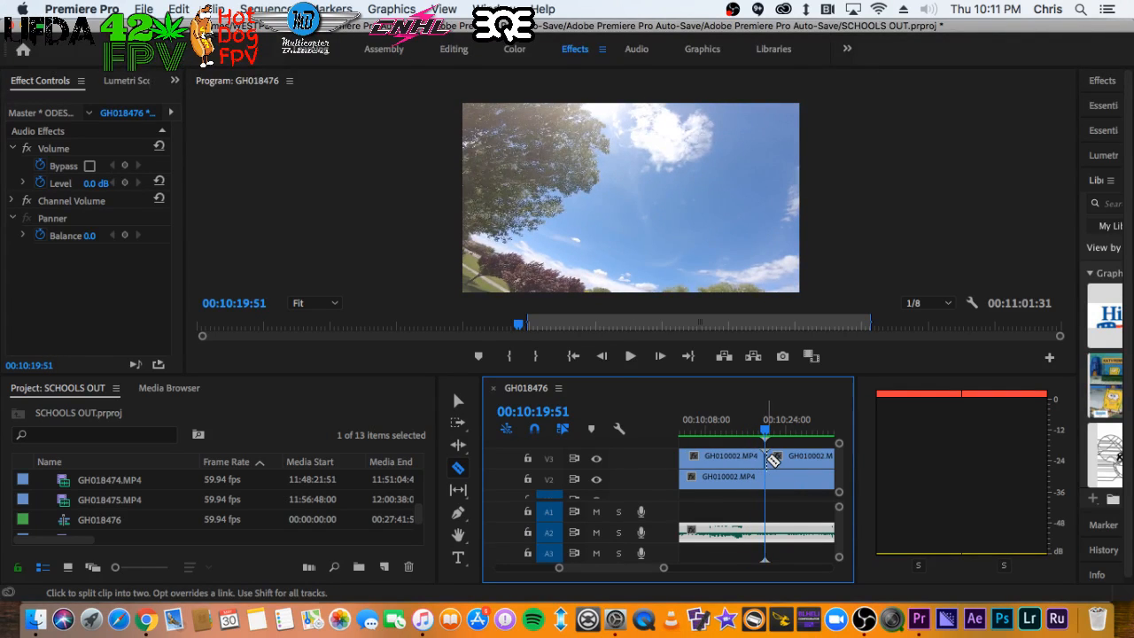
Remove the surplus V3 footage, leaving one GH010002.MP4 section directly after the 00:09:52:32 cut
{"action": "key", "text": "minus"}
{"action": "key", "text": "v"}
{"action": "left_click", "coordinate": [746, 461]}
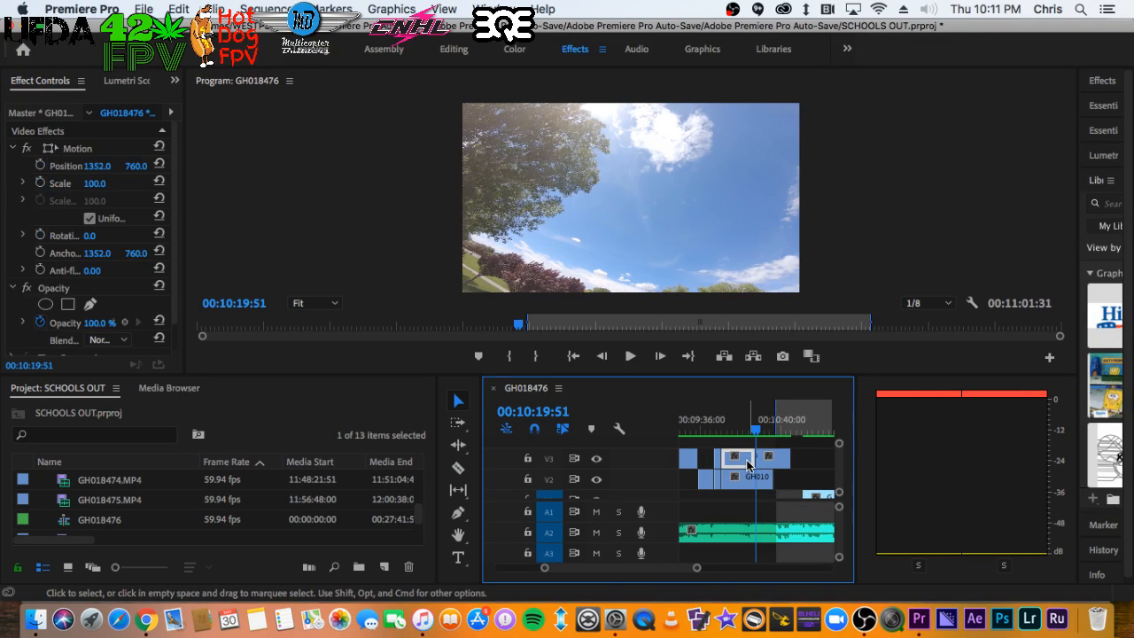
{"action": "left_click", "coordinate": [770, 457]}
{"action": "key", "text": "Delete"}
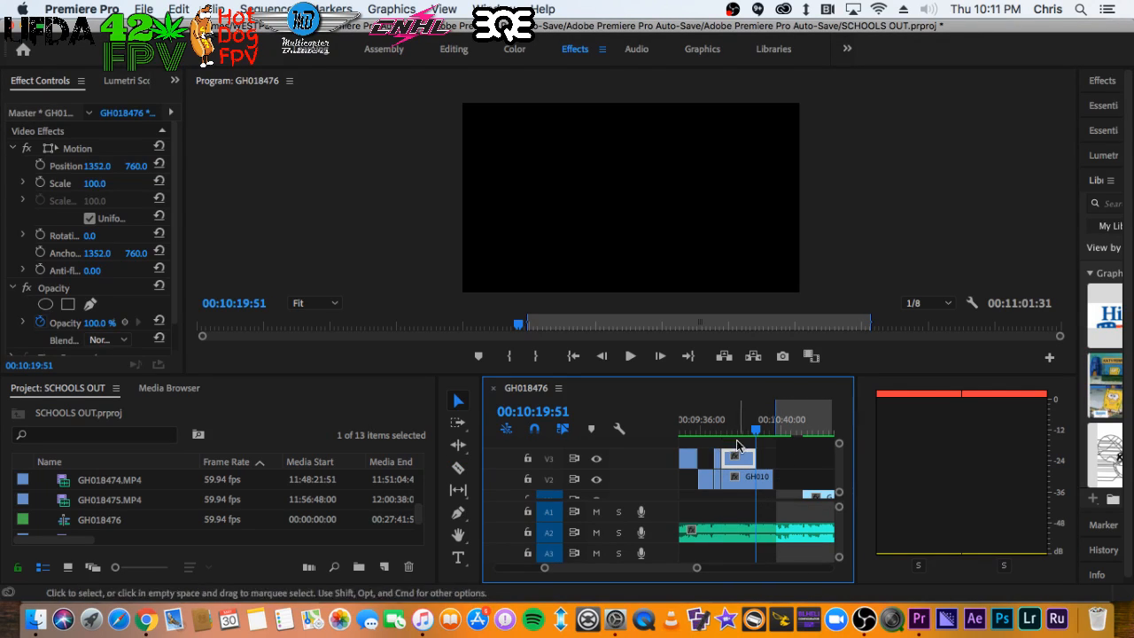
Play across the V3 join from 00:09:49:56, replay the second section, and cut GH010002.MP4 on V3 at 00:09:58:36
{"action": "left_click", "coordinate": [719, 423]}
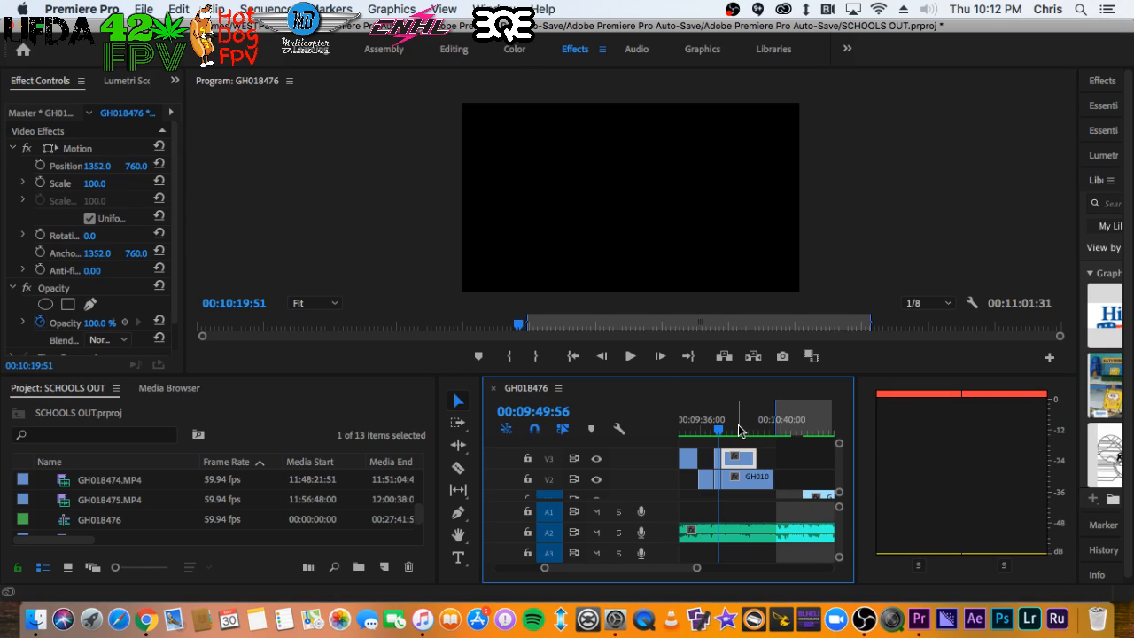
{"action": "key", "text": "space"}
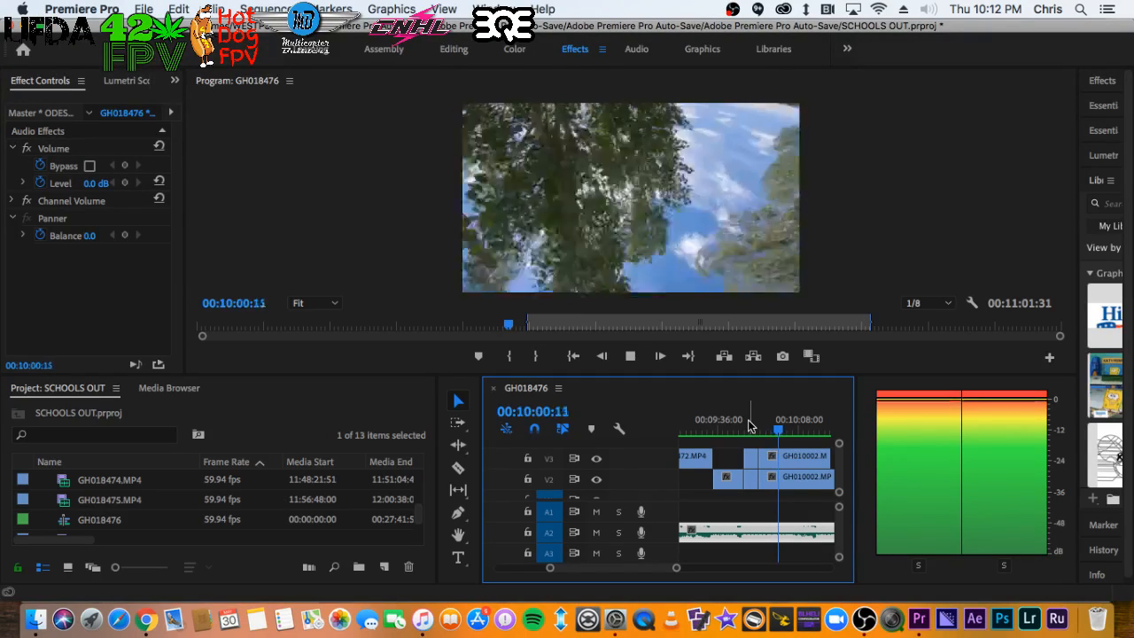
{"action": "key", "text": "space"}
{"action": "left_click", "coordinate": [757, 428]}
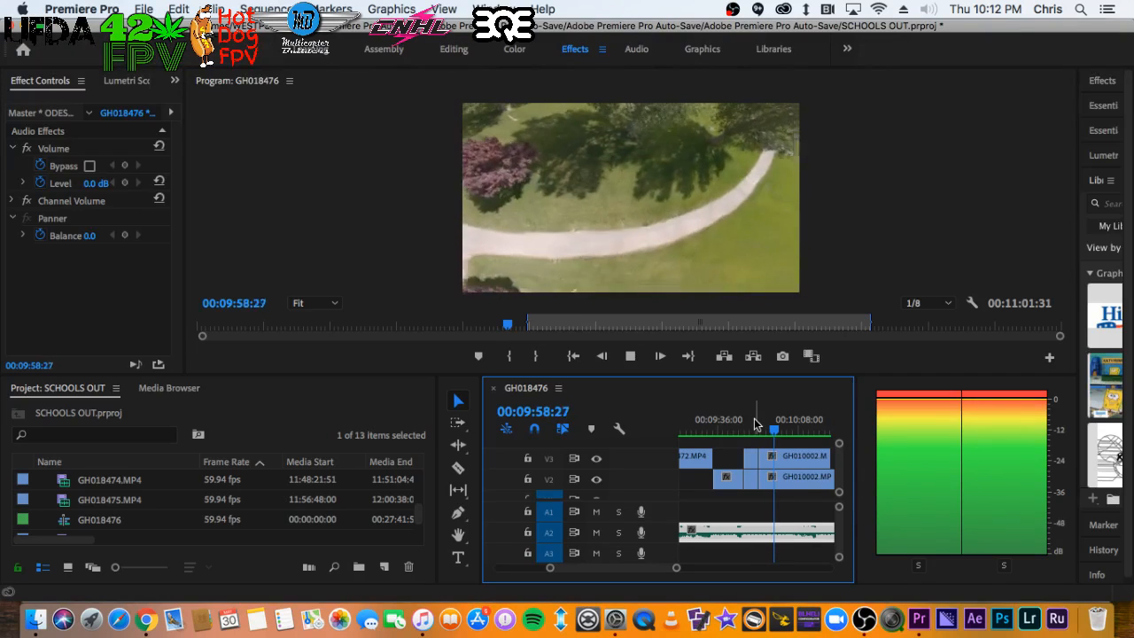
{"action": "key", "text": "space"}
{"action": "key", "text": "c"}
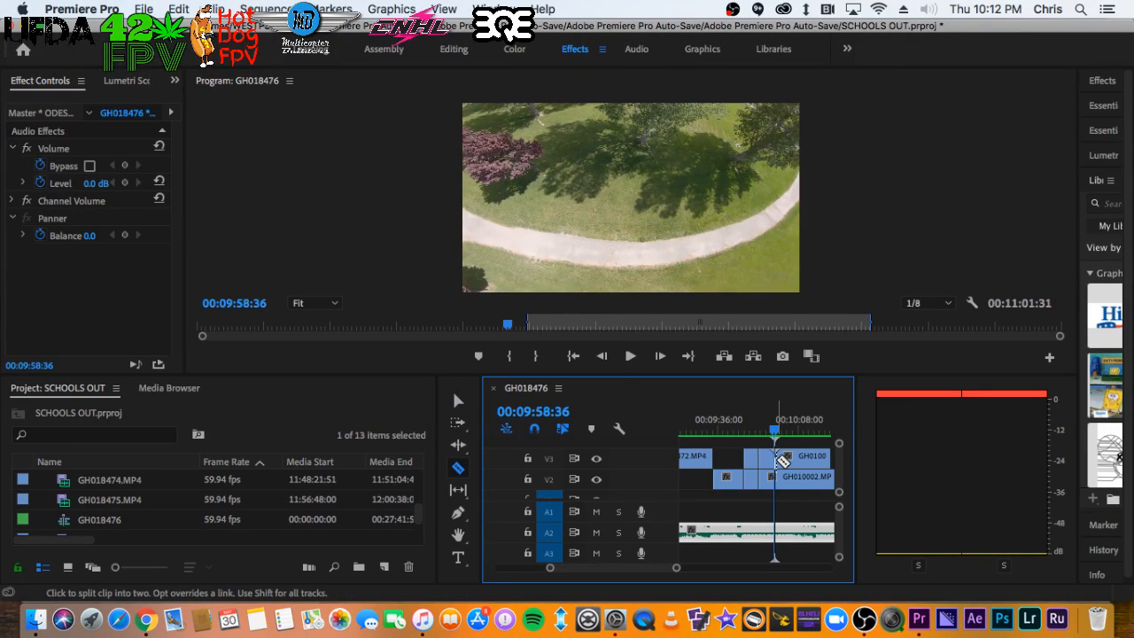
Delete the V3 section of GH010002.MP4 after the 00:09:58:36 cut
{"action": "key", "text": "v"}
{"action": "left_click", "coordinate": [791, 459]}
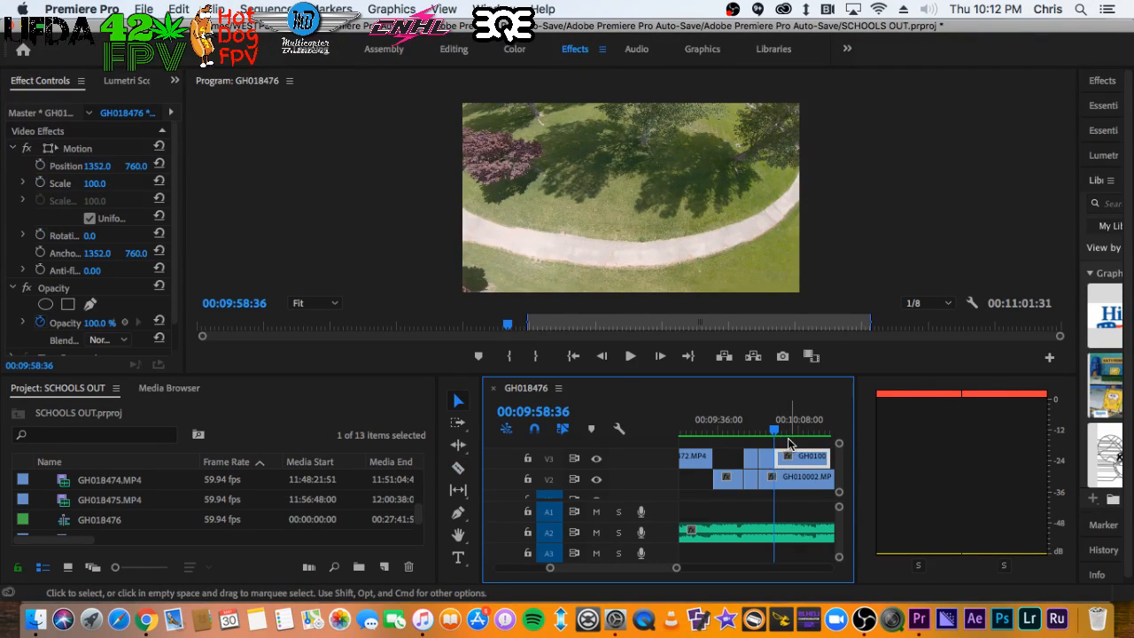
{"action": "left_click", "coordinate": [802, 426]}
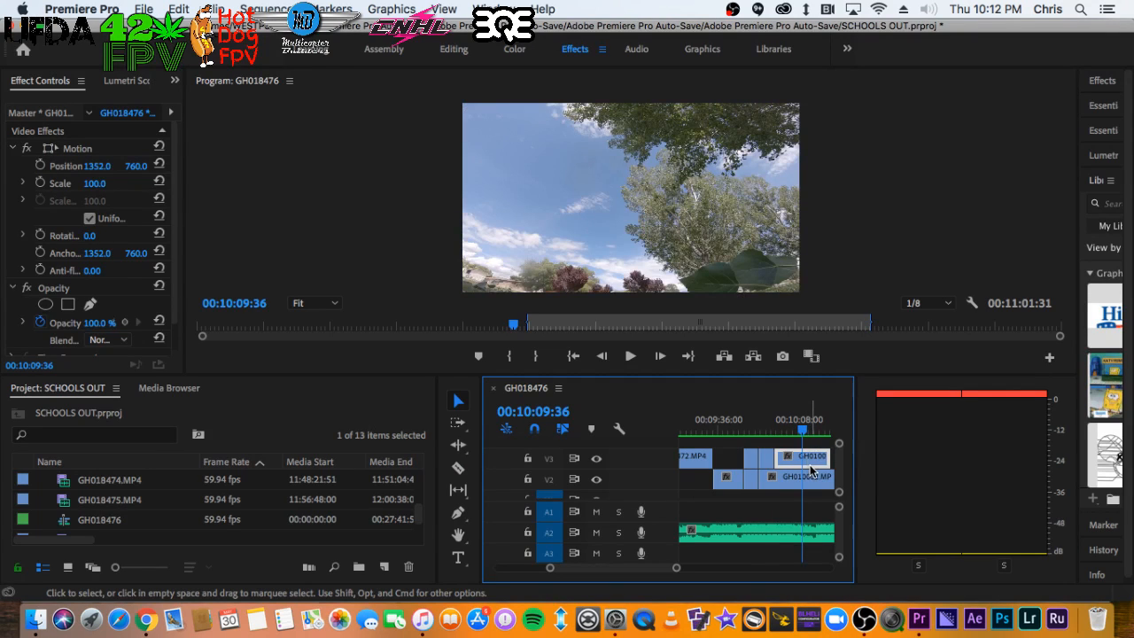
{"action": "key", "text": "Delete"}
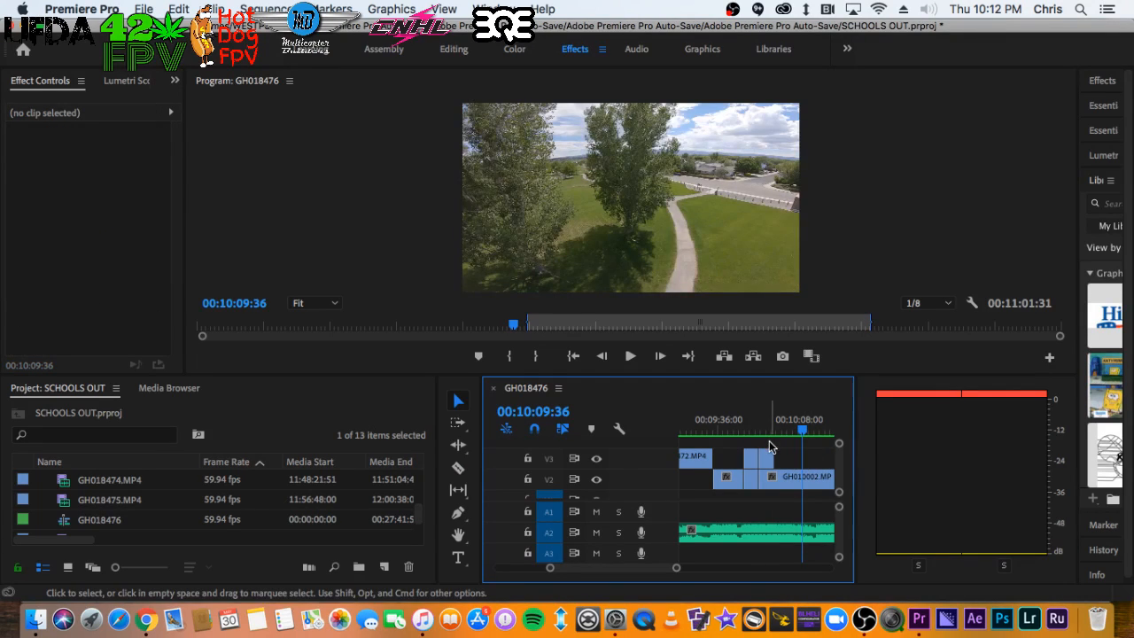
Shift the long GH010002.MP4 section on V2 to start where the V3 footage ends, and play it with the song
{"action": "scroll", "coordinate": [770, 445], "scroll_direction": "down", "scroll_amount": 5}
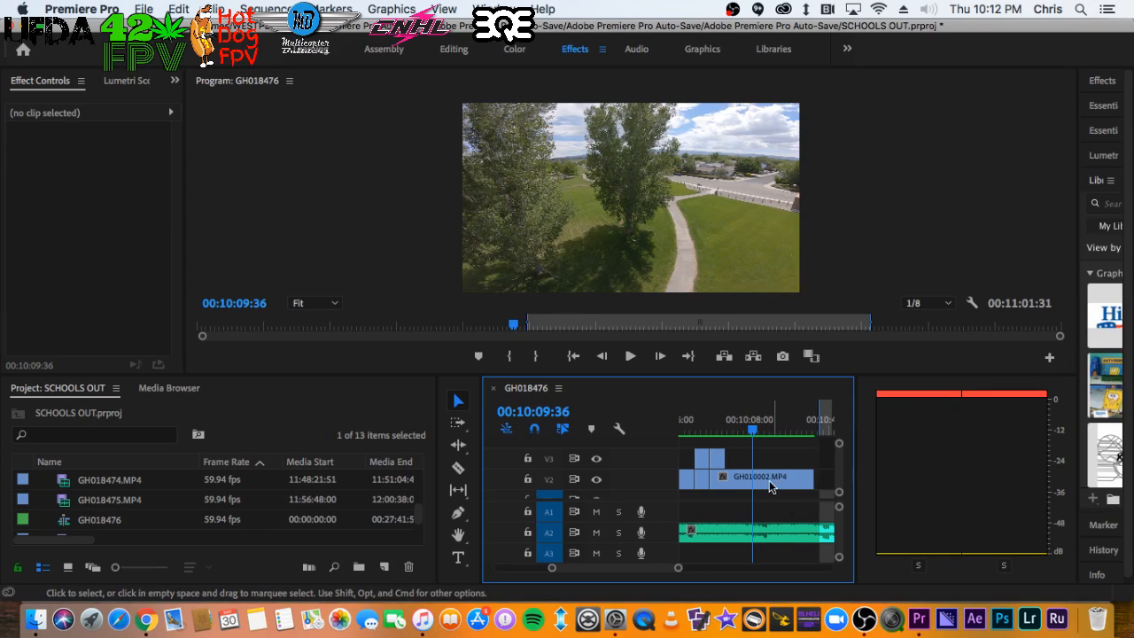
{"action": "scroll", "coordinate": [764, 487], "scroll_direction": "up", "scroll_amount": 4}
{"action": "left_click_drag", "start_coordinate": [764, 487], "coordinate": [772, 490]}
{"action": "left_click", "coordinate": [721, 420]}
{"action": "key", "text": "space"}
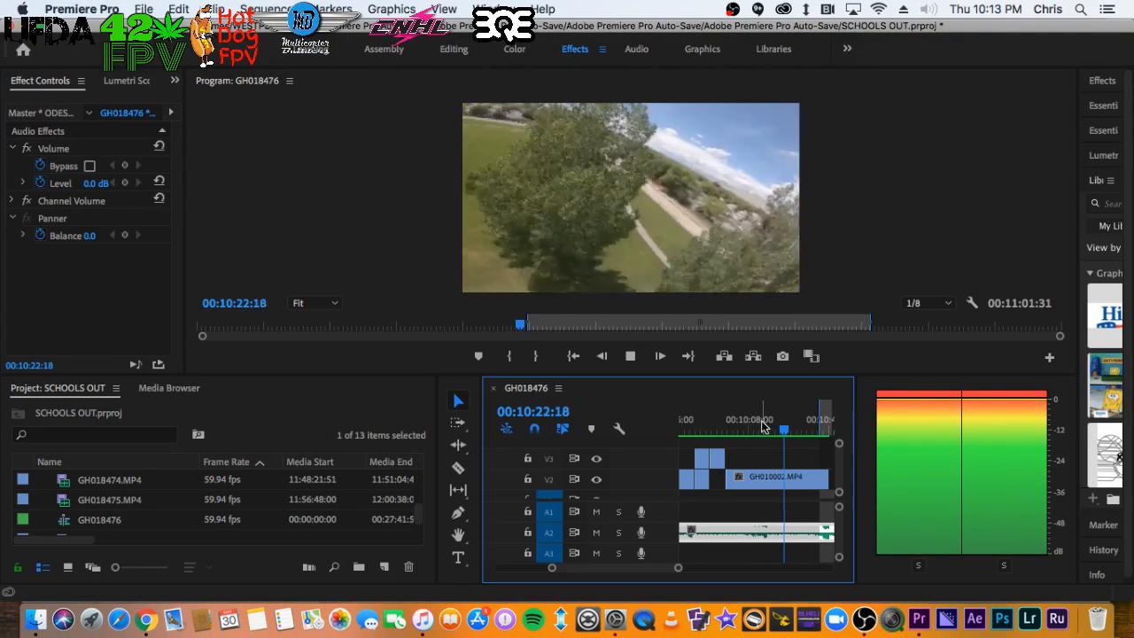
Locate 00:10:19:51 in the V2 GH010002.MP4 clip and shorten it there, keeping one section starting where the V3 footage ends
{"action": "left_click", "coordinate": [773, 422]}
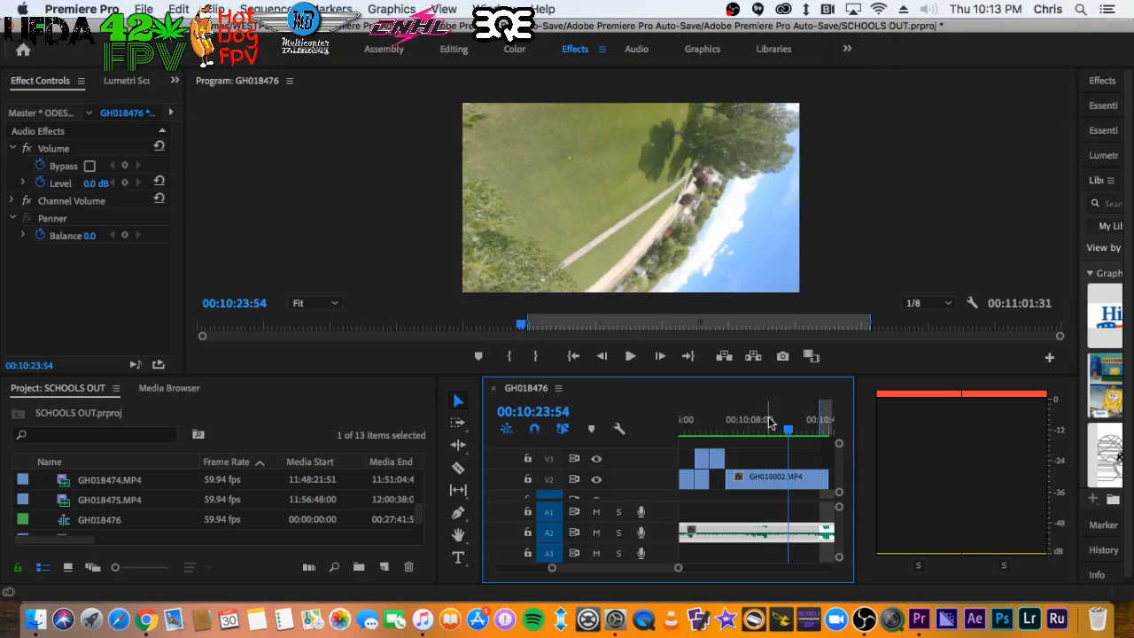
{"action": "key", "text": "space"}
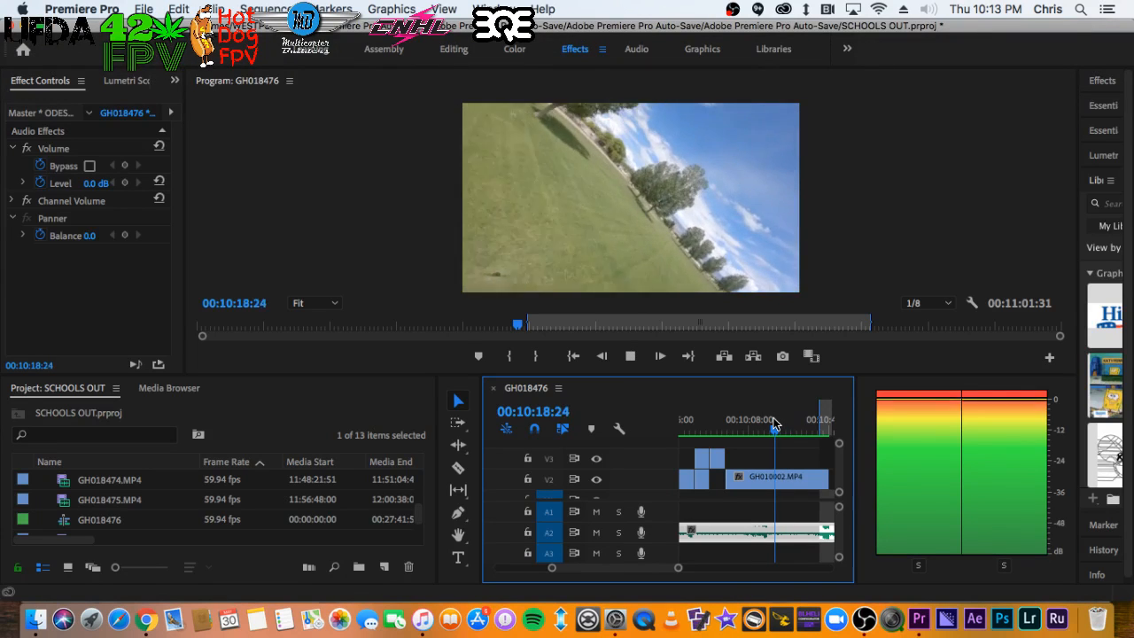
{"action": "key", "text": "space"}
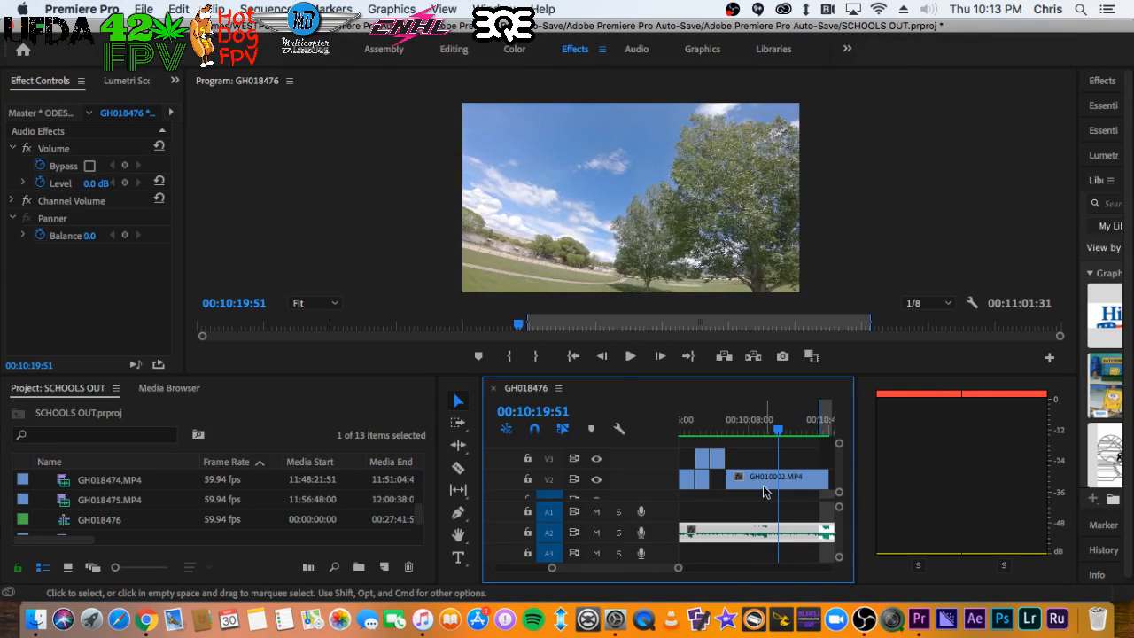
{"action": "mouse_move", "coordinate": [728, 479]}
{"action": "left_mouse_down"}
{"action": "mouse_move", "coordinate": [786, 481]}
{"action": "mouse_move", "coordinate": [751, 483]}
{"action": "mouse_move", "coordinate": [739, 460]}
{"action": "left_mouse_up"}
{"action": "left_click", "coordinate": [728, 422]}
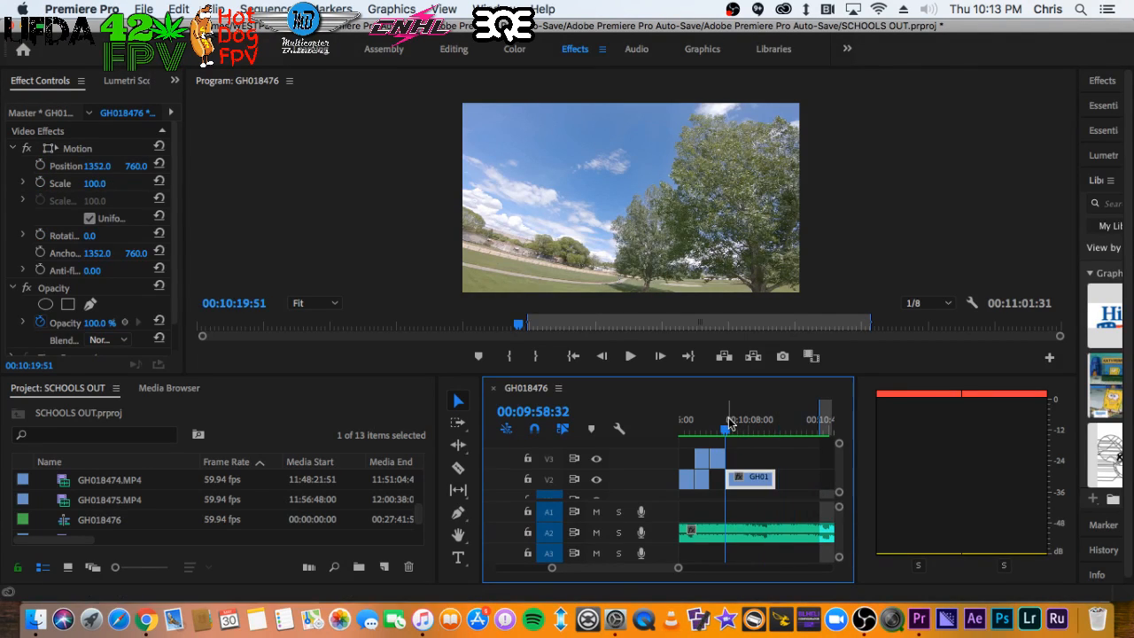
Play the last V2 GH010002.MP4 section with the song, end it at 00:10:07:43, and line up the next V1 clip there
{"action": "key", "text": "space"}
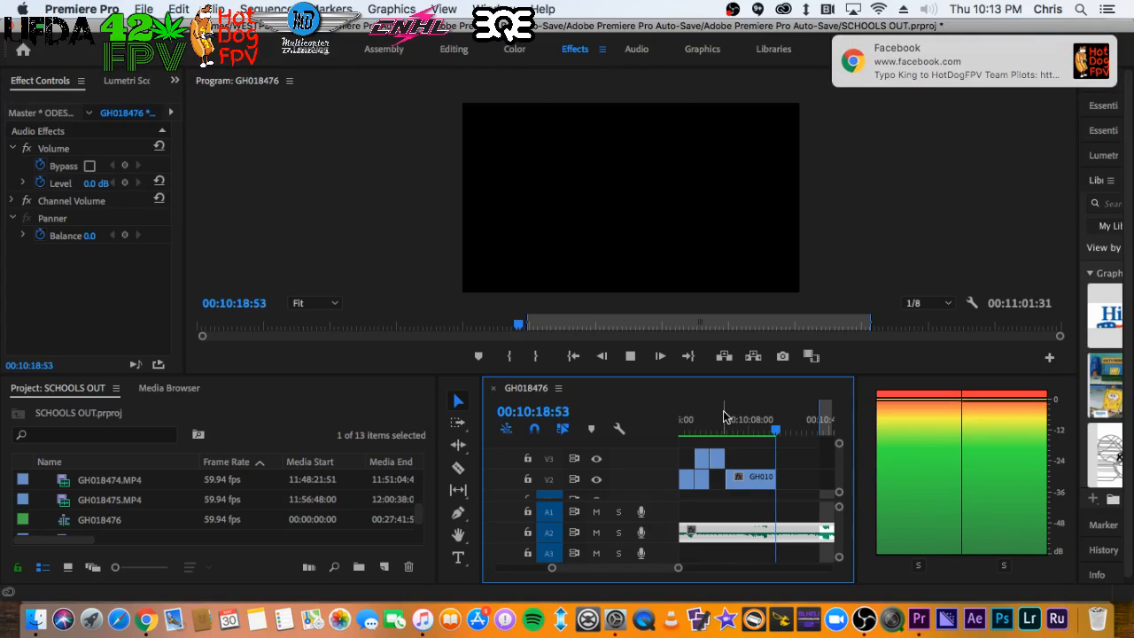
{"action": "key", "text": "space"}
{"action": "left_click", "coordinate": [759, 428]}
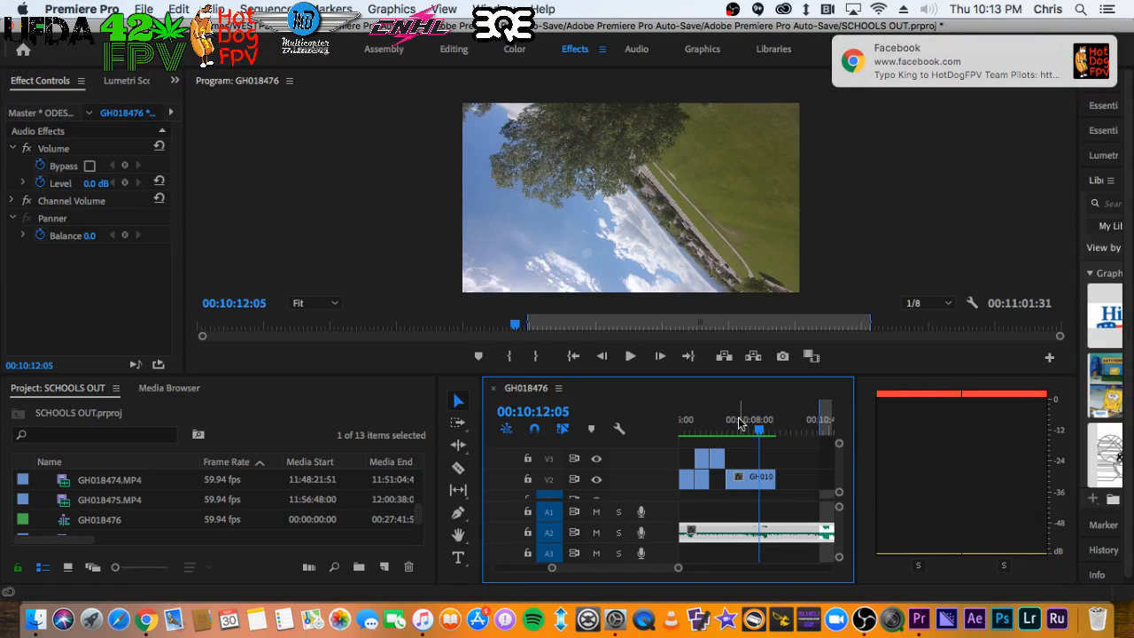
{"action": "left_click", "coordinate": [739, 425]}
{"action": "key", "text": "space"}
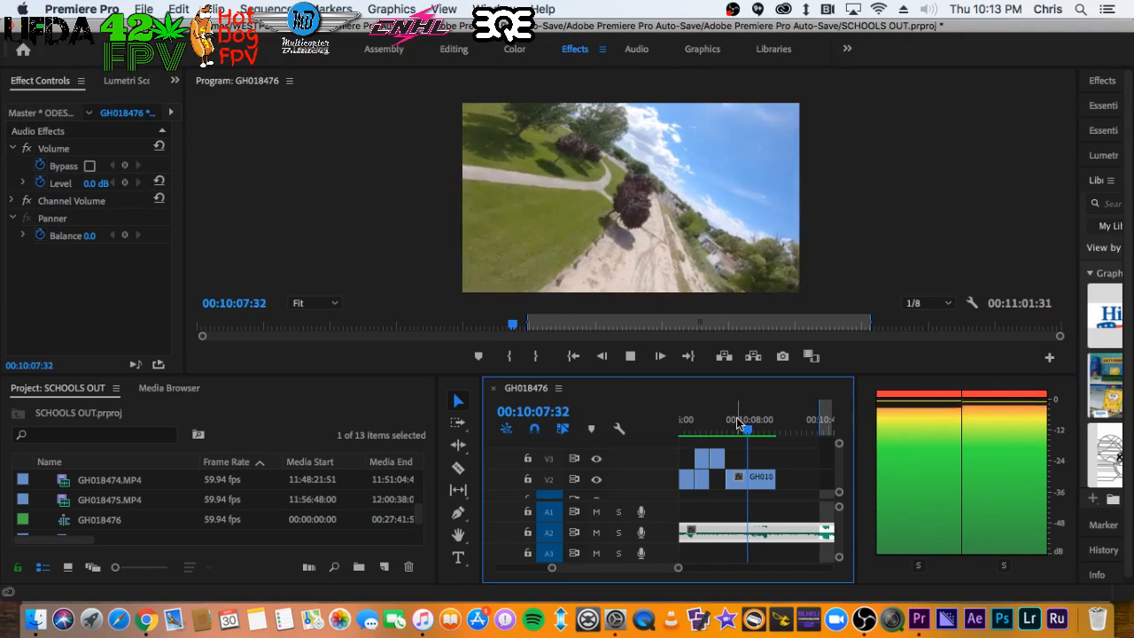
{"action": "key", "text": "space"}
{"action": "left_click_drag", "start_coordinate": [769, 479], "coordinate": [779, 501]}
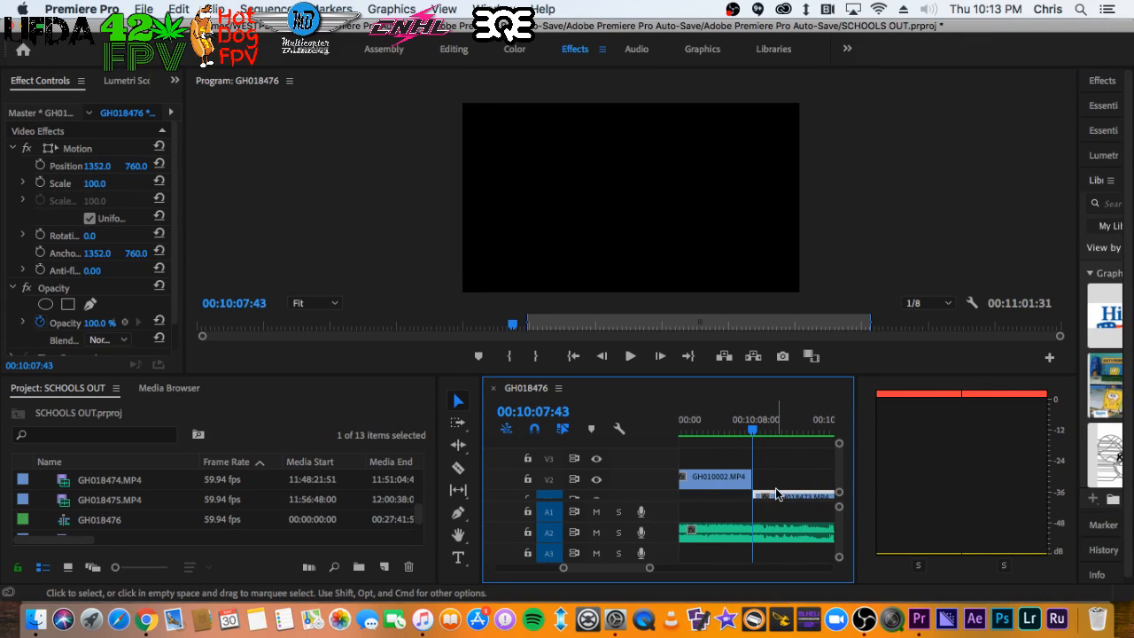
Skim the V1 clip that follows the shortened V2 section, up to 00:10:13:23
{"action": "left_click", "coordinate": [767, 431]}
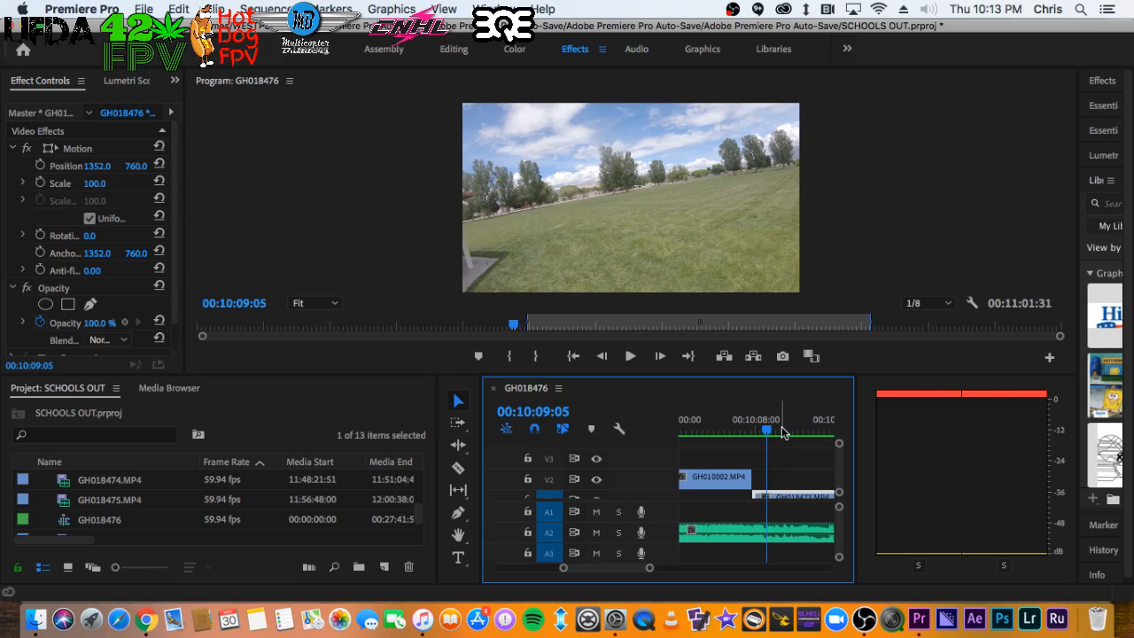
{"action": "left_click_drag", "start_coordinate": [785, 431], "coordinate": [800, 432]}
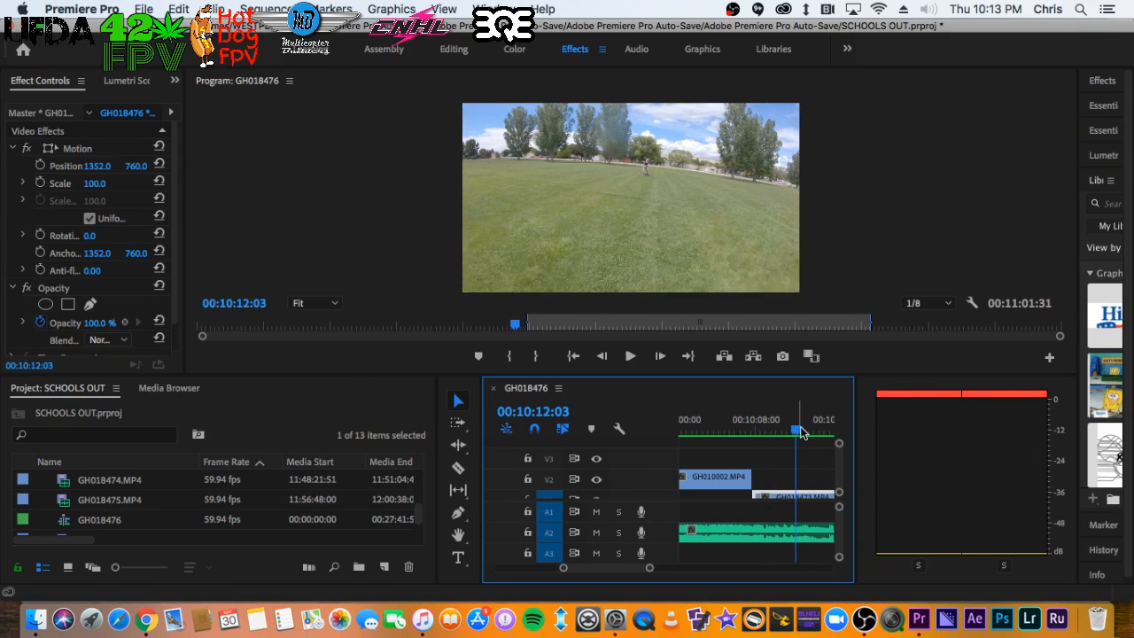
{"action": "left_click", "coordinate": [810, 429]}
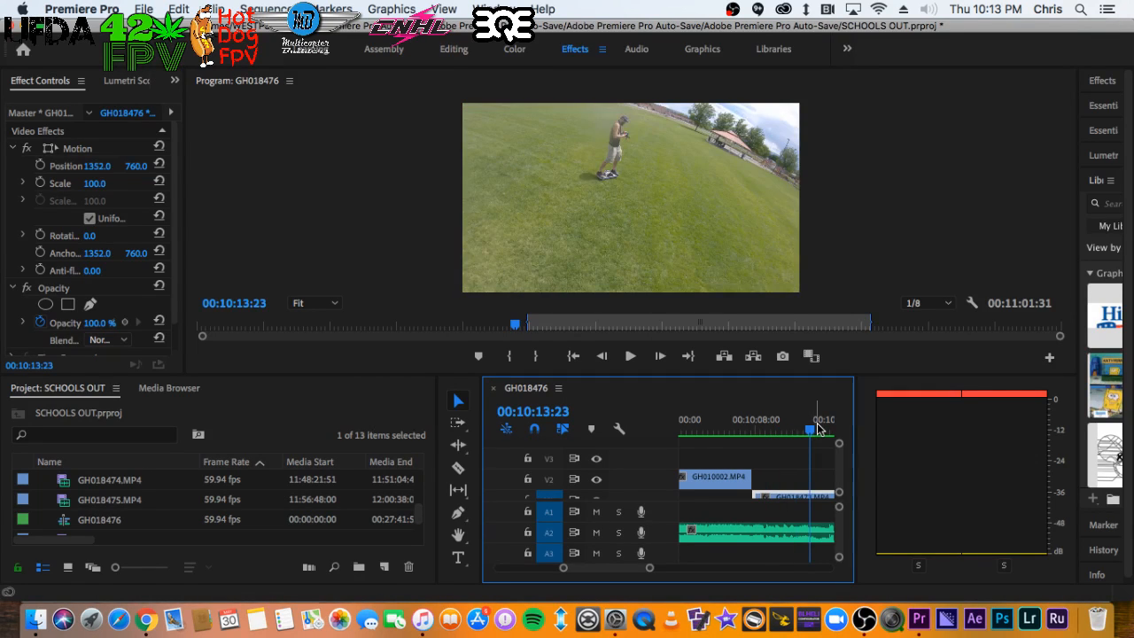
{"action": "key", "text": "minus"}
{"action": "key", "text": "minus"}
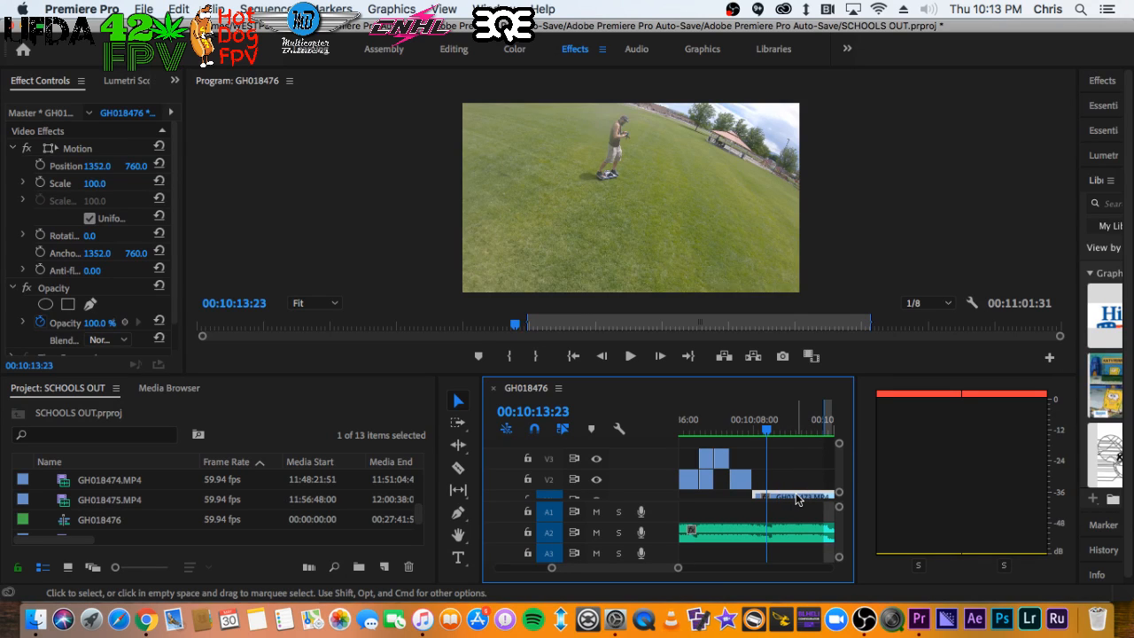
Place GH018474.MP4 on V1 to start at 00:10:07:43 where the V2 section ends, and audition parts of it with the song
{"action": "left_click_drag", "start_coordinate": [796, 498], "coordinate": [756, 477]}
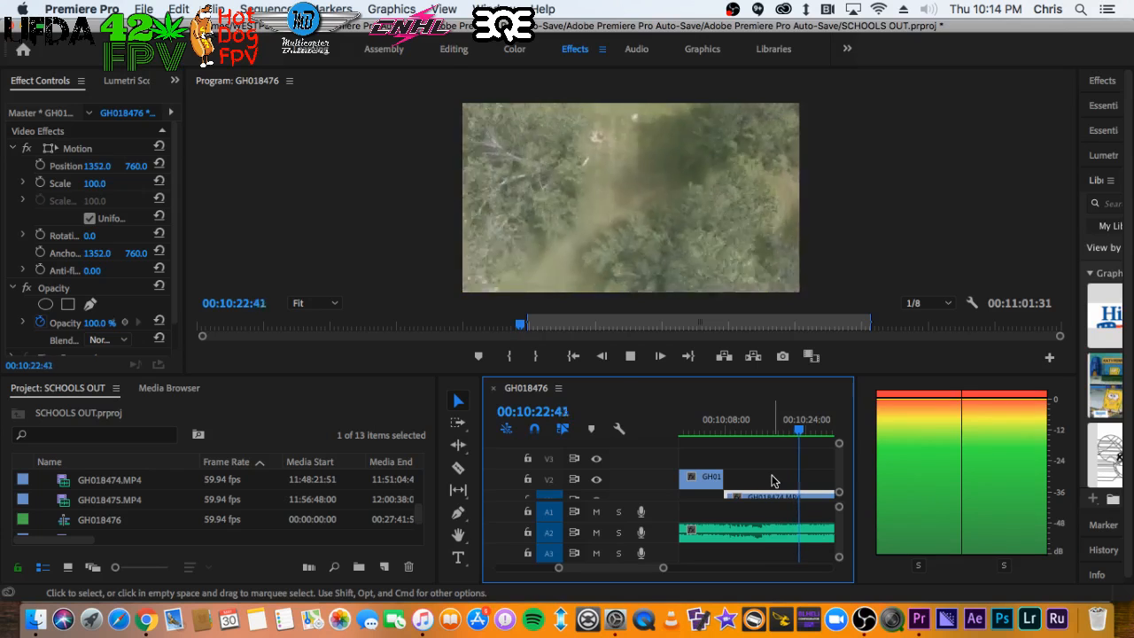
{"action": "key", "text": "space"}
{"action": "left_click", "coordinate": [754, 420]}
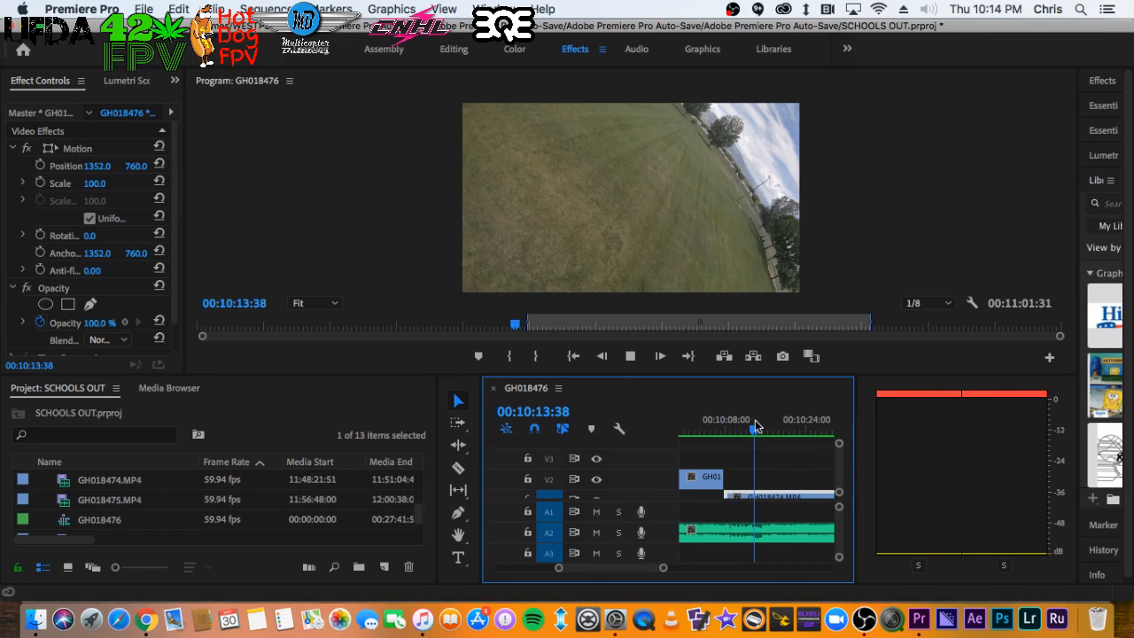
{"action": "key", "text": "space"}
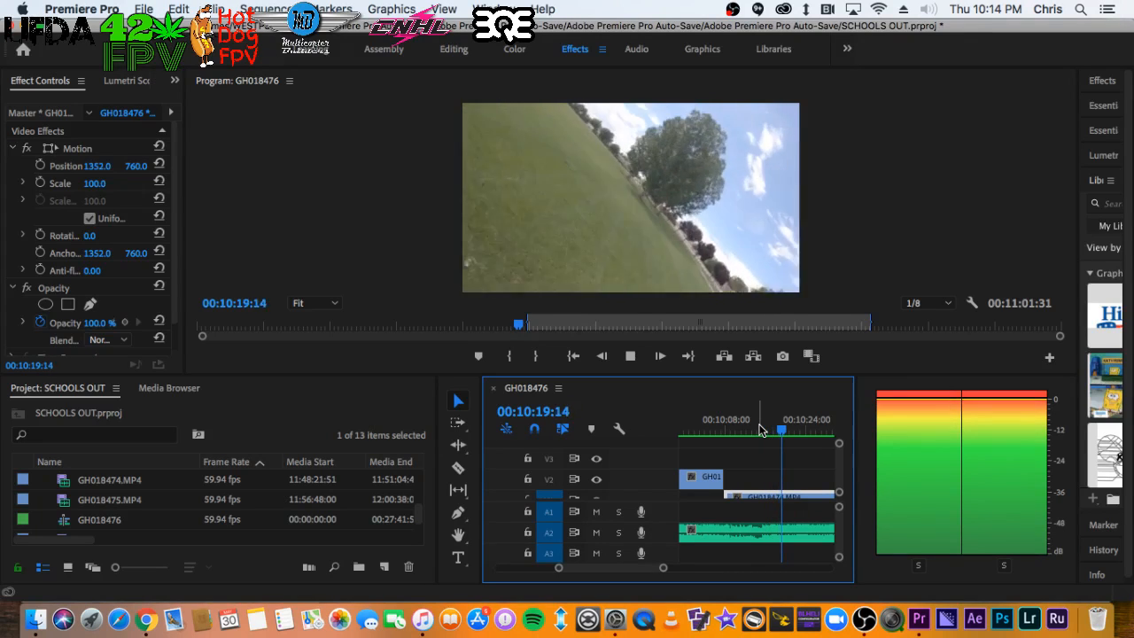
{"action": "key", "text": "space"}
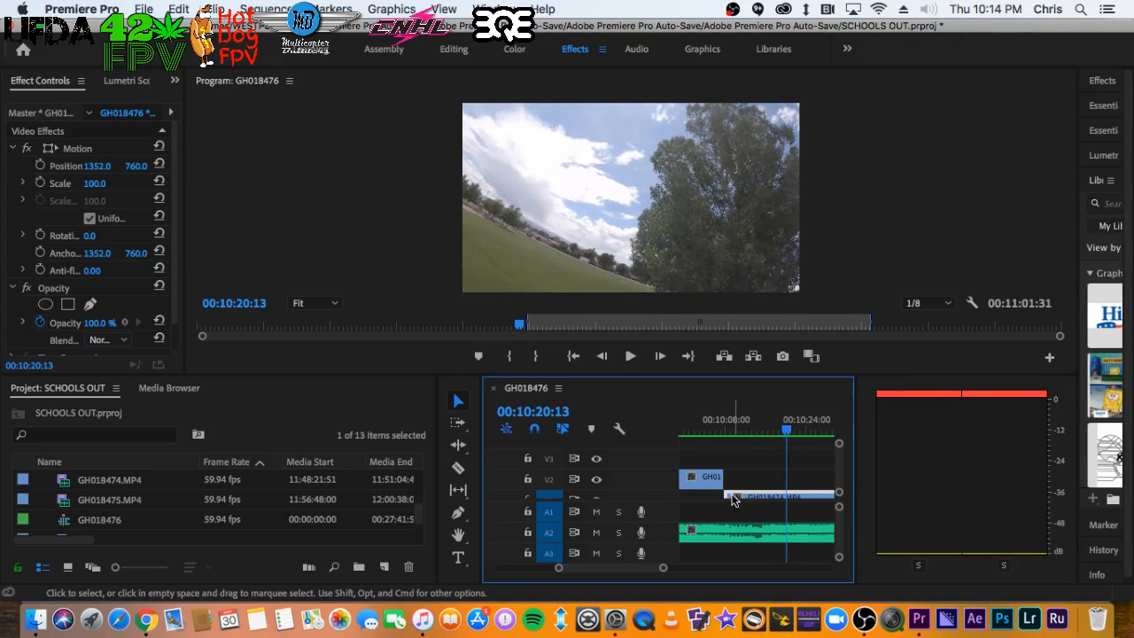
{"action": "mouse_move", "coordinate": [733, 501]}
{"action": "left_mouse_down"}
{"action": "mouse_move", "coordinate": [797, 501]}
{"action": "mouse_move", "coordinate": [751, 501]}
{"action": "left_mouse_up"}
Play from 00:10:07:11 across the join and watch GH018474.MP4 with the song until 00:11:10:36
{"action": "left_click", "coordinate": [722, 424]}
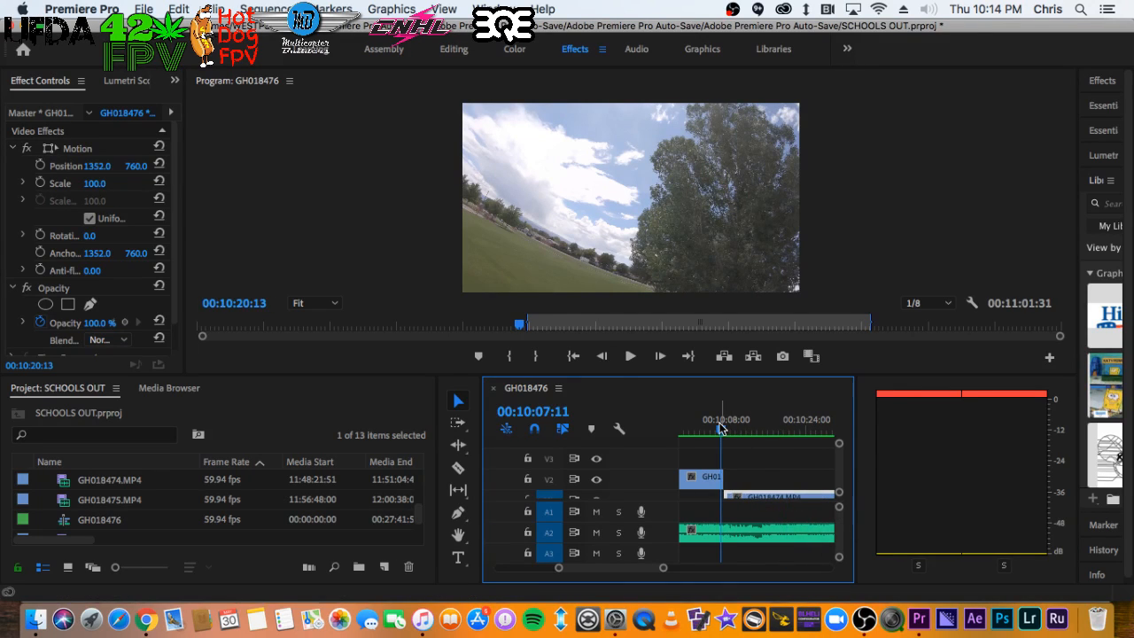
{"action": "key", "text": "space"}
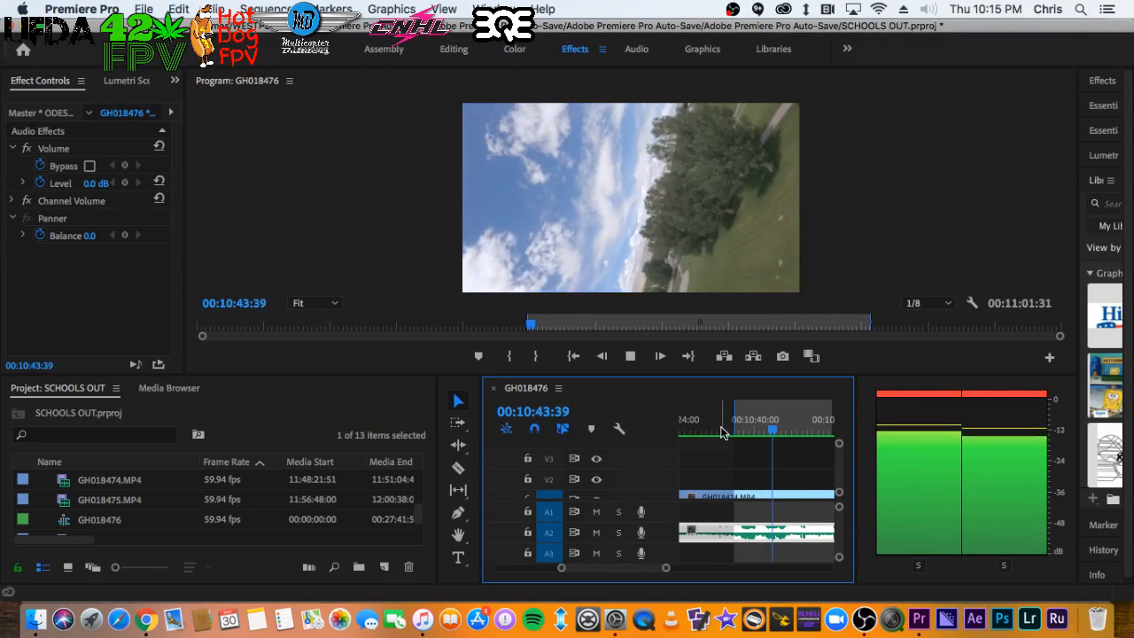
{"action": "key", "text": "minus"}
{"action": "key", "text": "minus"}
{"action": "key", "text": "minus"}
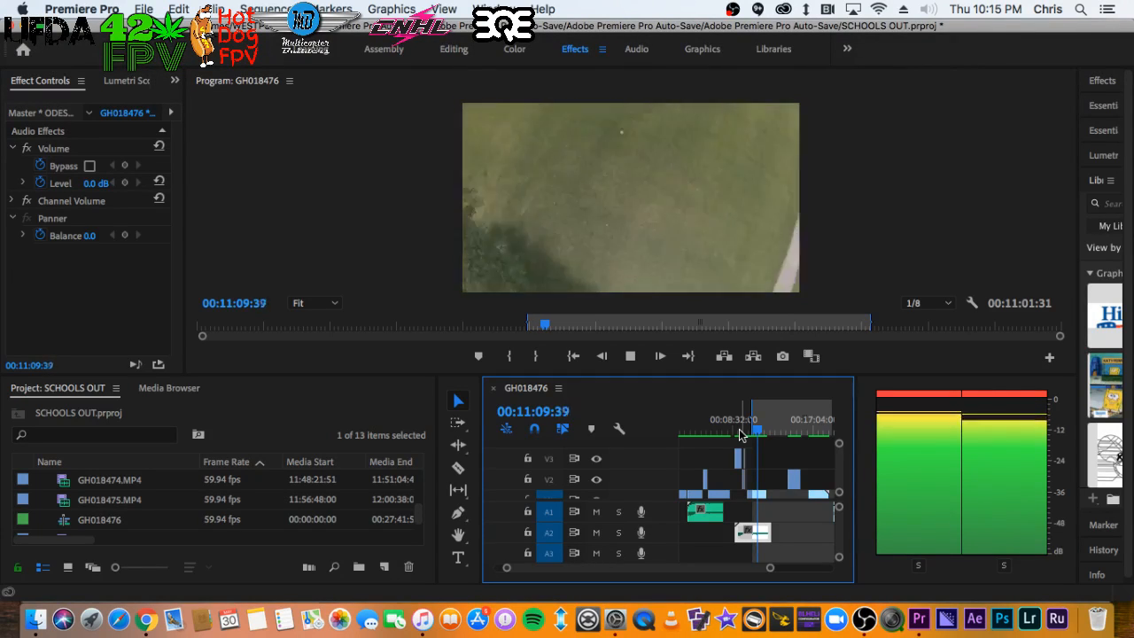
{"action": "key", "text": "space"}
Move GH018475.MP4 on V2 to start at 00:10:07:43, directly after the last GH010002.MP4 section, and view it at 00:10:22:21
{"action": "key", "text": "="}
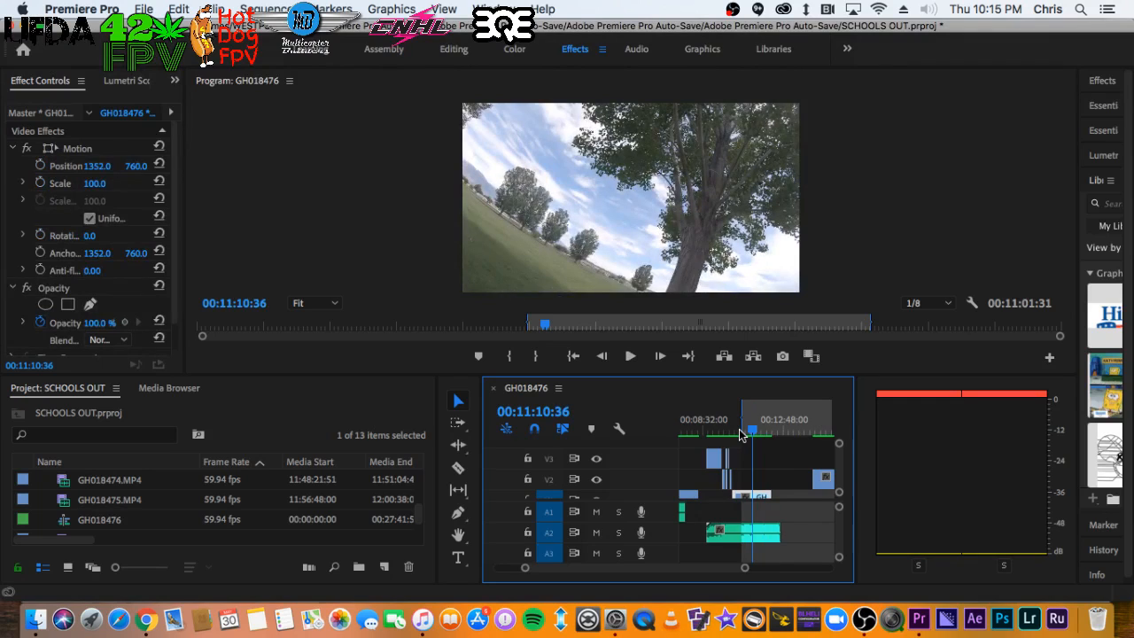
{"action": "key", "text": "-"}
{"action": "key", "text": "="}
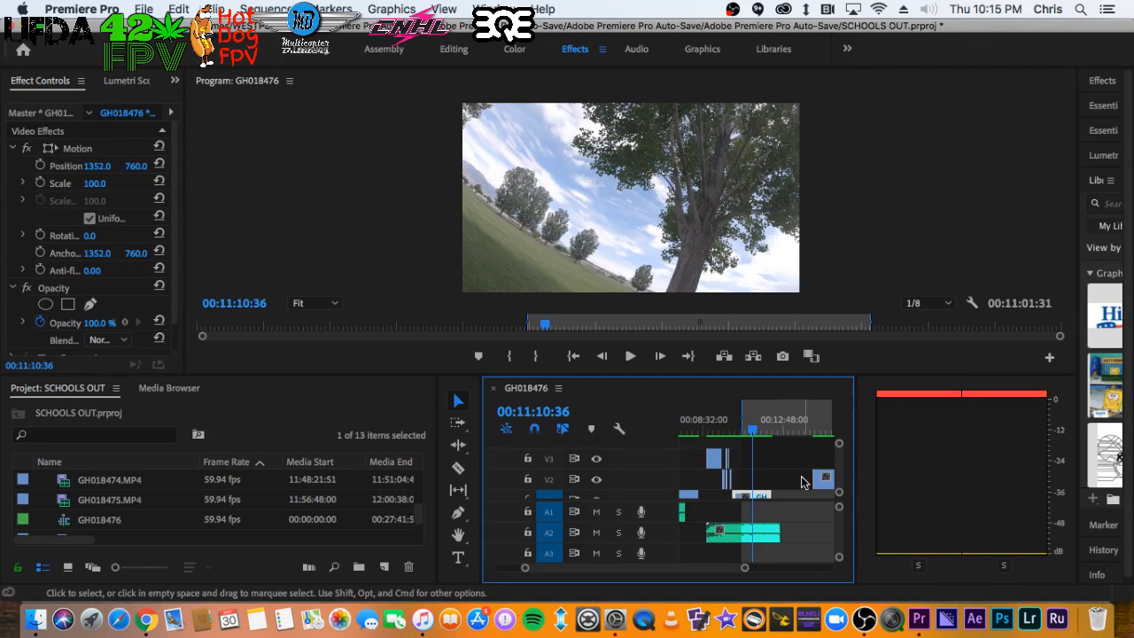
{"action": "left_click_drag", "start_coordinate": [826, 483], "coordinate": [778, 481]}
{"action": "left_click", "coordinate": [725, 419]}
{"action": "key", "text": "="}
{"action": "key", "text": "="}
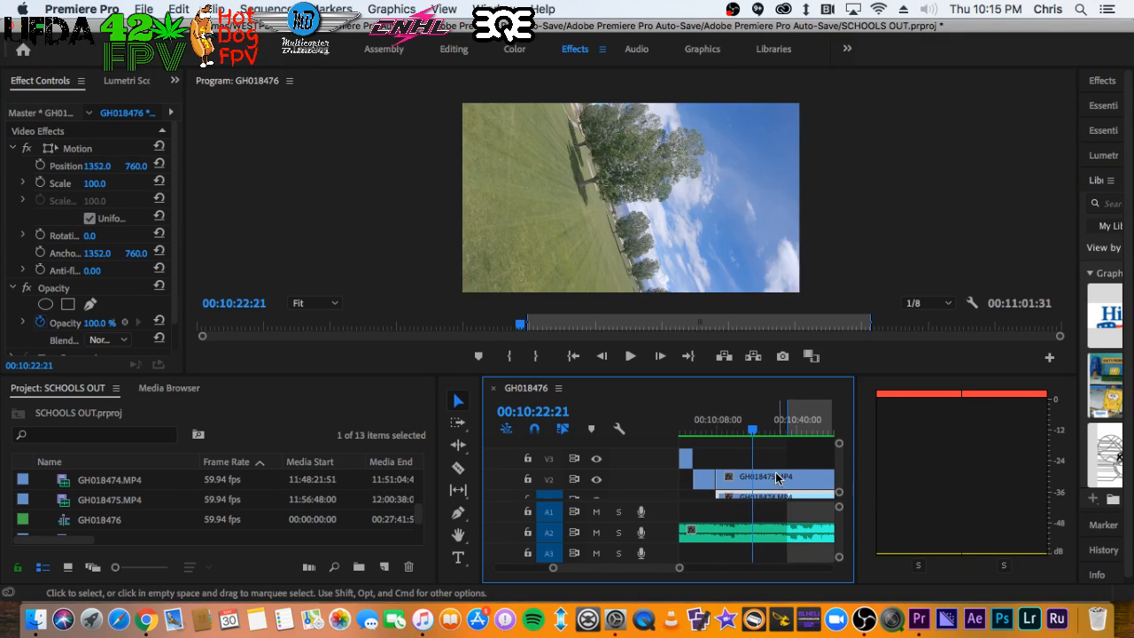
{"action": "key", "text": "minus"}
{"action": "key", "text": "minus"}
{"action": "key", "text": "minus"}
{"action": "key", "text": "minus"}
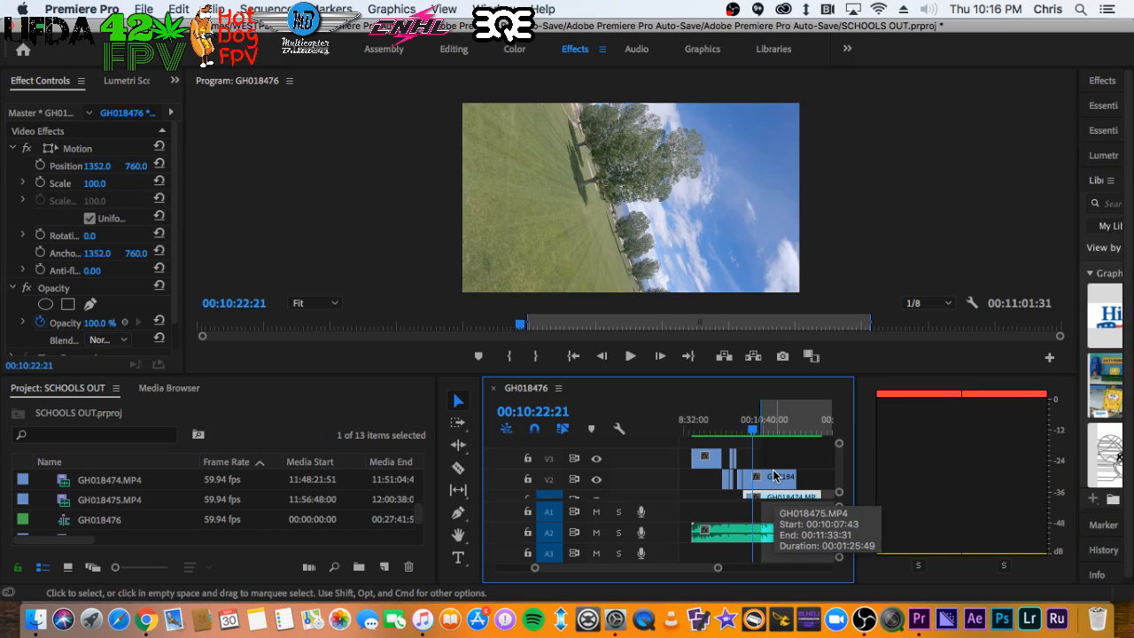
{"action": "key", "text": "="}
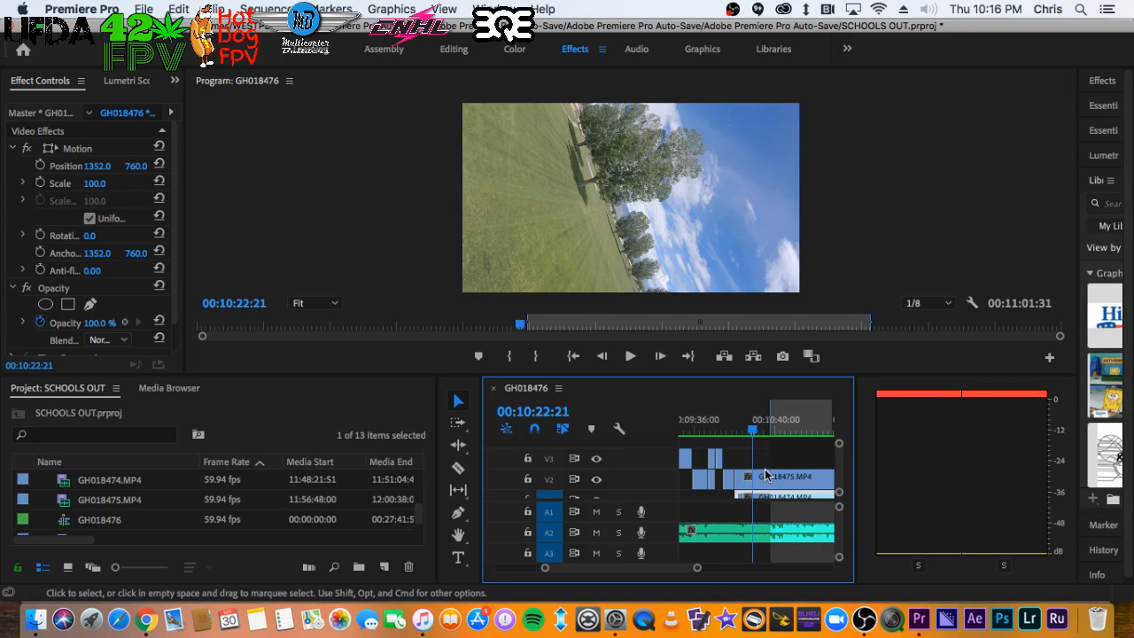
Play GH018475.MP4 on V2 to find the cut point and split the clip at 00:10:23:46
{"action": "left_click", "coordinate": [738, 428]}
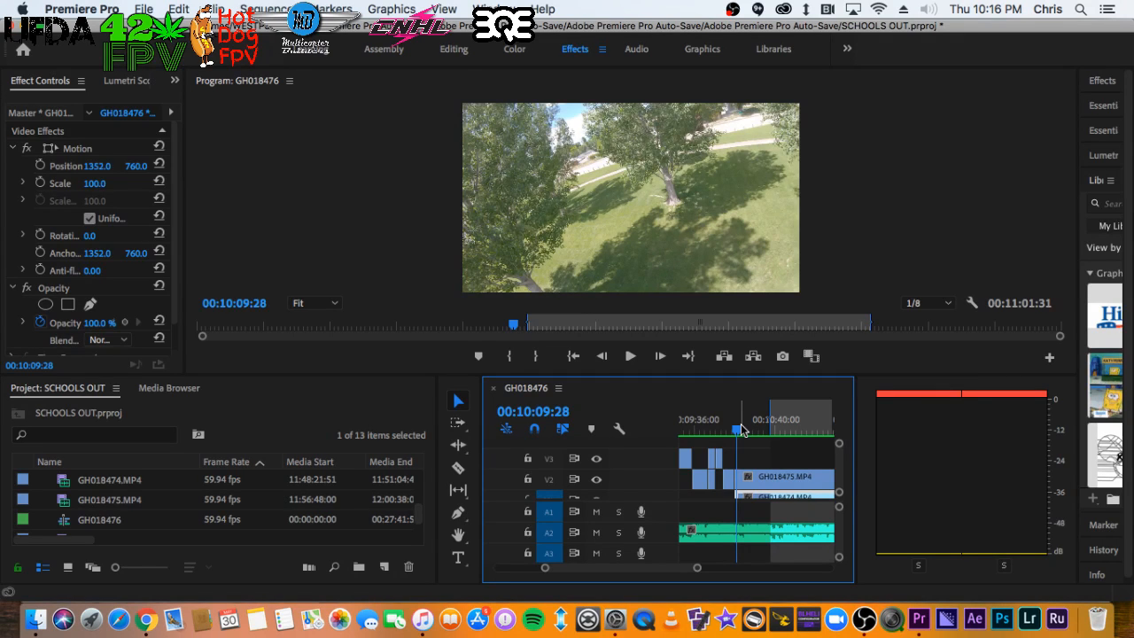
{"action": "key", "text": "space"}
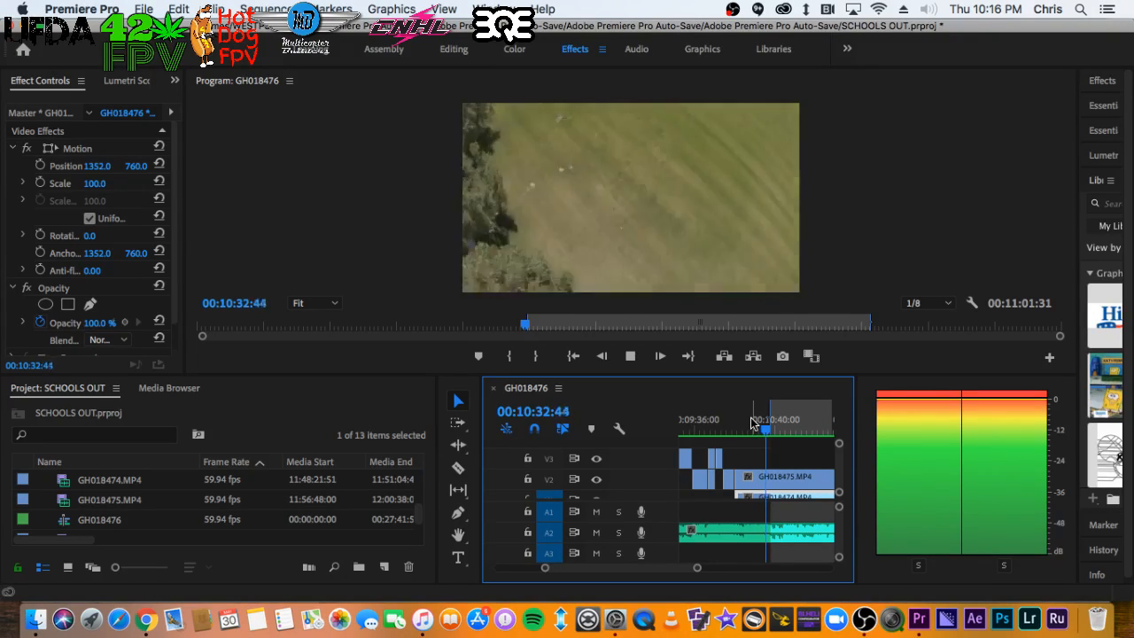
{"action": "key", "text": "space"}
{"action": "left_click", "coordinate": [751, 423]}
{"action": "key", "text": "="}
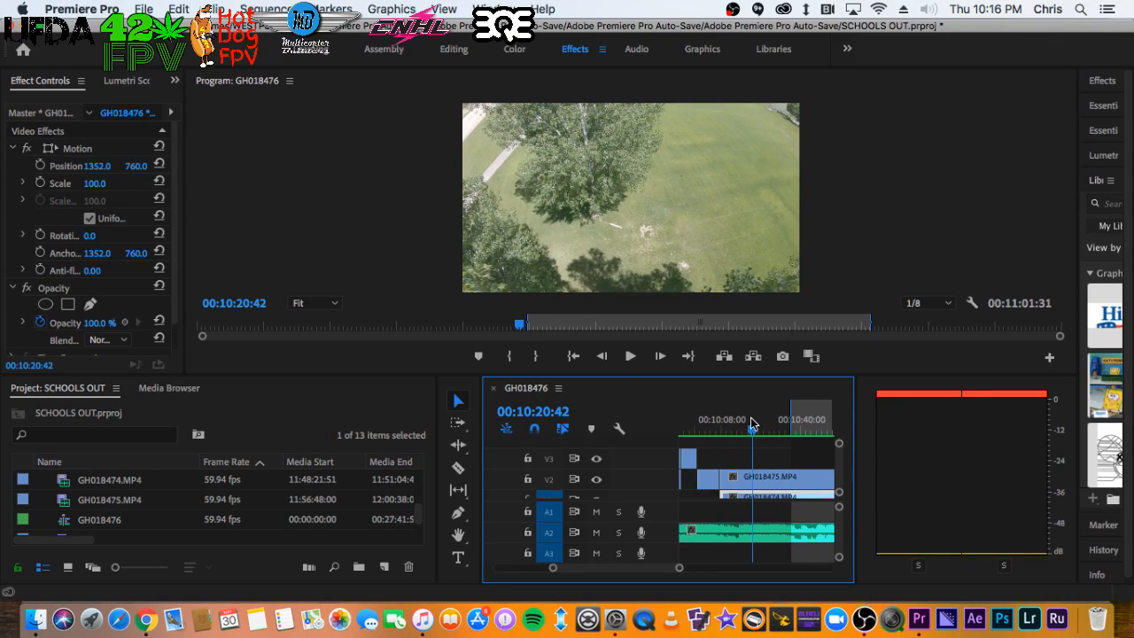
{"action": "key", "text": "space"}
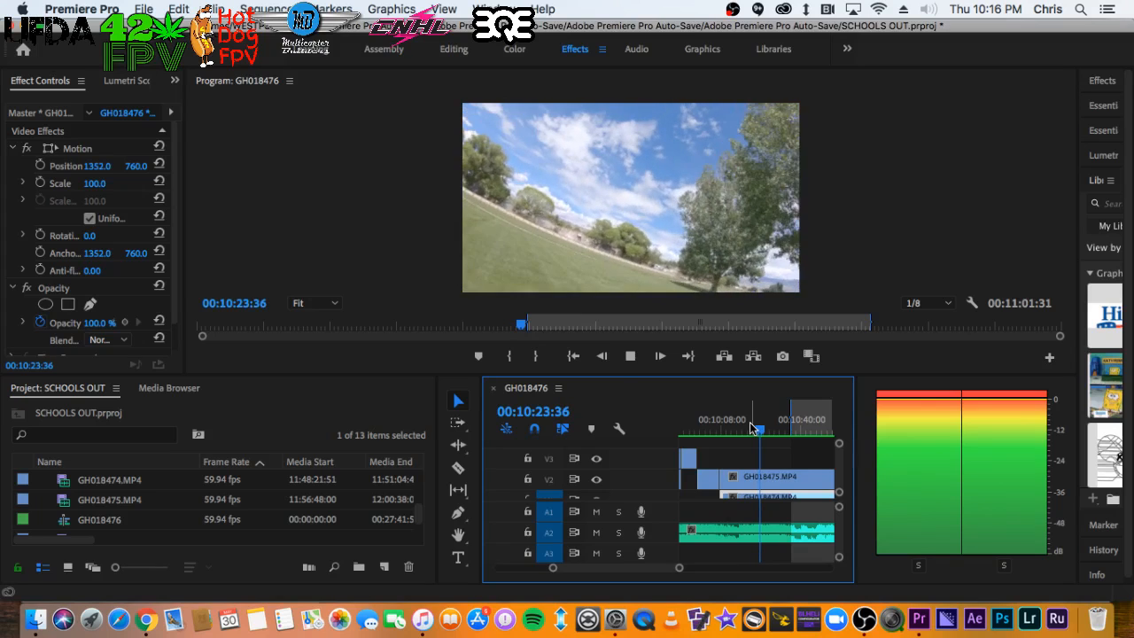
{"action": "key", "text": "space"}
{"action": "key", "text": "c"}
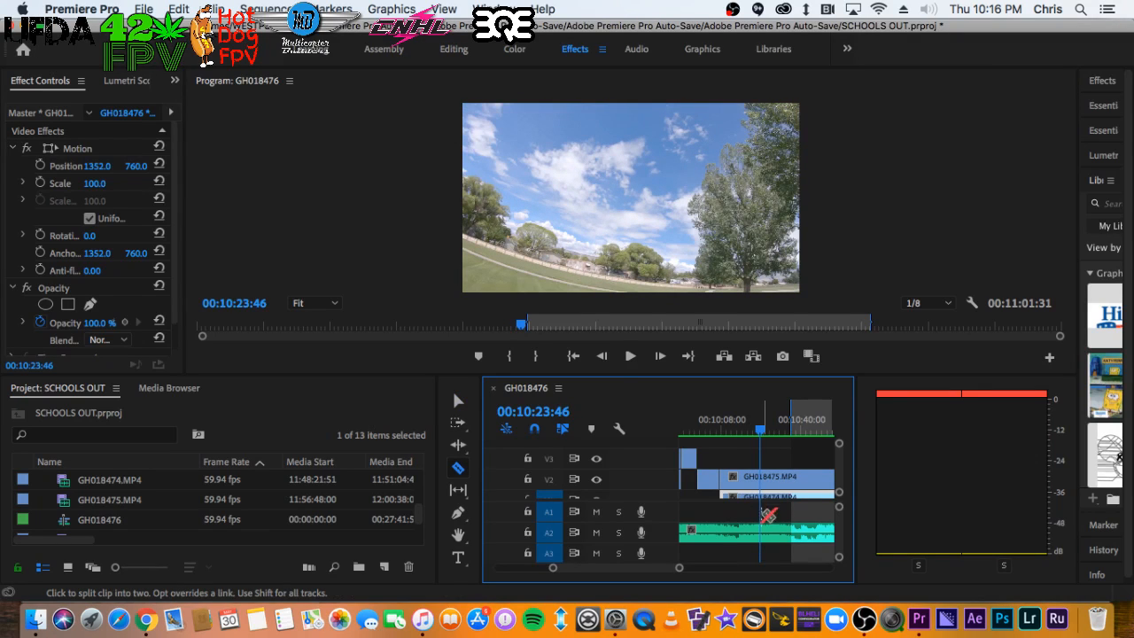
{"action": "left_click", "coordinate": [763, 479]}
Delete the part of GH018475.MP4 before the cut and move the remainder on V2 earlier to close the gap
{"action": "key", "text": "v"}
{"action": "left_click", "coordinate": [739, 478]}
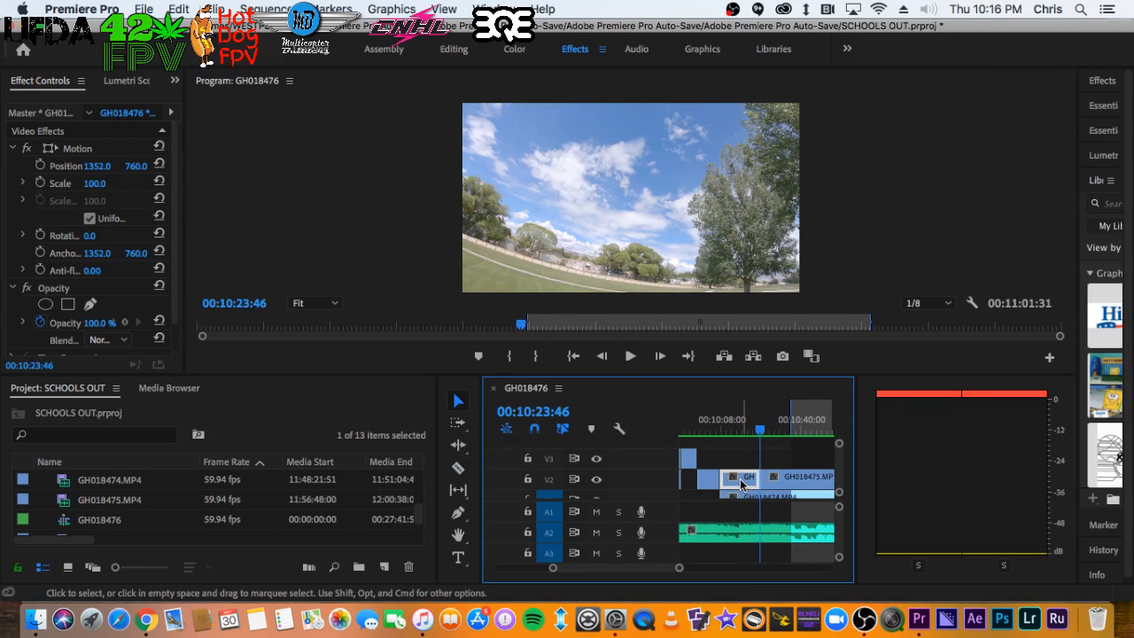
{"action": "key", "text": "BackSpace"}
{"action": "left_click_drag", "start_coordinate": [801, 474], "coordinate": [742, 467]}
Play back the edit from 00:08:44:51 to 00:10:36:25 with the program monitor temporarily enlarged
{"action": "key", "text": "minus"}
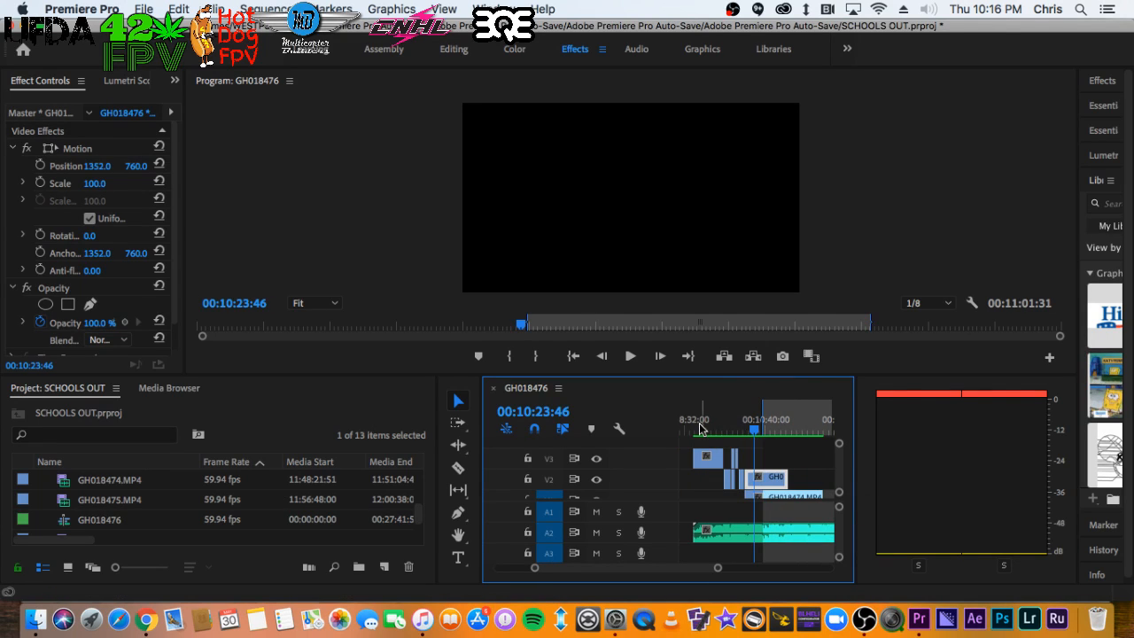
{"action": "left_click", "coordinate": [695, 422]}
{"action": "left_click", "coordinate": [694, 425]}
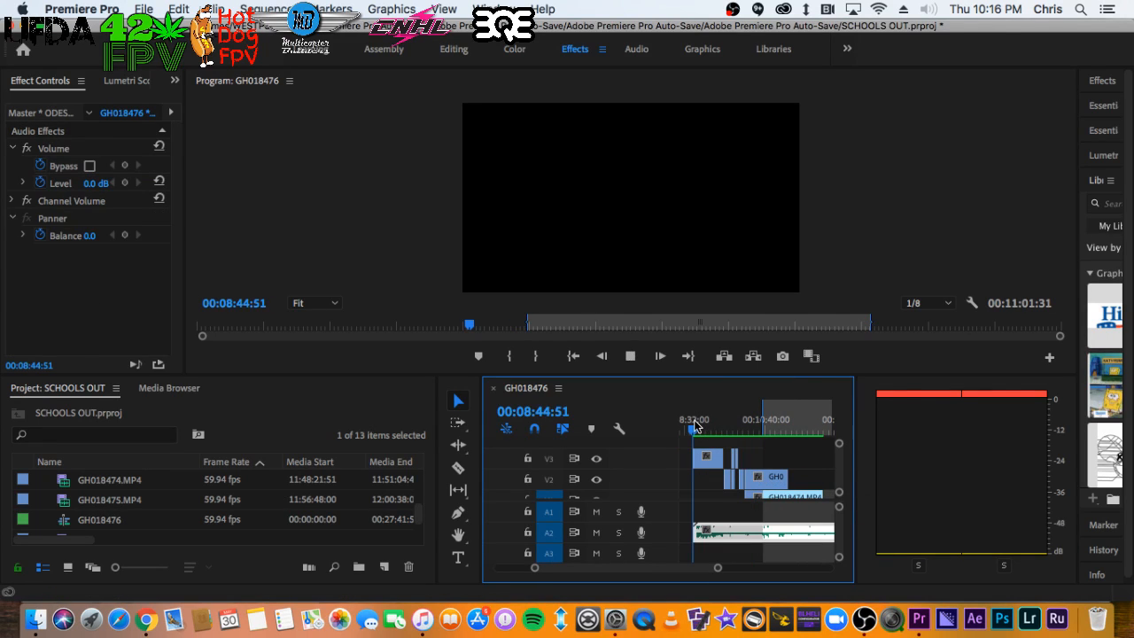
{"action": "key", "text": "space"}
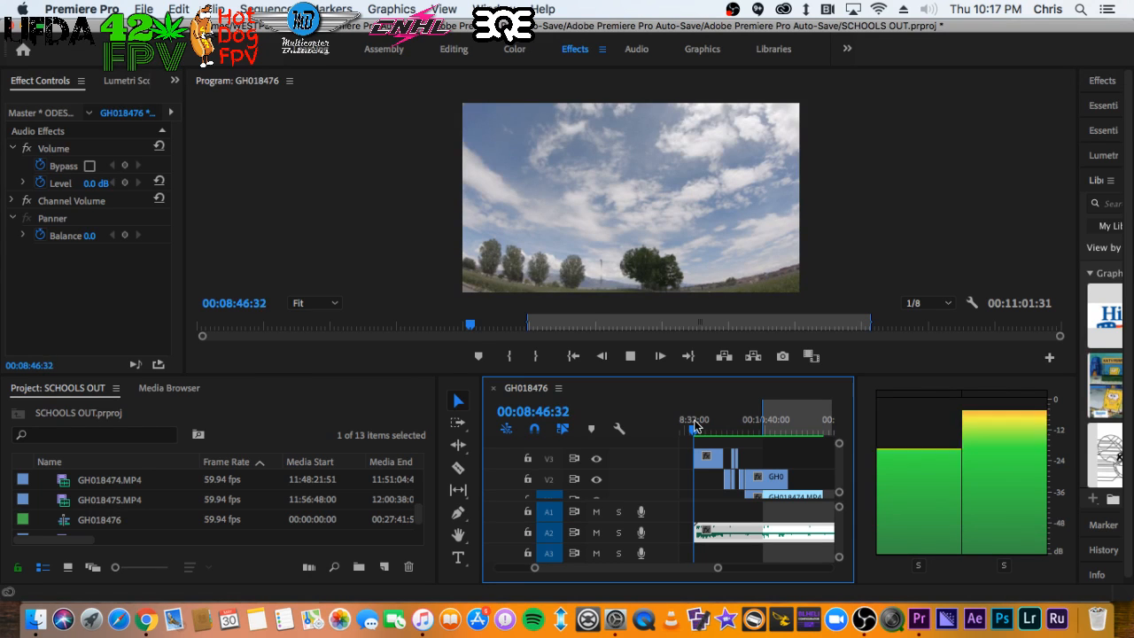
{"action": "left_click_drag", "start_coordinate": [699, 376], "coordinate": [687, 489]}
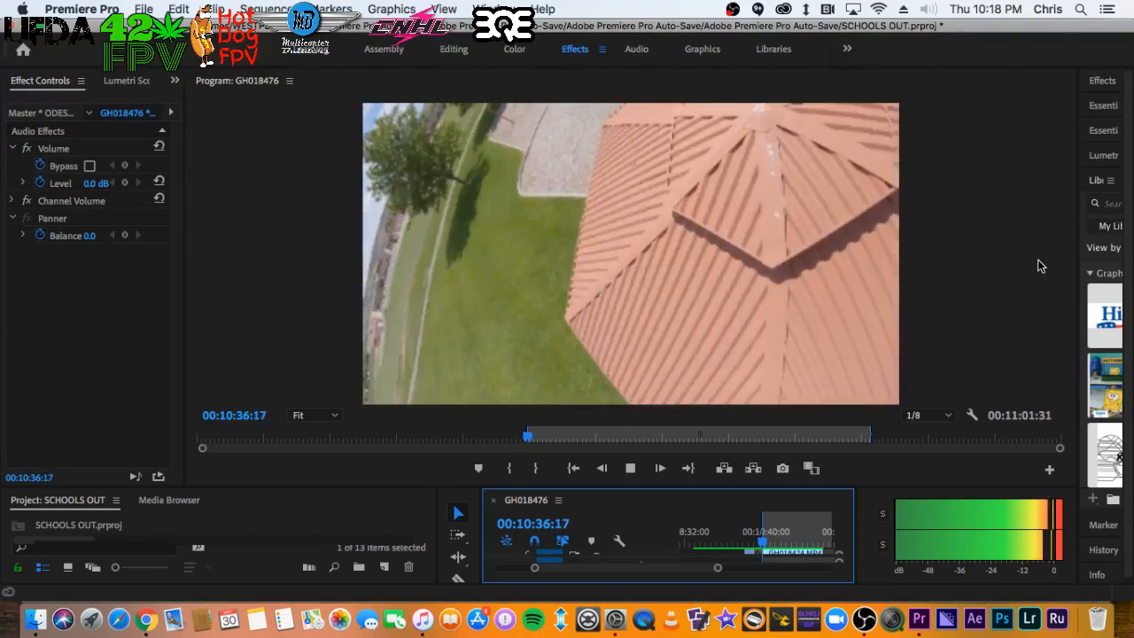
{"action": "key", "text": "space"}
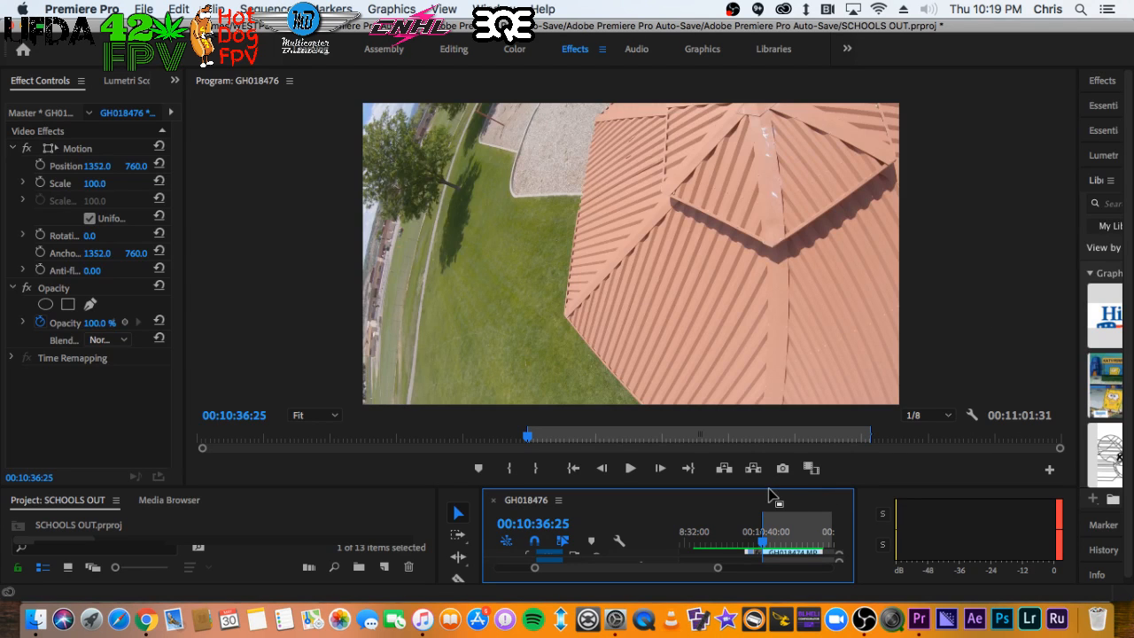
{"action": "left_click_drag", "start_coordinate": [768, 488], "coordinate": [755, 367]}
Examine the clip arrangement across the sequence, including the section around 00:05:57:44
{"action": "key", "text": "minus"}
{"action": "key", "text": "minus"}
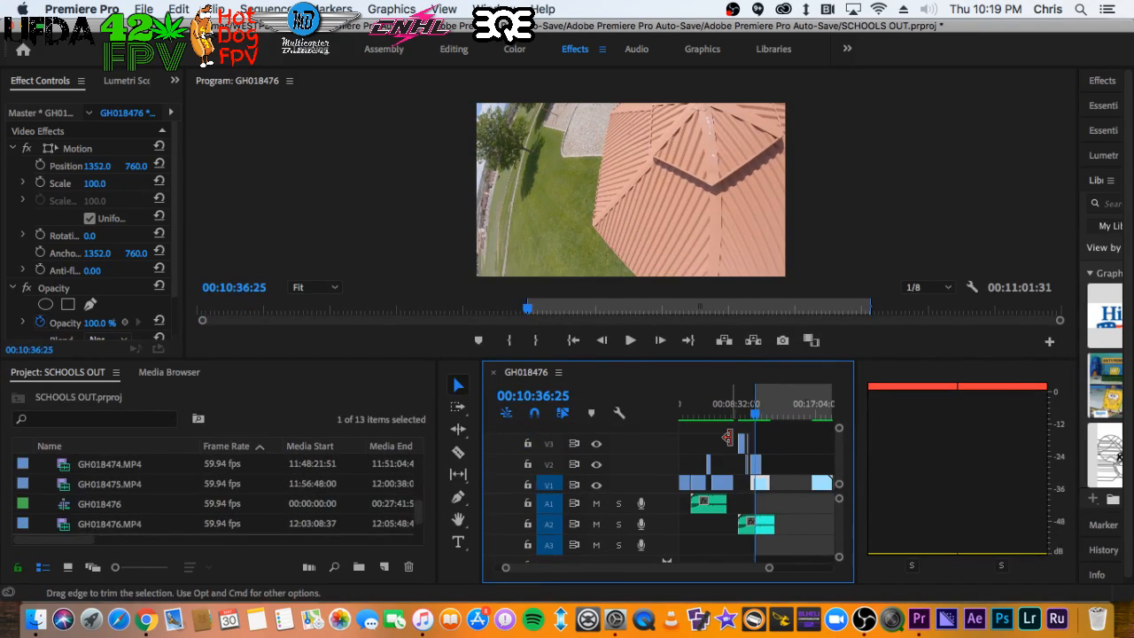
{"action": "key", "text": "equal"}
{"action": "key", "text": "equal"}
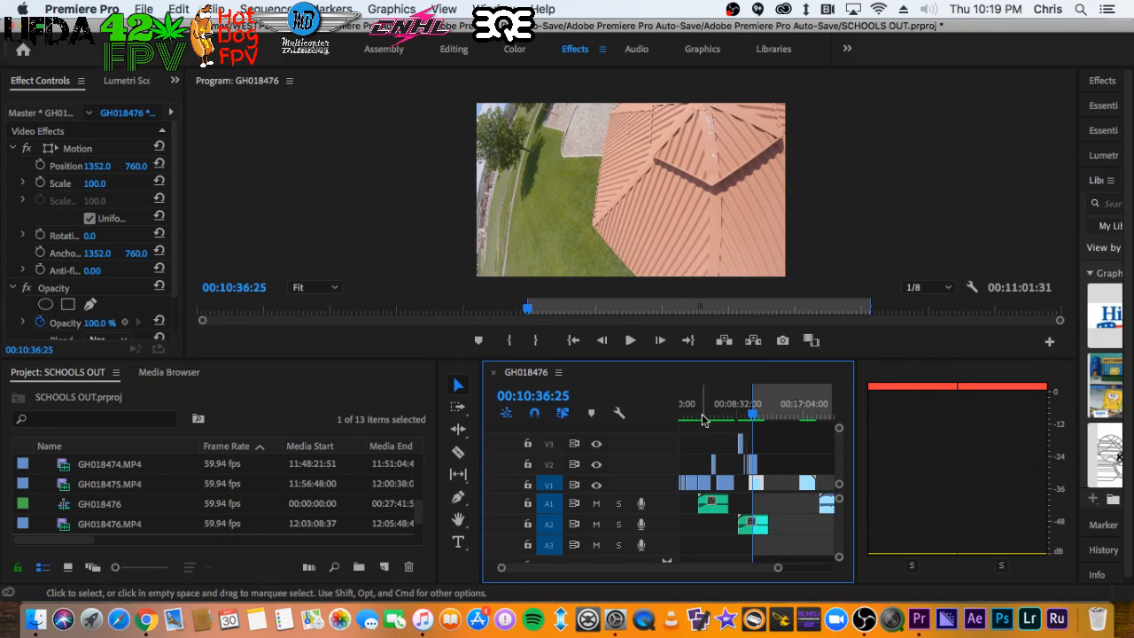
{"action": "key", "text": "minus"}
{"action": "key", "text": "minus"}
{"action": "left_click", "coordinate": [704, 413]}
{"action": "key", "text": "equal"}
{"action": "key", "text": "equal"}
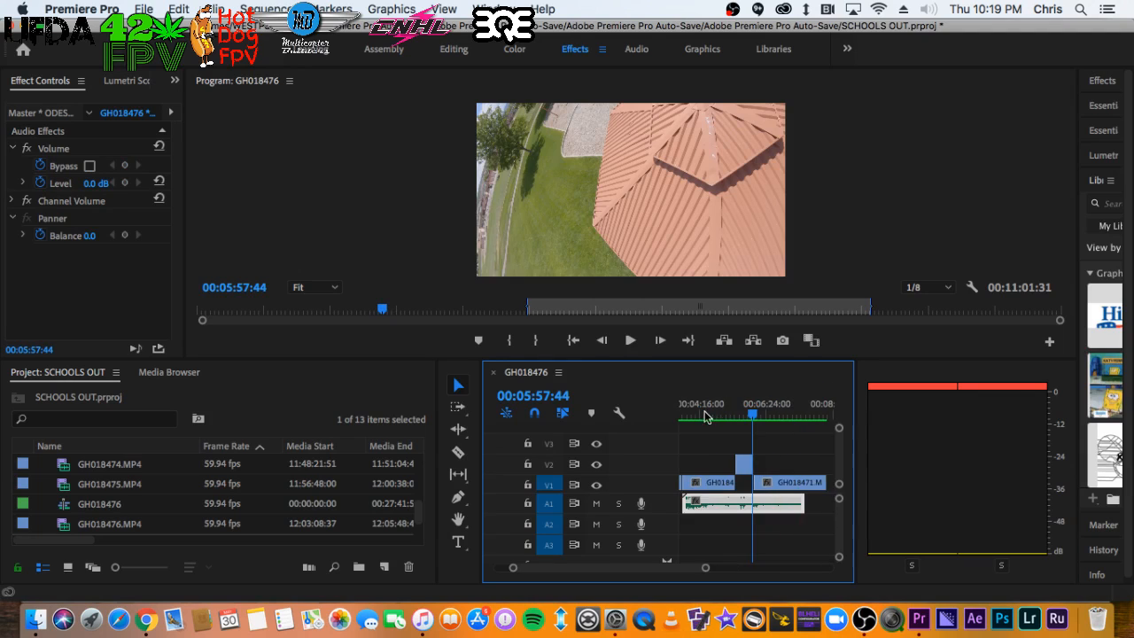
{"action": "key", "text": "minus"}
{"action": "key", "text": "minus"}
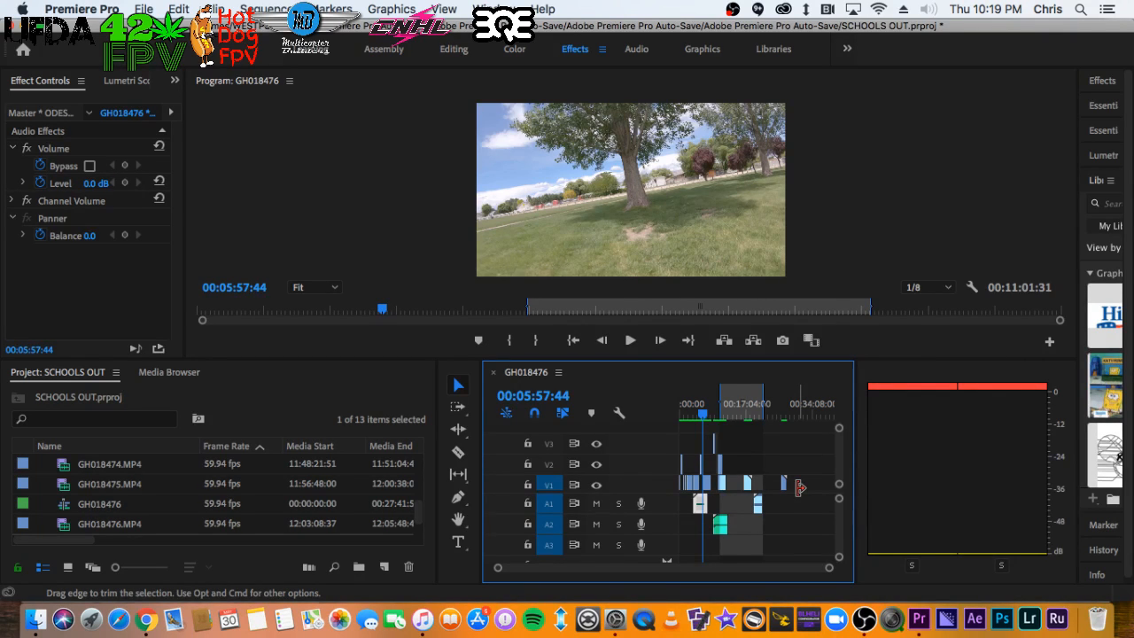
Move the A1 audio clip later so its end lines up with the end of GH018471.MP4 on V1
{"action": "key", "text": "="}
{"action": "key", "text": "="}
{"action": "key", "text": "="}
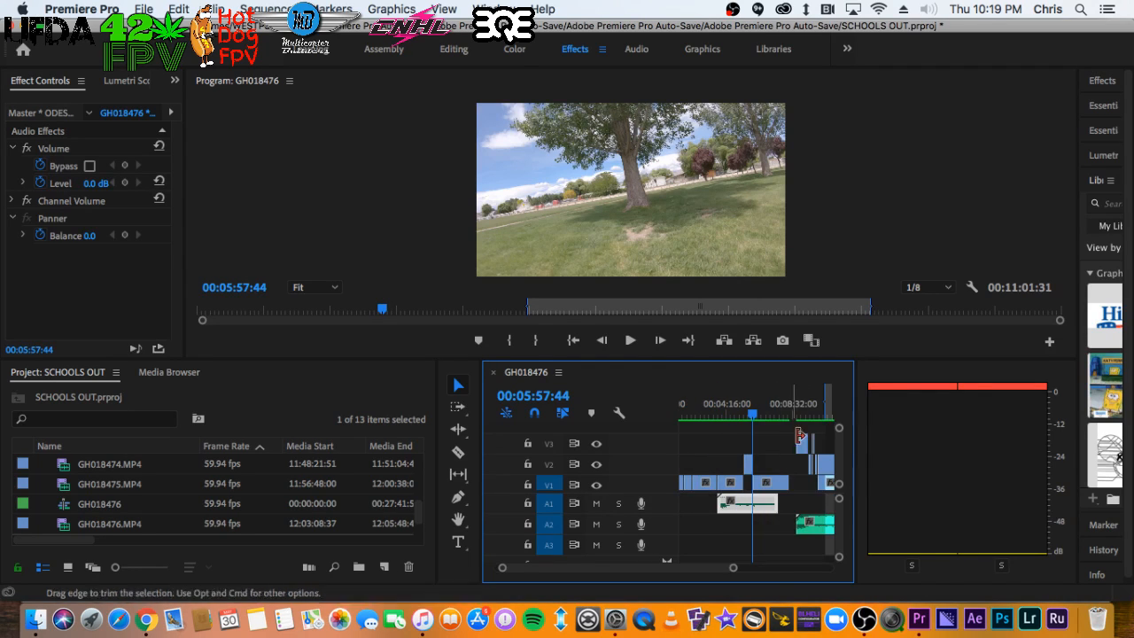
{"action": "left_click_drag", "start_coordinate": [749, 401], "coordinate": [725, 401]}
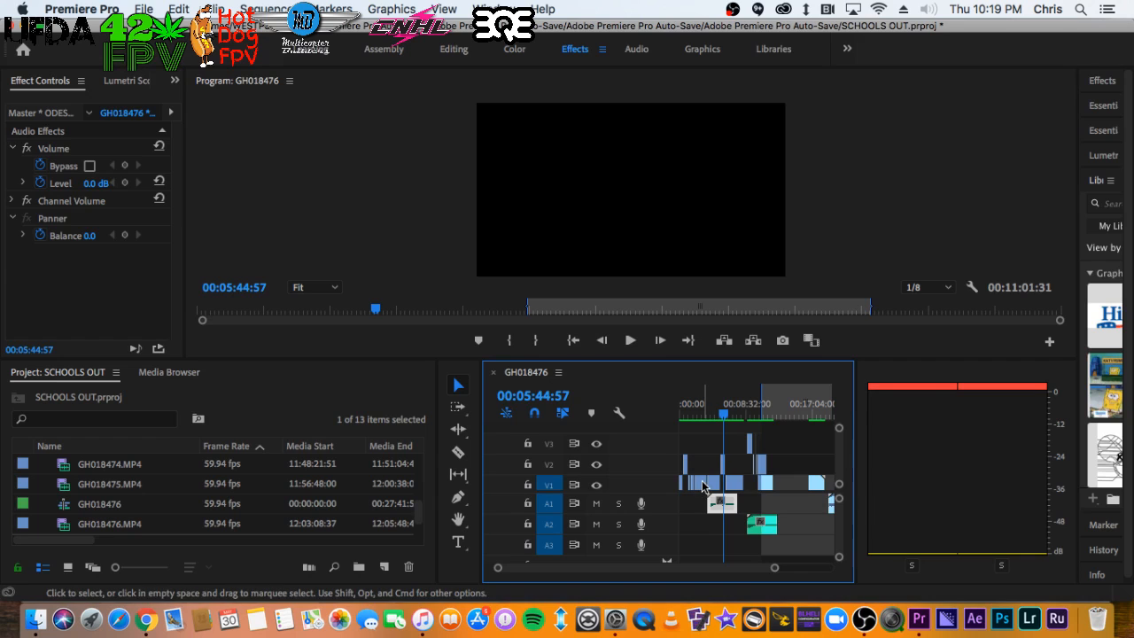
{"action": "key", "text": "="}
{"action": "left_click_drag", "start_coordinate": [749, 506], "coordinate": [758, 508]}
Play through GH018471.MP4 from 00:05:59:19 against the repositioned audio to review the footage
{"action": "left_click", "coordinate": [757, 405]}
{"action": "key", "text": "="}
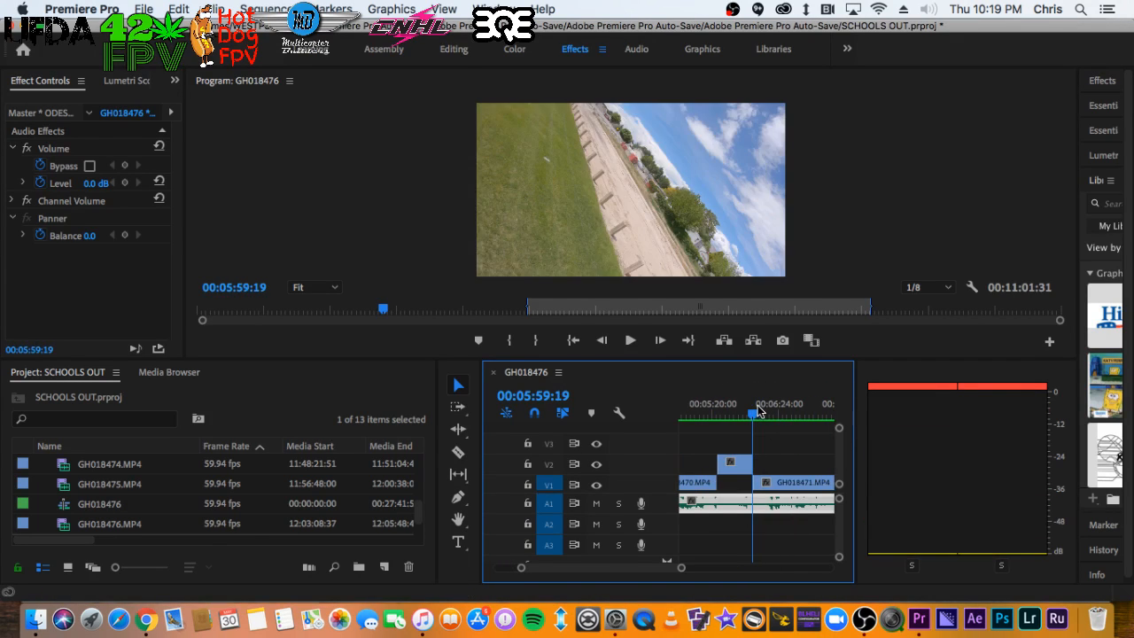
{"action": "key", "text": "space"}
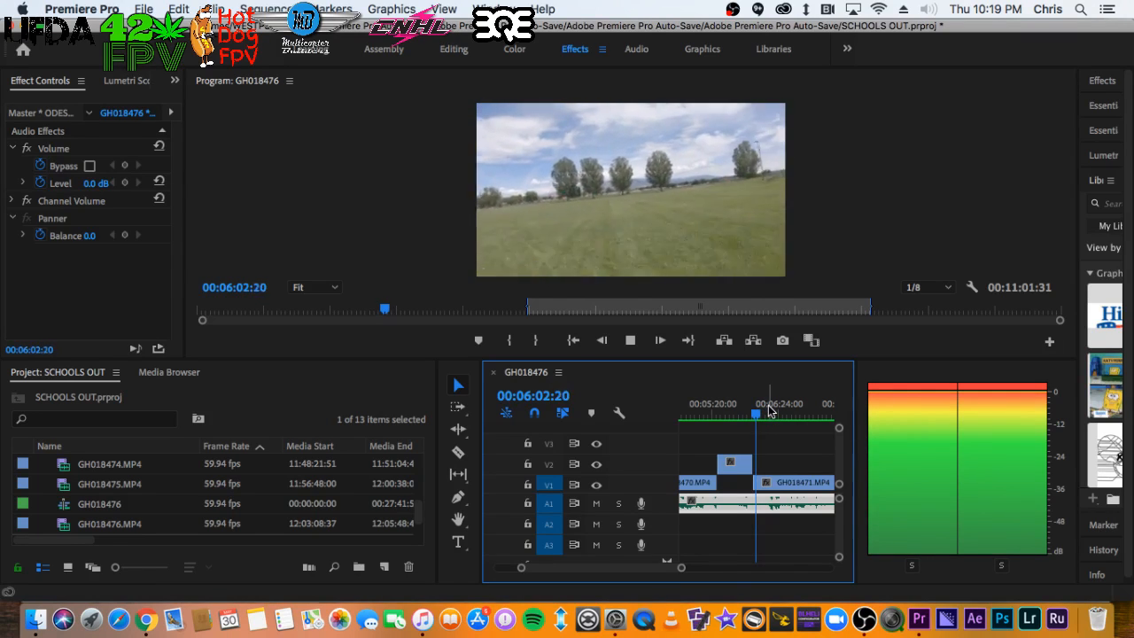
{"action": "key", "text": "space"}
{"action": "key", "text": "minus"}
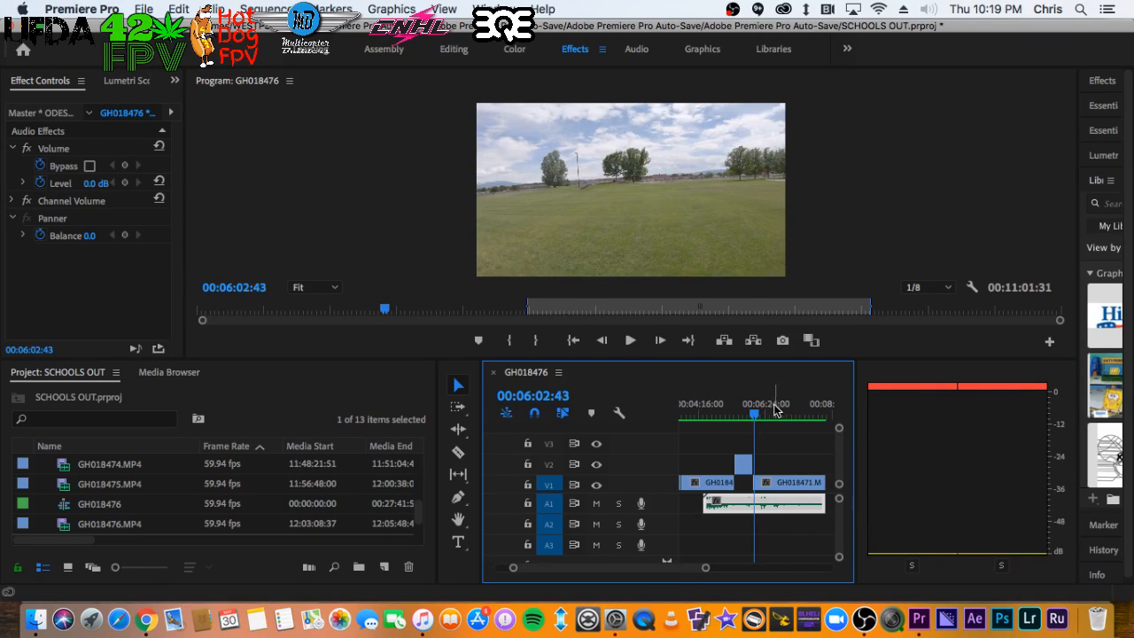
{"action": "key", "text": "space"}
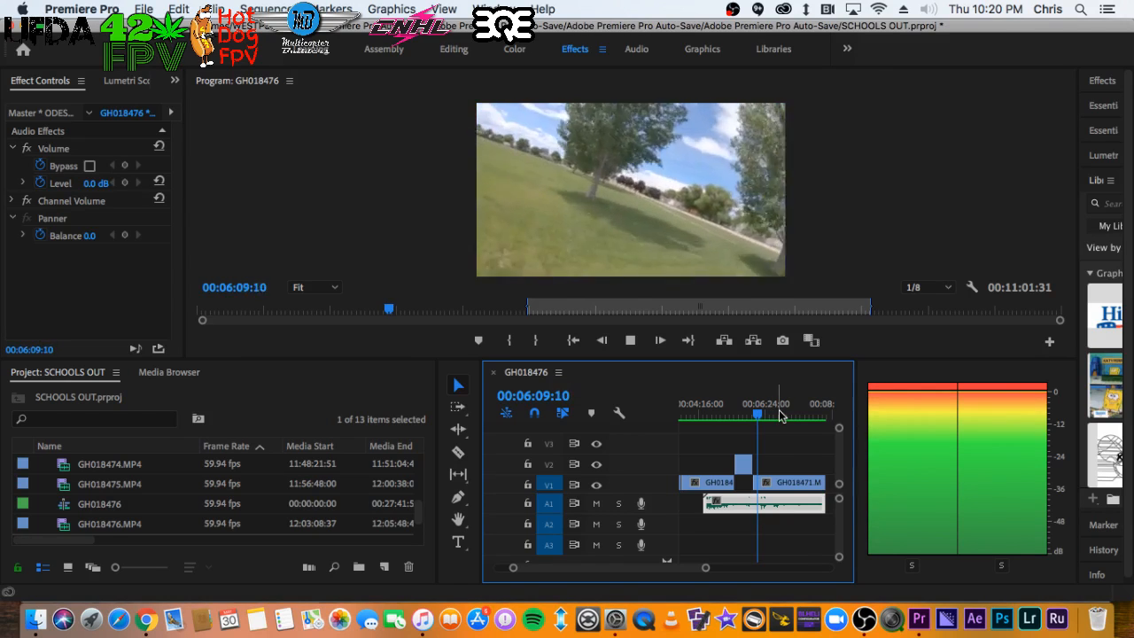
{"action": "left_click", "coordinate": [780, 414]}
{"action": "key", "text": "space"}
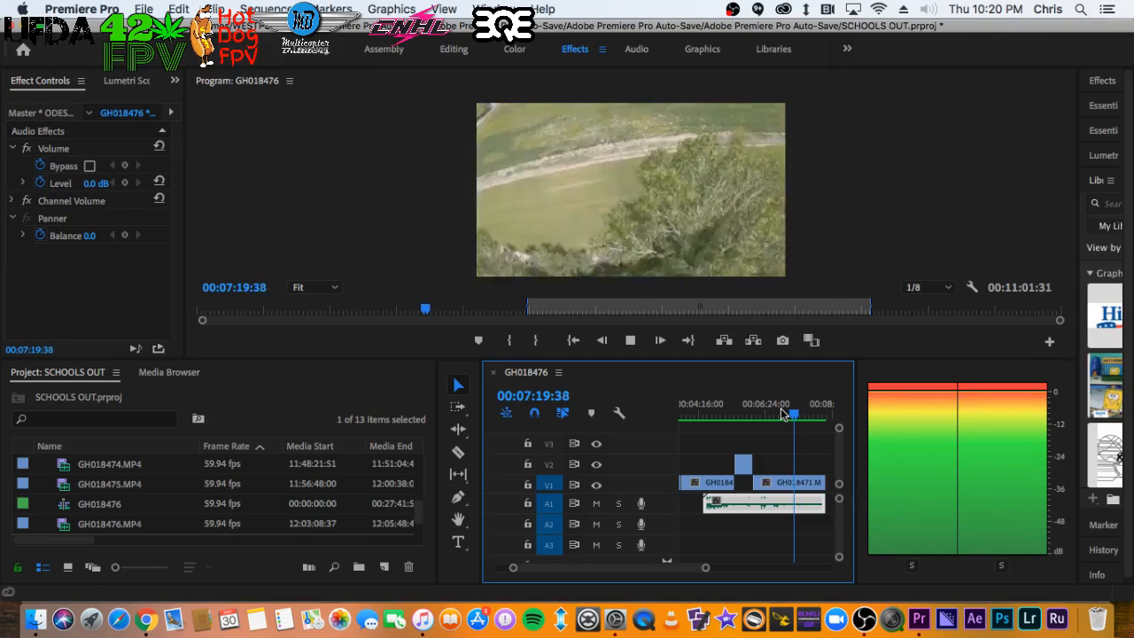
Replay GH018471.MP4 from 00:06:52:49 and mark an In point at about 00:07:17
{"action": "key", "text": "space"}
{"action": "left_click", "coordinate": [781, 414]}
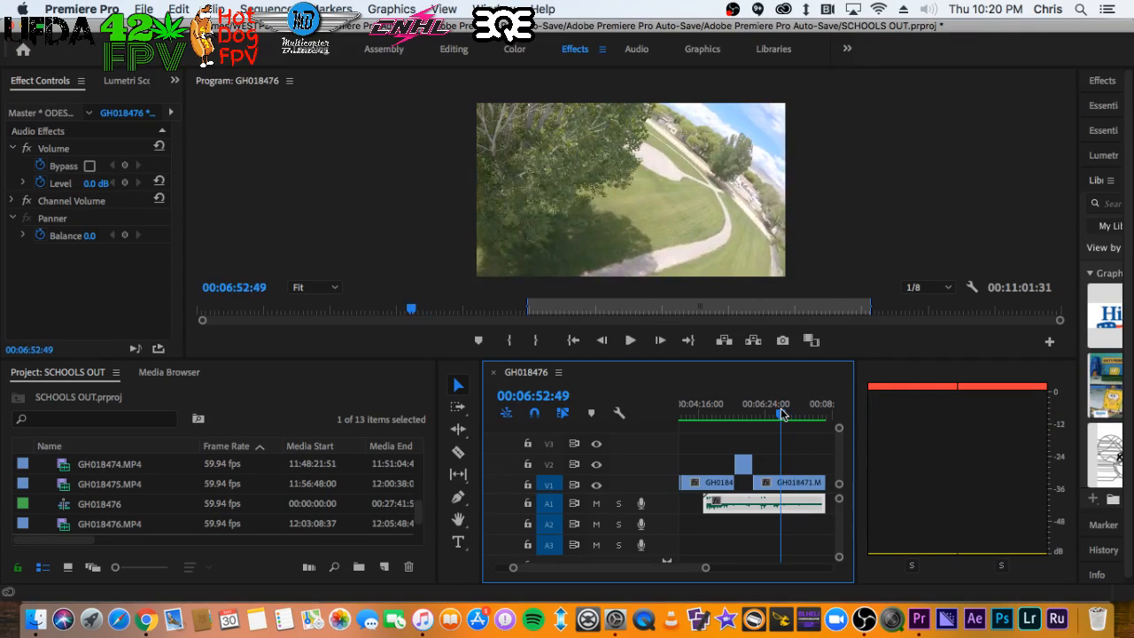
{"action": "key", "text": "space"}
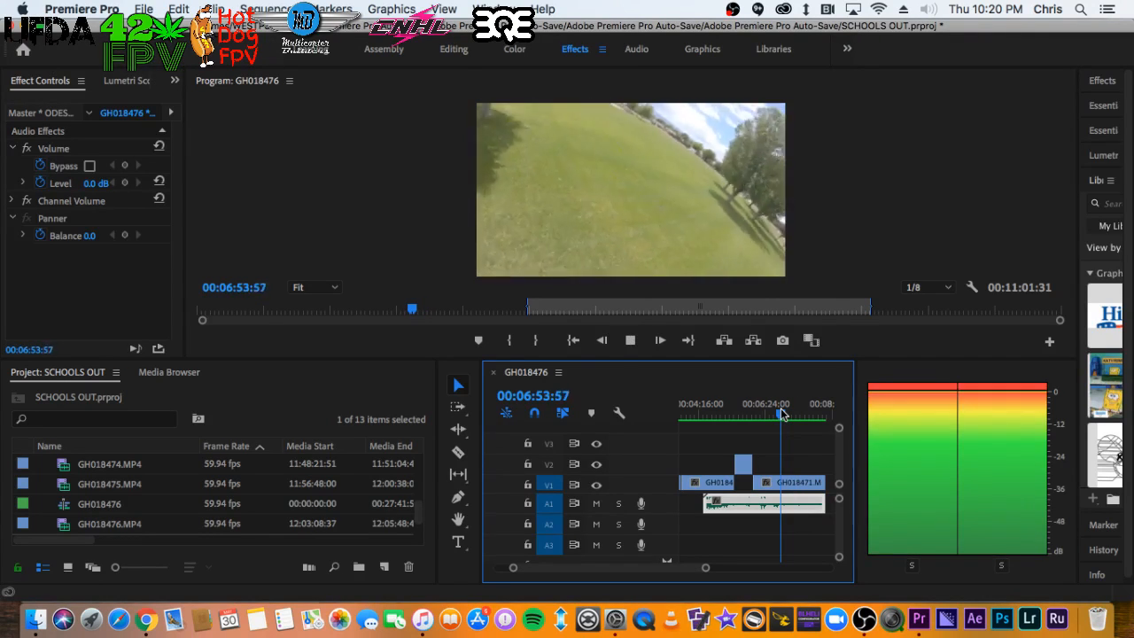
{"action": "key", "text": "space"}
{"action": "left_click", "coordinate": [787, 412]}
{"action": "key", "text": "space"}
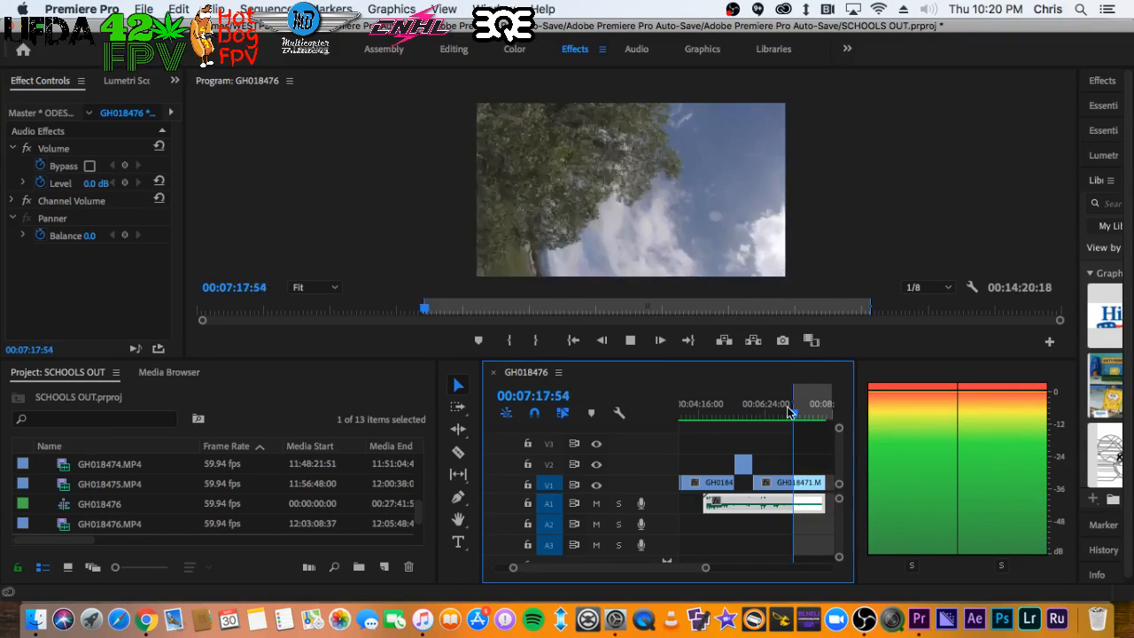
Split GH018471.MP4 on V1 at about 00:07:18
{"action": "key", "text": "space"}
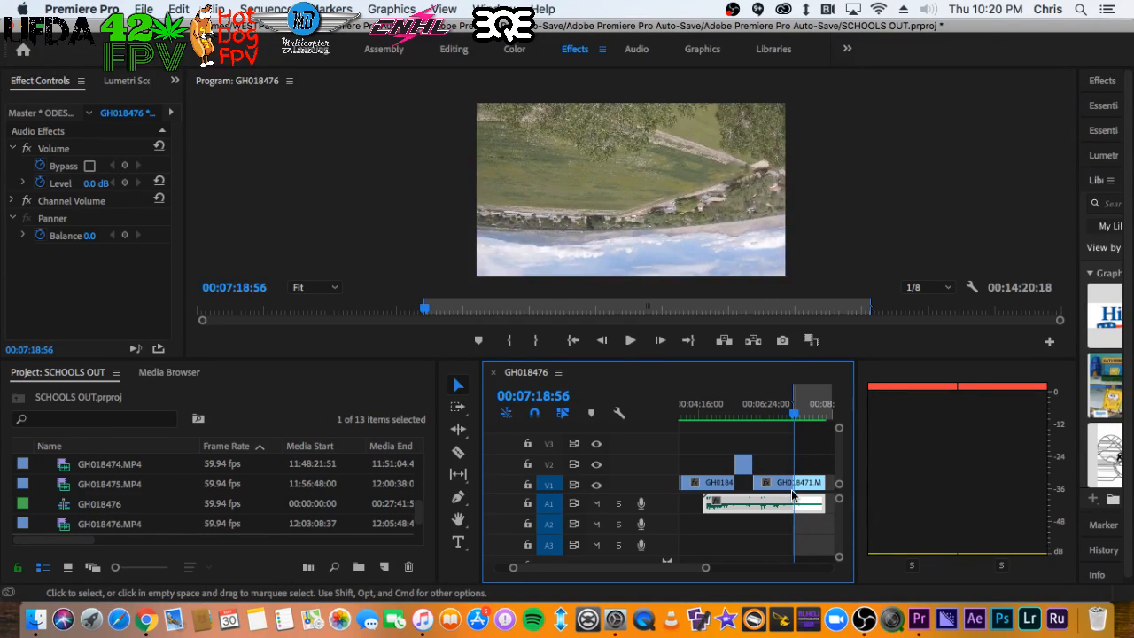
{"action": "key", "text": "c"}
{"action": "key", "text": "equal"}
{"action": "key", "text": "equal"}
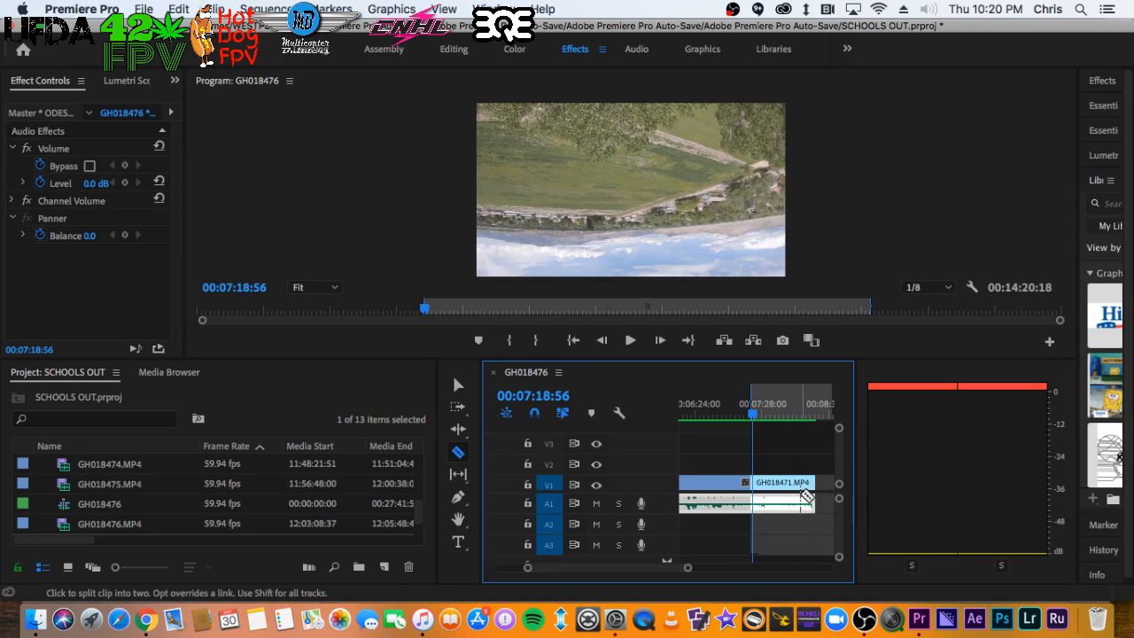
{"action": "left_click", "coordinate": [751, 484]}
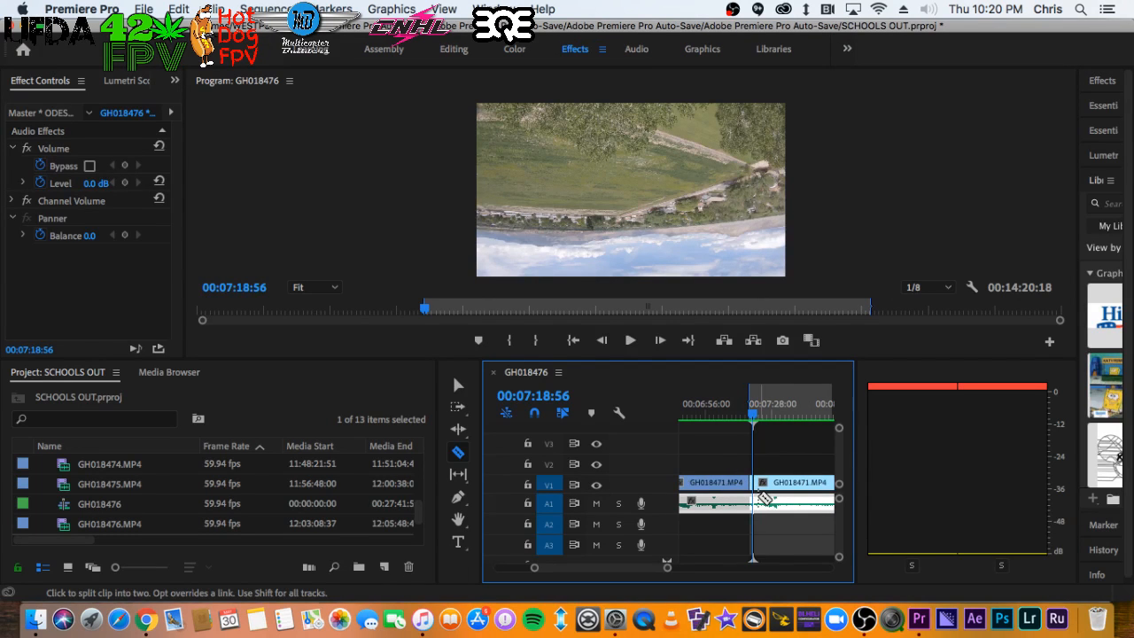
{"action": "key", "text": "v"}
Review the second part of GH018471.MP4 and move it to V2 directly after the GH018475.MP4 clip
{"action": "key", "text": "space"}
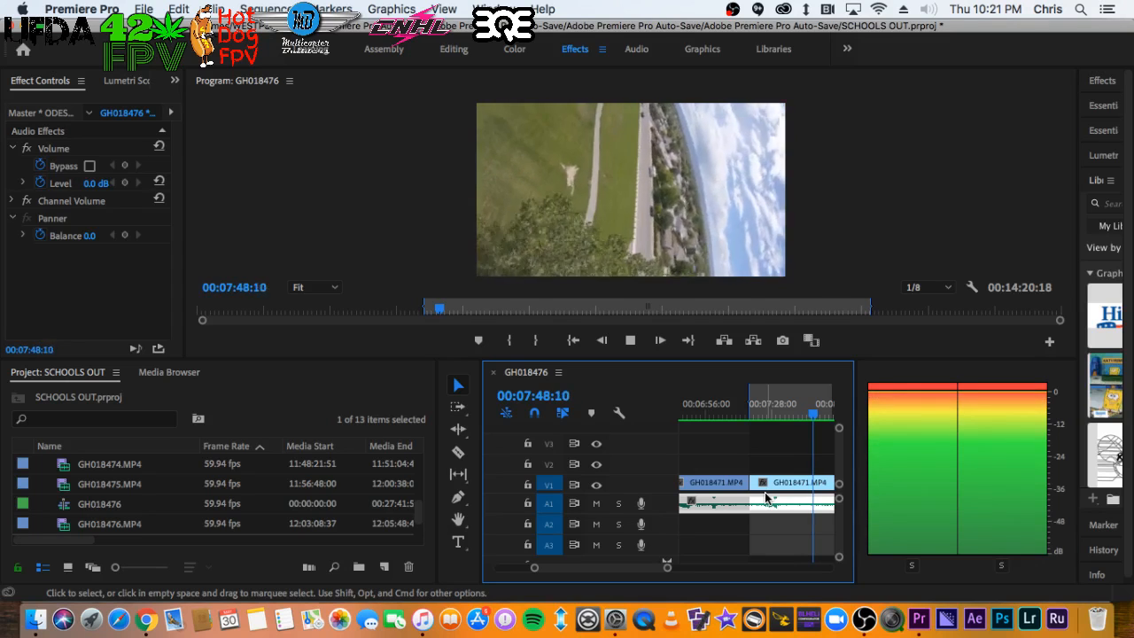
{"action": "key", "text": "space"}
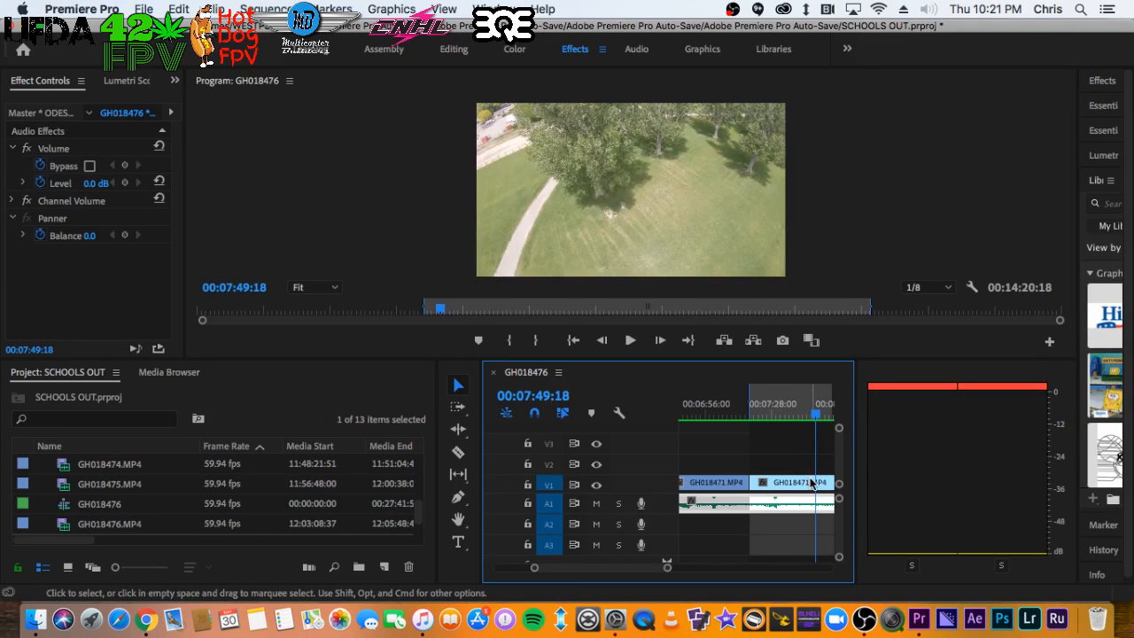
{"action": "scroll", "coordinate": [810, 481], "scroll_direction": "down", "scroll_amount": 5}
{"action": "scroll", "coordinate": [791, 480], "scroll_direction": "down", "scroll_amount": 3}
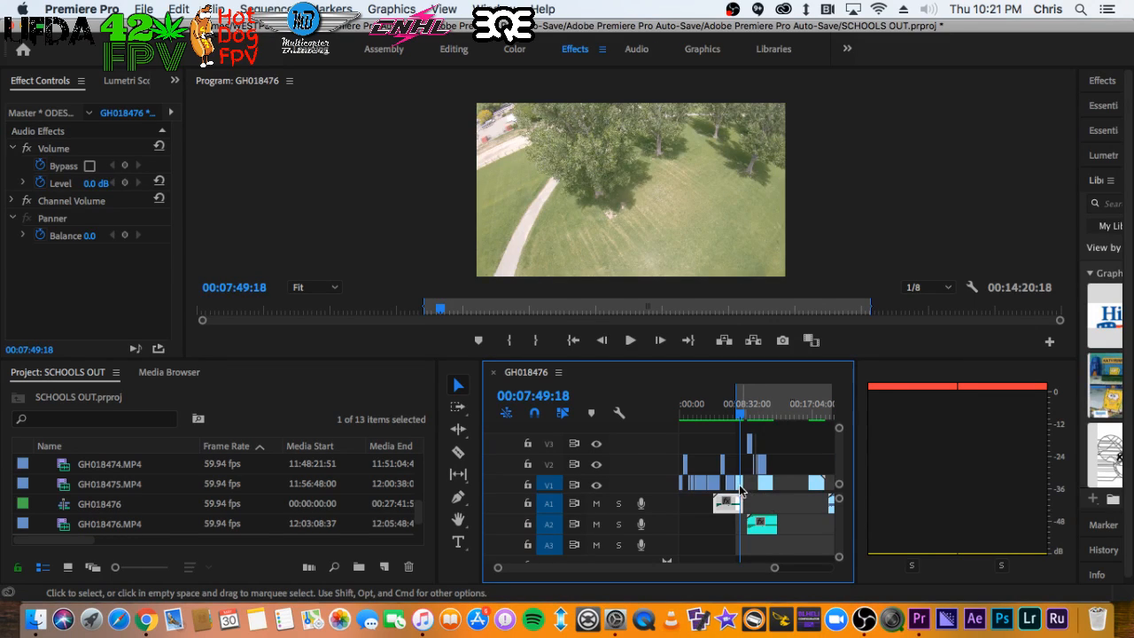
{"action": "left_click_drag", "start_coordinate": [740, 487], "coordinate": [751, 465]}
Play from about 00:11:13 and shift GH018471.MP4 on V2 to start at 00:11:38:57, ending with the A2 audio
{"action": "left_click", "coordinate": [784, 409]}
{"action": "scroll", "coordinate": [774, 413], "scroll_direction": "up", "scroll_amount": 3}
{"action": "scroll", "coordinate": [773, 413], "scroll_direction": "up", "scroll_amount": 3}
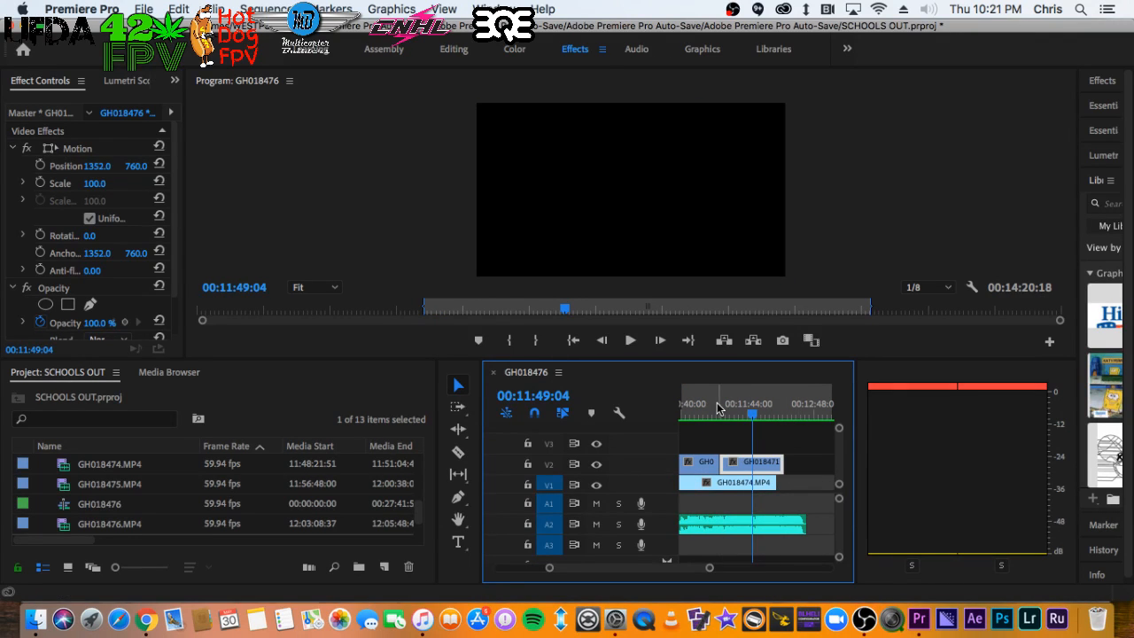
{"action": "left_click", "coordinate": [714, 415]}
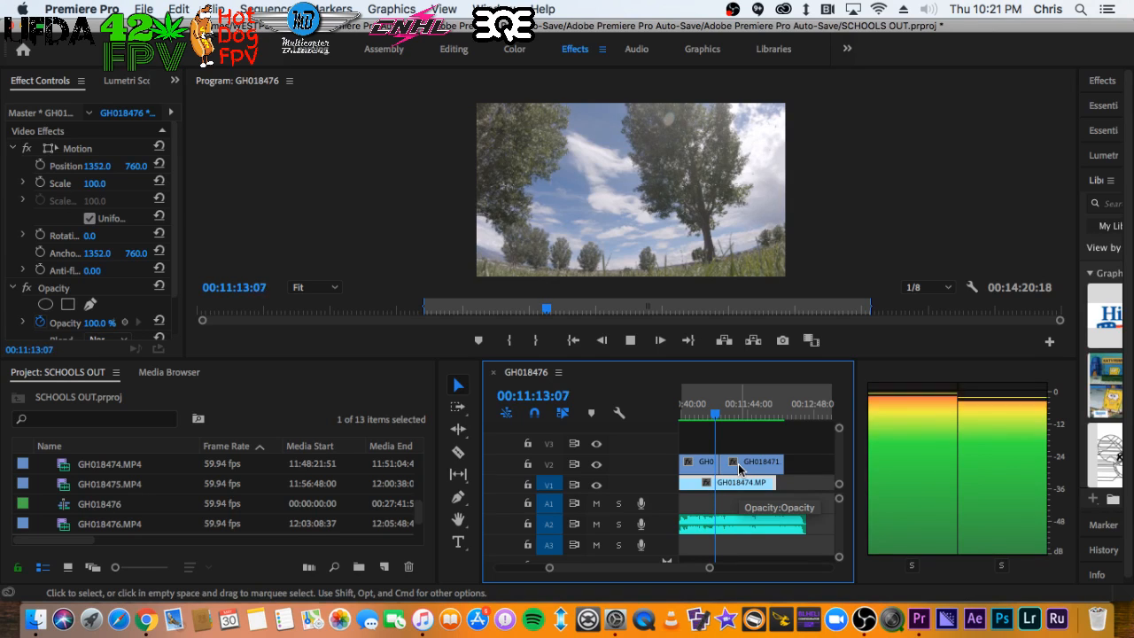
{"action": "mouse_move", "coordinate": [741, 470]}
{"action": "left_mouse_down"}
{"action": "mouse_move", "coordinate": [764, 475]}
{"action": "mouse_move", "coordinate": [754, 471]}
{"action": "left_mouse_up"}
{"action": "key", "text": "space"}
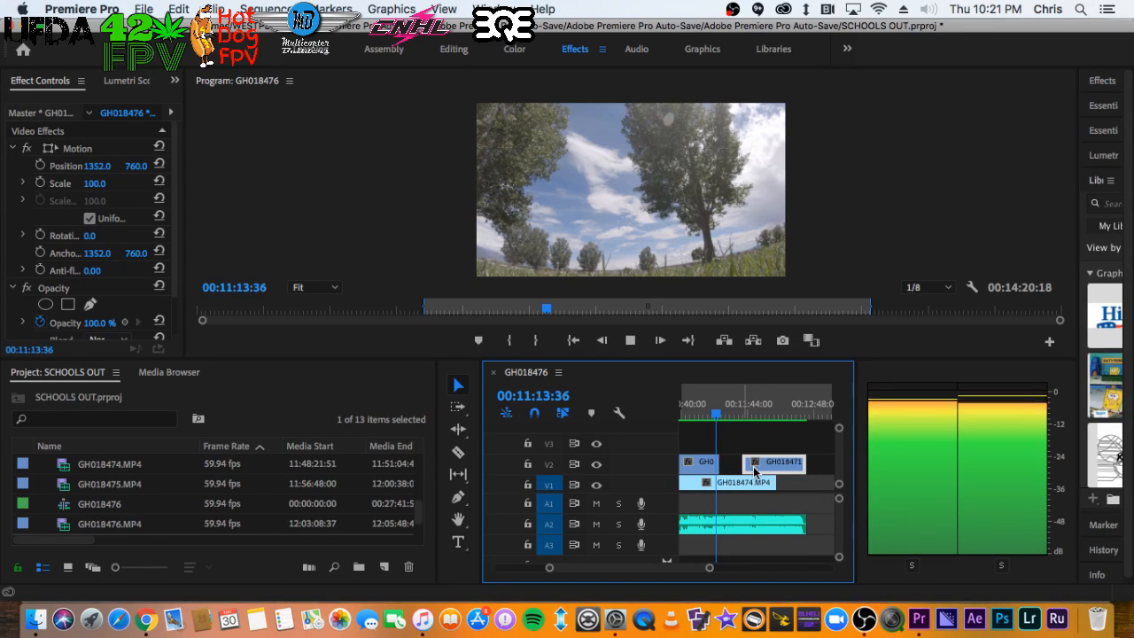
{"action": "key", "text": "space"}
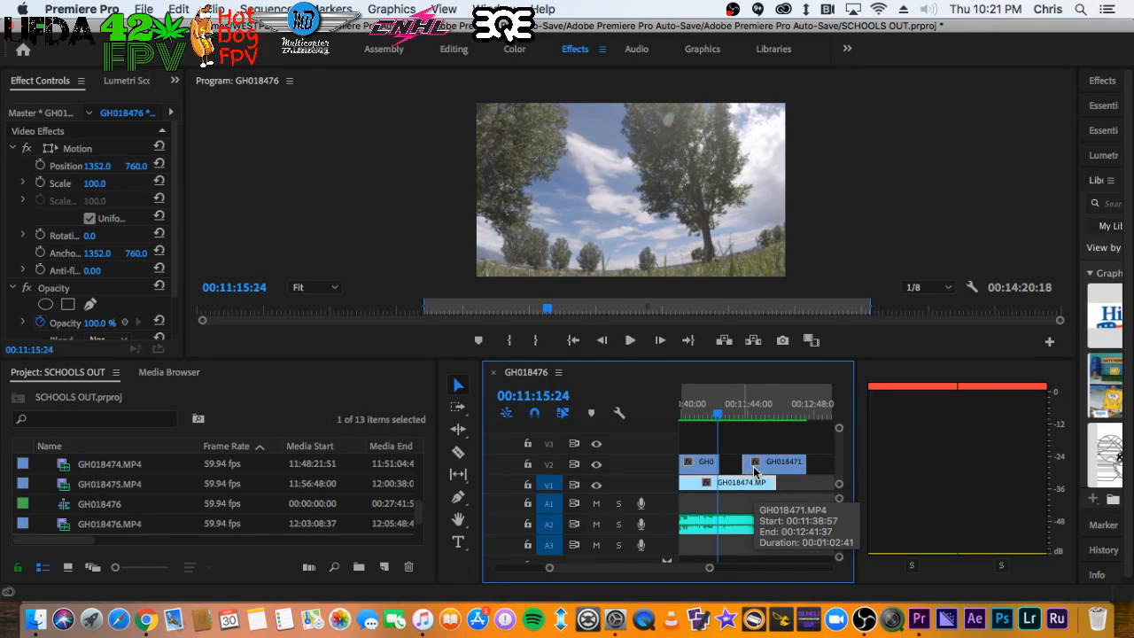
Play from 00:10:04:28, park the V2 clip above GH018474.MP4 on V3 after the A2 audio, and move GH018471.MP4 into its place
{"action": "key", "text": "minus"}
{"action": "left_click", "coordinate": [699, 404]}
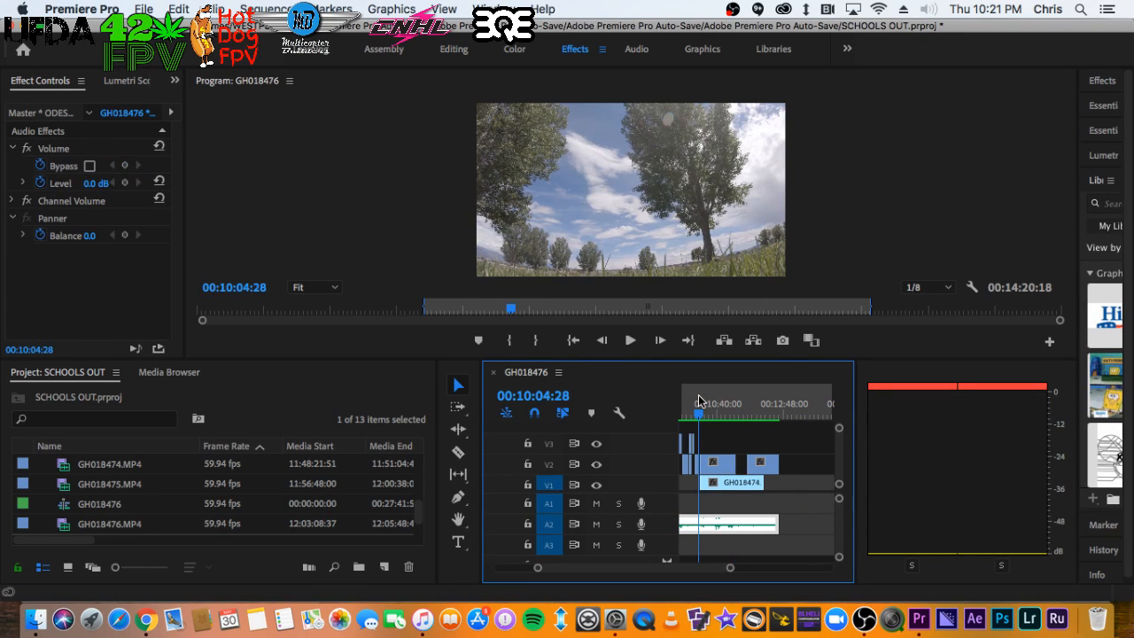
{"action": "key", "text": "space"}
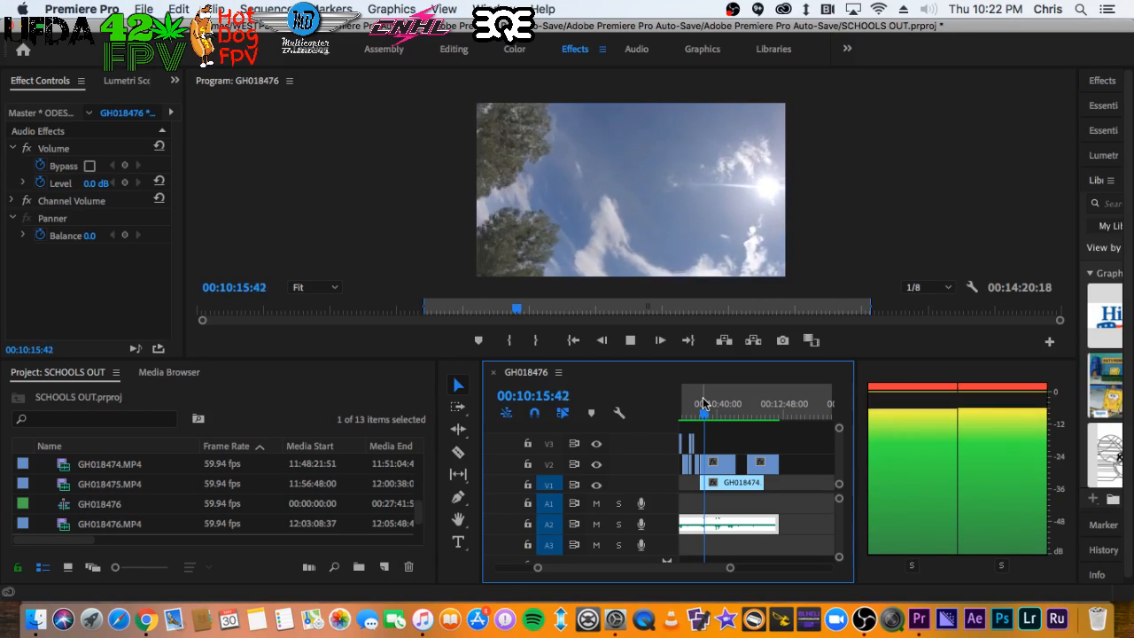
{"action": "left_click", "coordinate": [720, 464]}
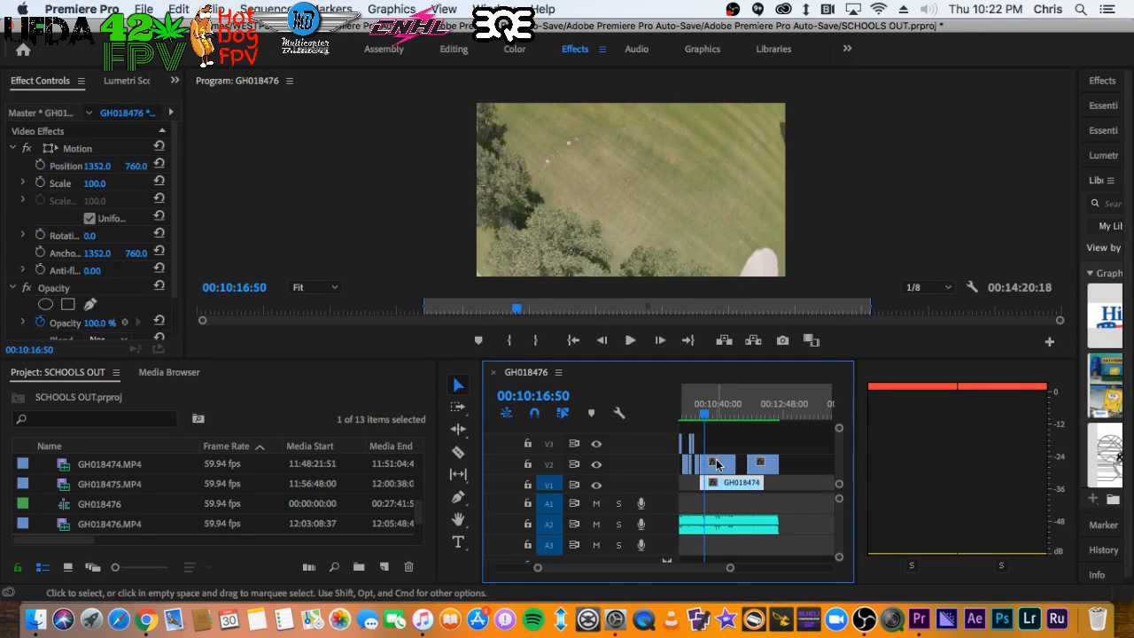
{"action": "left_click_drag", "start_coordinate": [722, 467], "coordinate": [802, 447]}
{"action": "left_click_drag", "start_coordinate": [733, 472], "coordinate": [722, 470]}
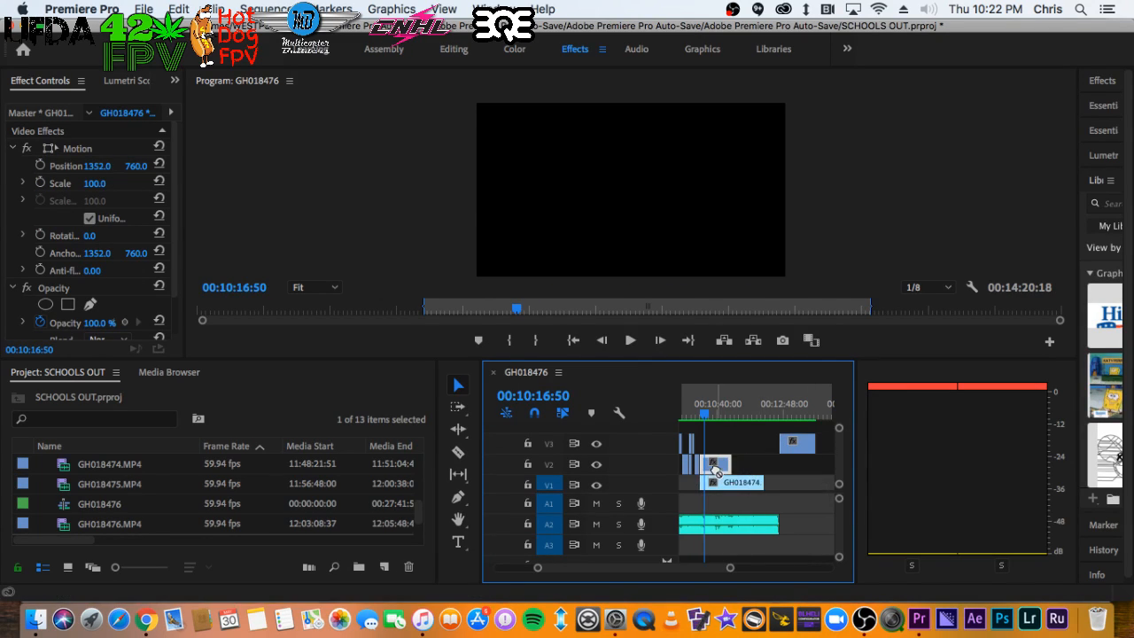
Review the moved GH018471.MP4 from 00:10:06:39 and replay the passage around 00:10:33 against the music
{"action": "key", "text": "="}
{"action": "key", "text": "="}
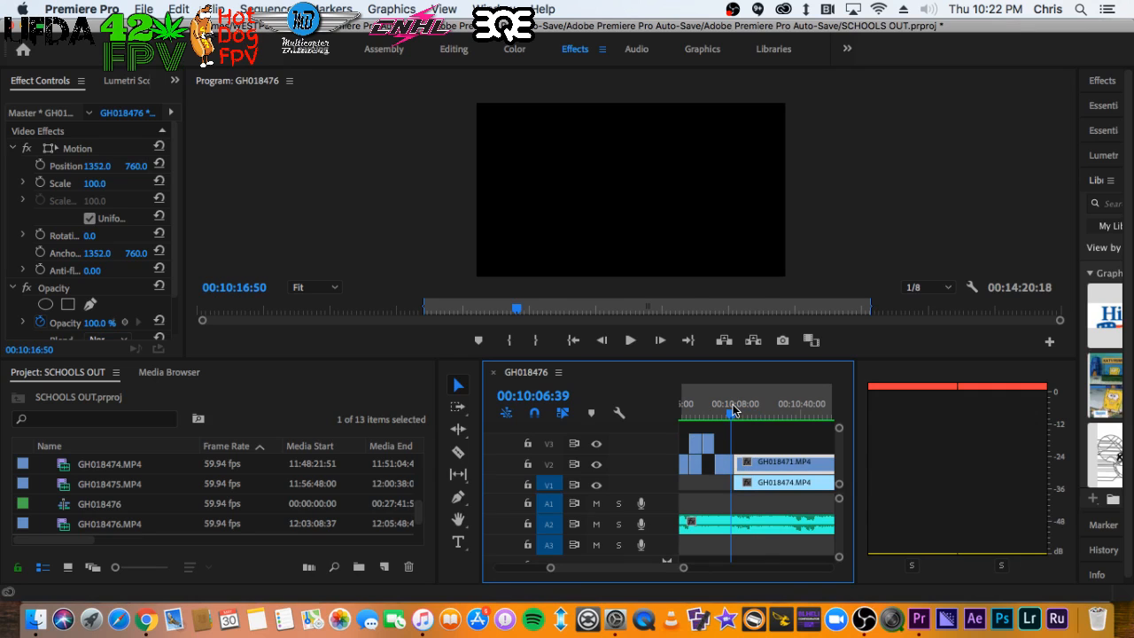
{"action": "key", "text": "space"}
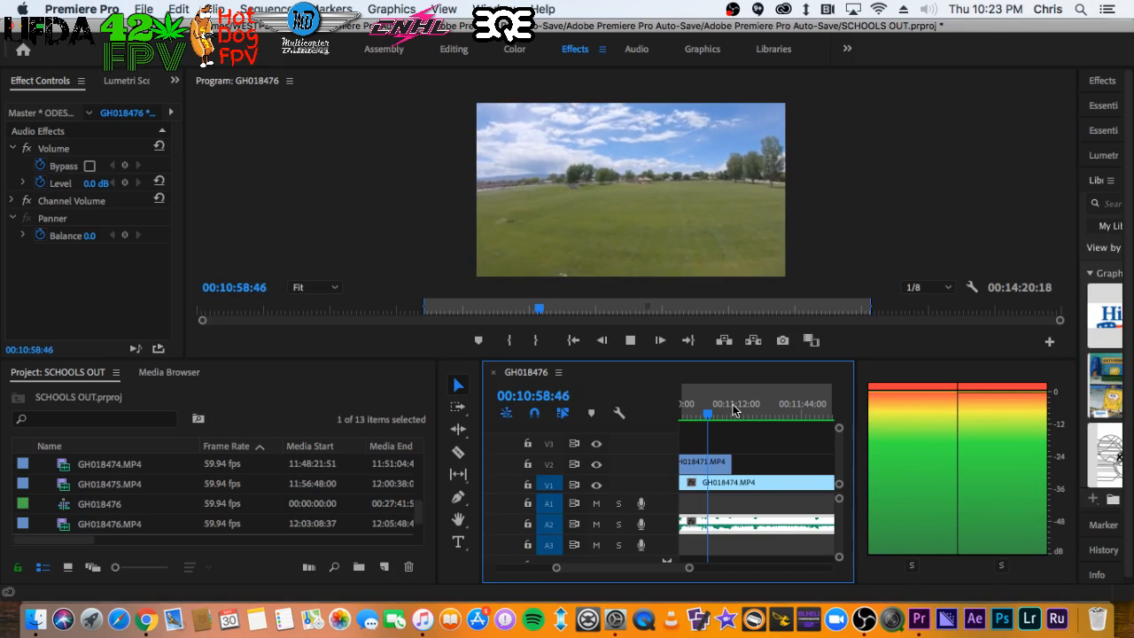
{"action": "key", "text": "space"}
{"action": "key", "text": "minus"}
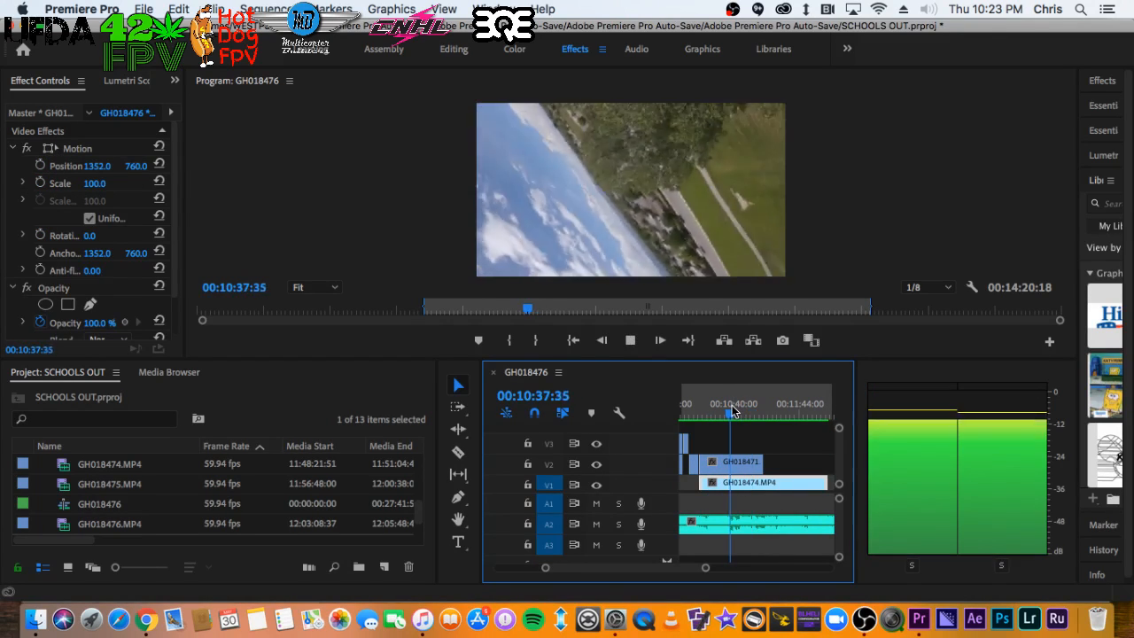
{"action": "key", "text": "space"}
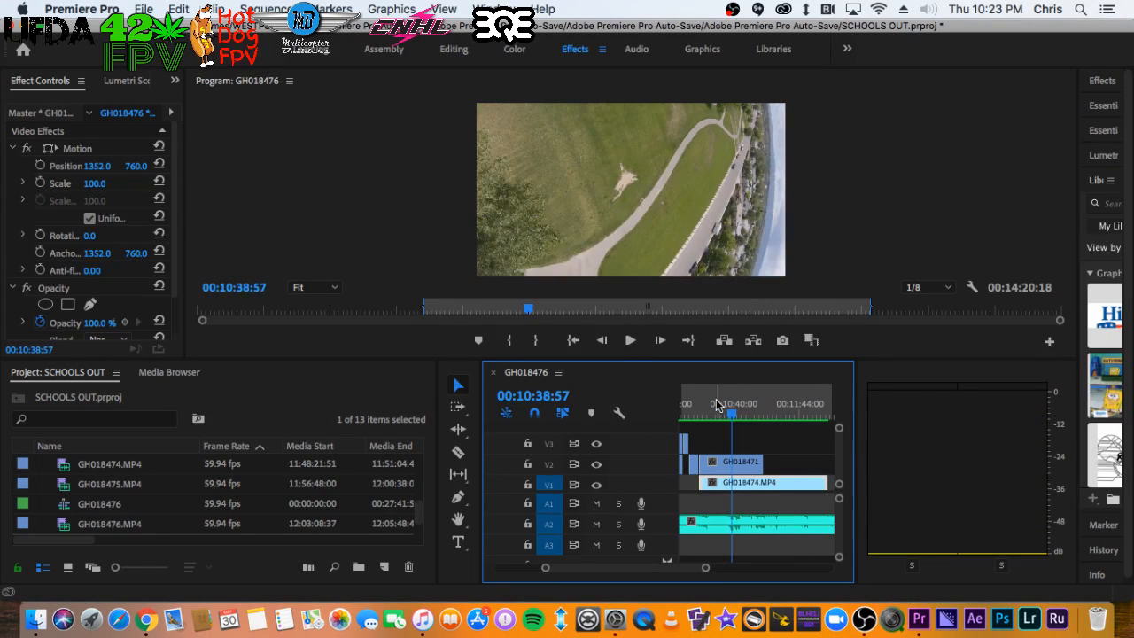
{"action": "left_click", "coordinate": [716, 405]}
{"action": "key", "text": "space"}
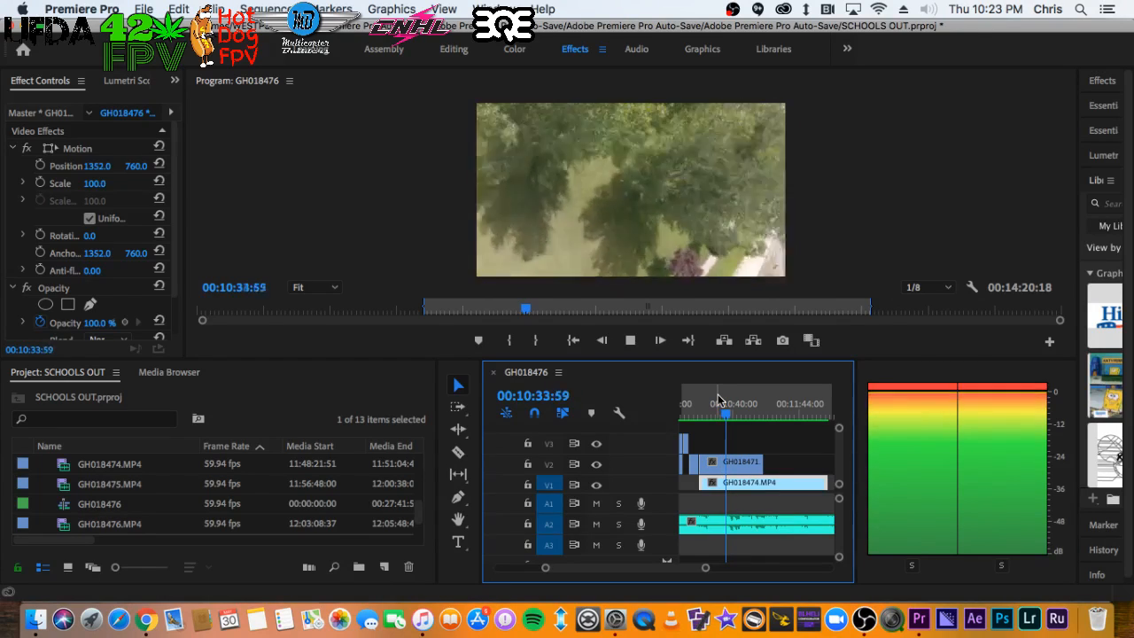
{"action": "key", "text": "space"}
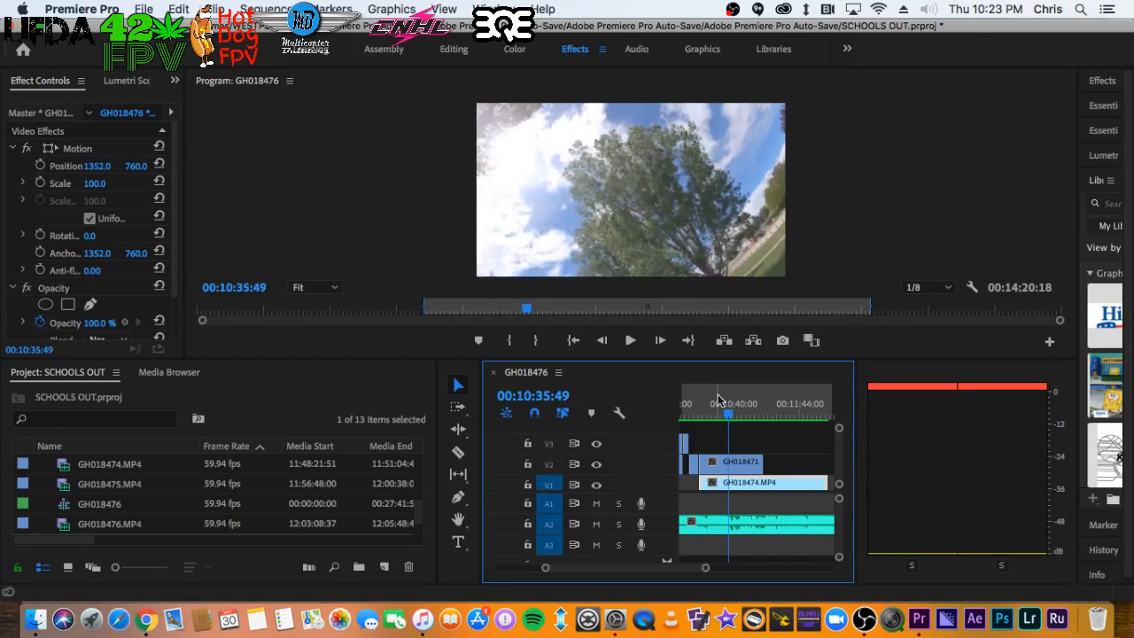
Replay the beat around 00:10:35 and split GH018471.MP4 on V2 at 00:10:35:41
{"action": "key", "text": "="}
{"action": "key", "text": "="}
{"action": "key", "text": "="}
{"action": "key", "text": "="}
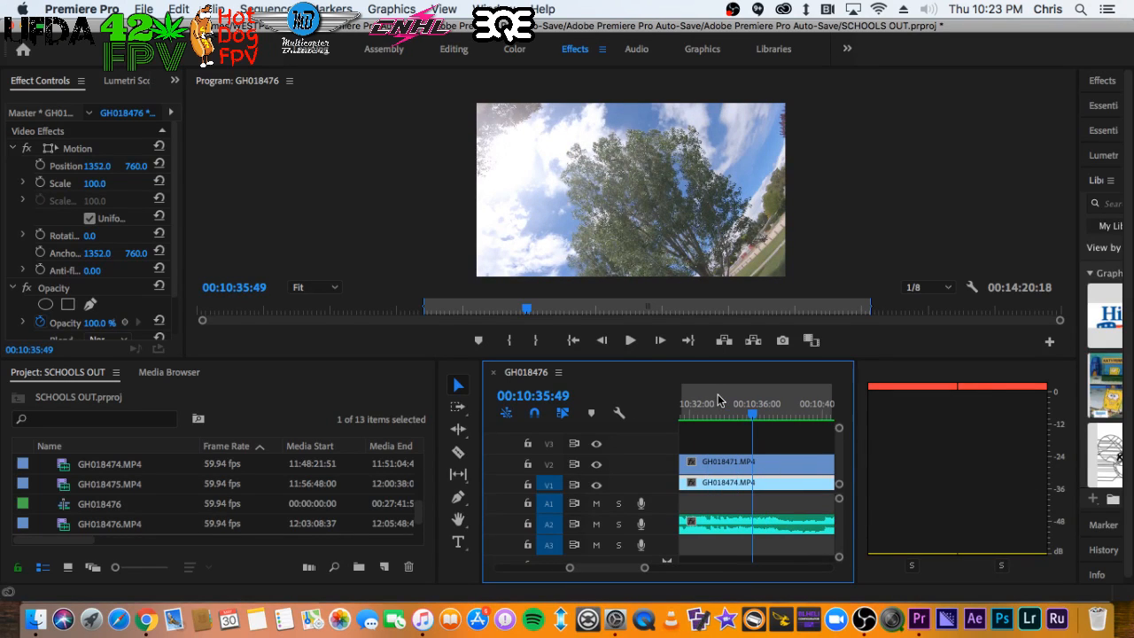
{"action": "key", "text": "space"}
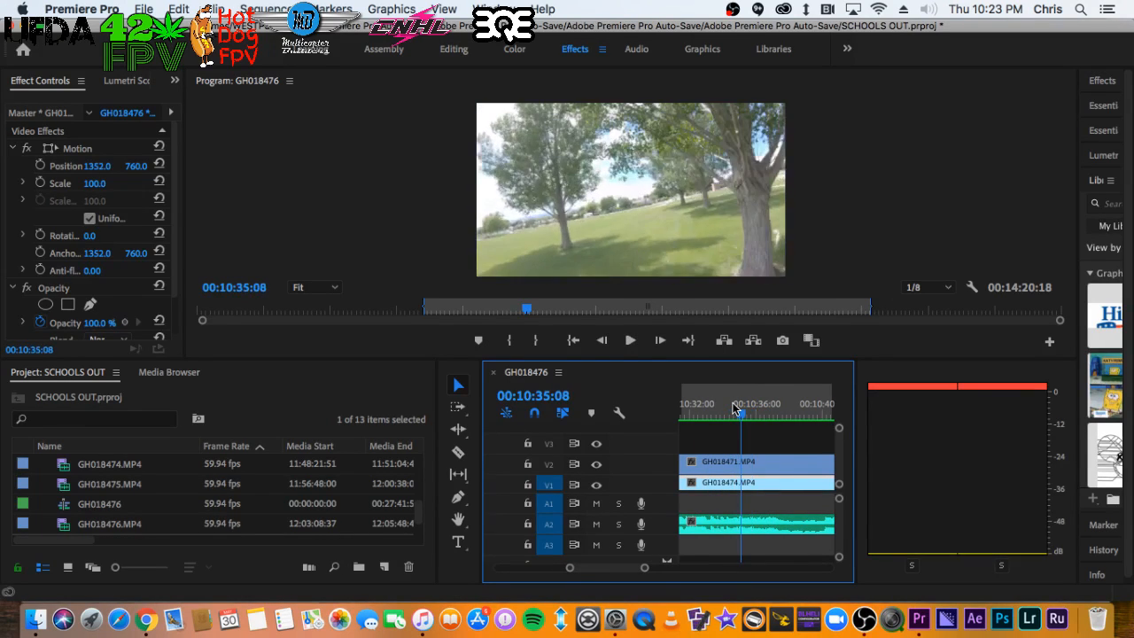
{"action": "key", "text": "space"}
{"action": "key", "text": "space"}
{"action": "key", "text": "space"}
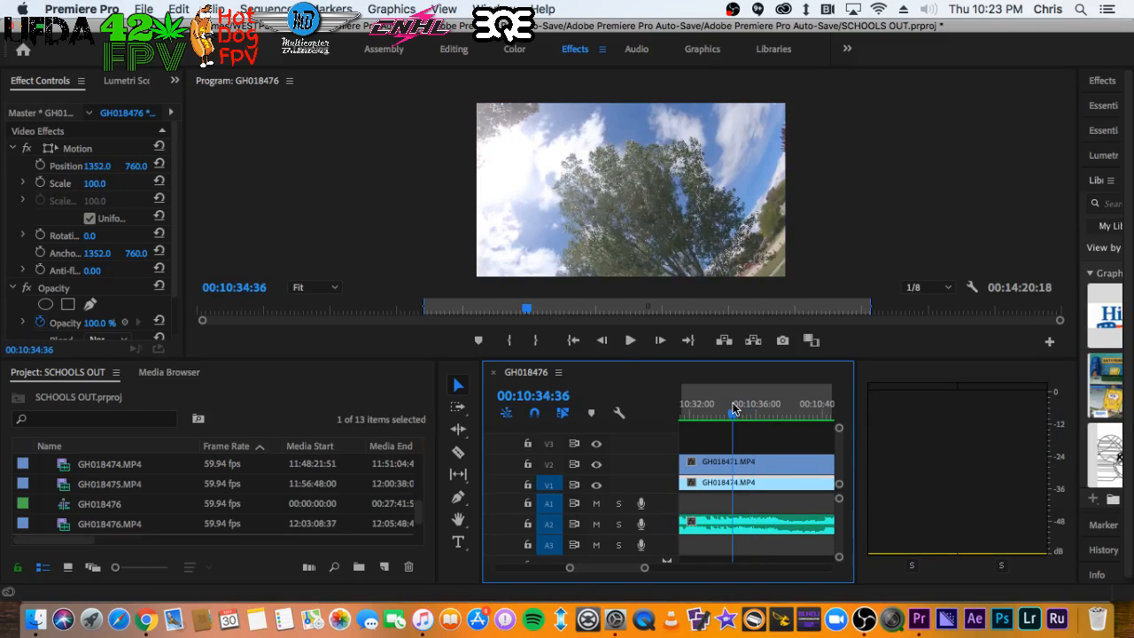
{"action": "key", "text": "space"}
{"action": "key", "text": "space"}
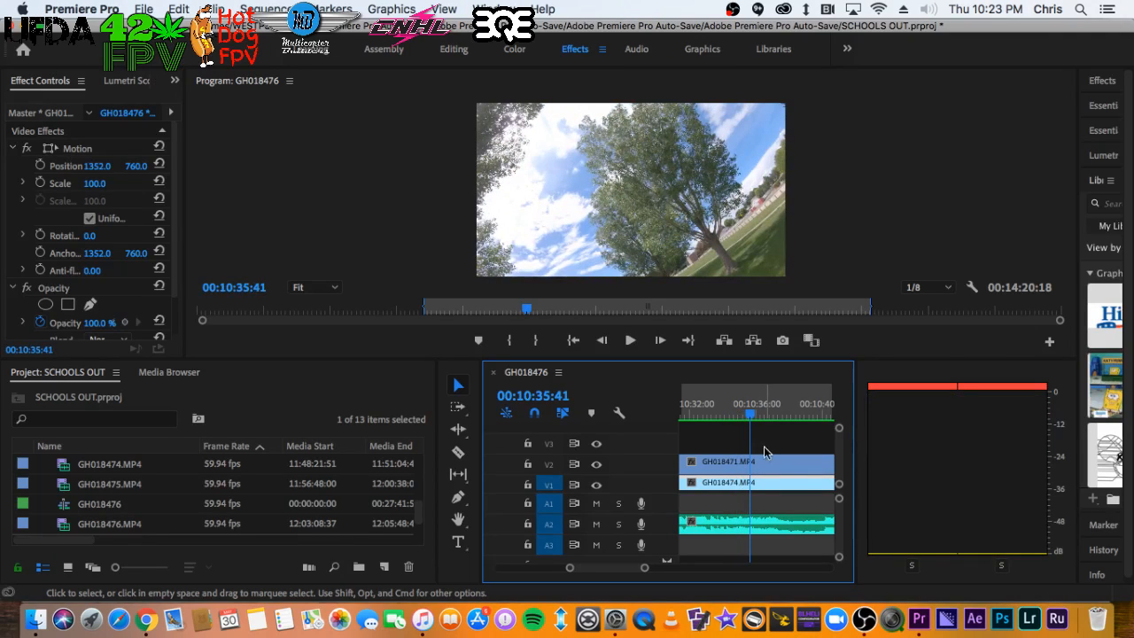
{"action": "key", "text": "c"}
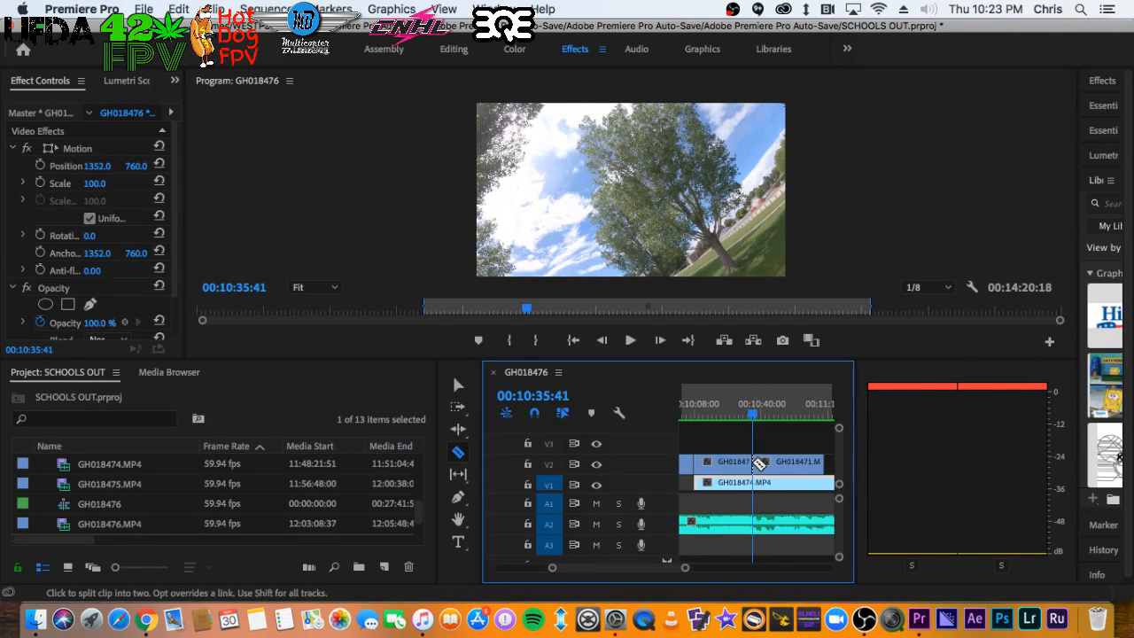
Play briefly past the cut and delete the second part of GH018471.MP4 from V2
{"action": "key", "text": "minus"}
{"action": "key", "text": "space"}
{"action": "key", "text": "space"}
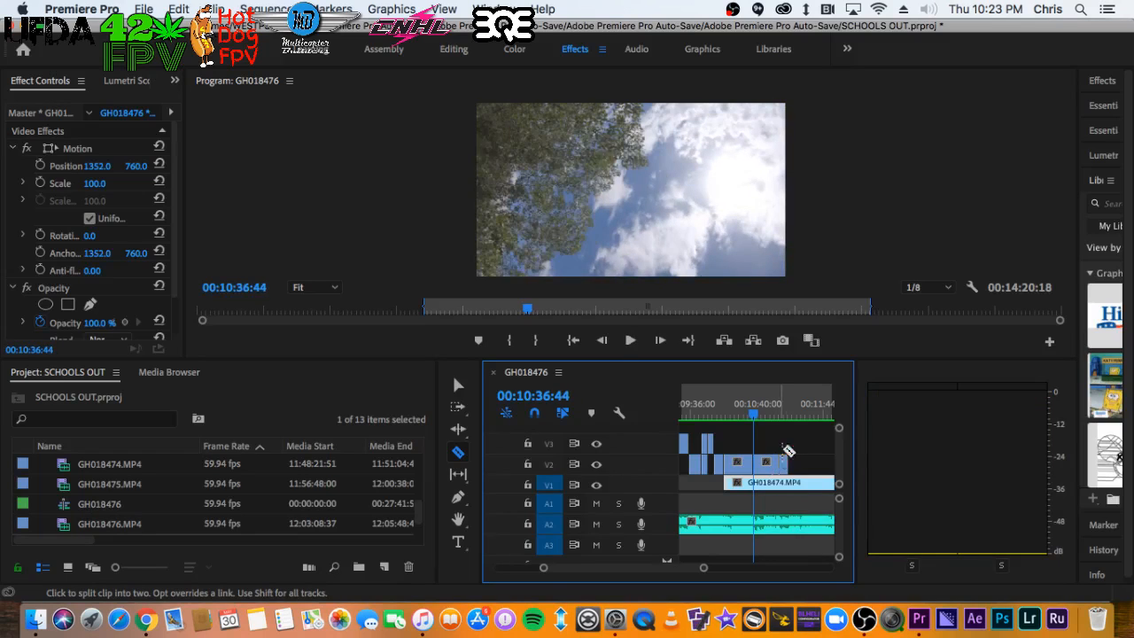
{"action": "key", "text": "minus"}
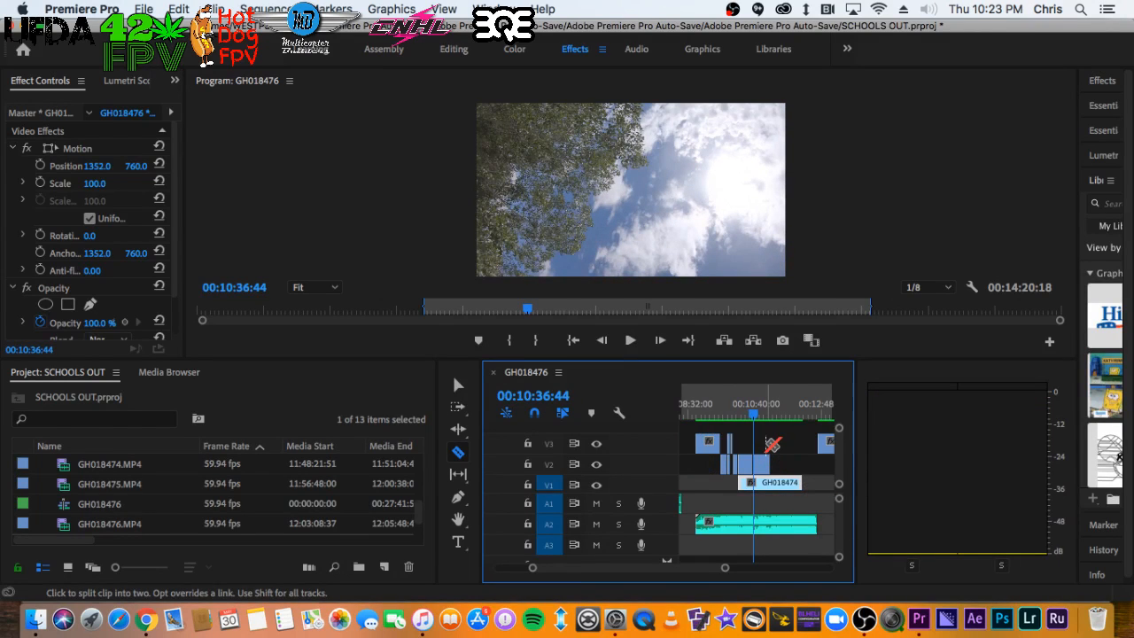
{"action": "key", "text": "v"}
{"action": "left_click", "coordinate": [761, 463]}
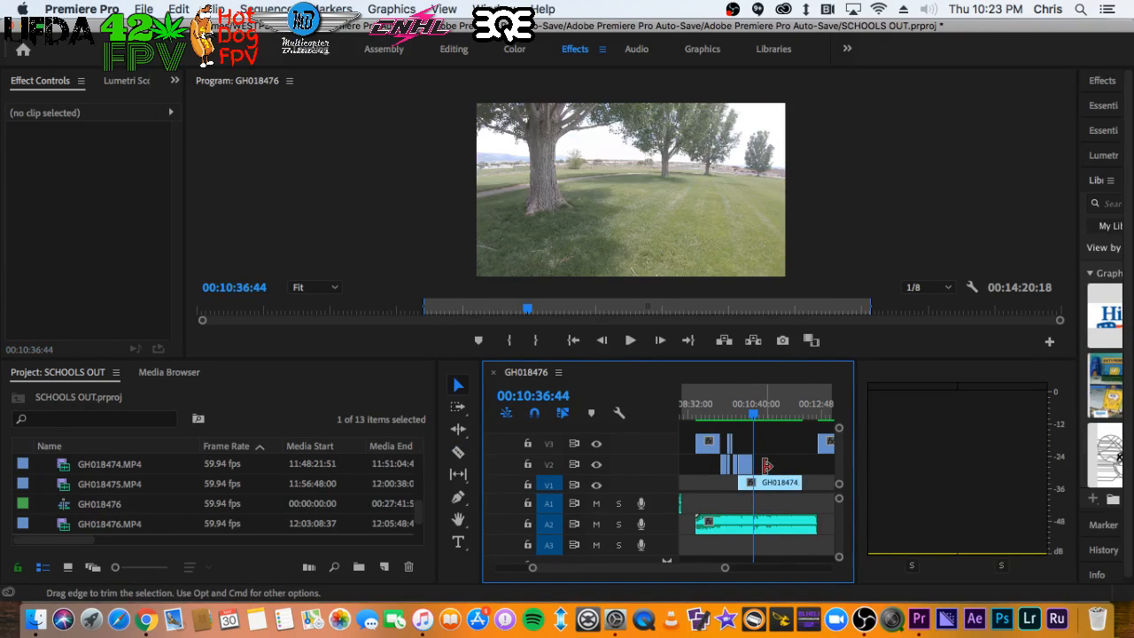
Play on to about 00:11:09, and move GH018467.MP4 from near the sequence start to V2 directly after GH018471.MP4
{"action": "key", "text": "space"}
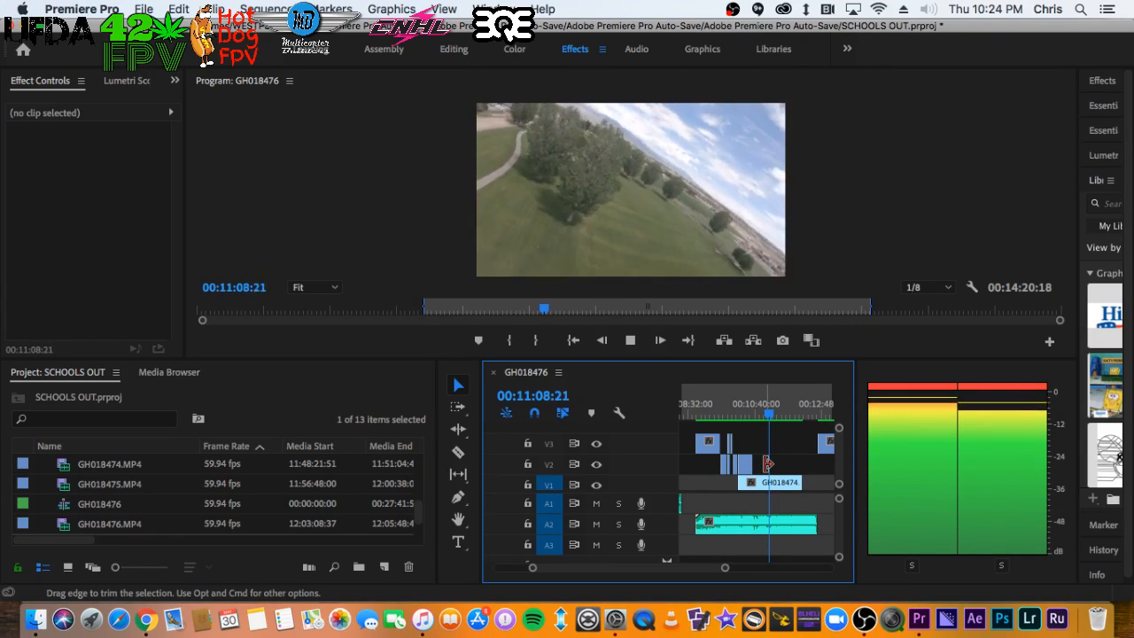
{"action": "left_click", "coordinate": [767, 464]}
{"action": "key", "text": "minus"}
{"action": "key", "text": "minus"}
{"action": "key", "text": "minus"}
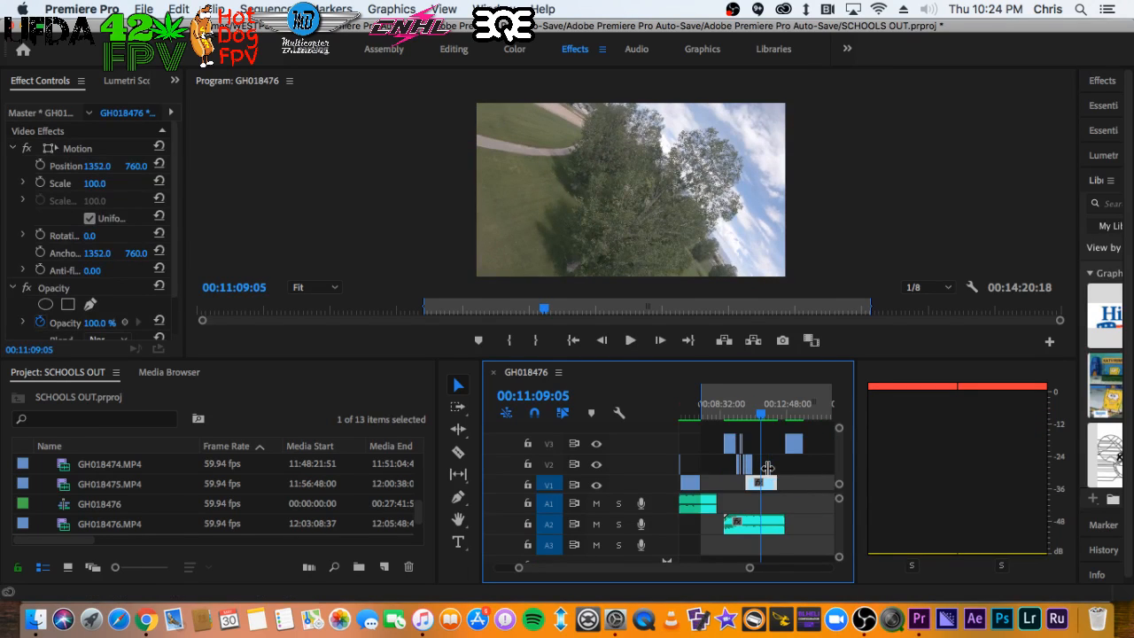
{"action": "left_click", "coordinate": [684, 410]}
{"action": "left_click_drag", "start_coordinate": [684, 410], "coordinate": [678, 410]}
{"action": "key", "text": "equal"}
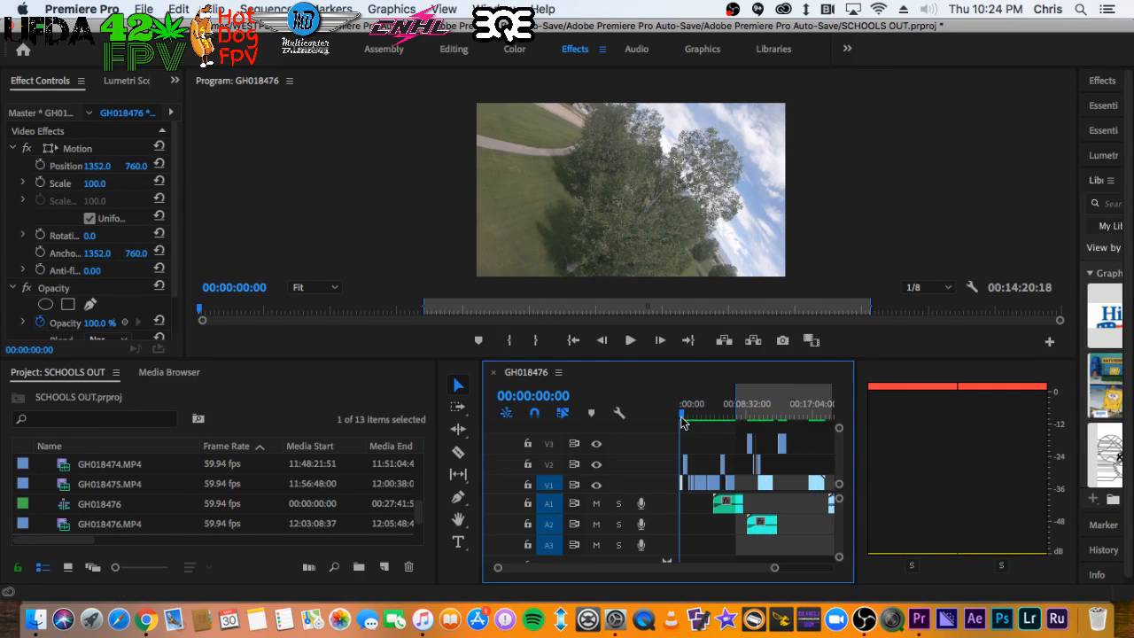
{"action": "key", "text": "equal"}
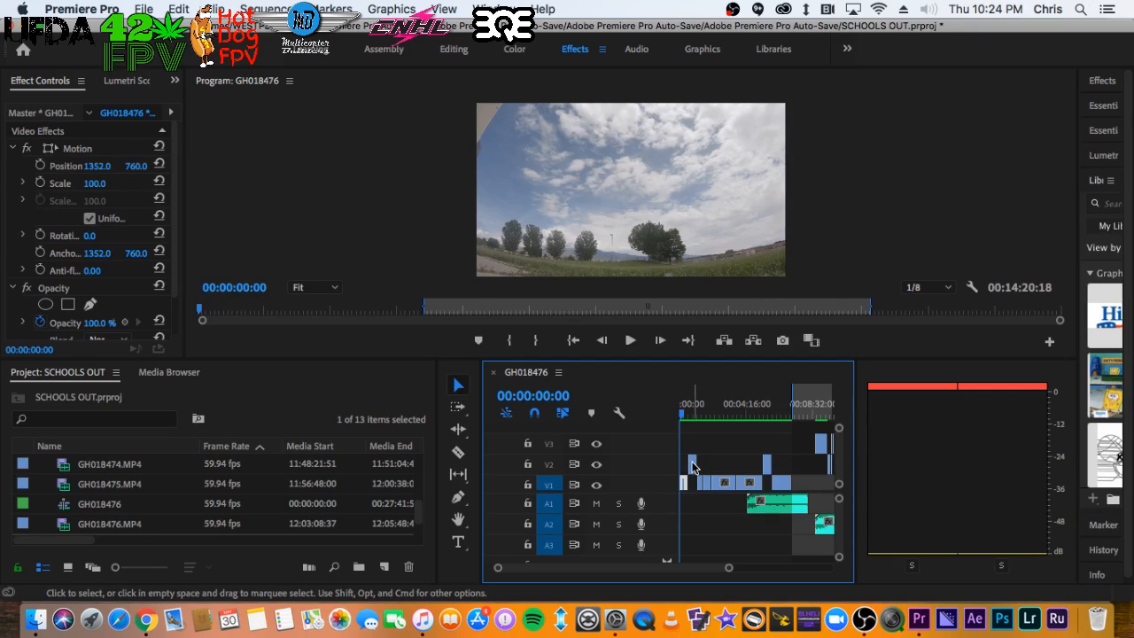
{"action": "left_click_drag", "start_coordinate": [692, 467], "coordinate": [778, 463]}
{"action": "left_click", "coordinate": [775, 408]}
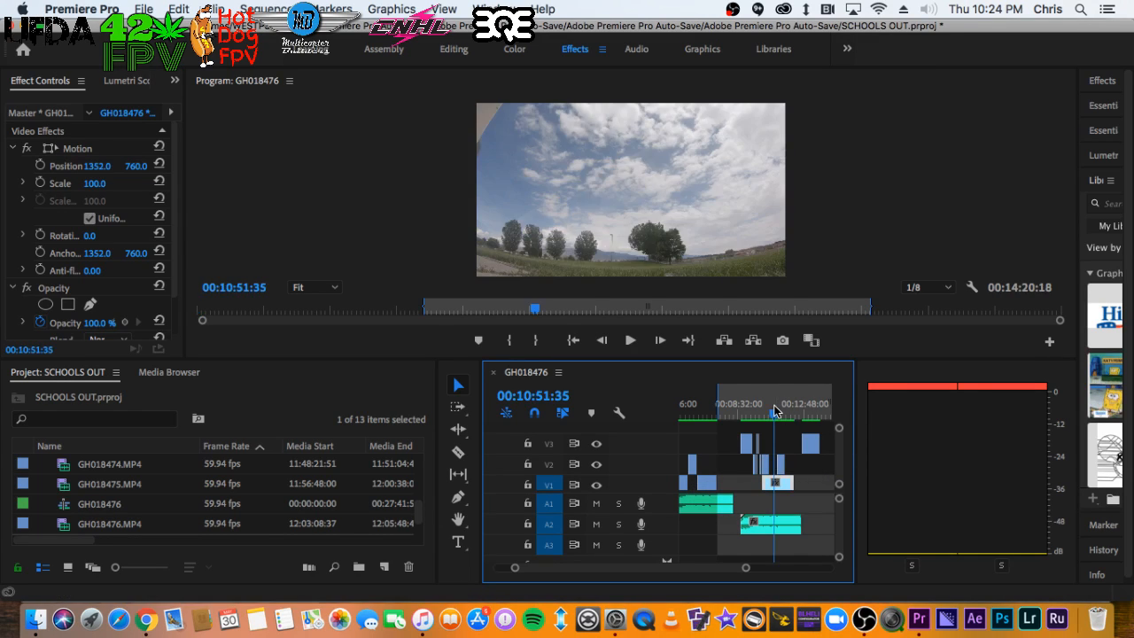
Move GH018470.MP4 from earlier on V2 to directly after GH018467.MP4
{"action": "left_click_drag", "start_coordinate": [694, 464], "coordinate": [783, 466]}
{"action": "key", "text": "equal"}
{"action": "key", "text": "equal"}
{"action": "key", "text": "equal"}
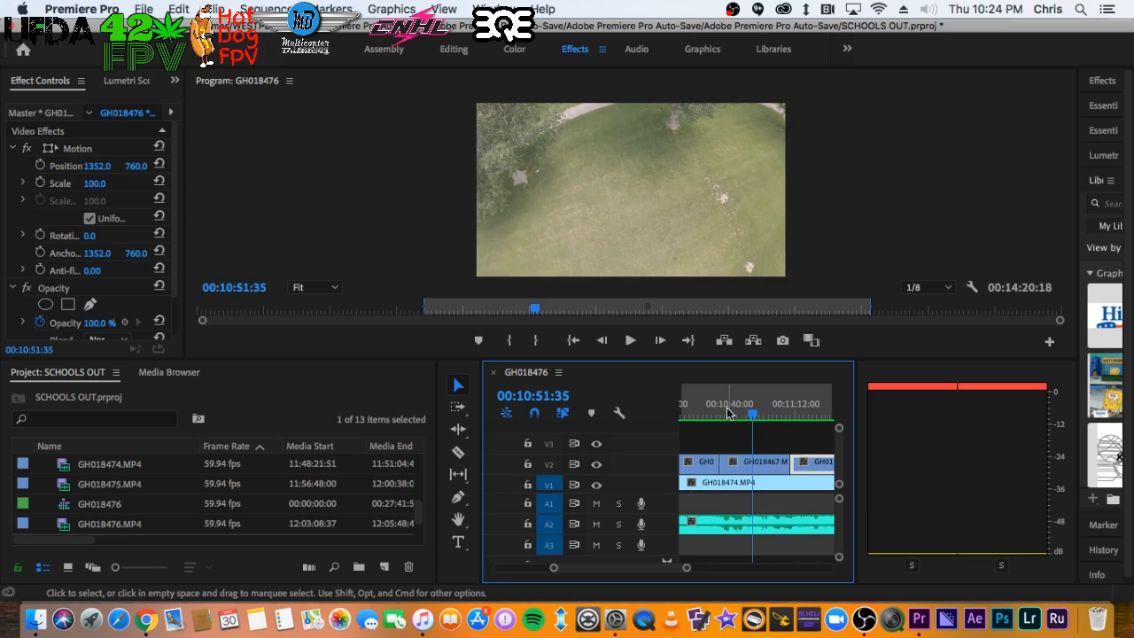
Replay from about 00:10:33, move GH018467.MP4 to V3 at about 00:11:20, and place GH018470.MP4 on V2 directly after GH018471.MP4
{"action": "left_click", "coordinate": [717, 409]}
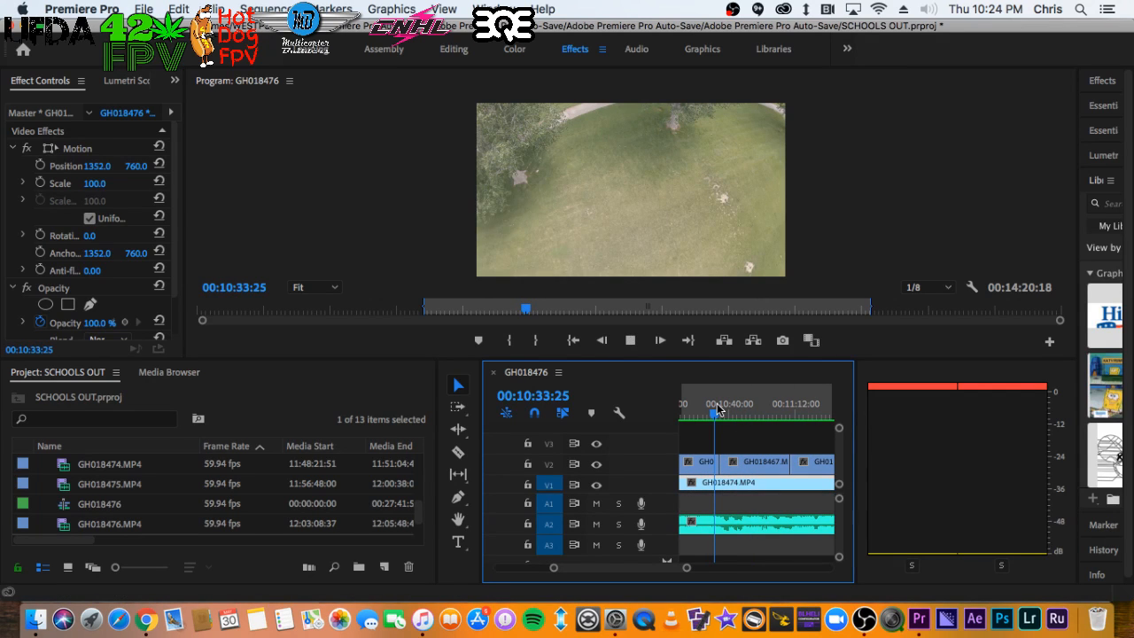
{"action": "key", "text": "space"}
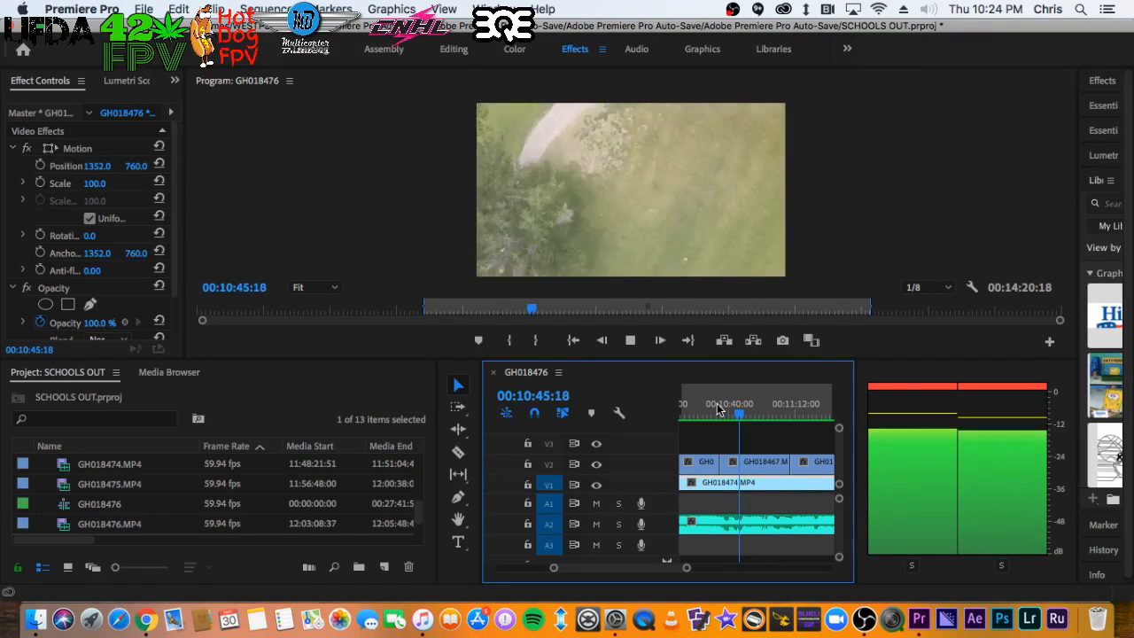
{"action": "key", "text": "space"}
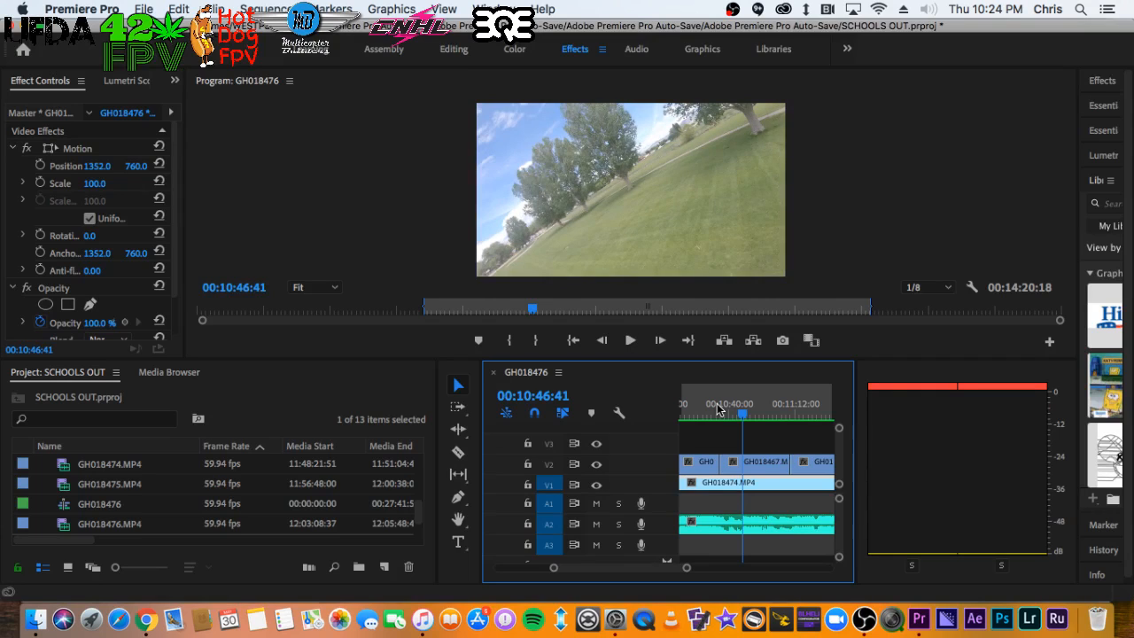
{"action": "key", "text": "minus"}
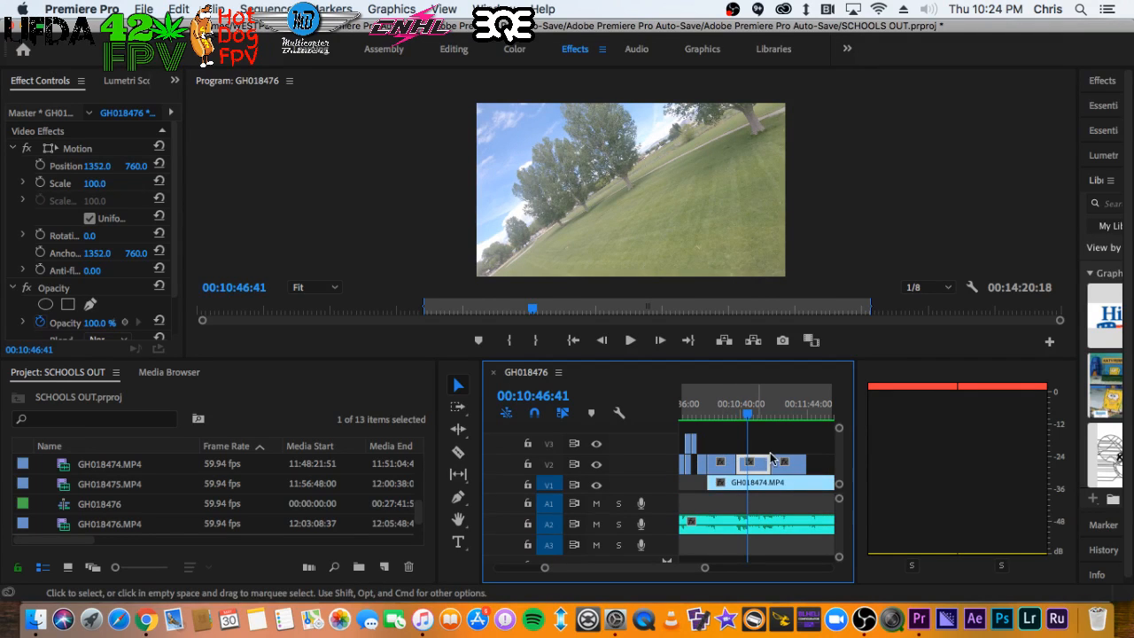
{"action": "mouse_move", "coordinate": [769, 457]}
{"action": "left_mouse_down"}
{"action": "mouse_move", "coordinate": [801, 451]}
{"action": "mouse_move", "coordinate": [760, 467]}
{"action": "left_mouse_up"}
{"action": "key", "text": "equal"}
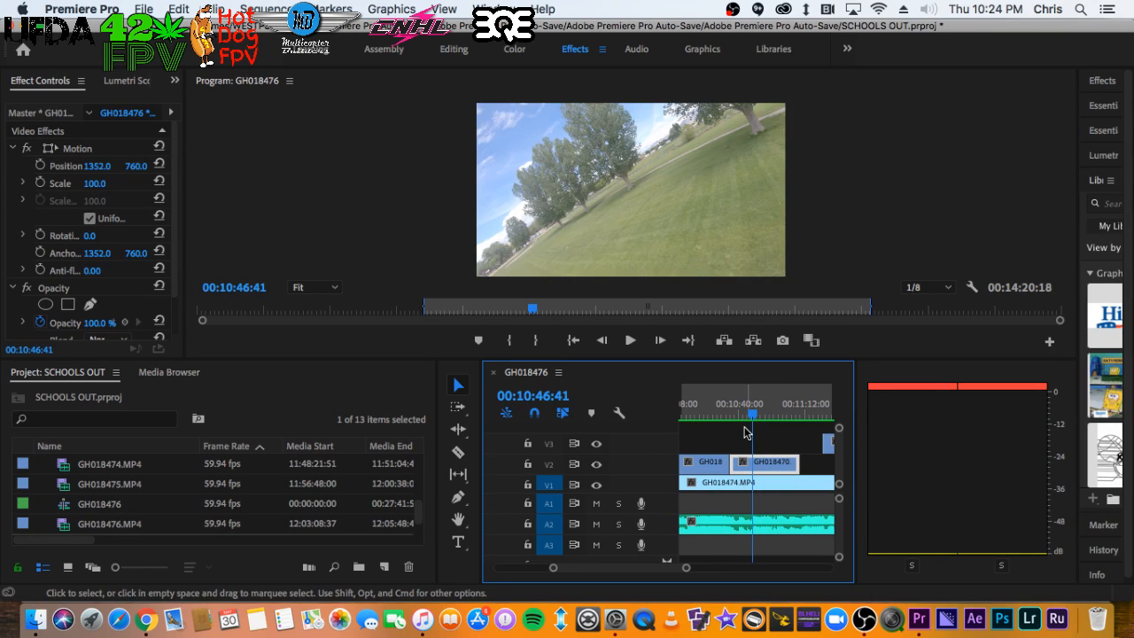
Replay the end of GH018471.MP4, trim it to 00:10:35:01 on V2, and move GH018470.MP4 up against the new cut
{"action": "left_click", "coordinate": [725, 407]}
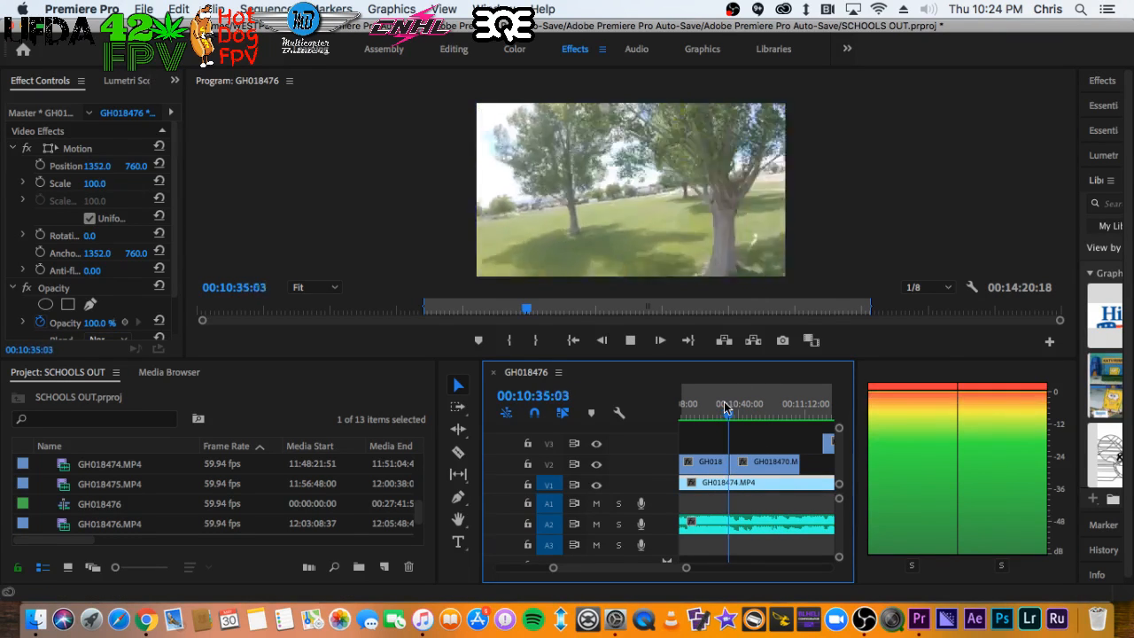
{"action": "left_click", "coordinate": [724, 407]}
{"action": "key", "text": "equal"}
{"action": "key", "text": "equal"}
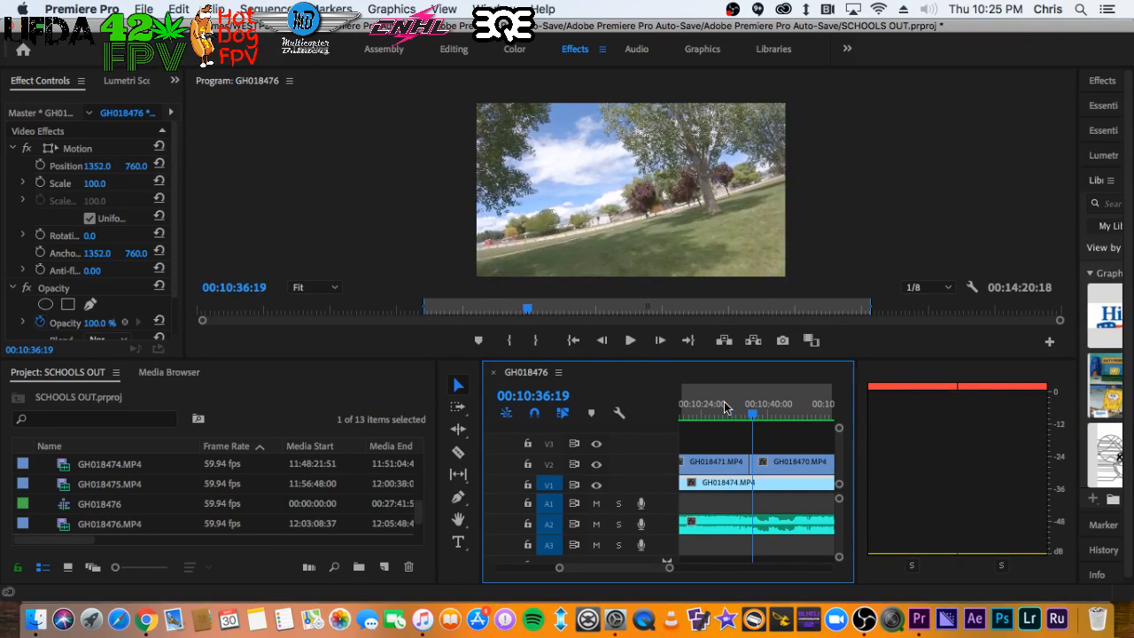
{"action": "left_click_drag", "start_coordinate": [731, 408], "coordinate": [719, 407]}
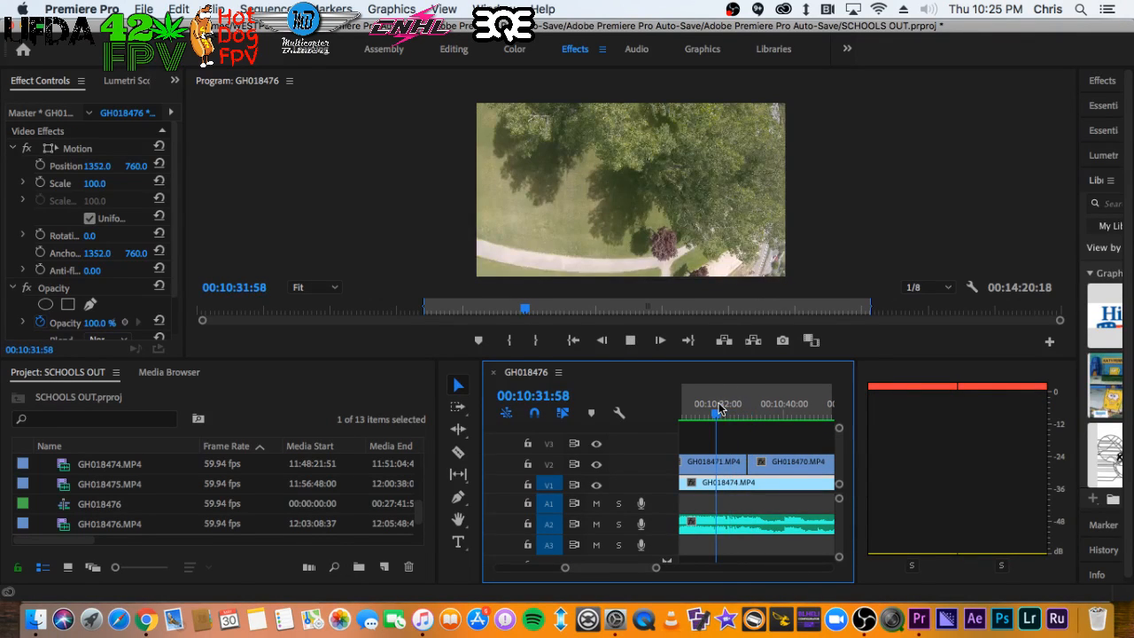
{"action": "key", "text": "space"}
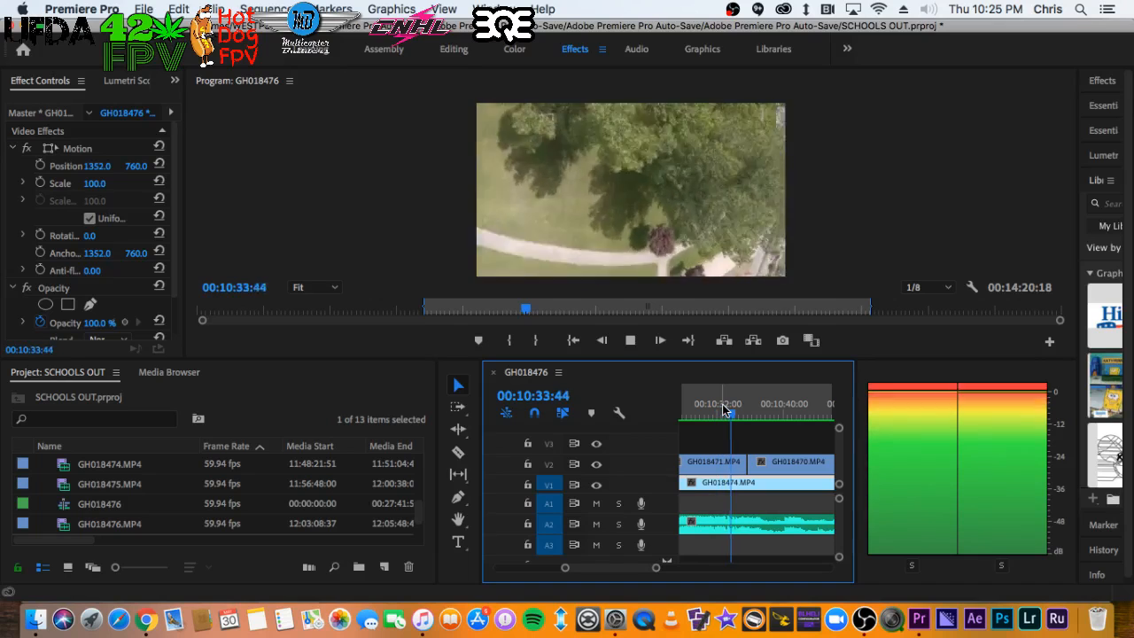
{"action": "key", "text": "space"}
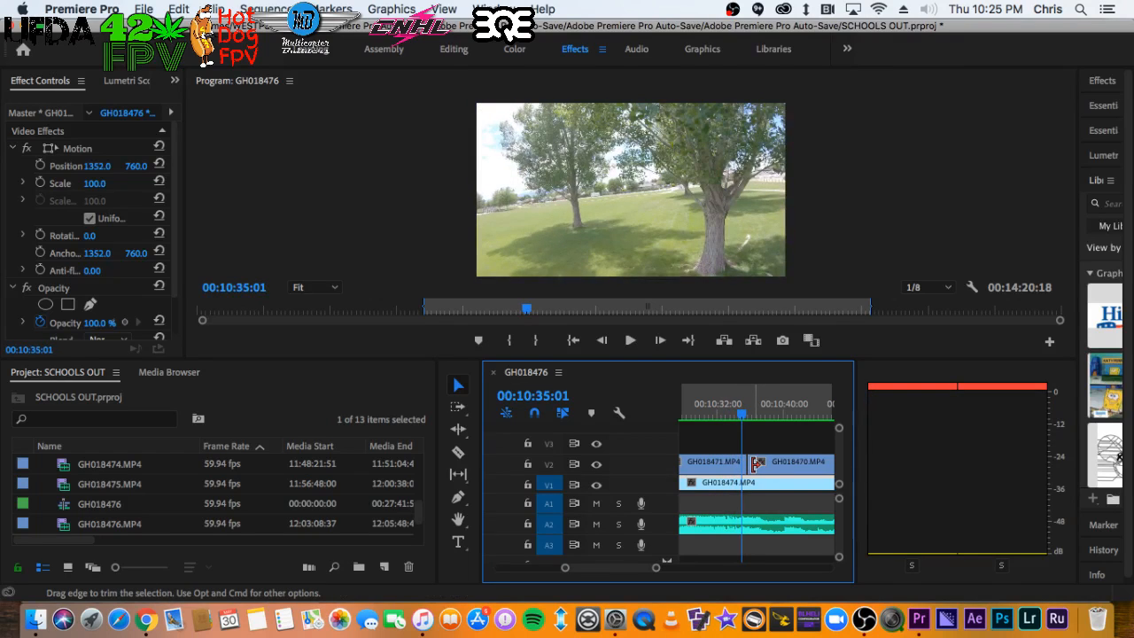
{"action": "left_click", "coordinate": [742, 461]}
{"action": "left_click_drag", "start_coordinate": [742, 462], "coordinate": [738, 461]}
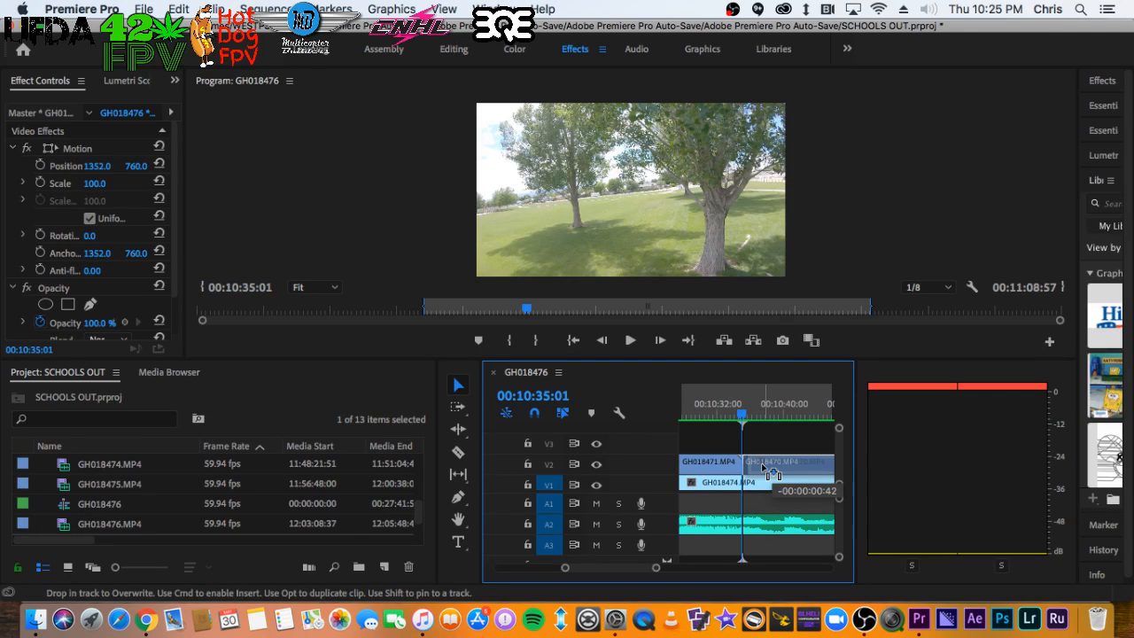
Play on to 00:11:04:46, move GH018470.MP4 on V2 to start there, and place GH018467.MP4 on V3 directly after it
{"action": "left_click", "coordinate": [736, 407]}
{"action": "key", "text": "space"}
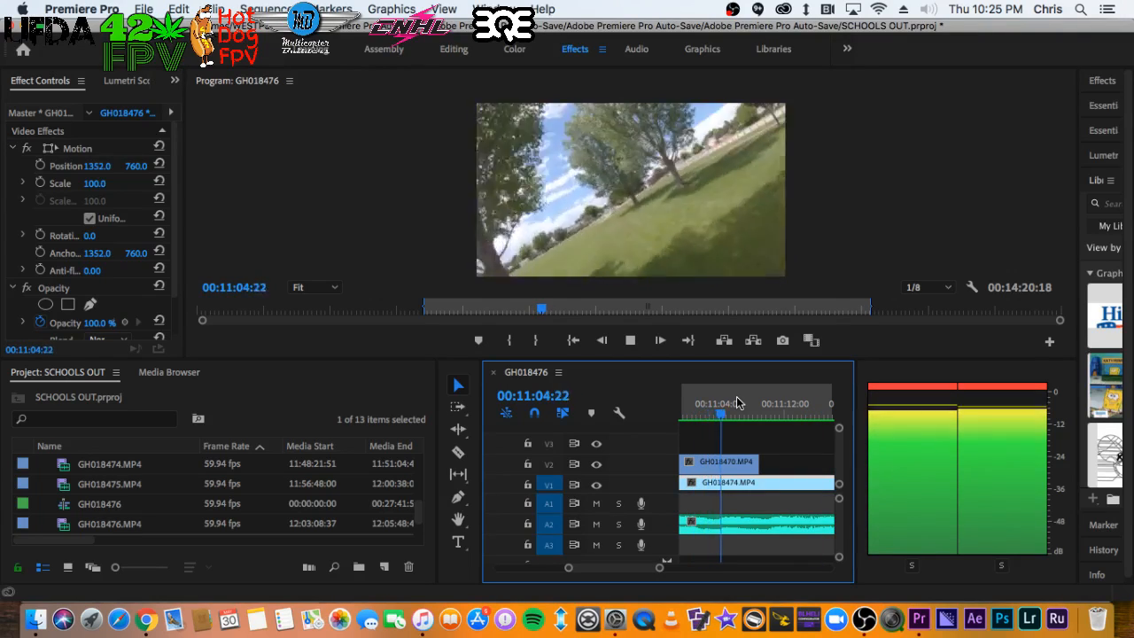
{"action": "key", "text": "space"}
{"action": "key", "text": "minus"}
{"action": "key", "text": "minus"}
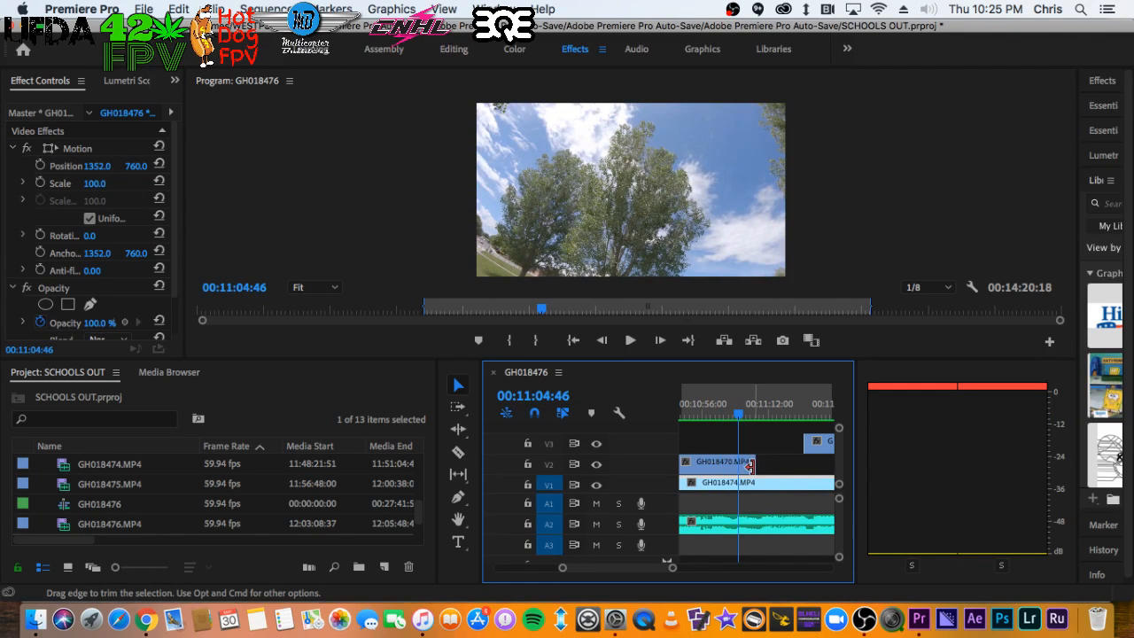
{"action": "left_click_drag", "start_coordinate": [751, 466], "coordinate": [809, 445]}
{"action": "key", "text": "minus"}
{"action": "key", "text": "equal"}
{"action": "key", "text": "equal"}
{"action": "key", "text": "equal"}
Play the section from 00:11:04:46 to about 00:11:32 and examine how GH018470.MP4 matches the music
{"action": "key", "text": "space"}
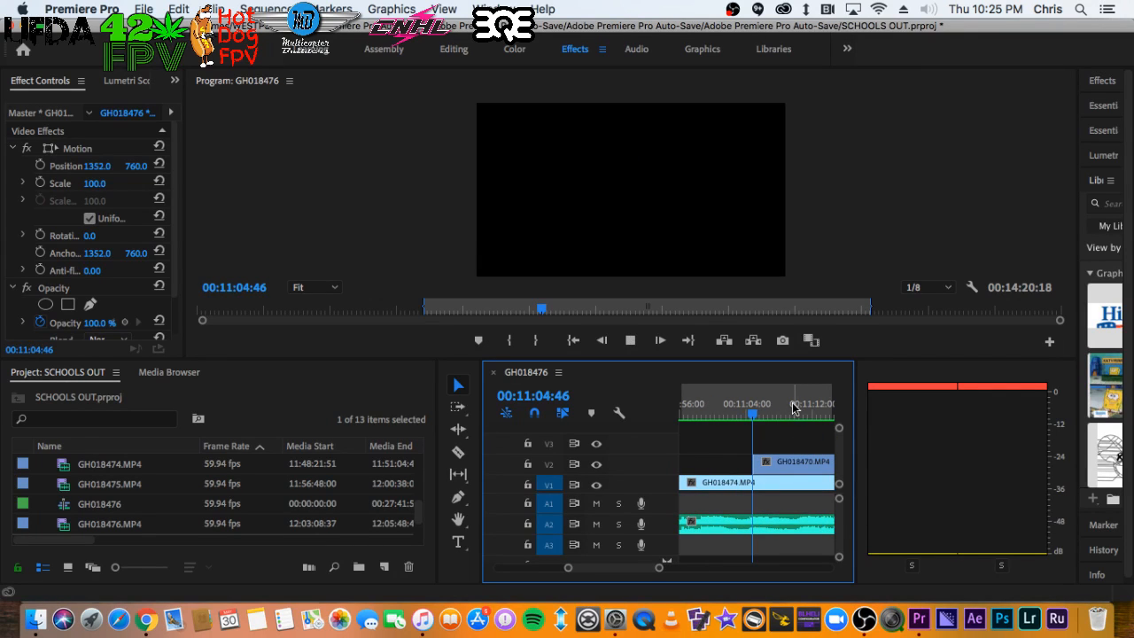
{"action": "key", "text": "space"}
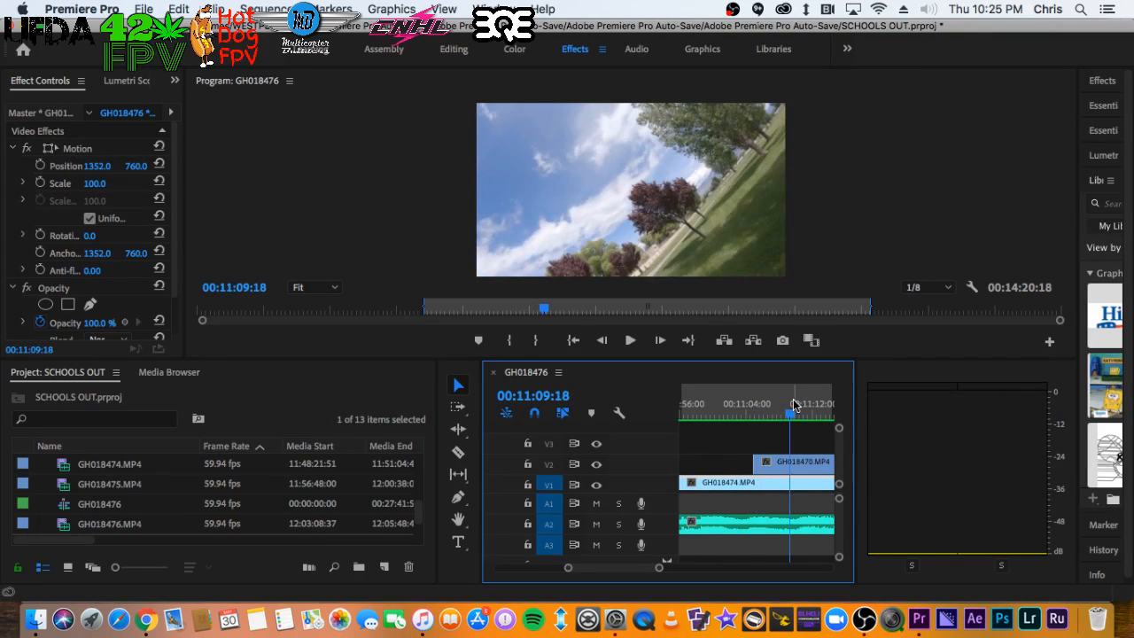
{"action": "key", "text": "minus"}
{"action": "key", "text": "minus"}
{"action": "key", "text": "minus"}
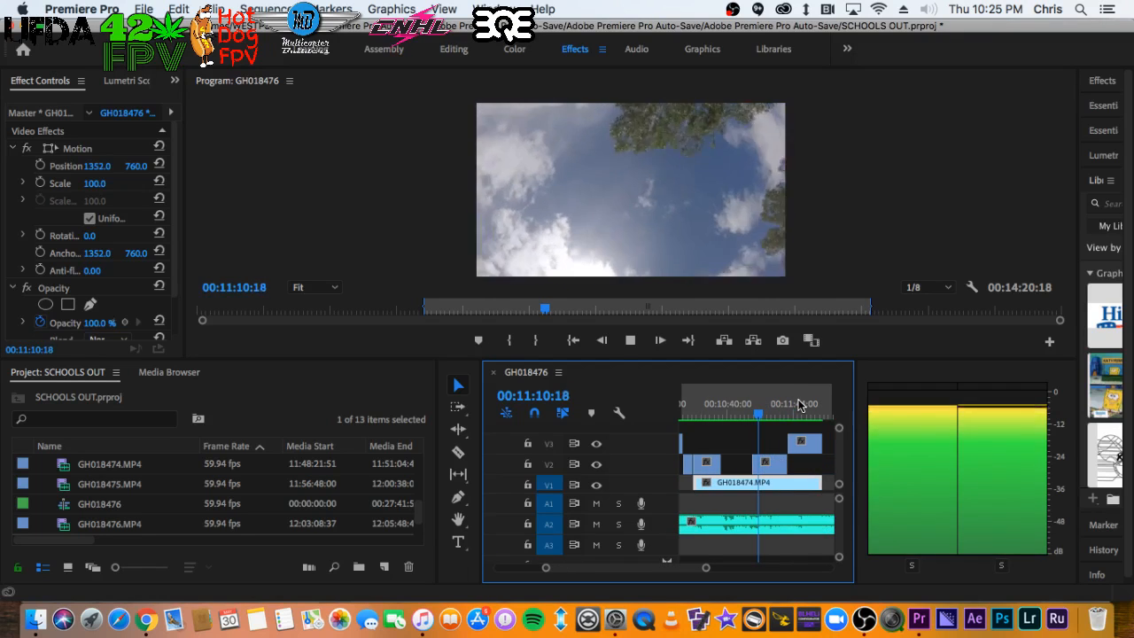
{"action": "key", "text": "space"}
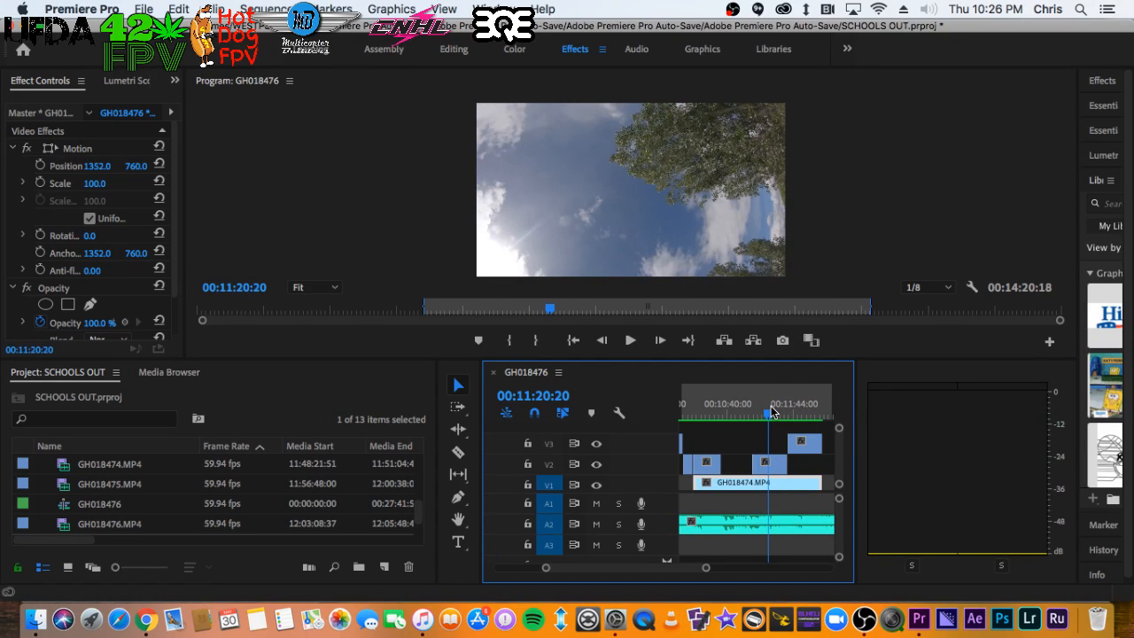
{"action": "key", "text": "equal"}
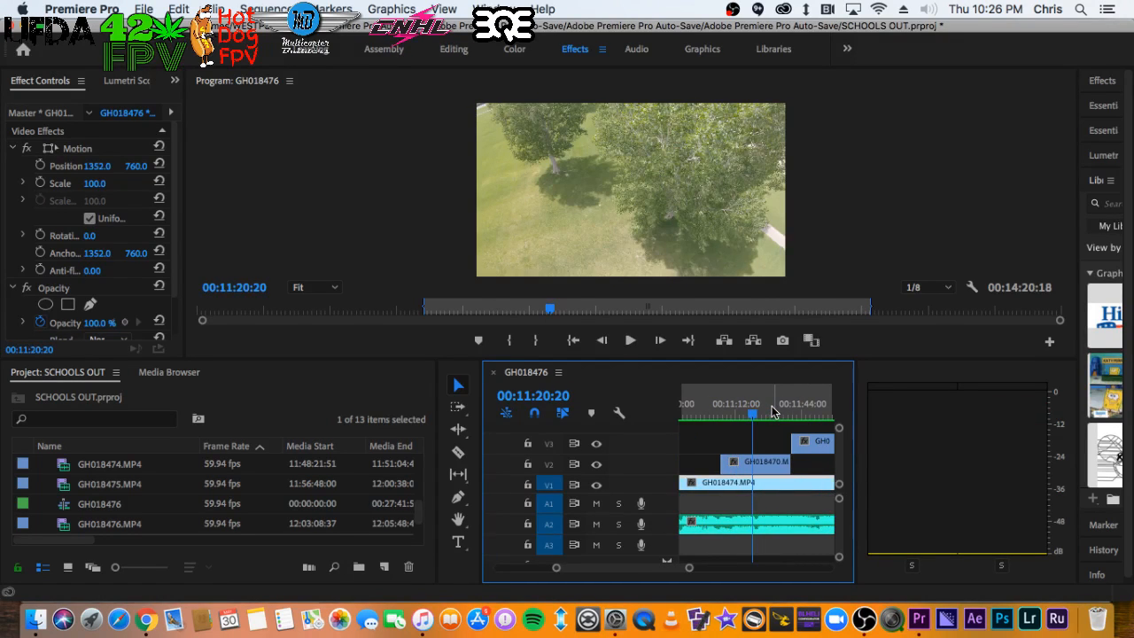
{"action": "key", "text": "equal"}
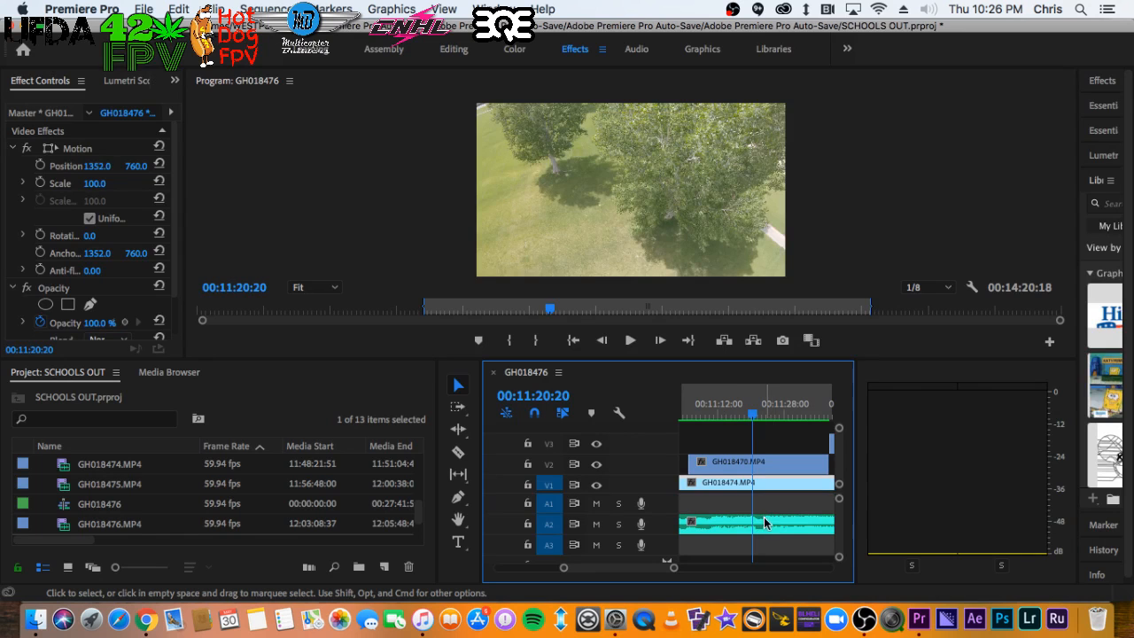
{"action": "left_click", "coordinate": [727, 407]}
{"action": "key", "text": "space"}
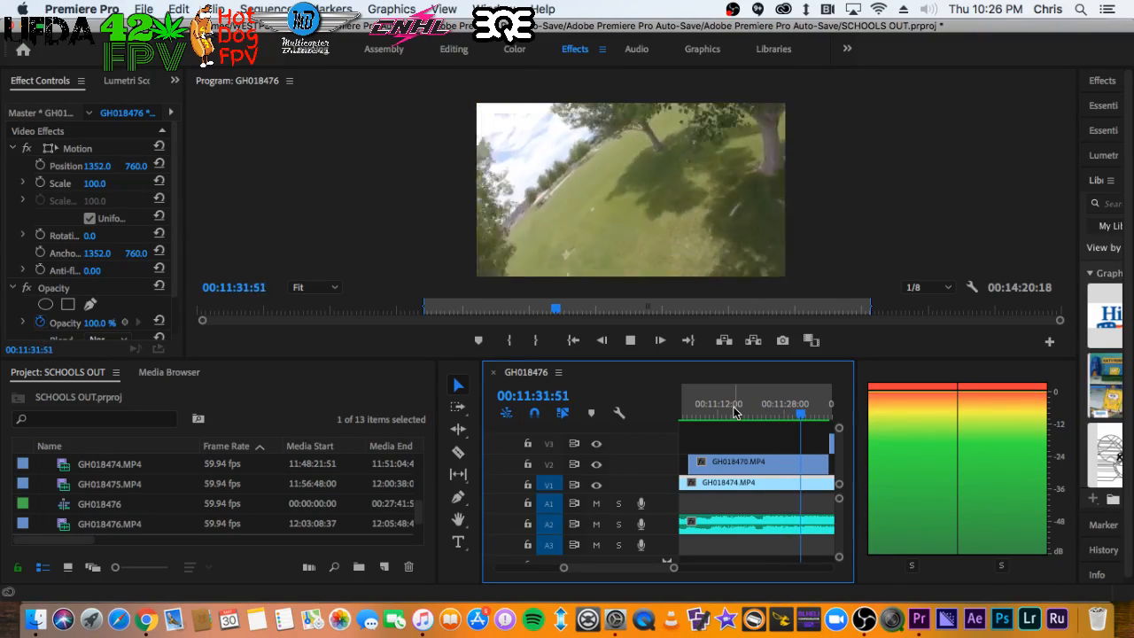
{"action": "key", "text": "space"}
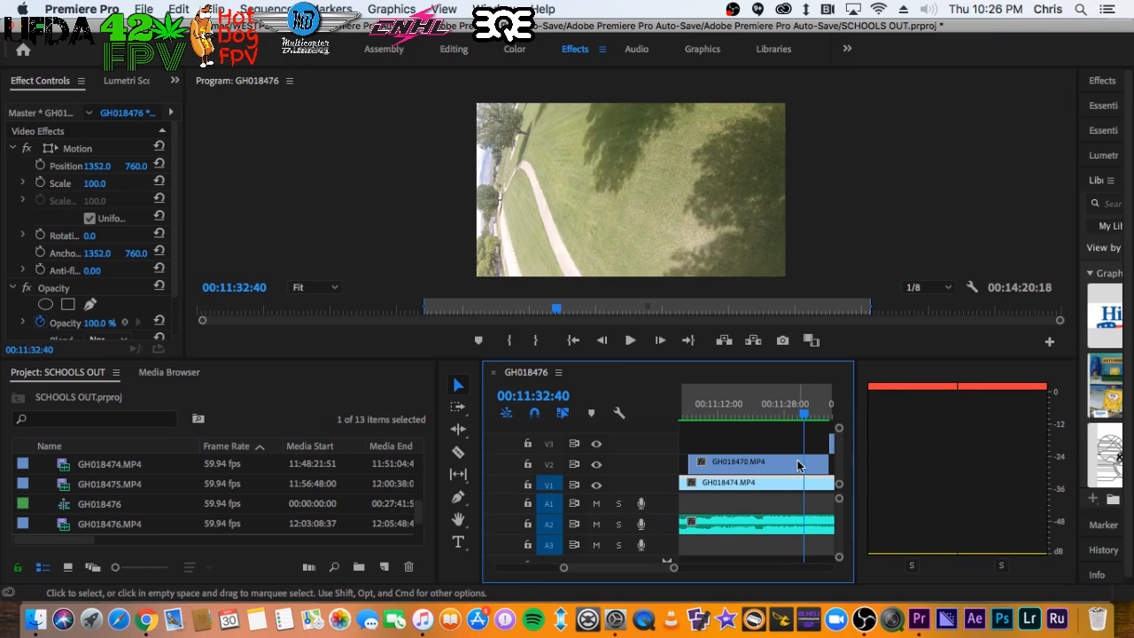
Move GH018470.MP4 from V2 up to V3, a few seconds earlier in the sequence
{"action": "key", "text": "minus"}
{"action": "key", "text": "minus"}
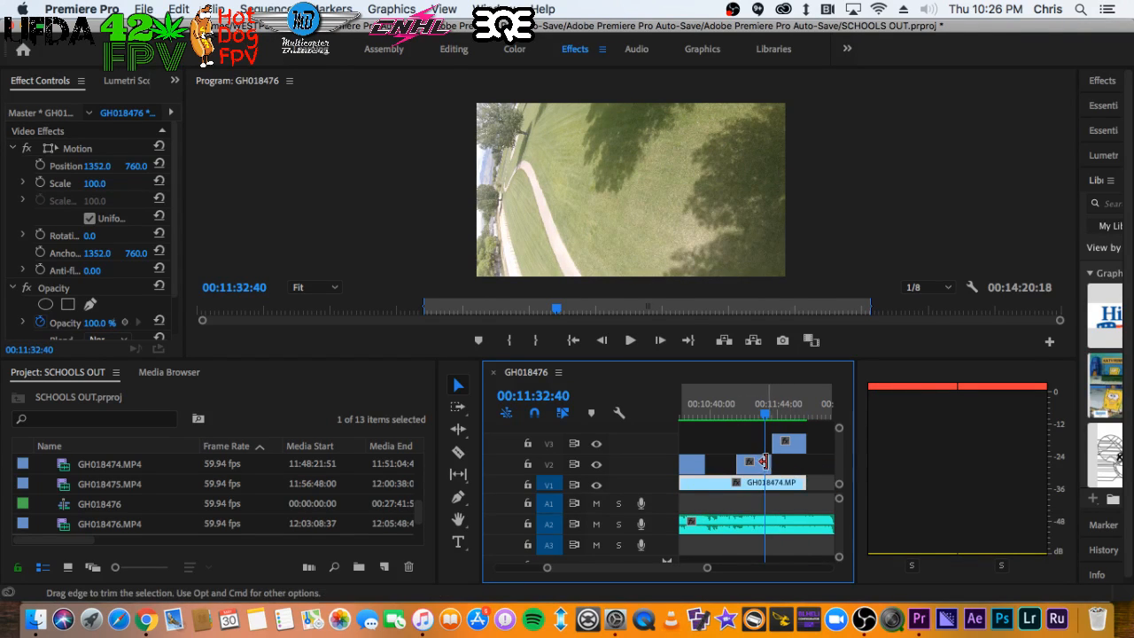
{"action": "key", "text": "equal"}
{"action": "mouse_move", "coordinate": [756, 459]}
{"action": "left_mouse_down"}
{"action": "mouse_move", "coordinate": [739, 465]}
{"action": "mouse_move", "coordinate": [731, 448]}
{"action": "mouse_move", "coordinate": [746, 447]}
{"action": "left_mouse_up"}
Replay the music around 00:11:23 to find the beat and park the playhead at 00:11:23:38
{"action": "key", "text": "equal"}
{"action": "left_click", "coordinate": [742, 406]}
{"action": "key", "text": "equal"}
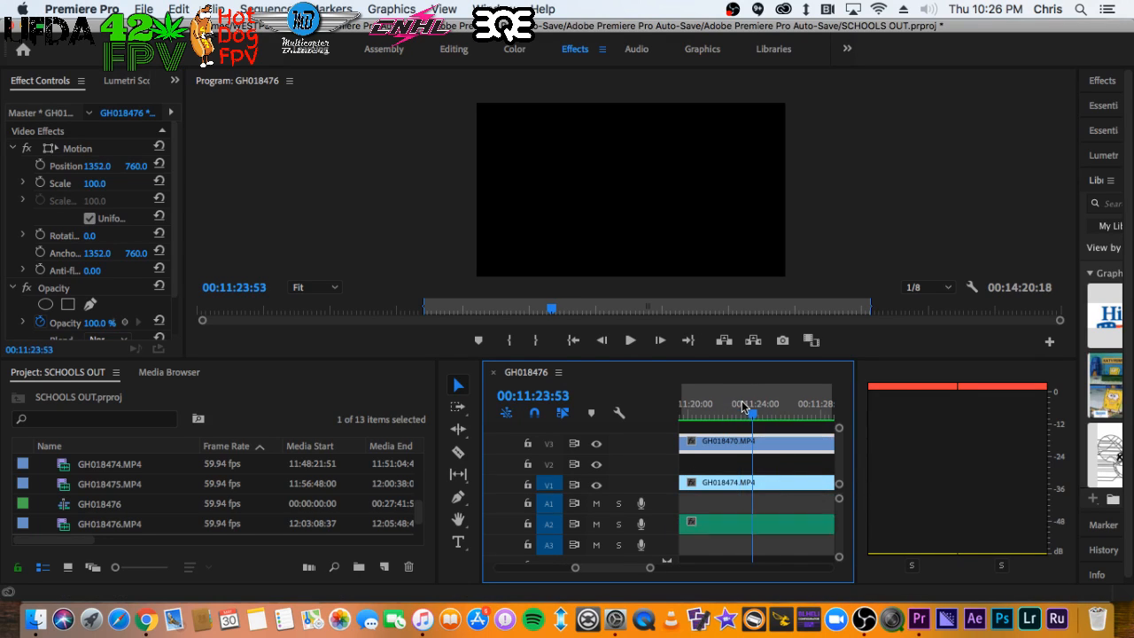
{"action": "left_click", "coordinate": [740, 407]}
{"action": "key", "text": "space"}
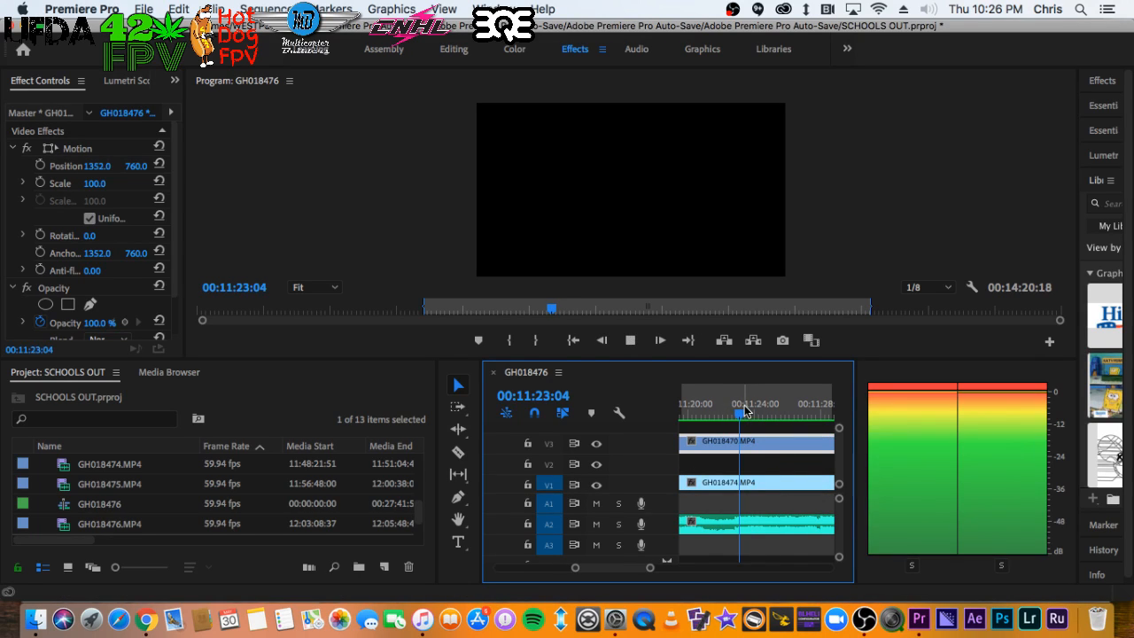
{"action": "key", "text": "space"}
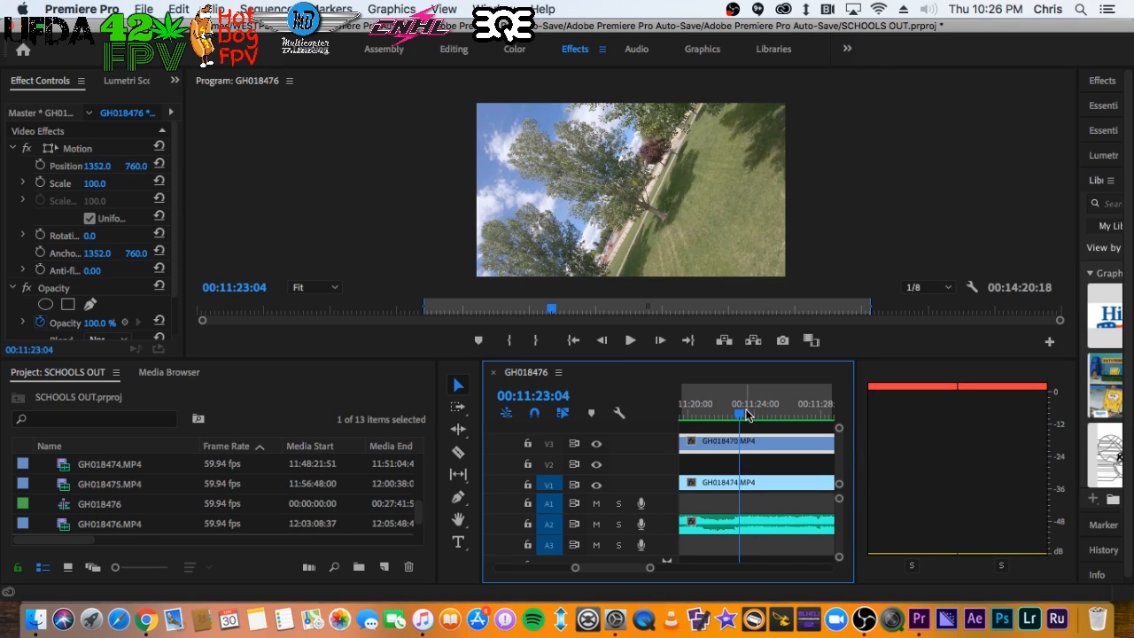
{"action": "key", "text": "space"}
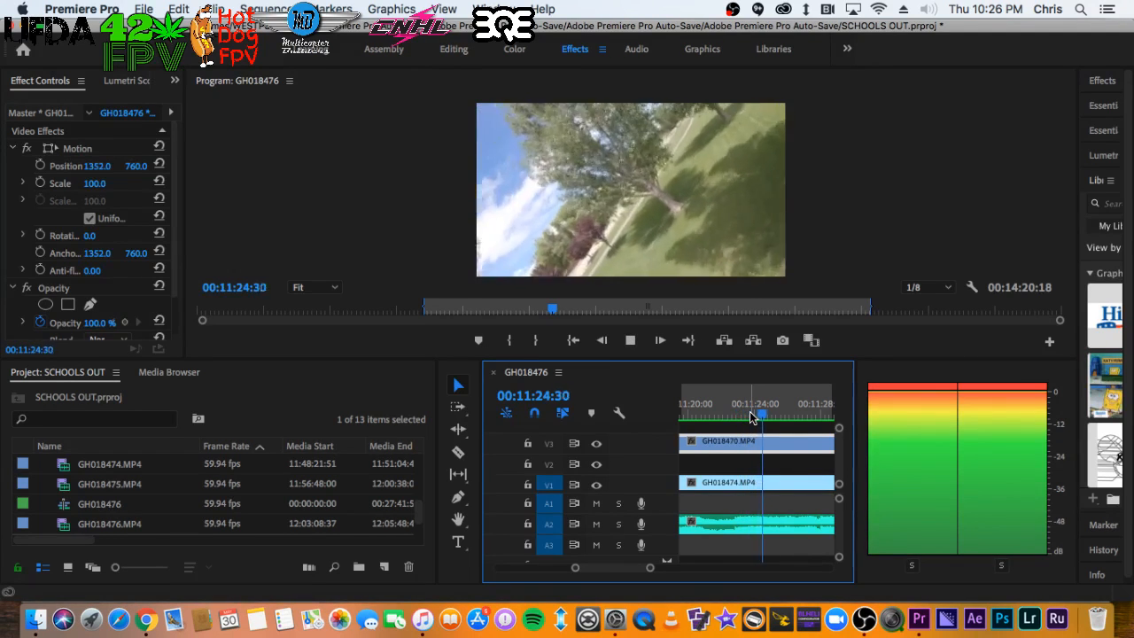
{"action": "left_click", "coordinate": [723, 407]}
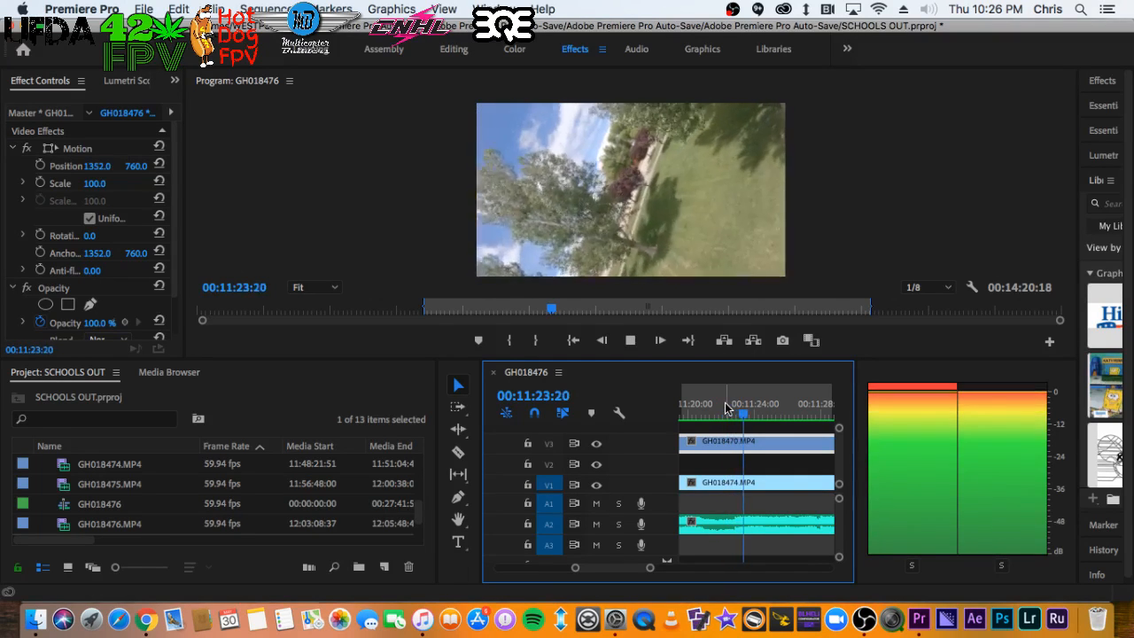
{"action": "key", "text": "space"}
{"action": "key", "text": "Left"}
{"action": "key", "text": "Left"}
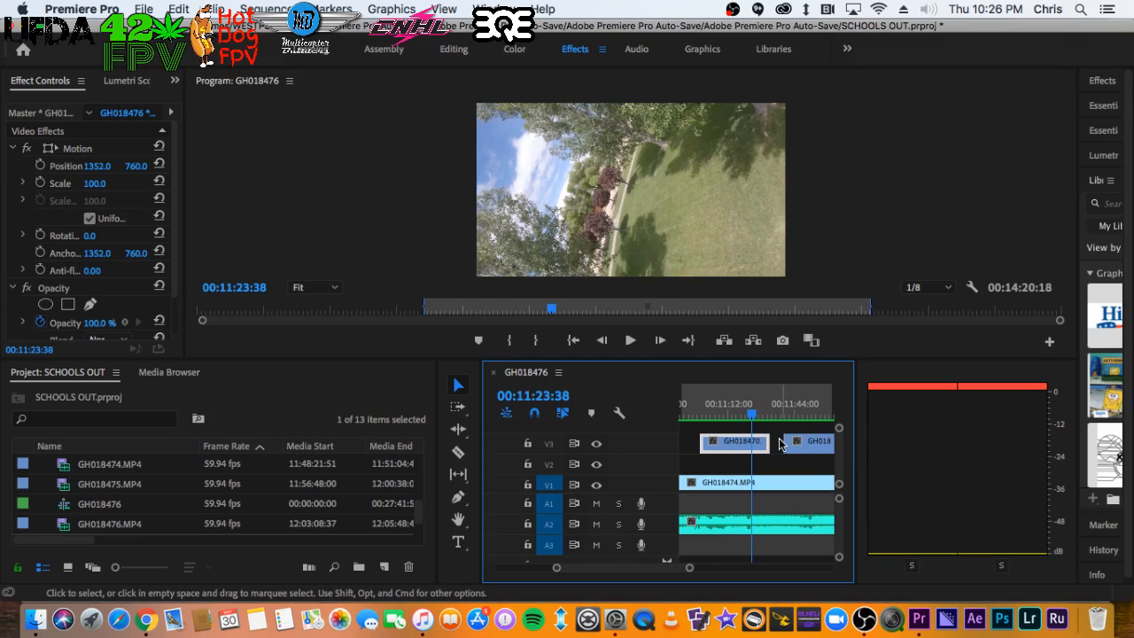
Shift GH018470.MP4 earlier on V3, bringing its shot at 00:11:24:36 back toward the beat at 00:11:23:38
{"action": "key", "text": "minus"}
{"action": "key", "text": "equal"}
{"action": "key", "text": "equal"}
{"action": "key", "text": "equal"}
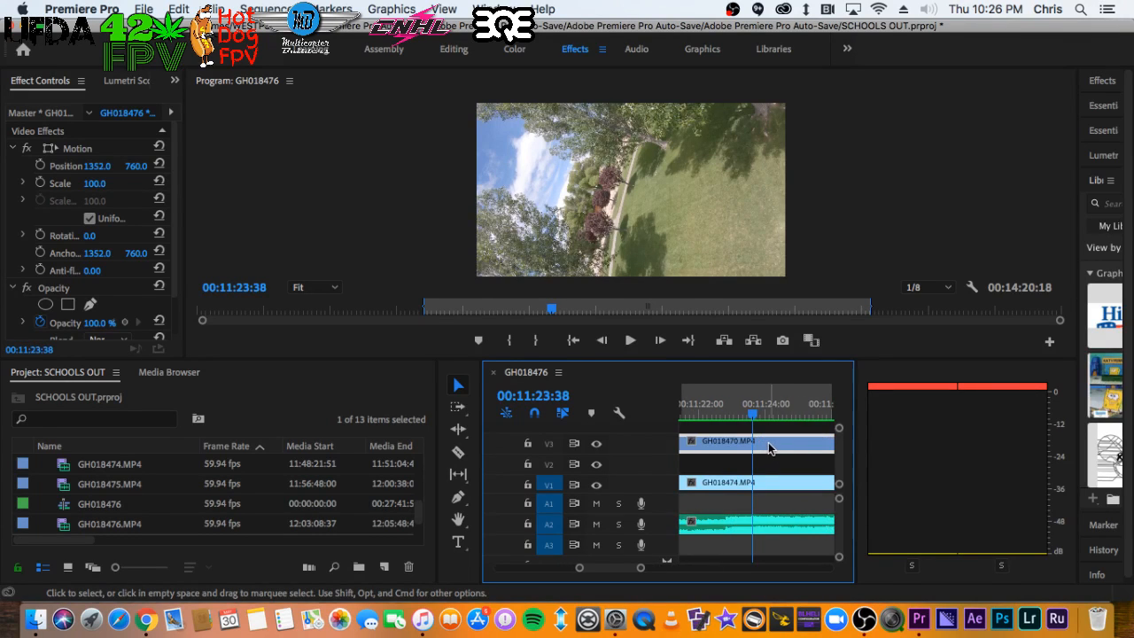
{"action": "mouse_move", "coordinate": [772, 451]}
{"action": "left_mouse_down"}
{"action": "mouse_move", "coordinate": [755, 453]}
{"action": "mouse_move", "coordinate": [777, 449]}
{"action": "mouse_move", "coordinate": [766, 452]}
{"action": "left_mouse_up"}
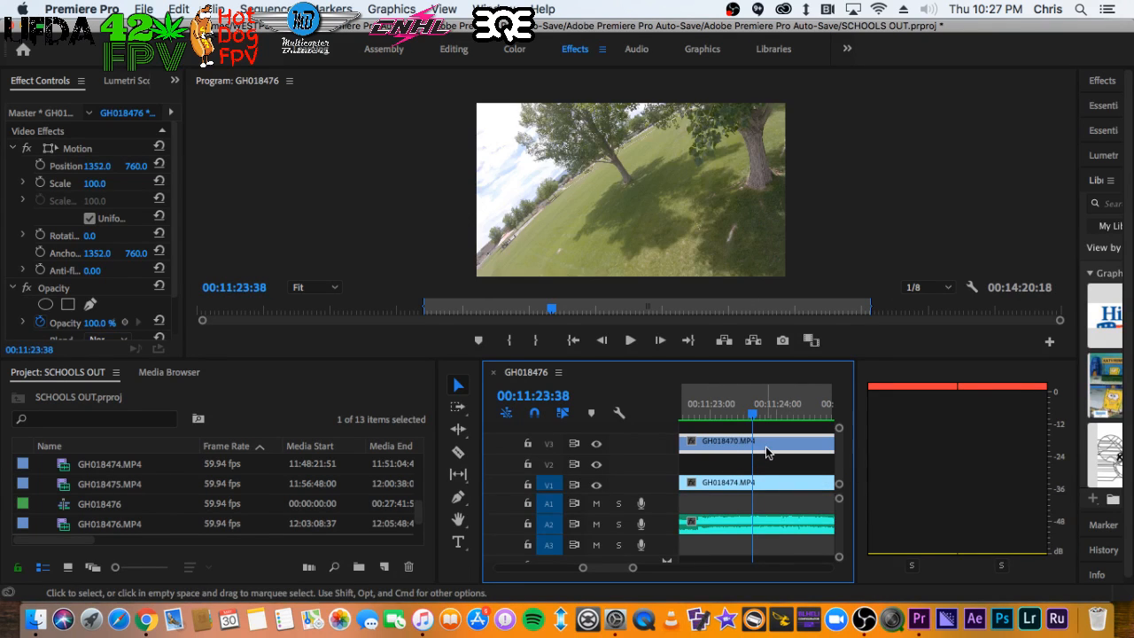
{"action": "key", "text": "space"}
{"action": "key", "text": "space"}
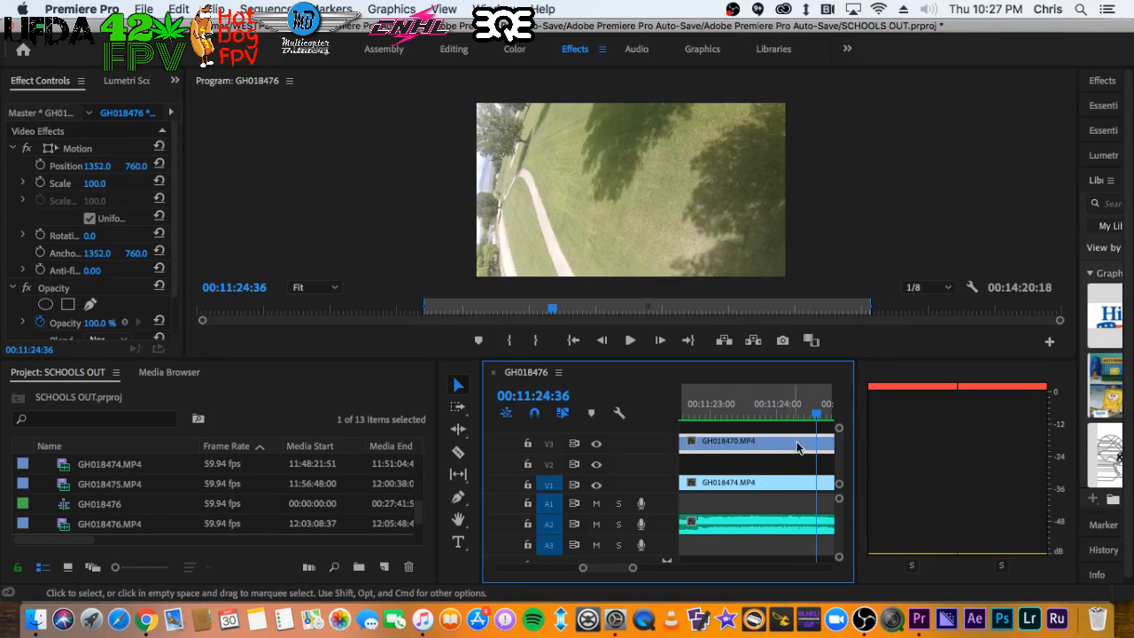
{"action": "left_click_drag", "start_coordinate": [807, 445], "coordinate": [758, 449]}
Review the edit from about 00:11:23 to 00:11:34, and from 00:10:33 to 00:10:49
{"action": "left_click", "coordinate": [724, 405]}
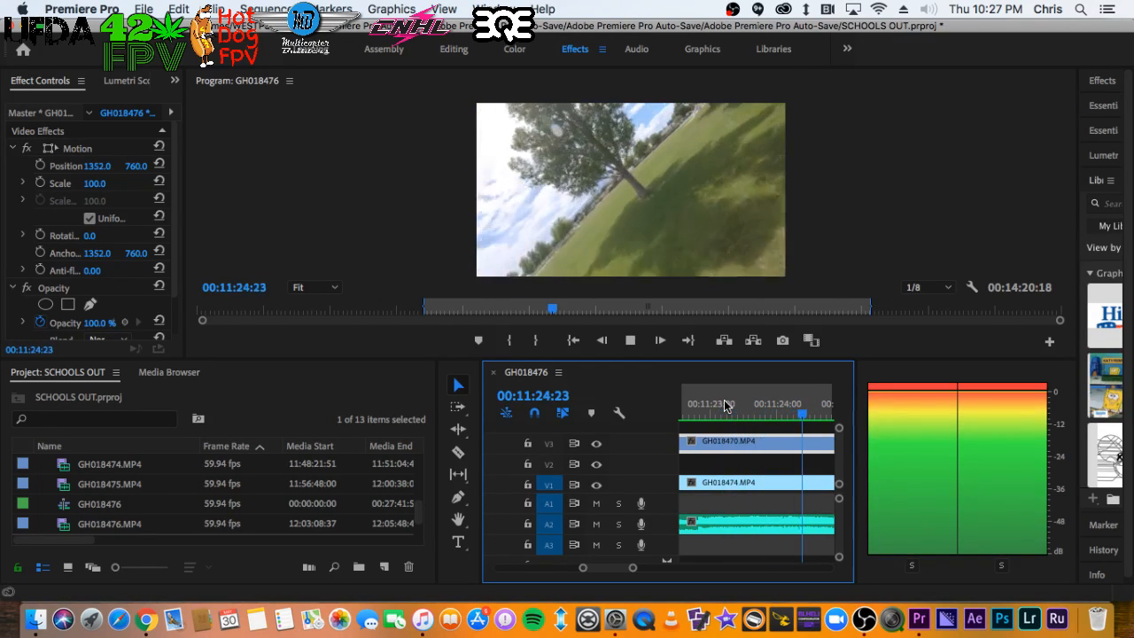
{"action": "key", "text": "space"}
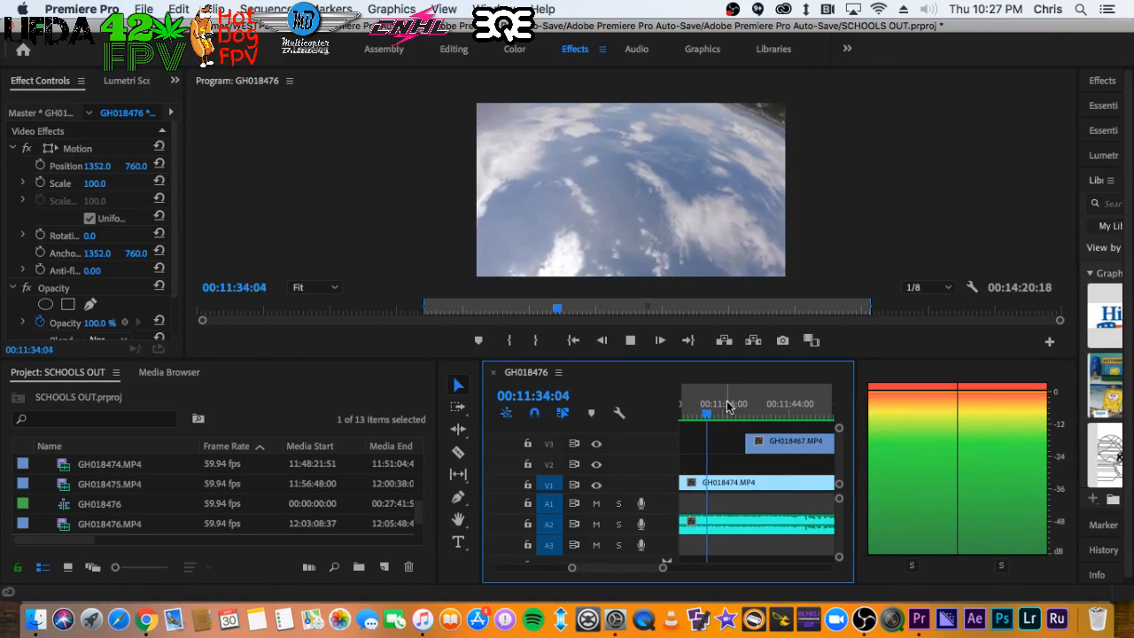
{"action": "key", "text": "space"}
{"action": "key", "text": "minus"}
{"action": "key", "text": "minus"}
{"action": "key", "text": "minus"}
{"action": "key", "text": "minus"}
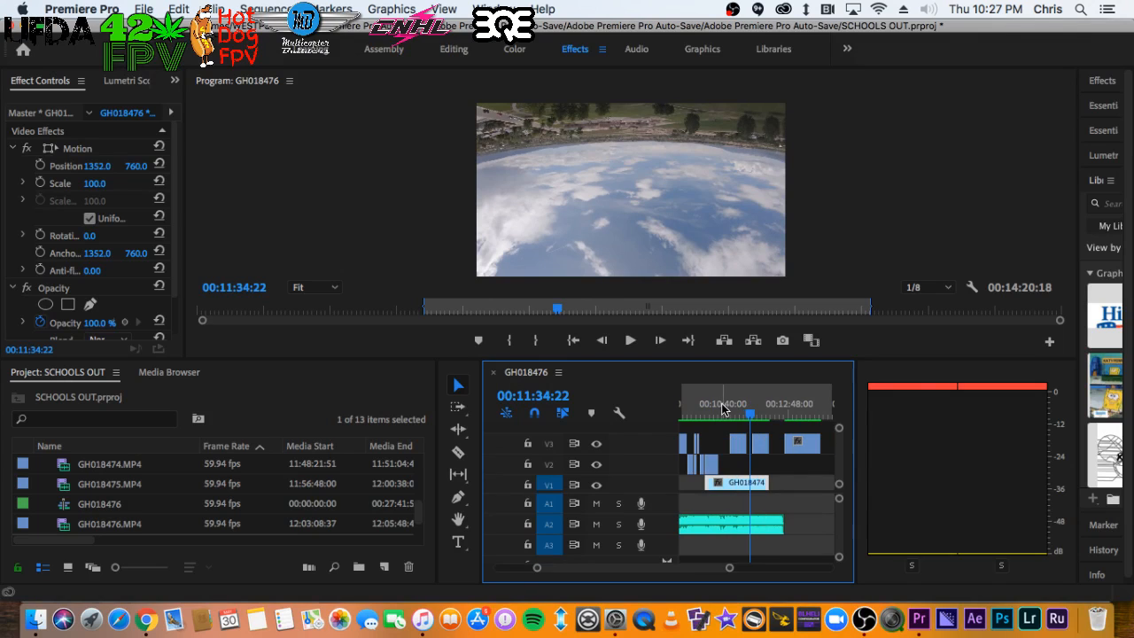
{"action": "left_click", "coordinate": [720, 405]}
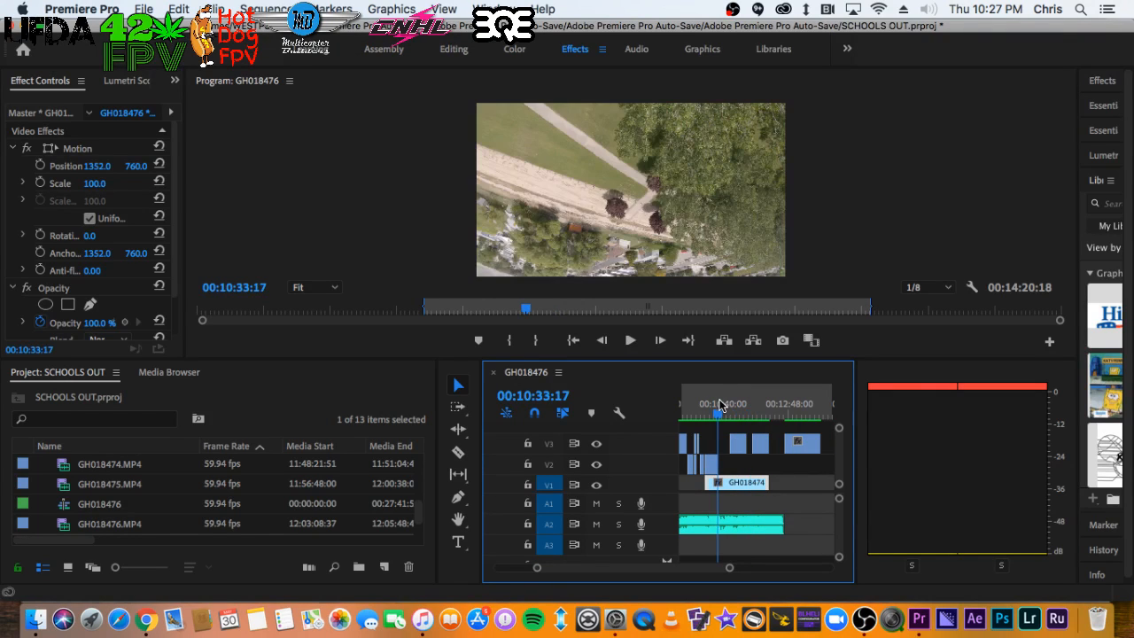
{"action": "left_click_drag", "start_coordinate": [719, 404], "coordinate": [722, 414]}
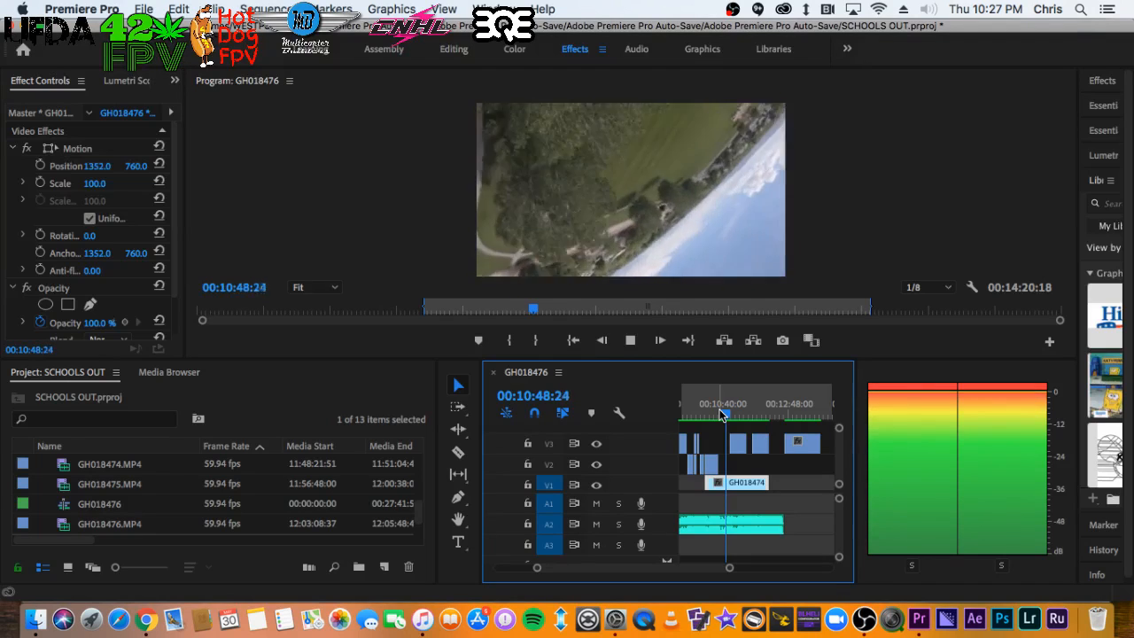
{"action": "key", "text": "space"}
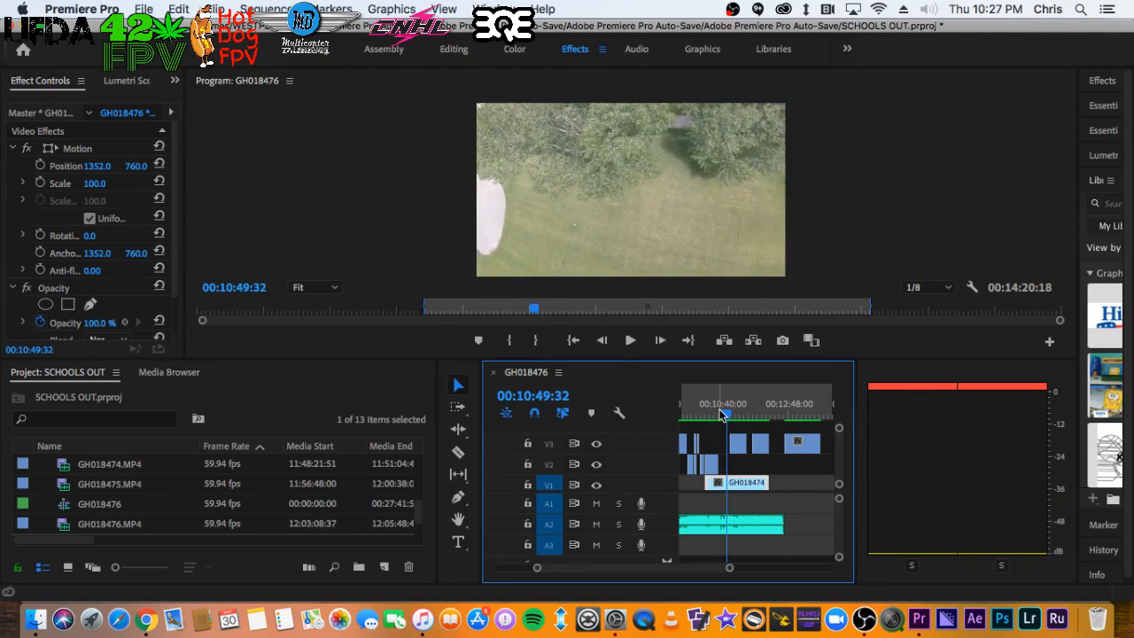
Replace GH018474.MP4 on V1 with the GH018476 clip directly after GH018471.MP4, and replay from 00:10:27:58
{"action": "key", "text": "backslash"}
{"action": "left_click_drag", "start_coordinate": [724, 490], "coordinate": [761, 479]}
{"action": "key", "text": "="}
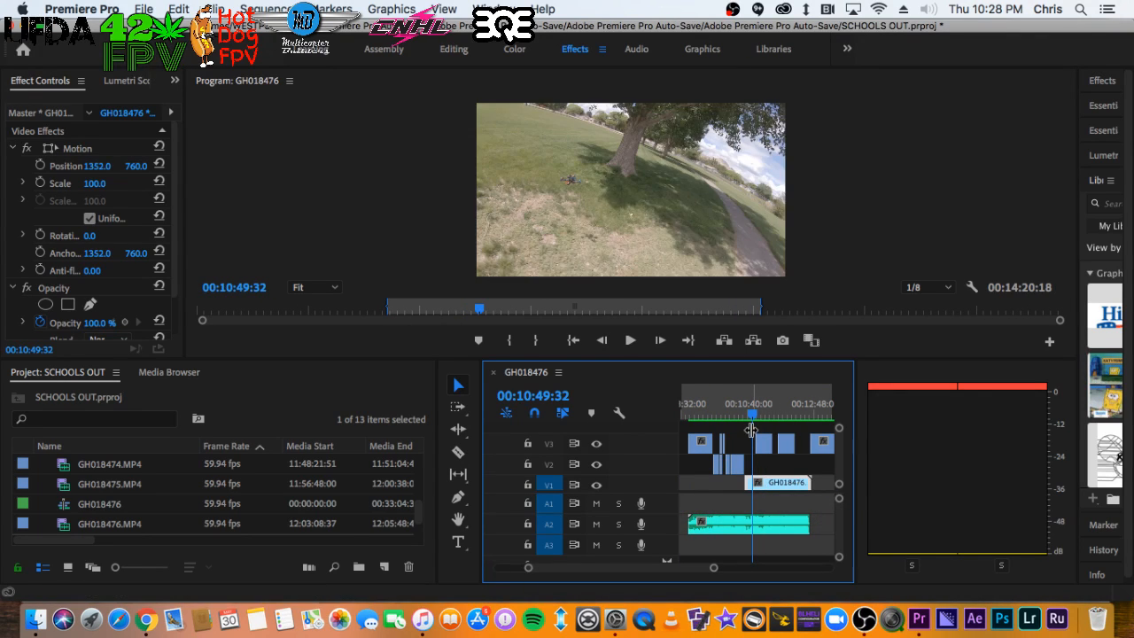
{"action": "left_click", "coordinate": [742, 408]}
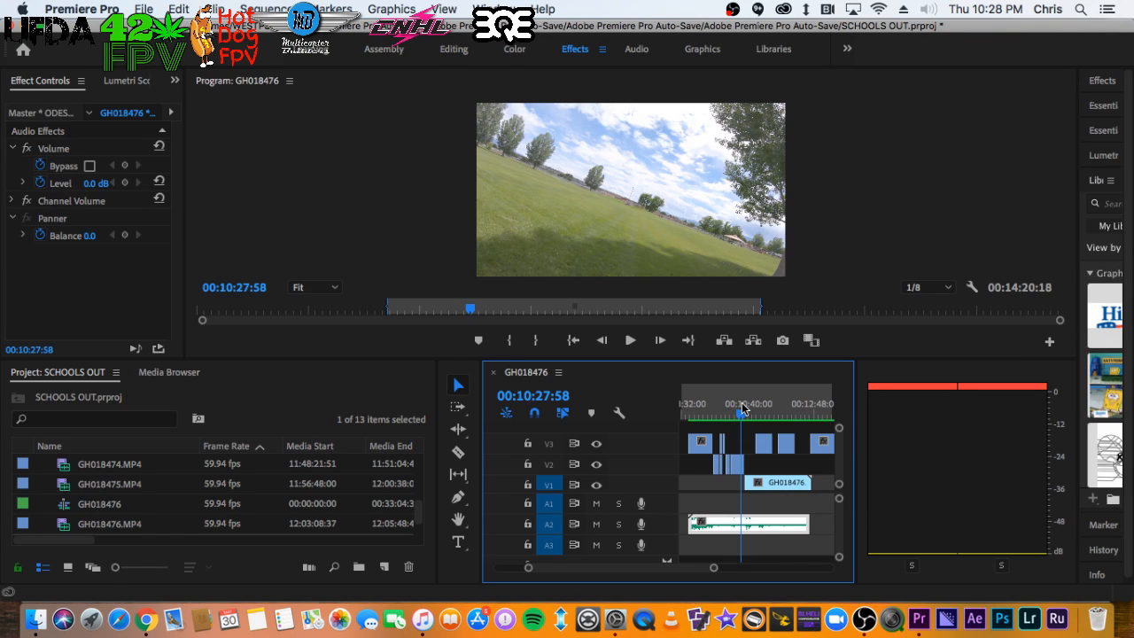
{"action": "key", "text": "space"}
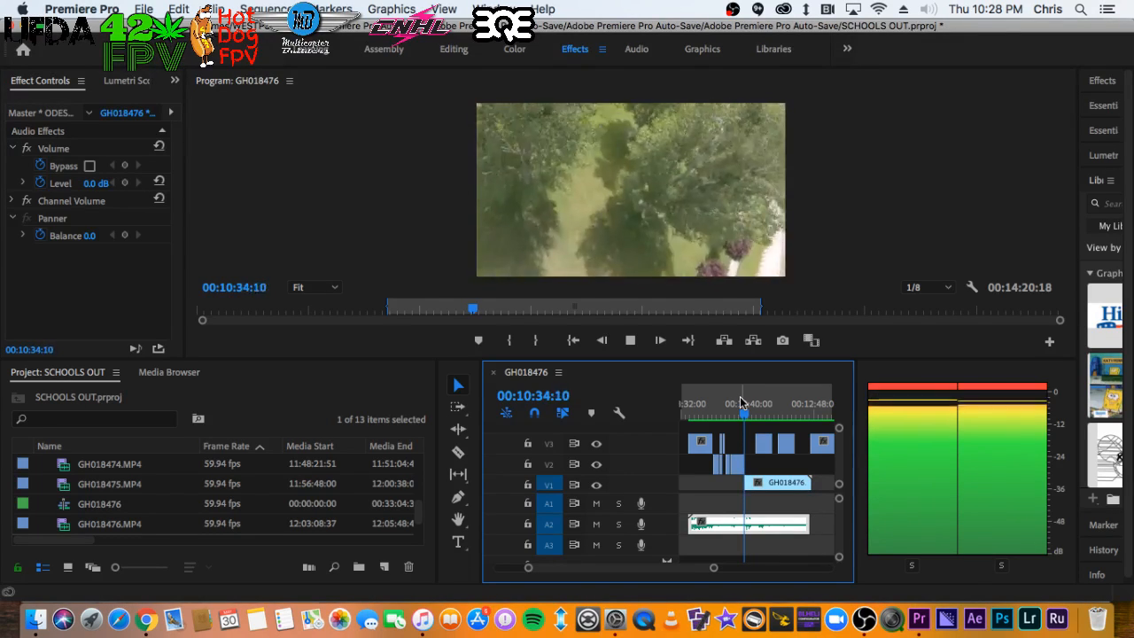
Trim about 20 seconds off the start of GH018476.MP4 on V1 and slide the clip back against GH018471.MP4
{"action": "key", "text": "space"}
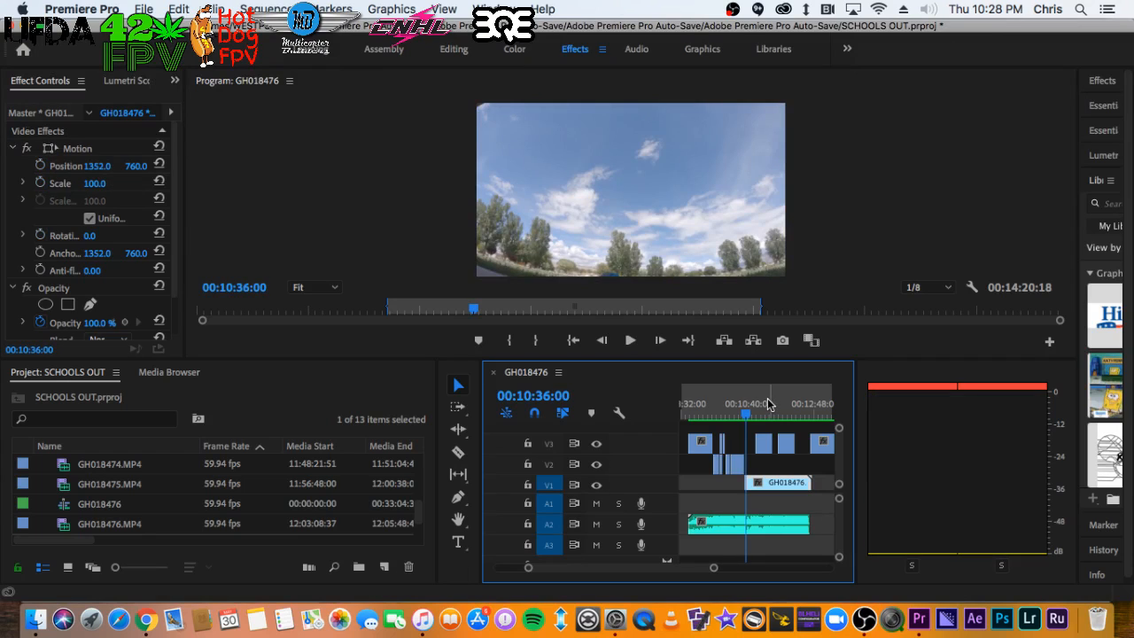
{"action": "key", "text": "equal"}
{"action": "left_click", "coordinate": [769, 406]}
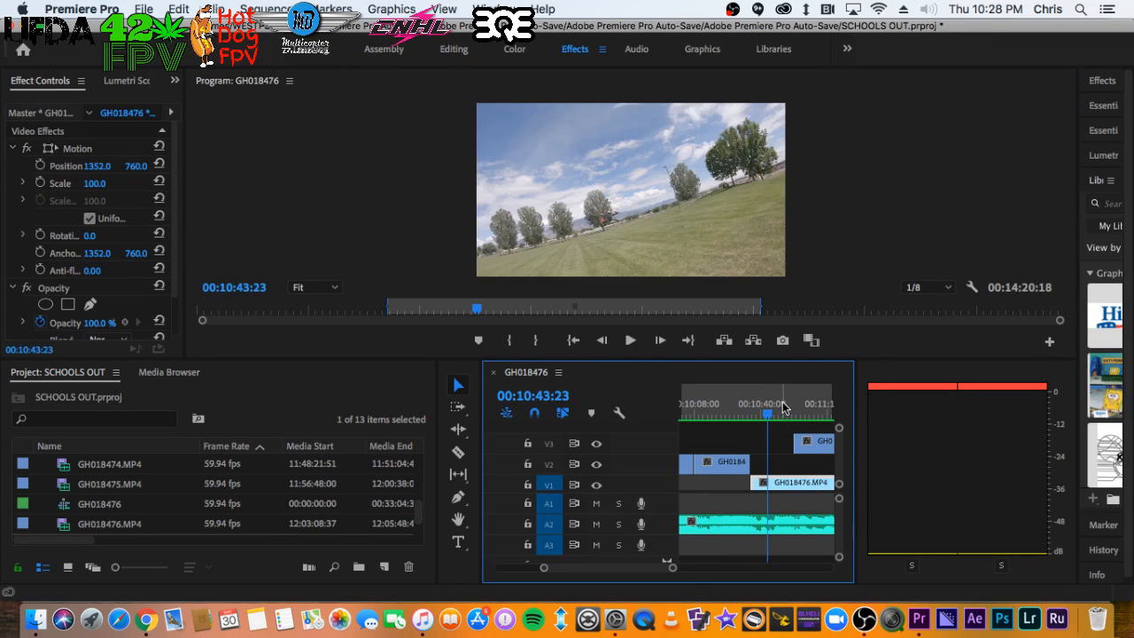
{"action": "key", "text": "space"}
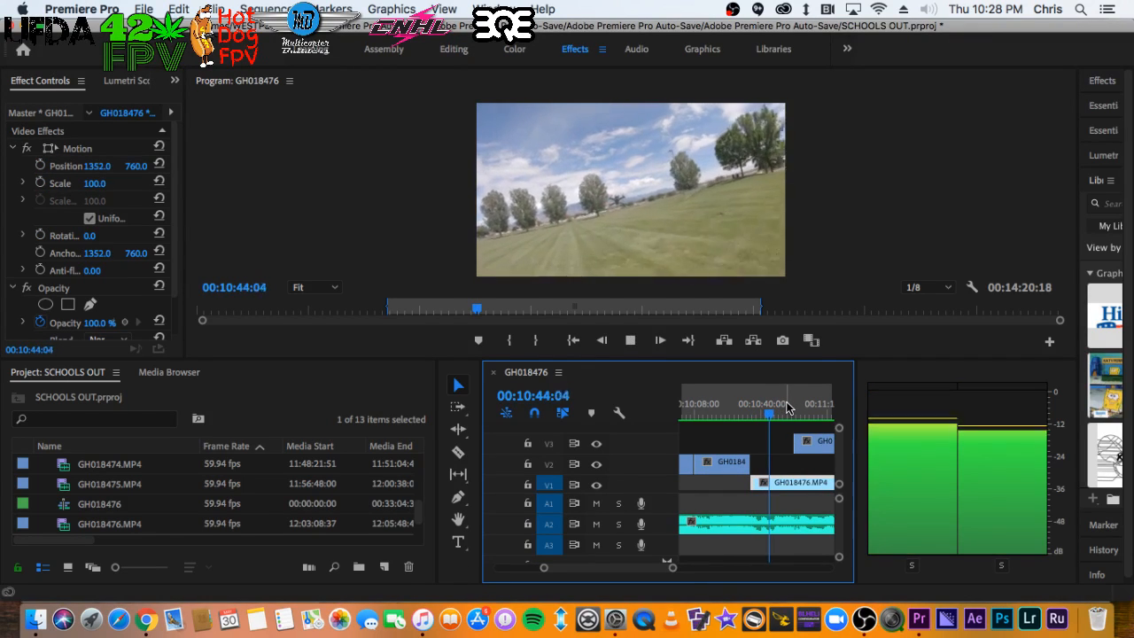
{"action": "key", "text": "space"}
{"action": "key", "text": "minus"}
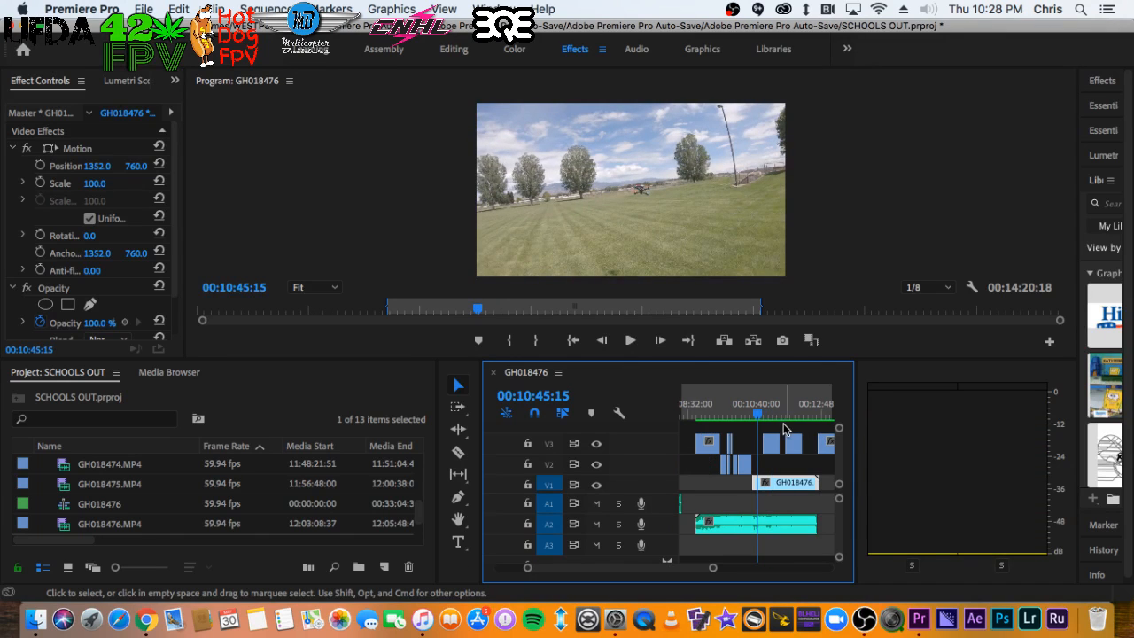
{"action": "left_click_drag", "start_coordinate": [752, 483], "coordinate": [767, 483]}
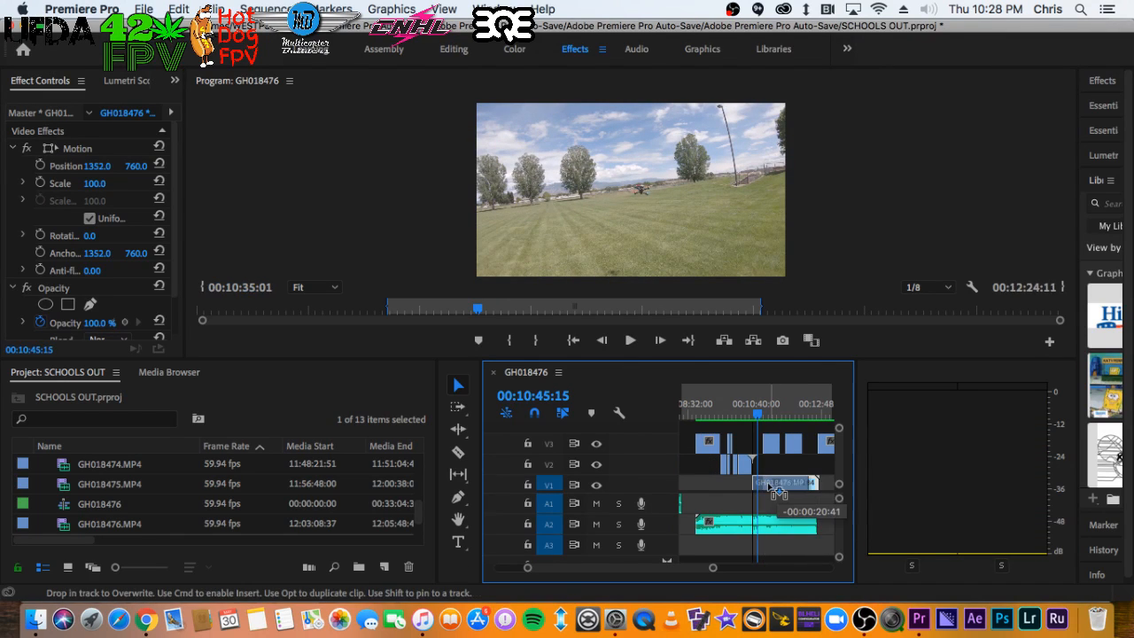
Cut GH018476.MP4's opening again, using the shot around 00:10:47:45 as its new start, and close the gap after GH018471.MP4
{"action": "key", "text": "equal"}
{"action": "key", "text": "equal"}
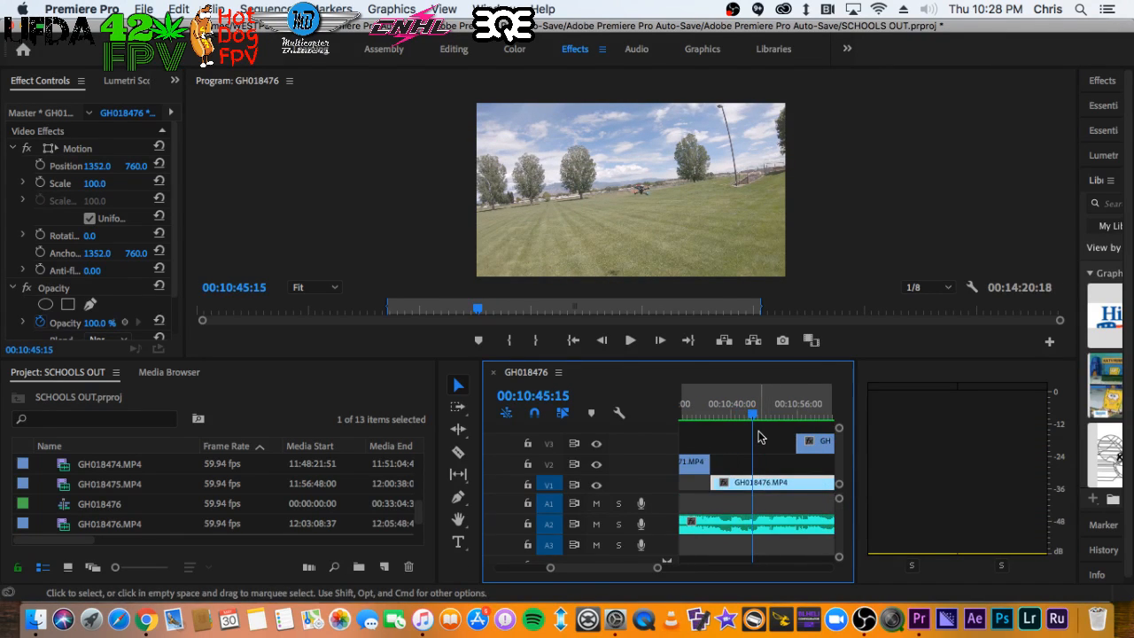
{"action": "left_click", "coordinate": [774, 410]}
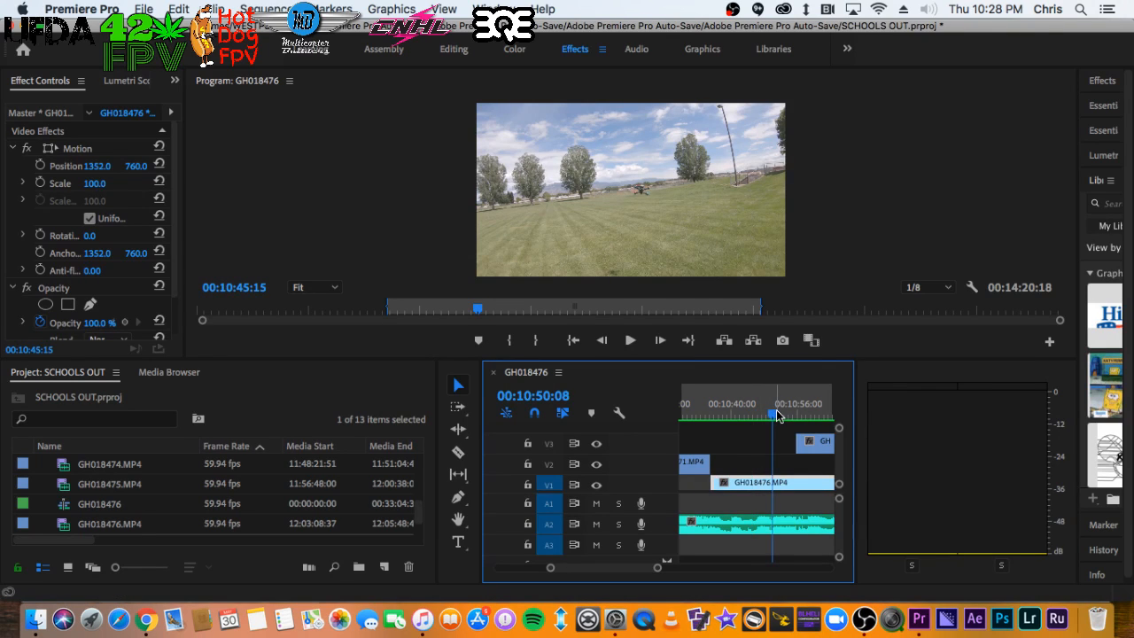
{"action": "key", "text": "space"}
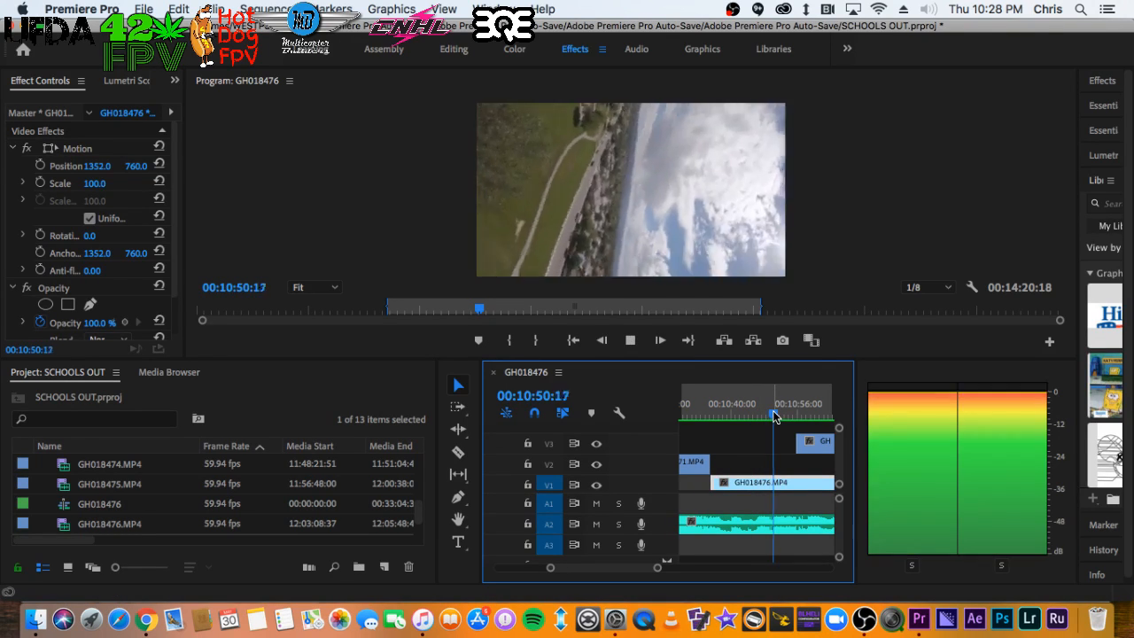
{"action": "key", "text": "space"}
{"action": "left_click", "coordinate": [762, 410]}
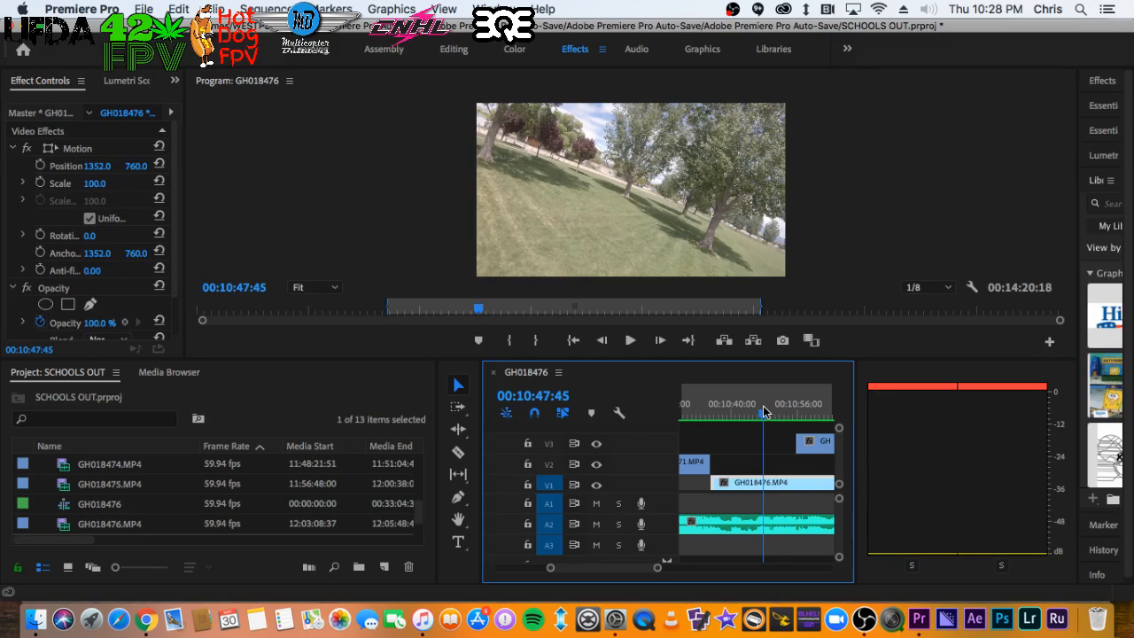
{"action": "mouse_move", "coordinate": [716, 482]}
{"action": "left_mouse_down"}
{"action": "mouse_move", "coordinate": [773, 482]}
{"action": "mouse_move", "coordinate": [730, 493]}
{"action": "left_mouse_up"}
Play the transition from GH018471.MP4 into GH018476.MP4 from 00:10:31:47, and recheck the cut up to 00:10:35:51
{"action": "left_click", "coordinate": [697, 406]}
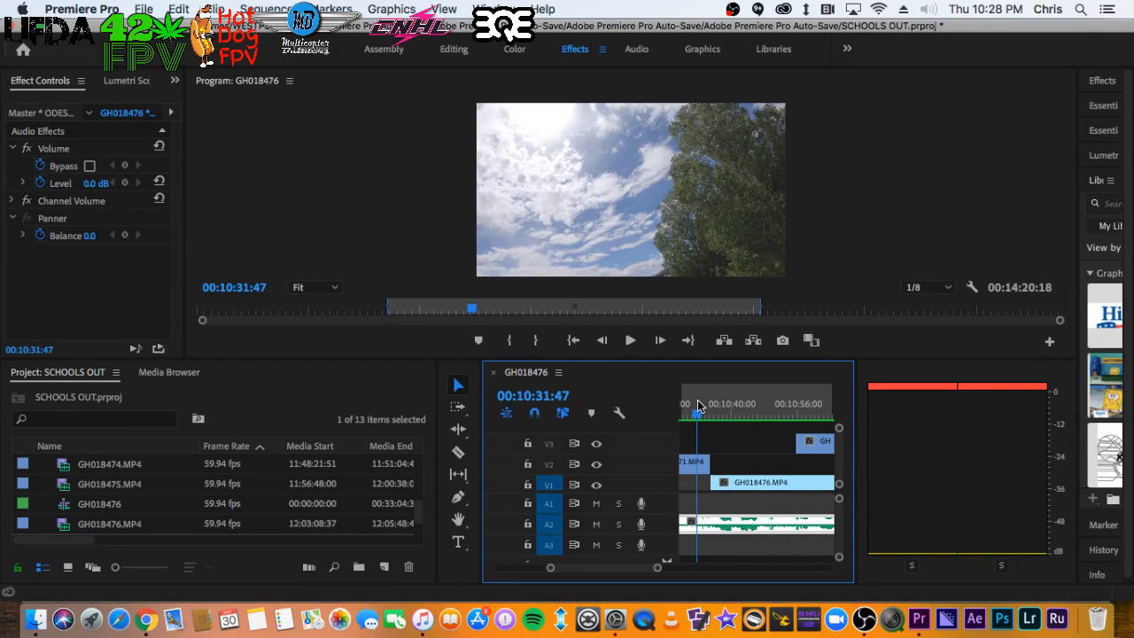
{"action": "key", "text": "space"}
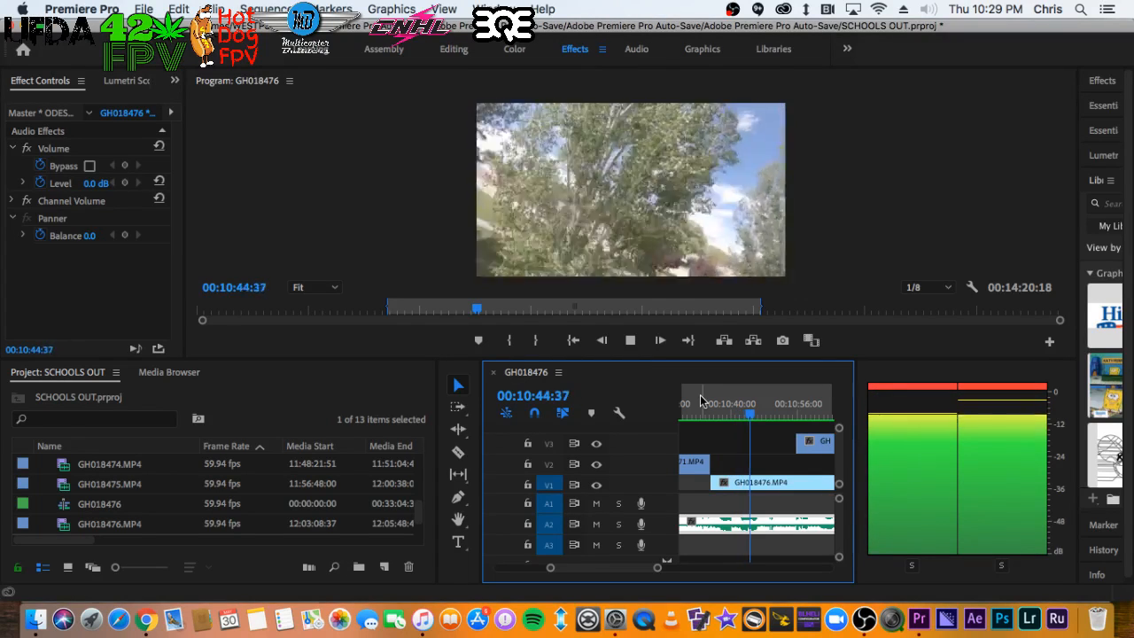
{"action": "key", "text": "space"}
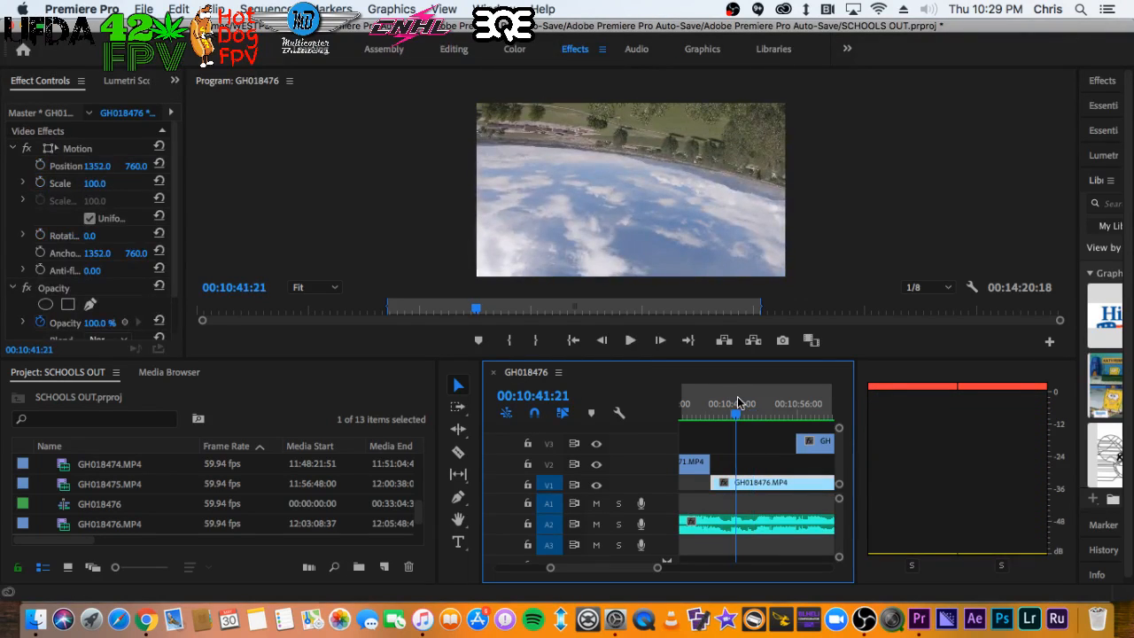
{"action": "key", "text": "space"}
{"action": "left_click_drag", "start_coordinate": [739, 403], "coordinate": [706, 400]}
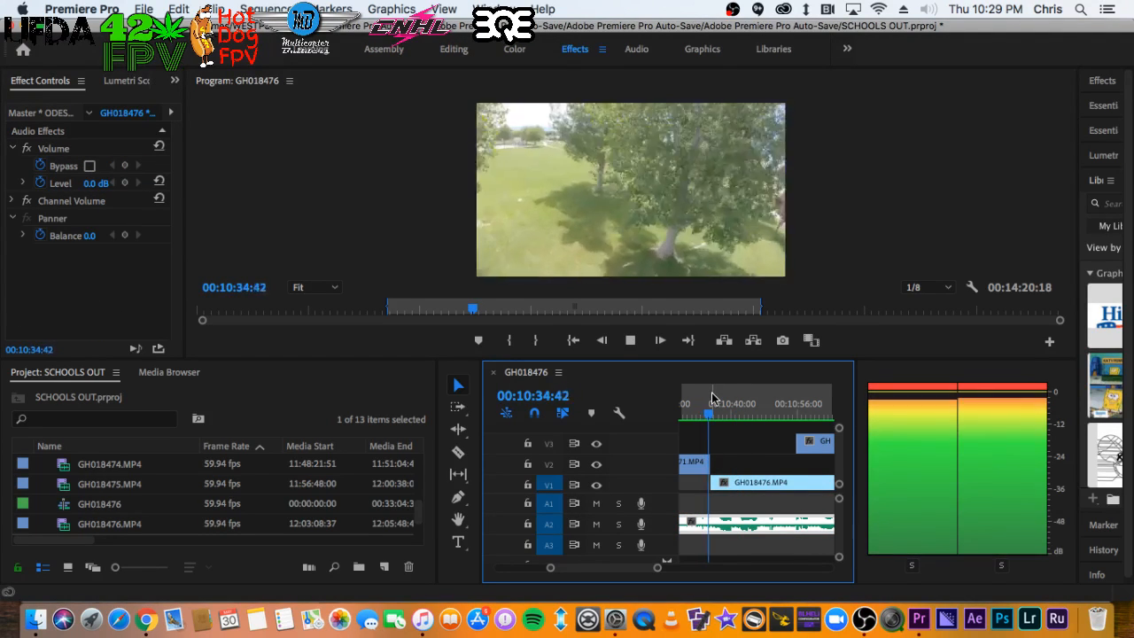
{"action": "key", "text": "space"}
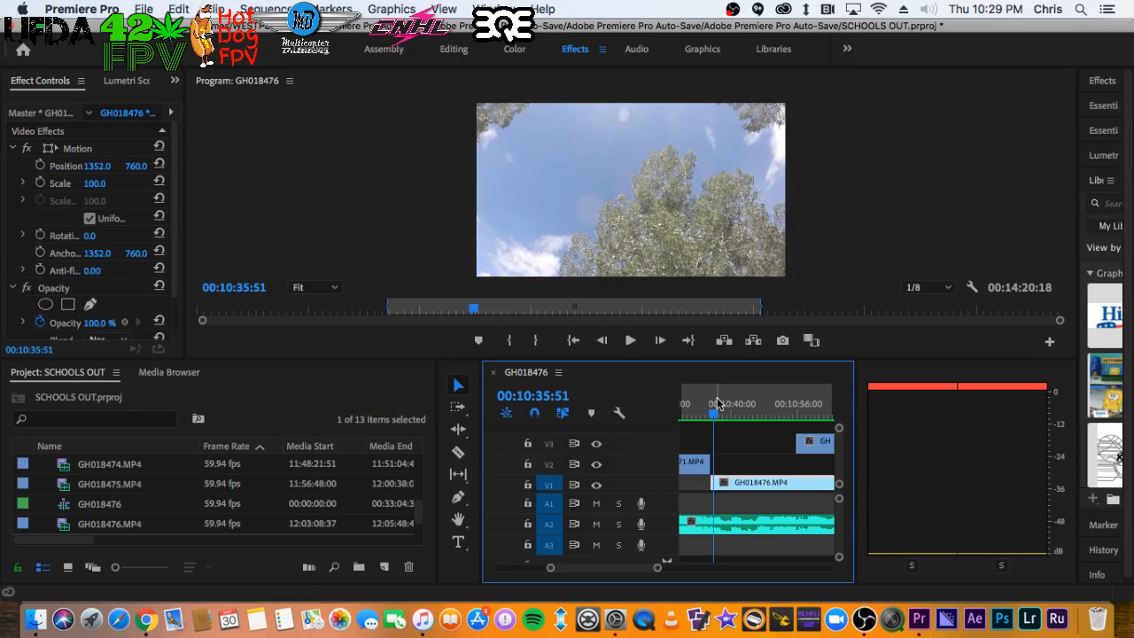
Trim the start of GH018476.MP4 on V1 to the shot at 00:10:43:45 and move the clip back against GH018471.MP4
{"action": "key", "text": "minus"}
{"action": "key", "text": "space"}
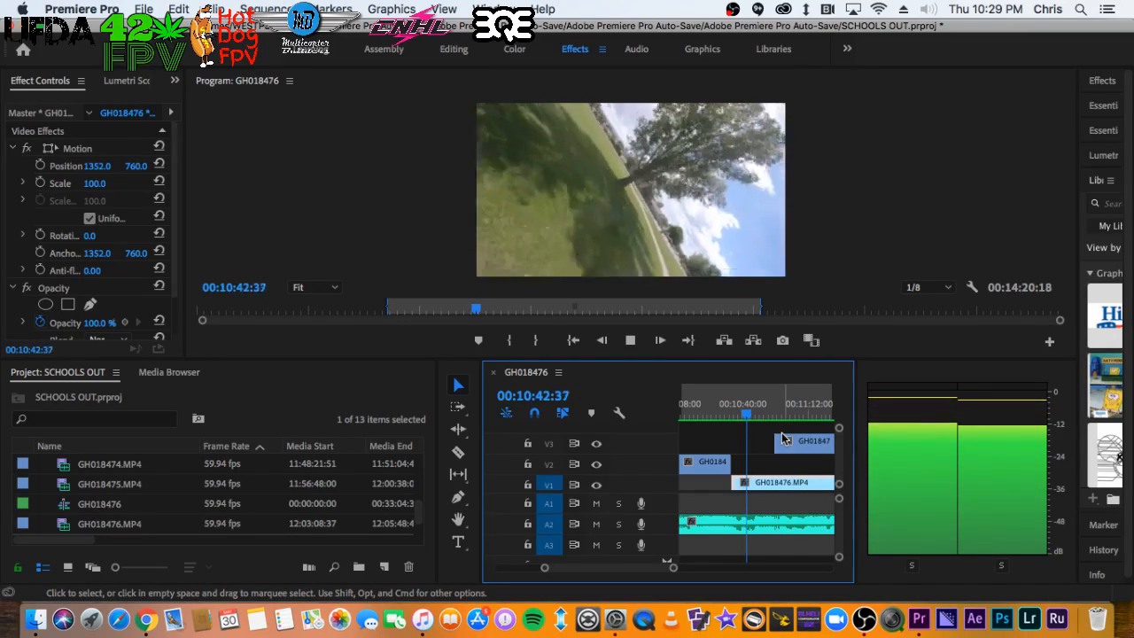
{"action": "key", "text": "space"}
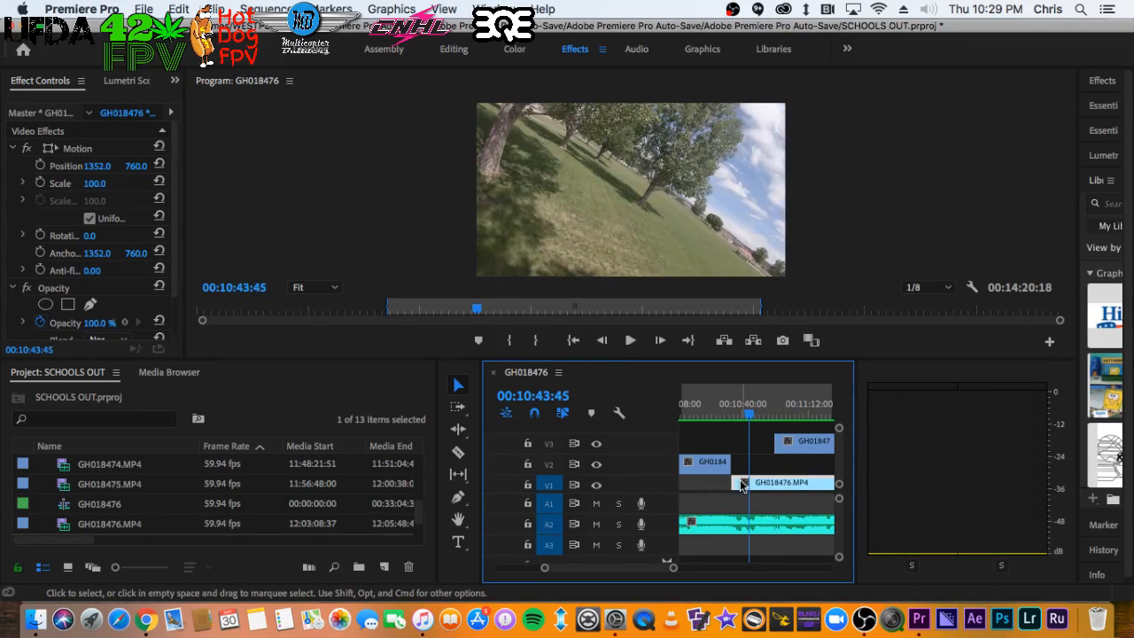
{"action": "left_click_drag", "start_coordinate": [742, 485], "coordinate": [753, 487]}
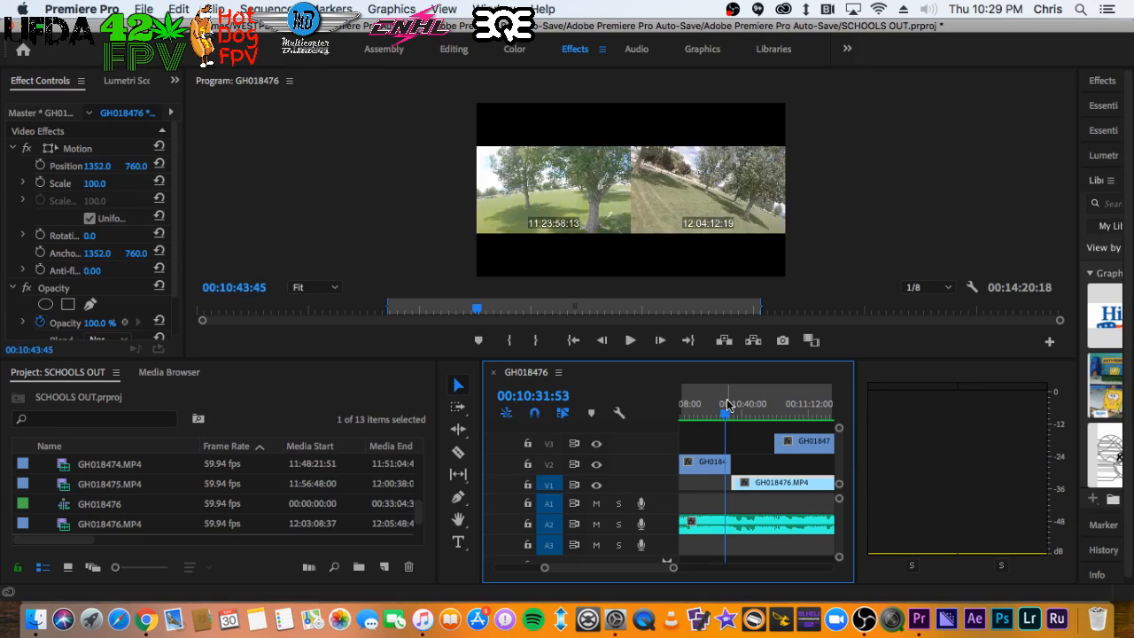
Play the edit from 00:10:31:53 and trim the start of GH018470.MP4 on V3 to the beat at 00:10:59:19
{"action": "key", "text": "space"}
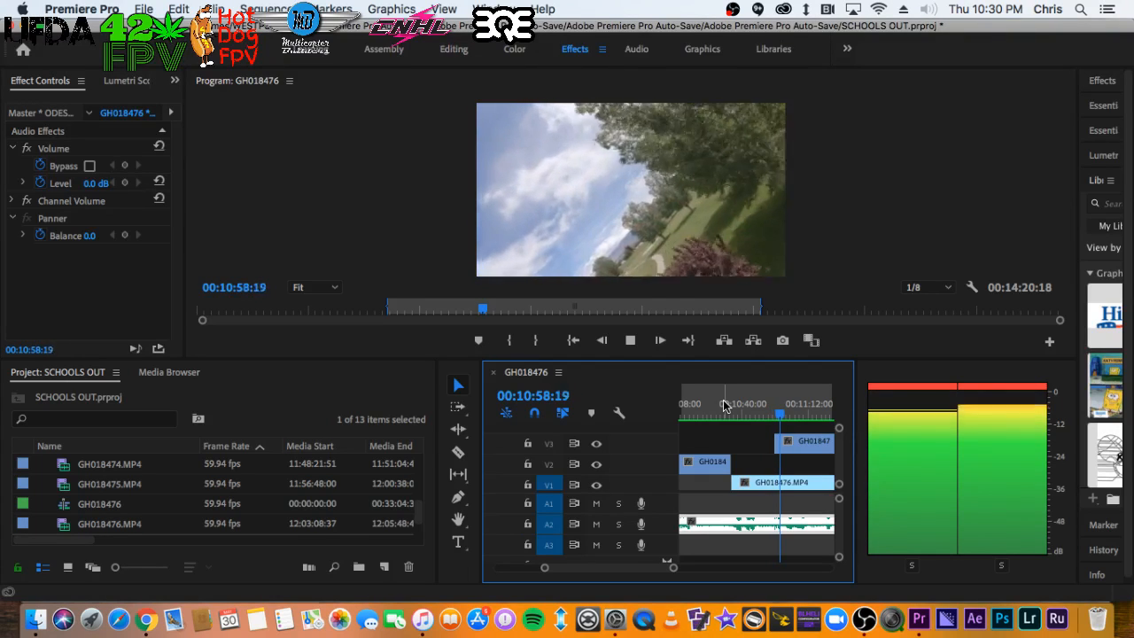
{"action": "key", "text": "space"}
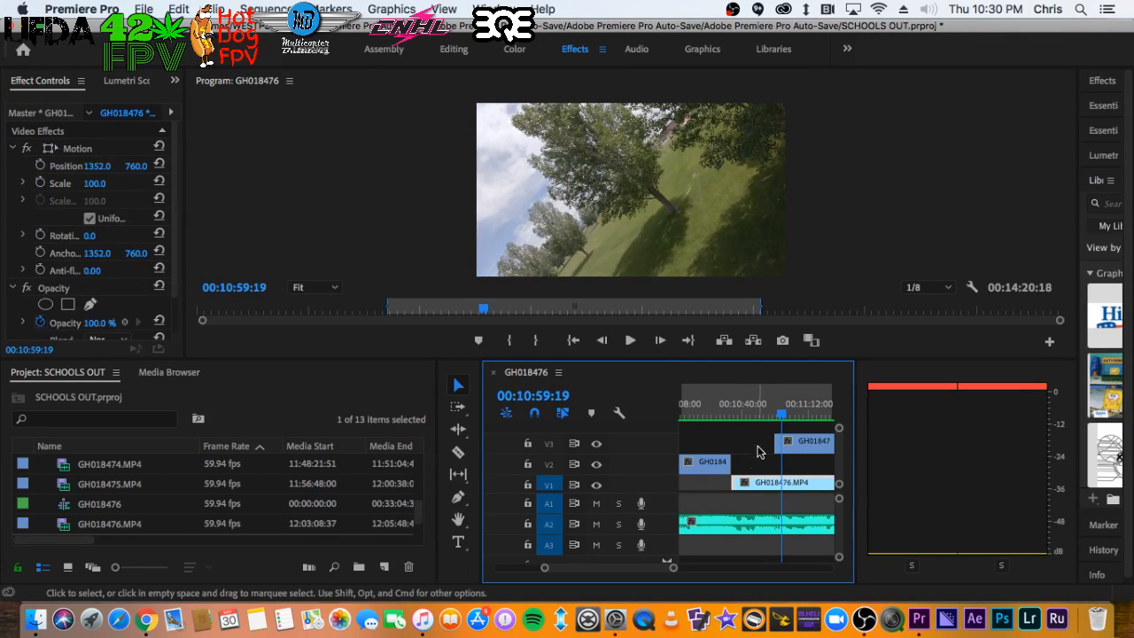
{"action": "left_click_drag", "start_coordinate": [777, 440], "coordinate": [783, 440]}
Review the cut into GH018470.MP4 on V3 from 00:10:54:14 to 00:11:06:55
{"action": "left_click", "coordinate": [772, 411]}
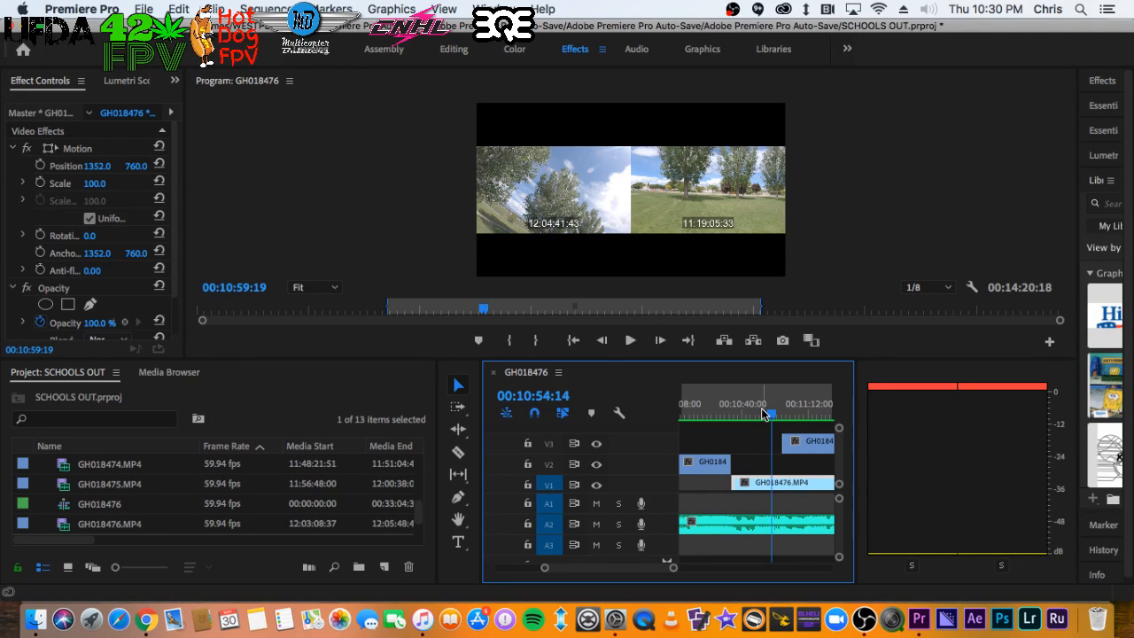
{"action": "key", "text": "space"}
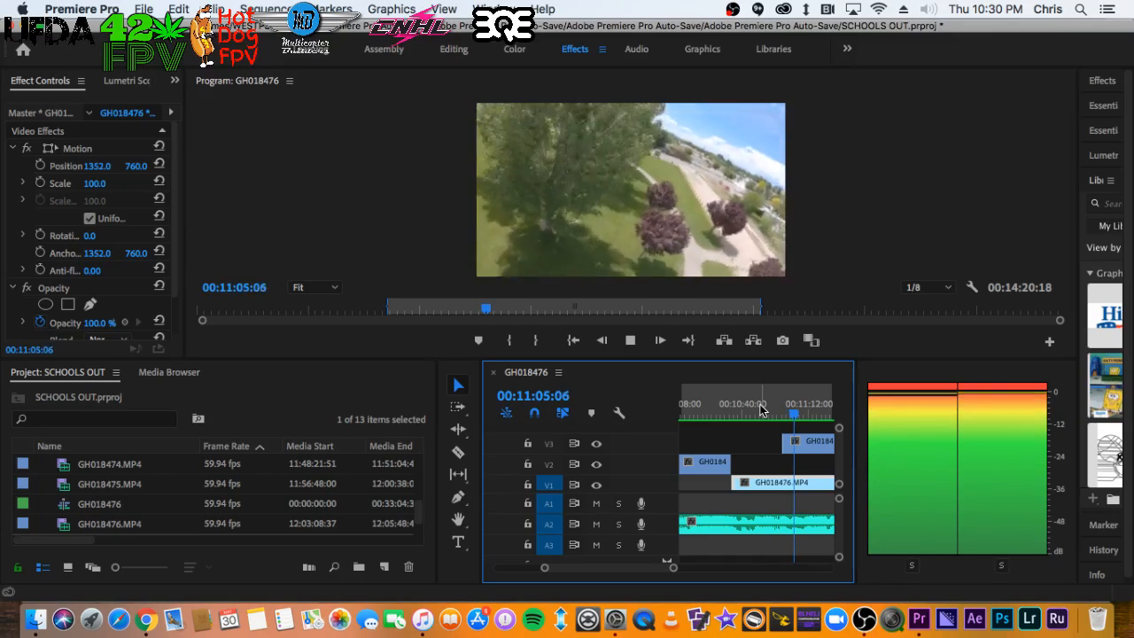
{"action": "key", "text": "space"}
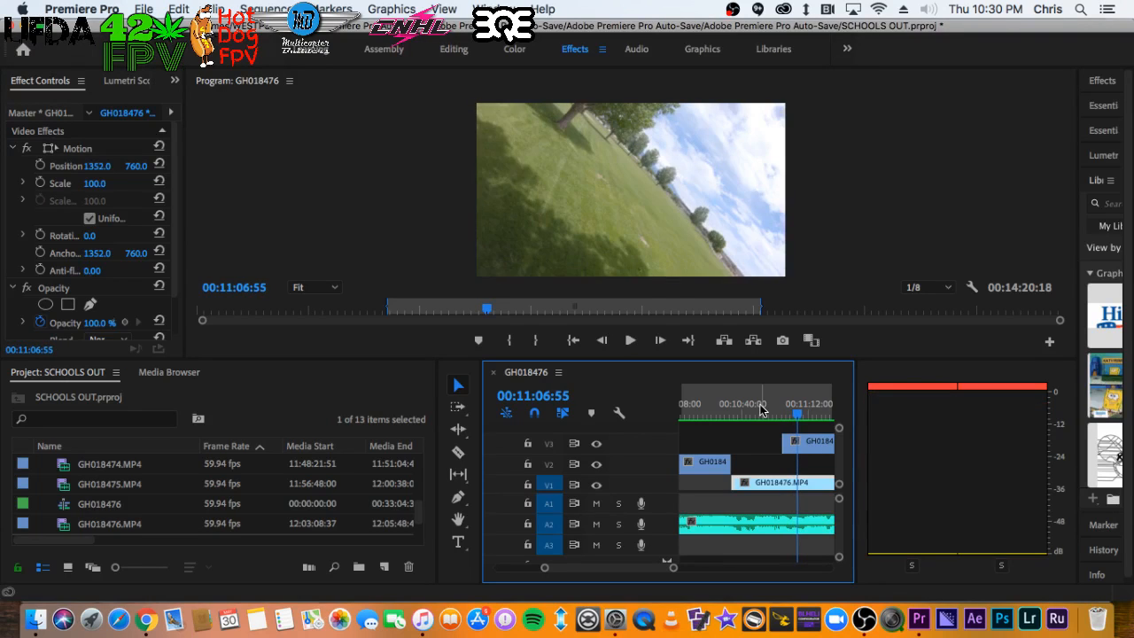
Move the music clip on A1 earlier so that it starts together with GH018470.MP4 on V1
{"action": "key", "text": "minus"}
{"action": "key", "text": "minus"}
{"action": "key", "text": "minus"}
{"action": "key", "text": "minus"}
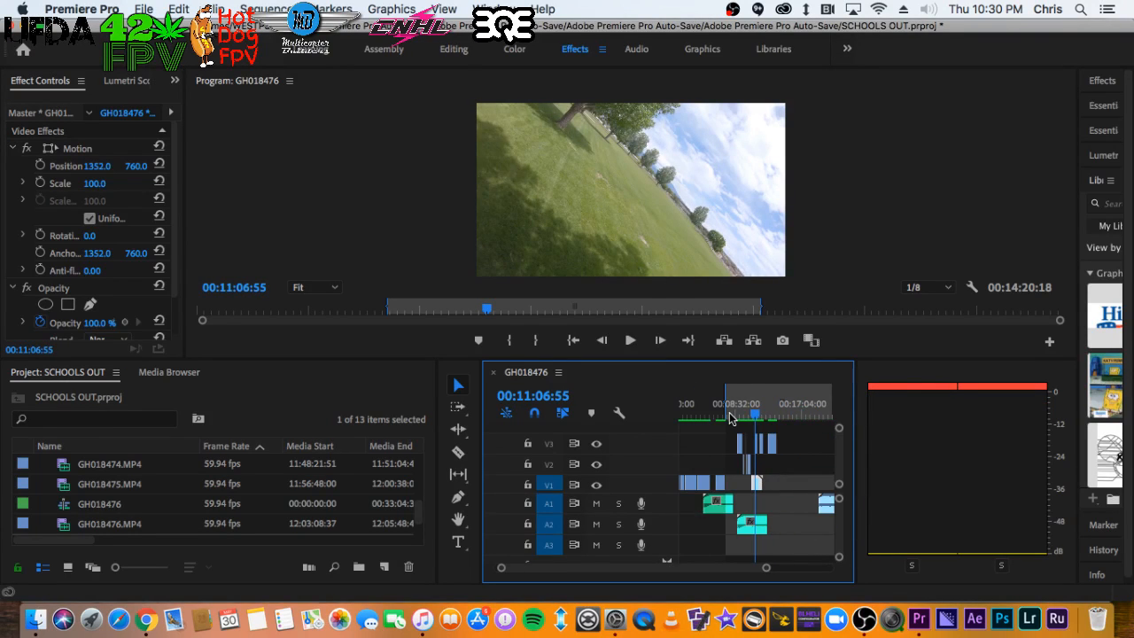
{"action": "left_click_drag", "start_coordinate": [717, 416], "coordinate": [649, 419]}
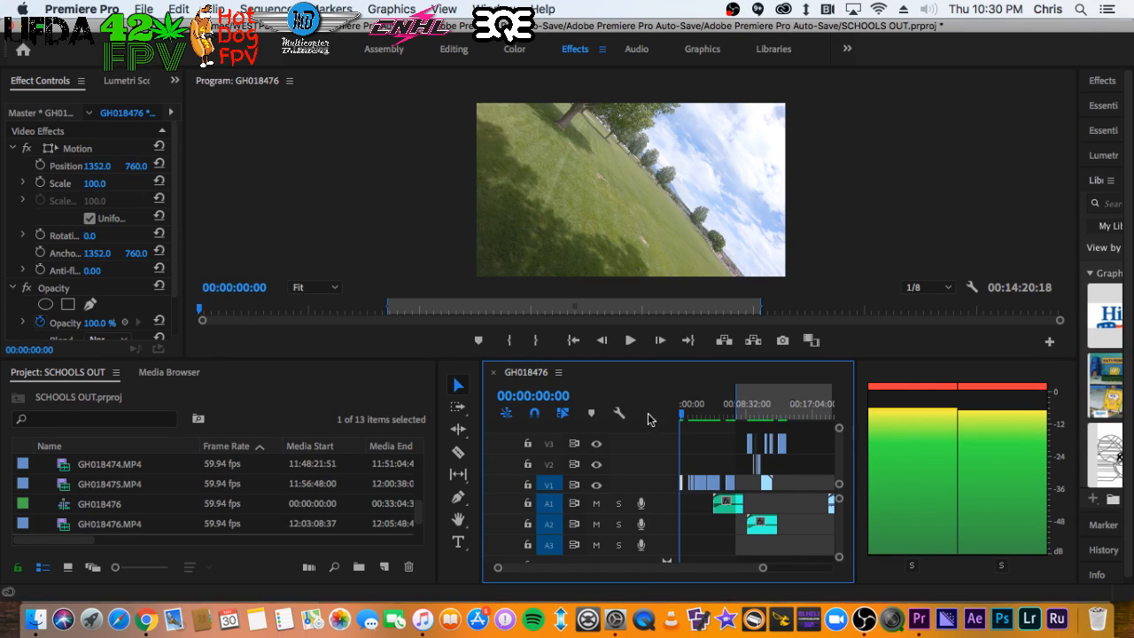
{"action": "left_click_drag", "start_coordinate": [726, 502], "coordinate": [720, 498]}
{"action": "left_click", "coordinate": [715, 406]}
{"action": "key", "text": "equal"}
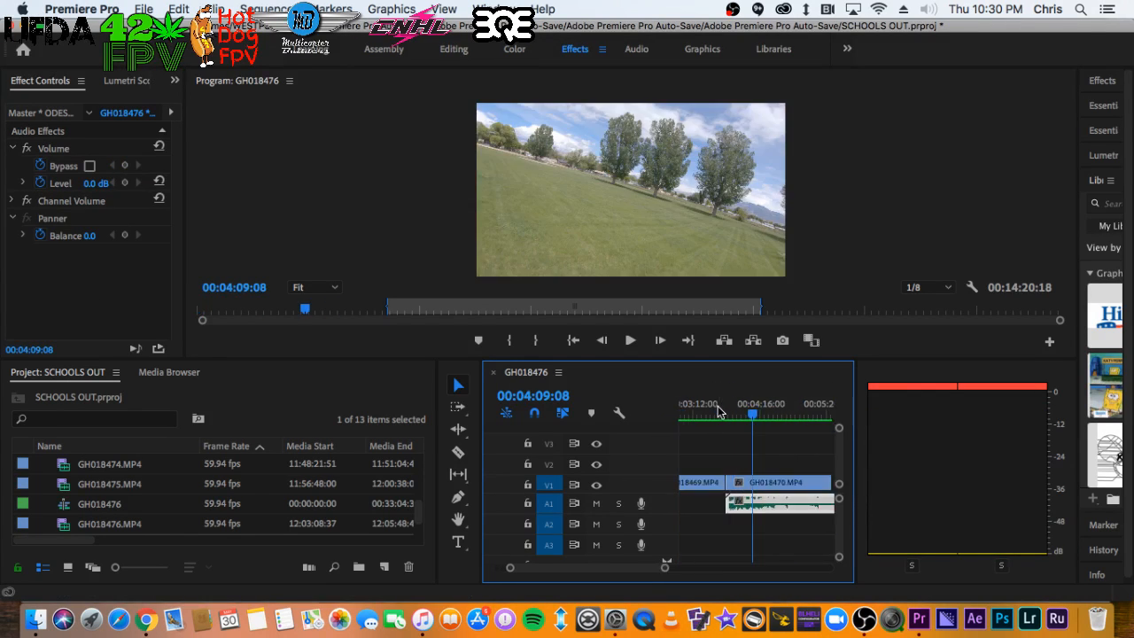
Play GH018470.MP4 on V1 from 00:03:47:58 and trim its start to the shot at 00:04:19:22
{"action": "left_click_drag", "start_coordinate": [744, 413], "coordinate": [733, 409]}
{"action": "key", "text": "space"}
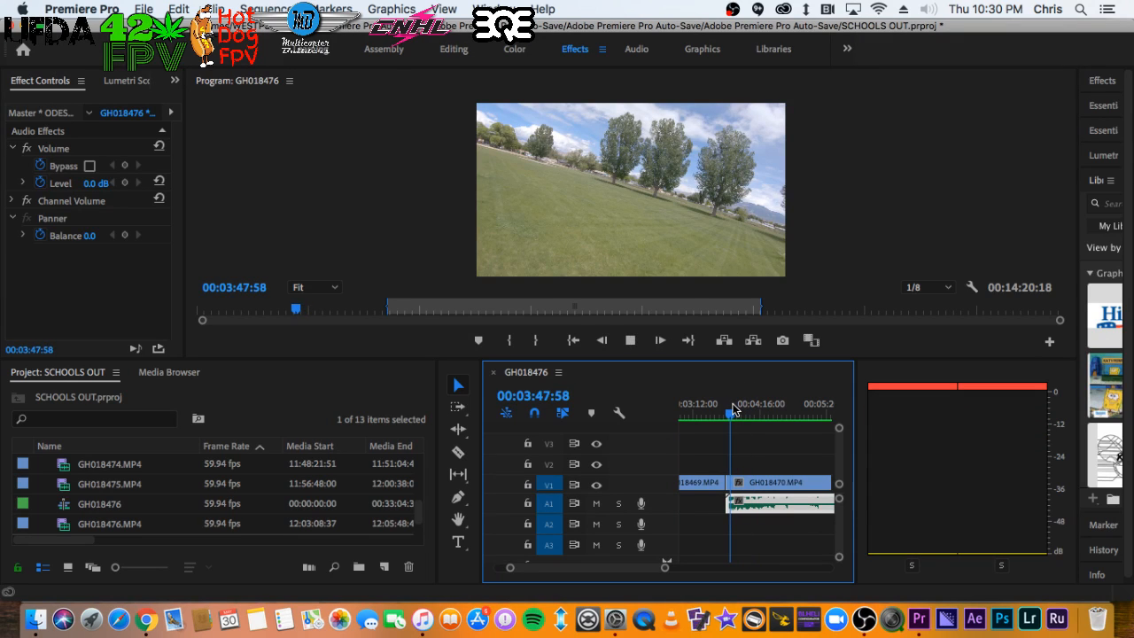
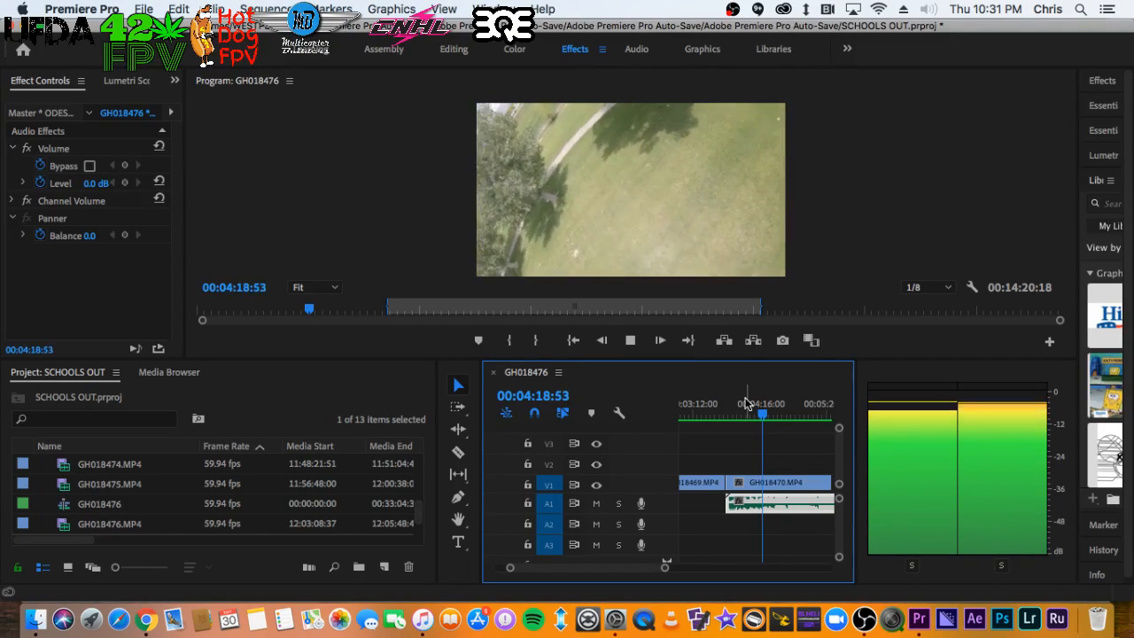
{"action": "key", "text": "space"}
{"action": "left_click_drag", "start_coordinate": [734, 488], "coordinate": [764, 483]}
Move the trimmed GH018470.MP4 from V1 to V2, placing it directly after the end of GH018467.MP4 on V3
{"action": "key", "text": "minus"}
{"action": "key", "text": "minus"}
{"action": "key", "text": "minus"}
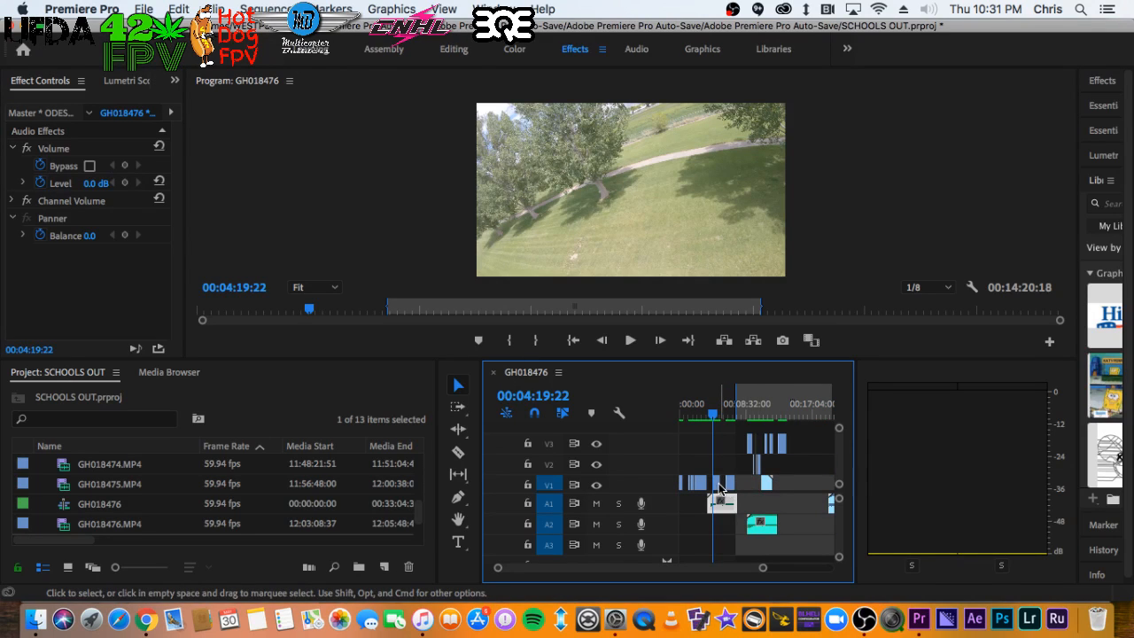
{"action": "left_click_drag", "start_coordinate": [721, 489], "coordinate": [780, 467]}
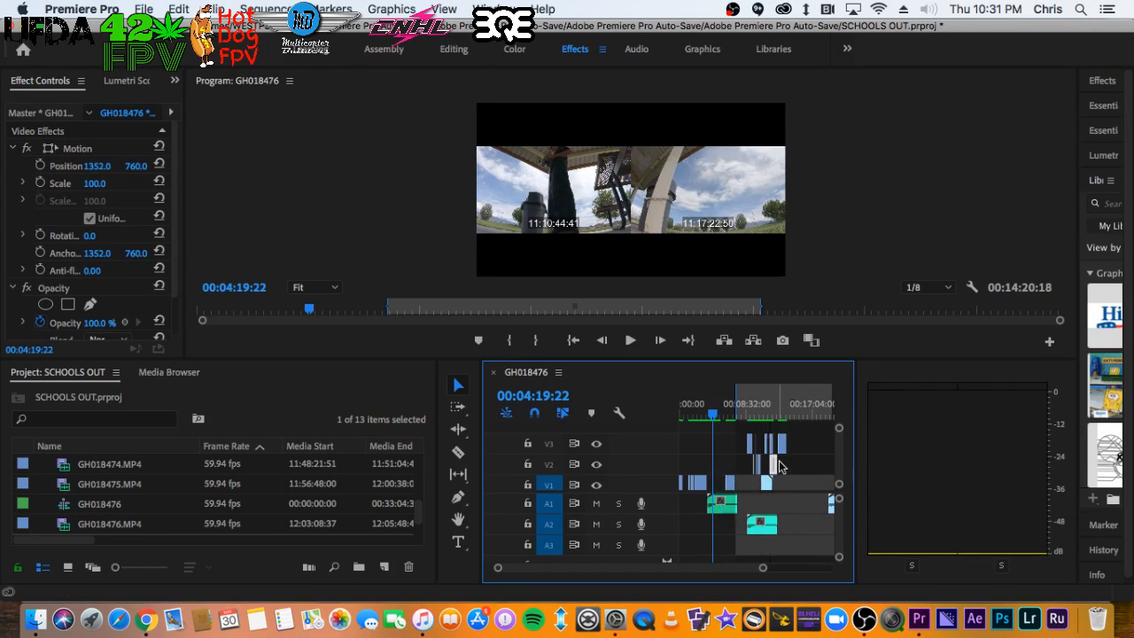
{"action": "key", "text": "equal"}
{"action": "key", "text": "equal"}
{"action": "key", "text": "minus"}
{"action": "key", "text": "minus"}
{"action": "left_click", "coordinate": [771, 401]}
{"action": "key", "text": "equal"}
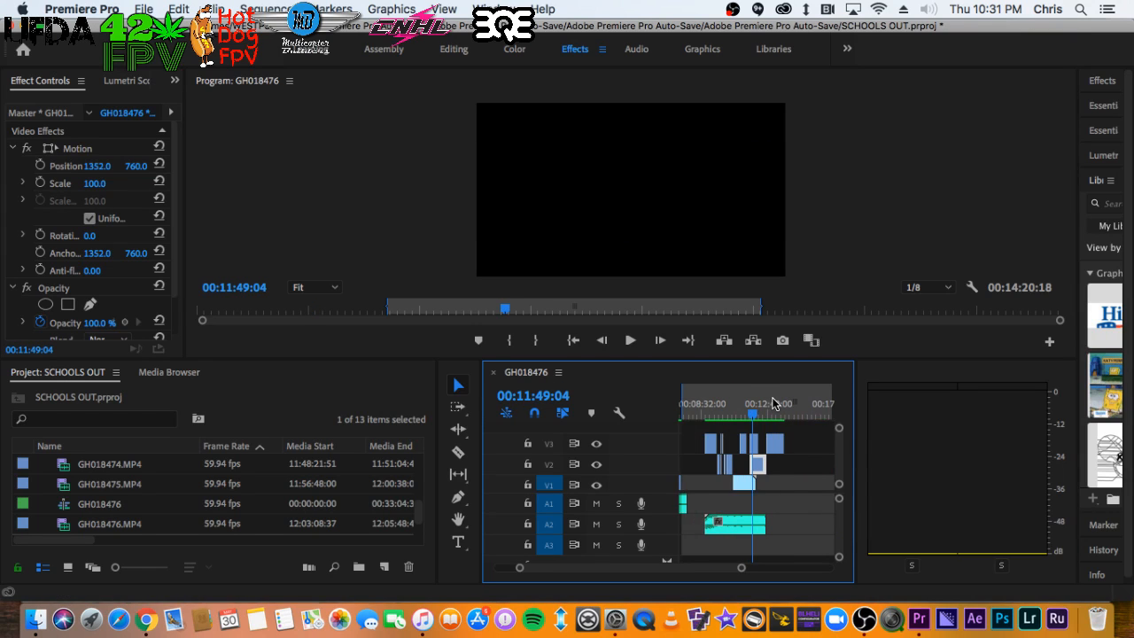
{"action": "key", "text": "equal"}
{"action": "left_click_drag", "start_coordinate": [759, 469], "coordinate": [778, 469]}
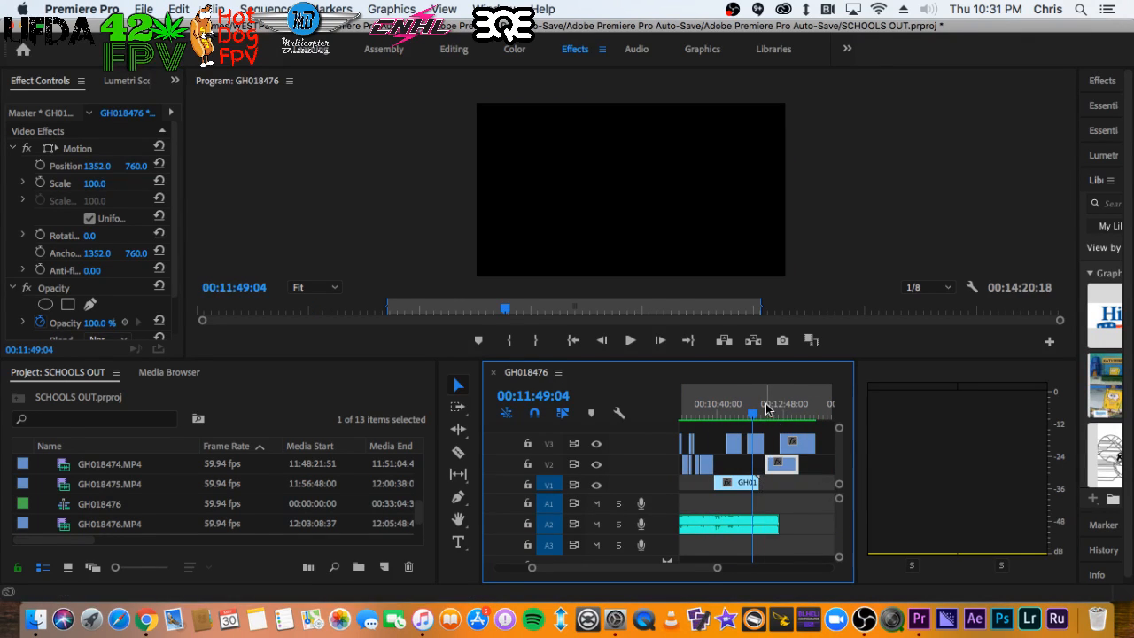
Play across the cut from GH018467.MP4 to GH018470.MP4, stopping at 00:12:12:53
{"action": "left_click", "coordinate": [766, 407]}
{"action": "key", "text": "equal"}
{"action": "key", "text": "equal"}
{"action": "key", "text": "space"}
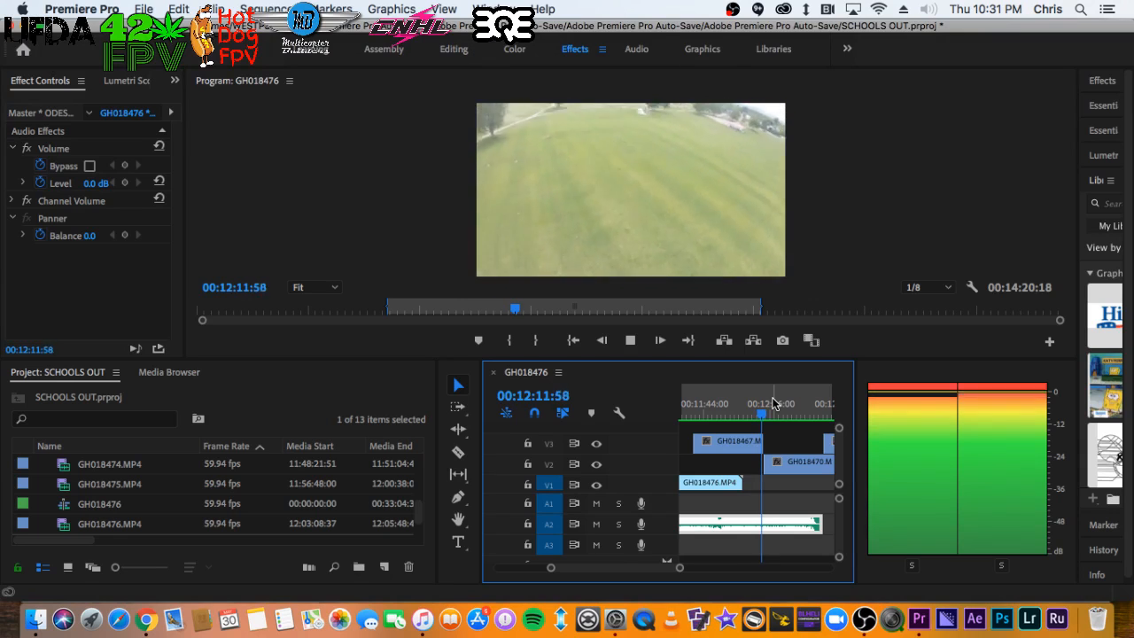
{"action": "key", "text": "space"}
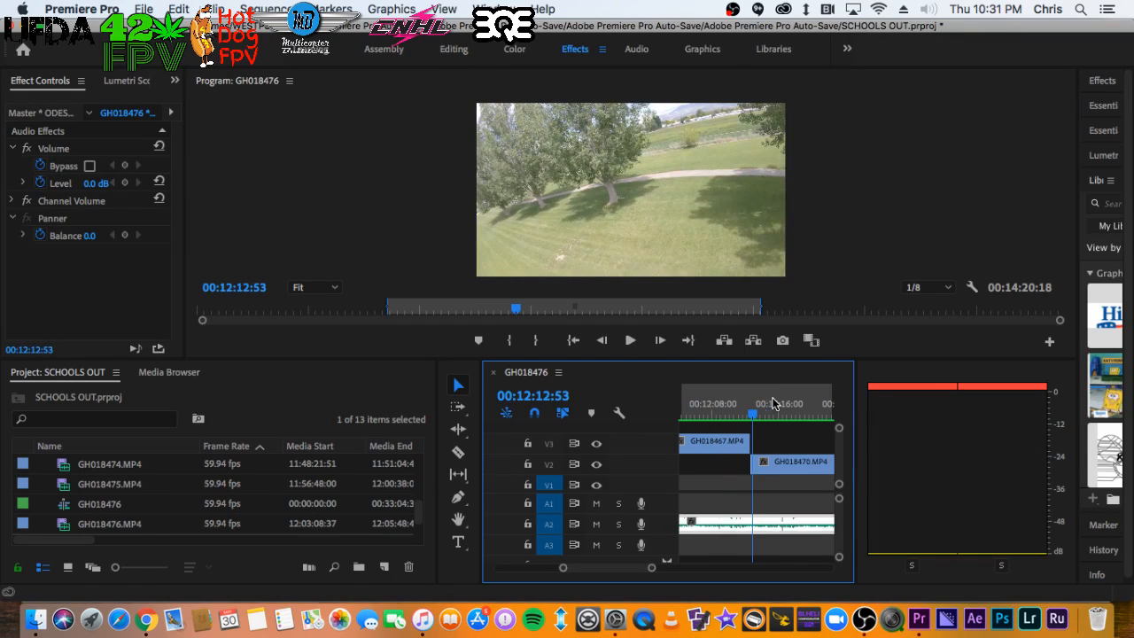
Replay the music just before the GH018467.MP4 cut to find the beat and park the playhead at 00:12:12:10
{"action": "key", "text": "equal"}
{"action": "left_click", "coordinate": [740, 405]}
{"action": "key", "text": "space"}
{"action": "key", "text": "space"}
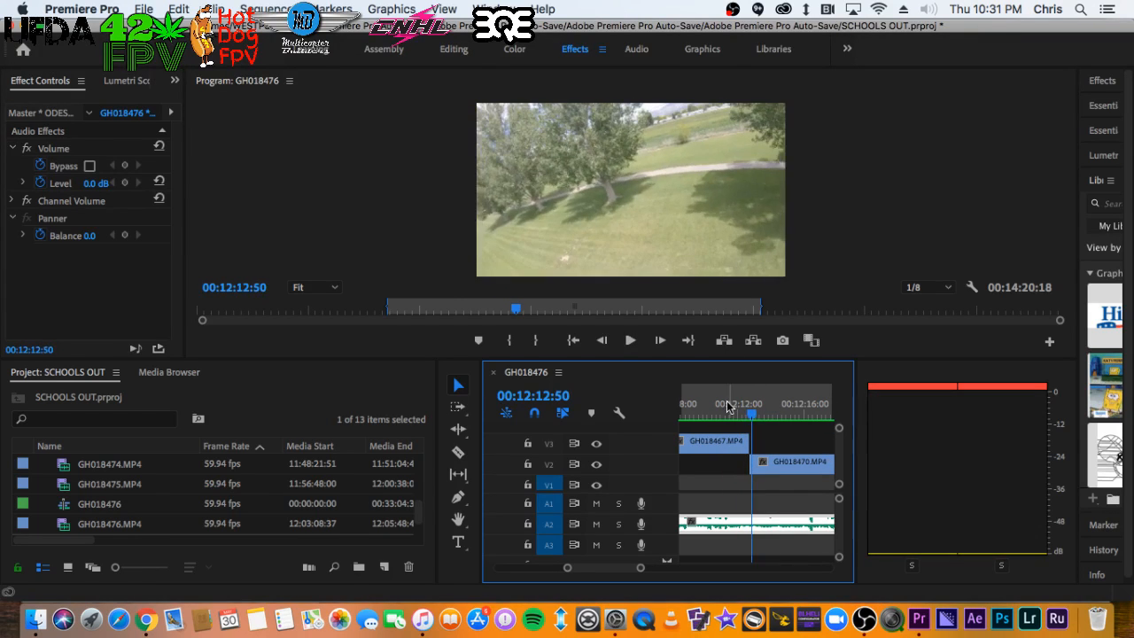
{"action": "left_click", "coordinate": [727, 406]}
{"action": "key", "text": "space"}
{"action": "key", "text": "space"}
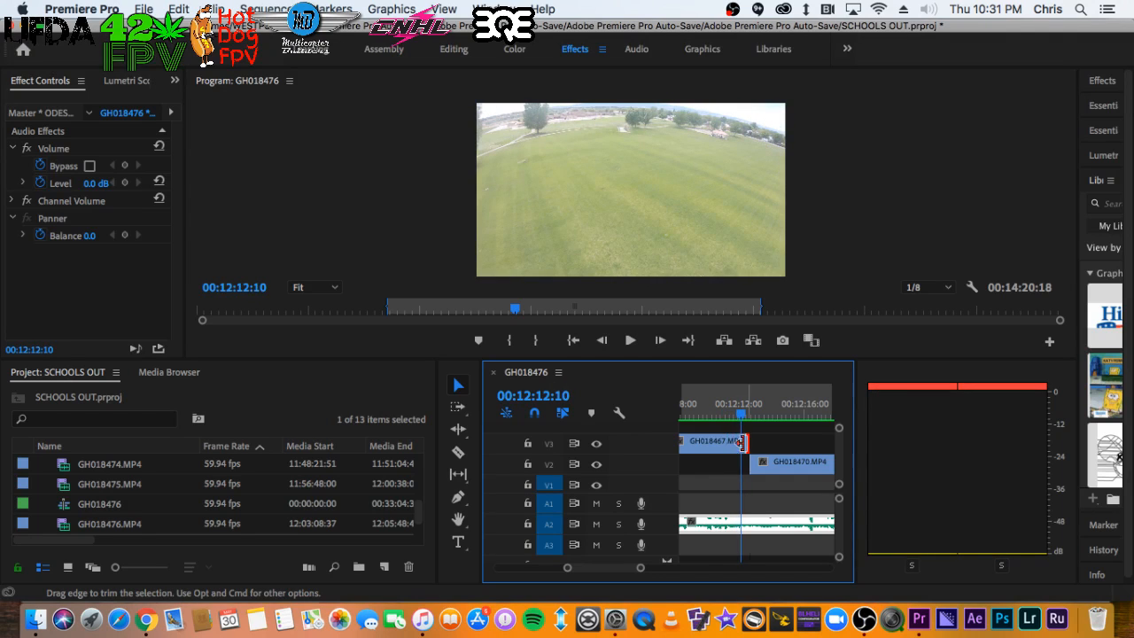
Tighten the cut to 00:12:12:10 by trimming GH018467.MP4's end and sliding GH018470.MP4 on V2 against it, and play across it
{"action": "left_click_drag", "start_coordinate": [773, 461], "coordinate": [763, 462]}
{"action": "left_click", "coordinate": [728, 403]}
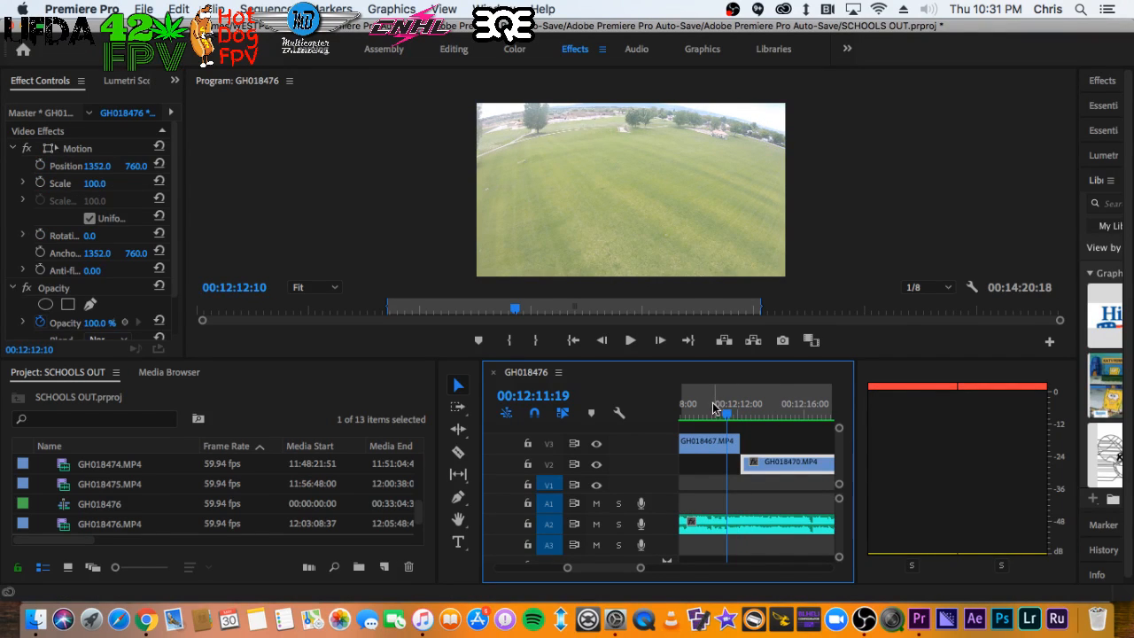
{"action": "key", "text": "space"}
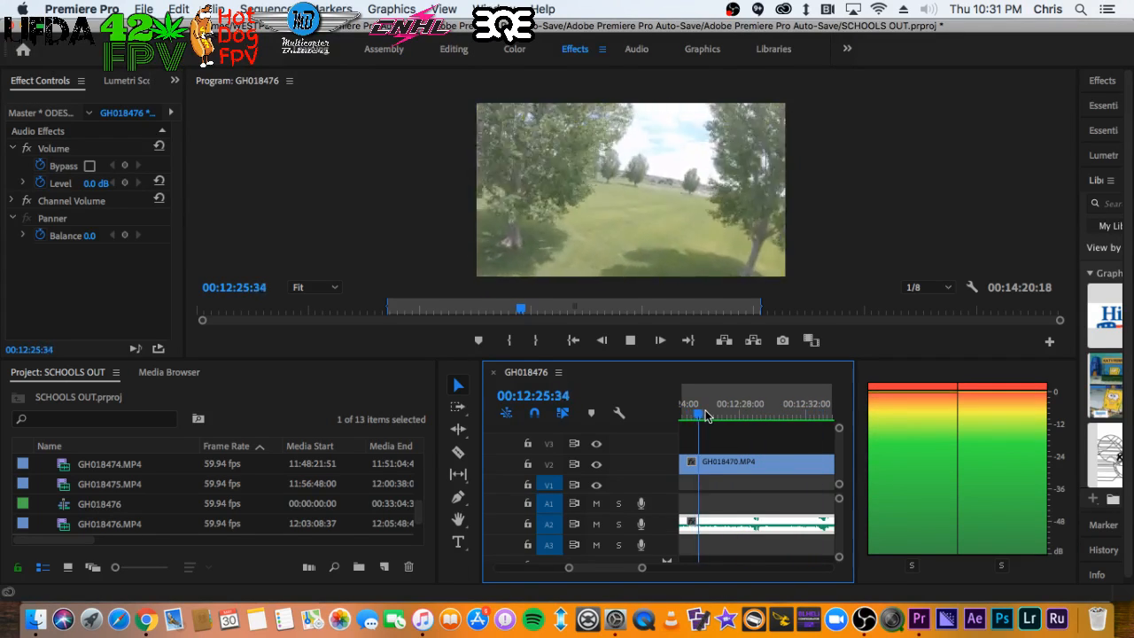
{"action": "key", "text": "space"}
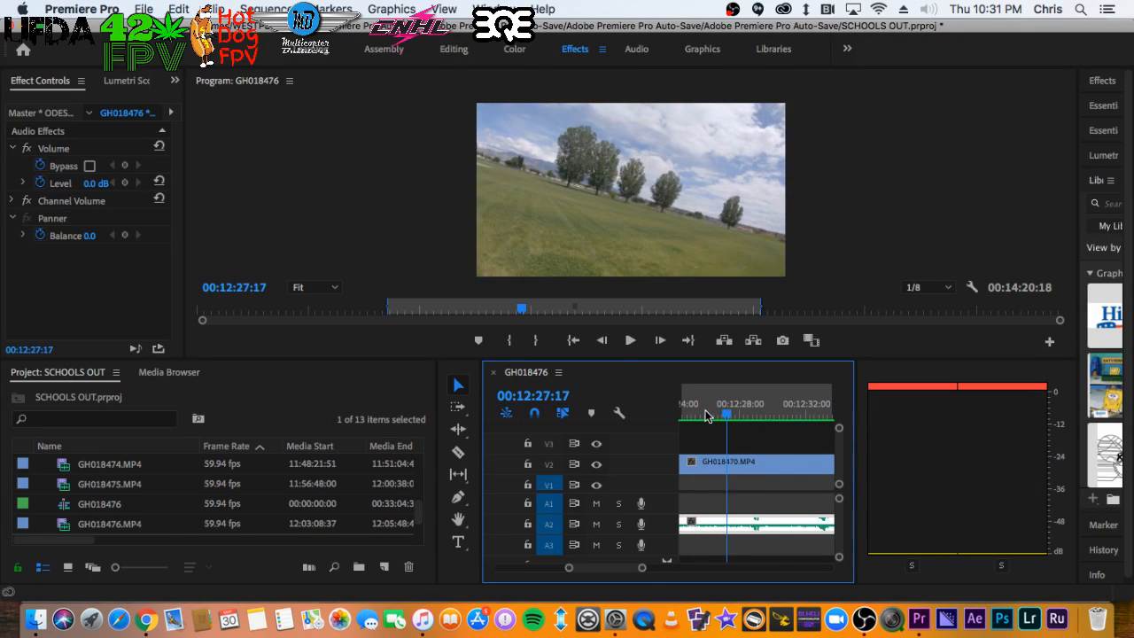
Replay GH018470.MP4 on V2 from 00:12:14:32 and split it at 00:12:24:18
{"action": "key", "text": "minus"}
{"action": "left_click", "coordinate": [700, 409]}
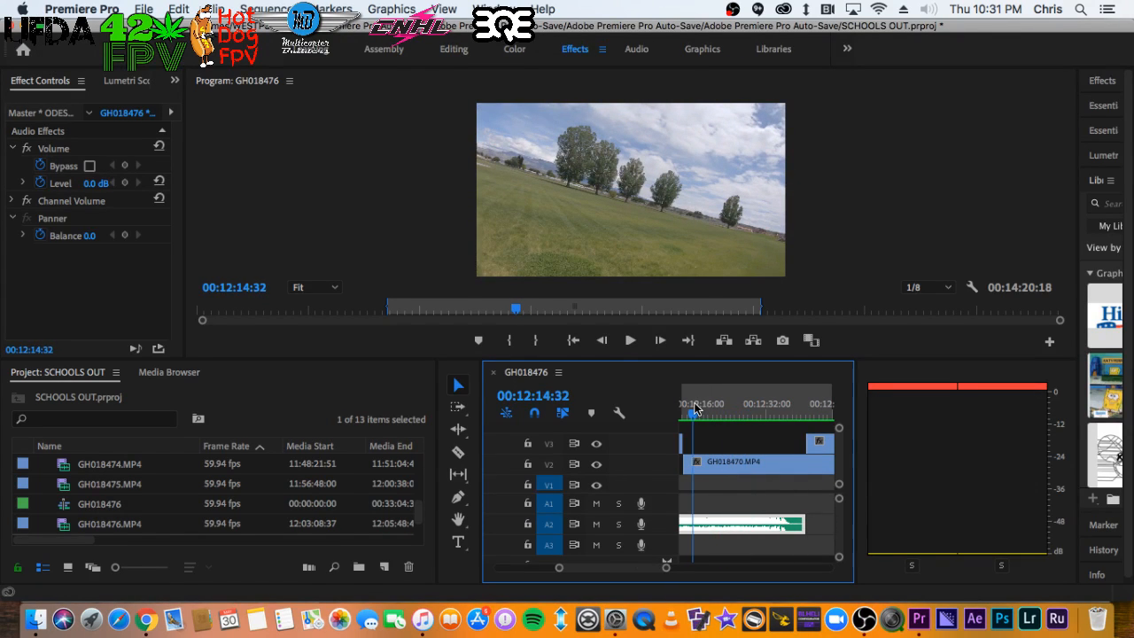
{"action": "key", "text": "space"}
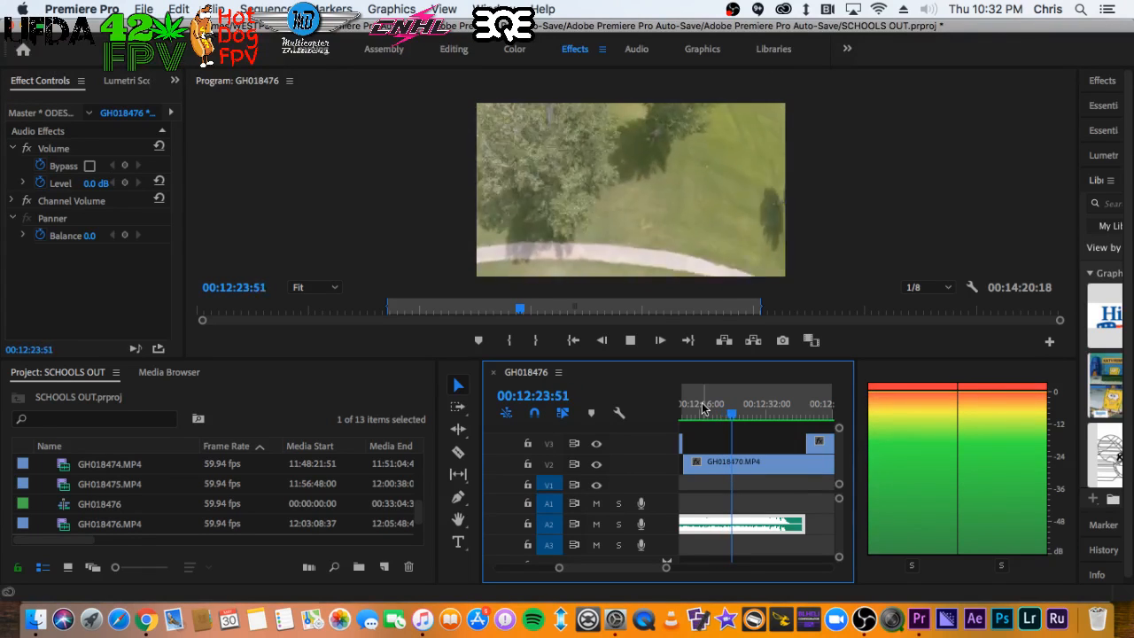
{"action": "key", "text": "space"}
{"action": "key", "text": "c"}
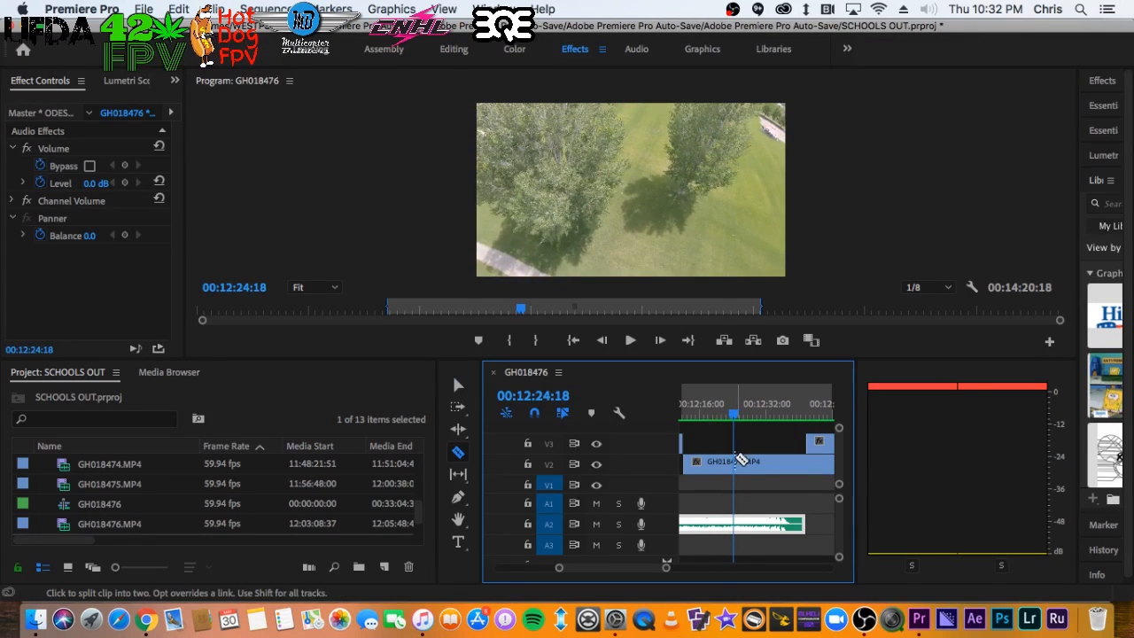
{"action": "left_click", "coordinate": [735, 462]}
Play on to 00:12:42:22, trim the second GH018470.MP4 piece to start there, and move it back to the cut at 00:12:24:18
{"action": "key", "text": "space"}
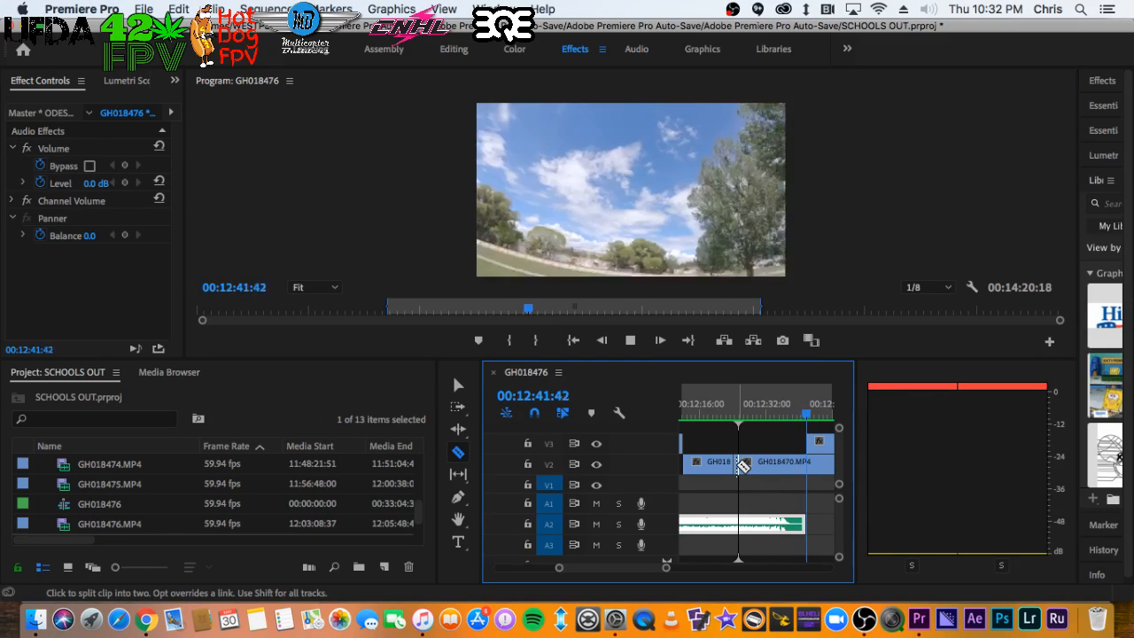
{"action": "key", "text": "space"}
{"action": "key", "text": "minus"}
{"action": "key", "text": "minus"}
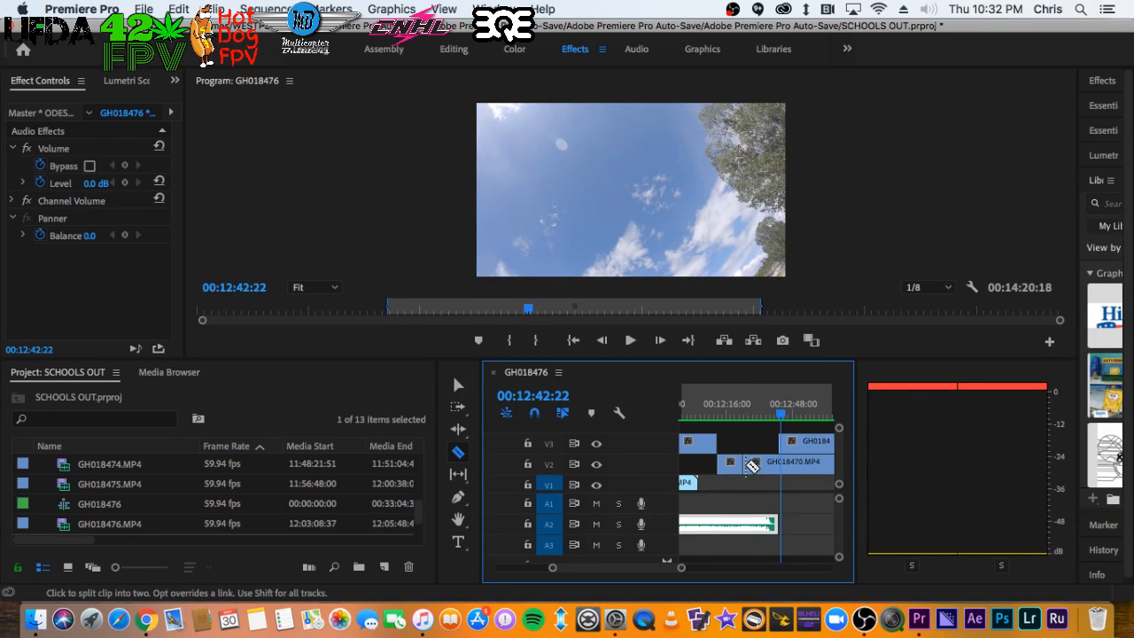
{"action": "key", "text": "v"}
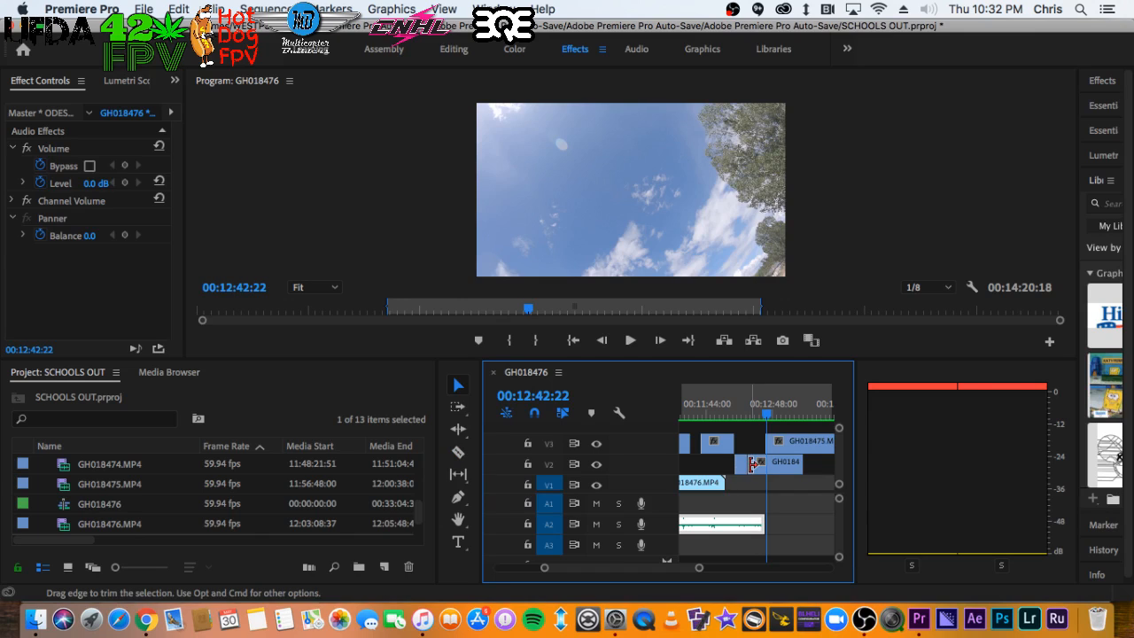
{"action": "left_click_drag", "start_coordinate": [759, 464], "coordinate": [772, 470]}
Play the second GH018470.MP4 piece from the cut and delete it from V2
{"action": "left_click", "coordinate": [749, 410]}
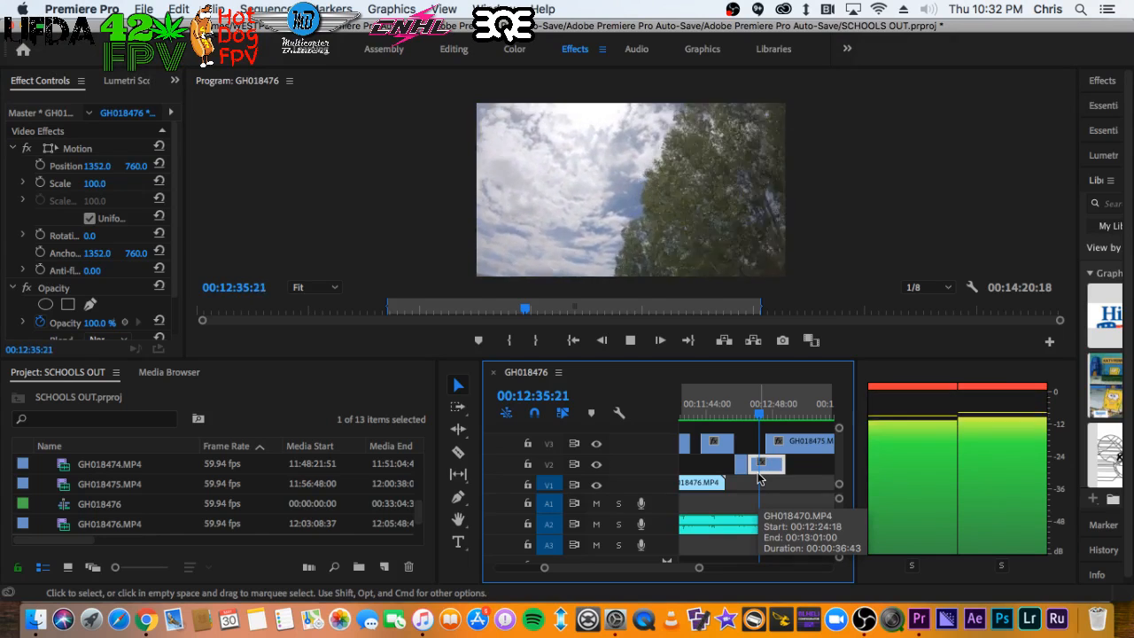
{"action": "key", "text": "space"}
{"action": "key", "text": "Delete"}
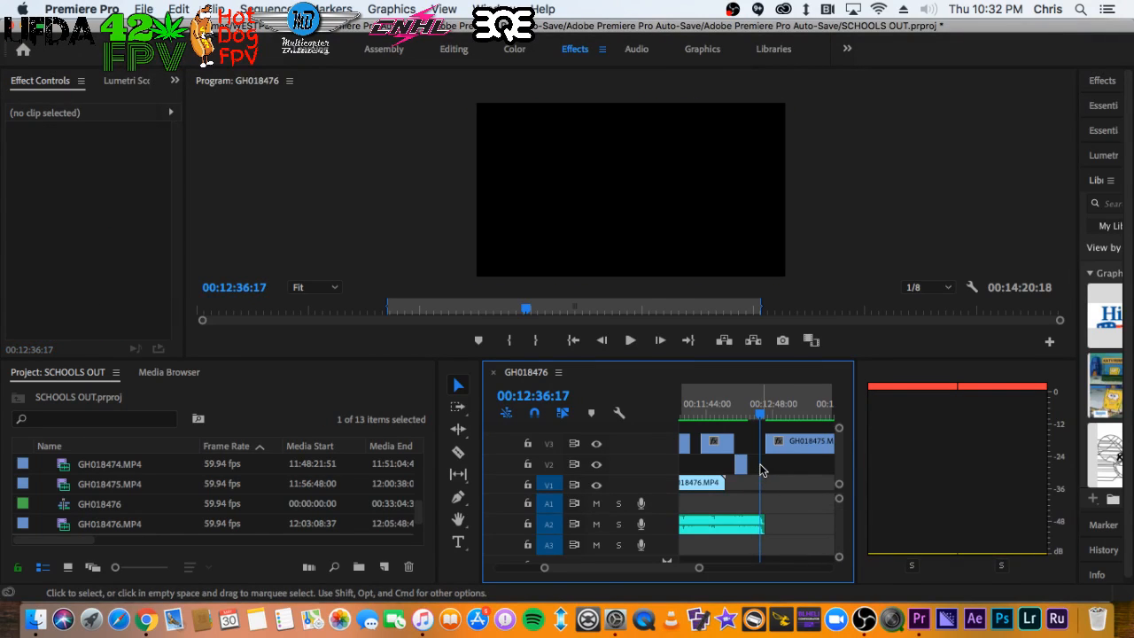
Move GH018471.MP4 along V1 to line up with the start of GH018475.MP4, and shift GH018475.MP4 on V3 further down the sequence
{"action": "key", "text": "minus"}
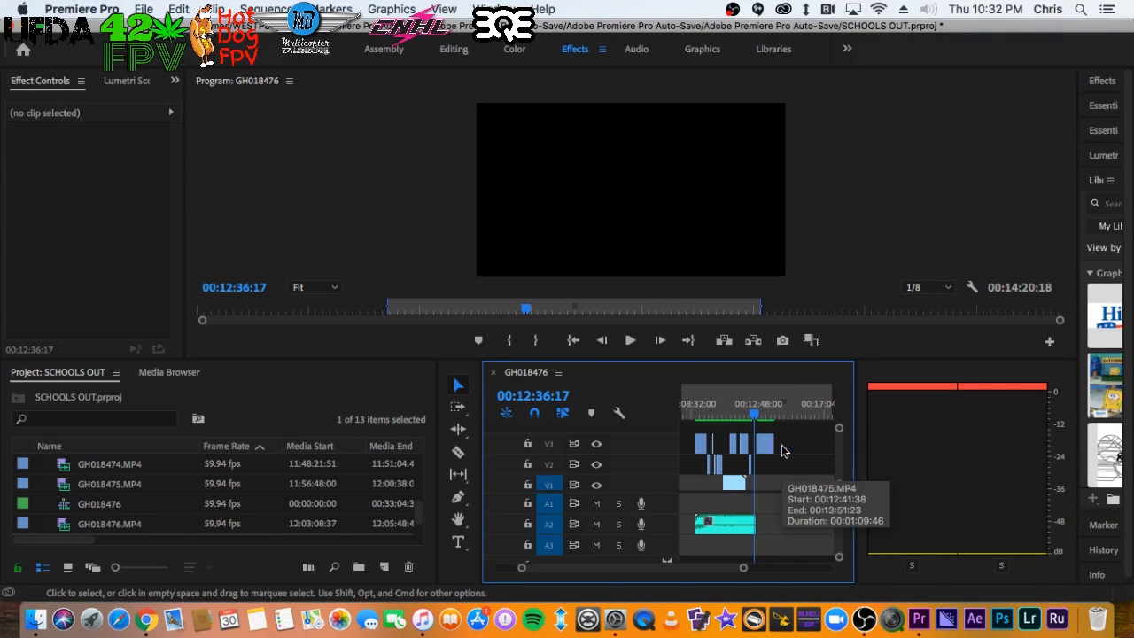
{"action": "key", "text": "minus"}
{"action": "key", "text": "minus"}
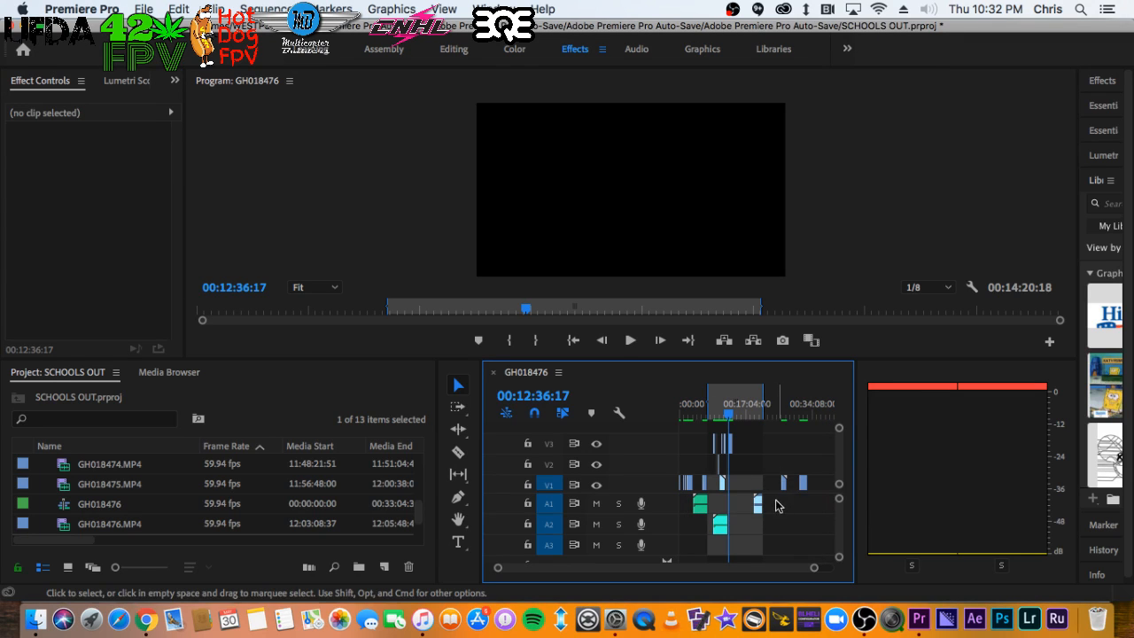
{"action": "left_click", "coordinate": [758, 503]}
{"action": "left_click_drag", "start_coordinate": [704, 484], "coordinate": [733, 487]}
{"action": "key", "text": "="}
{"action": "key", "text": "="}
{"action": "key", "text": "="}
{"action": "key", "text": "="}
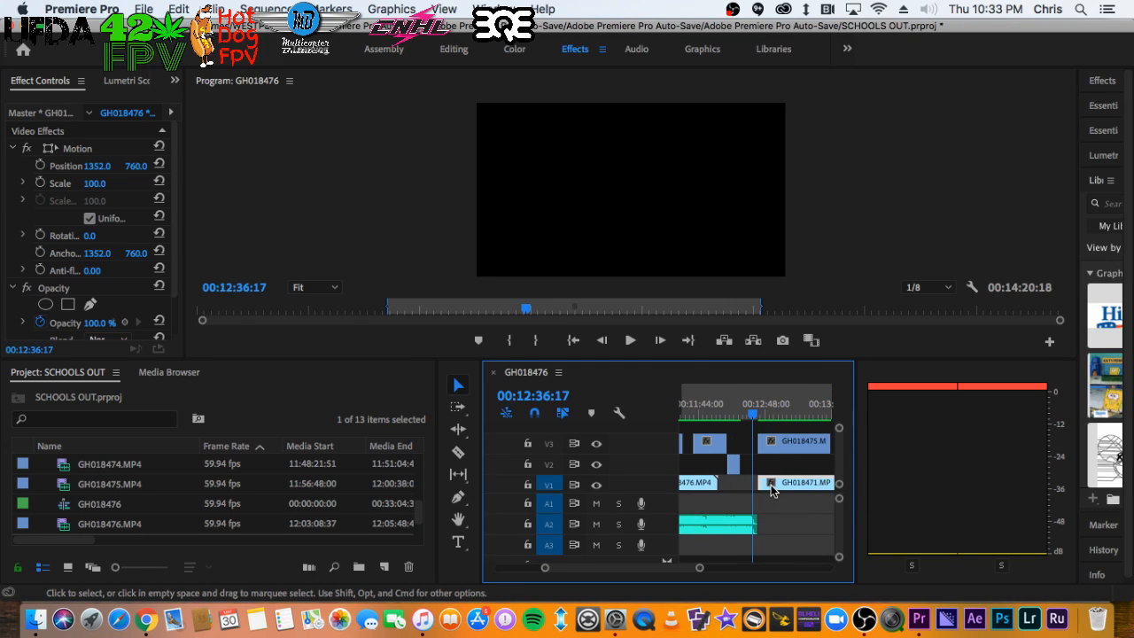
{"action": "left_click_drag", "start_coordinate": [778, 455], "coordinate": [816, 453]}
Duplicate the music clip on A2 and place the copy directly after the end of the original
{"action": "key", "text": "minus"}
{"action": "key", "text": "minus"}
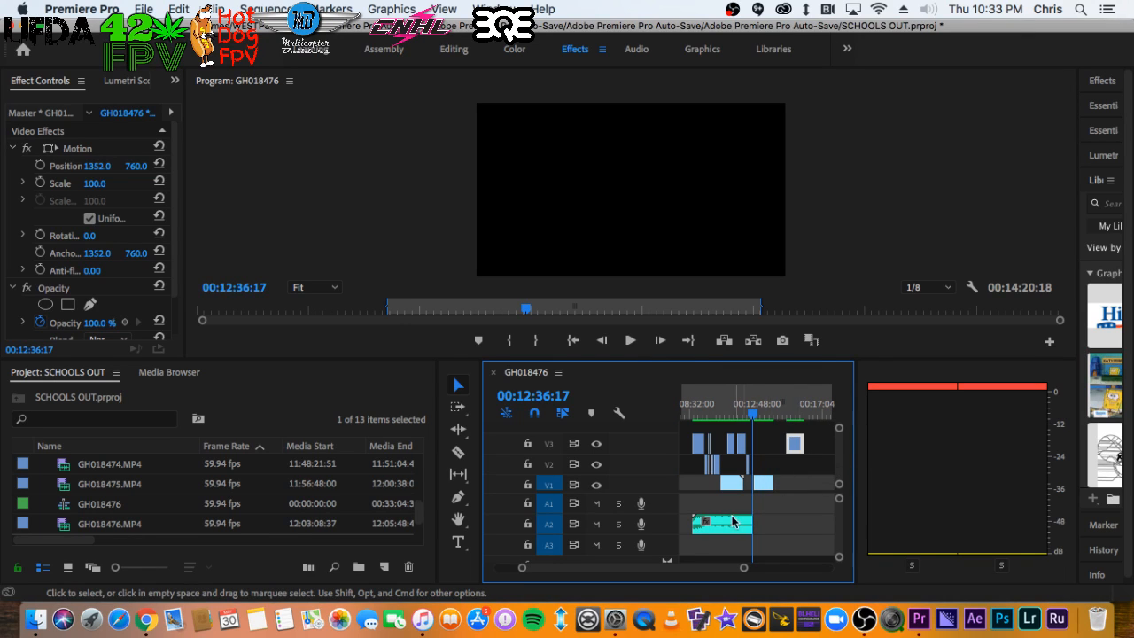
{"action": "left_click_drag", "start_coordinate": [725, 527], "coordinate": [784, 526]}
Play GH018471.MP4 on V1 up to 00:12:56:00 and delete it from the sequence
{"action": "left_click", "coordinate": [757, 418]}
{"action": "key", "text": "equal"}
{"action": "key", "text": "equal"}
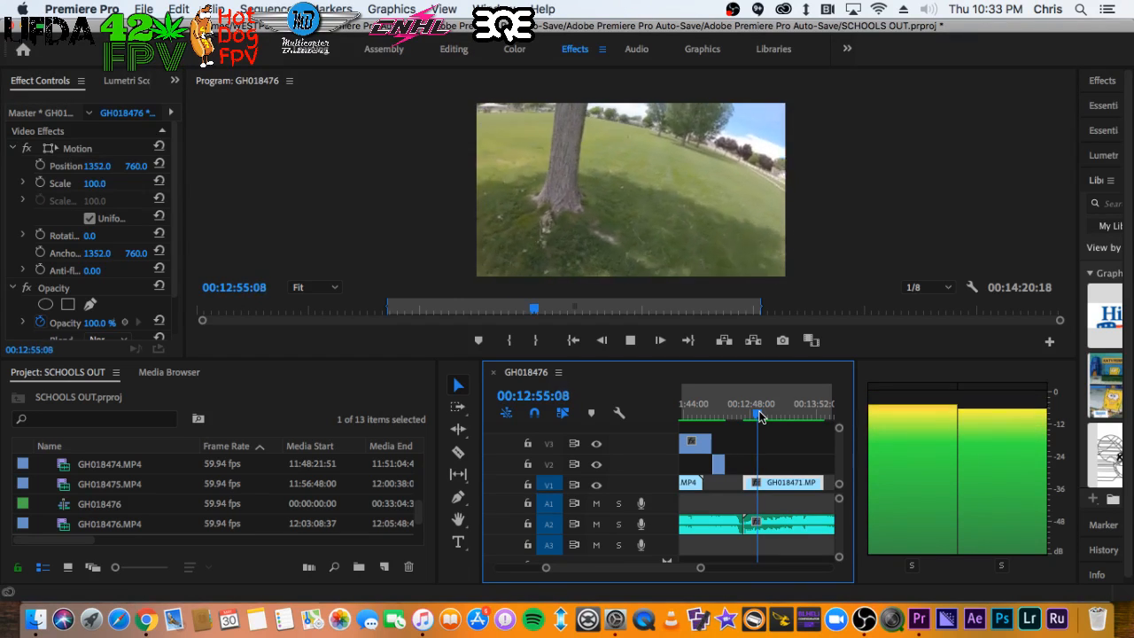
{"action": "key", "text": "space"}
{"action": "key", "text": "Delete"}
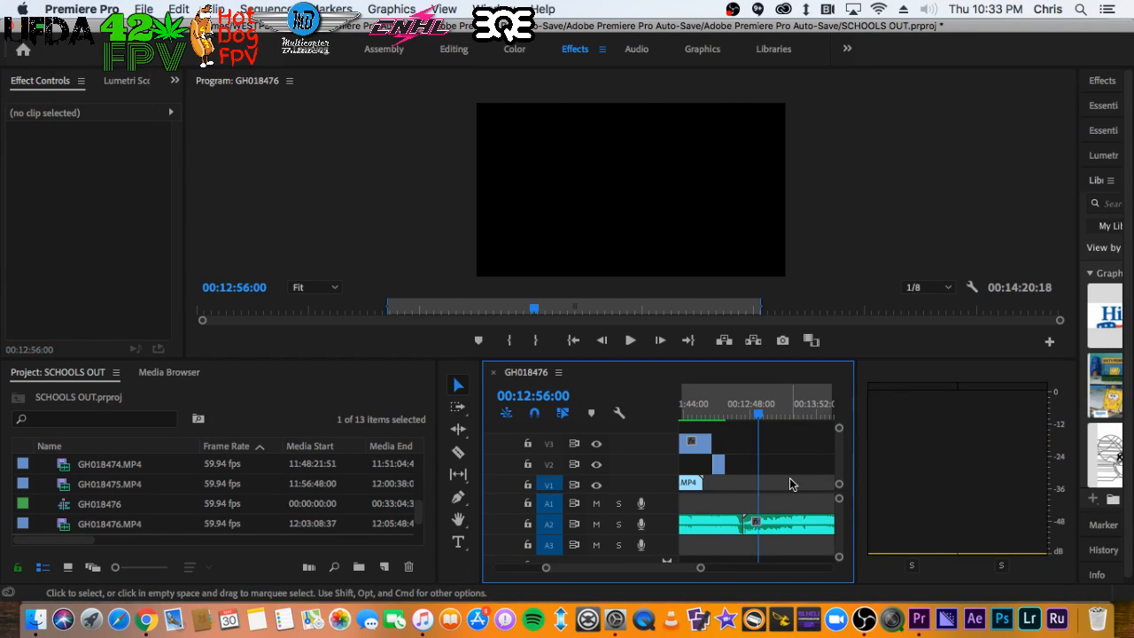
Move GH018475.MP4 on V3 back to start at 00:12:56:00 and play its opening shot
{"action": "key", "text": "minus"}
{"action": "left_click_drag", "start_coordinate": [791, 442], "coordinate": [767, 448]}
{"action": "key", "text": "equal"}
{"action": "key", "text": "equal"}
{"action": "key", "text": "equal"}
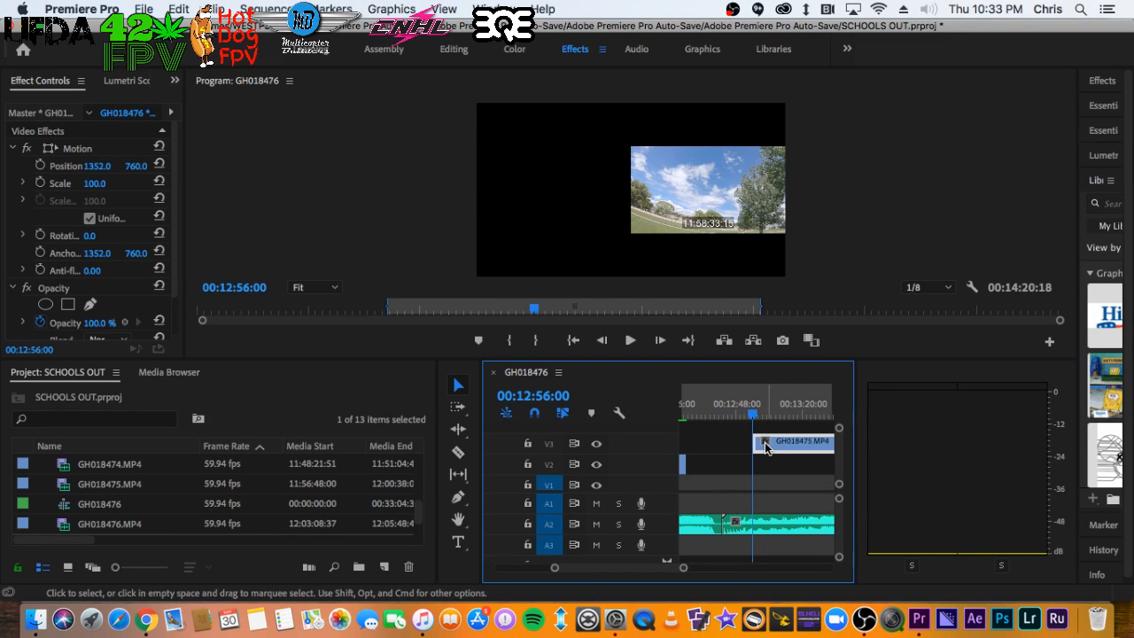
{"action": "key", "text": "space"}
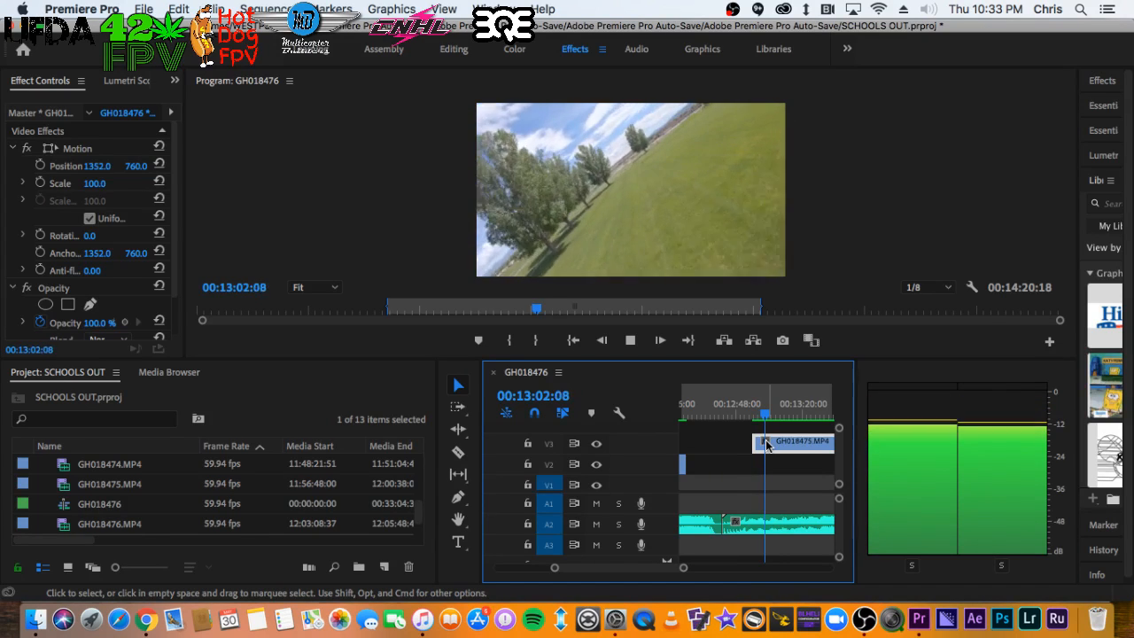
{"action": "key", "text": "space"}
{"action": "left_click", "coordinate": [755, 408]}
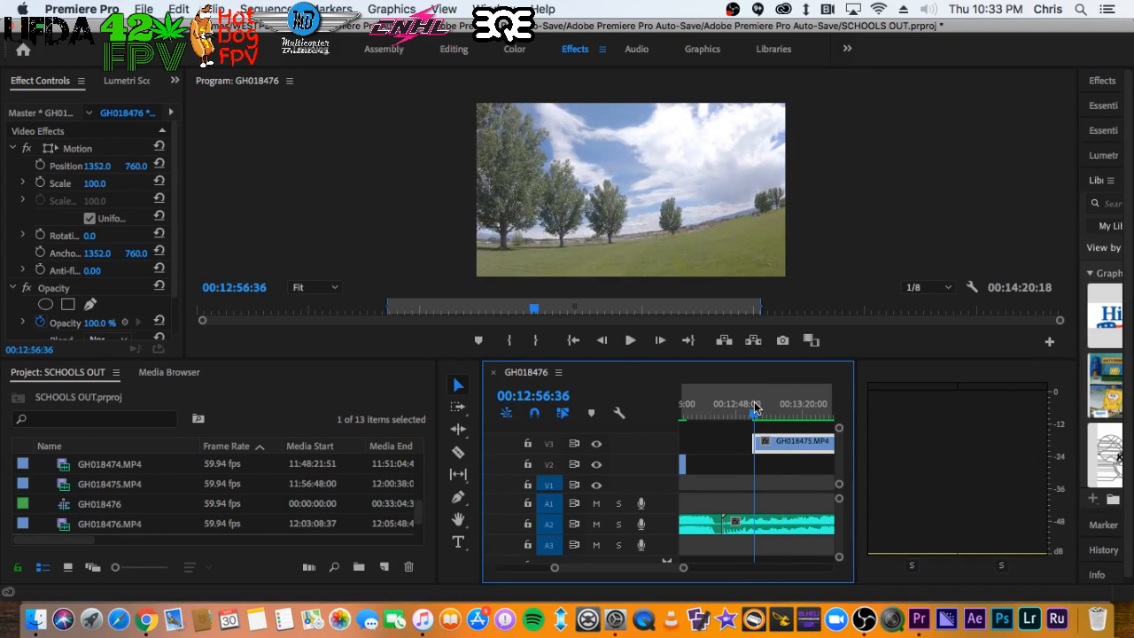
Move GH018475.MP4 on V3 to start at 00:12:24:18, at the end of GH018470.MP4, and play it through to 00:13:09:23
{"action": "key", "text": "minus"}
{"action": "left_click_drag", "start_coordinate": [779, 444], "coordinate": [745, 443]}
{"action": "left_click", "coordinate": [720, 406]}
{"action": "key", "text": "space"}
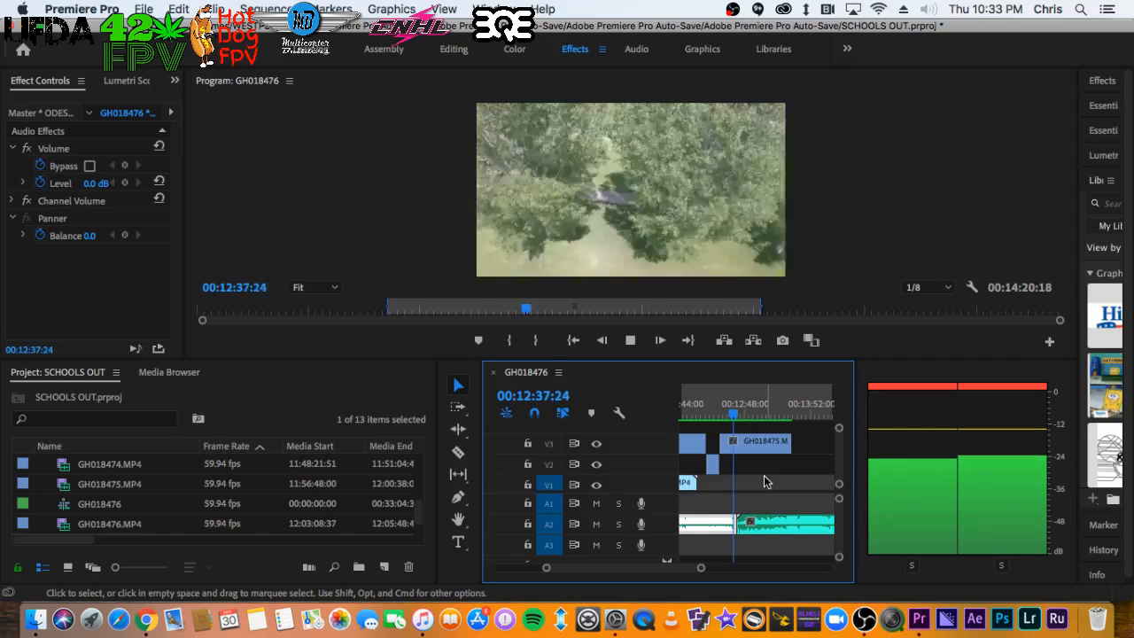
{"action": "key", "text": "space"}
{"action": "key", "text": "space"}
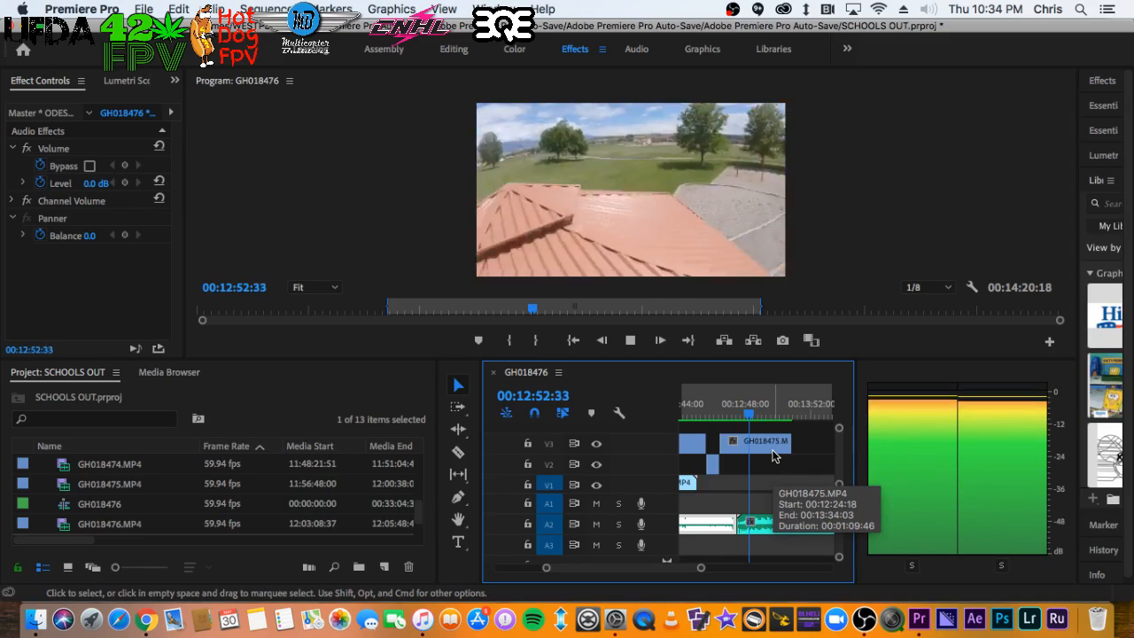
{"action": "key", "text": "space"}
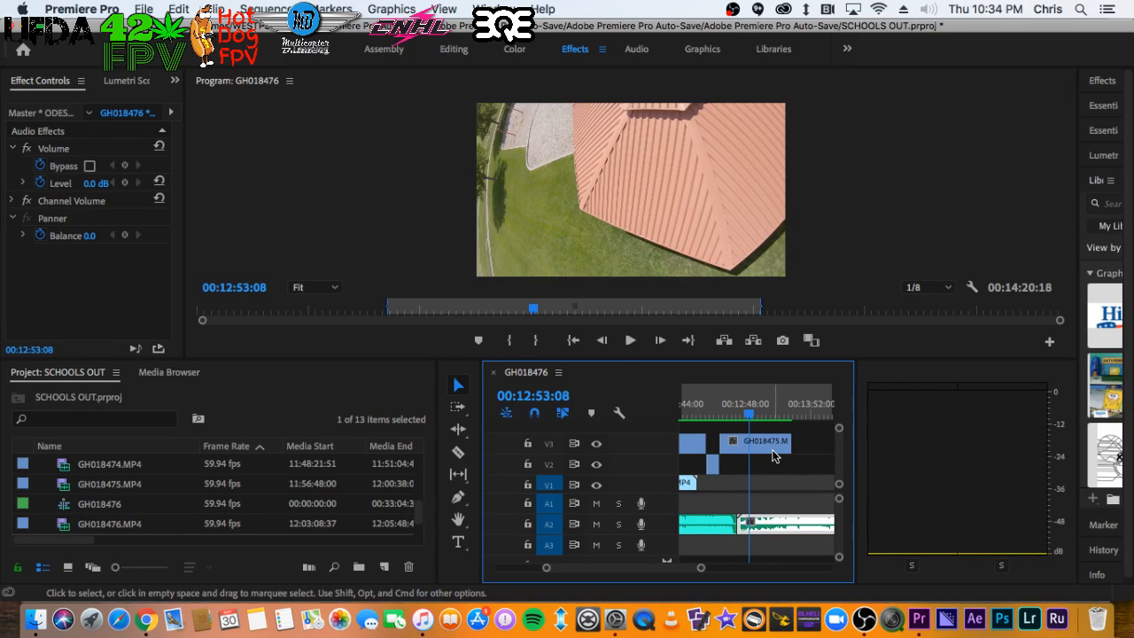
{"action": "key", "text": "space"}
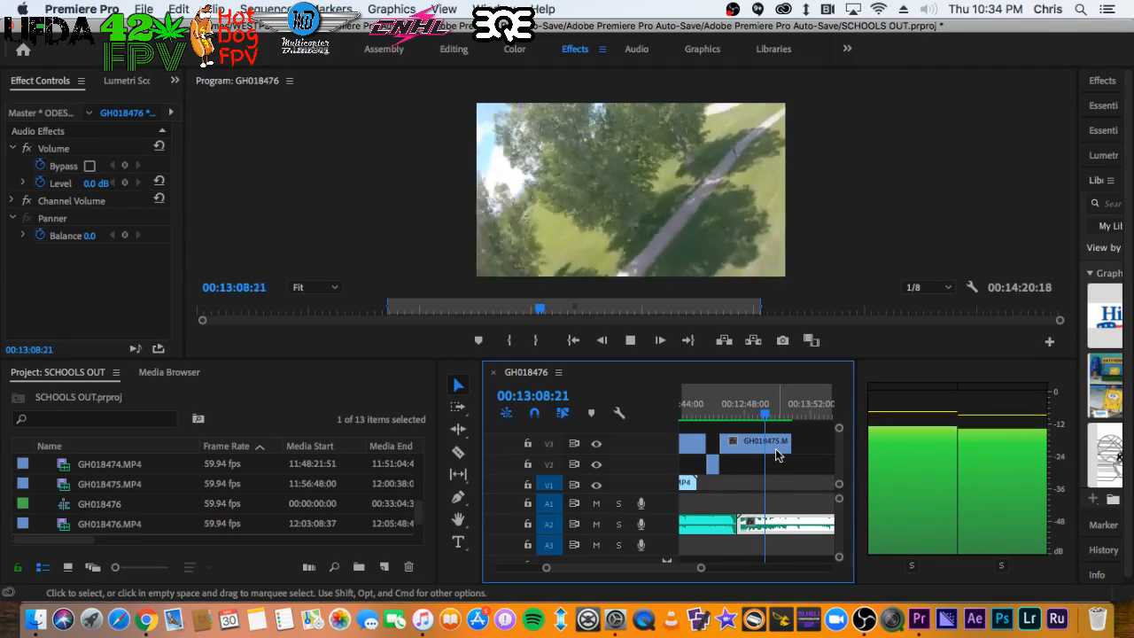
{"action": "key", "text": "space"}
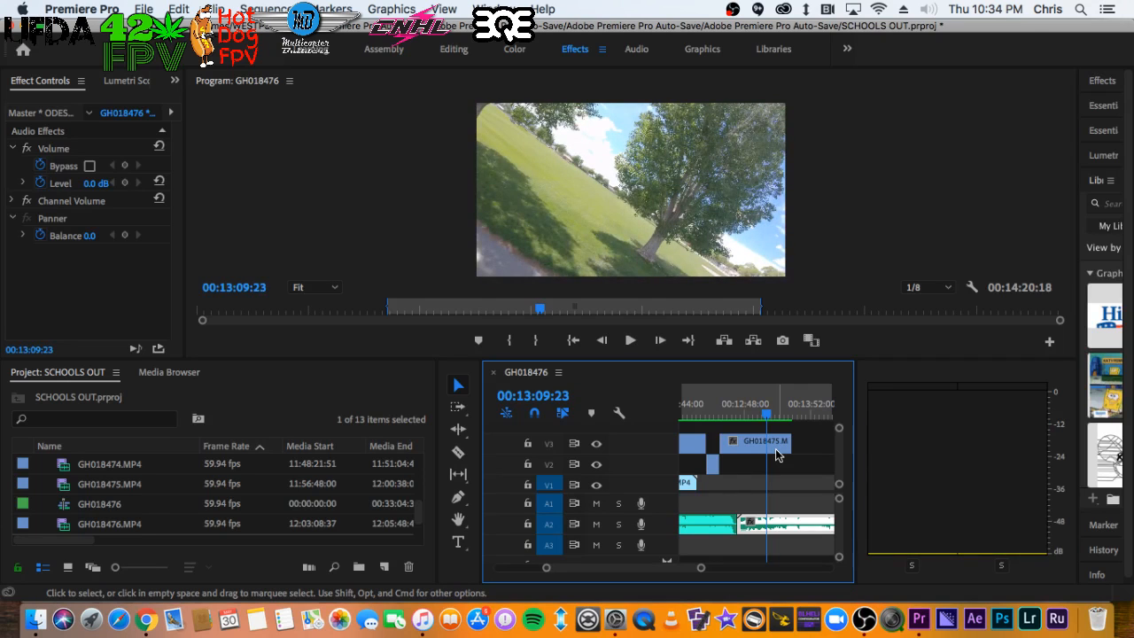
Move GH018475.MP4 from V3 up to V4, starting at 00:10:37:04 above GH018476.MP4
{"action": "key", "text": "minus"}
{"action": "key", "text": "minus"}
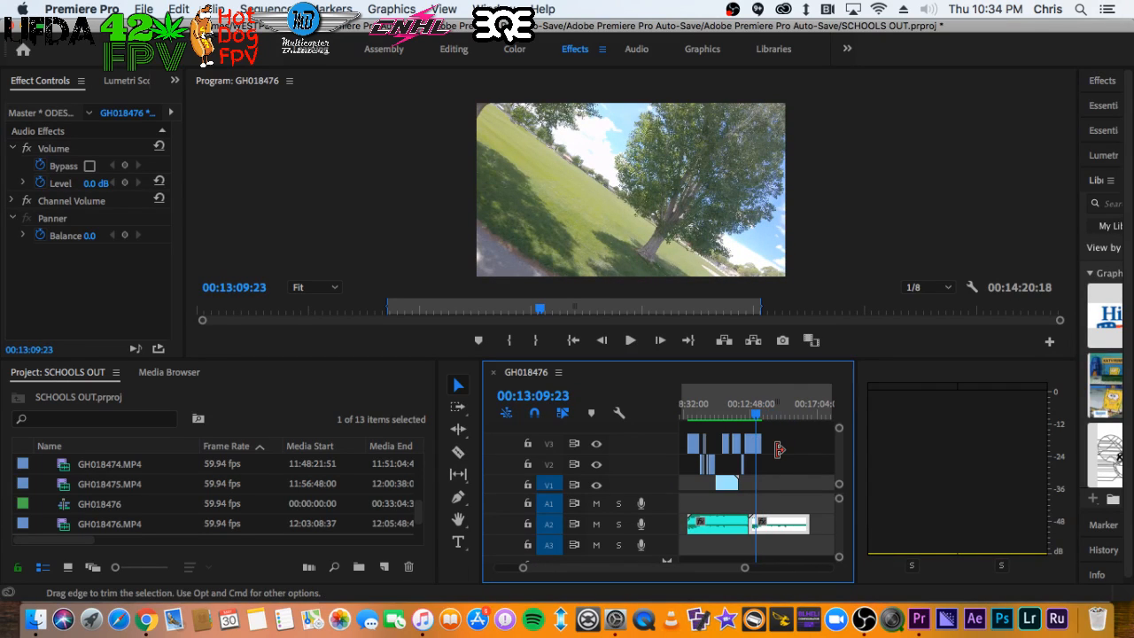
{"action": "left_click", "coordinate": [720, 405]}
{"action": "key", "text": "equal"}
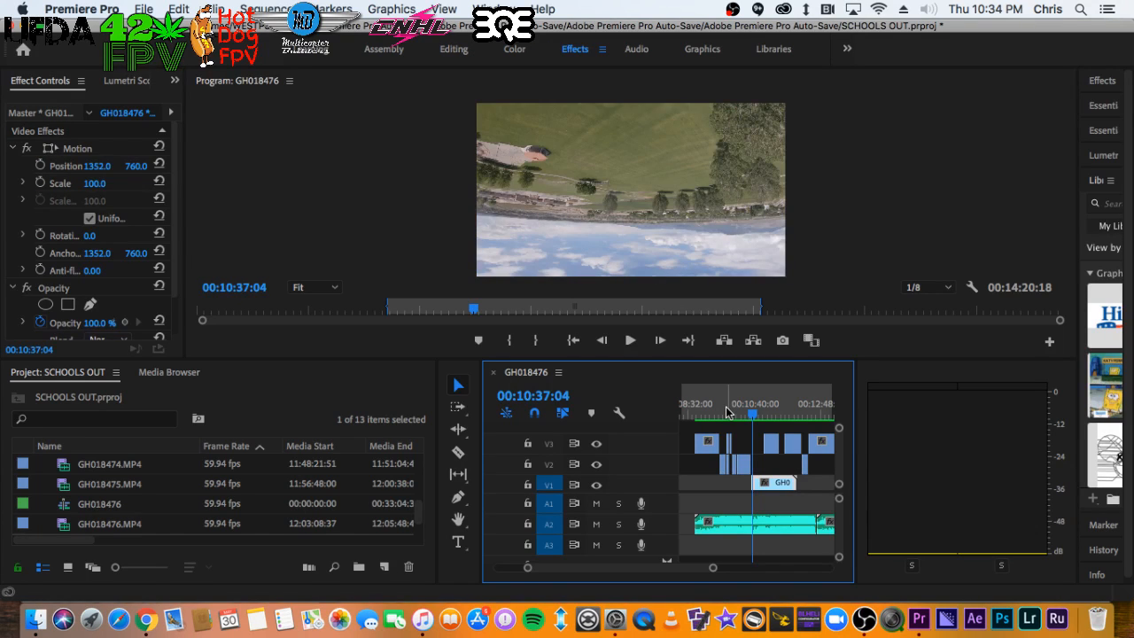
{"action": "key", "text": "minus"}
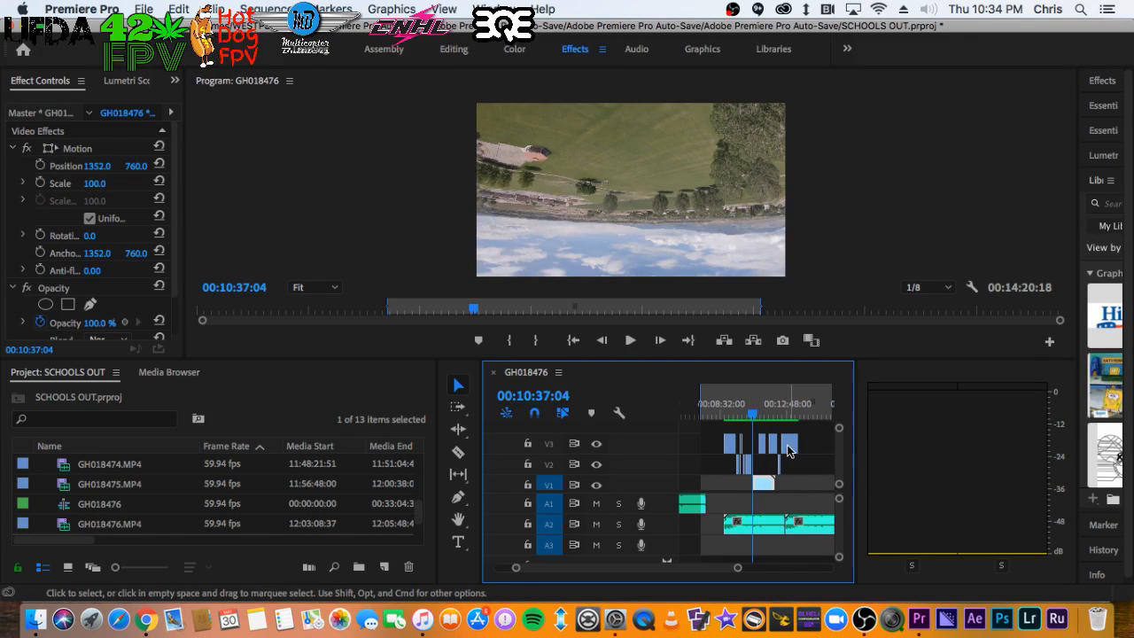
{"action": "left_click_drag", "start_coordinate": [789, 450], "coordinate": [767, 432]}
{"action": "key", "text": "equal"}
{"action": "key", "text": "equal"}
{"action": "key", "text": "equal"}
{"action": "key", "text": "equal"}
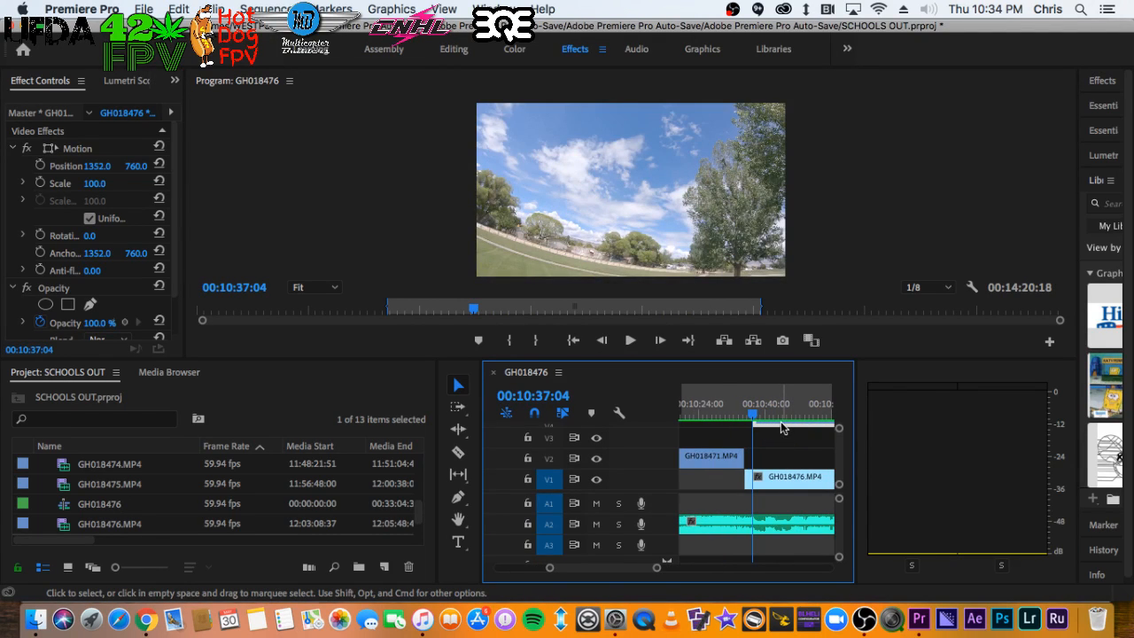
Try to move GH018475.MP4 from V4 to a slightly later position on V3
{"action": "left_click_drag", "start_coordinate": [780, 427], "coordinate": [825, 430]}
{"action": "key", "text": "minus"}
{"action": "key", "text": "minus"}
{"action": "key", "text": "minus"}
{"action": "key", "text": "minus"}
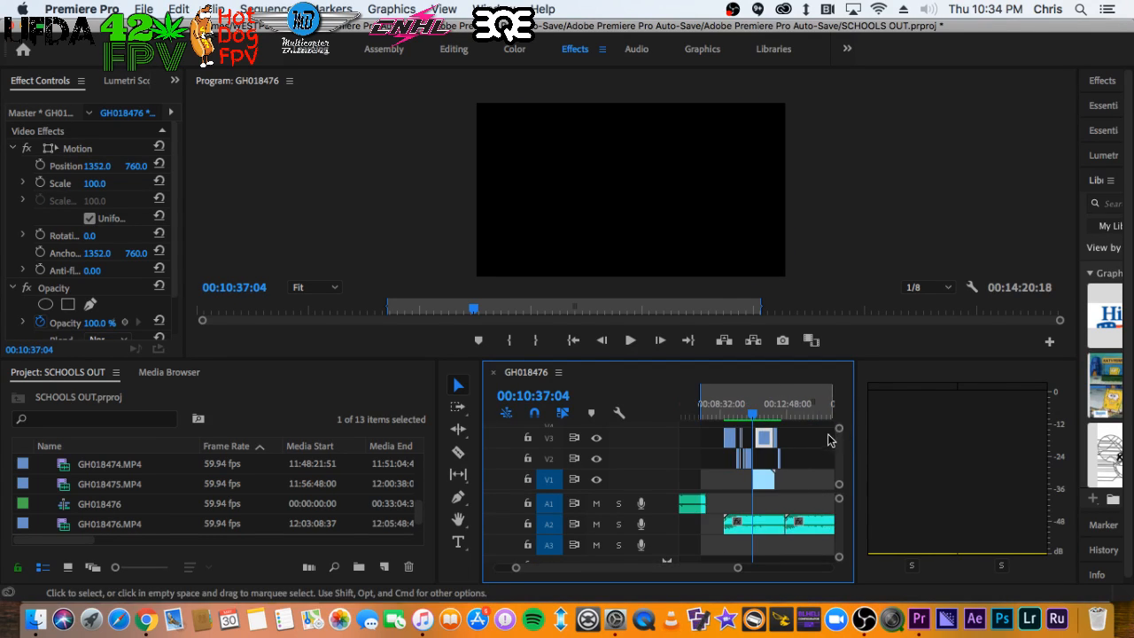
{"action": "left_click", "coordinate": [828, 443]}
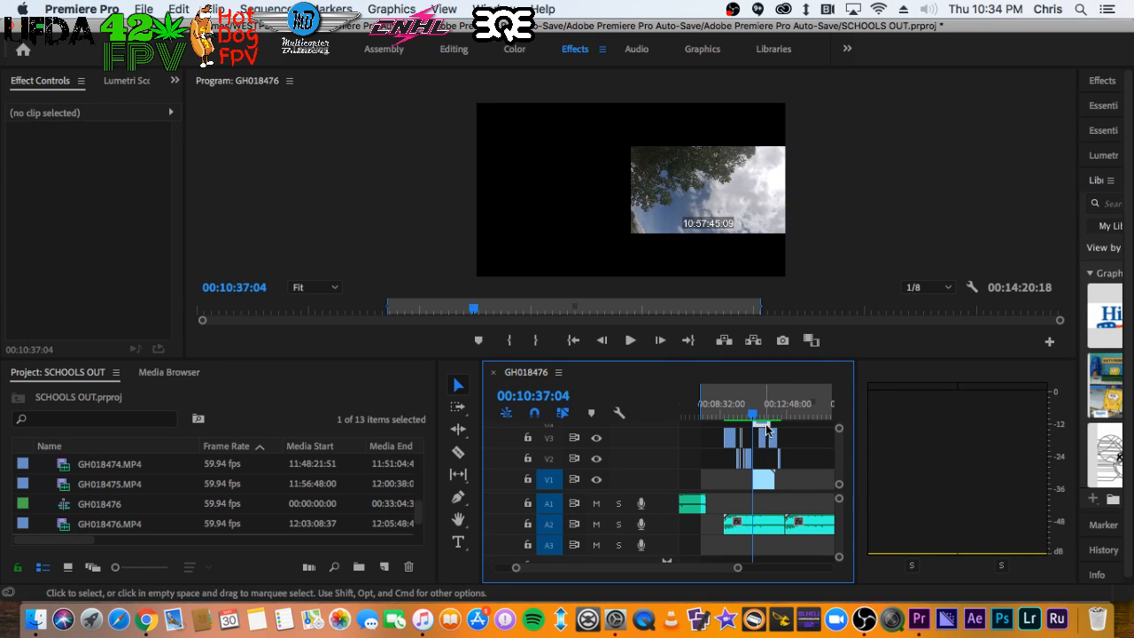
Move GH018475.MP4 later on V4 so its start lines up with the start of GH018470.MP4 on V3
{"action": "left_click_drag", "start_coordinate": [766, 428], "coordinate": [771, 432]}
{"action": "key", "text": "equal"}
{"action": "key", "text": "equal"}
{"action": "key", "text": "equal"}
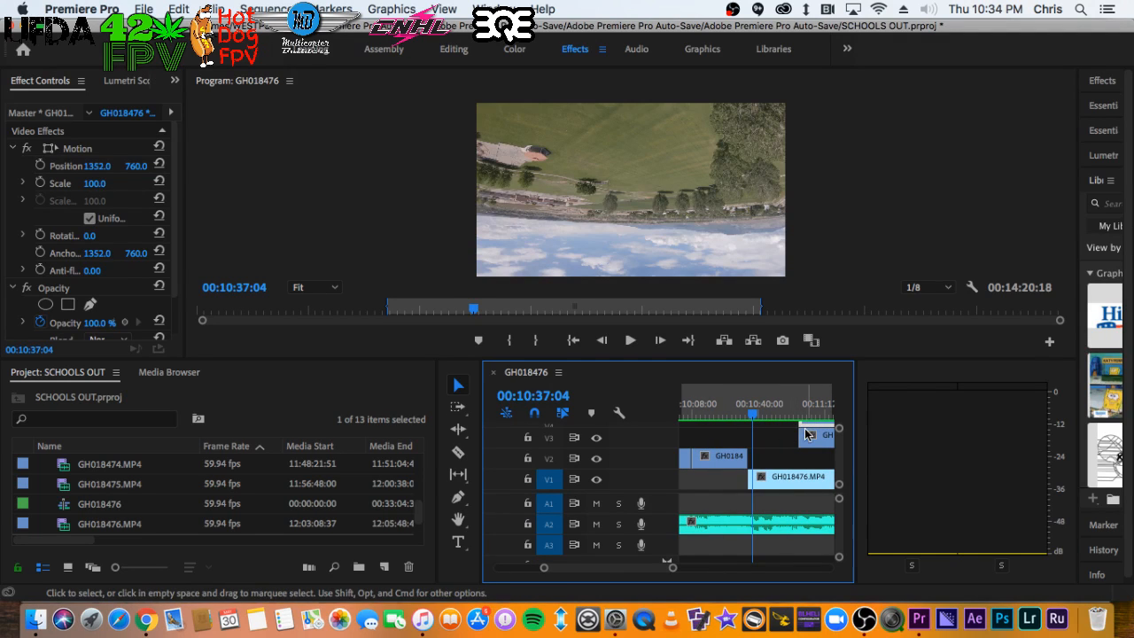
{"action": "left_click_drag", "start_coordinate": [805, 432], "coordinate": [770, 432]}
{"action": "key", "text": "minus"}
{"action": "key", "text": "minus"}
{"action": "key", "text": "minus"}
Play the edit from 00:10:55:26 to 00:11:32:40 to check GH018475.MP4 on V4 above GH018470.MP4
{"action": "left_click", "coordinate": [761, 406]}
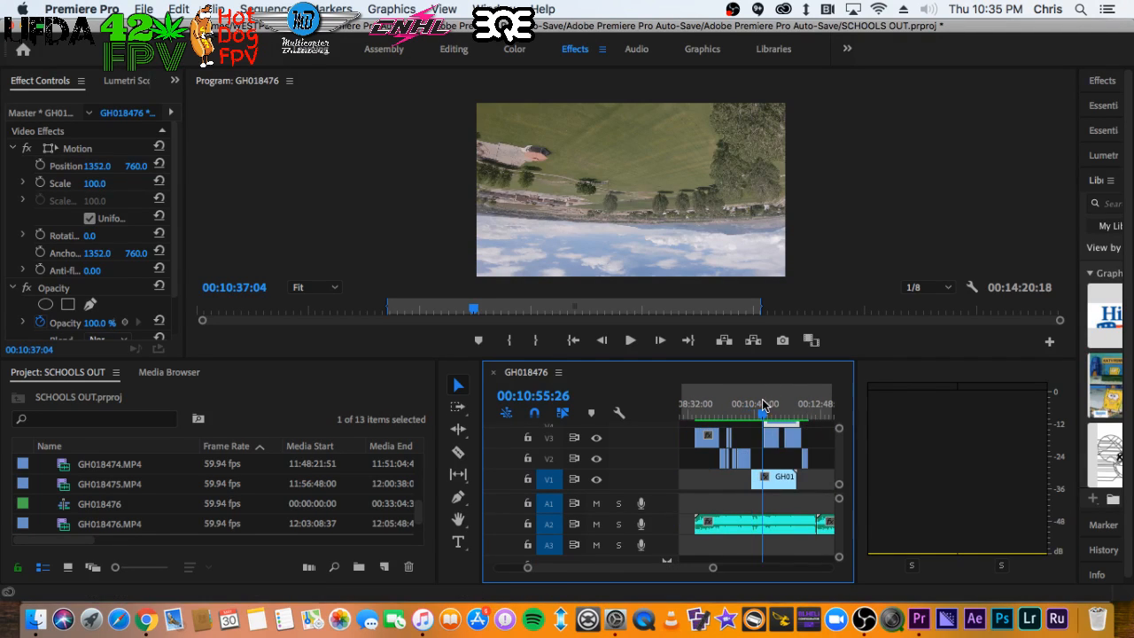
{"action": "key", "text": "equal"}
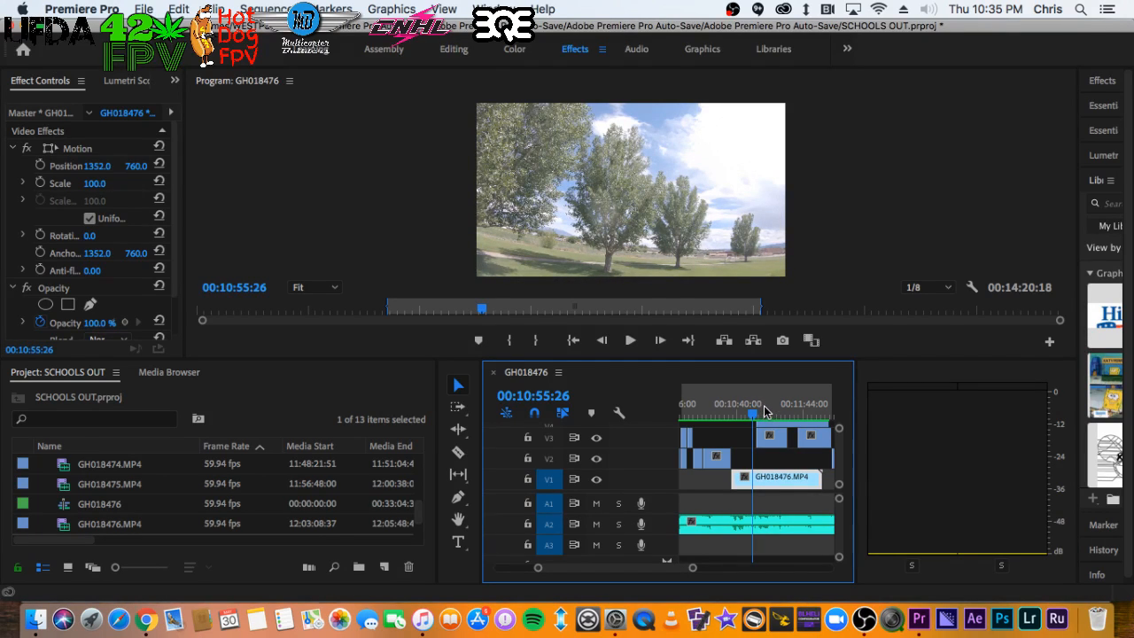
{"action": "key", "text": "equal"}
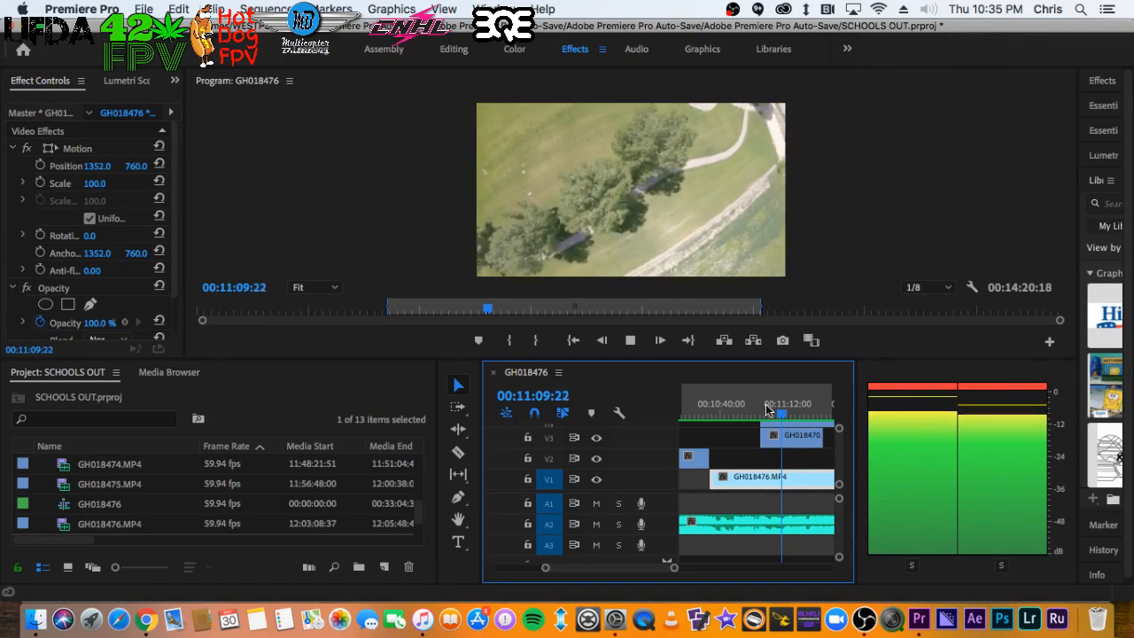
{"action": "scroll", "coordinate": [767, 430], "scroll_direction": "up", "scroll_amount": 1}
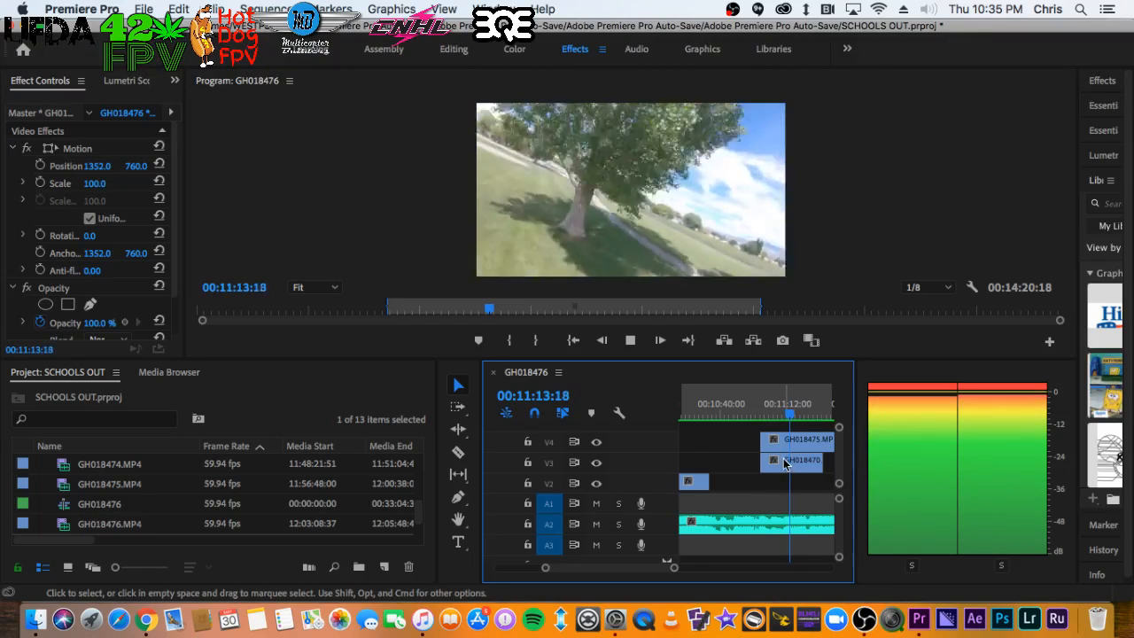
{"action": "scroll", "coordinate": [784, 463], "scroll_direction": "down", "scroll_amount": 4}
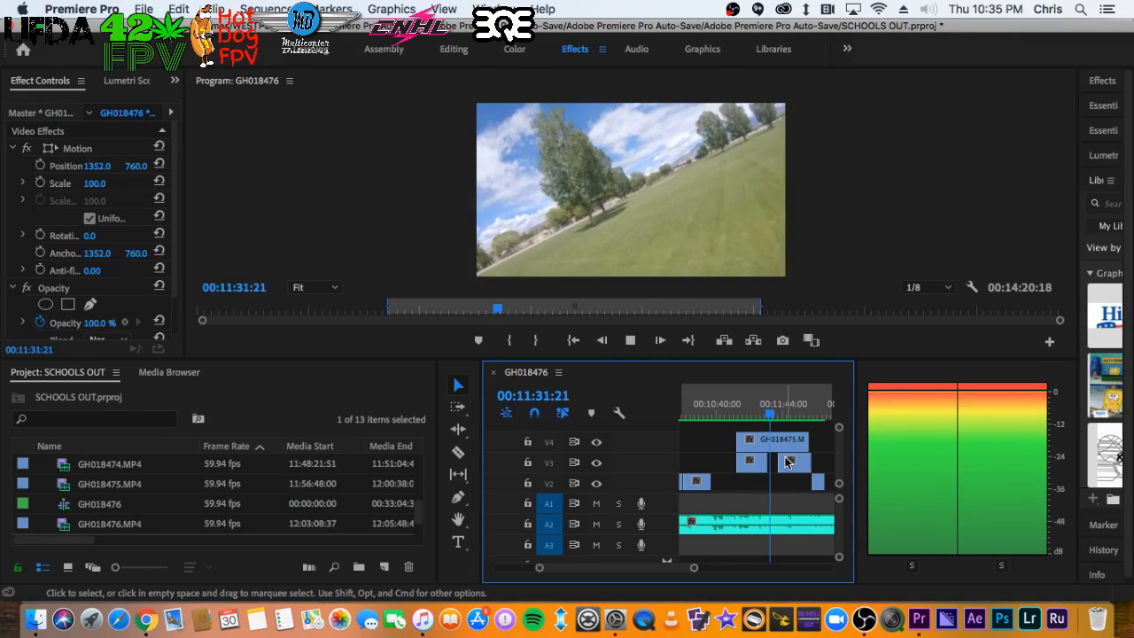
{"action": "key", "text": "space"}
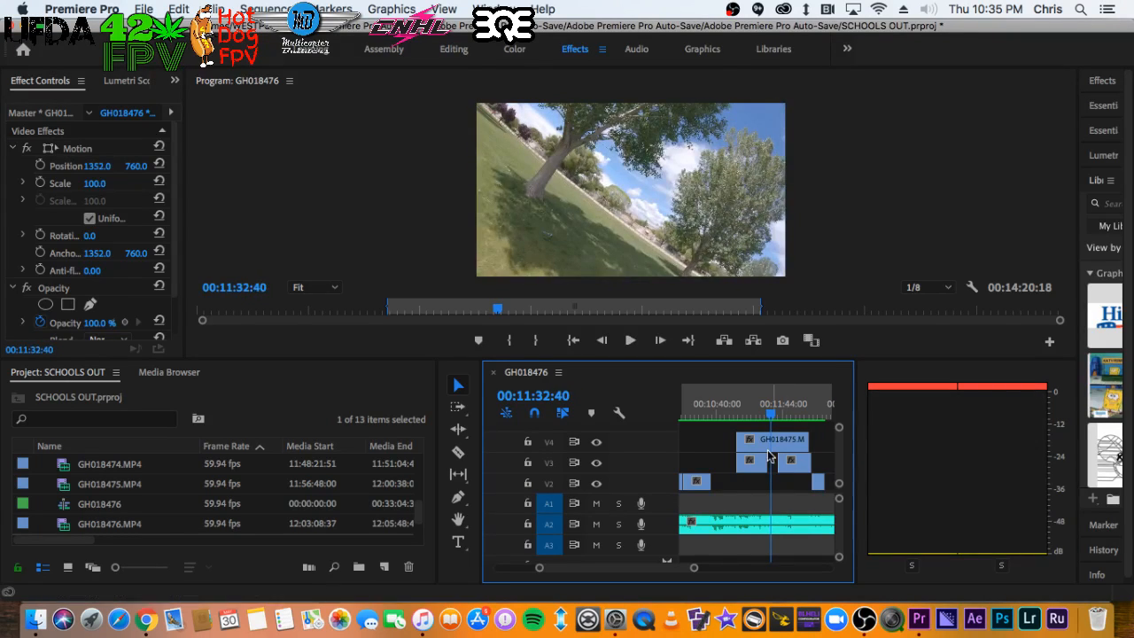
Trim the beginning of GH018475.MP4 on V4 and move it to start at 00:11:29:39, at the end of GH018470.MP4
{"action": "left_click_drag", "start_coordinate": [740, 438], "coordinate": [776, 446]}
{"action": "scroll", "coordinate": [775, 446], "scroll_direction": "up", "scroll_amount": 4}
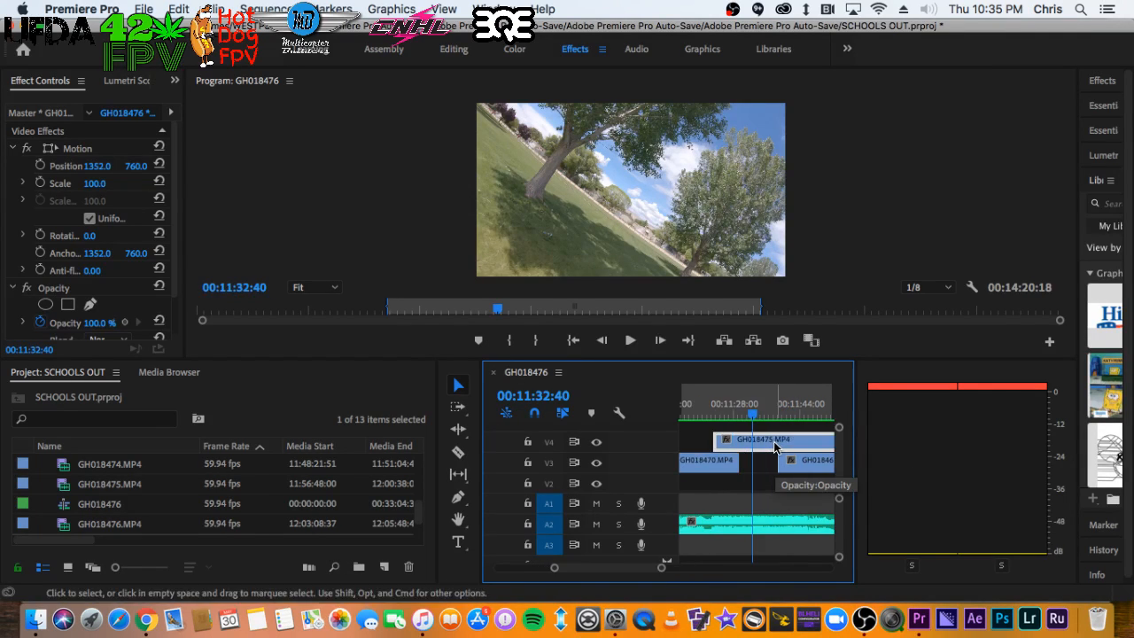
{"action": "left_click", "coordinate": [698, 406]}
{"action": "key", "text": "space"}
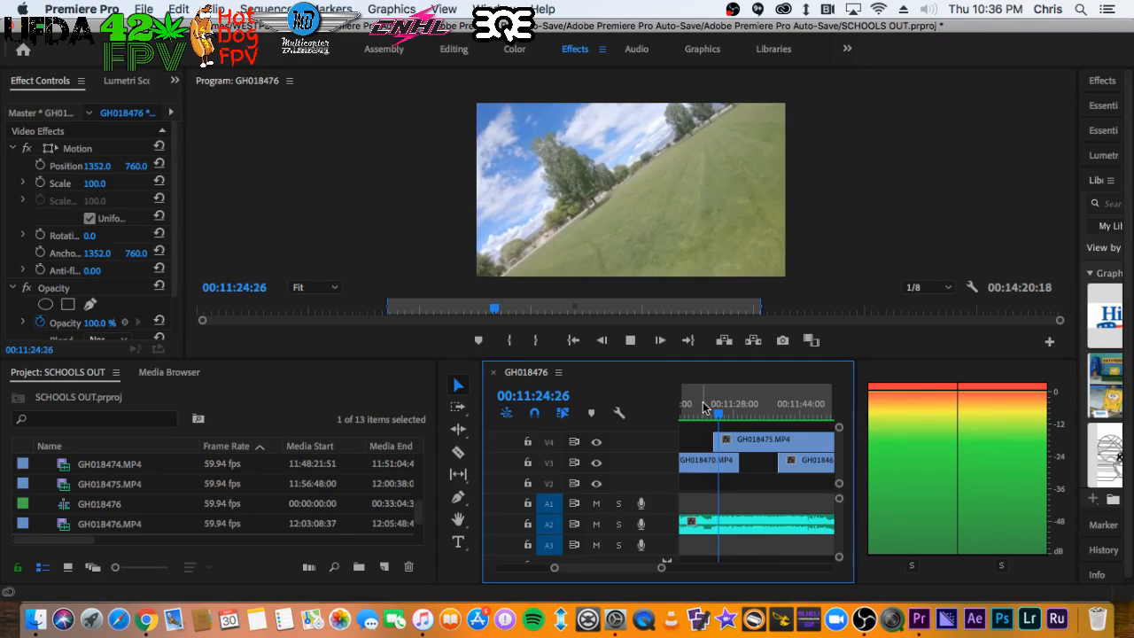
{"action": "mouse_move", "coordinate": [767, 448]}
{"action": "left_mouse_down"}
{"action": "mouse_move", "coordinate": [780, 452]}
{"action": "mouse_move", "coordinate": [769, 443]}
{"action": "left_mouse_up"}
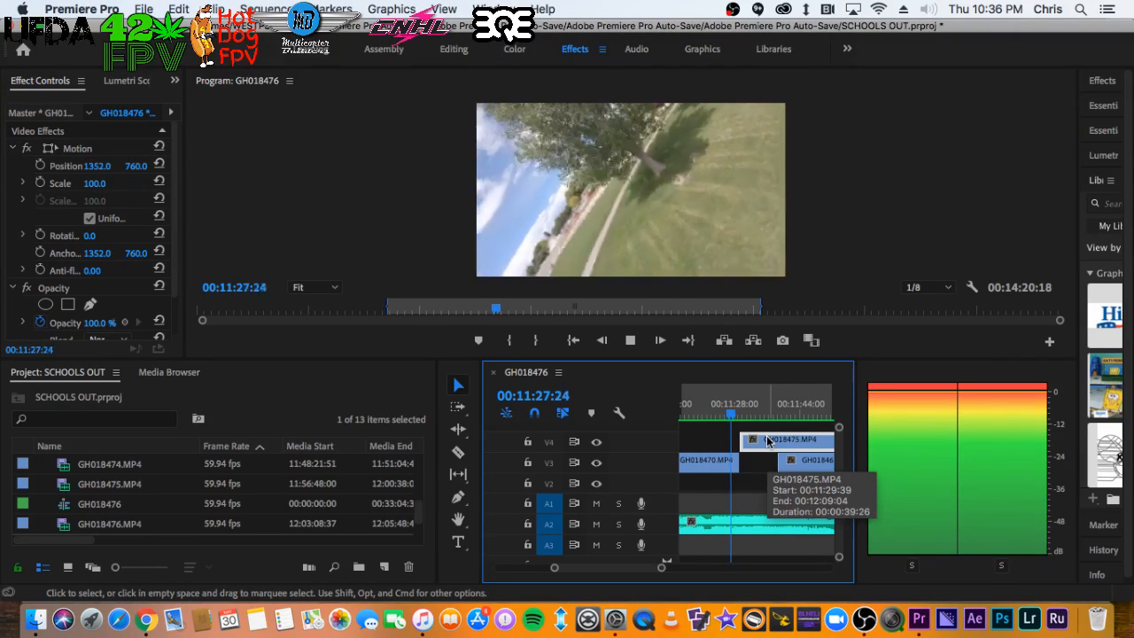
{"action": "key", "text": "space"}
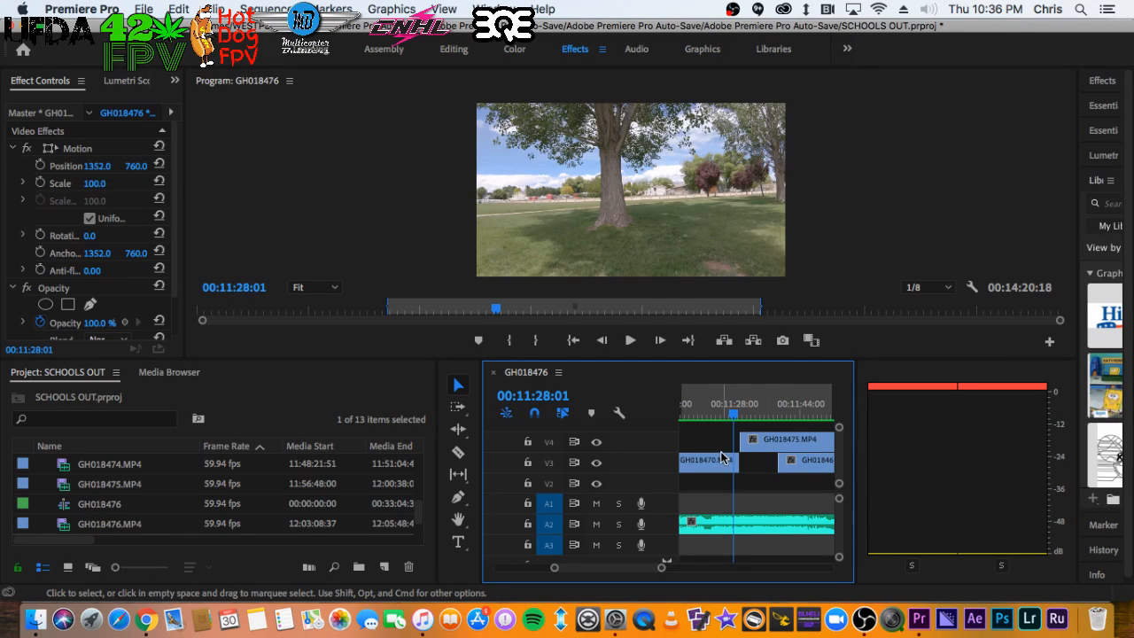
Play the repositioned GH018475.MP4 on V4 from 00:11:28:01 to 00:11:56:40
{"action": "scroll", "coordinate": [731, 455], "scroll_direction": "down", "scroll_amount": 2, "text": "alt"}
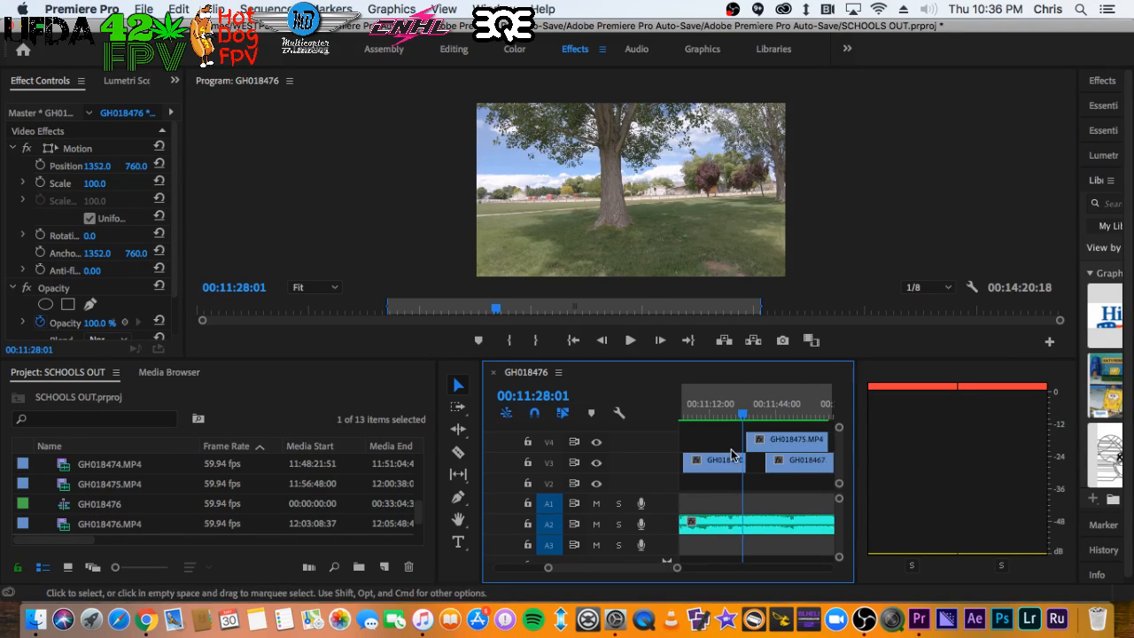
{"action": "left_click_drag", "start_coordinate": [753, 441], "coordinate": [759, 441]}
{"action": "scroll", "coordinate": [797, 441], "scroll_direction": "up", "scroll_amount": 2}
{"action": "key", "text": "space"}
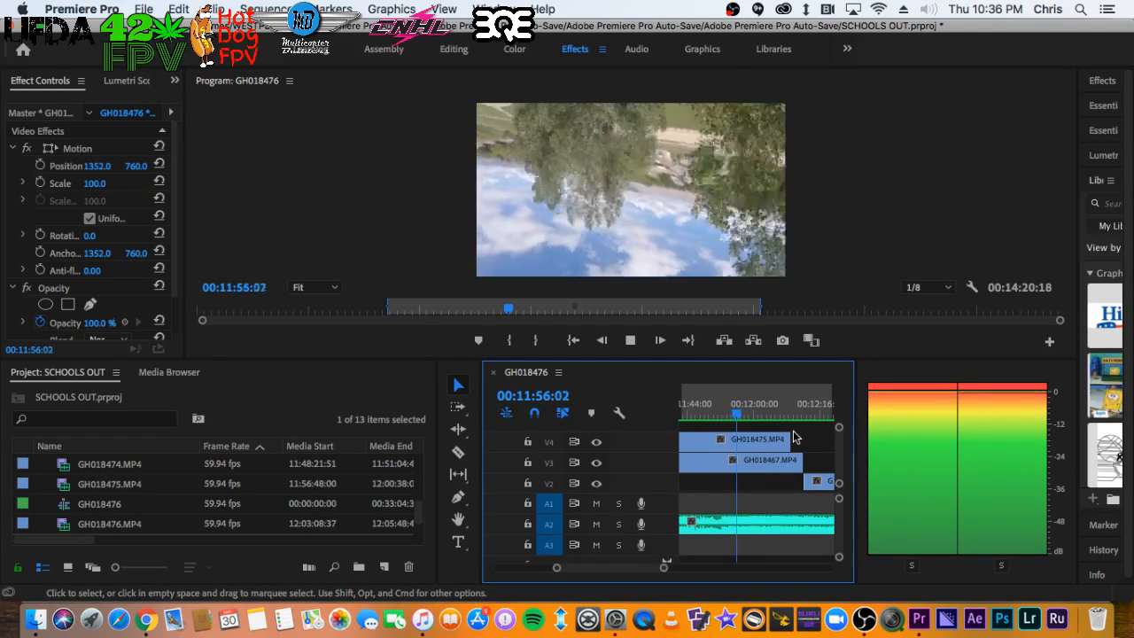
{"action": "key", "text": "space"}
{"action": "key", "text": "minus"}
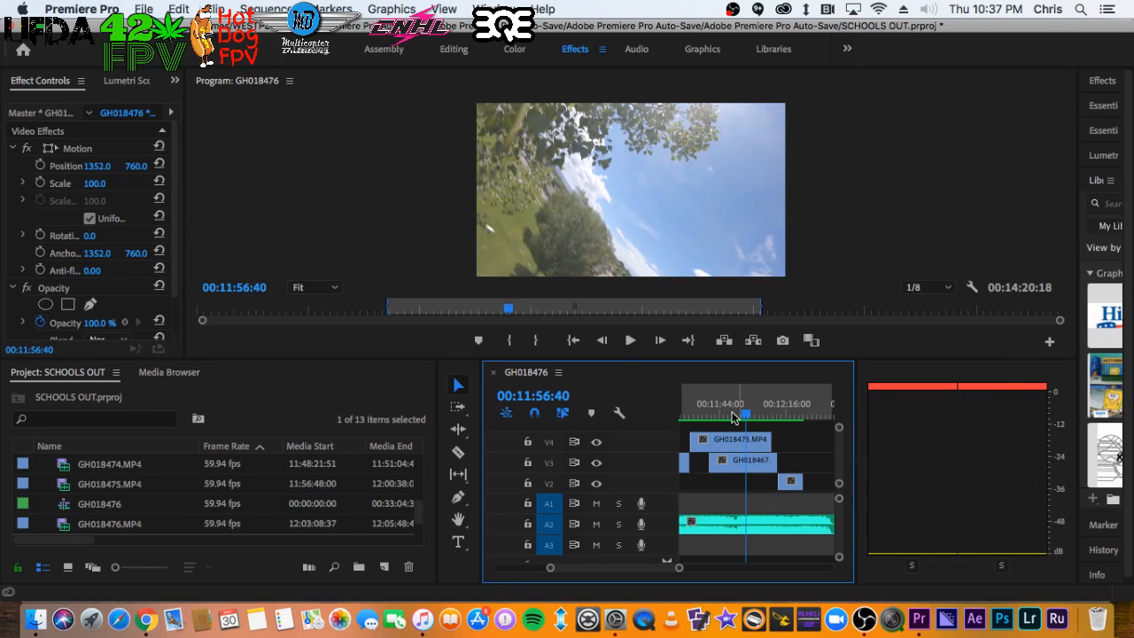
Replay around 00:11:44:00 to find the beat and trim the end of GH018475.MP4 on V4 to 00:11:47:52
{"action": "left_click", "coordinate": [719, 406]}
{"action": "key", "text": "space"}
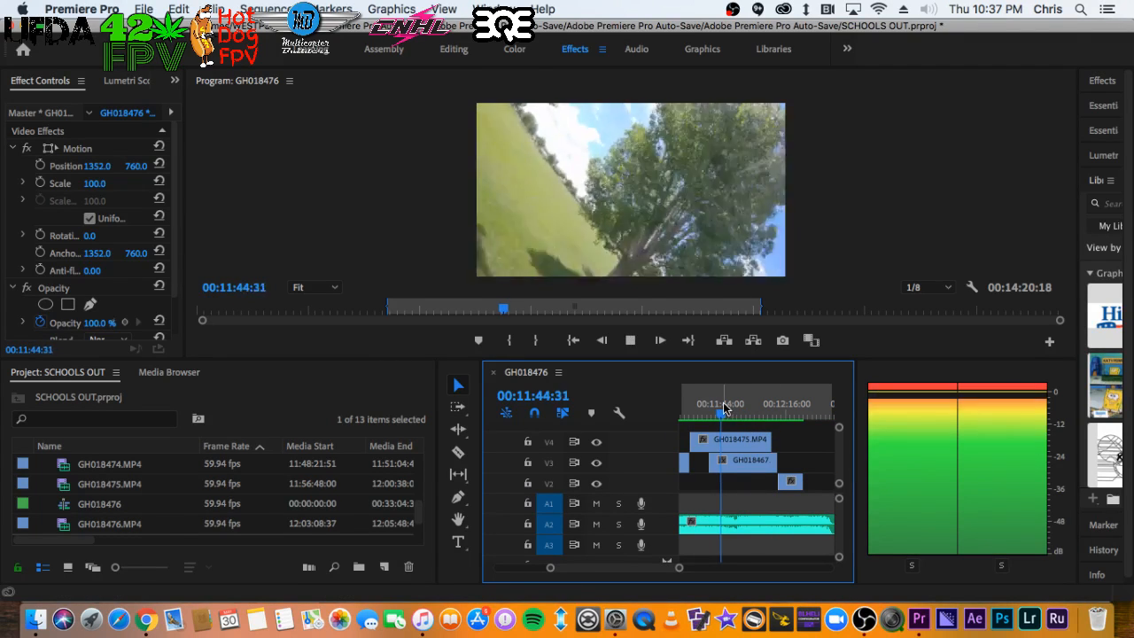
{"action": "key", "text": "space"}
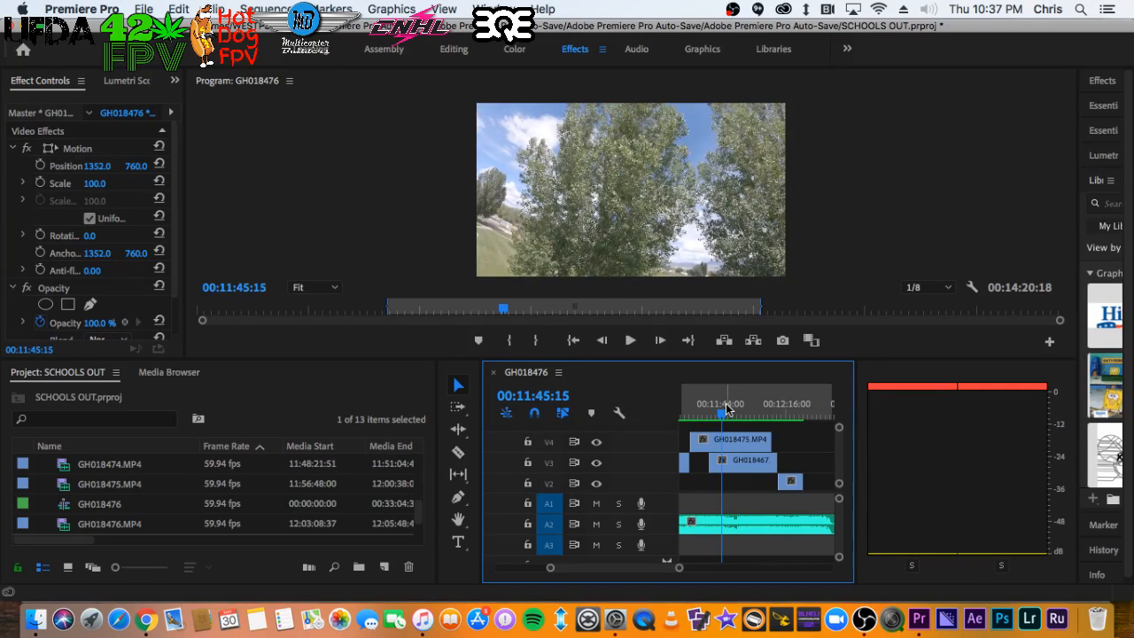
{"action": "left_click", "coordinate": [709, 403]}
{"action": "key", "text": "space"}
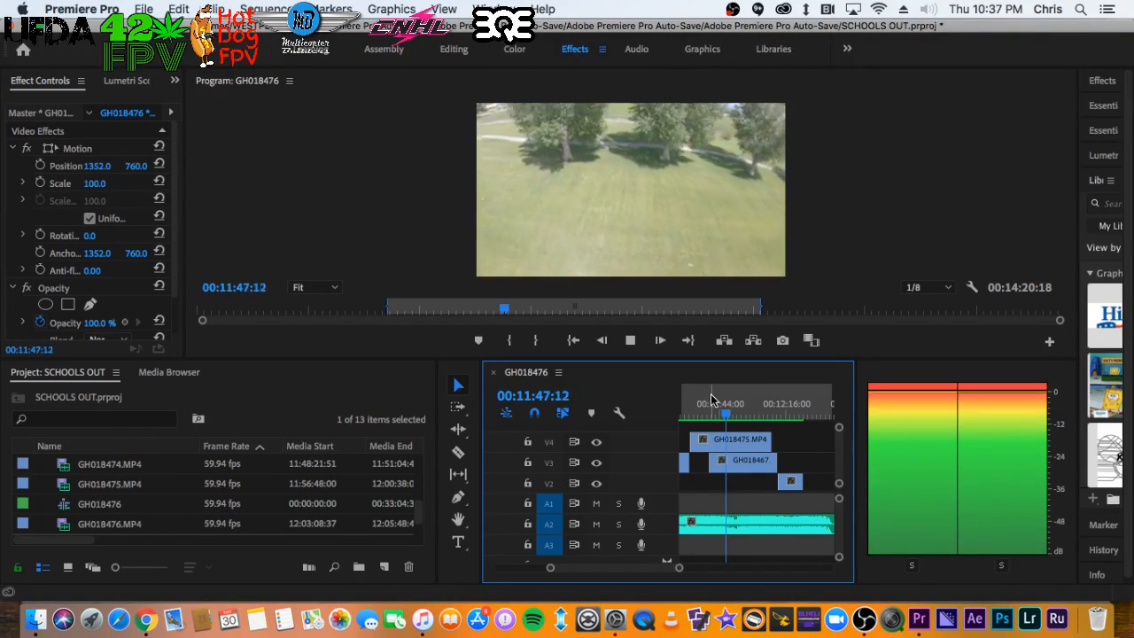
{"action": "key", "text": "space"}
{"action": "left_click_drag", "start_coordinate": [765, 440], "coordinate": [727, 439]}
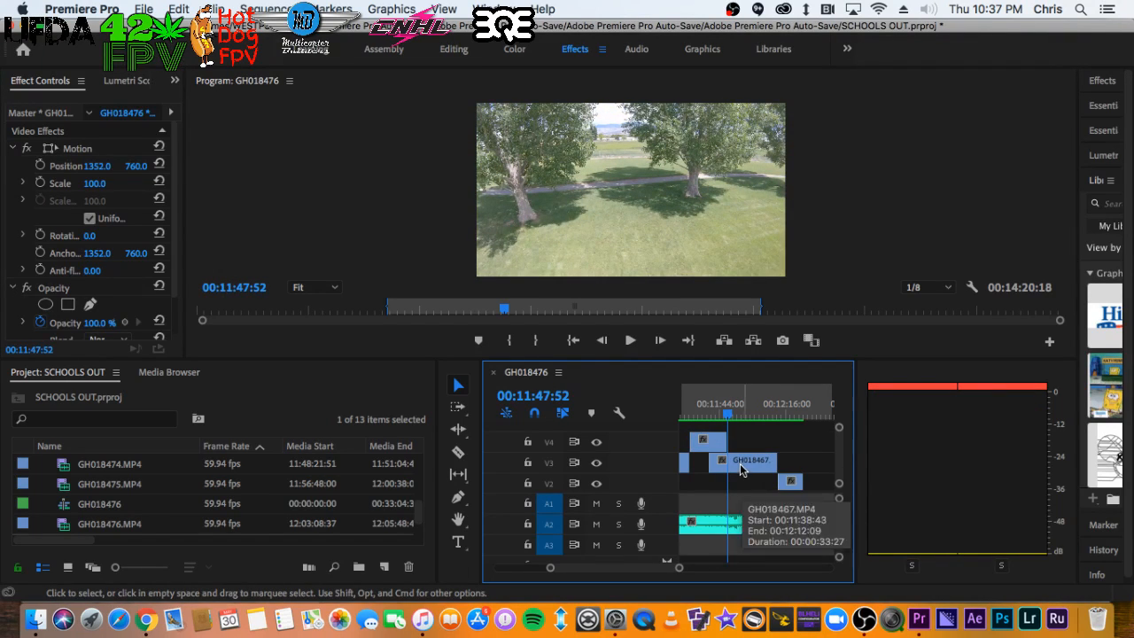
Return the playhead to the start of the music edit at 00:08:46:36
{"action": "key", "text": "minus"}
{"action": "key", "text": "minus"}
{"action": "key", "text": "minus"}
{"action": "left_click_drag", "start_coordinate": [743, 468], "coordinate": [709, 416]}
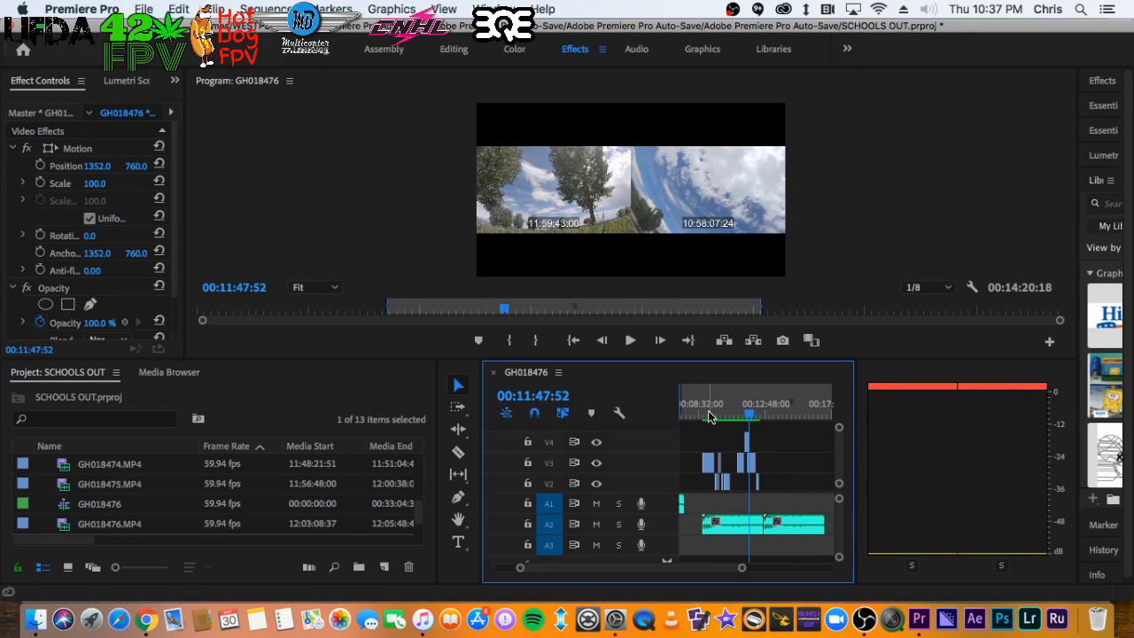
{"action": "left_click", "coordinate": [706, 415]}
{"action": "key", "text": "minus"}
{"action": "key", "text": "minus"}
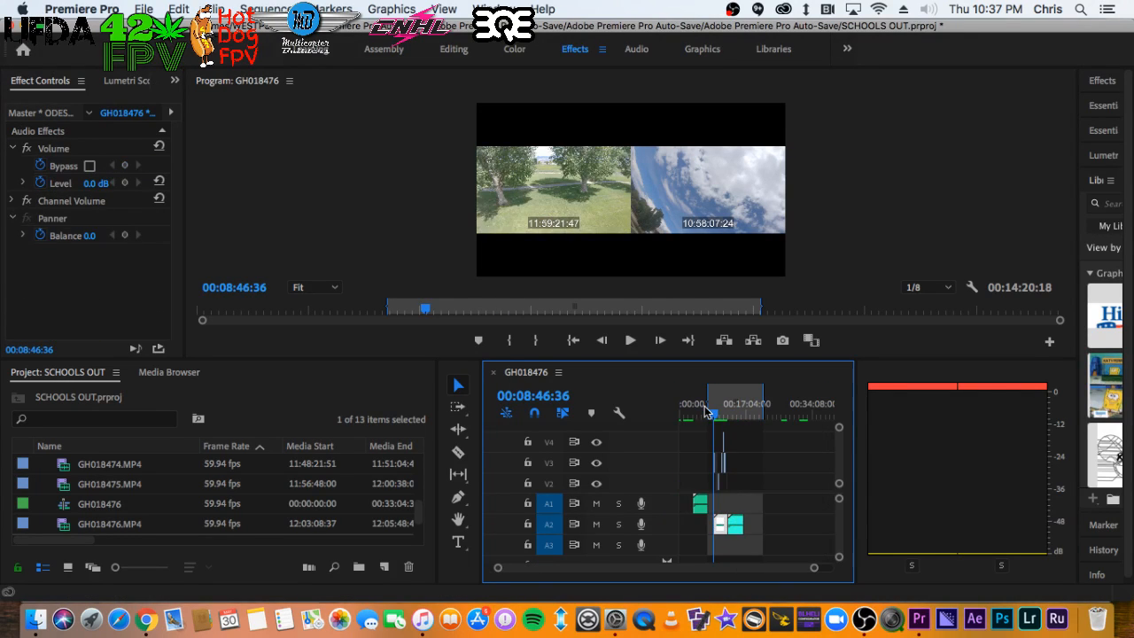
{"action": "key", "text": "equal"}
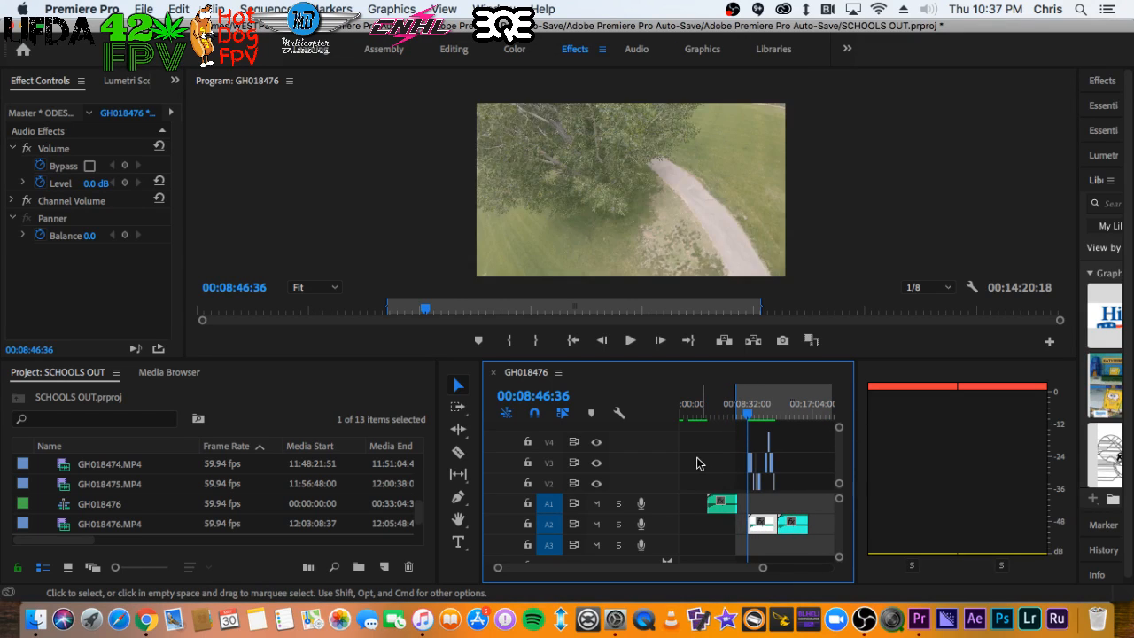
{"action": "scroll", "coordinate": [696, 463], "scroll_direction": "down", "scroll_amount": 2}
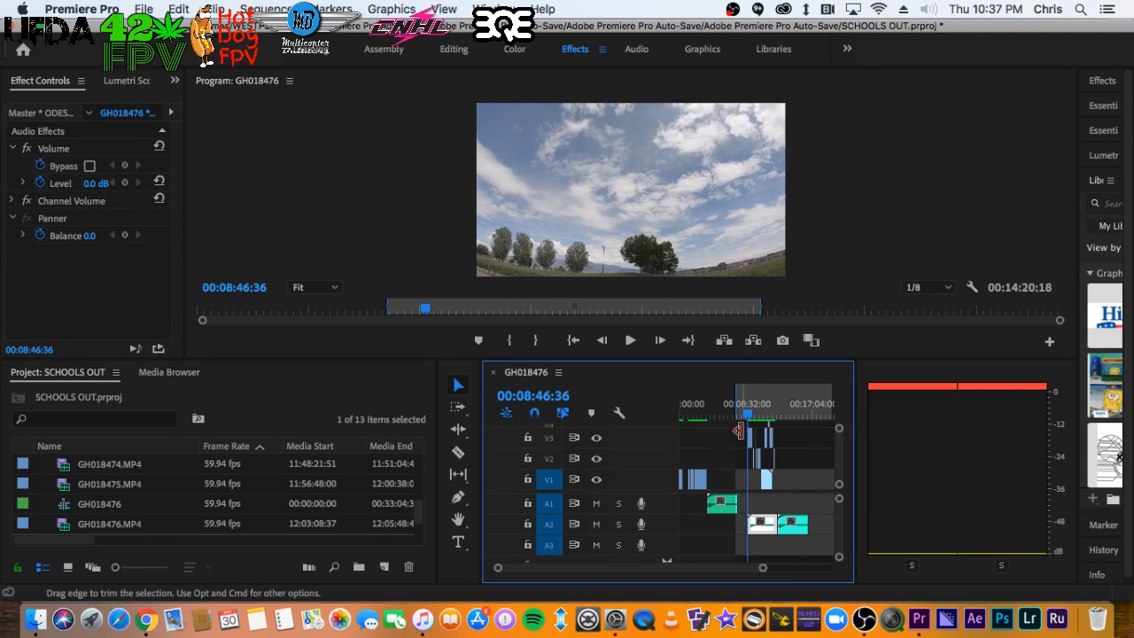
{"action": "key", "text": "equal"}
{"action": "key", "text": "equal"}
{"action": "key", "text": "equal"}
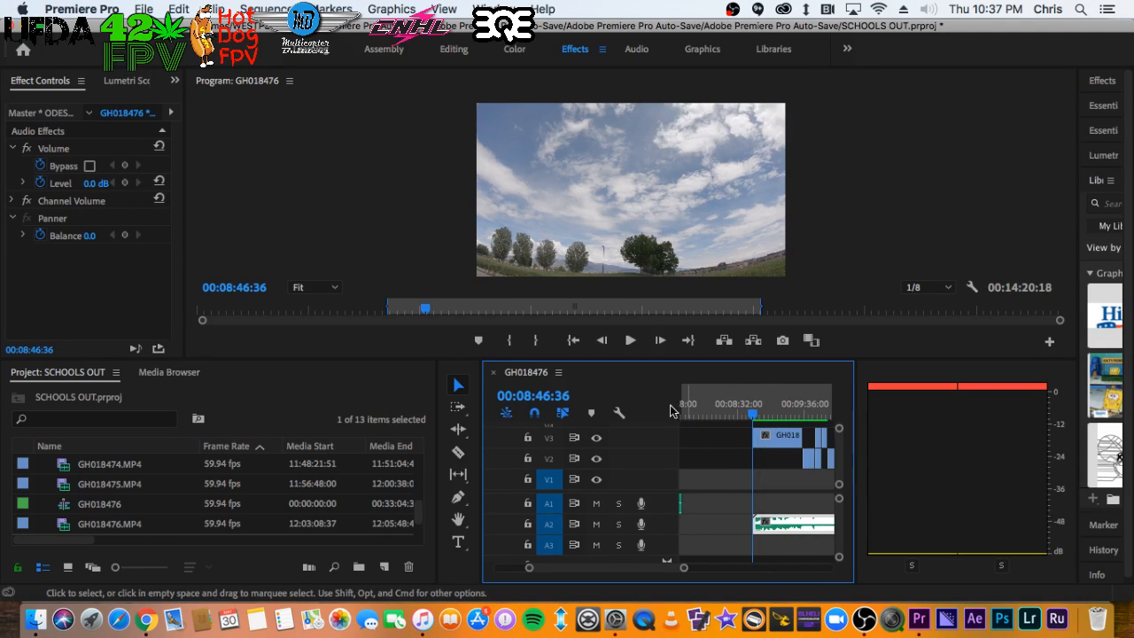
Enlarge the video preview, watch the whole edit from 00:08:46:36 to 00:12:25:40, and restore the timeline area
{"action": "left_click_drag", "start_coordinate": [651, 384], "coordinate": [461, 563]}
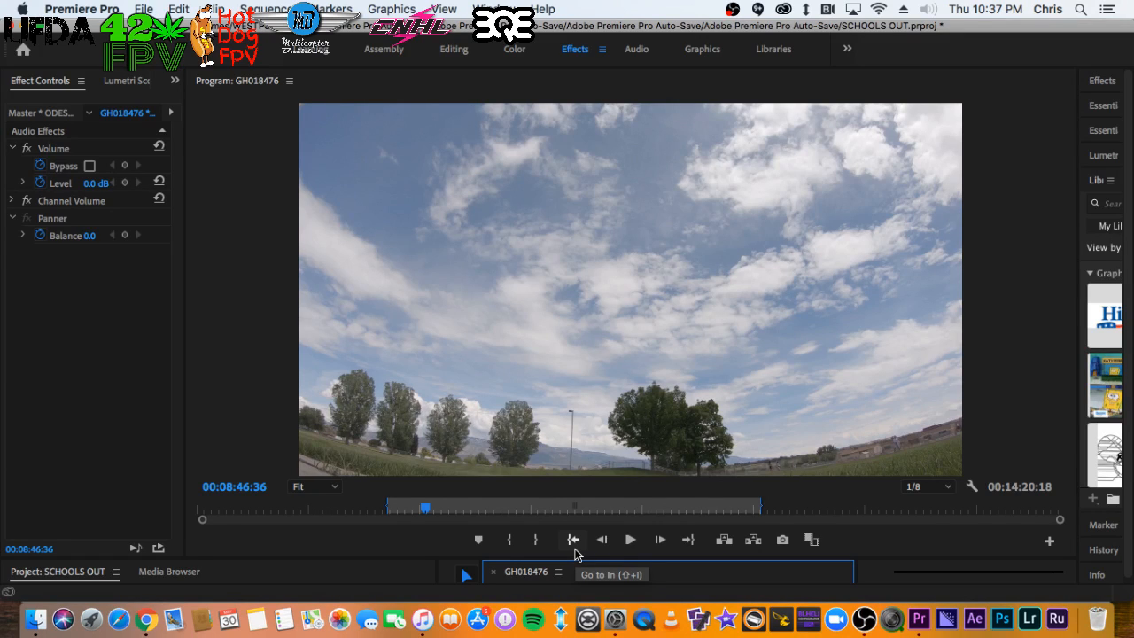
{"action": "key", "text": "space"}
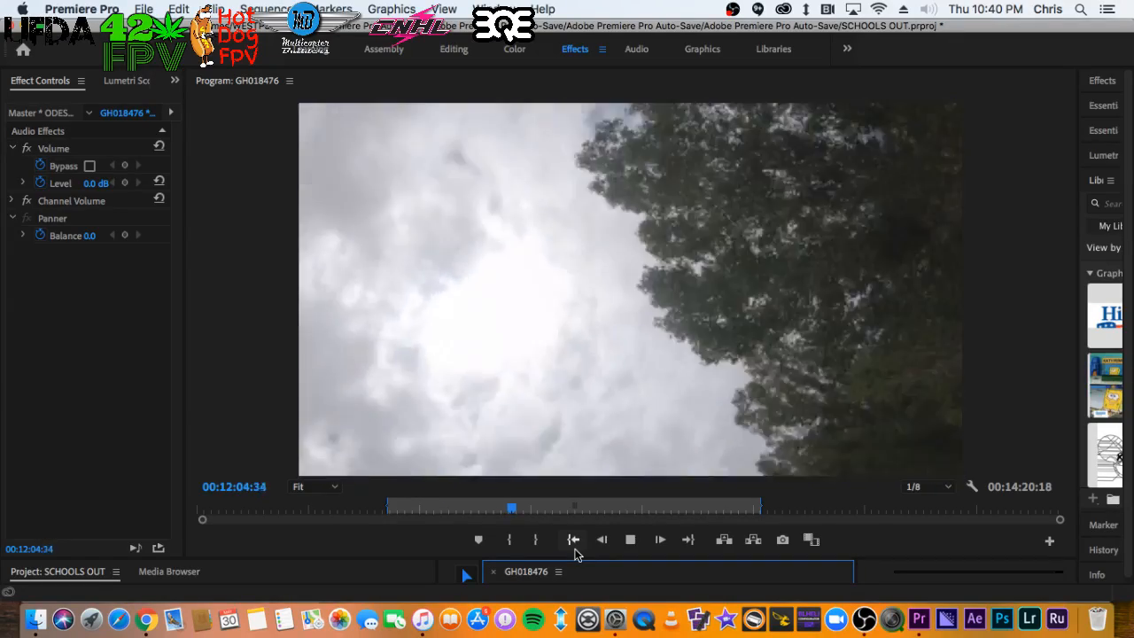
{"action": "key", "text": "space"}
{"action": "key", "text": "space"}
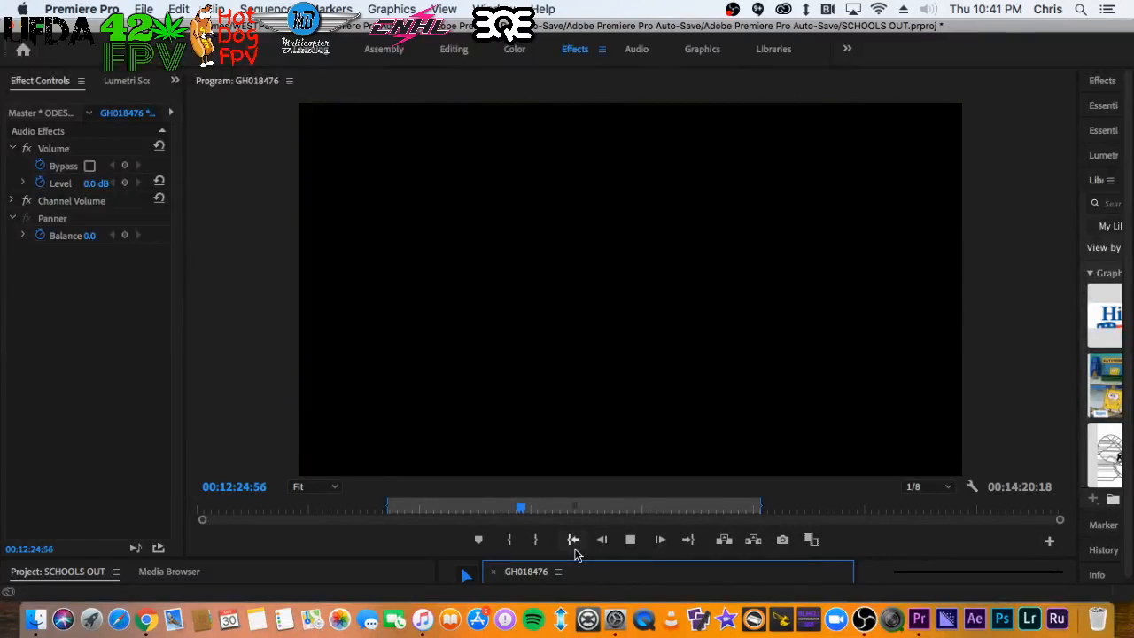
{"action": "key", "text": "space"}
{"action": "left_click_drag", "start_coordinate": [586, 560], "coordinate": [611, 391]}
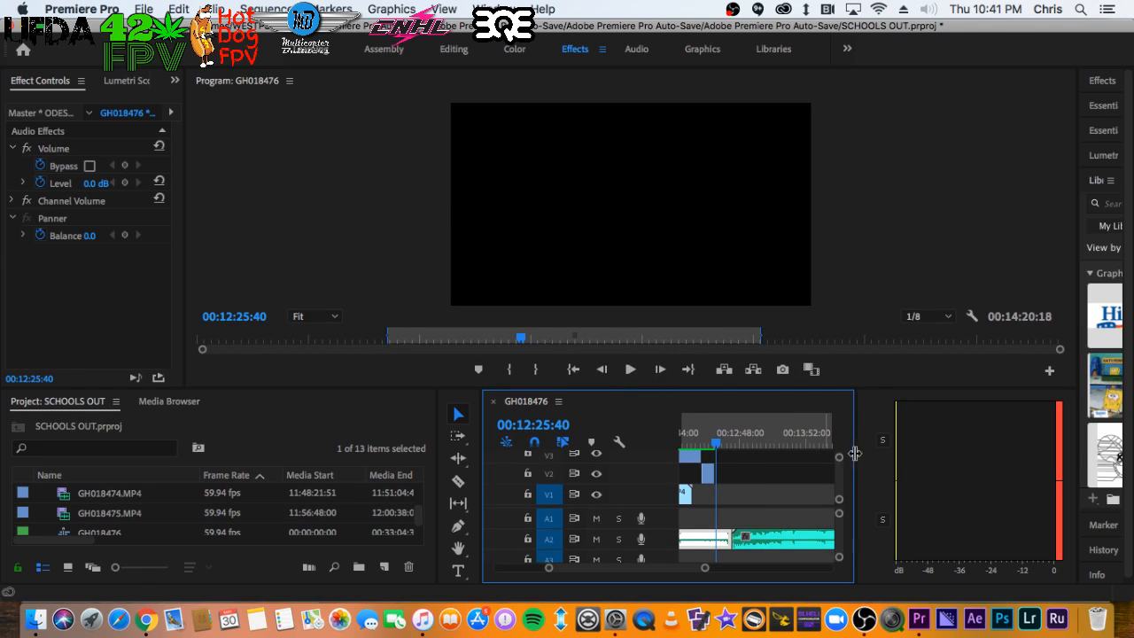
Delete the second music clip on A2, the one following the song used for the edit
{"action": "key", "text": "minus"}
{"action": "key", "text": "minus"}
{"action": "key", "text": "minus"}
{"action": "left_click", "coordinate": [771, 537]}
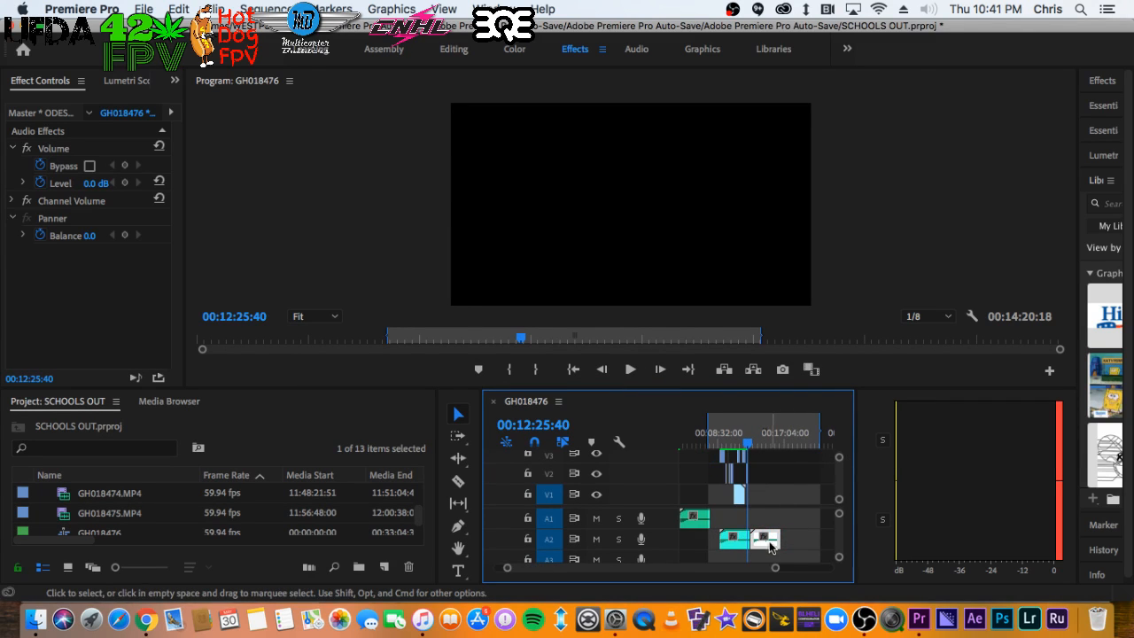
{"action": "key", "text": "Delete"}
{"action": "key", "text": "equal"}
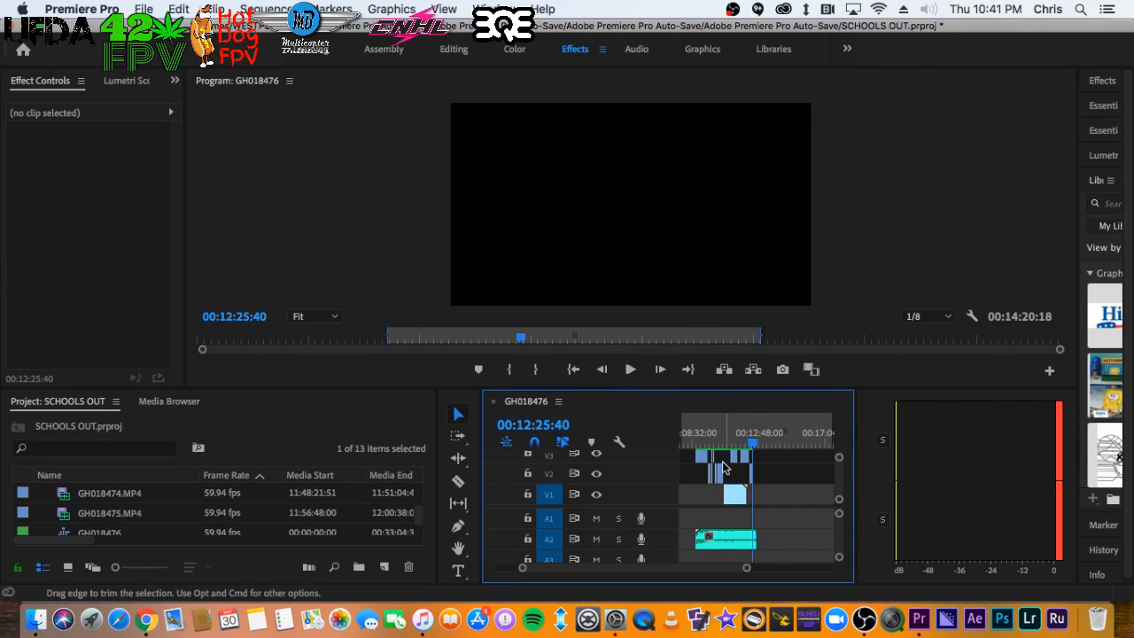
Move the opening clip and the short V3 clip just before 00:09:52:00 down to V2
{"action": "key", "text": "super+z"}
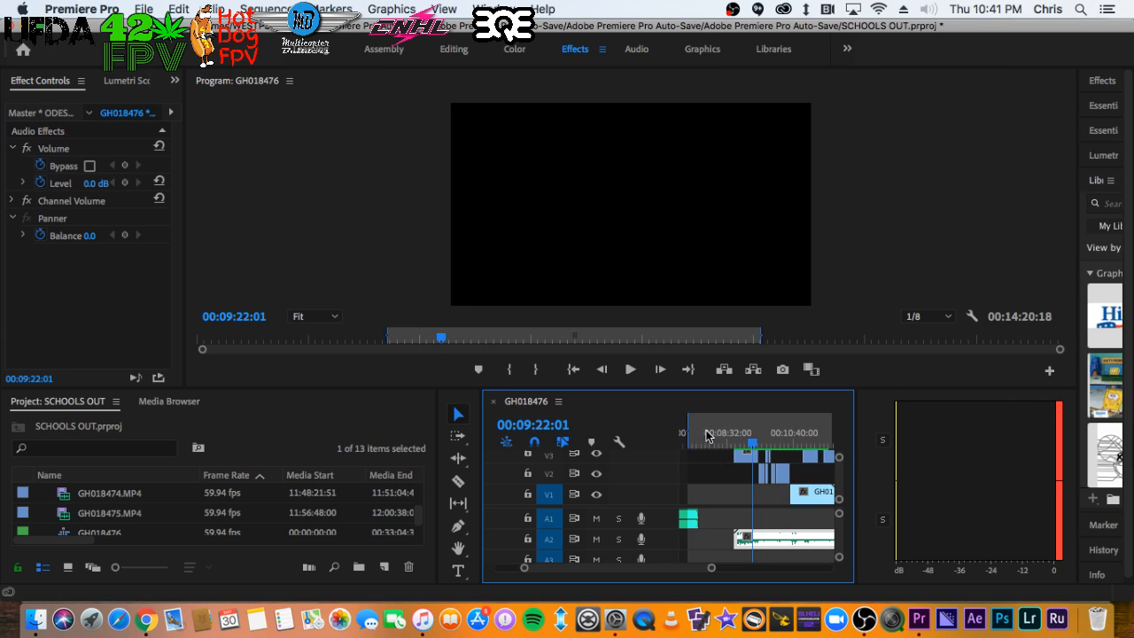
{"action": "key", "text": "equal"}
{"action": "left_click_drag", "start_coordinate": [738, 471], "coordinate": [742, 475]}
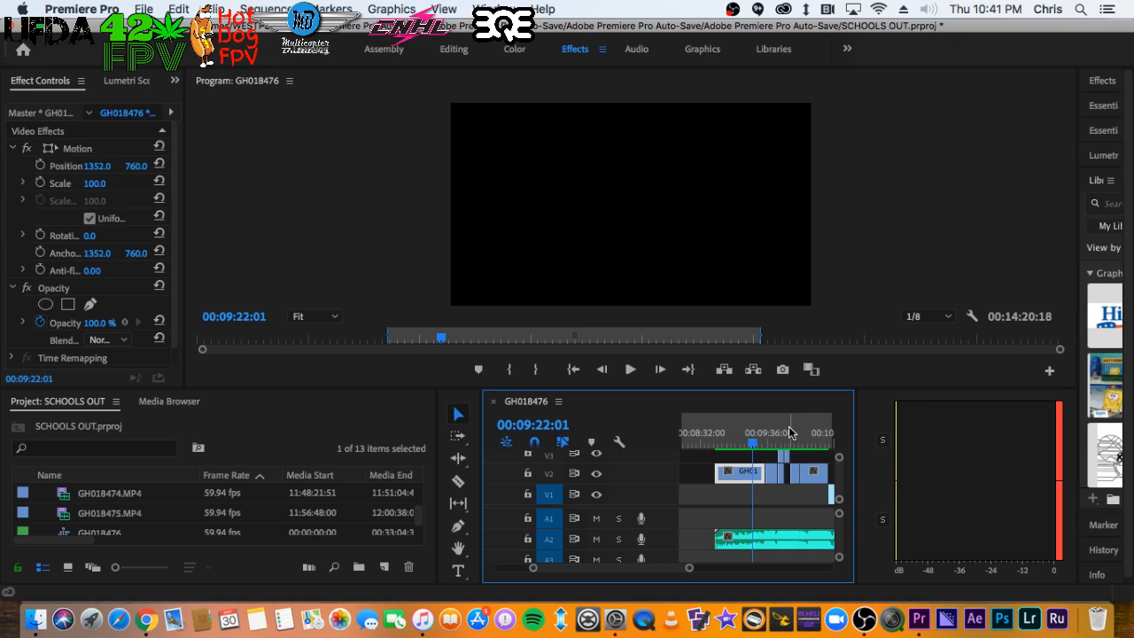
{"action": "left_click", "coordinate": [790, 432]}
{"action": "key", "text": "equal"}
{"action": "key", "text": "equal"}
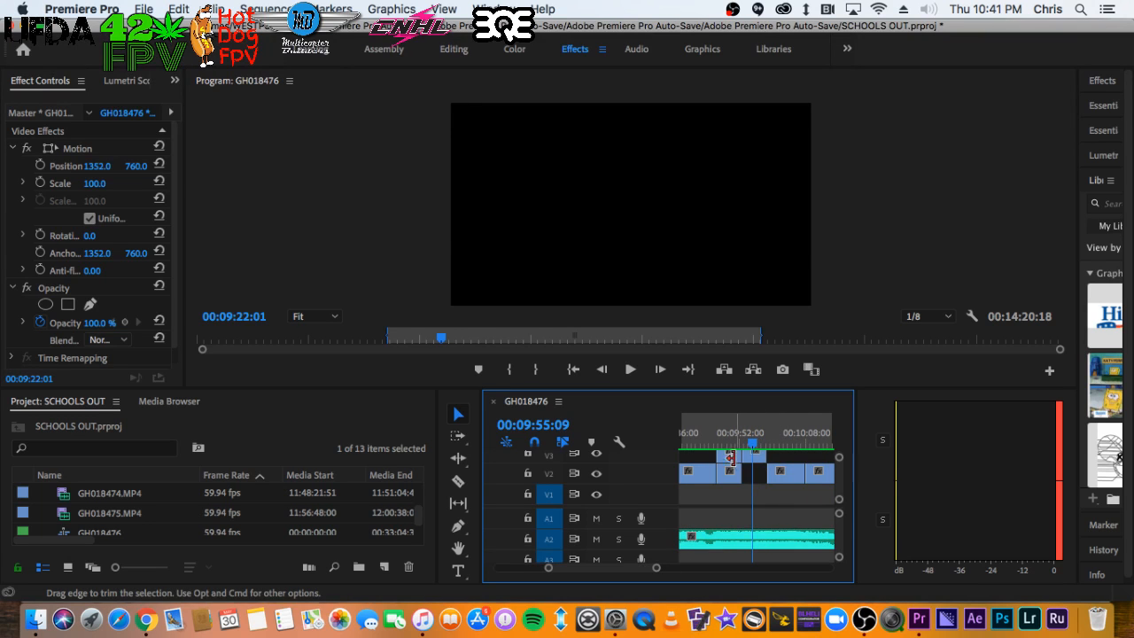
{"action": "left_click_drag", "start_coordinate": [729, 457], "coordinate": [751, 475]}
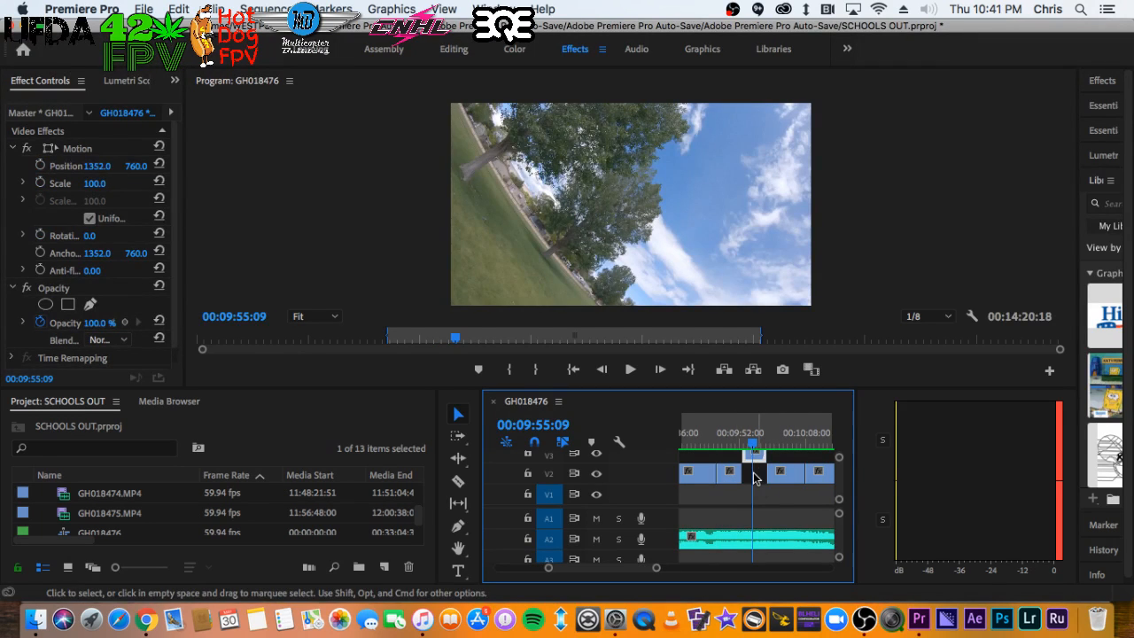
Move the remaining clips of the edit from the upper video tracks down to V1, collecting them all on one track
{"action": "key", "text": "minus"}
{"action": "key", "text": "minus"}
{"action": "key", "text": "minus"}
{"action": "left_click", "coordinate": [796, 498]}
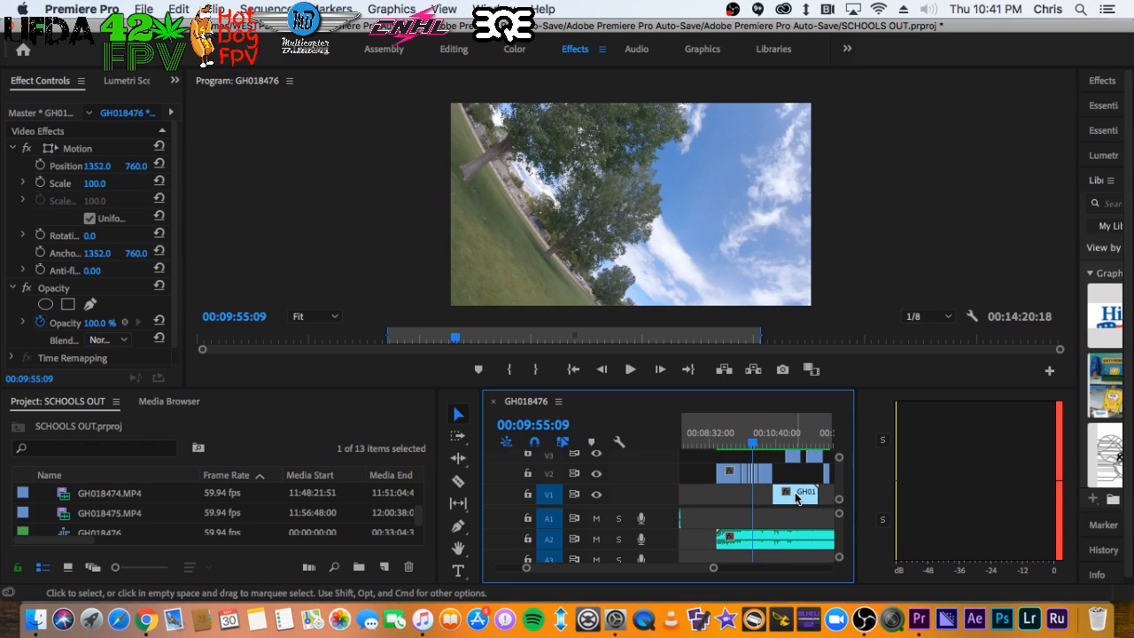
{"action": "mouse_move", "coordinate": [795, 497]}
{"action": "left_mouse_down"}
{"action": "mouse_move", "coordinate": [791, 452]}
{"action": "mouse_move", "coordinate": [804, 498]}
{"action": "mouse_move", "coordinate": [796, 493]}
{"action": "left_mouse_up"}
{"action": "left_click_drag", "start_coordinate": [815, 455], "coordinate": [804, 493]}
{"action": "left_click_drag", "start_coordinate": [708, 456], "coordinate": [768, 494]}
{"action": "key", "text": "minus"}
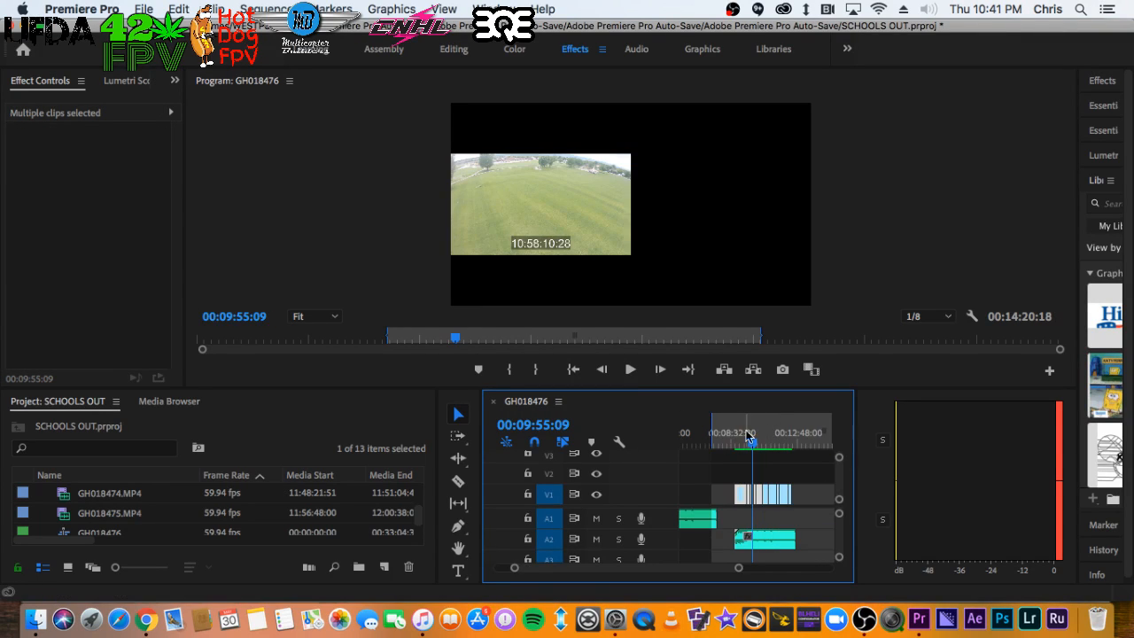
{"action": "key", "text": "minus"}
{"action": "key", "text": "equal"}
{"action": "key", "text": "minus"}
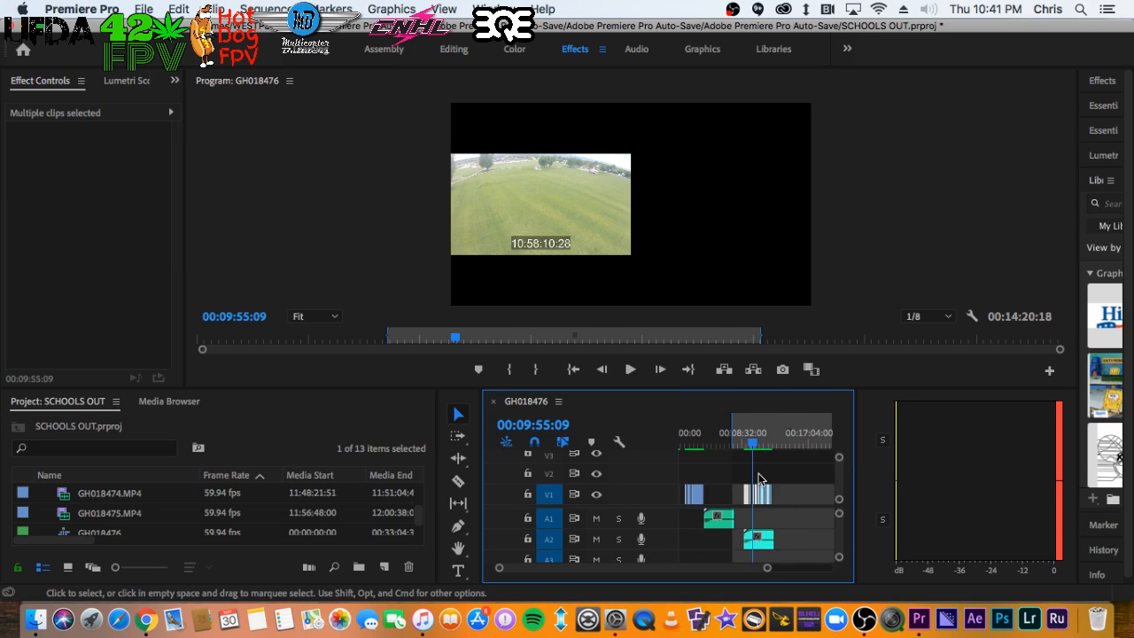
Play the leftover footage at the very start of the sequence and move it along V1 to just after the edit
{"action": "left_click_drag", "start_coordinate": [726, 443], "coordinate": [664, 434]}
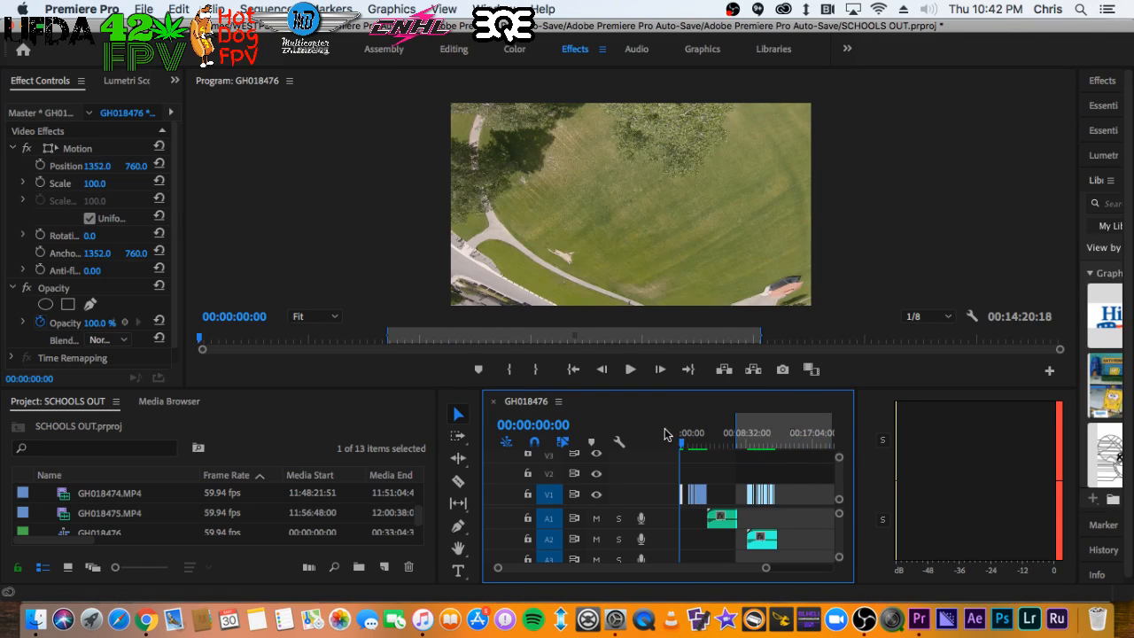
{"action": "key", "text": "equal"}
{"action": "key", "text": "equal"}
{"action": "key", "text": "space"}
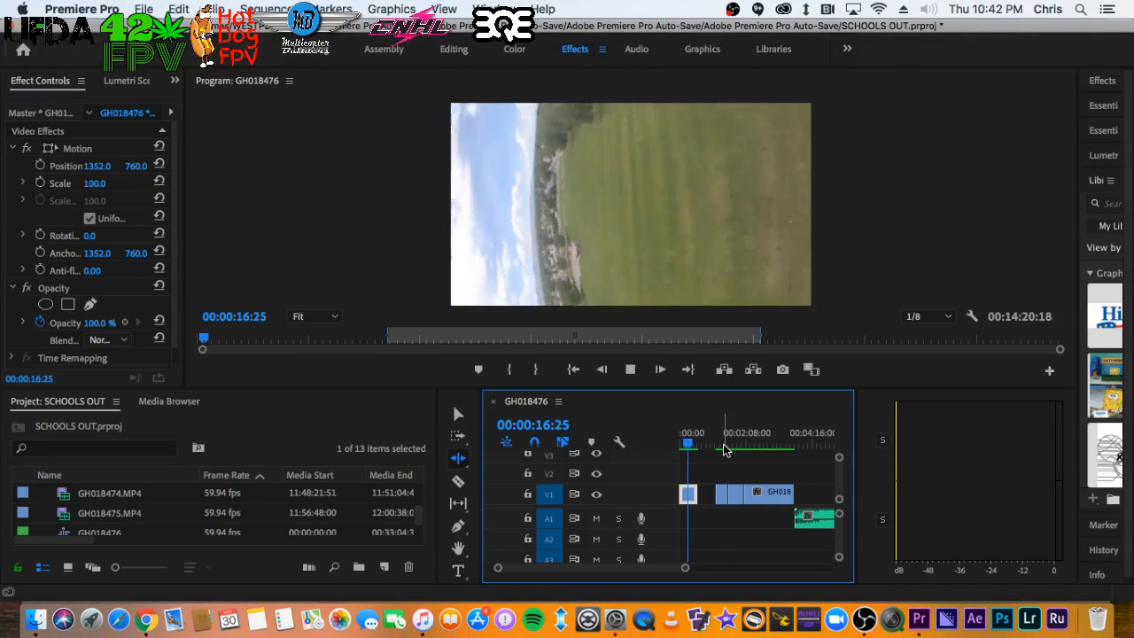
{"action": "key", "text": "space"}
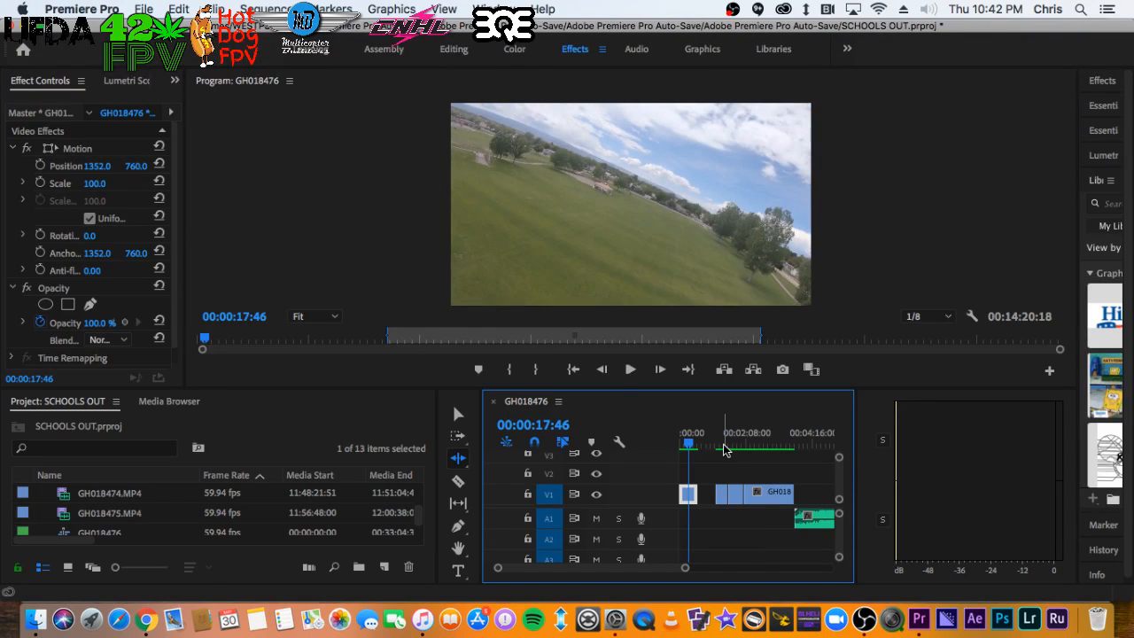
{"action": "key", "text": "minus"}
{"action": "key", "text": "v"}
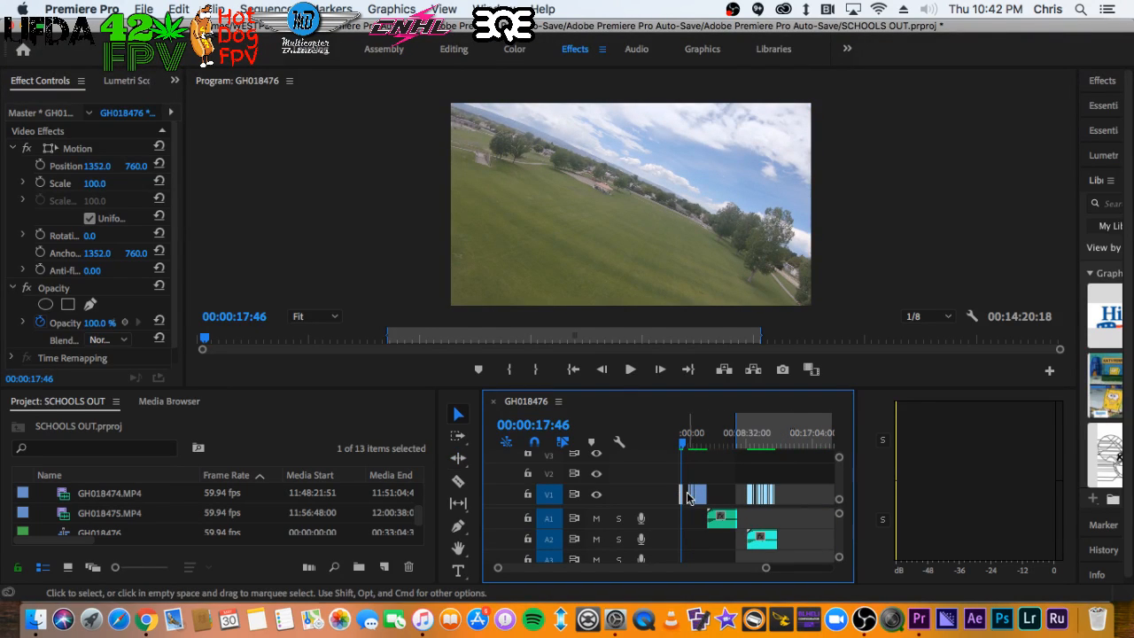
{"action": "left_click_drag", "start_coordinate": [688, 497], "coordinate": [793, 501]}
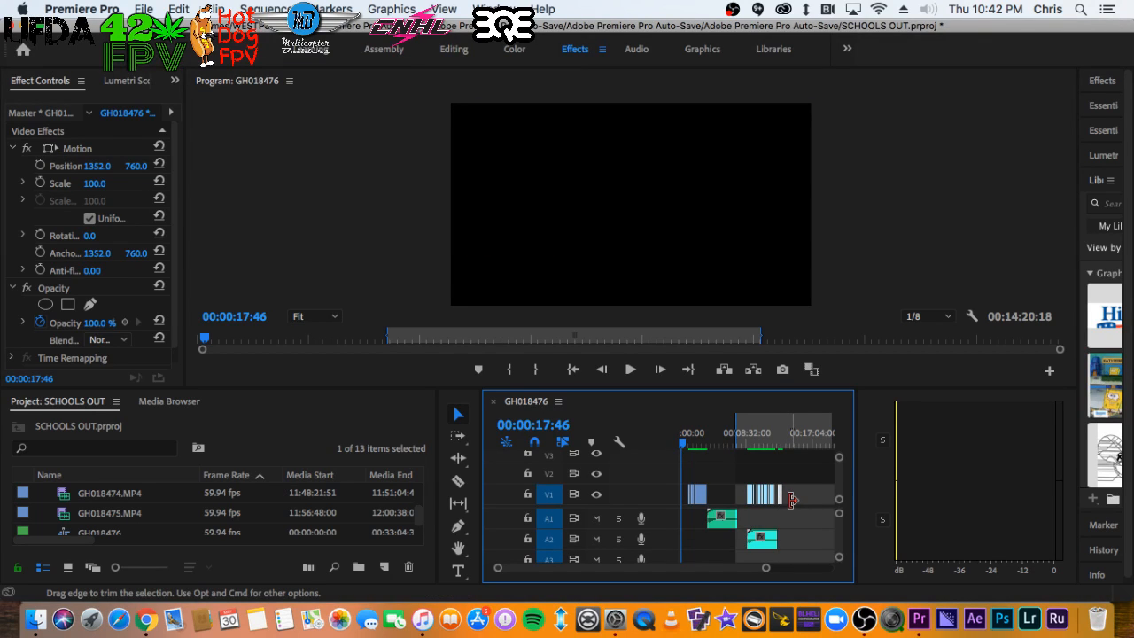
Play the remaining leftover clips from about 00:01:35:49 and split GH018469.MP4 on V1 at 00:03:00:37
{"action": "left_click", "coordinate": [693, 434]}
{"action": "key", "text": "equal"}
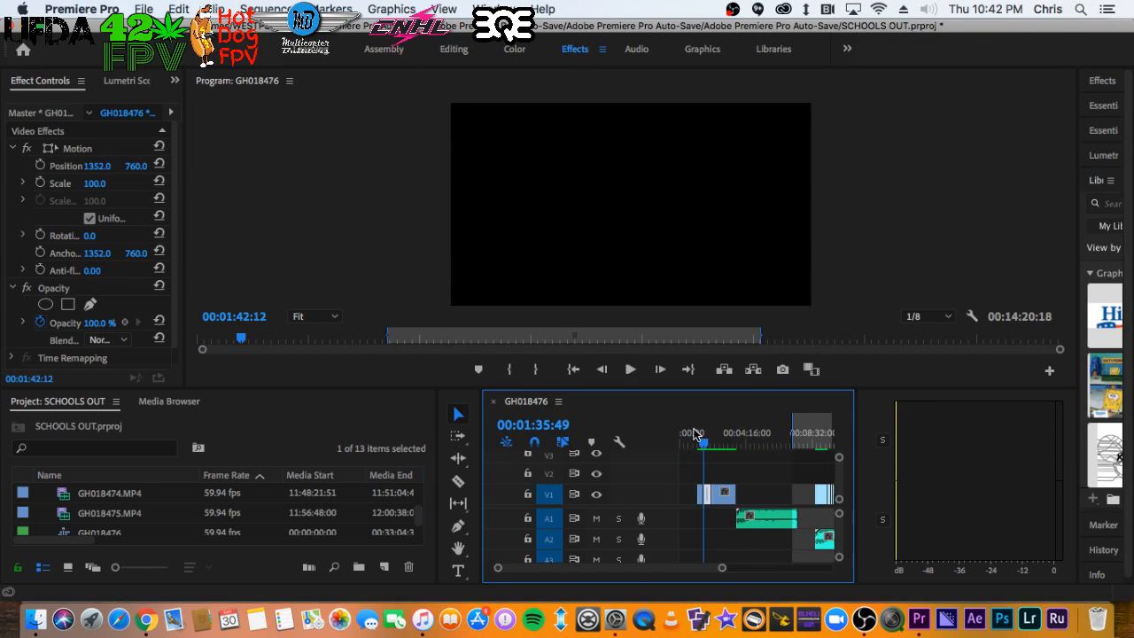
{"action": "key", "text": "equal"}
{"action": "key", "text": "space"}
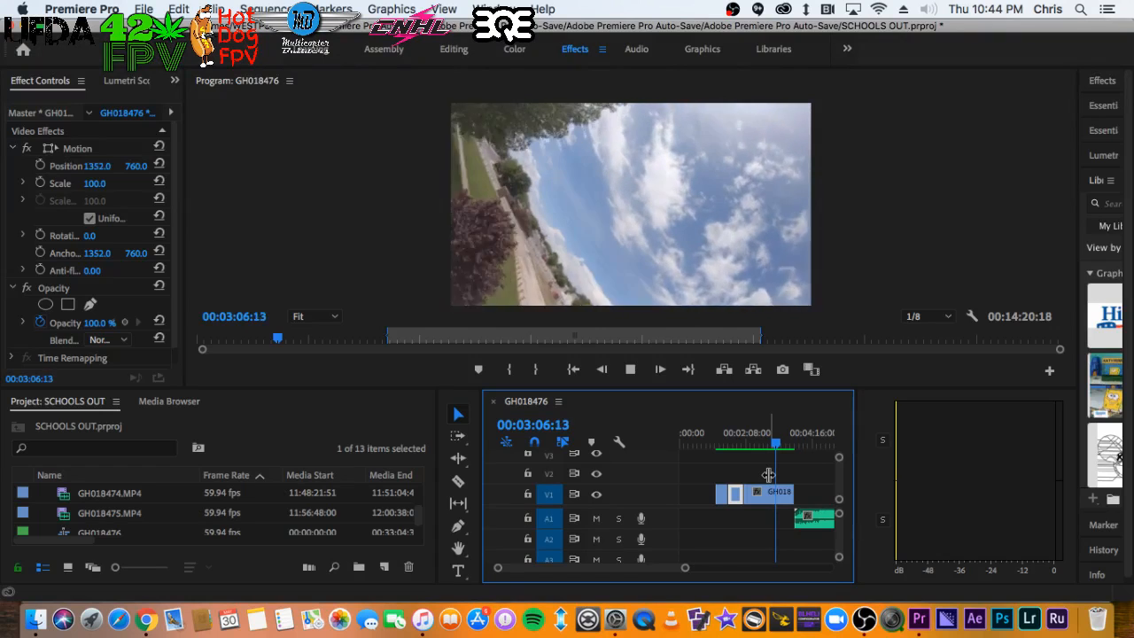
{"action": "key", "text": "space"}
{"action": "key", "text": "="}
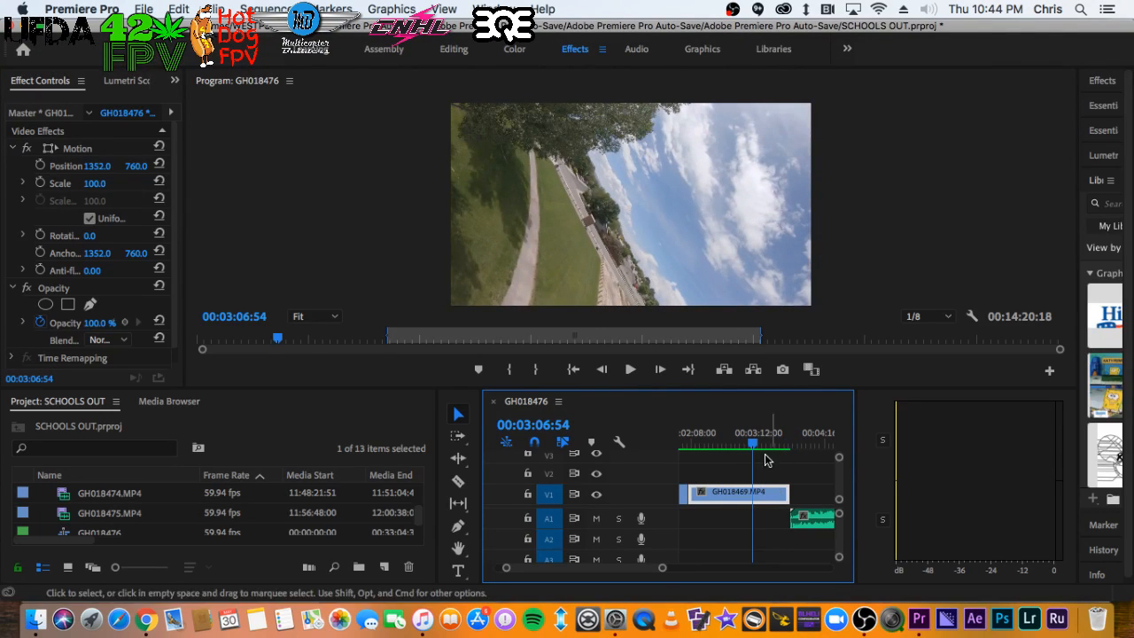
{"action": "left_click", "coordinate": [730, 441]}
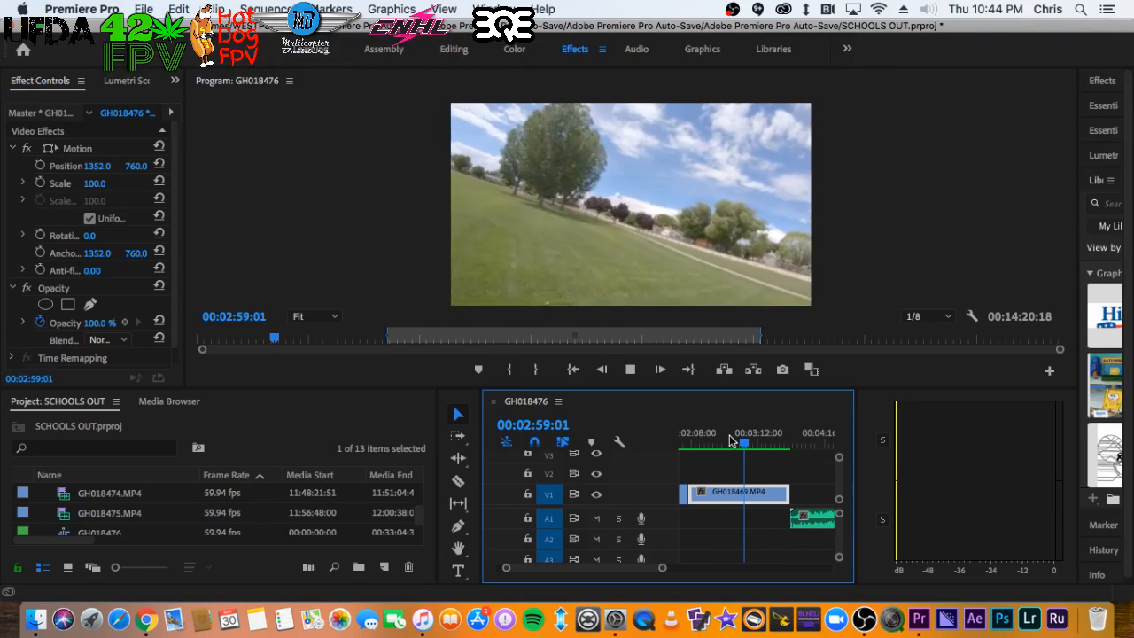
{"action": "key", "text": "space"}
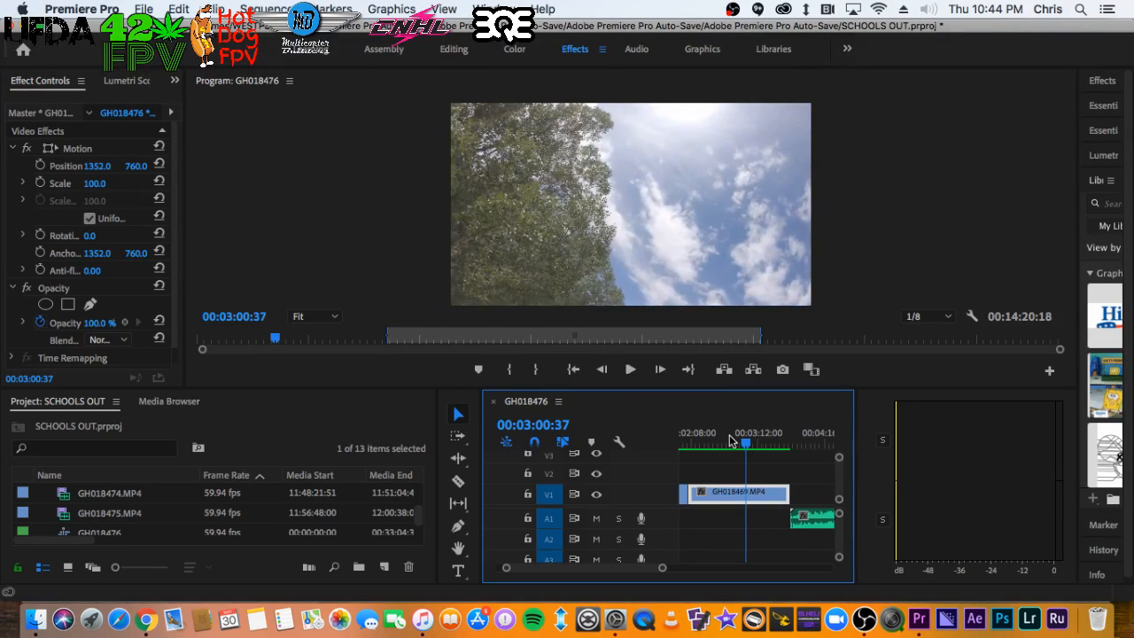
{"action": "key", "text": "super+k"}
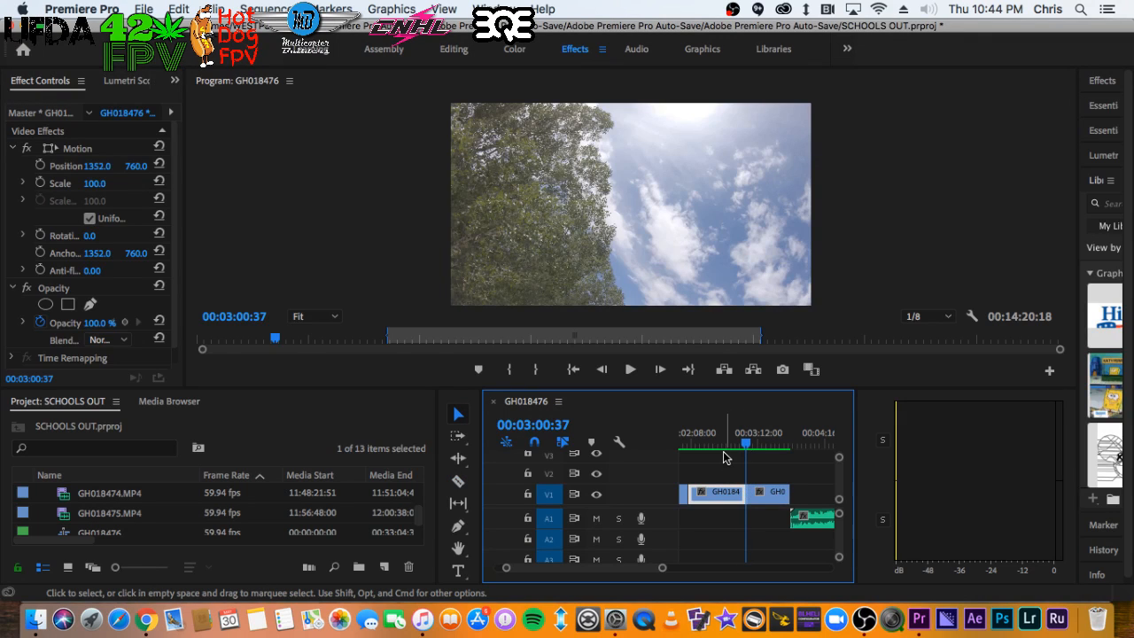
Delete the leftover V1 clips before the 00:03:00:37 cut and the unused music clip on A1
{"action": "key", "text": "minus"}
{"action": "left_click", "coordinate": [708, 493]}
{"action": "key", "text": "Delete"}
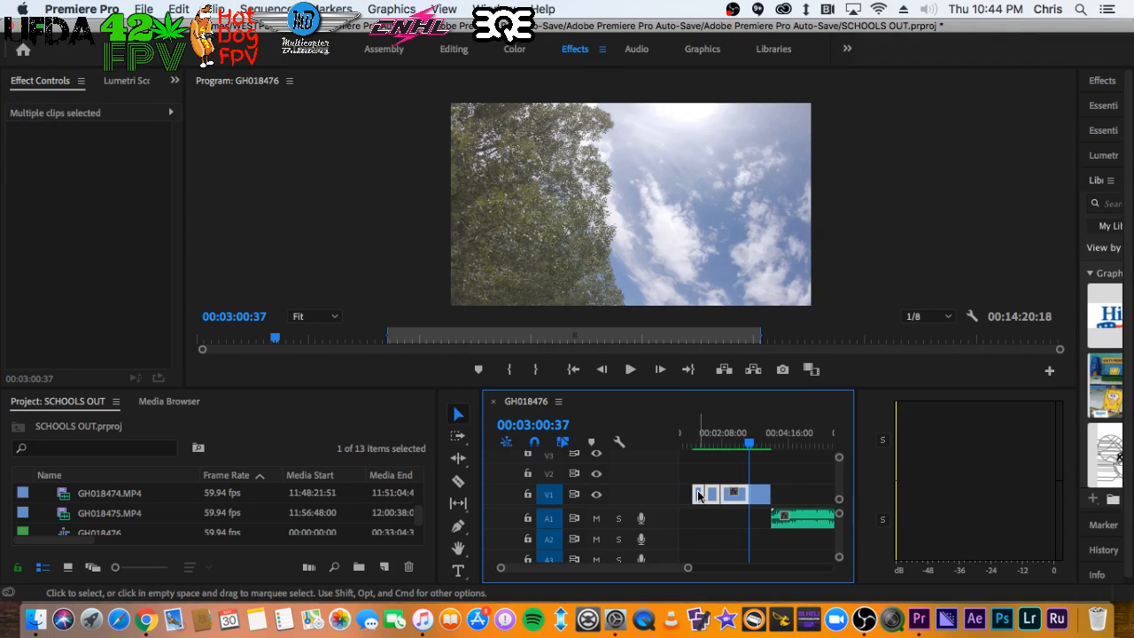
{"action": "key", "text": "minus"}
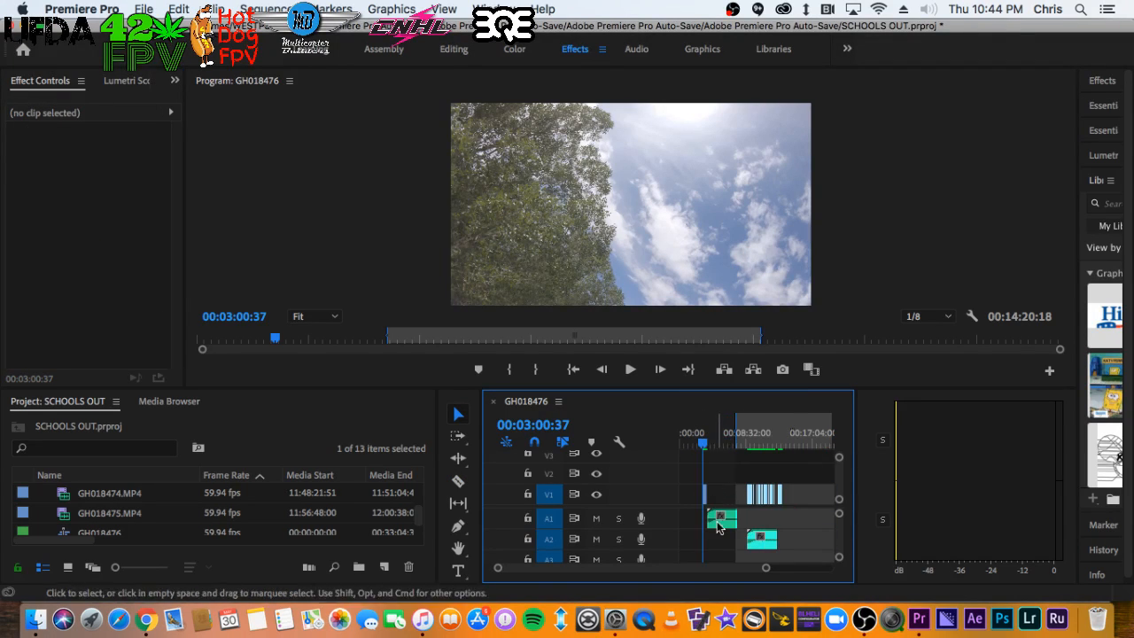
{"action": "left_click", "coordinate": [719, 524]}
{"action": "key", "text": "Delete"}
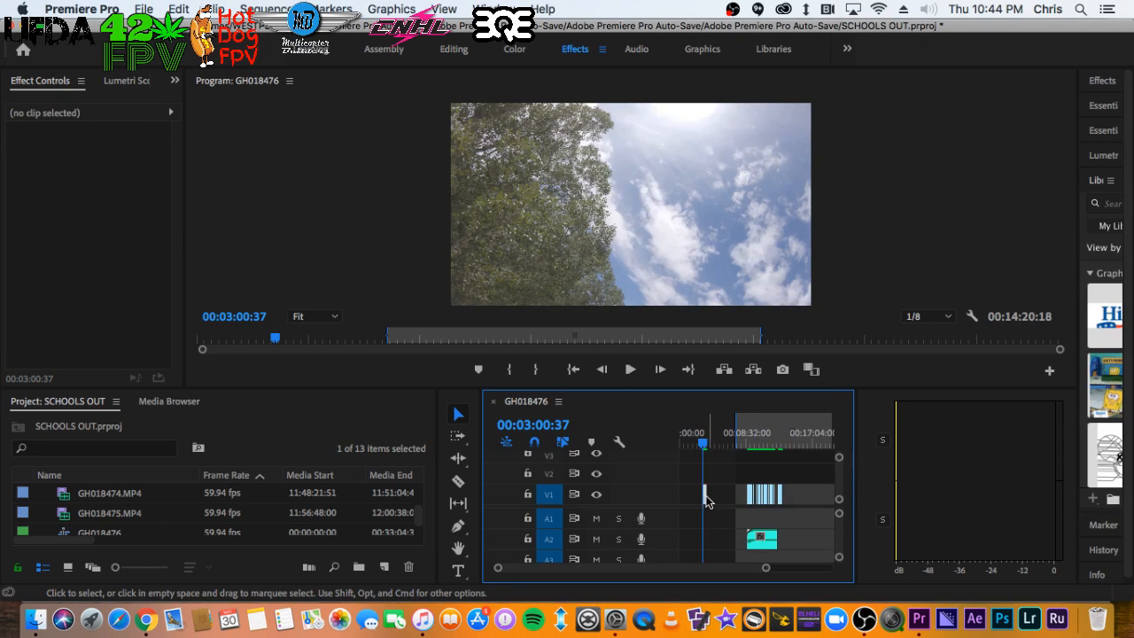
Move the remaining piece of GH018469.MP4 along V1 to sit directly behind the footage parked after the edit
{"action": "left_click_drag", "start_coordinate": [704, 493], "coordinate": [791, 495]}
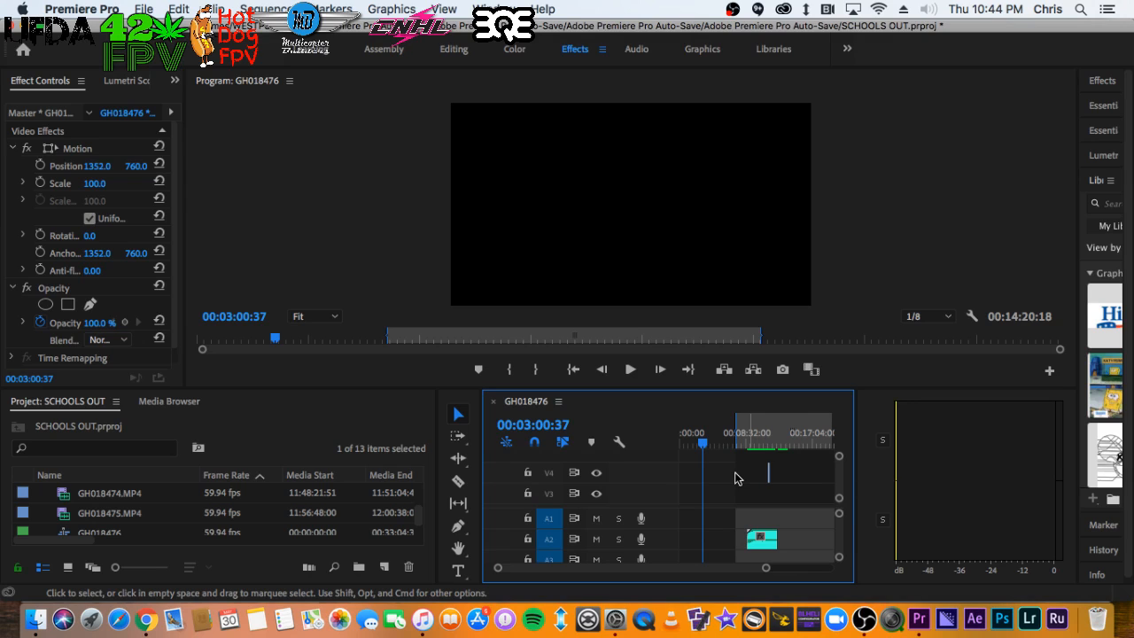
{"action": "left_click", "coordinate": [784, 439]}
{"action": "scroll", "coordinate": [771, 443], "scroll_direction": "up", "scroll_amount": 5}
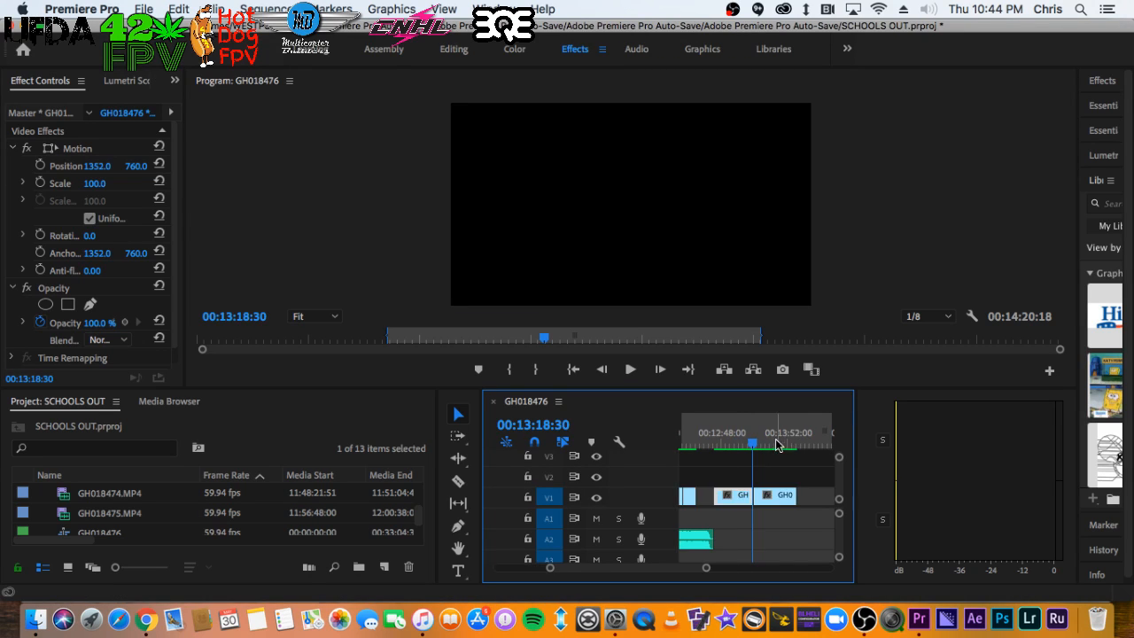
{"action": "scroll", "coordinate": [709, 465], "scroll_direction": "up", "scroll_amount": 2}
{"action": "key", "text": "minus"}
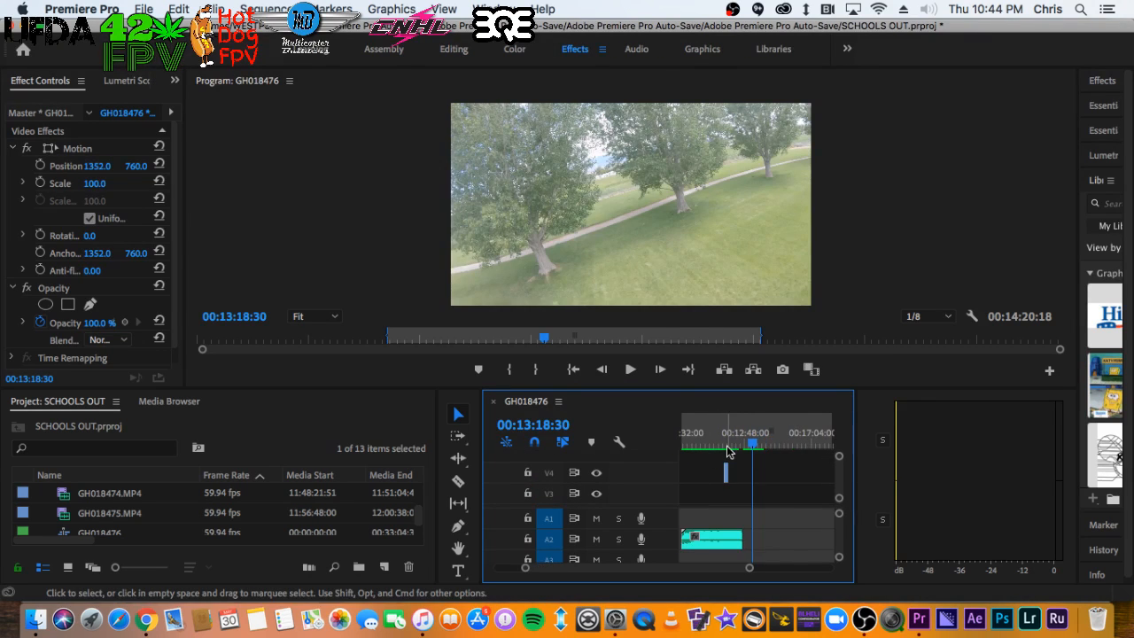
Move the GH018475.MP4 clip near 00:11:34:42 from V4 down to V2
{"action": "left_click", "coordinate": [726, 446]}
{"action": "key", "text": "equal"}
{"action": "key", "text": "equal"}
{"action": "scroll", "coordinate": [768, 480], "scroll_direction": "down", "scroll_amount": 2}
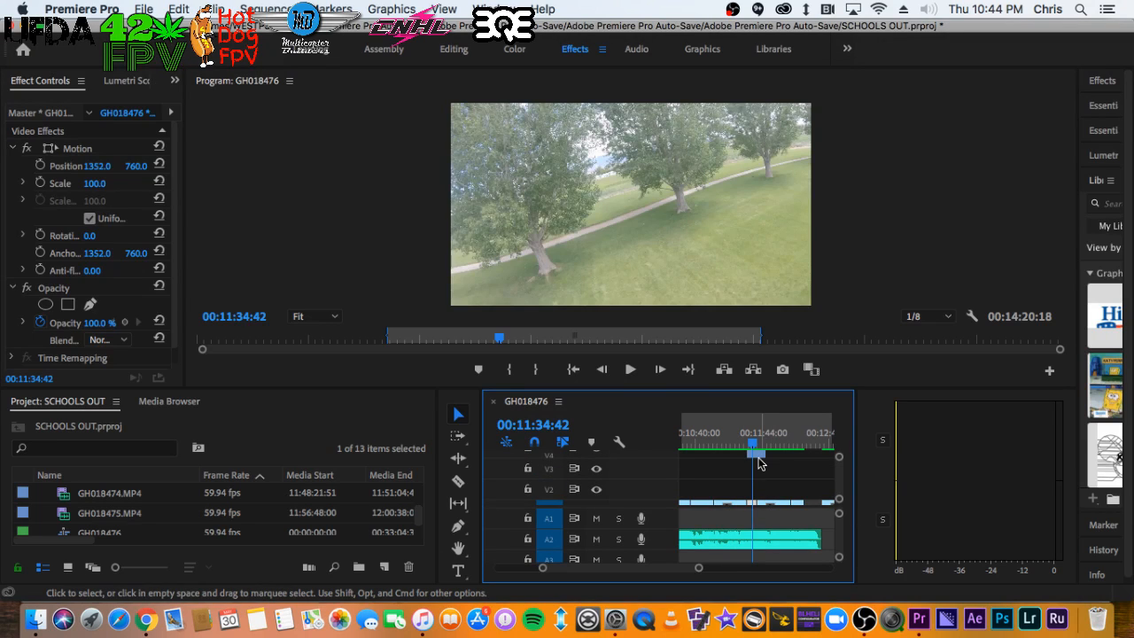
{"action": "left_click_drag", "start_coordinate": [759, 458], "coordinate": [762, 492]}
Play the GH018475.MP4 clip on V2 up to 00:11:31:01 and move it down to V1
{"action": "key", "text": "equal"}
{"action": "left_click", "coordinate": [725, 430]}
{"action": "key", "text": "space"}
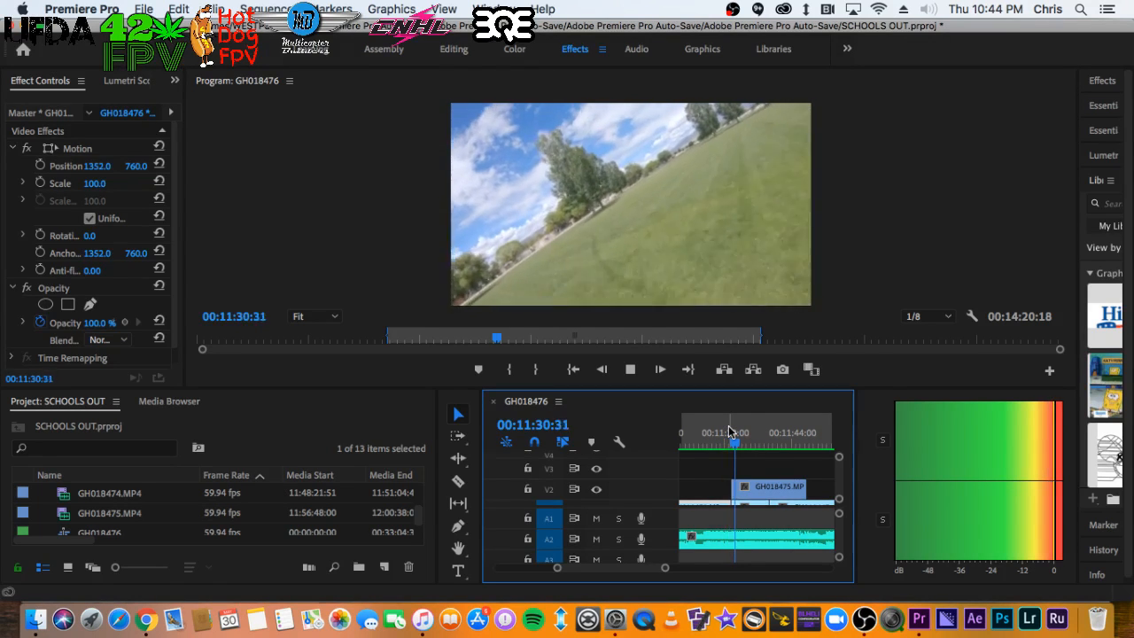
{"action": "key", "text": "space"}
{"action": "key", "text": "minus"}
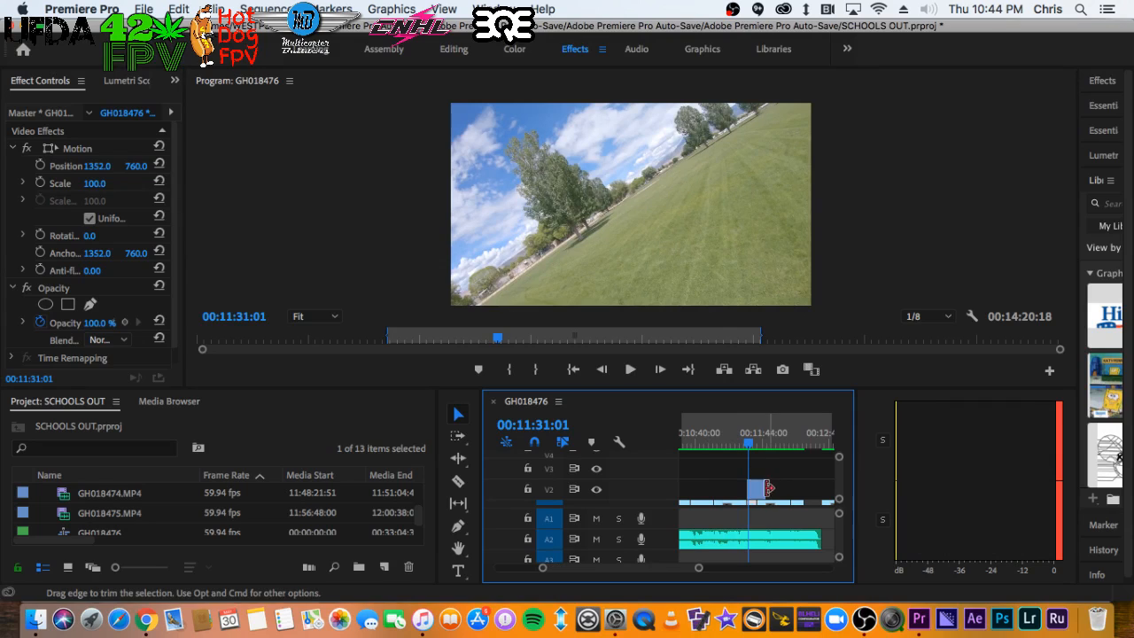
{"action": "left_click_drag", "start_coordinate": [759, 493], "coordinate": [776, 514]}
{"action": "key", "text": "minus"}
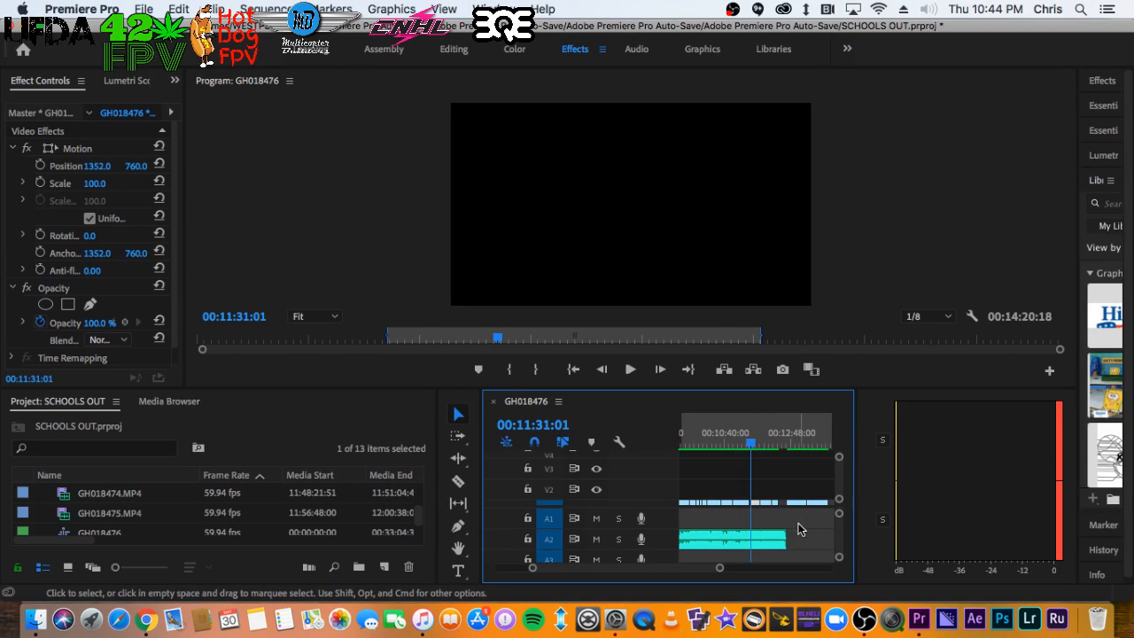
Move the parked footage back against the edit's last clip, with GH018469.MP4 on V2, and play the ending to 00:12:41:28
{"action": "left_click", "coordinate": [783, 443]}
{"action": "key", "text": "equal"}
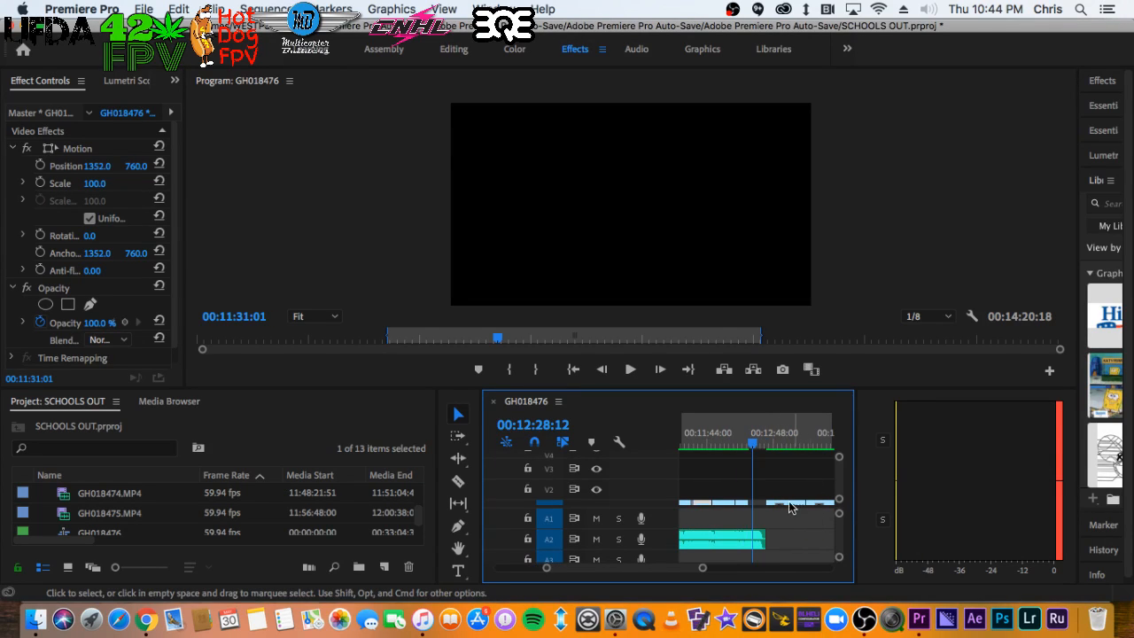
{"action": "left_click_drag", "start_coordinate": [800, 502], "coordinate": [767, 493]}
{"action": "key", "text": "equal"}
{"action": "key", "text": "equal"}
{"action": "left_click_drag", "start_coordinate": [753, 443], "coordinate": [731, 447]}
{"action": "key", "text": "space"}
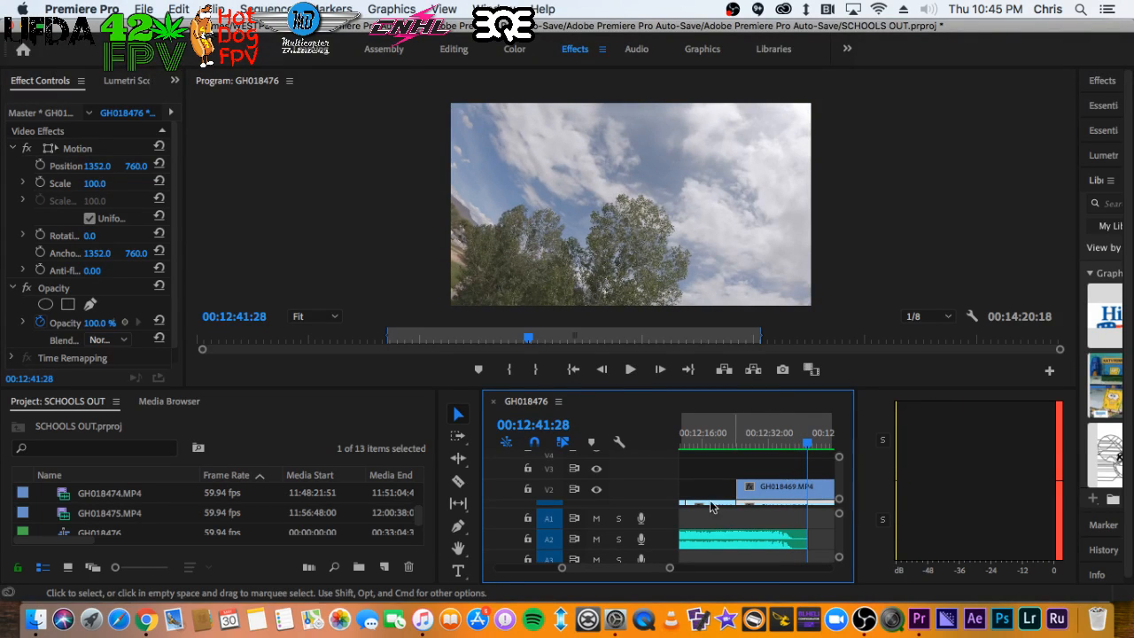
Hide V2 to play the alternative closing clip on V1, and replace that clip with GH018469.MP4 from V2
{"action": "left_click", "coordinate": [596, 489]}
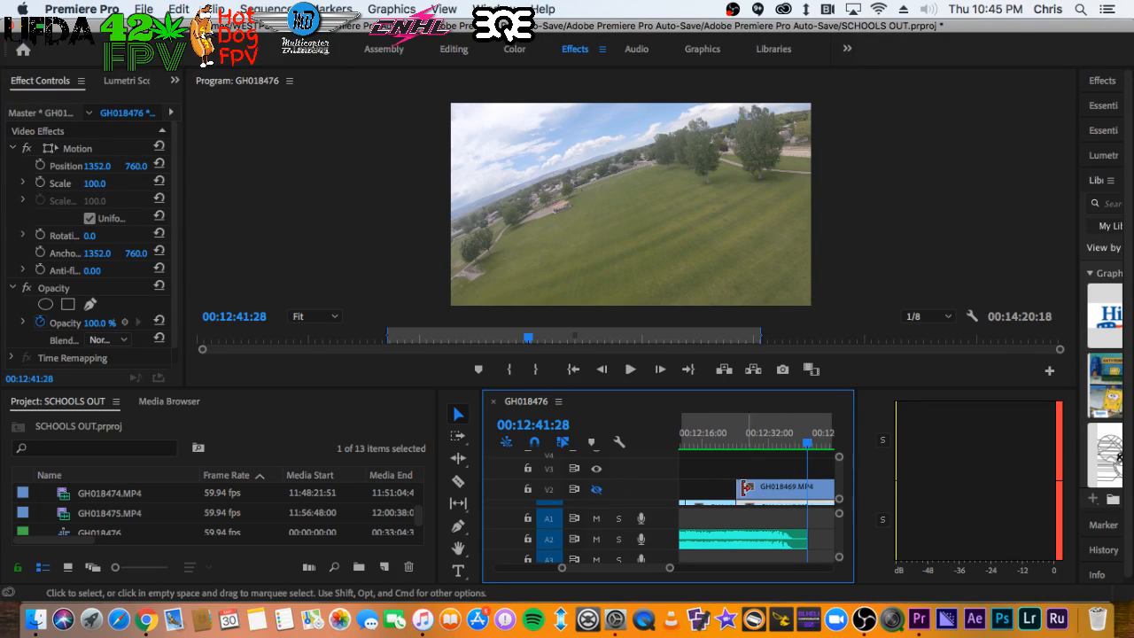
{"action": "left_click", "coordinate": [729, 440]}
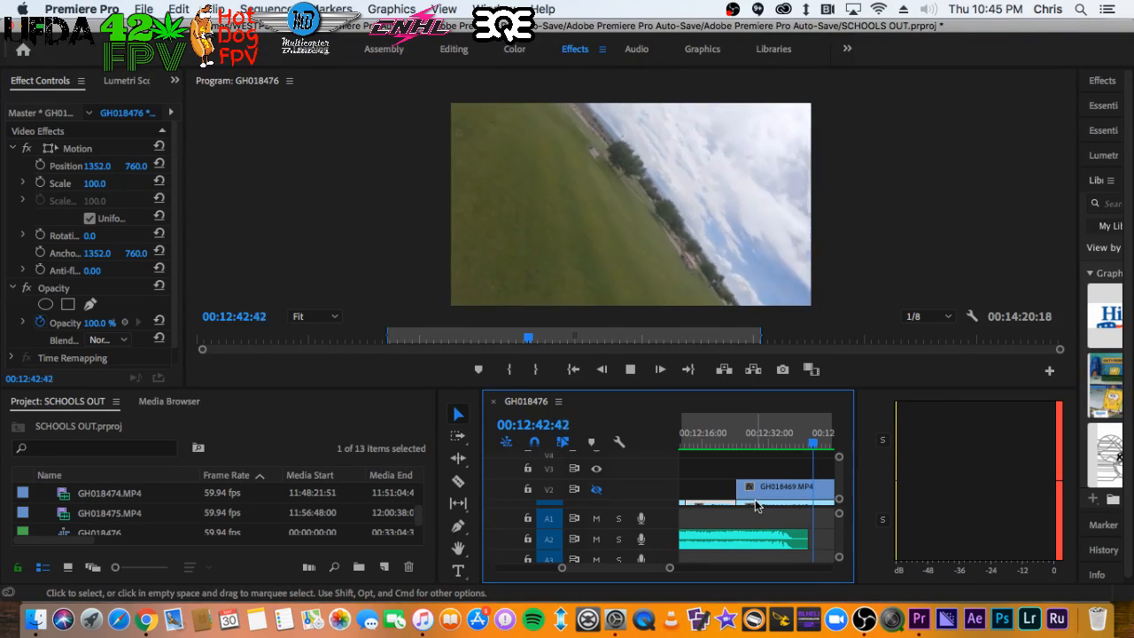
{"action": "key", "text": "space"}
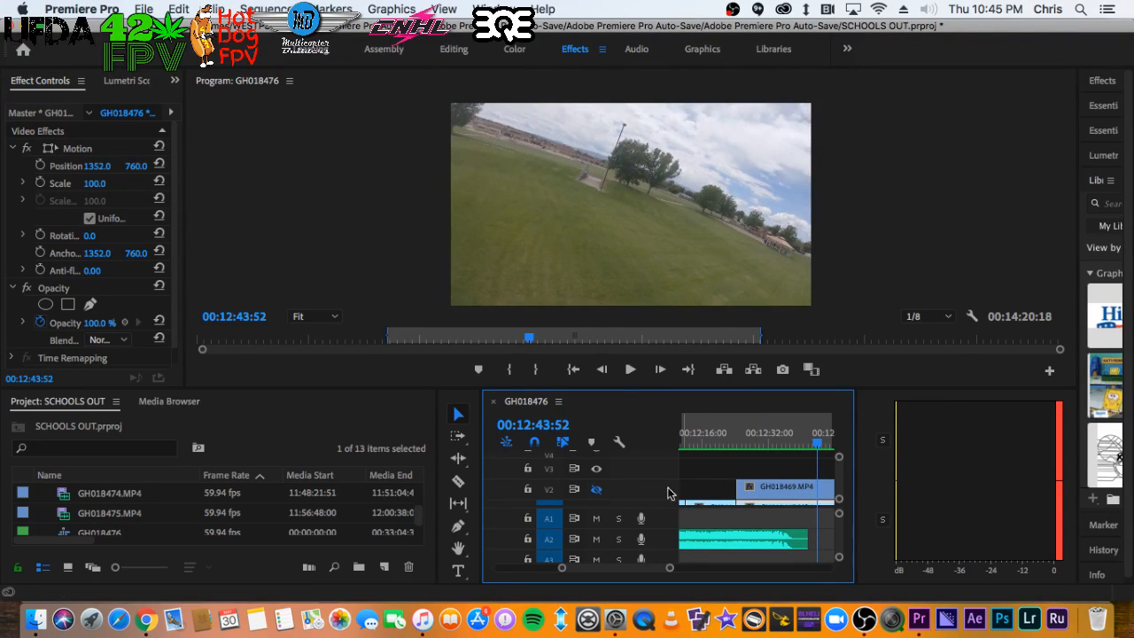
{"action": "scroll", "coordinate": [787, 490], "scroll_direction": "down", "scroll_amount": 1}
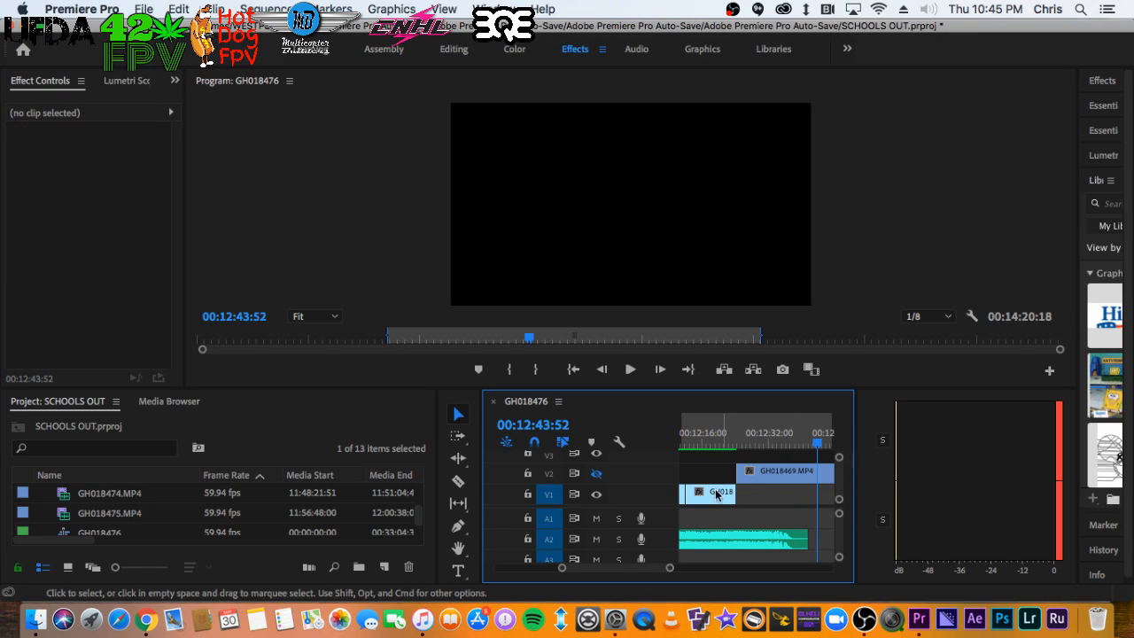
{"action": "left_click_drag", "start_coordinate": [781, 490], "coordinate": [769, 498]}
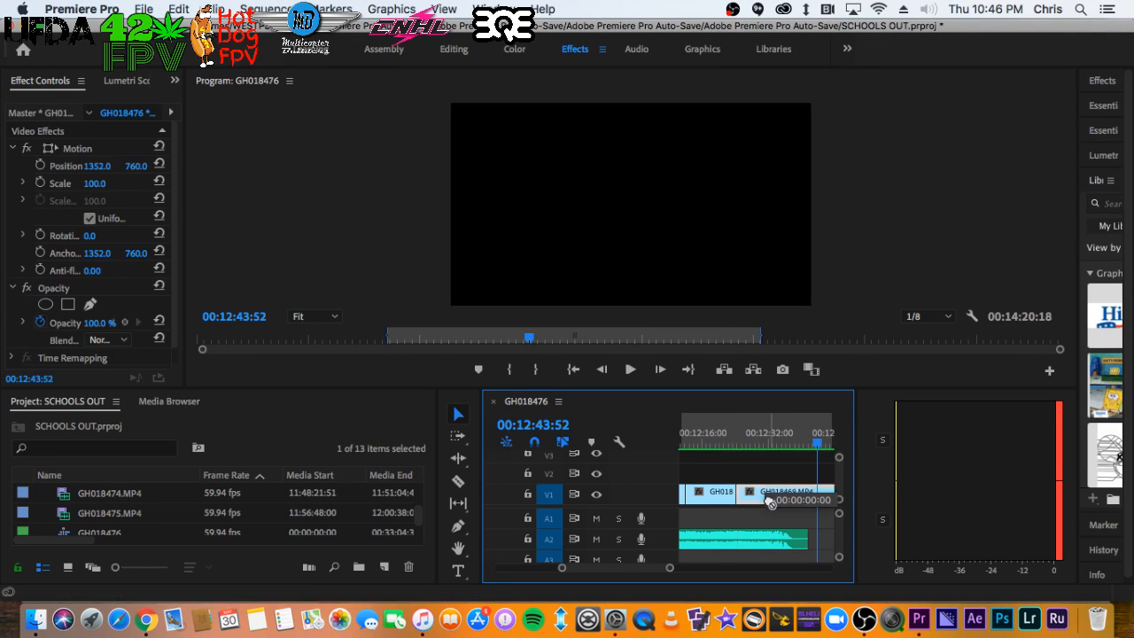
Play the ending, cut GH018469.MP4 on V1 where the song on A2 ends, and delete the excess
{"action": "left_click", "coordinate": [760, 434]}
{"action": "left_click", "coordinate": [731, 427]}
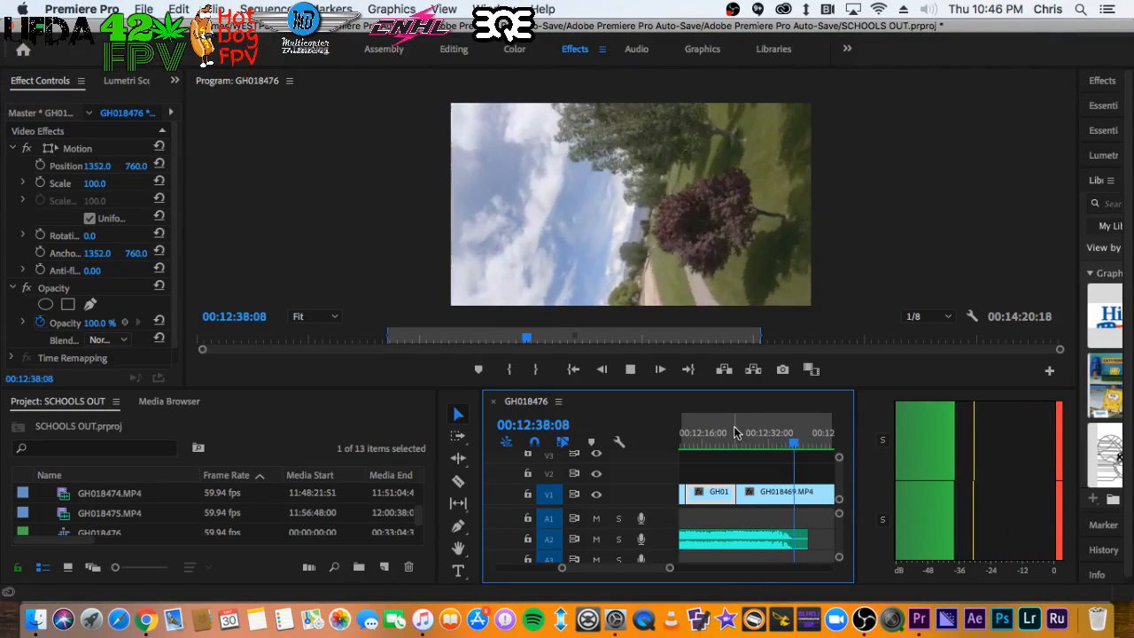
{"action": "key", "text": "space"}
{"action": "key", "text": "c"}
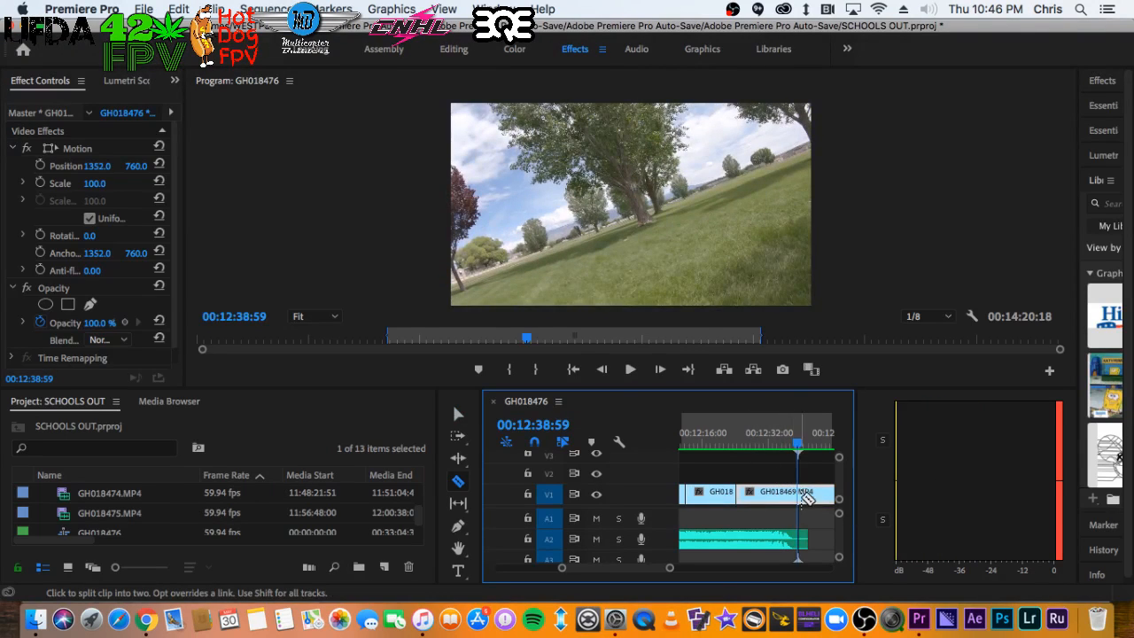
{"action": "left_click", "coordinate": [808, 496]}
{"action": "key", "text": "v"}
{"action": "key", "text": "Delete"}
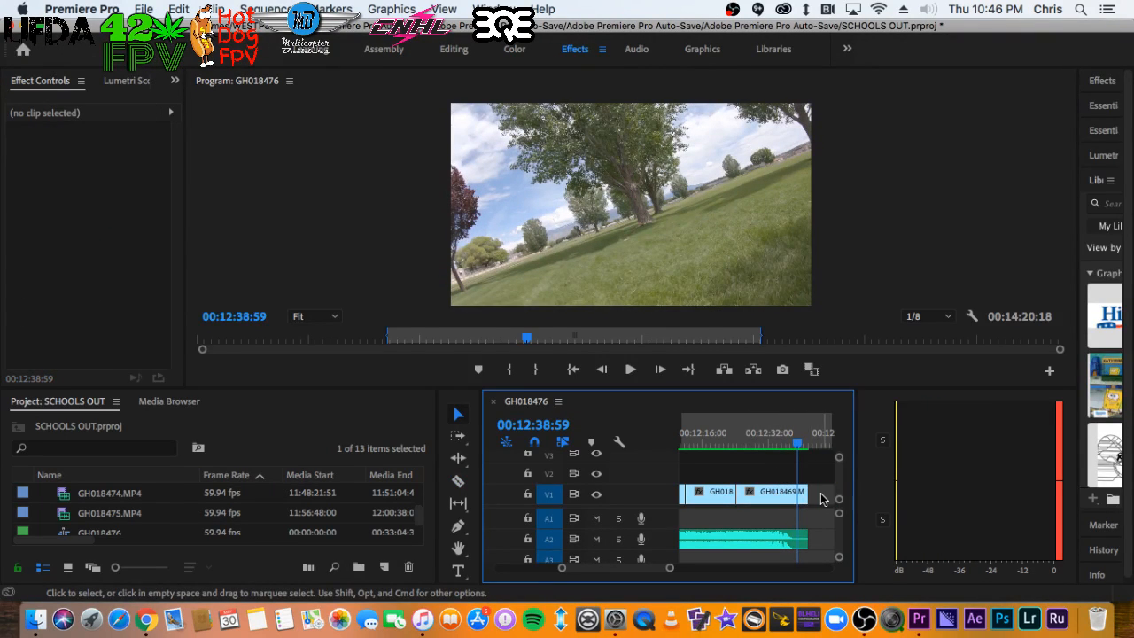
Delete all leftover clips on V1 that lie far beyond the end of the edit
{"action": "key", "text": "minus"}
{"action": "key", "text": "minus"}
{"action": "key", "text": "minus"}
{"action": "key", "text": "minus"}
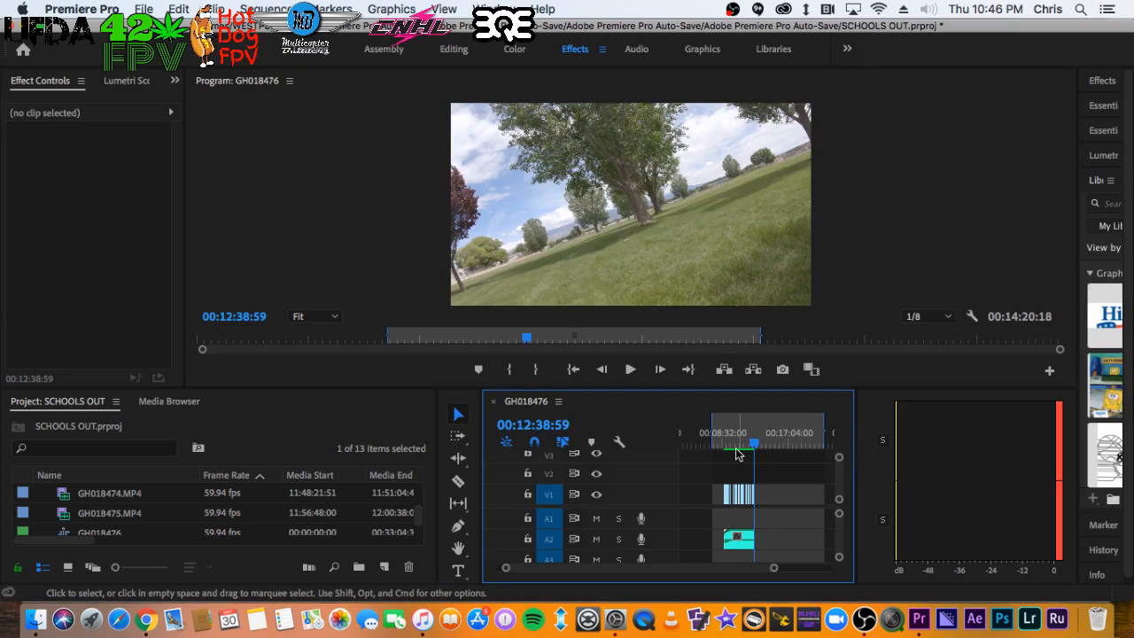
{"action": "left_click", "coordinate": [734, 439]}
{"action": "key", "text": "minus"}
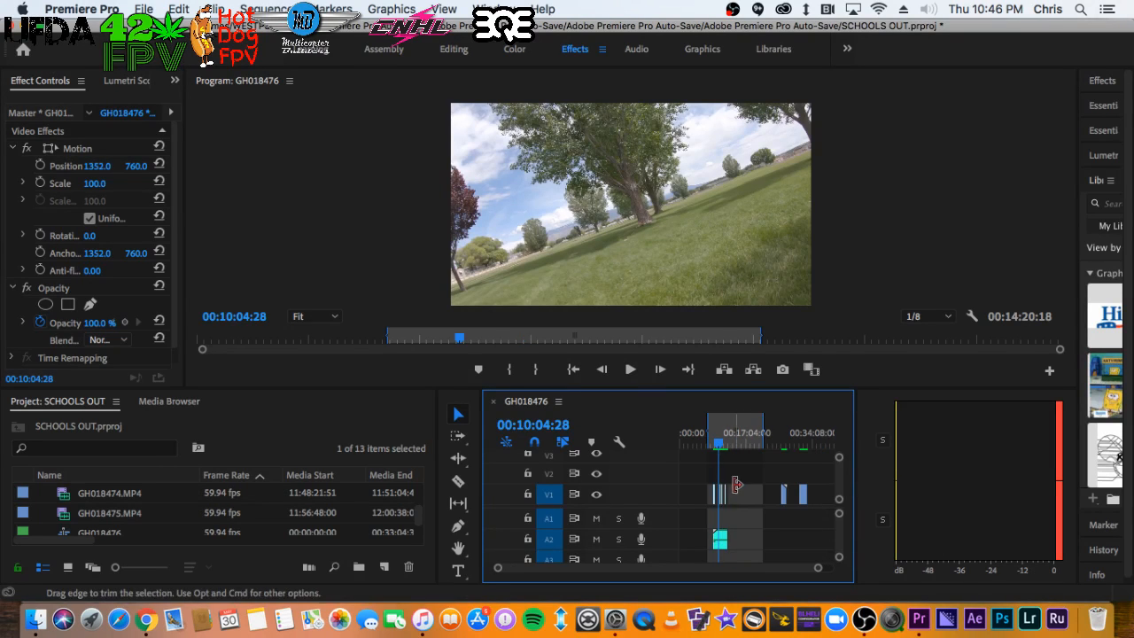
{"action": "left_click_drag", "start_coordinate": [817, 529], "coordinate": [761, 483]}
{"action": "key", "text": "Delete"}
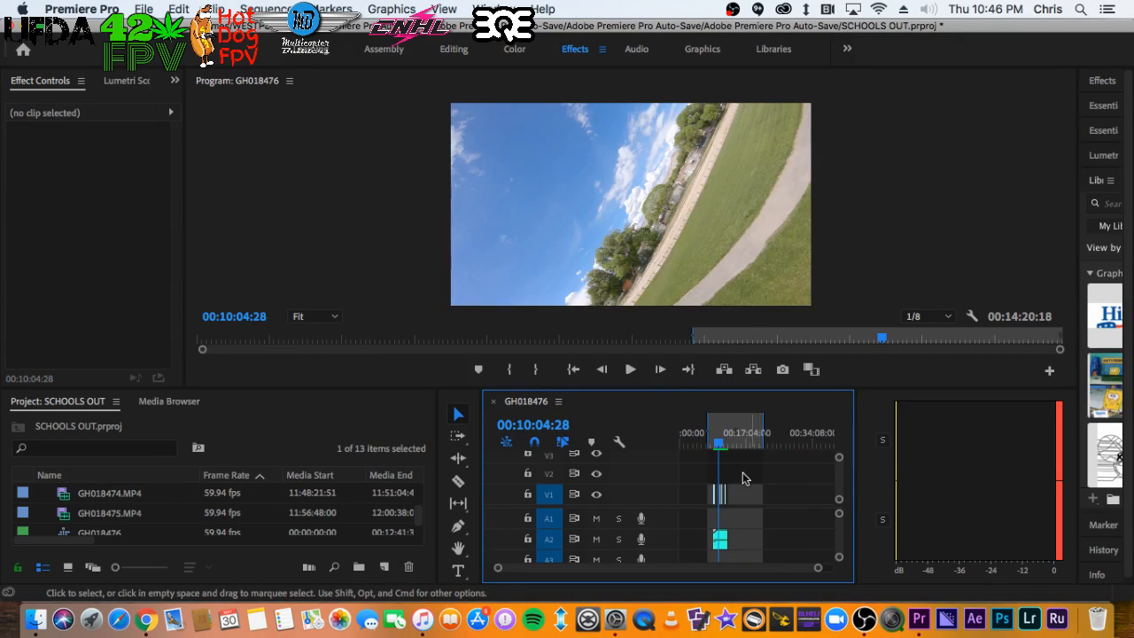
Delete the empty gap before the edit on V1 and return to the start of the sequence
{"action": "key", "text": "equal"}
{"action": "left_click", "coordinate": [697, 503]}
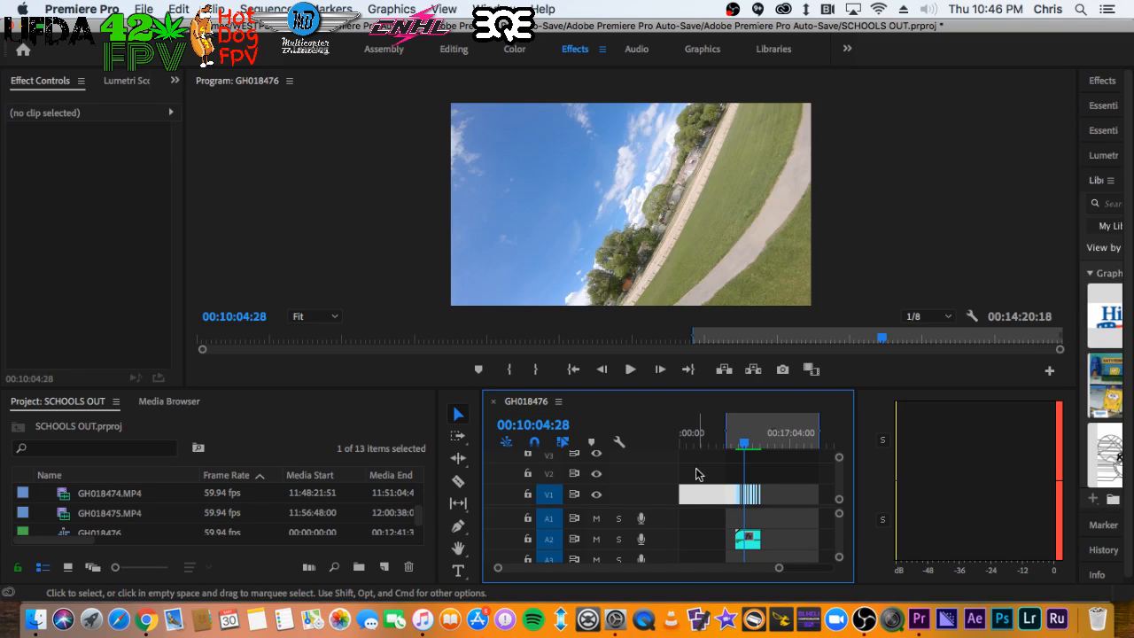
{"action": "key", "text": "Delete"}
{"action": "key", "text": "Home"}
{"action": "key", "text": "equal"}
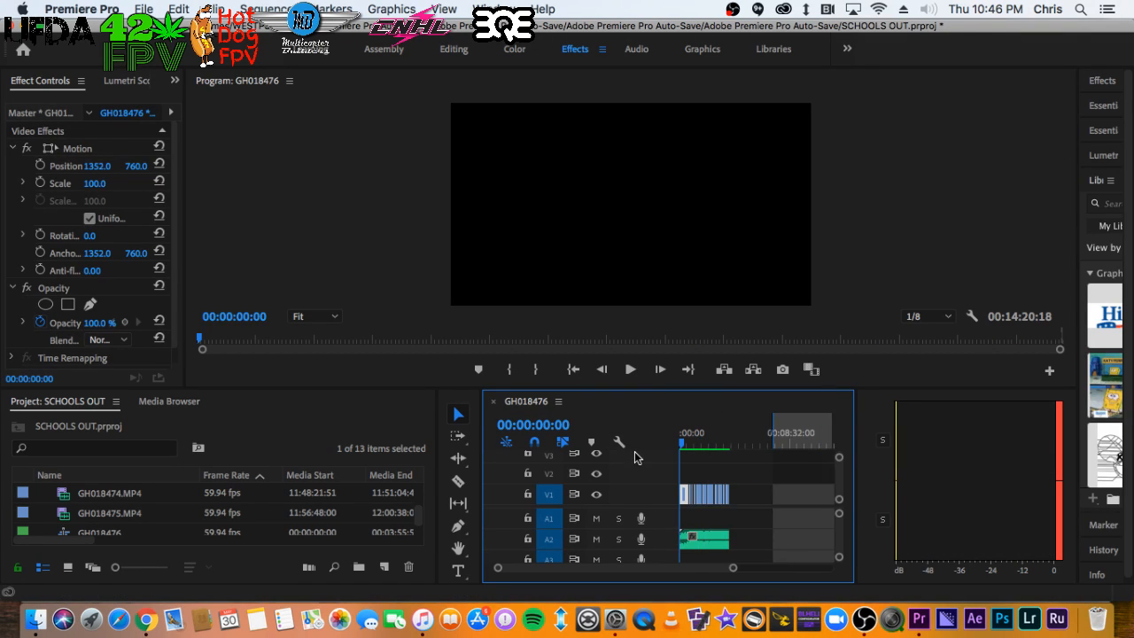
{"action": "key", "text": "equal"}
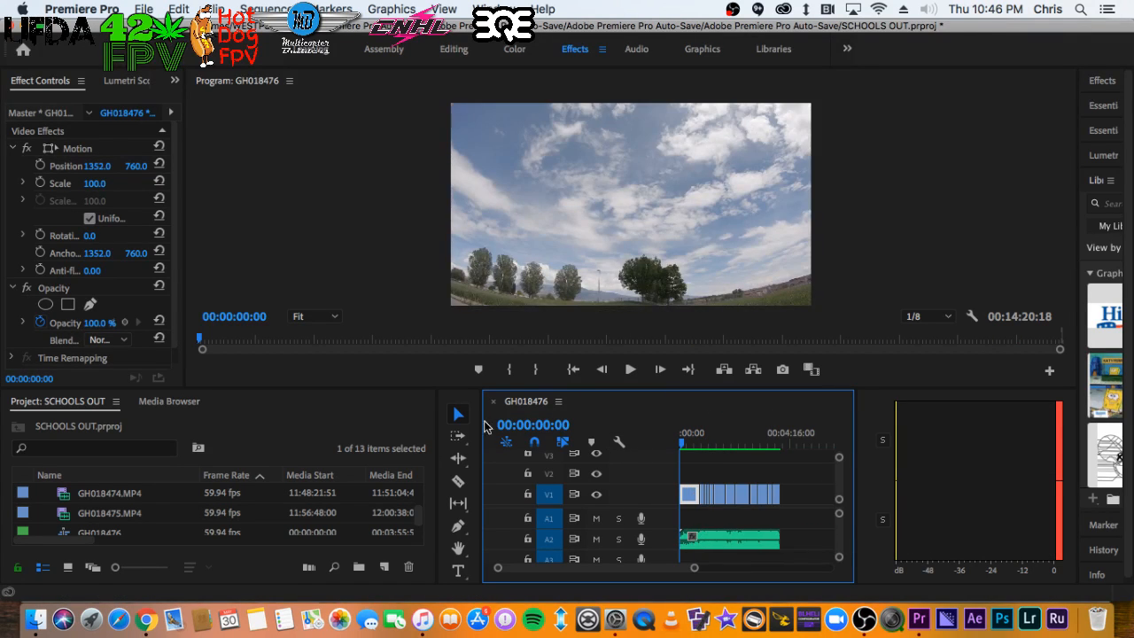
Widen the timeline area and fit the whole edit inside it for an overview
{"action": "left_click_drag", "start_coordinate": [483, 425], "coordinate": [435, 425]}
{"action": "key", "text": "equal"}
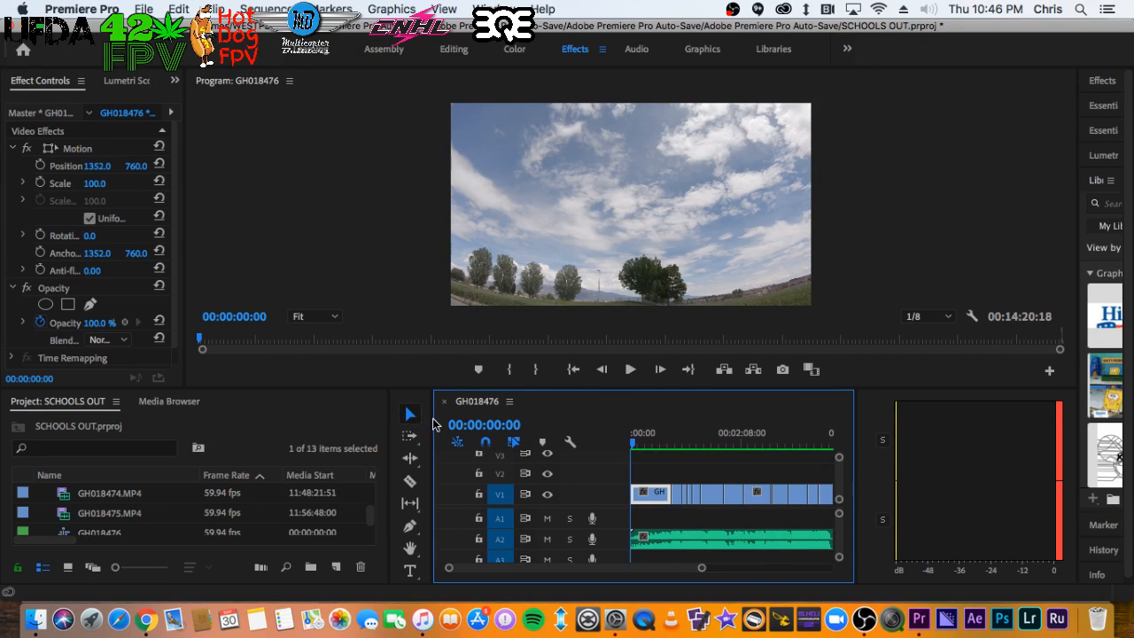
{"action": "key", "text": "minus"}
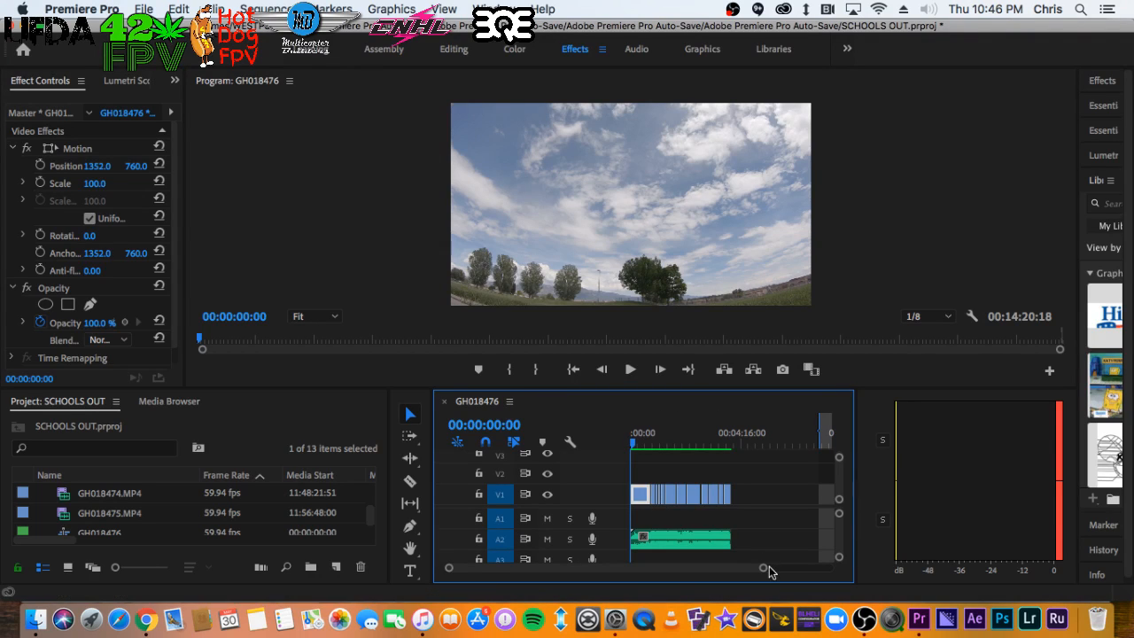
{"action": "left_click_drag", "start_coordinate": [763, 567], "coordinate": [741, 574]}
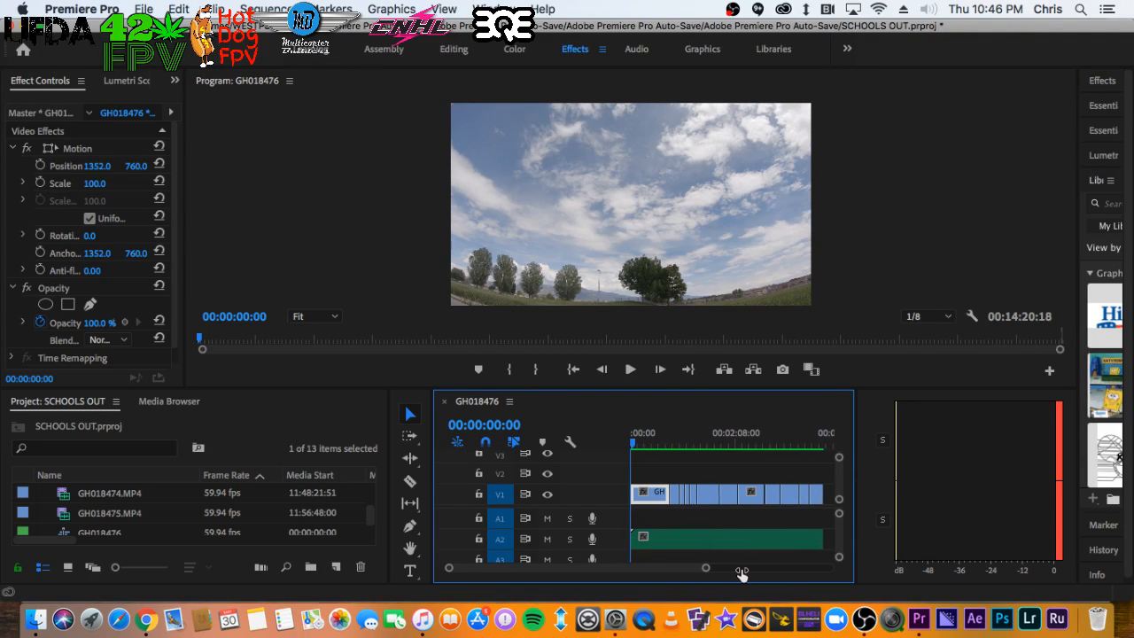
{"action": "left_click_drag", "start_coordinate": [432, 469], "coordinate": [277, 481]}
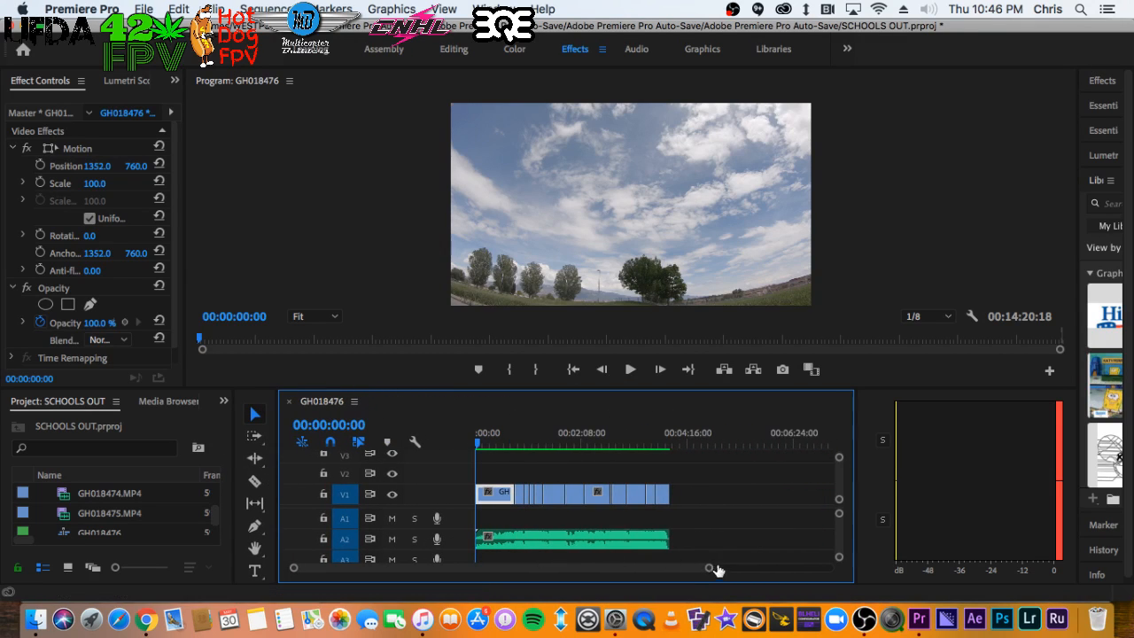
{"action": "left_click_drag", "start_coordinate": [715, 567], "coordinate": [688, 569]}
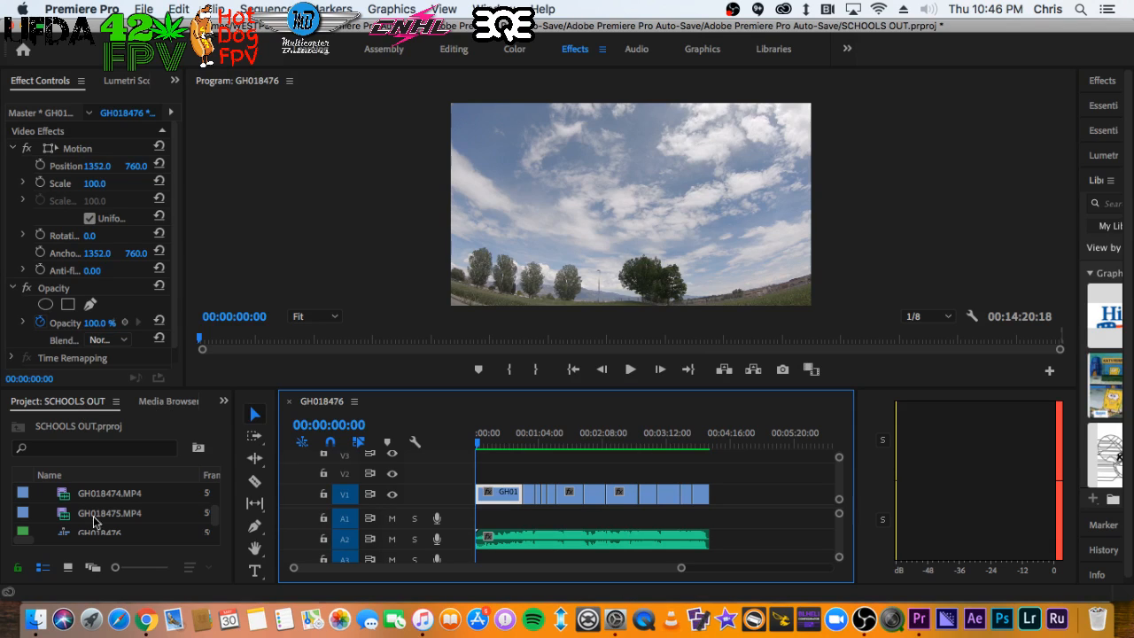
Create a 2704 x 1520 adjustment layer at 59.94 fps and place it on V2 at the sequence start
{"action": "left_click", "coordinate": [68, 567]}
{"action": "left_click_drag", "start_coordinate": [231, 495], "coordinate": [439, 496]}
{"action": "left_click", "coordinate": [389, 568]}
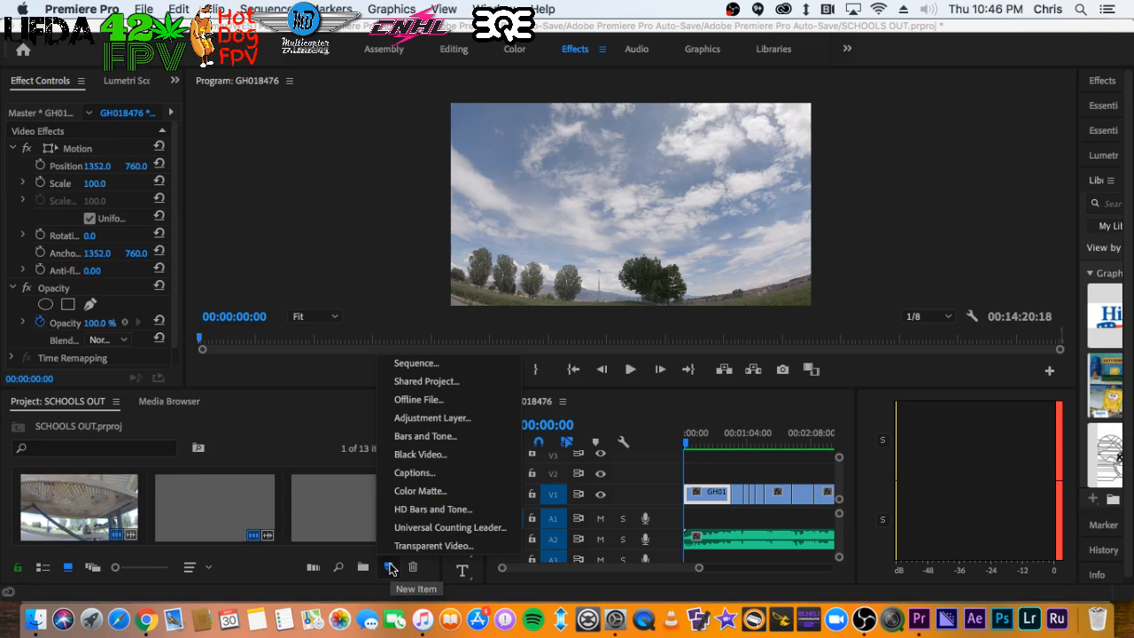
{"action": "left_click", "coordinate": [452, 422]}
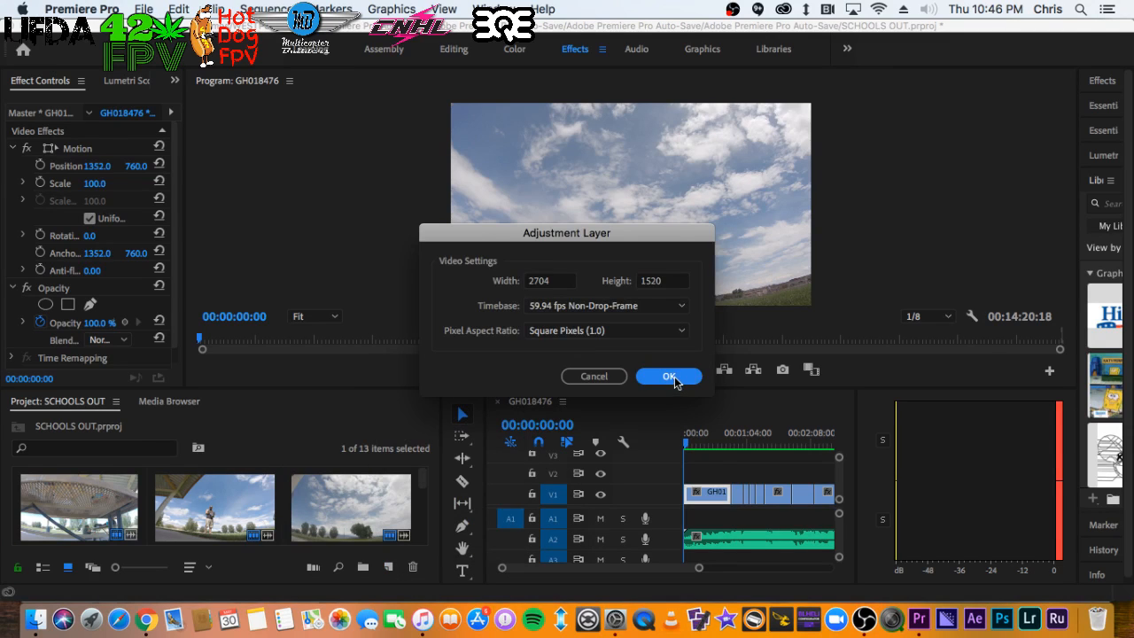
{"action": "left_click", "coordinate": [669, 375]}
{"action": "left_click_drag", "start_coordinate": [228, 487], "coordinate": [791, 470]}
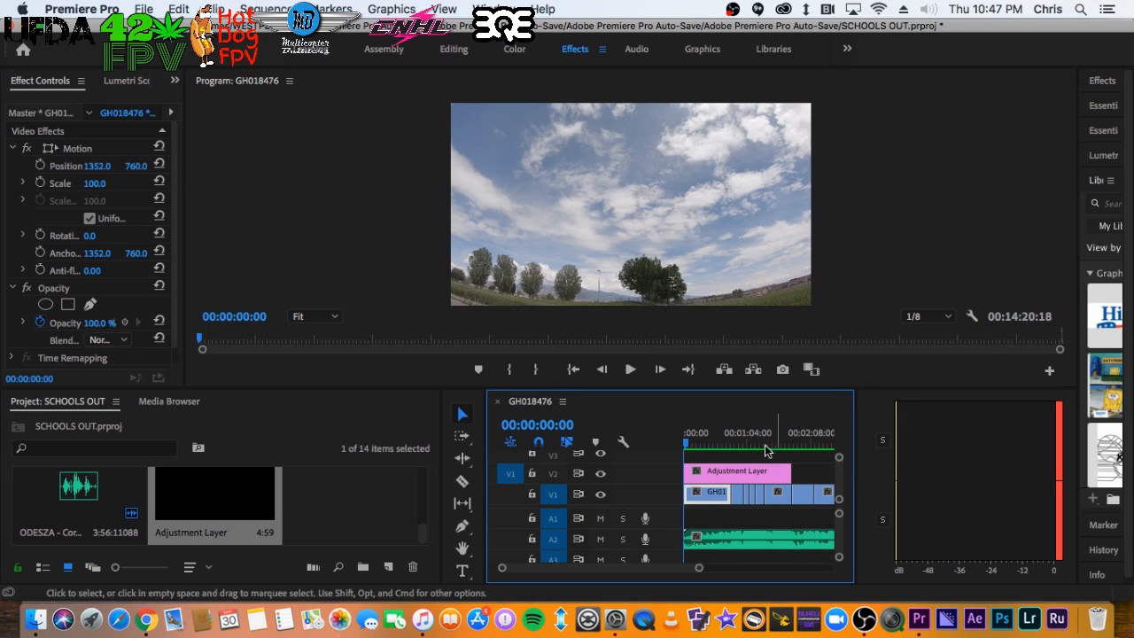
Play the footage beneath the adjustment layer from 00:00:44:05 and park the playhead at 00:00:48:15
{"action": "left_click", "coordinate": [699, 434]}
{"action": "left_click", "coordinate": [728, 434]}
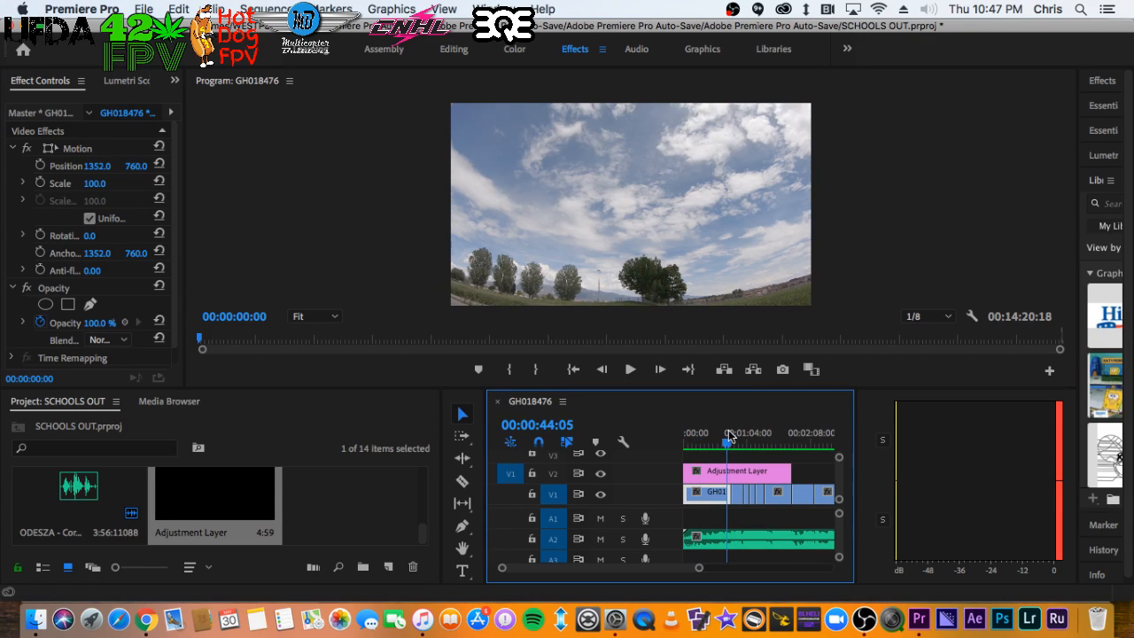
{"action": "key", "text": "="}
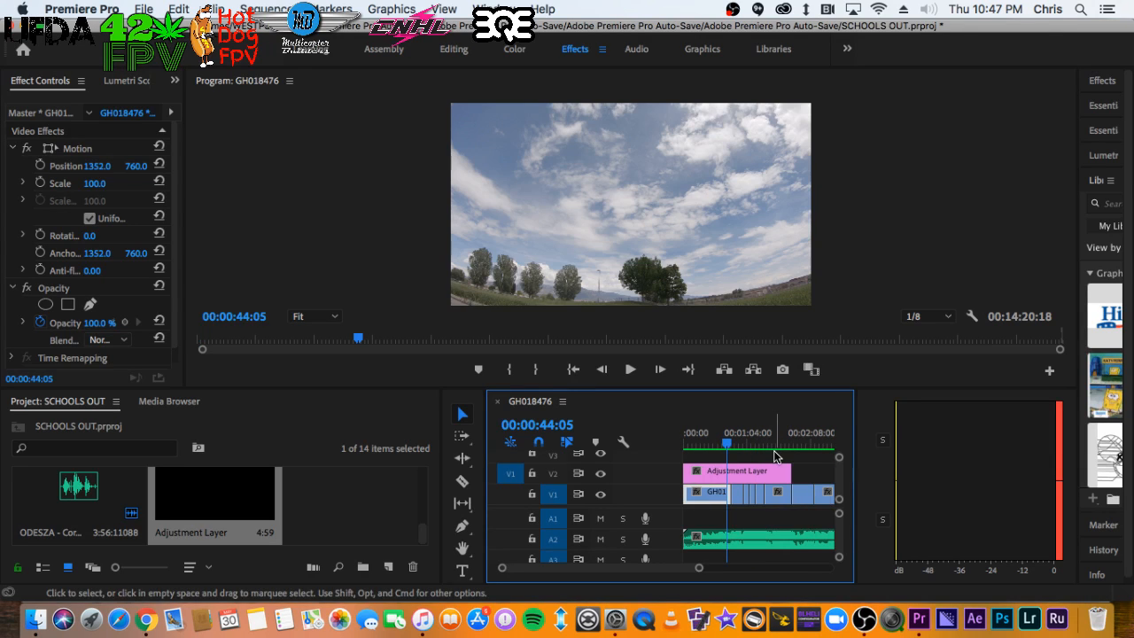
{"action": "key", "text": "-"}
{"action": "key", "text": "="}
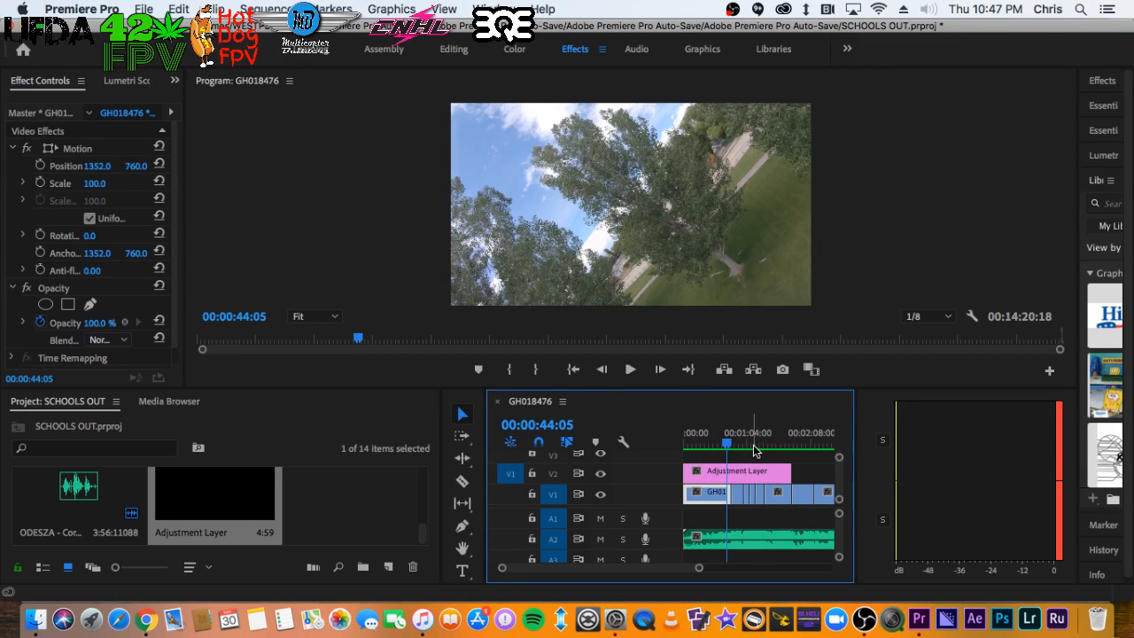
{"action": "key", "text": "space"}
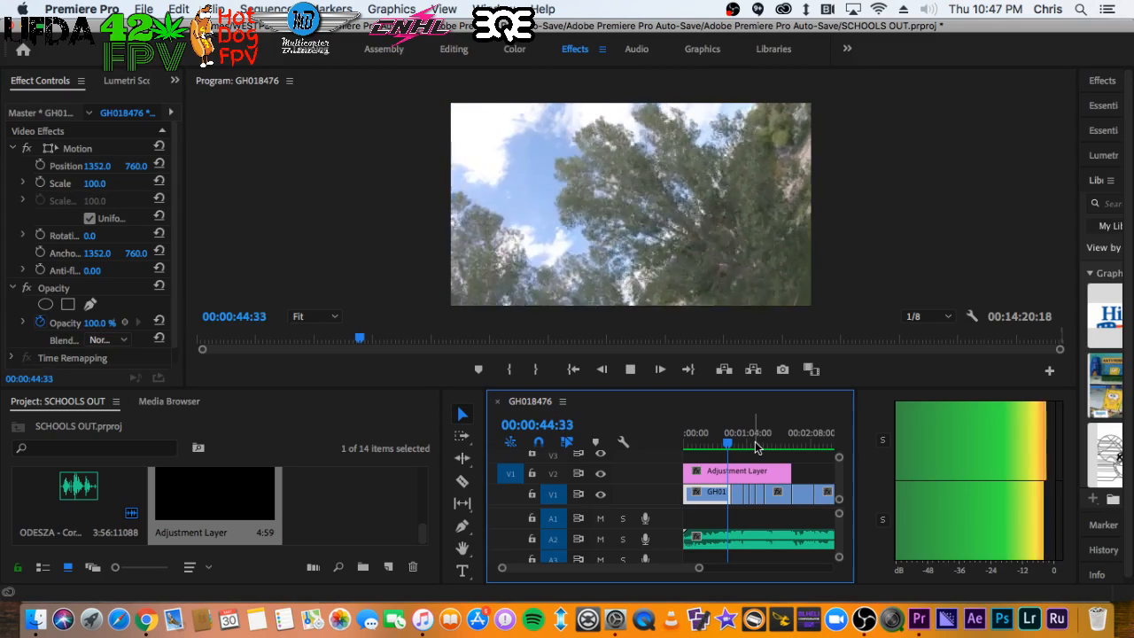
{"action": "key", "text": "space"}
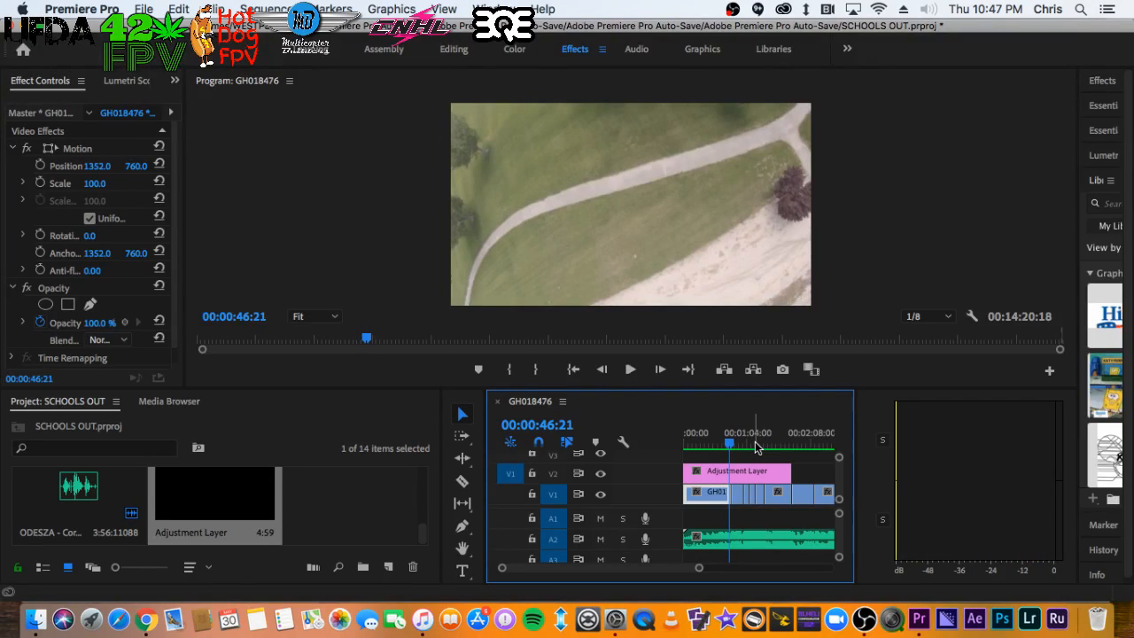
{"action": "key", "text": "space"}
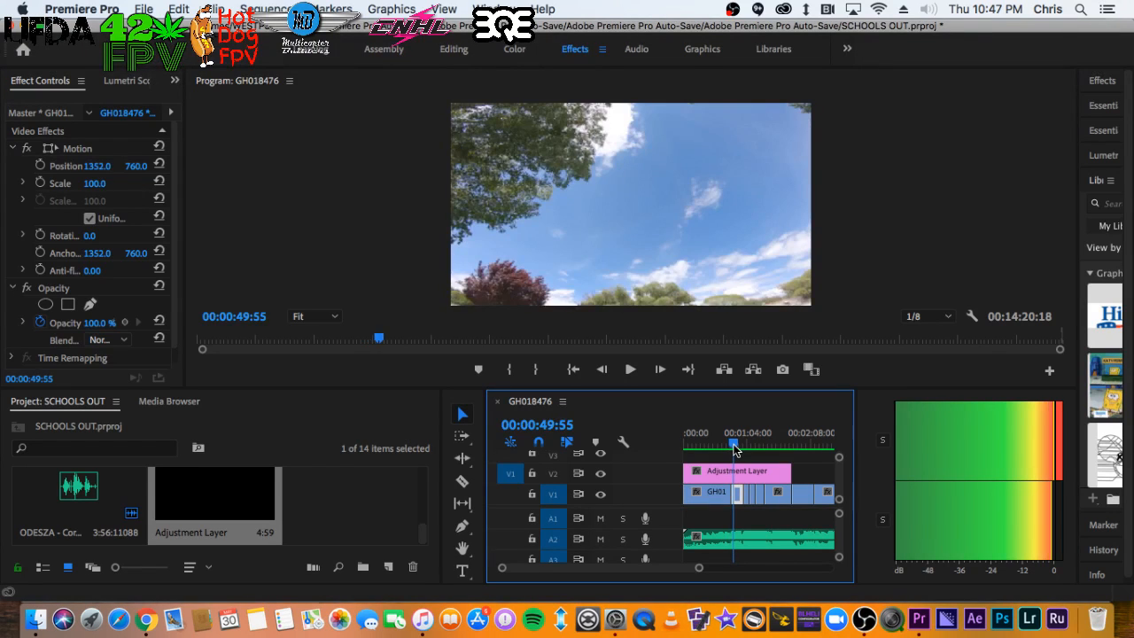
{"action": "key", "text": "space"}
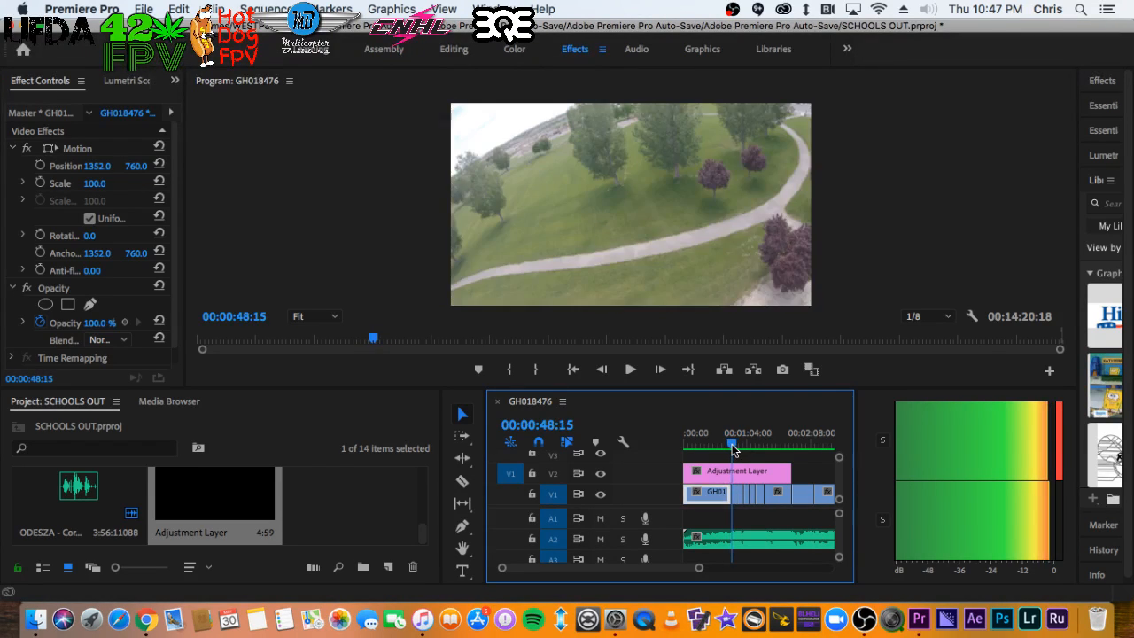
Select the adjustment layer on V2, play from 00:01:09:02, and park the playhead on the frame at 00:01:12:40
{"action": "left_click", "coordinate": [735, 474]}
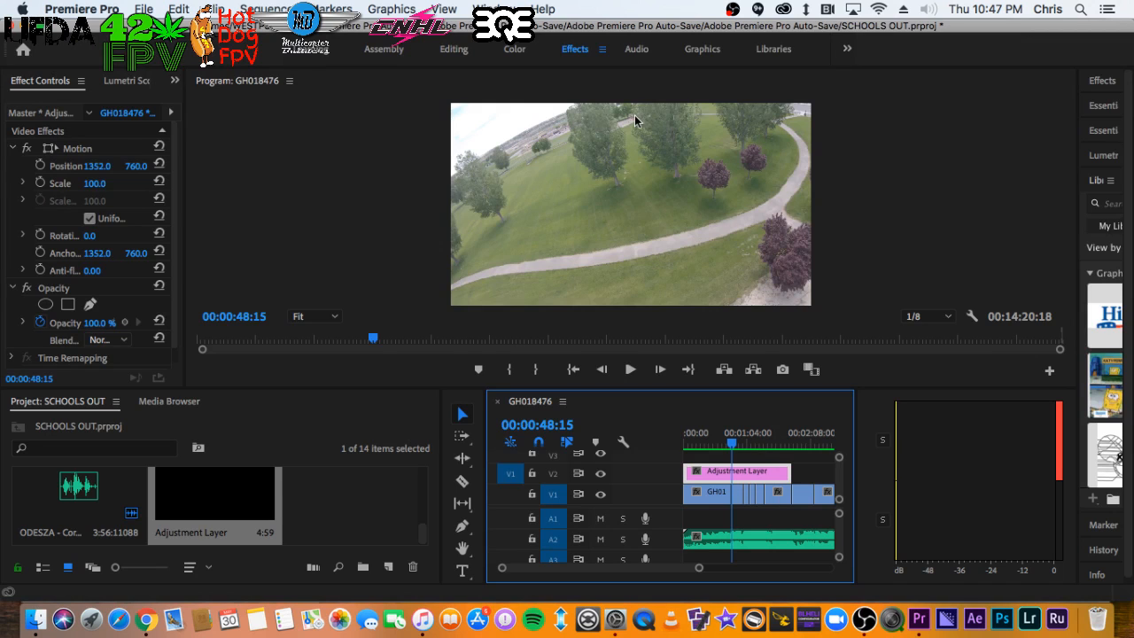
{"action": "left_click", "coordinate": [752, 441]}
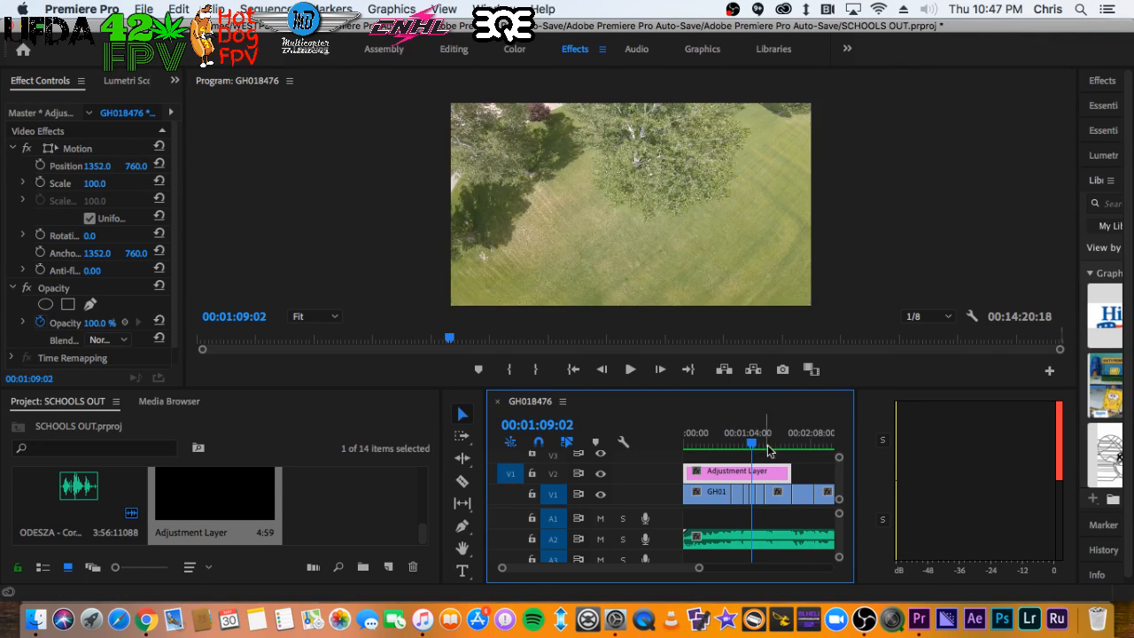
{"action": "key", "text": "space"}
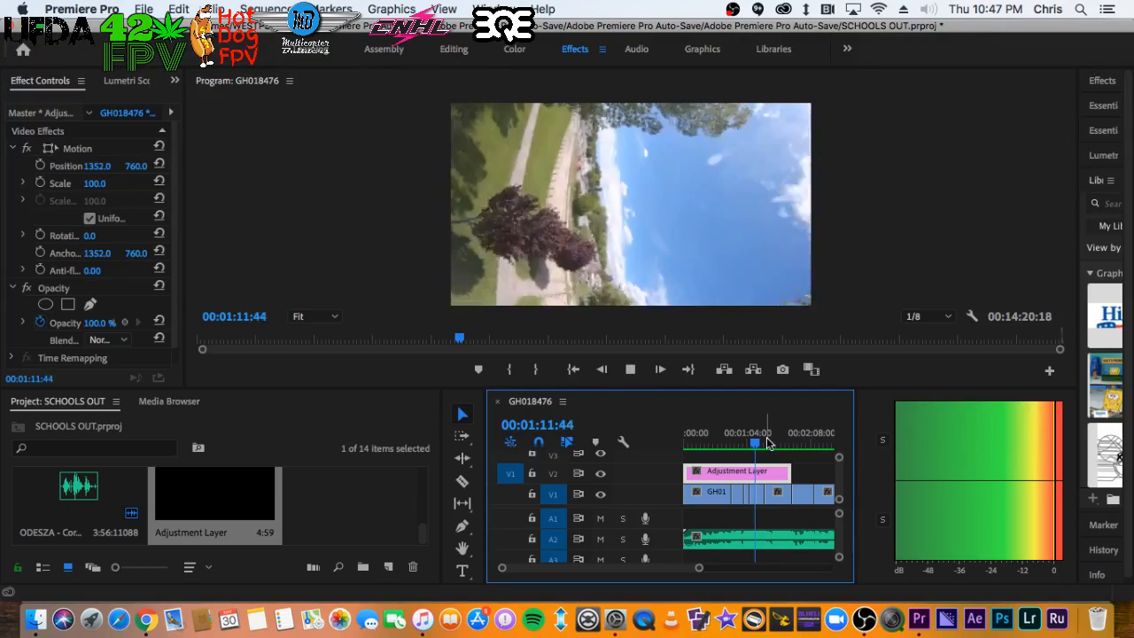
{"action": "key", "text": "space"}
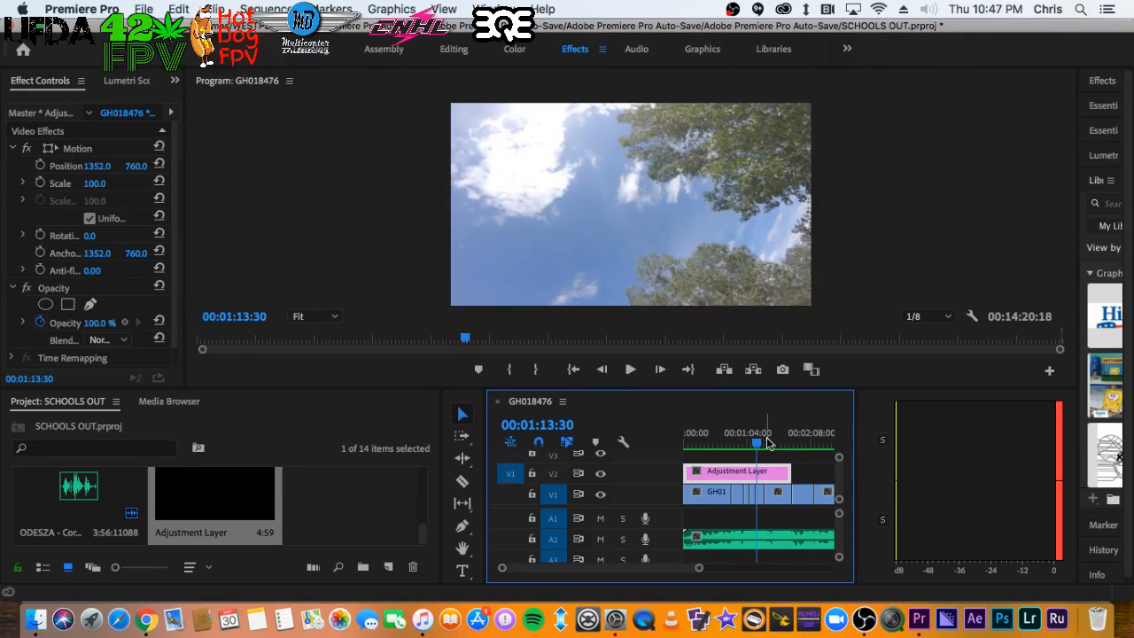
{"action": "key", "text": "j"}
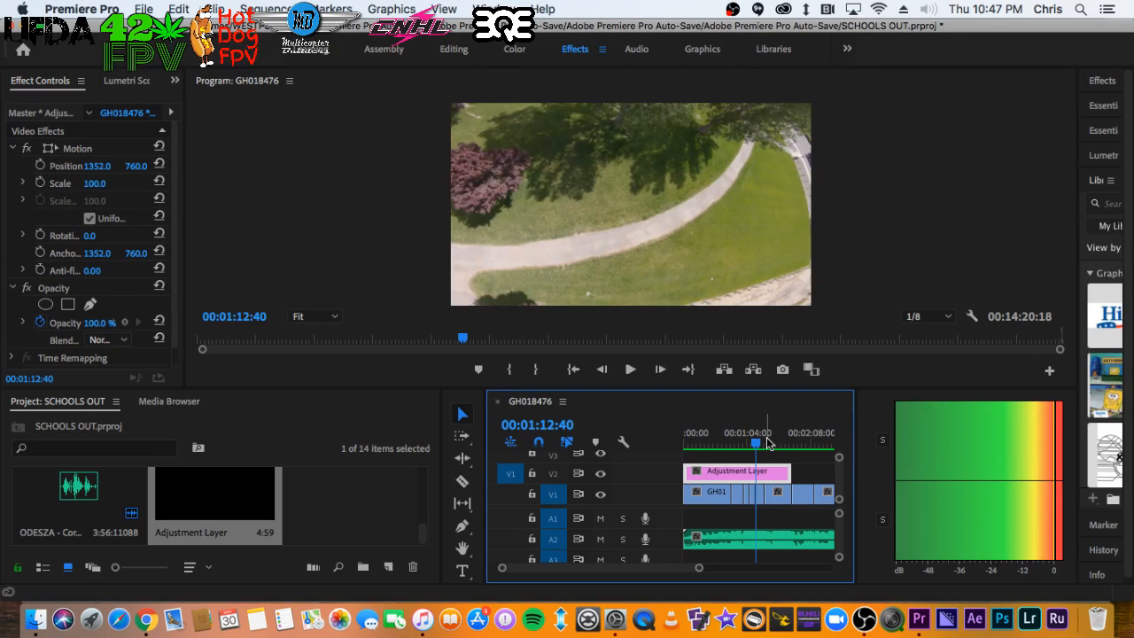
Extend the adjustment layer on V2 to the end of the edit
{"action": "key", "text": "="}
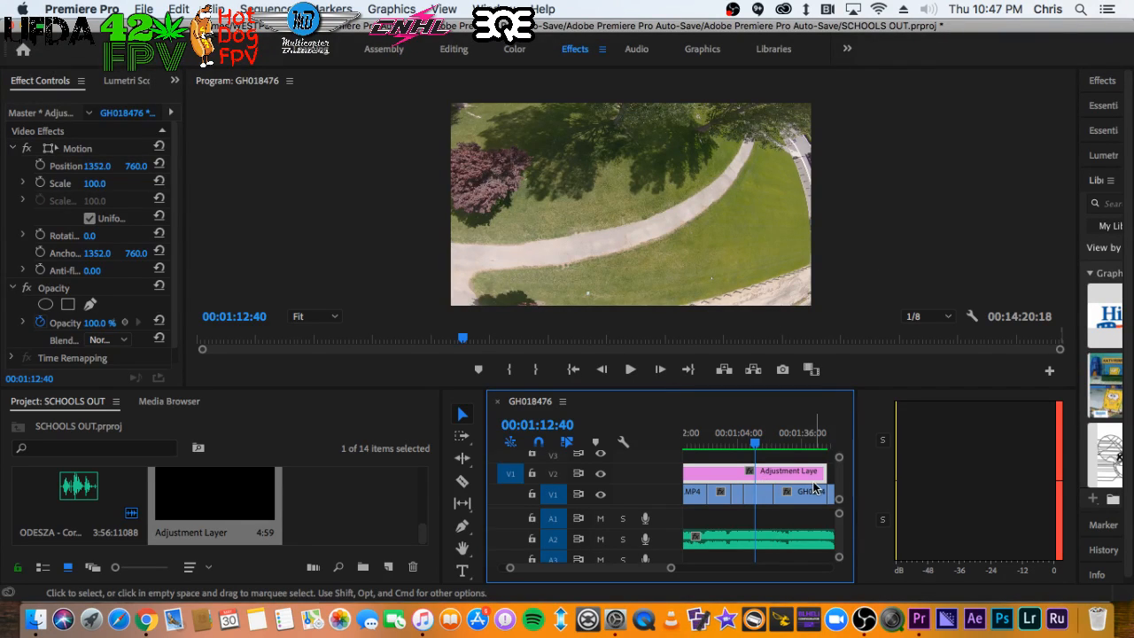
{"action": "key", "text": "backslash"}
{"action": "left_click_drag", "start_coordinate": [734, 471], "coordinate": [799, 471]}
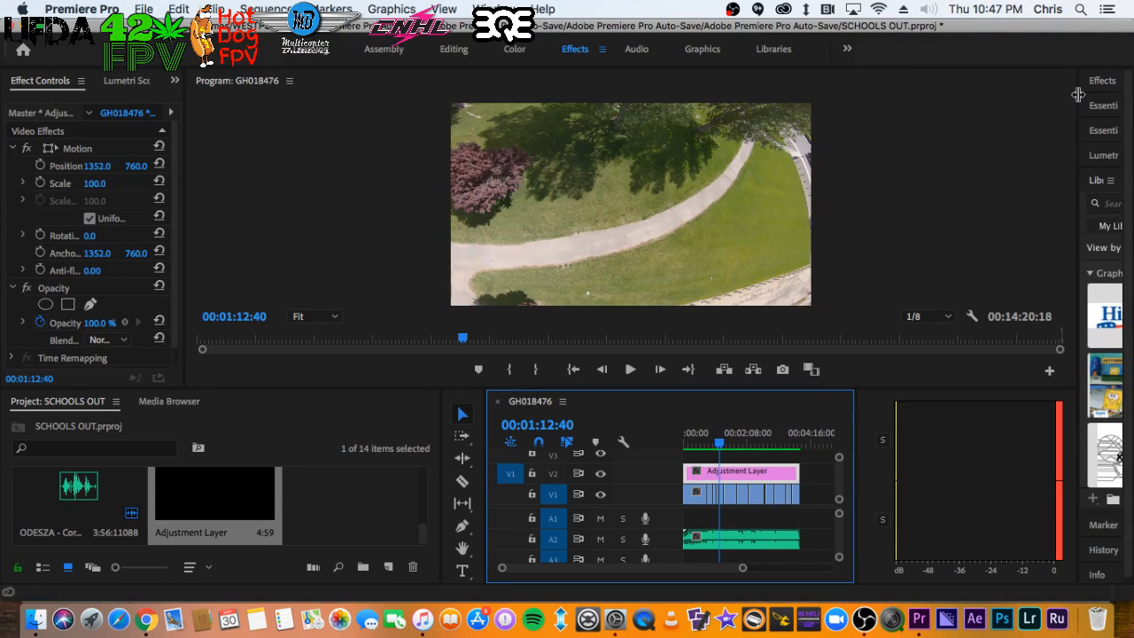
Show the Lumetri Color controls at a wider size and apply the automatic Basic Correction to the adjustment layer
{"action": "left_click_drag", "start_coordinate": [1011, 108], "coordinate": [868, 133]}
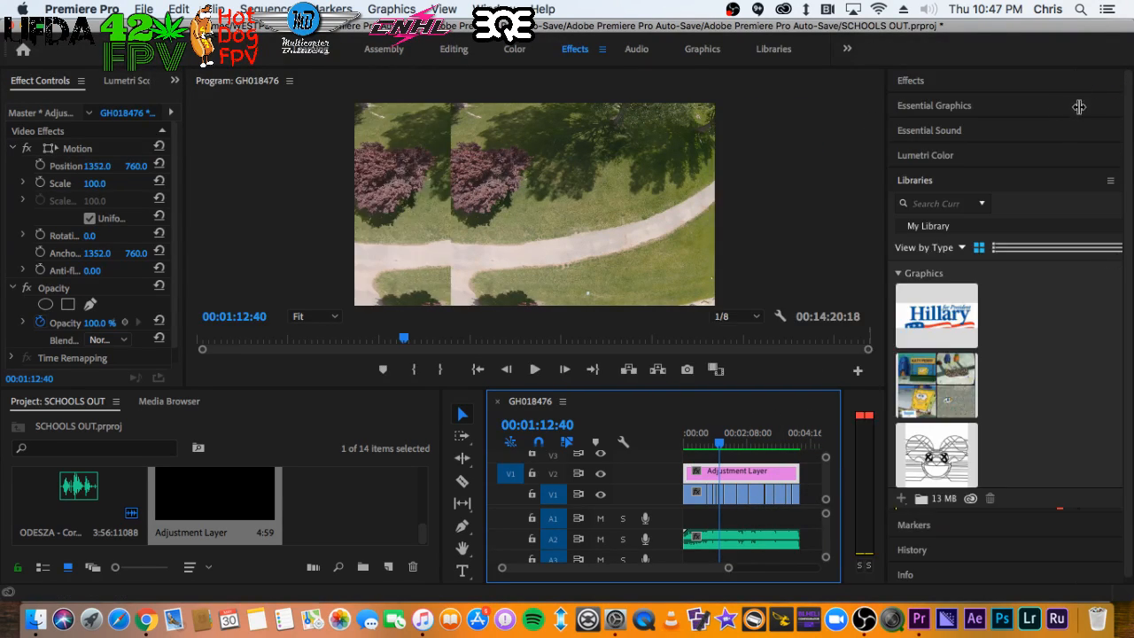
{"action": "left_click", "coordinate": [912, 155]}
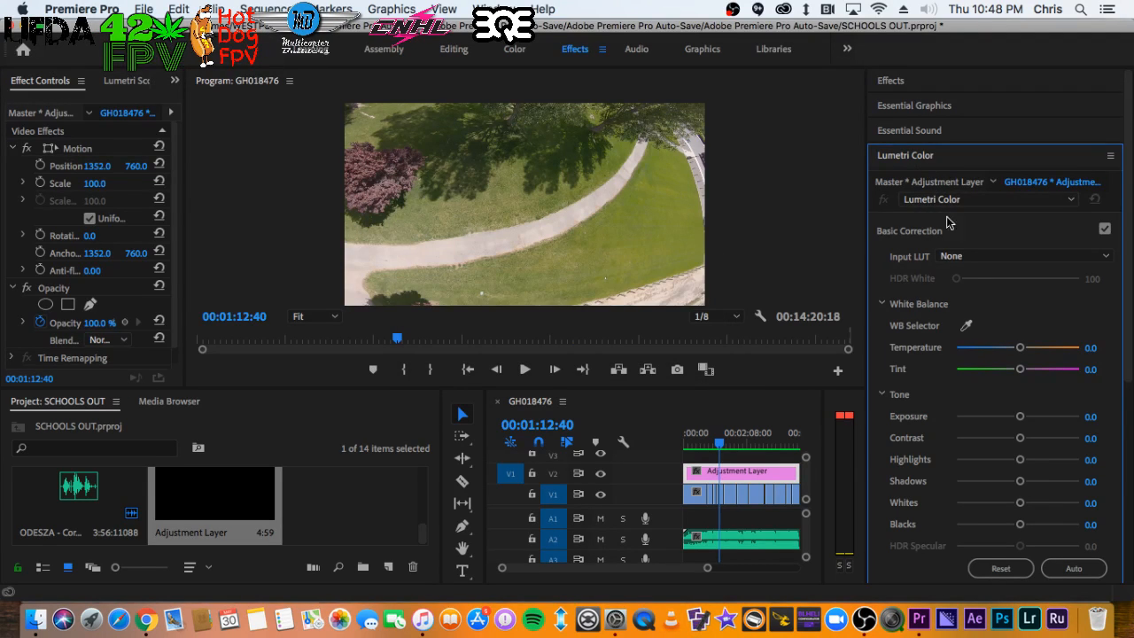
{"action": "key", "text": "minus"}
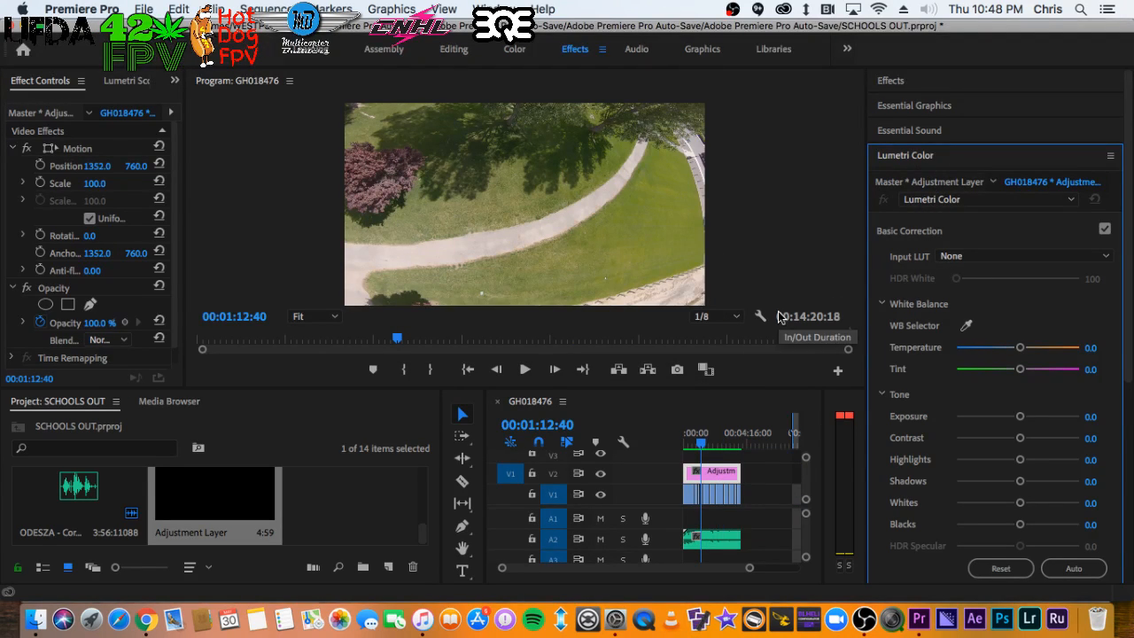
{"action": "key", "text": "equal"}
{"action": "left_click", "coordinate": [762, 473]}
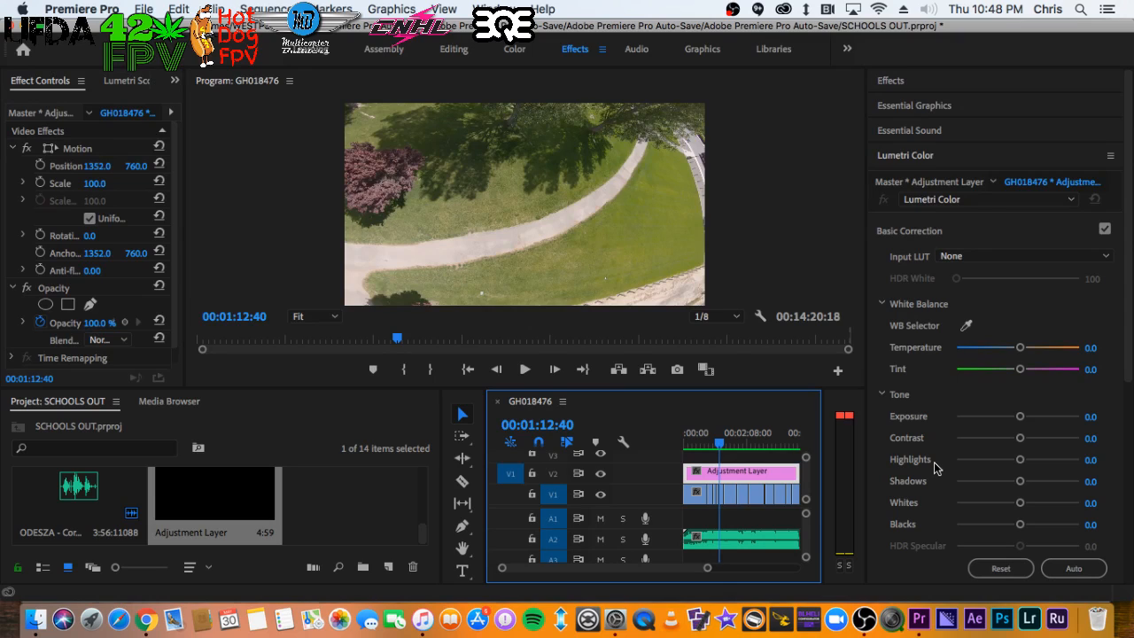
{"action": "left_click", "coordinate": [1088, 572]}
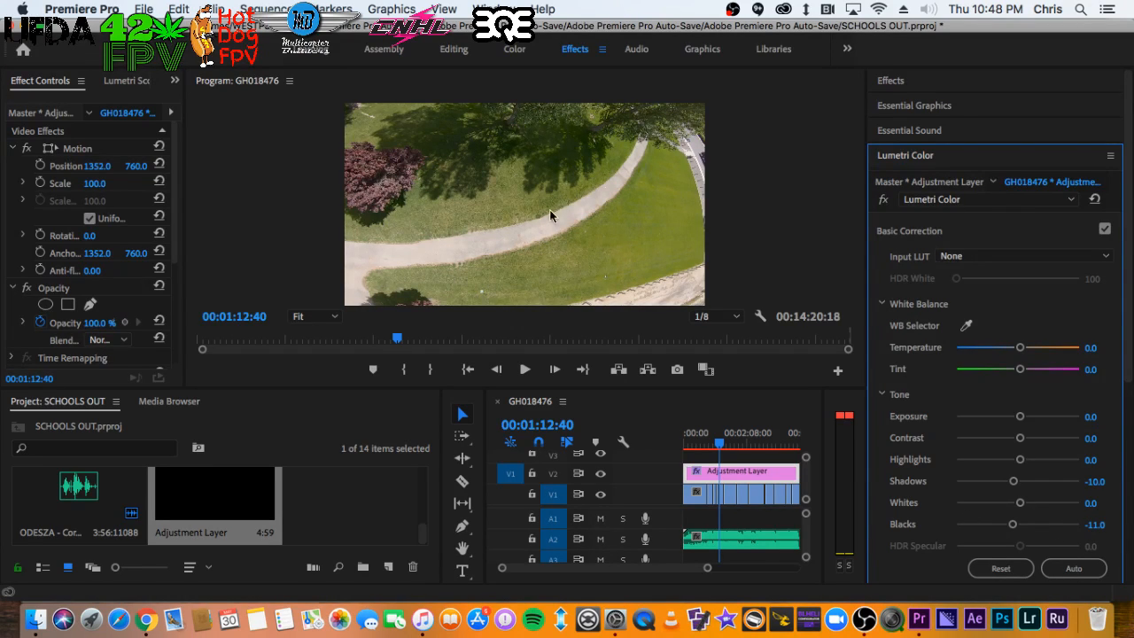
Collapse the Basic Correction section of Lumetri Color and expand the Creative section
{"action": "left_click", "coordinate": [934, 231]}
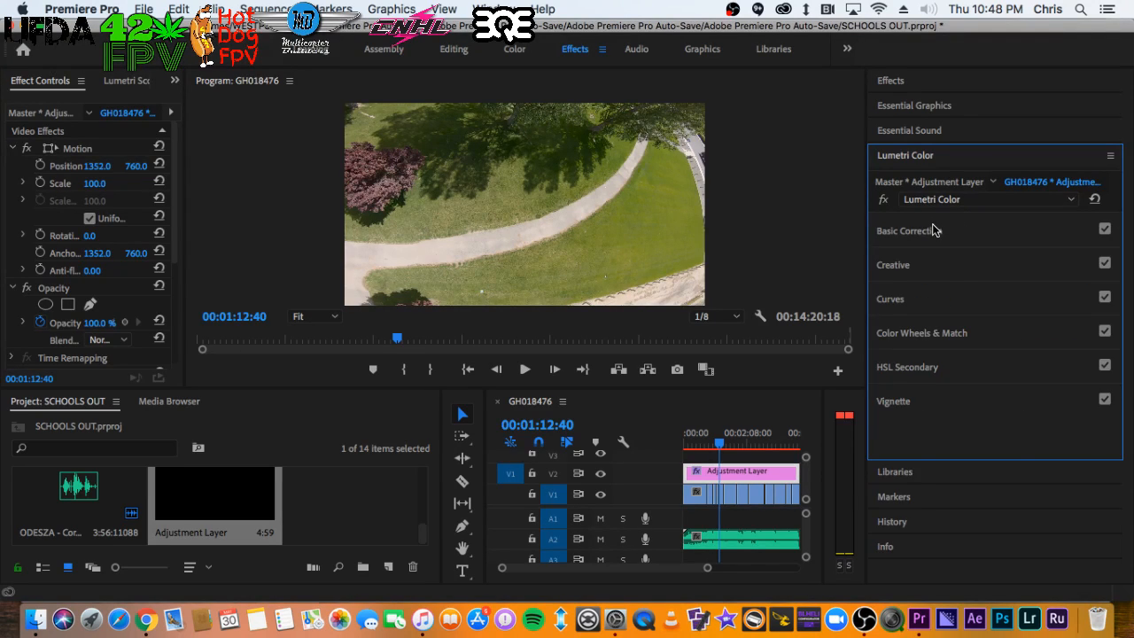
{"action": "left_click", "coordinate": [935, 231]}
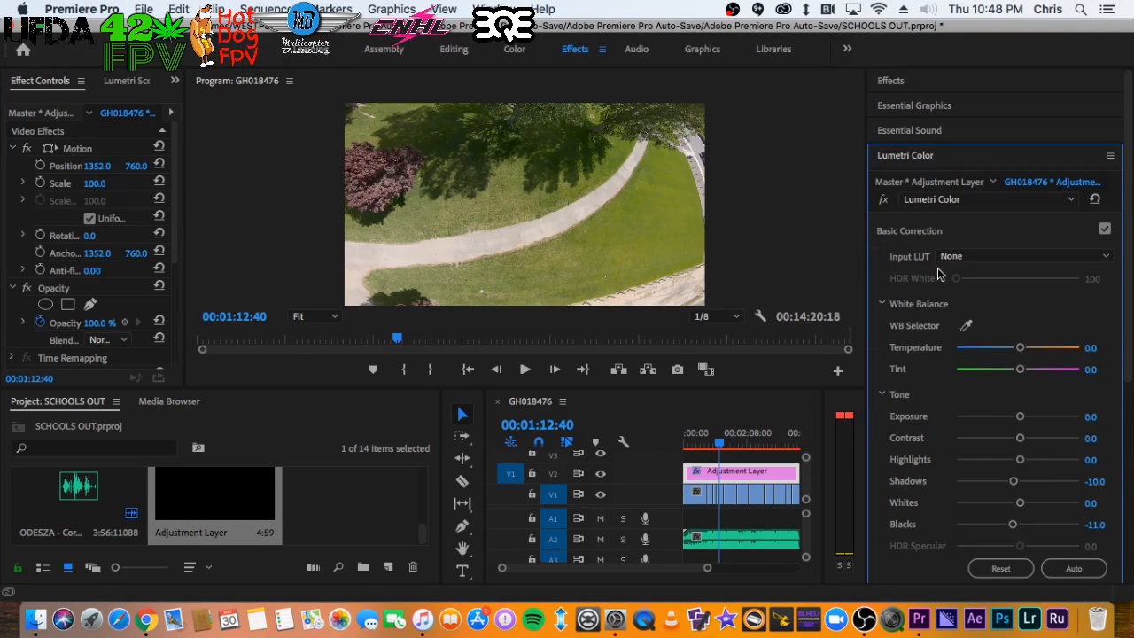
{"action": "left_click", "coordinate": [933, 233]}
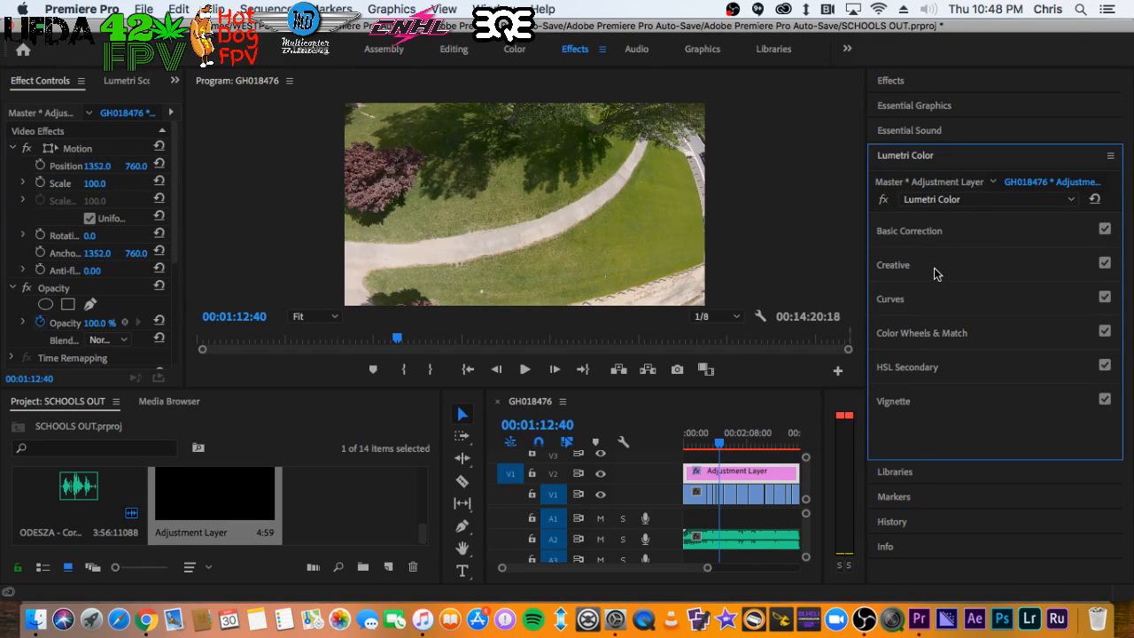
{"action": "left_click", "coordinate": [935, 267]}
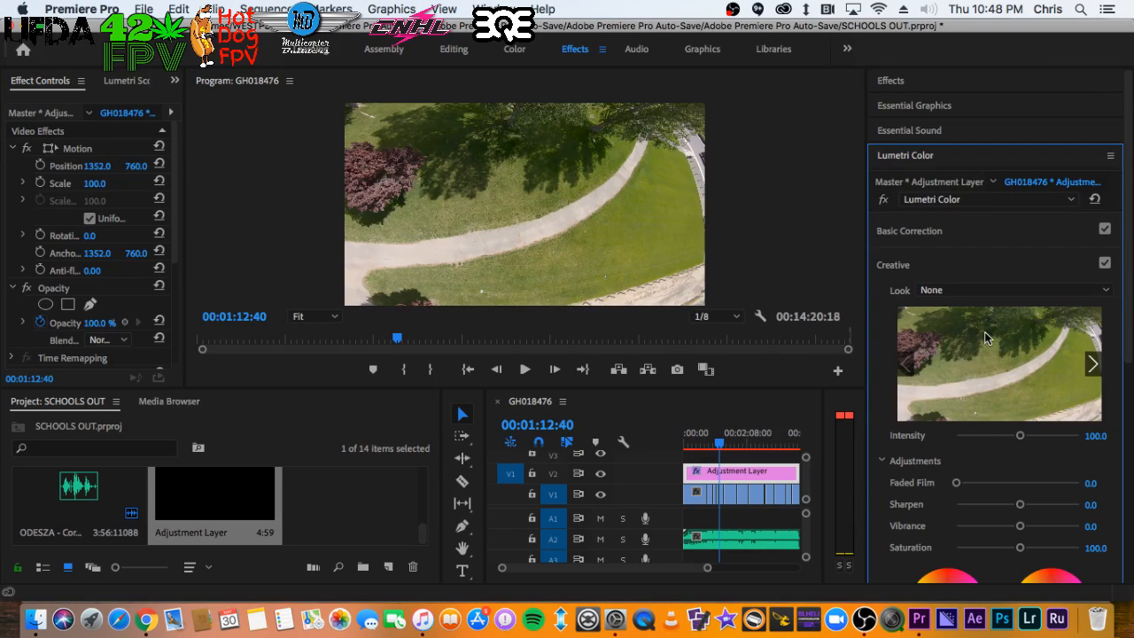
Load Kodak Killer_4.AF2I9147.cube from the Peter McKinnon LUTS - Cine Pack 1 folder as the creative look and set its intensity to 59.1
{"action": "left_click", "coordinate": [988, 291]}
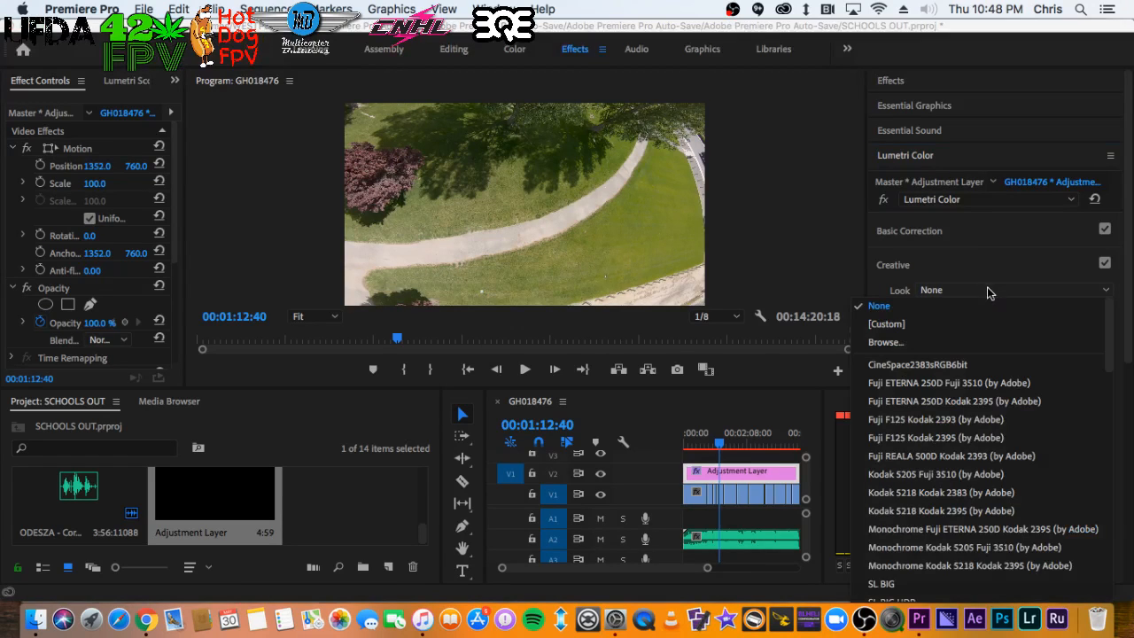
{"action": "left_click", "coordinate": [909, 341]}
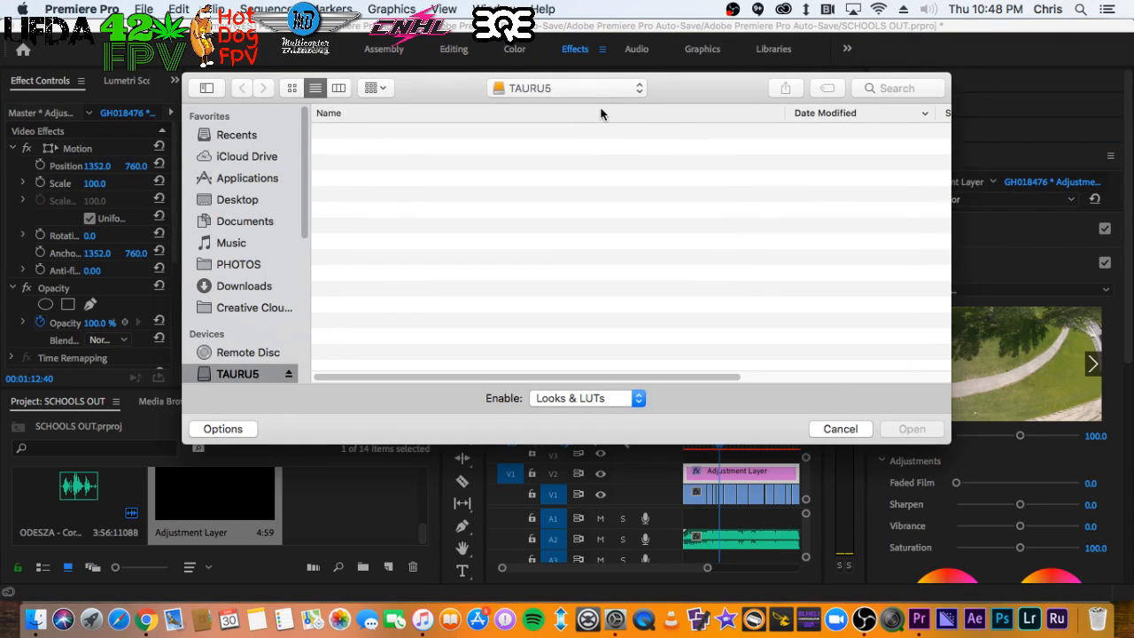
{"action": "left_click", "coordinate": [592, 87]}
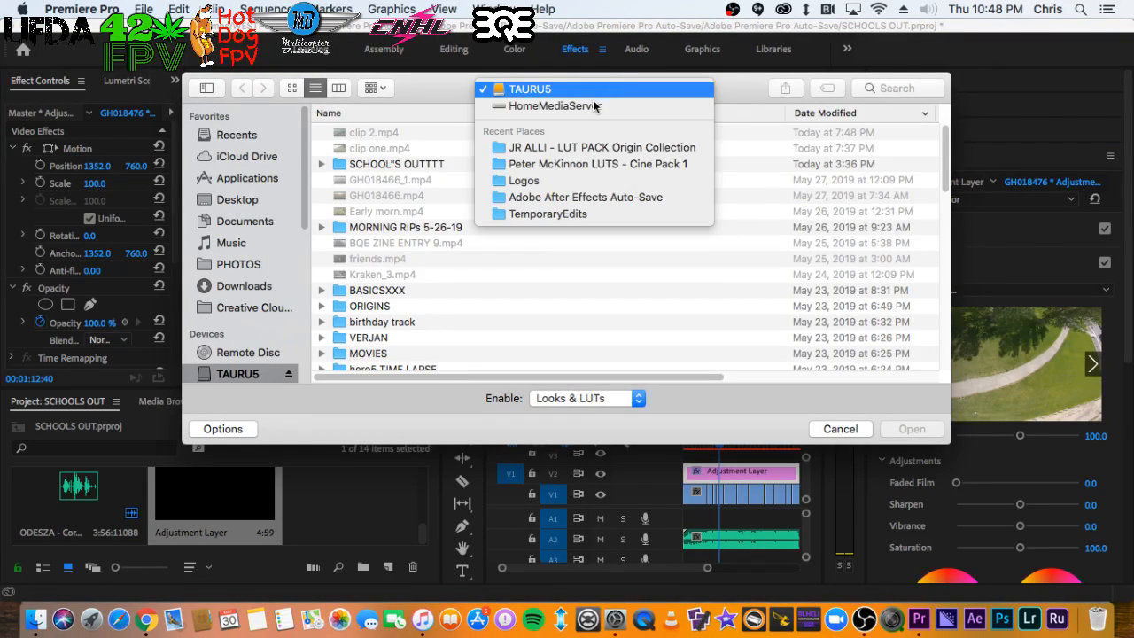
{"action": "left_click", "coordinate": [606, 164]}
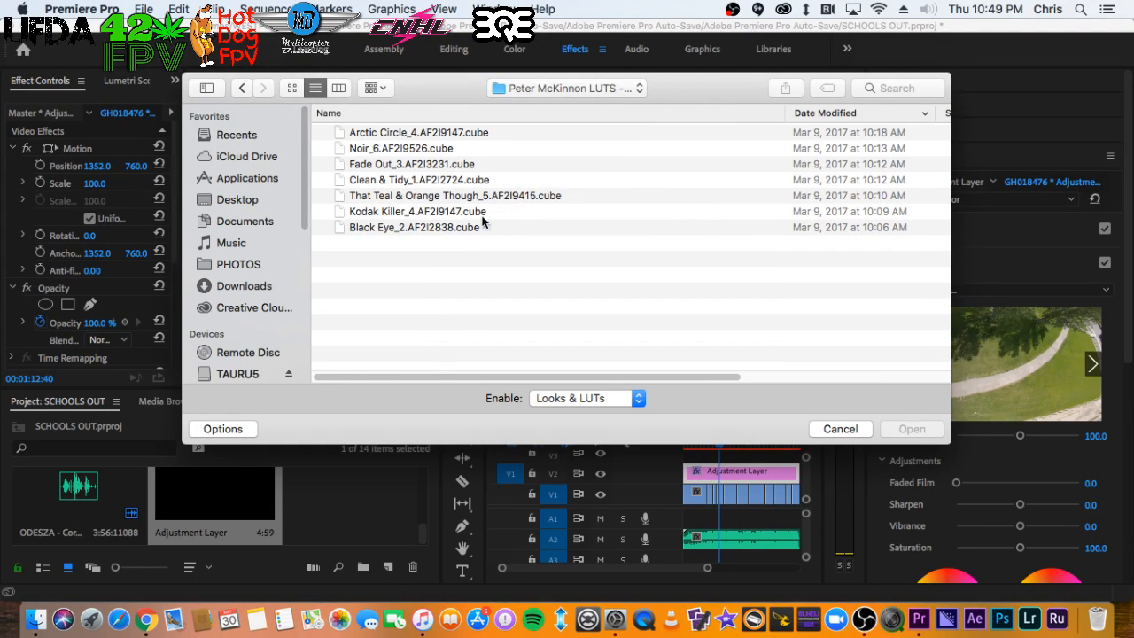
{"action": "double_click", "coordinate": [450, 212]}
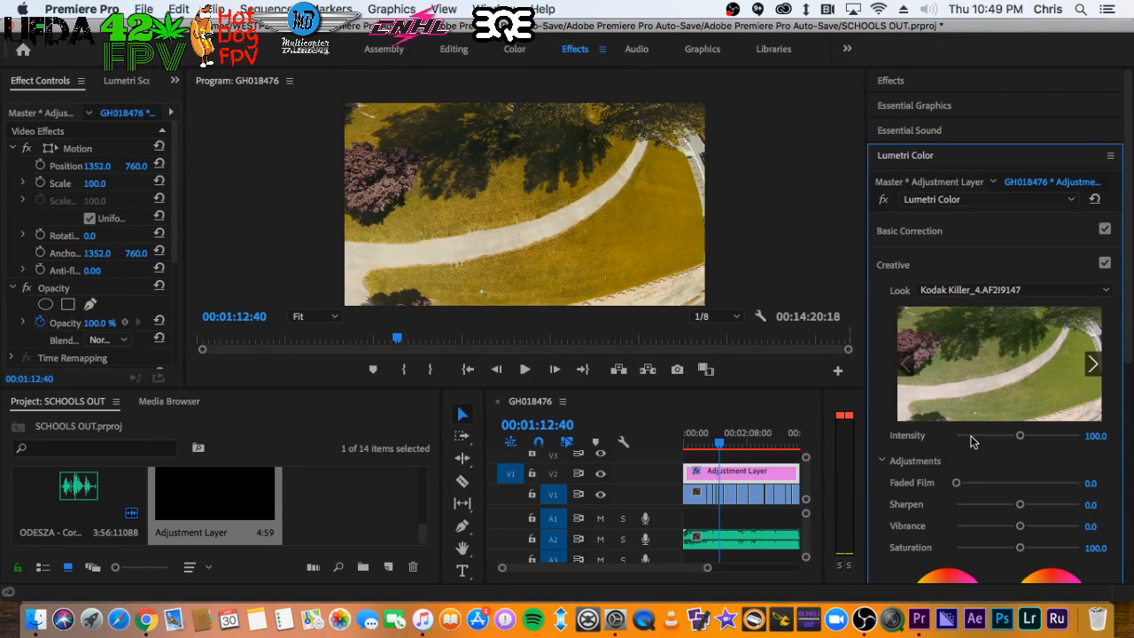
{"action": "left_click_drag", "start_coordinate": [1020, 435], "coordinate": [1002, 437]}
{"action": "left_click_drag", "start_coordinate": [997, 436], "coordinate": [993, 435]}
Replace the creative look with Subtle Classic.cube from the JR ALLI - LUT PACK Origin Collection folder
{"action": "left_click", "coordinate": [1002, 289]}
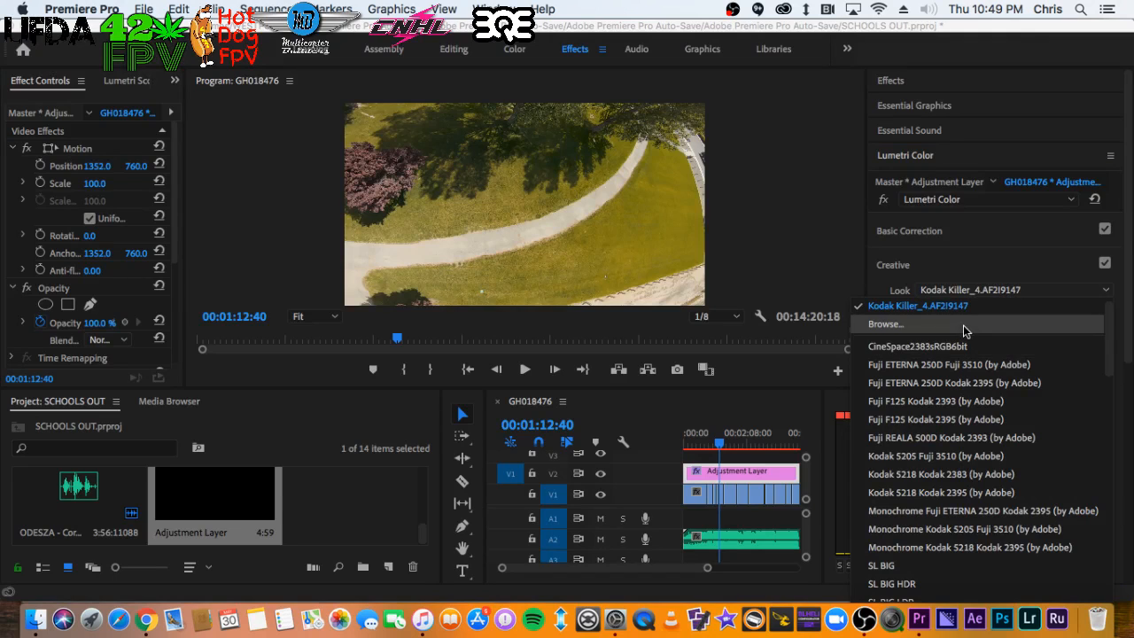
{"action": "left_click", "coordinate": [964, 330]}
{"action": "left_click", "coordinate": [574, 90]}
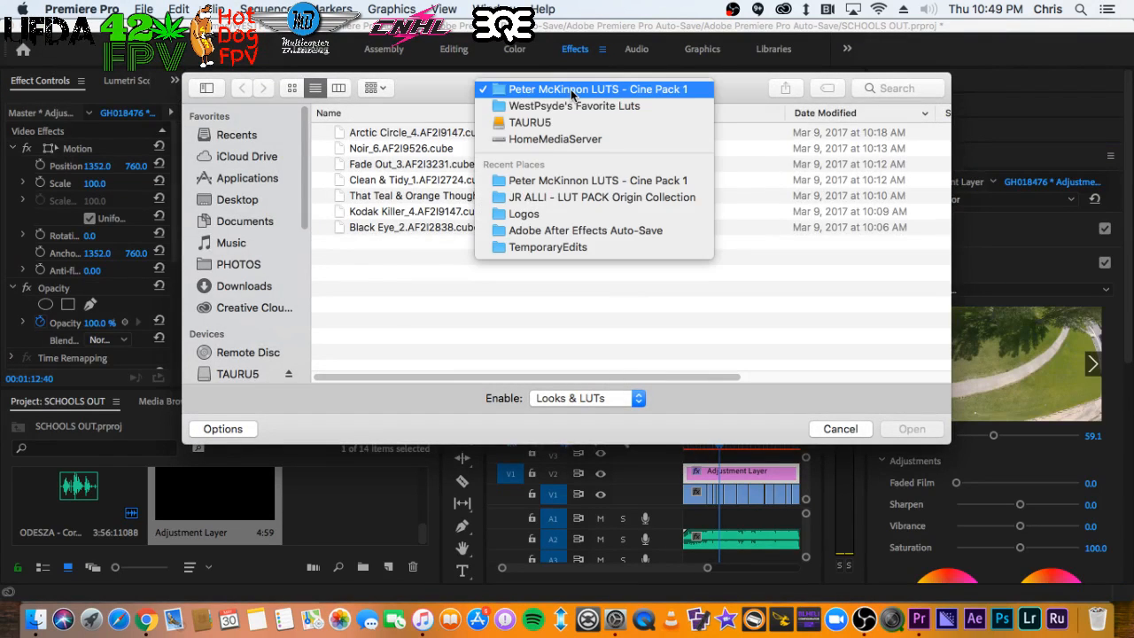
{"action": "left_click", "coordinate": [575, 198]}
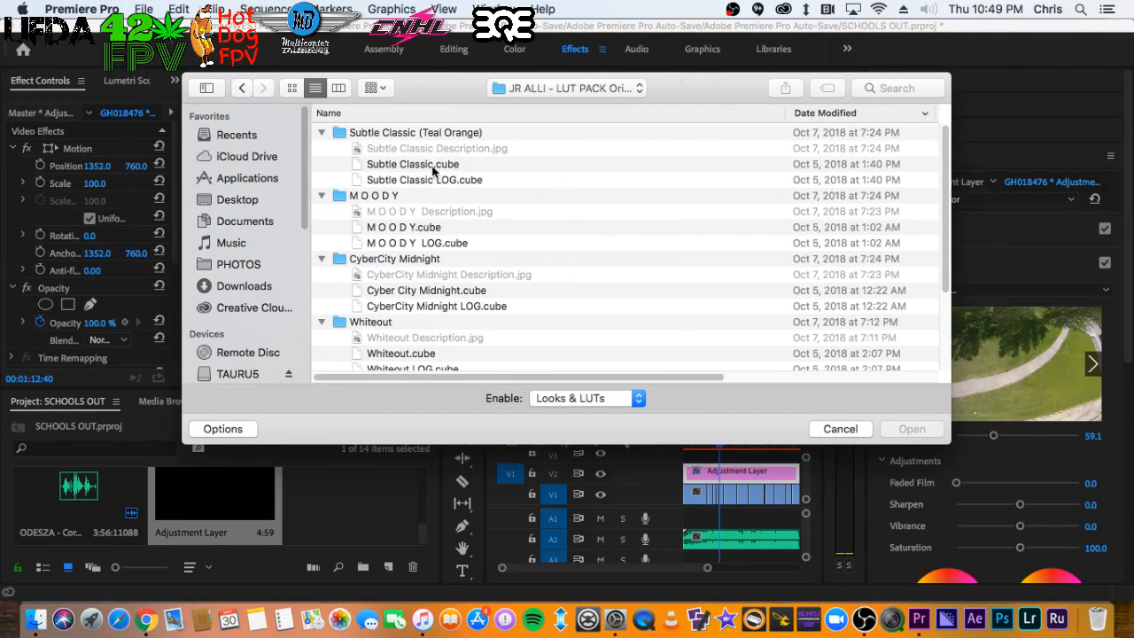
{"action": "double_click", "coordinate": [422, 166]}
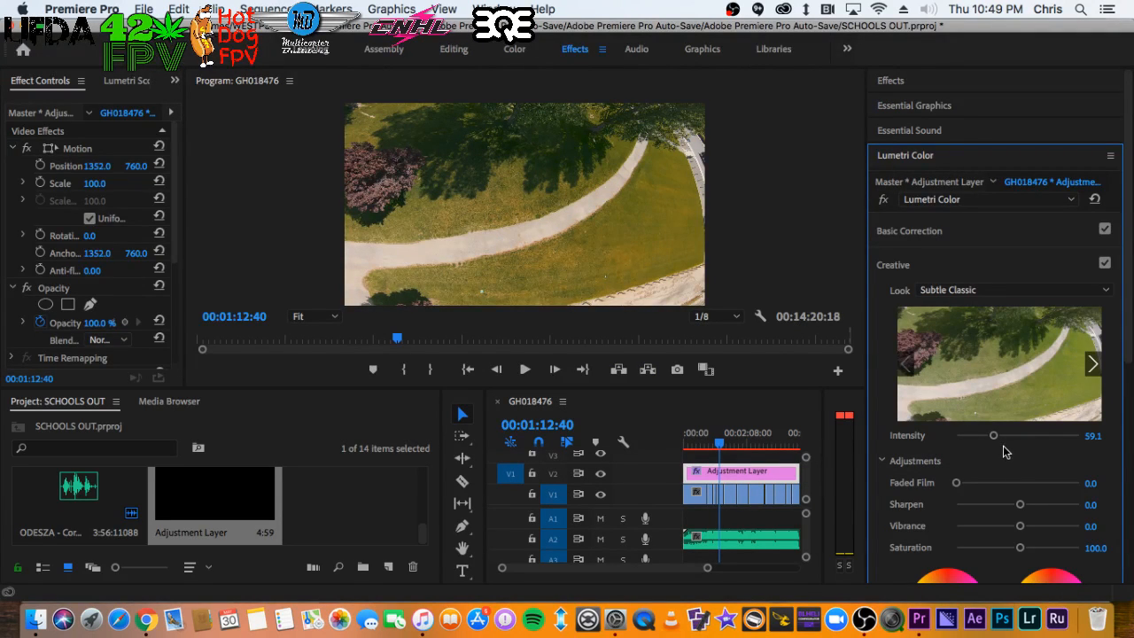
Play the graded footage from 00:01:12:40, check the edit at 00:02:33:03, and park the playhead at 00:01:31:30
{"action": "key", "text": "space"}
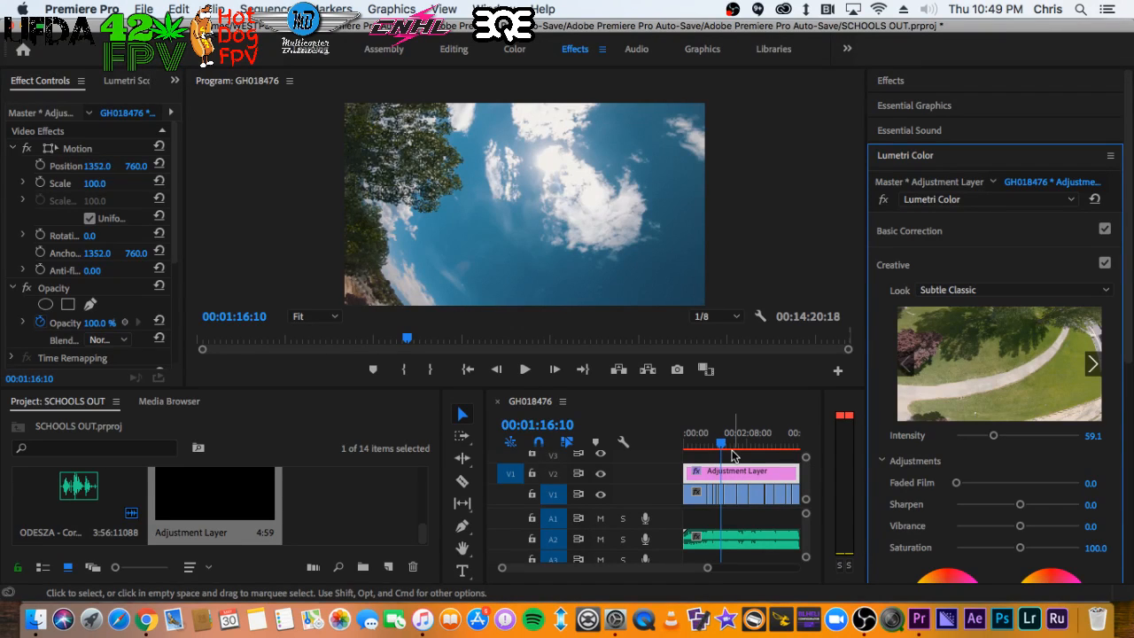
{"action": "left_click_drag", "start_coordinate": [730, 450], "coordinate": [759, 445]}
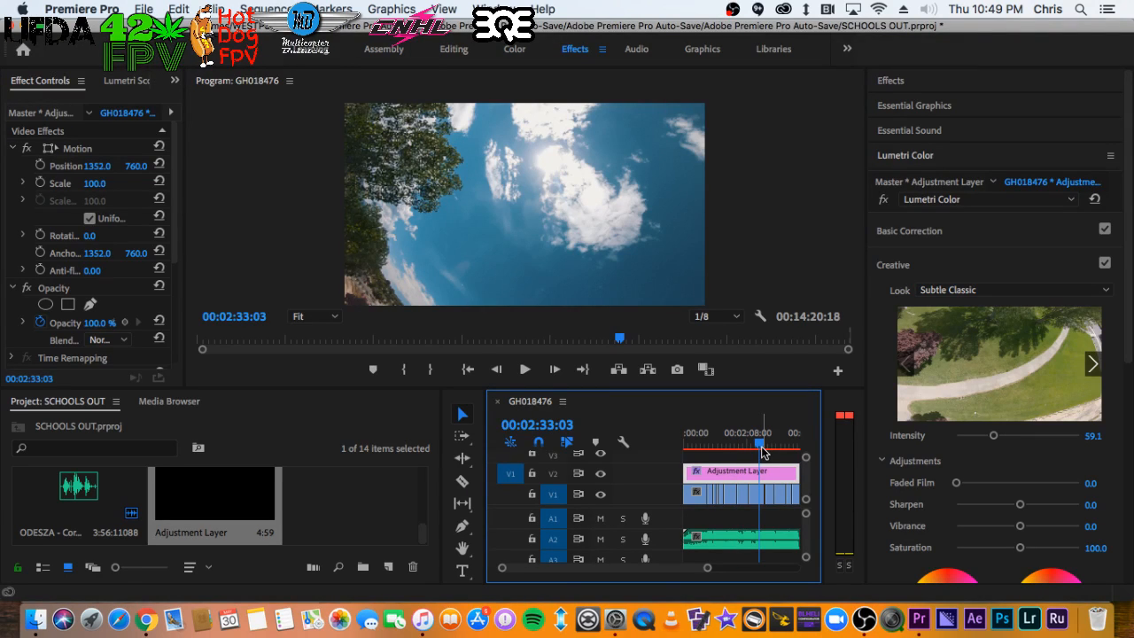
{"action": "key", "text": "="}
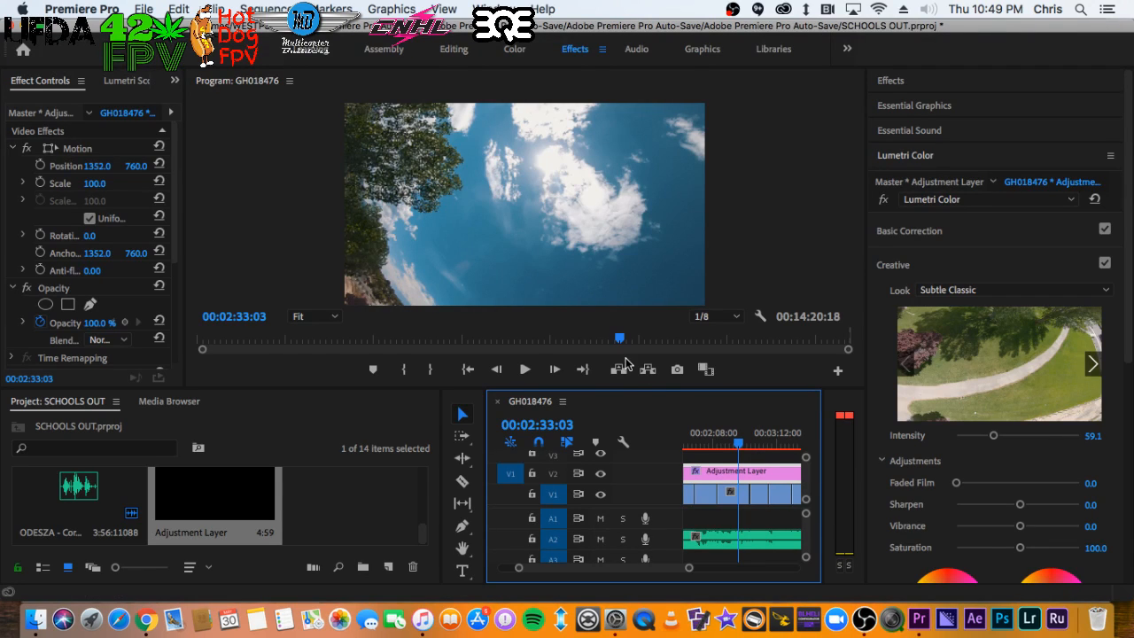
{"action": "key", "text": "-"}
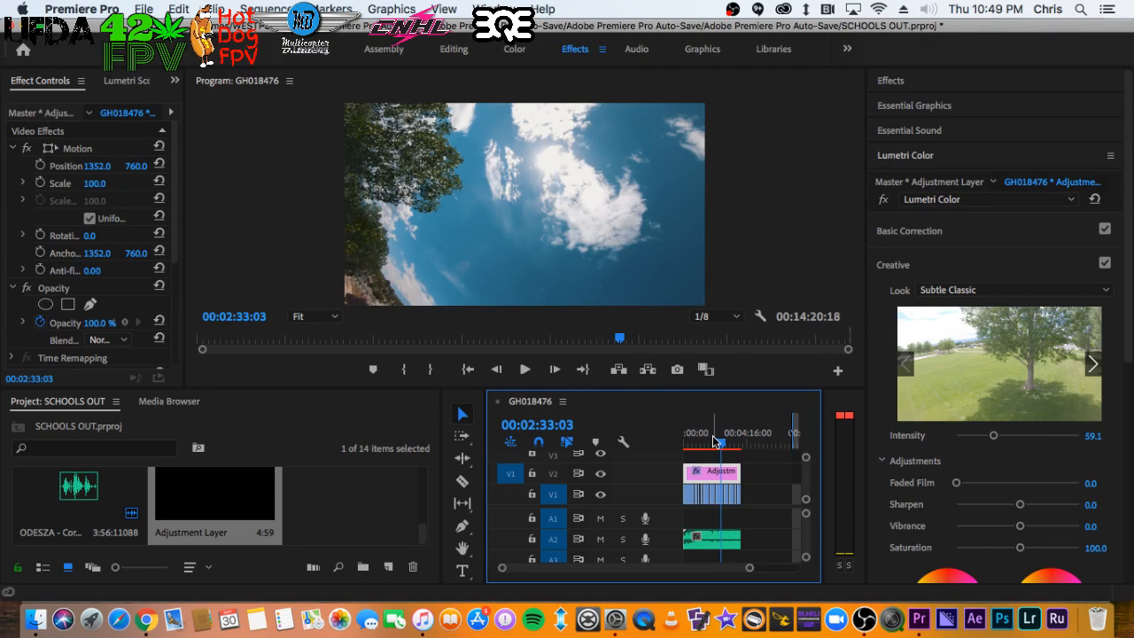
{"action": "left_click", "coordinate": [707, 440]}
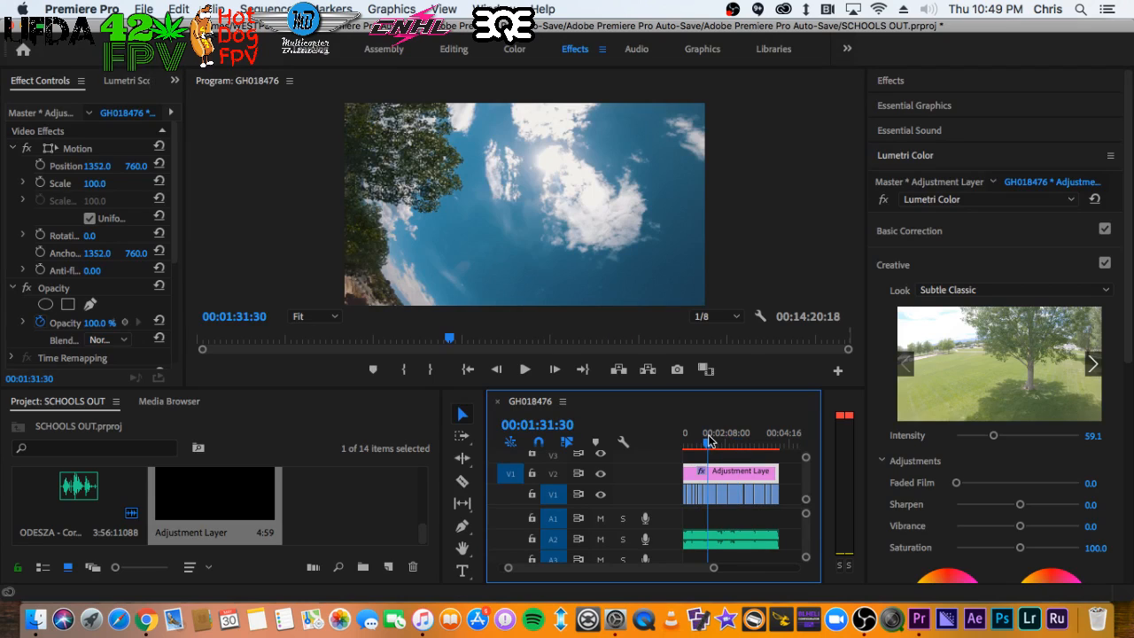
{"action": "left_click", "coordinate": [732, 327]}
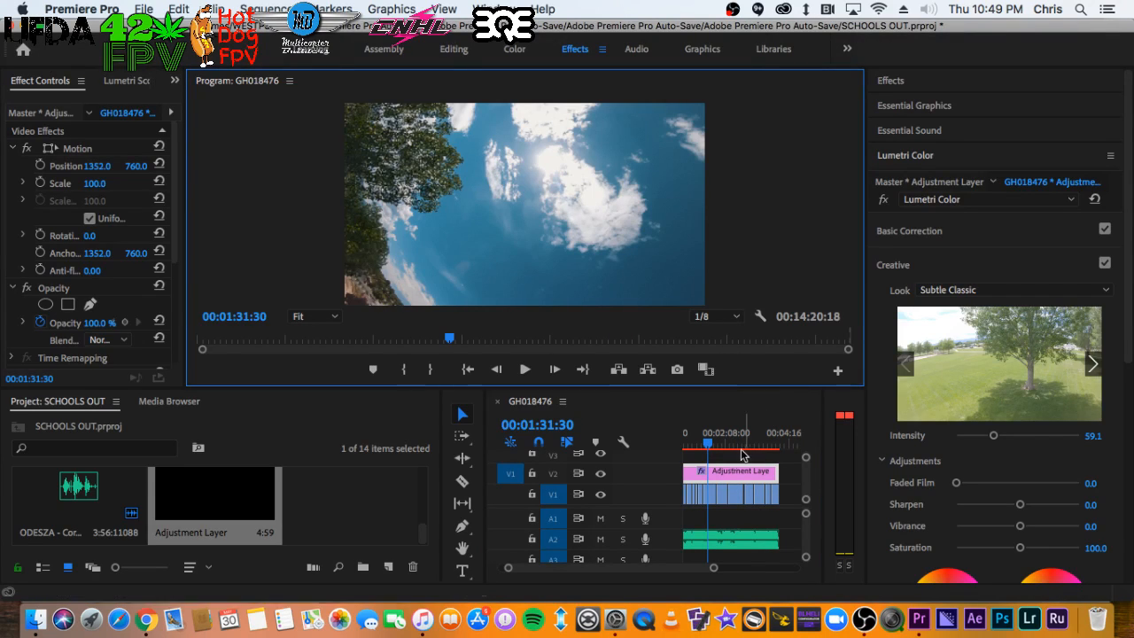
Return the playhead to 00:00:00:00 and mark the sequence In point there
{"action": "key", "text": "="}
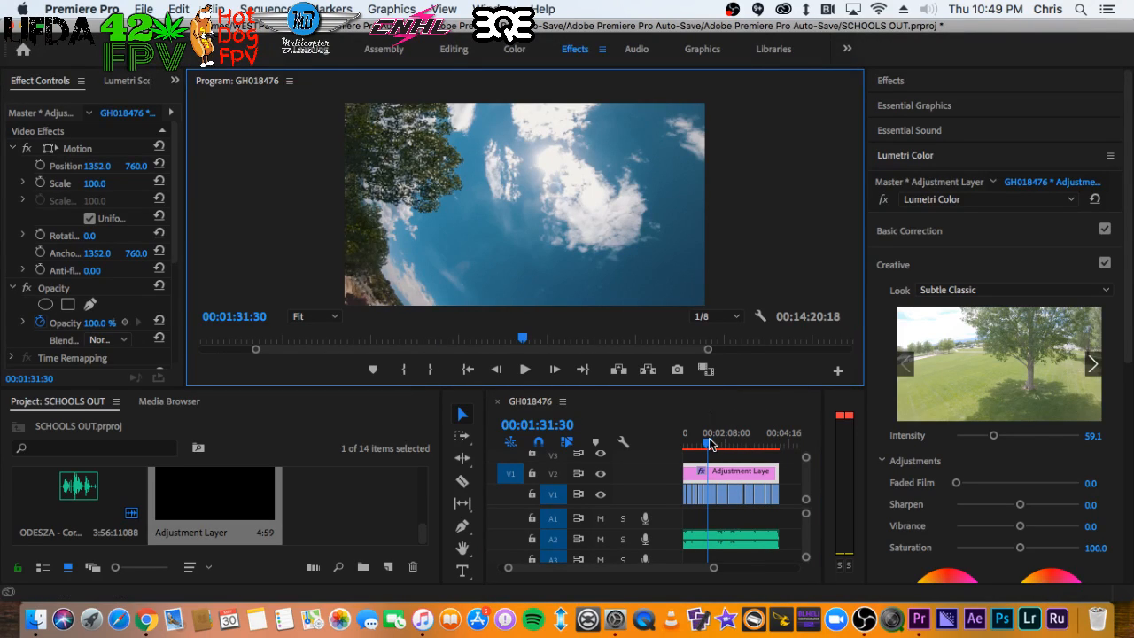
{"action": "left_click", "coordinate": [712, 444]}
{"action": "key", "text": "minus"}
{"action": "key", "text": "minus"}
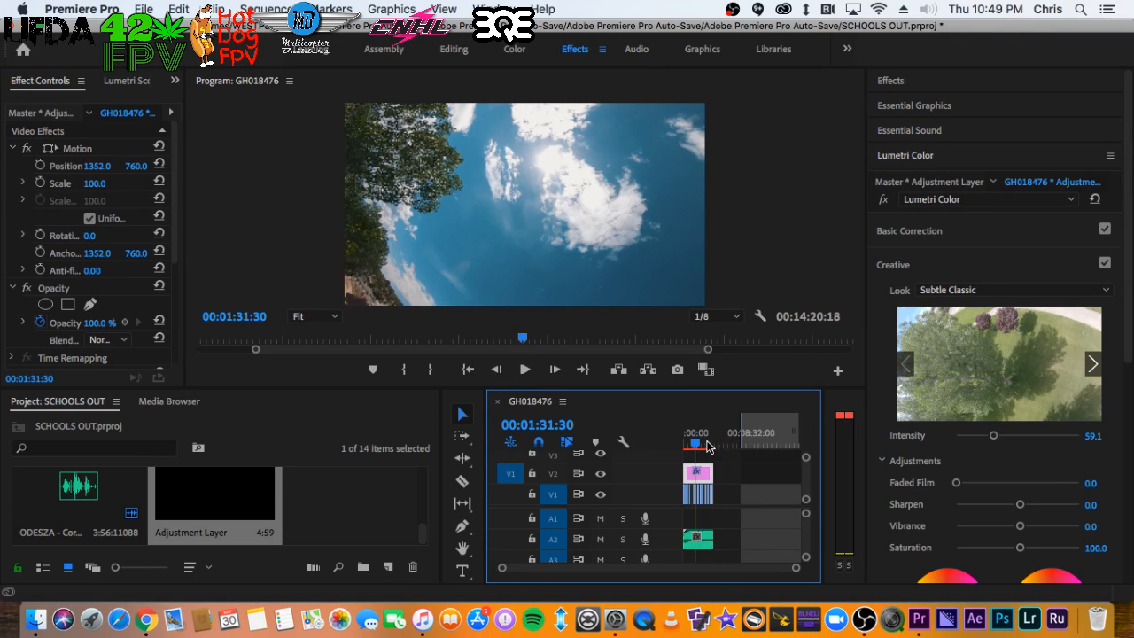
{"action": "left_click_drag", "start_coordinate": [696, 441], "coordinate": [658, 454]}
{"action": "key", "text": "equal"}
{"action": "key", "text": "equal"}
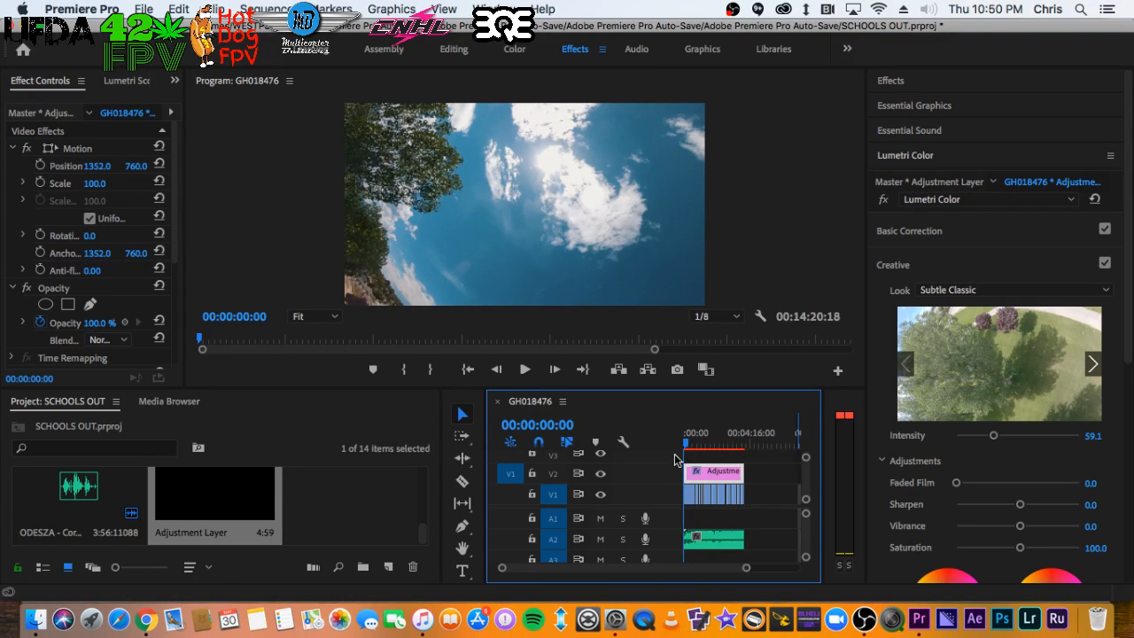
{"action": "key", "text": "equal"}
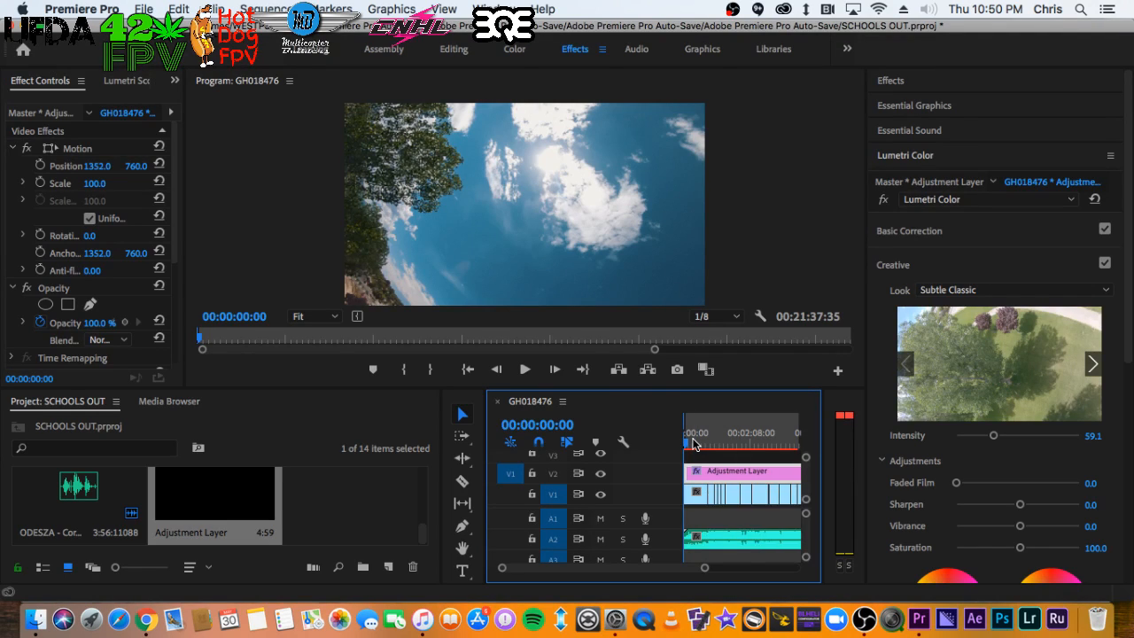
Mark the sequence Out point at 00:03:56:44, just past the end of the last clip
{"action": "key", "text": "minus"}
{"action": "key", "text": "minus"}
{"action": "key", "text": "minus"}
{"action": "left_click", "coordinate": [715, 434]}
{"action": "key", "text": "equal"}
{"action": "key", "text": "equal"}
{"action": "key", "text": "equal"}
{"action": "key", "text": "equal"}
{"action": "key", "text": "equal"}
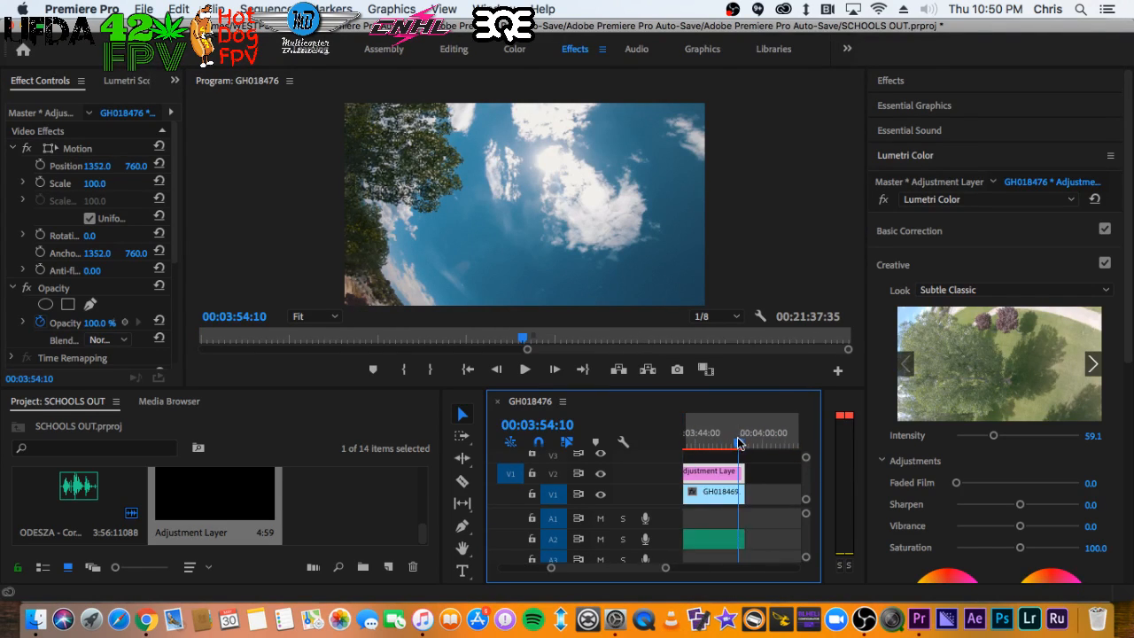
{"action": "left_click", "coordinate": [759, 444]}
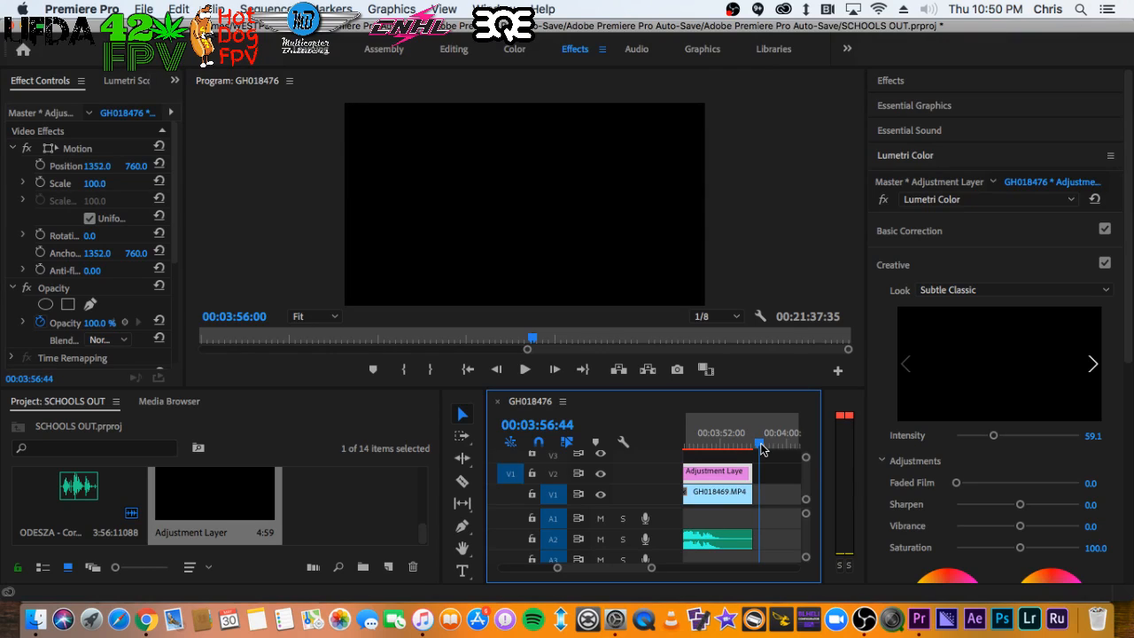
{"action": "key", "text": "o"}
{"action": "key", "text": "minus"}
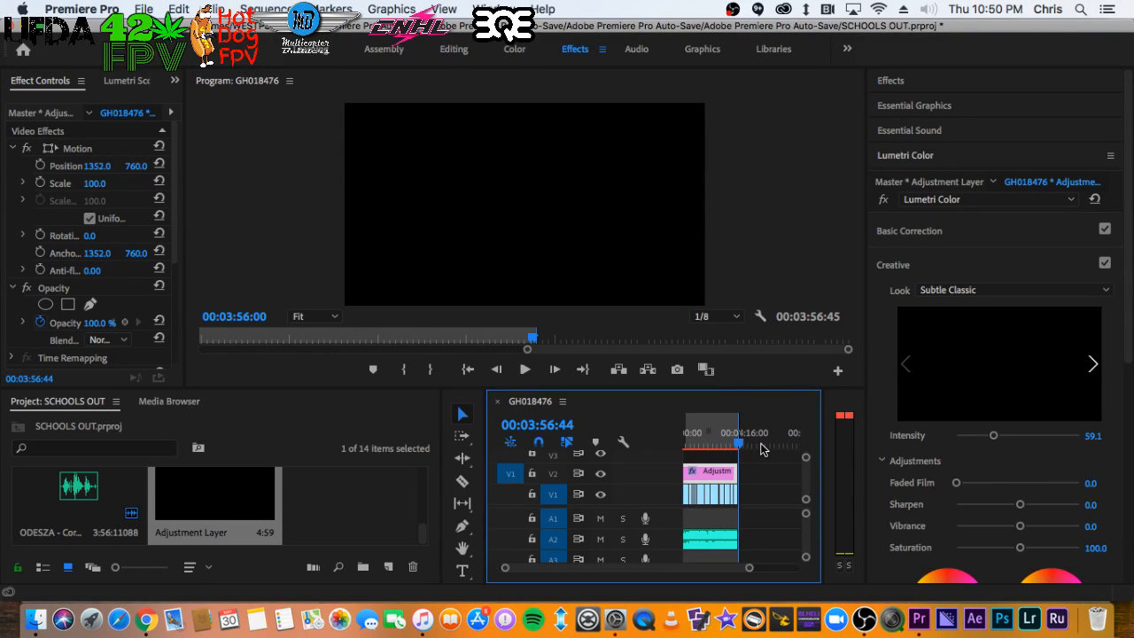
Start rendering the video previews for the marked range and move the render progress window over the program preview
{"action": "key", "text": "Return"}
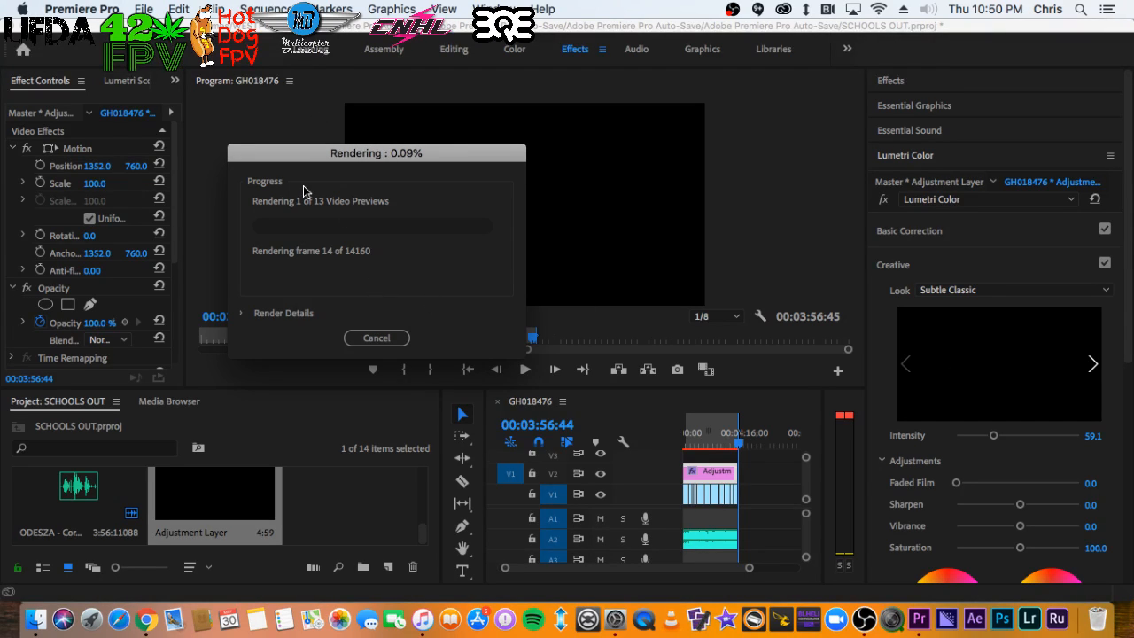
{"action": "left_click_drag", "start_coordinate": [323, 153], "coordinate": [507, 91]}
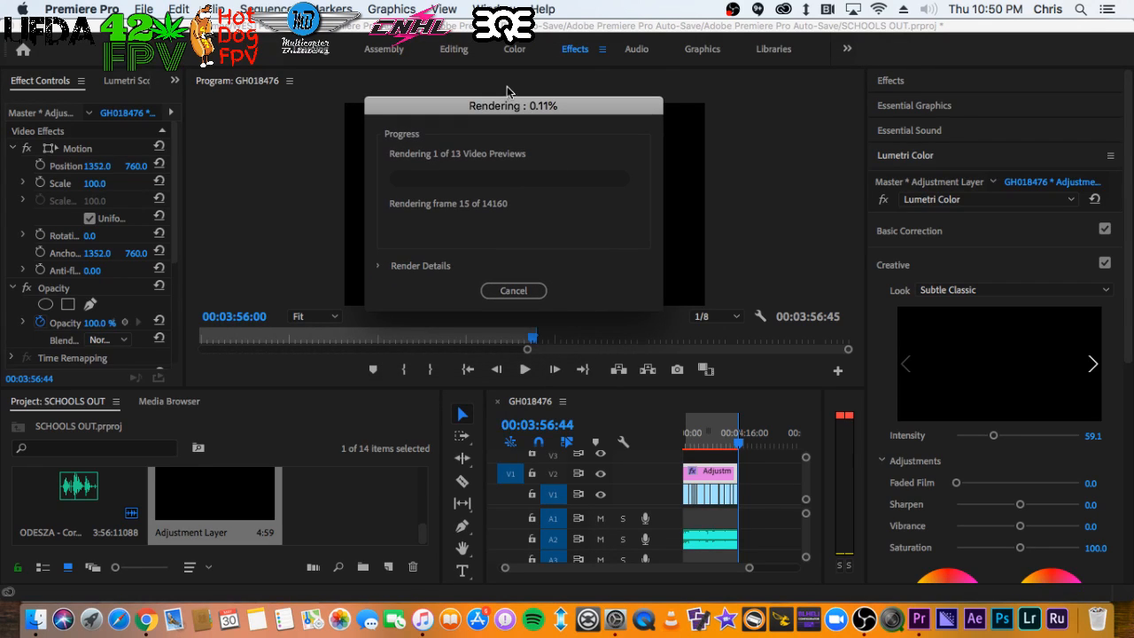
{"action": "left_click_drag", "start_coordinate": [380, 112], "coordinate": [369, 104]}
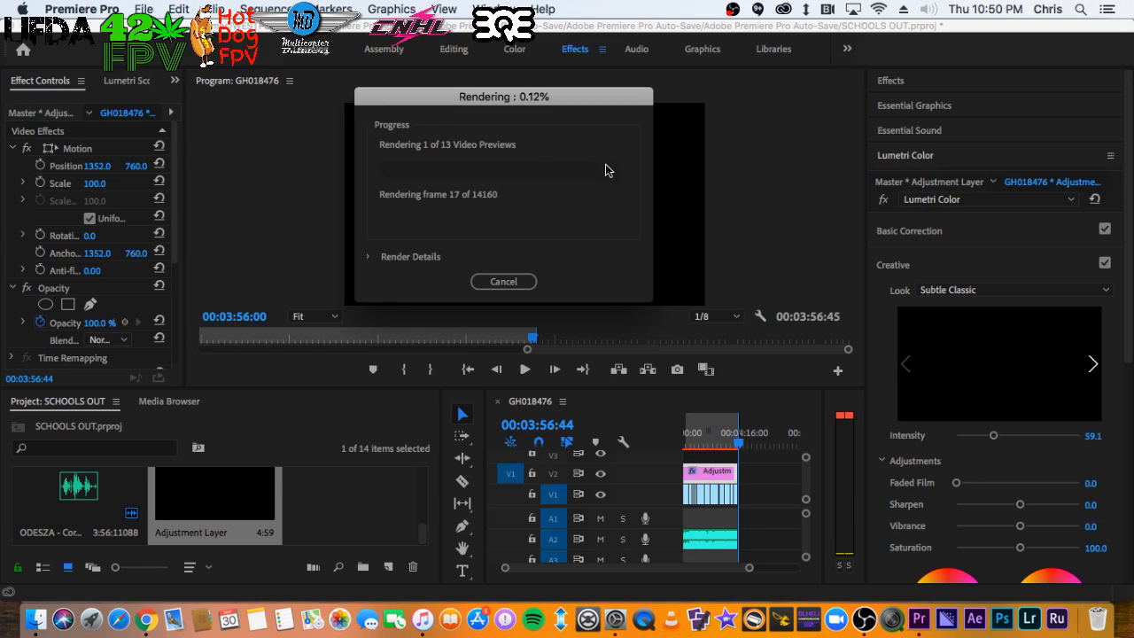